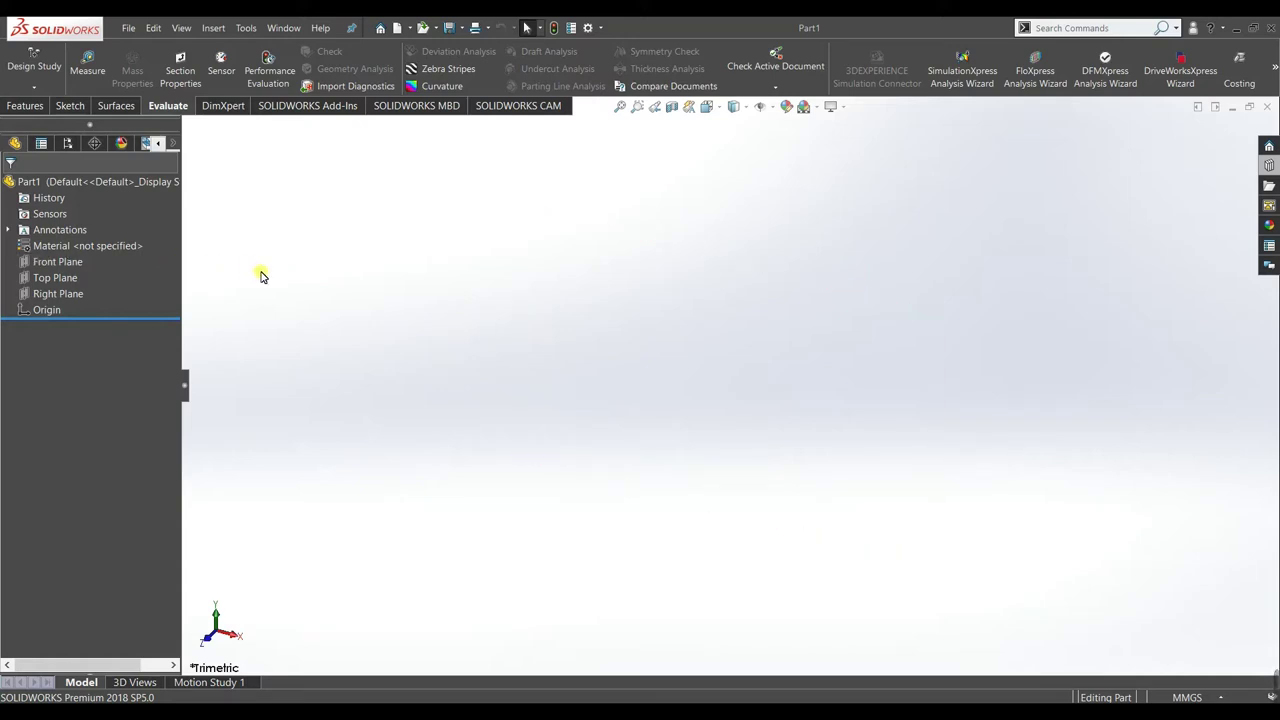
- Start a new sketch on the Front Plane
left_click(62, 261)
left_click(71, 250)
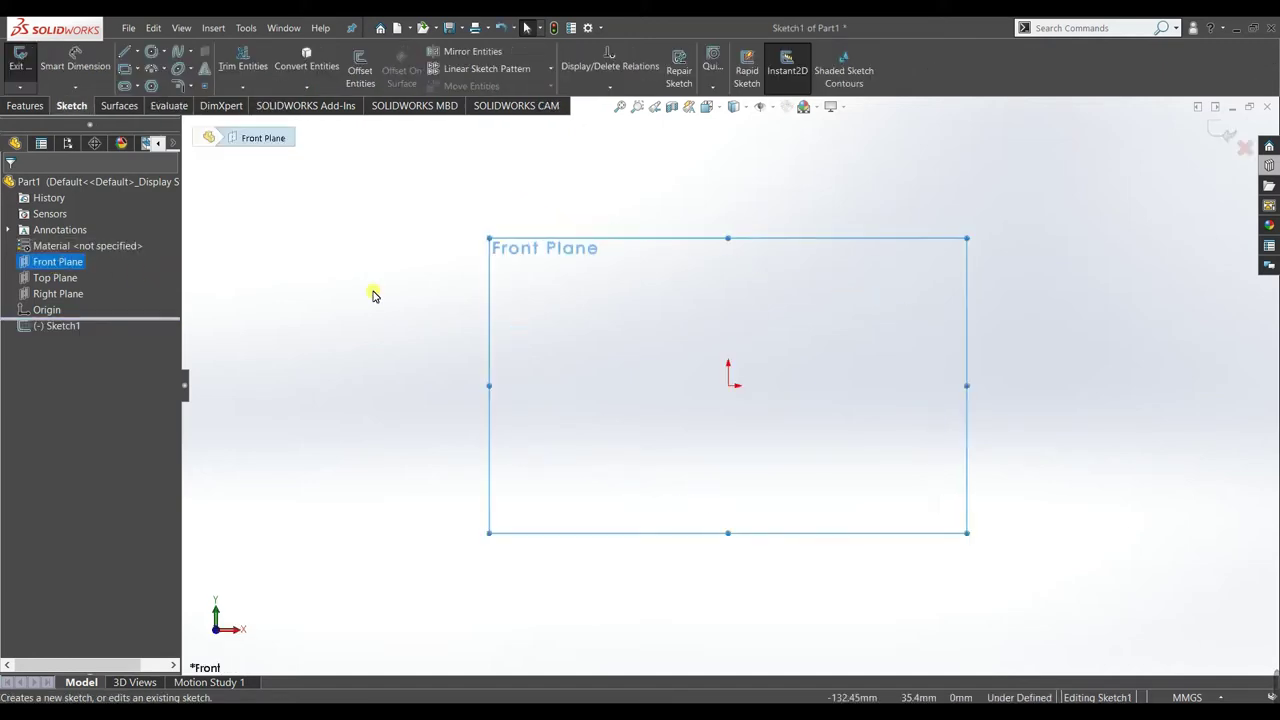
left_click(418, 220)
left_click(411, 218)
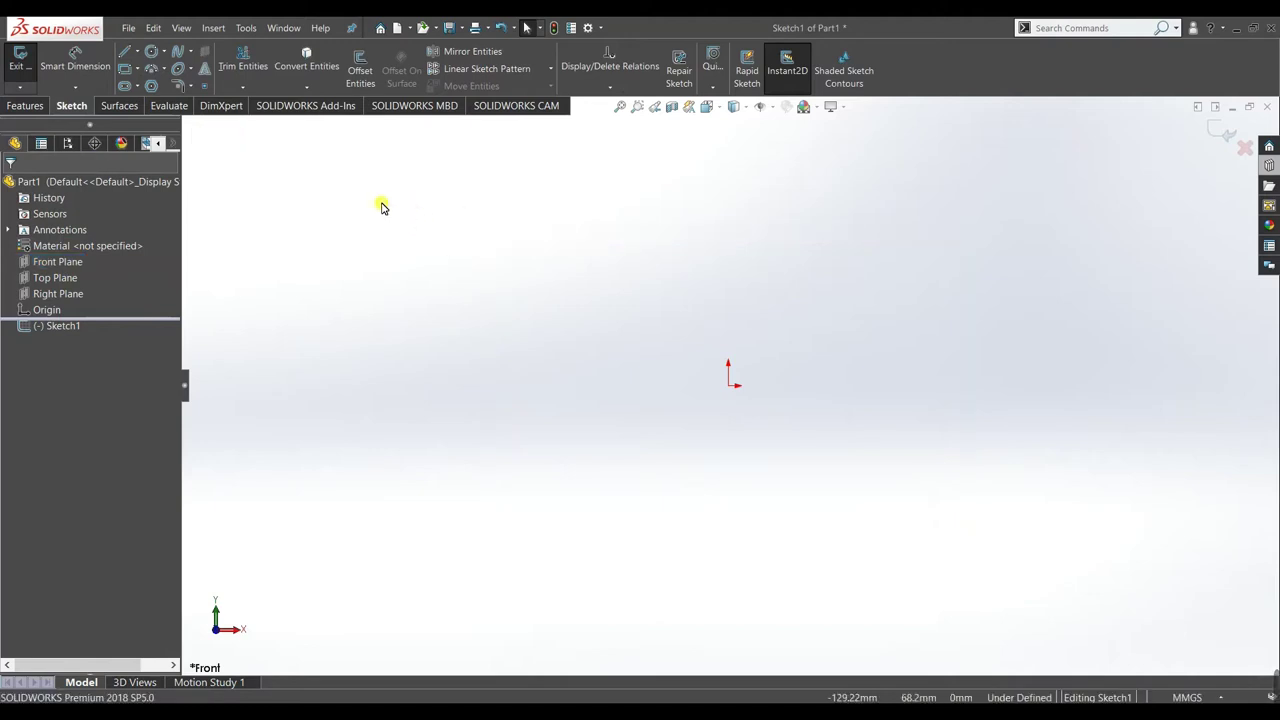
left_click(139, 88)
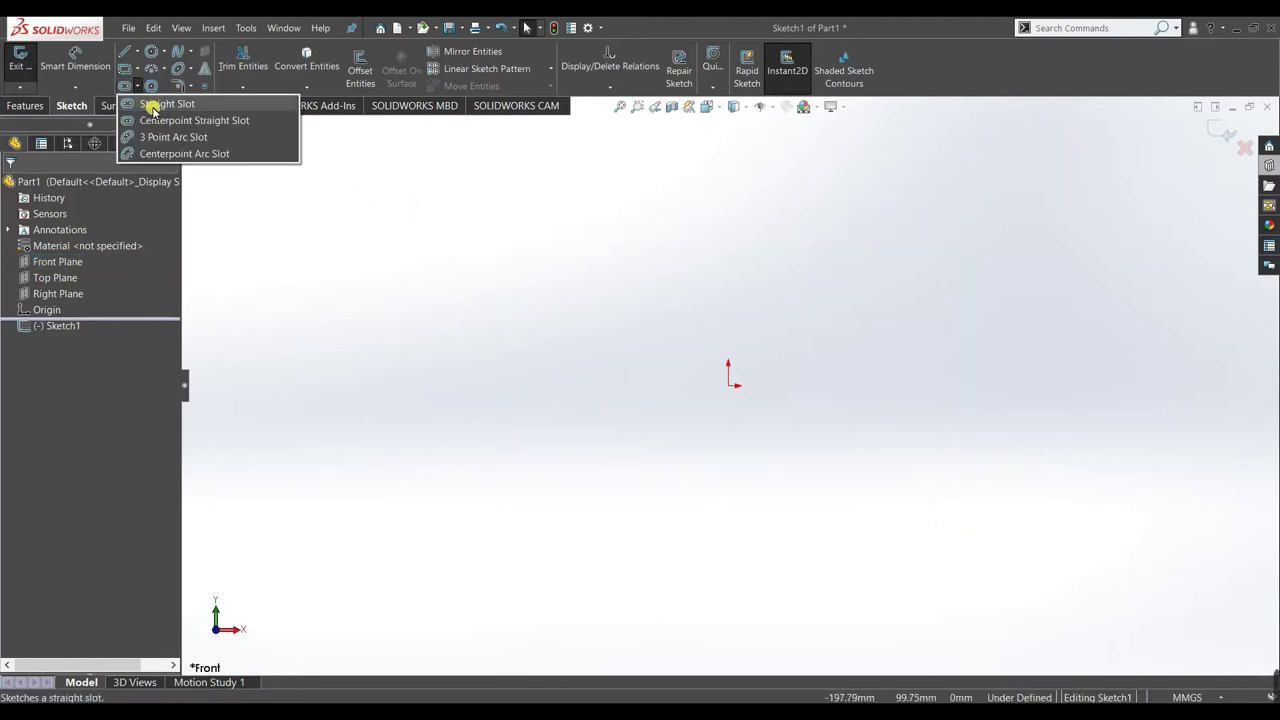
left_click(152, 106)
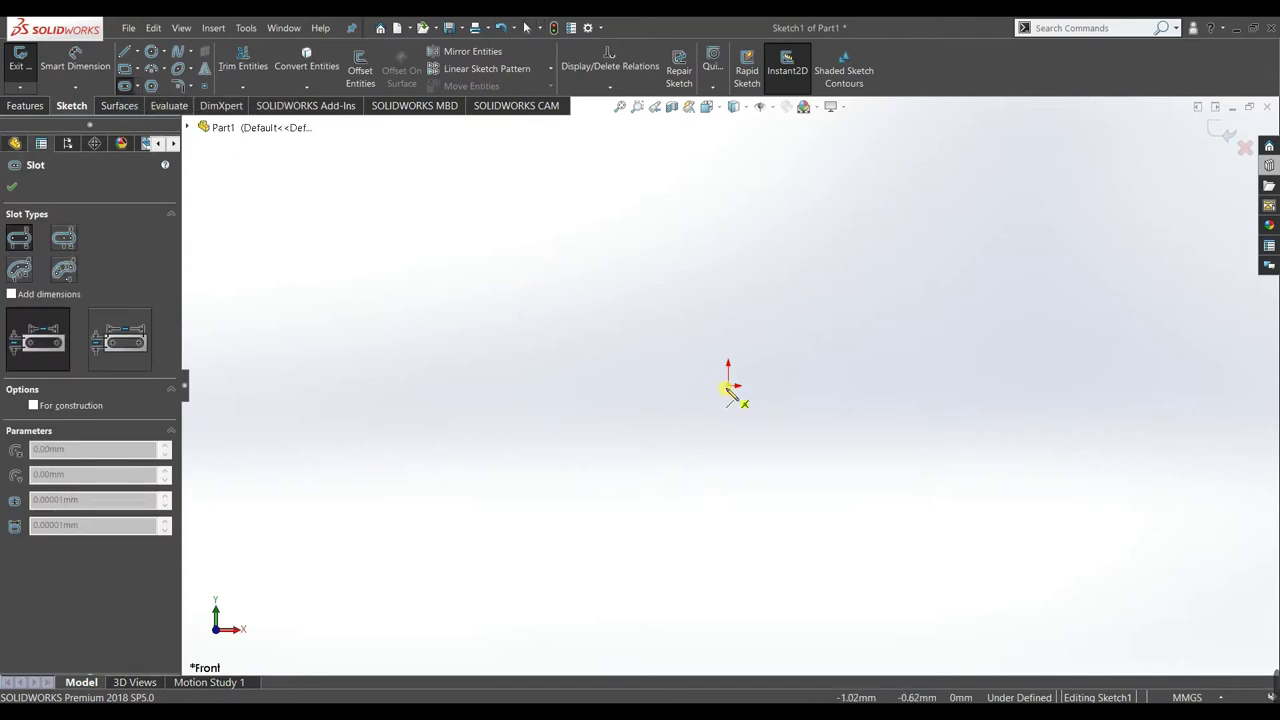
left_click(137, 84)
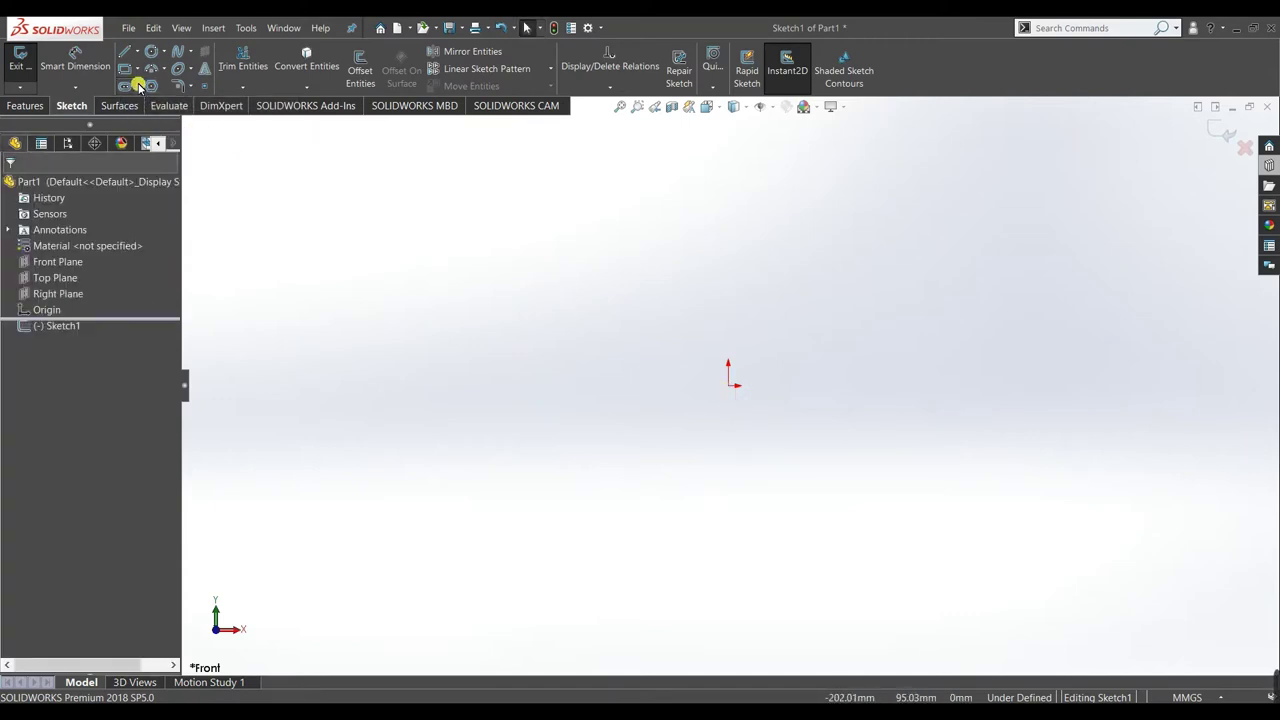
- Sketch a horizontal centerpoint straight slot centred on the origin, about 150.5 mm between arc centres and about 36 mm wide
left_click(139, 86)
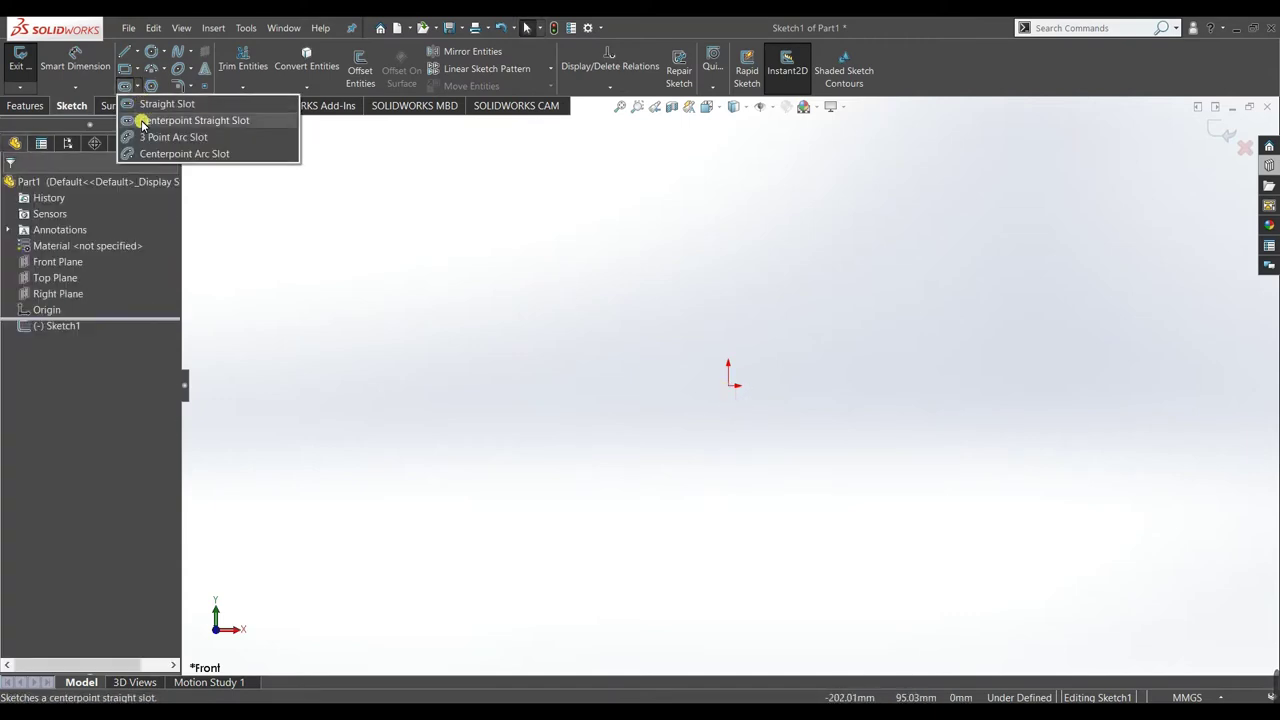
left_click(143, 121)
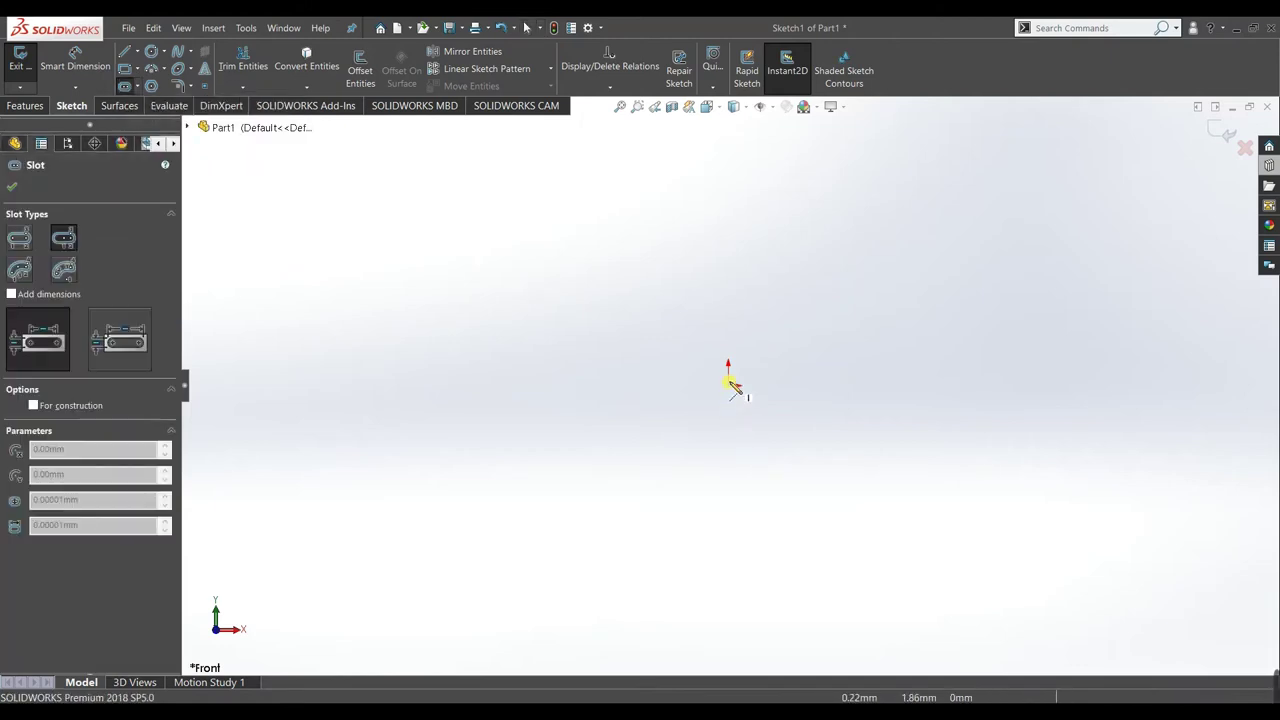
left_click(728, 385)
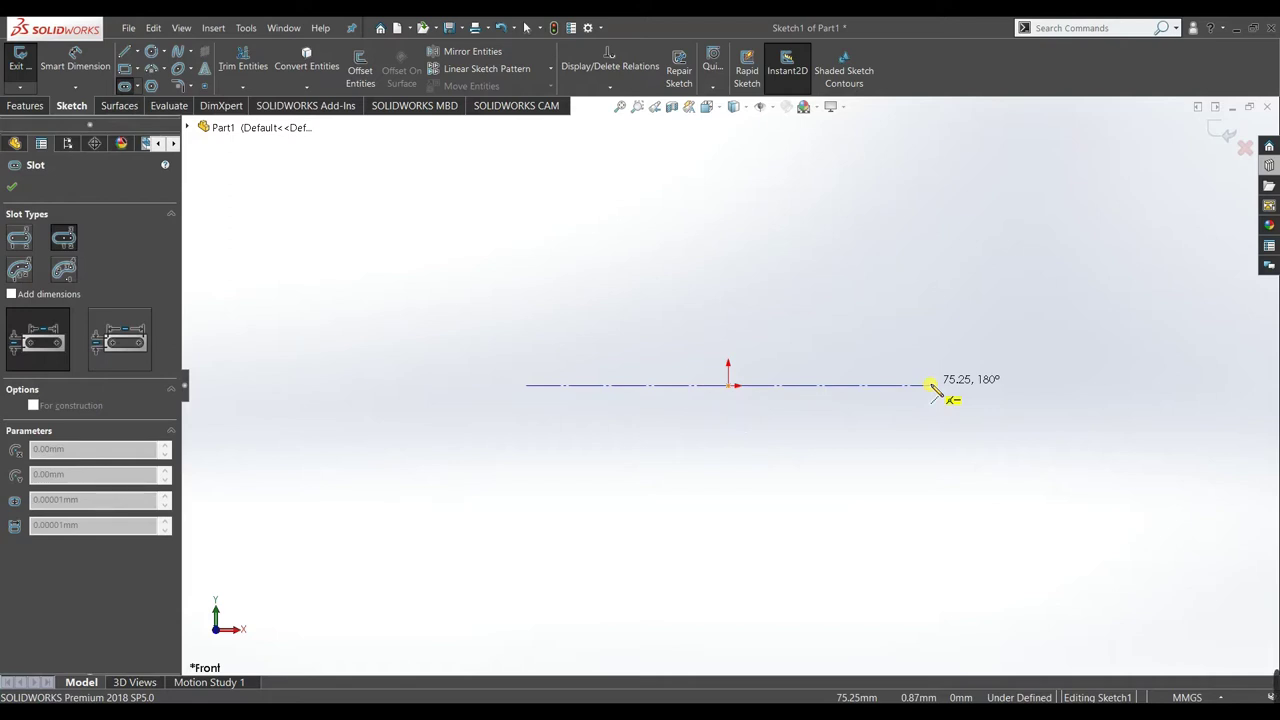
left_click(931, 385)
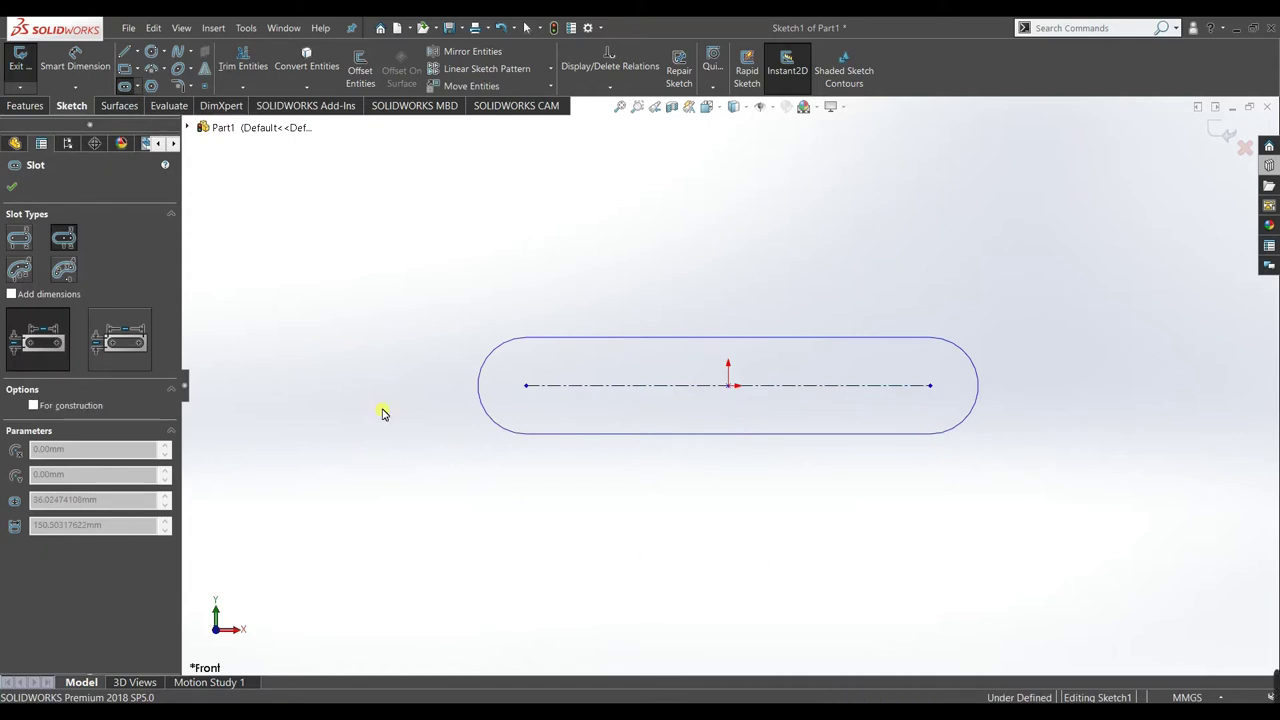
left_click(452, 454)
right_click(456, 303)
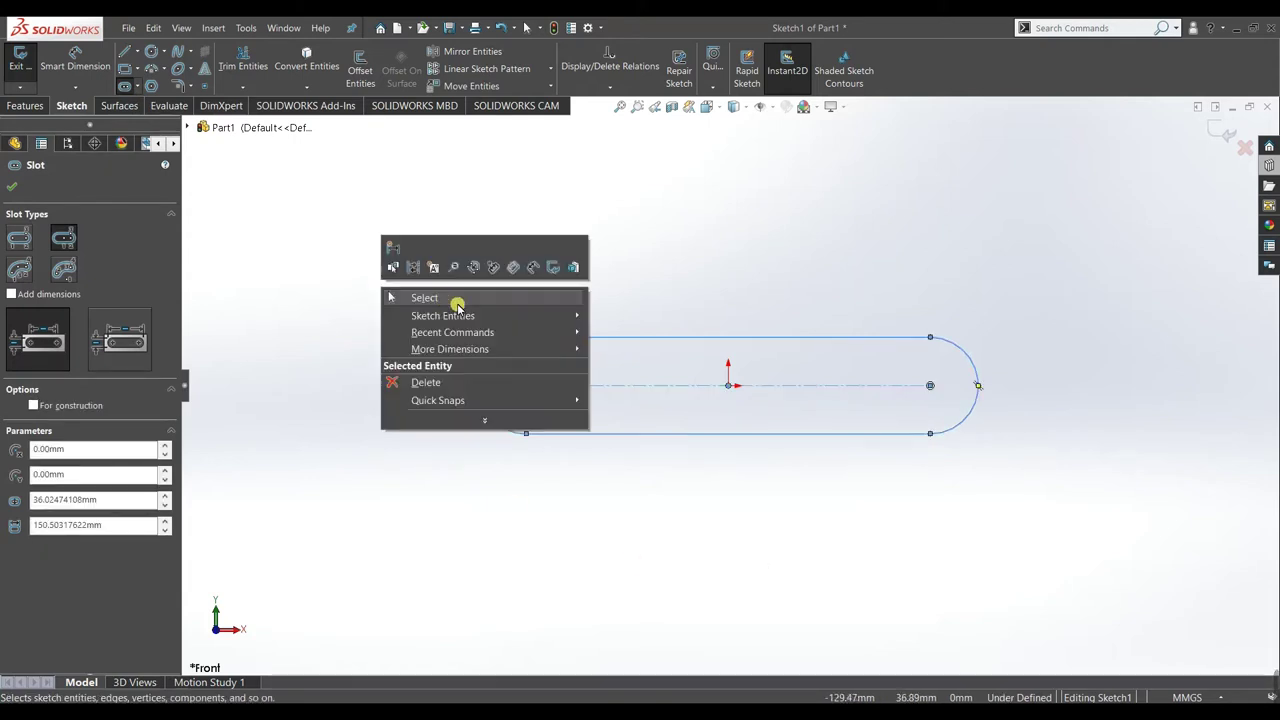
left_click(456, 300)
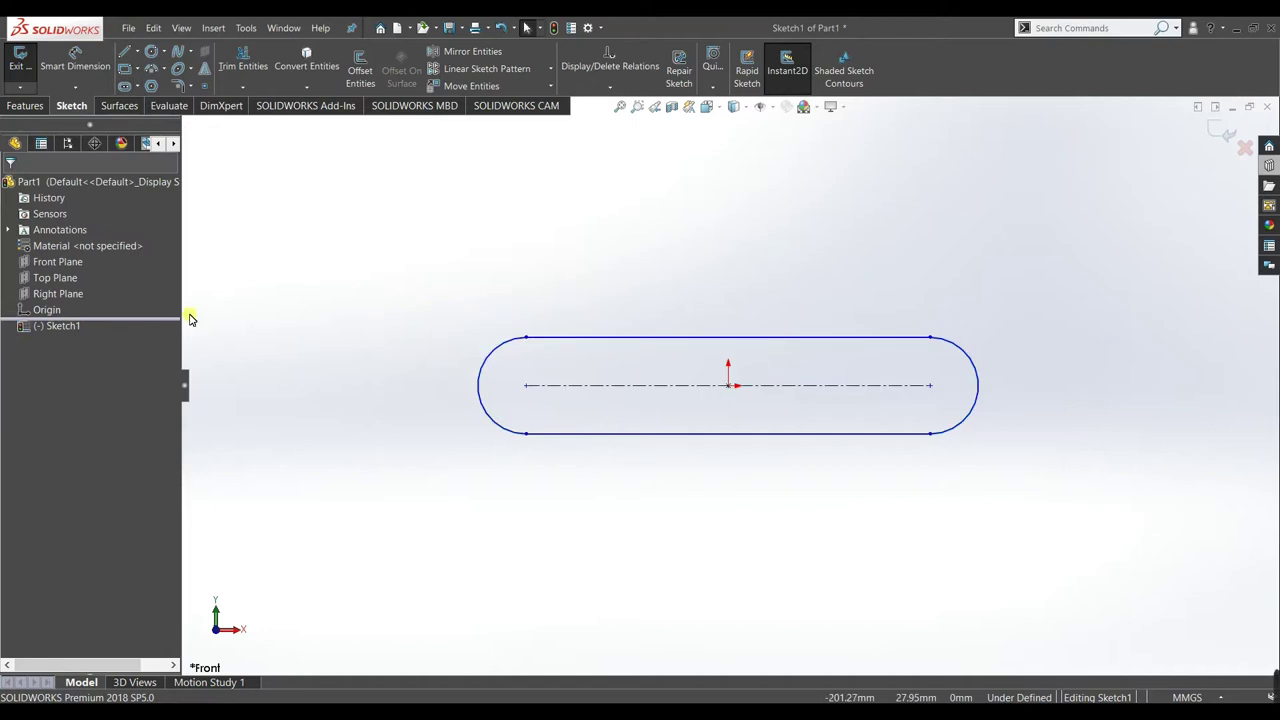
- Dimension the slot's centre-to-centre length to 200 mm
left_click(66, 58)
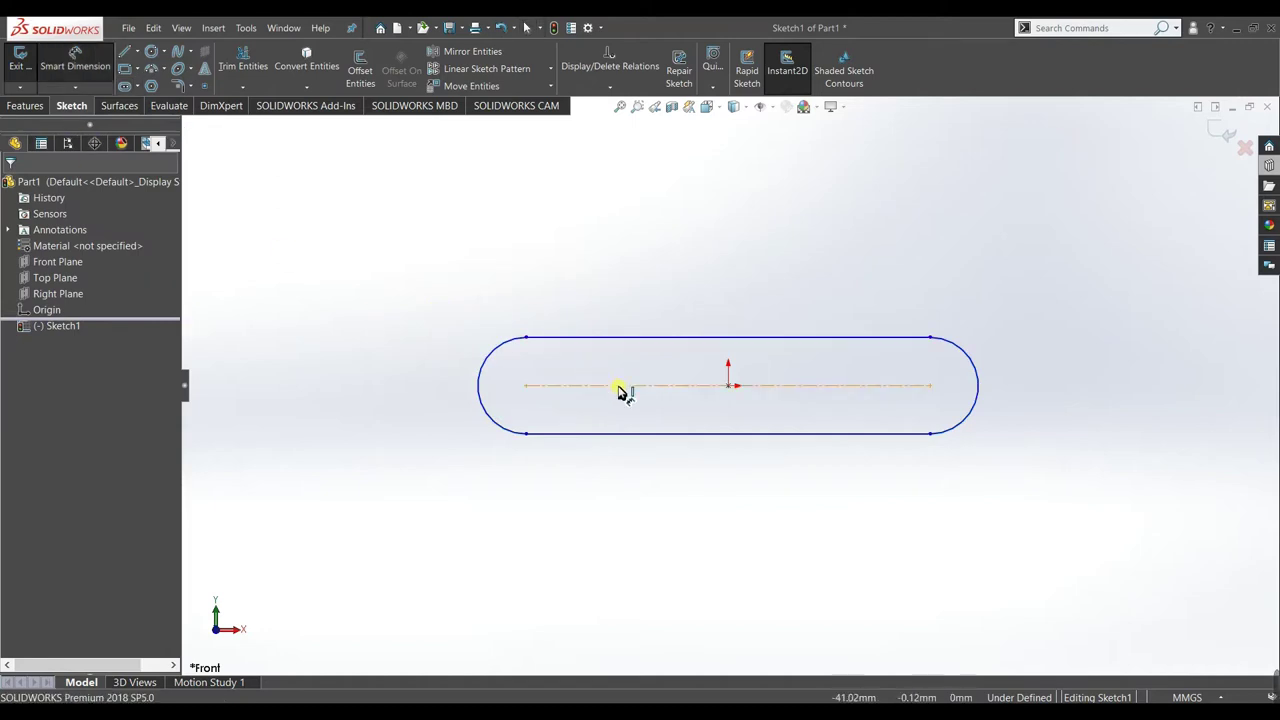
left_click(712, 385)
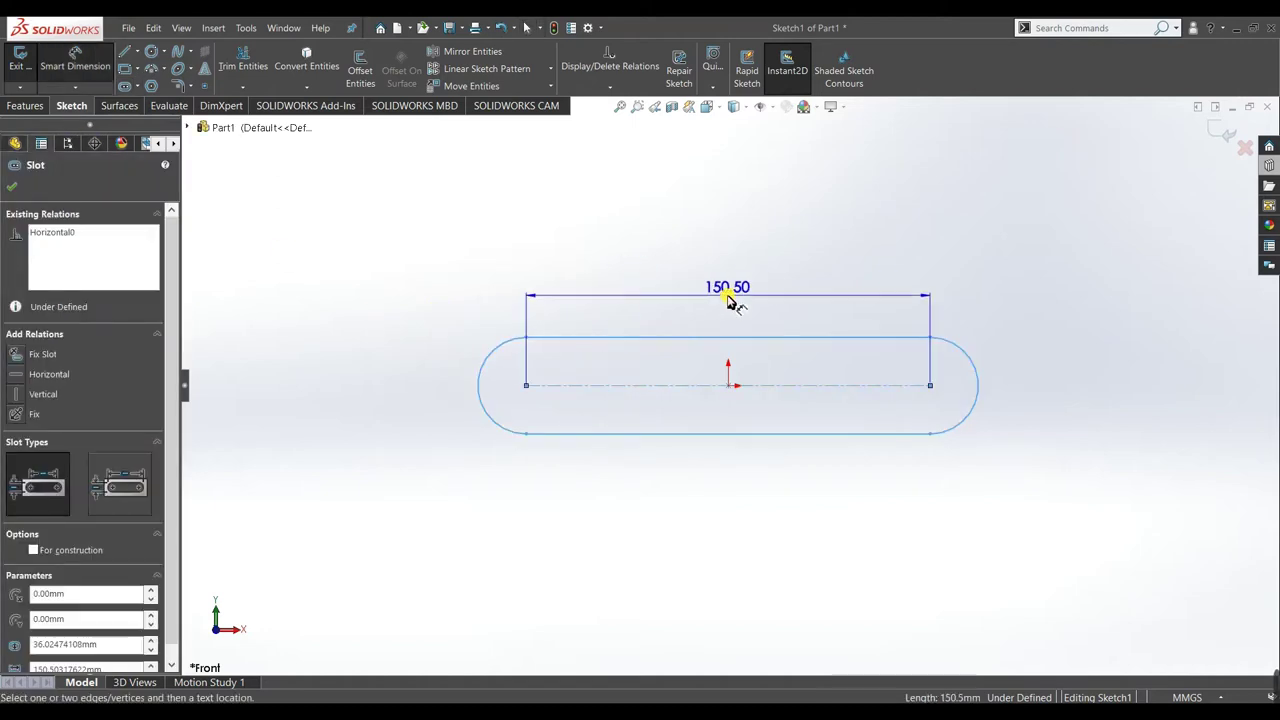
left_click(735, 293)
type("200")
left_click(670, 274)
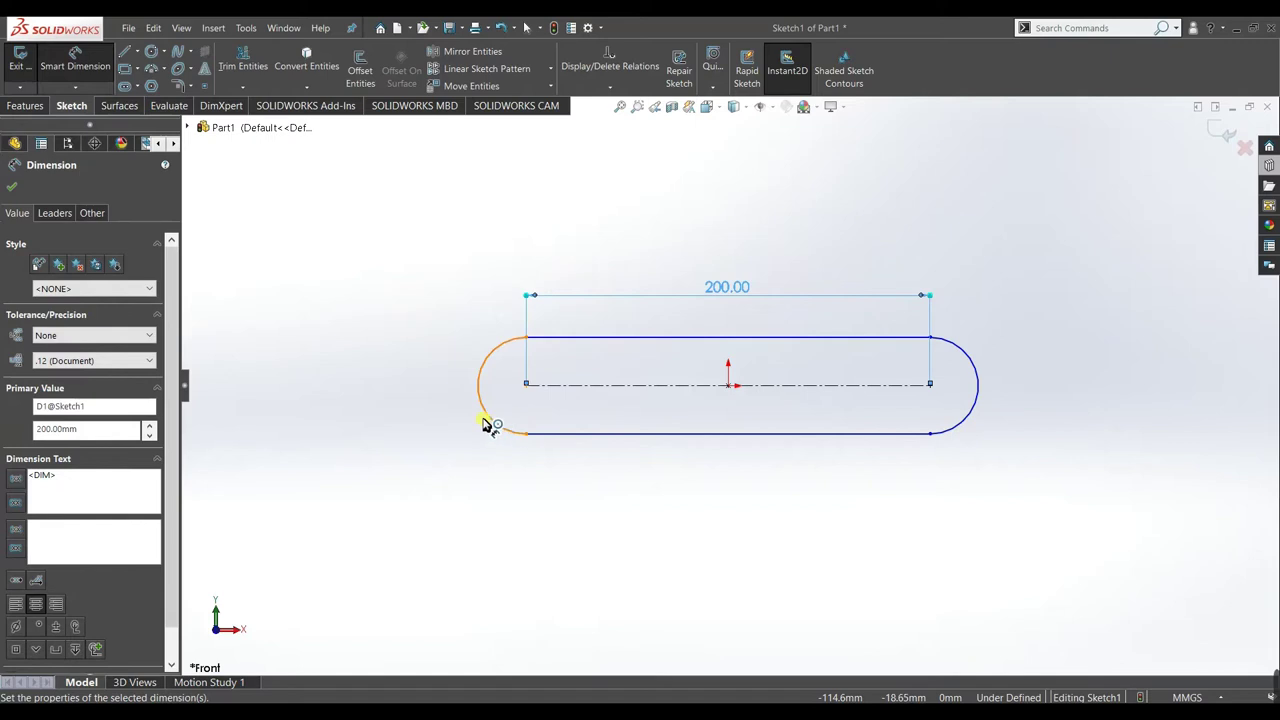
- Dimension the radius of the slot's end arc to 20 mm
left_click(433, 421)
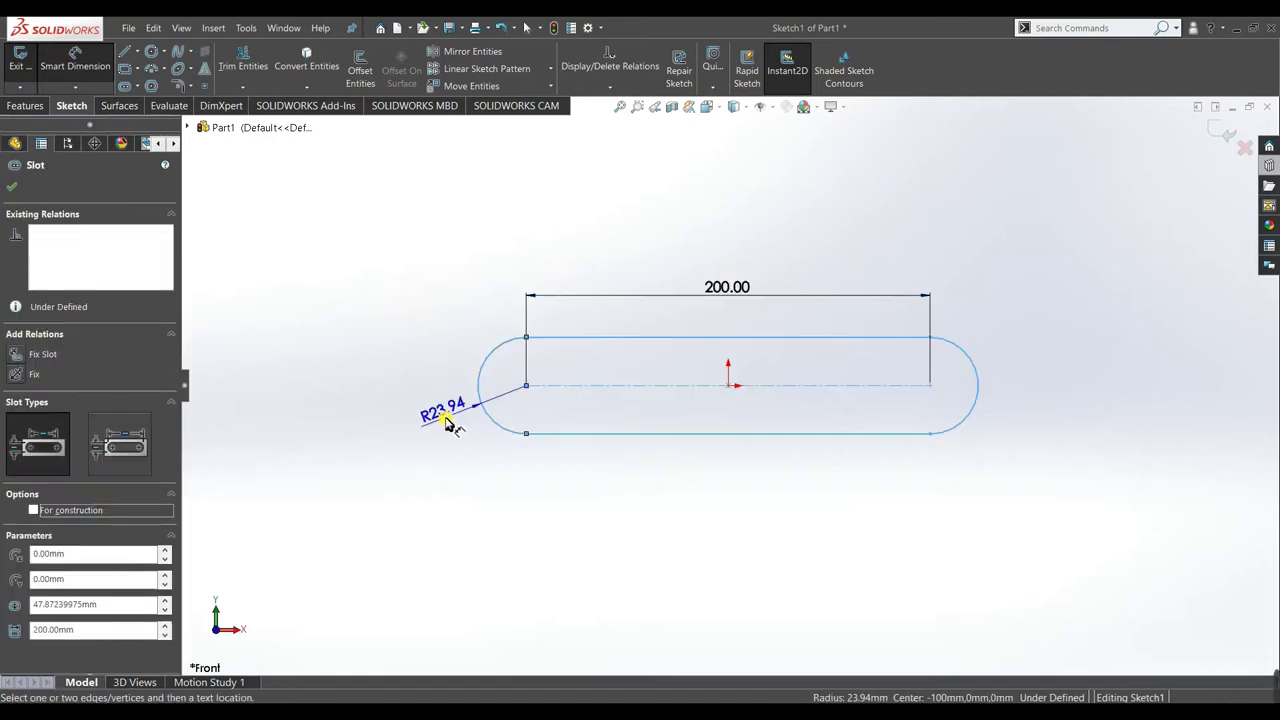
left_click(447, 425)
type("20")
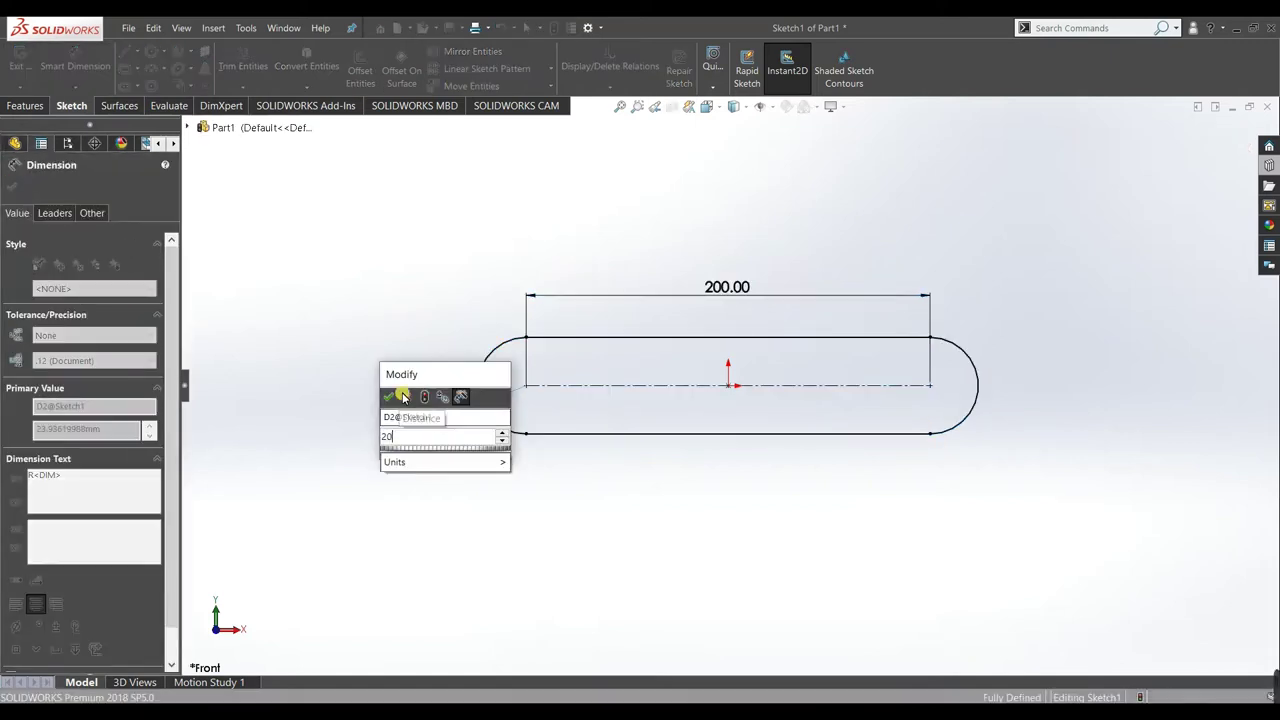
left_click(392, 397)
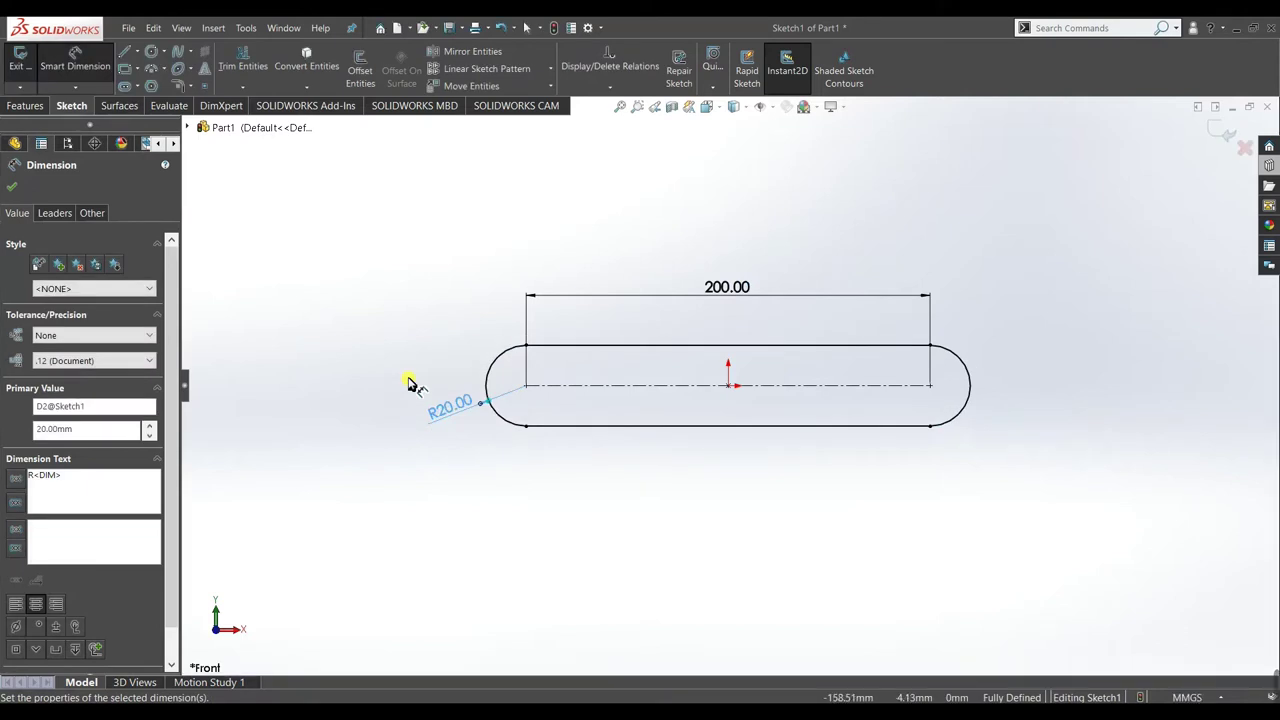
left_click(11, 187)
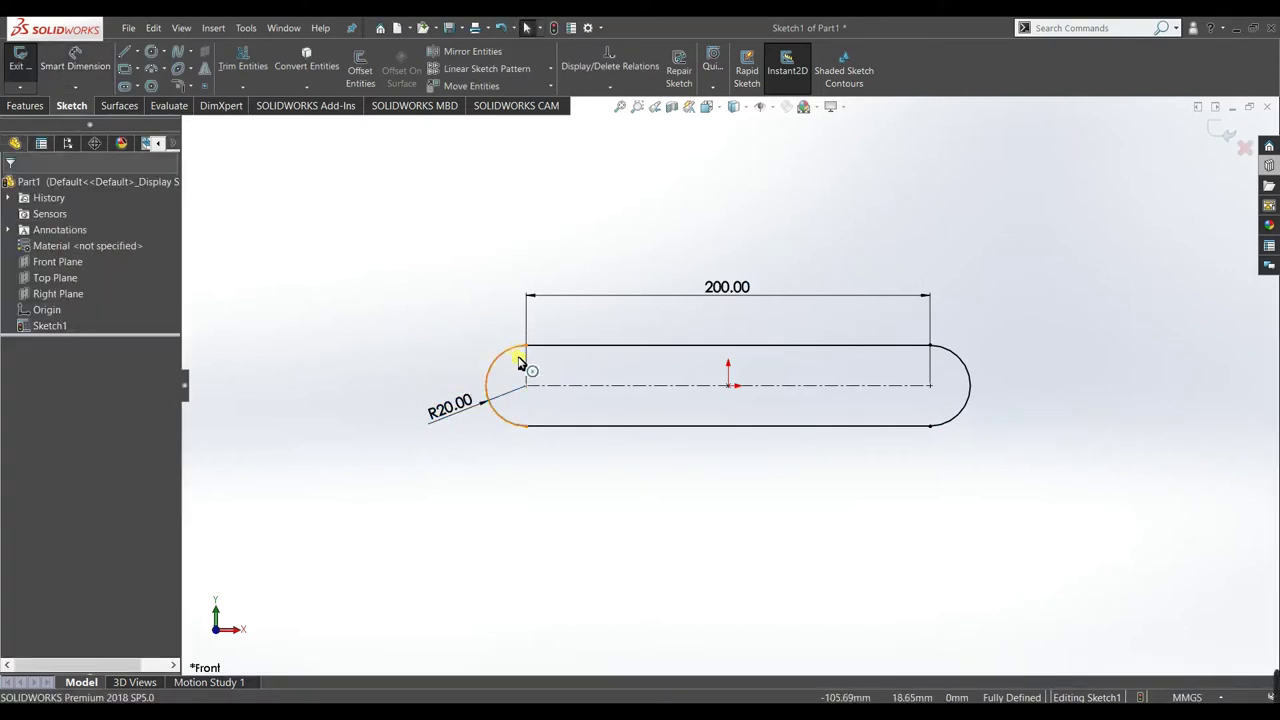
- Extrude the slot profile as a blind boss 4 mm deep
left_click(26, 105)
left_click(27, 68)
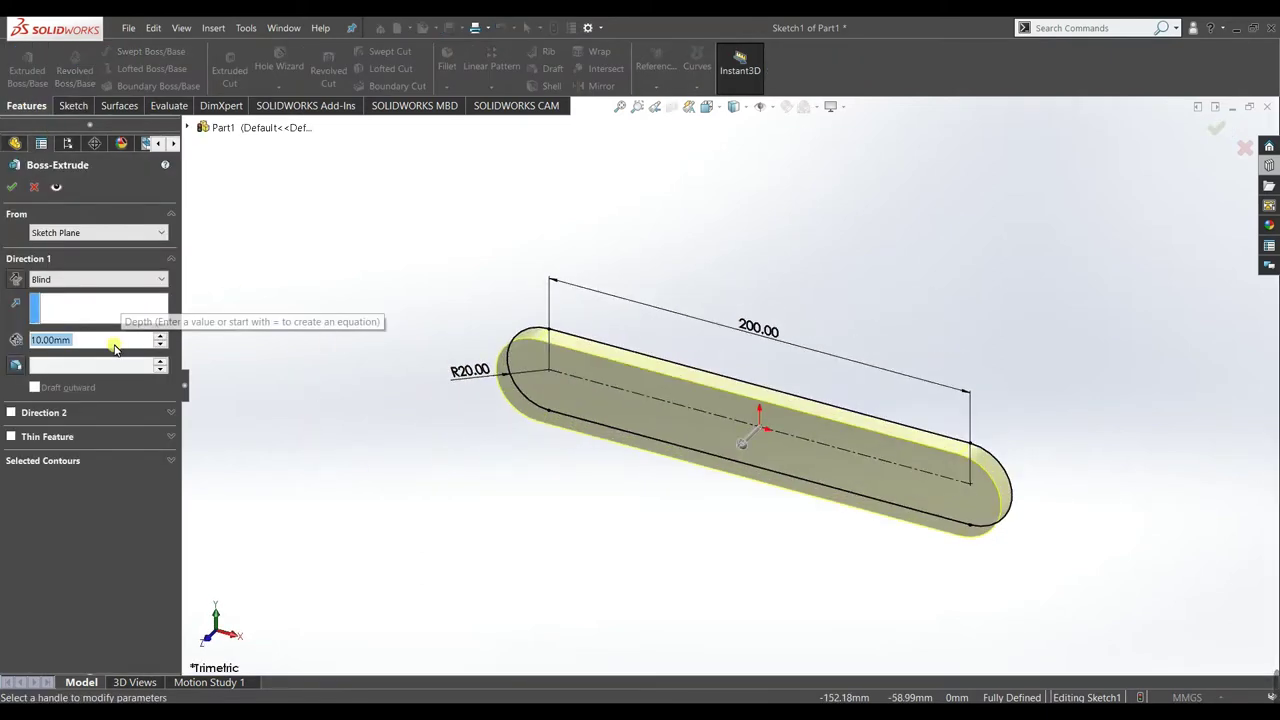
type("40")
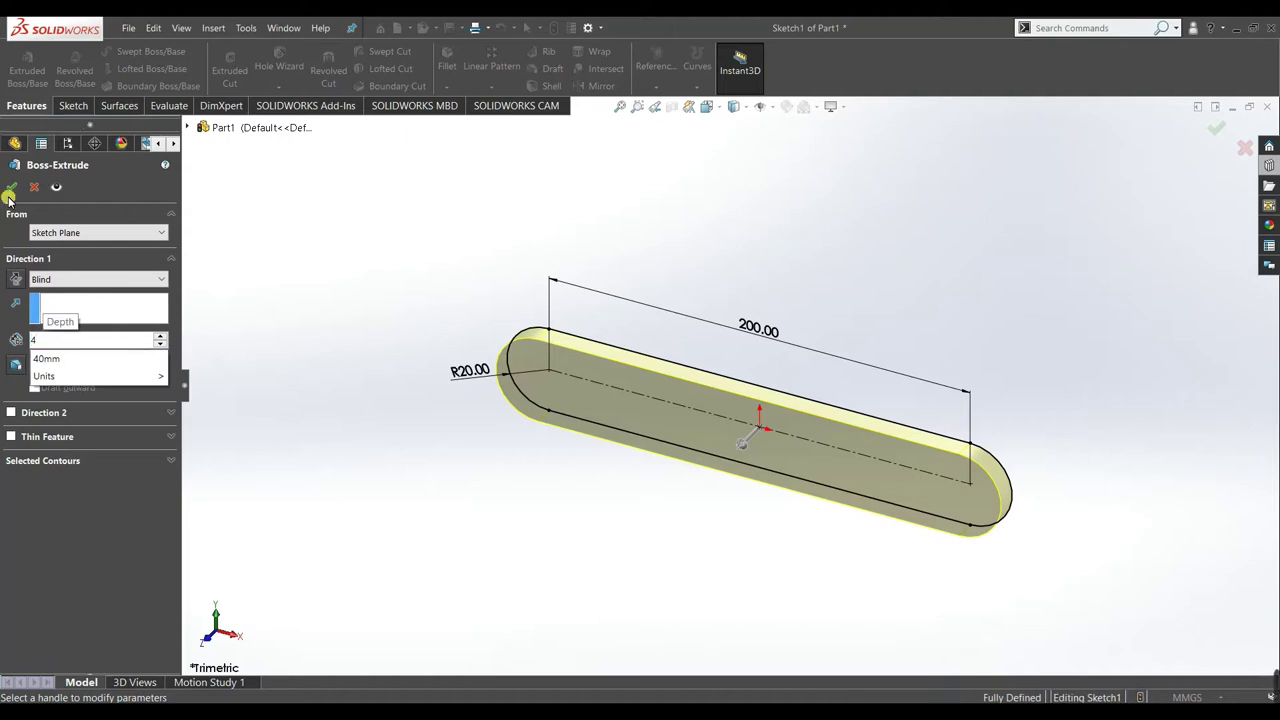
left_click(12, 189)
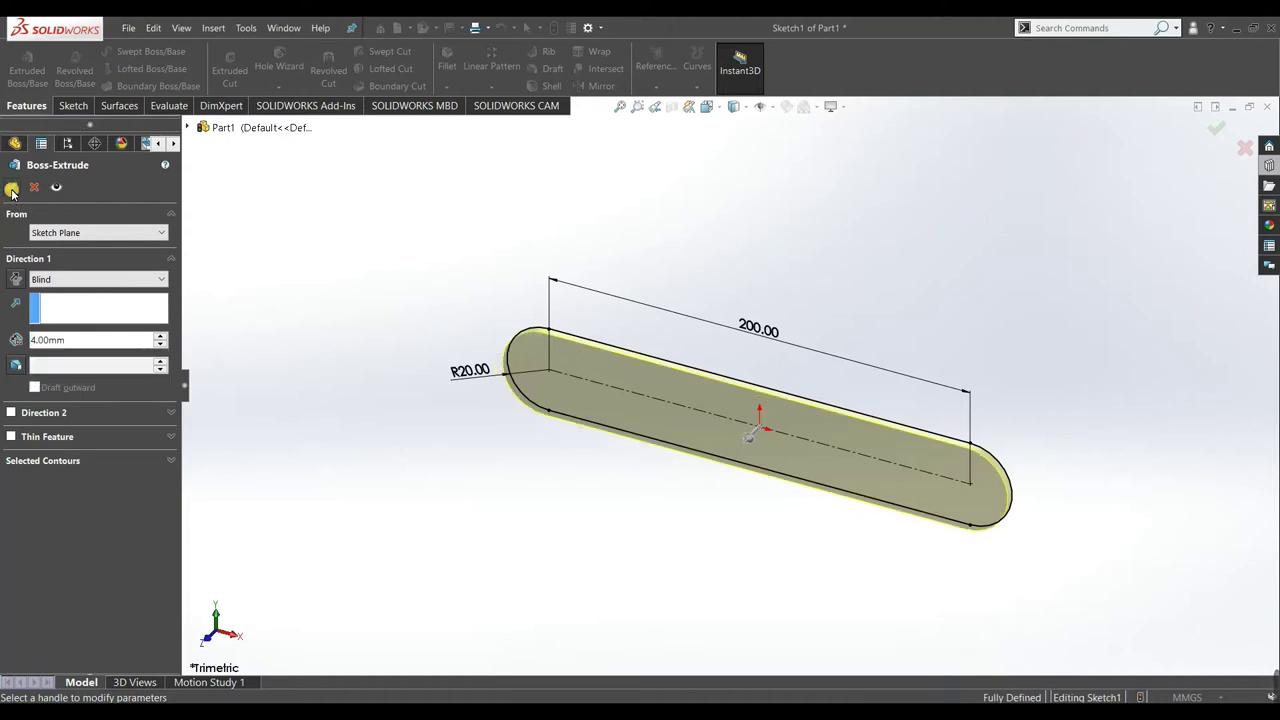
left_click(10, 190)
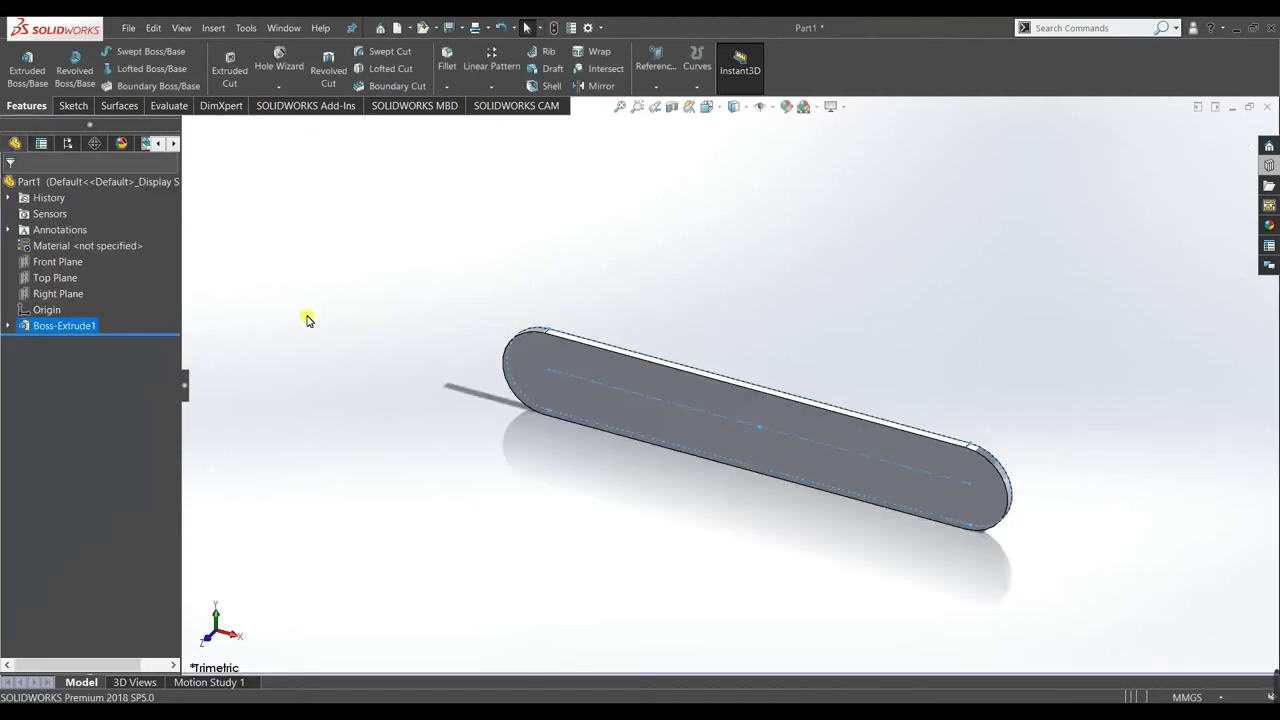
- Start a sketch on the plate's large back face and view that face straight on
middle_click_drag(343, 514, 675, 331)
middle_click_drag(653, 397, 557, 289)
key("Escape")
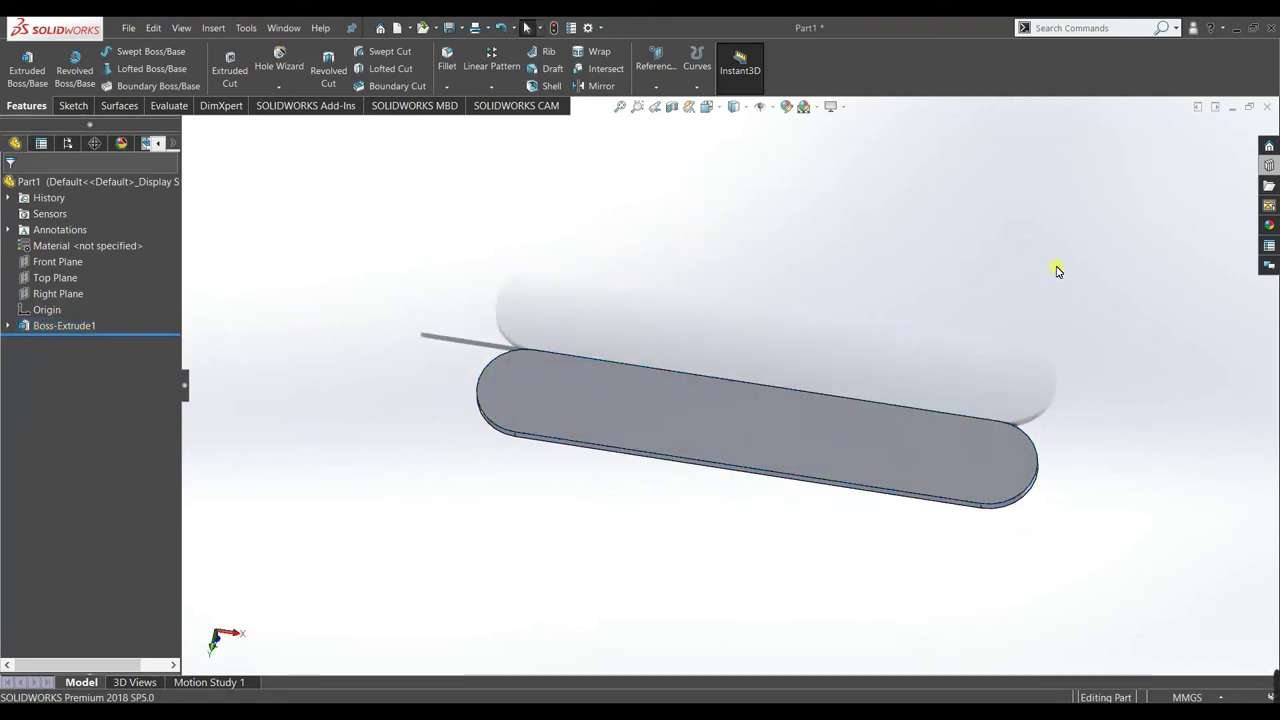
left_click(812, 392)
left_click(817, 373)
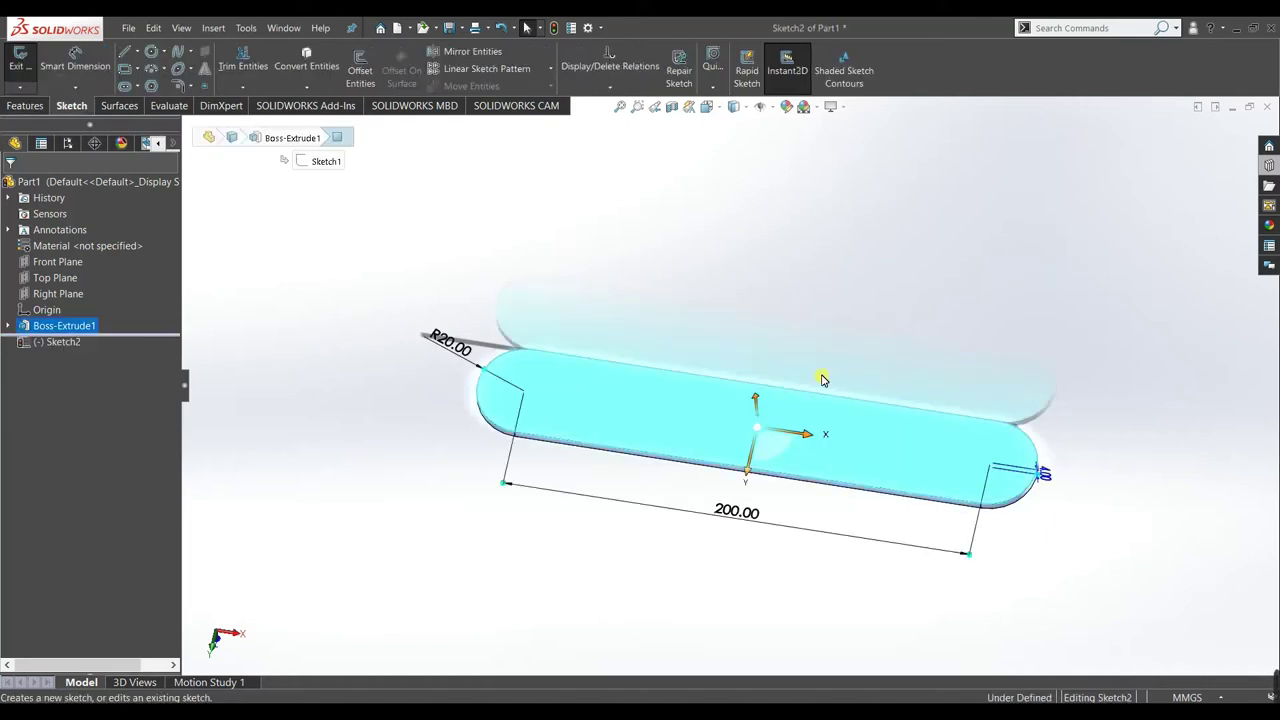
key("space")
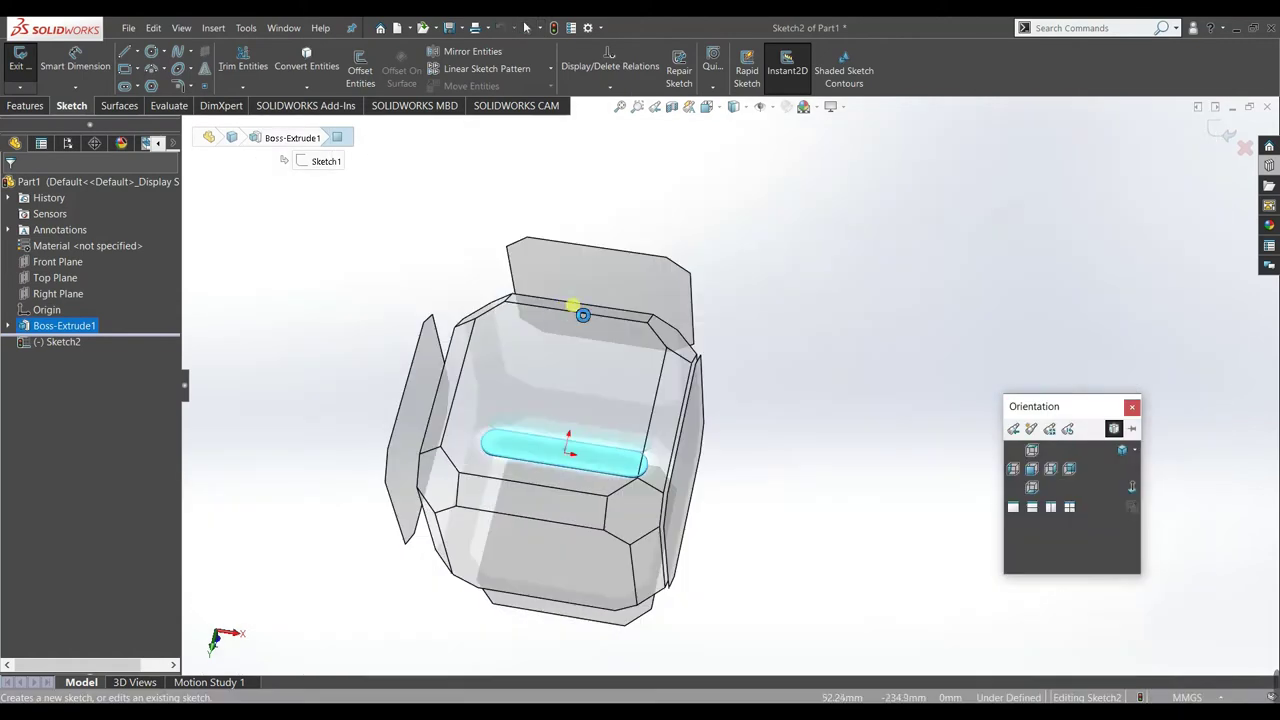
left_click(609, 416)
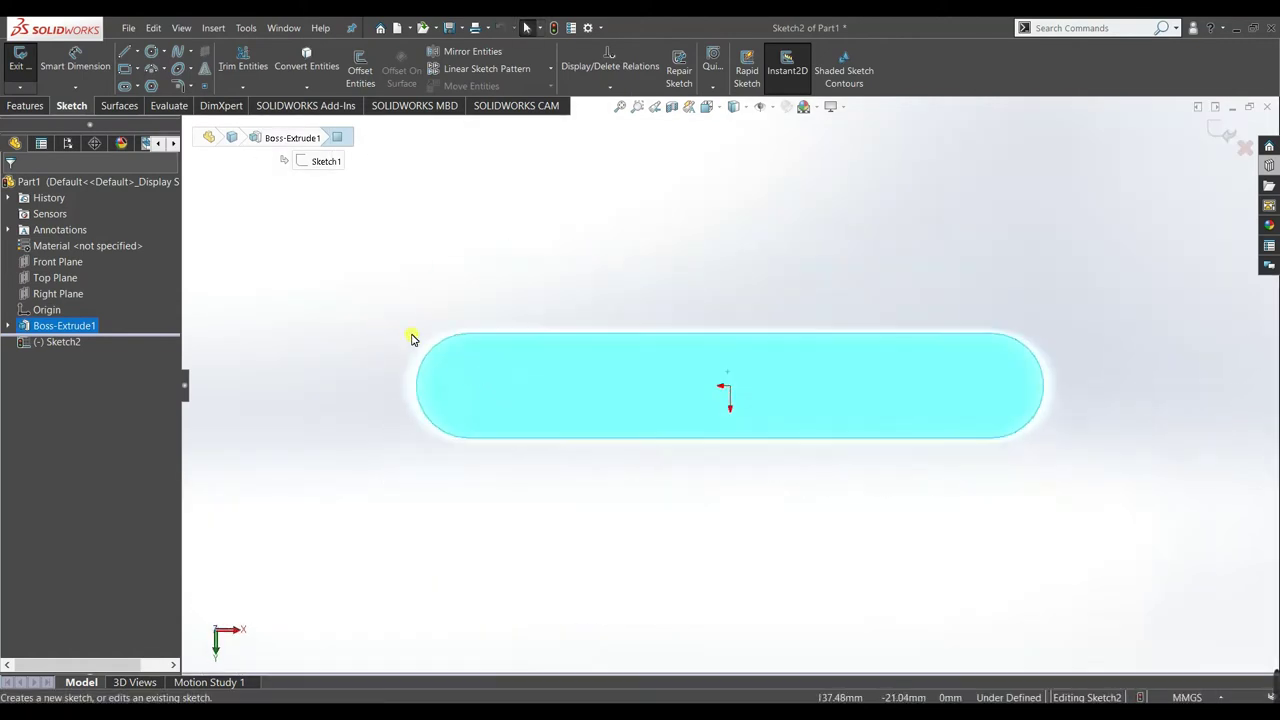
left_click(414, 337)
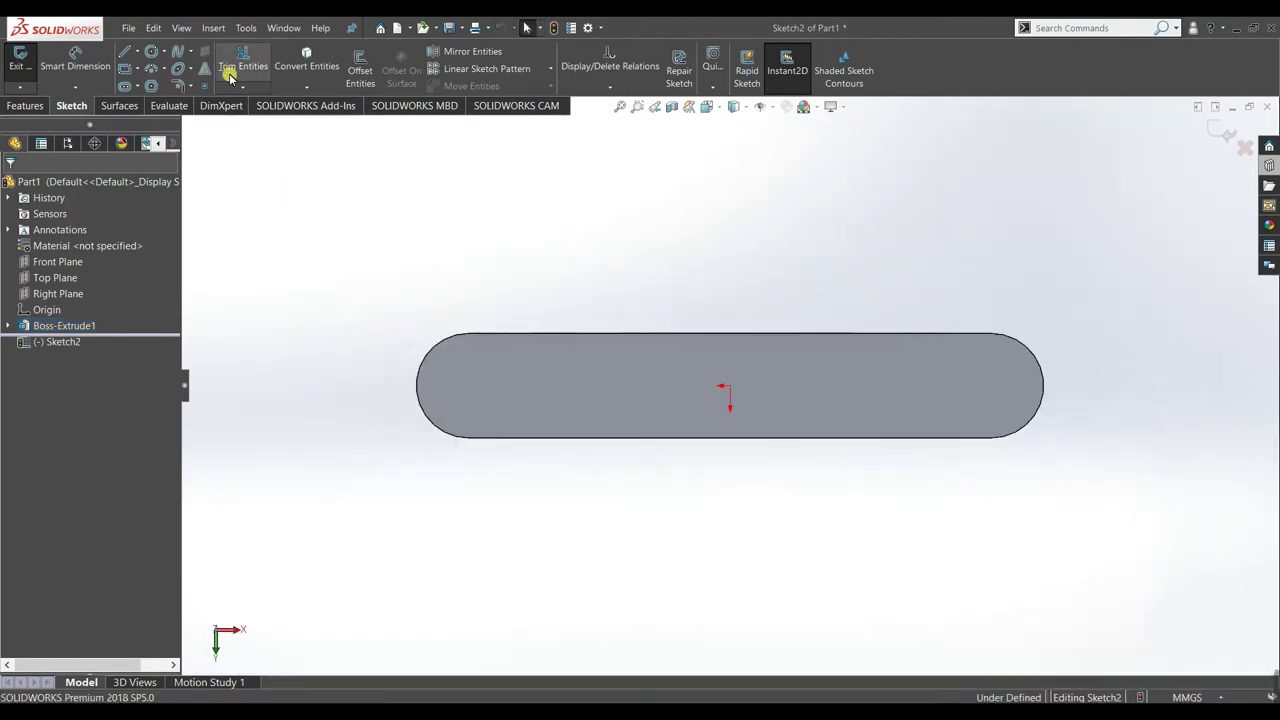
- Sketch circles of about 10.7 mm and about 9.2 mm radius at the centres of the plate's left and right end arcs
left_click(152, 54)
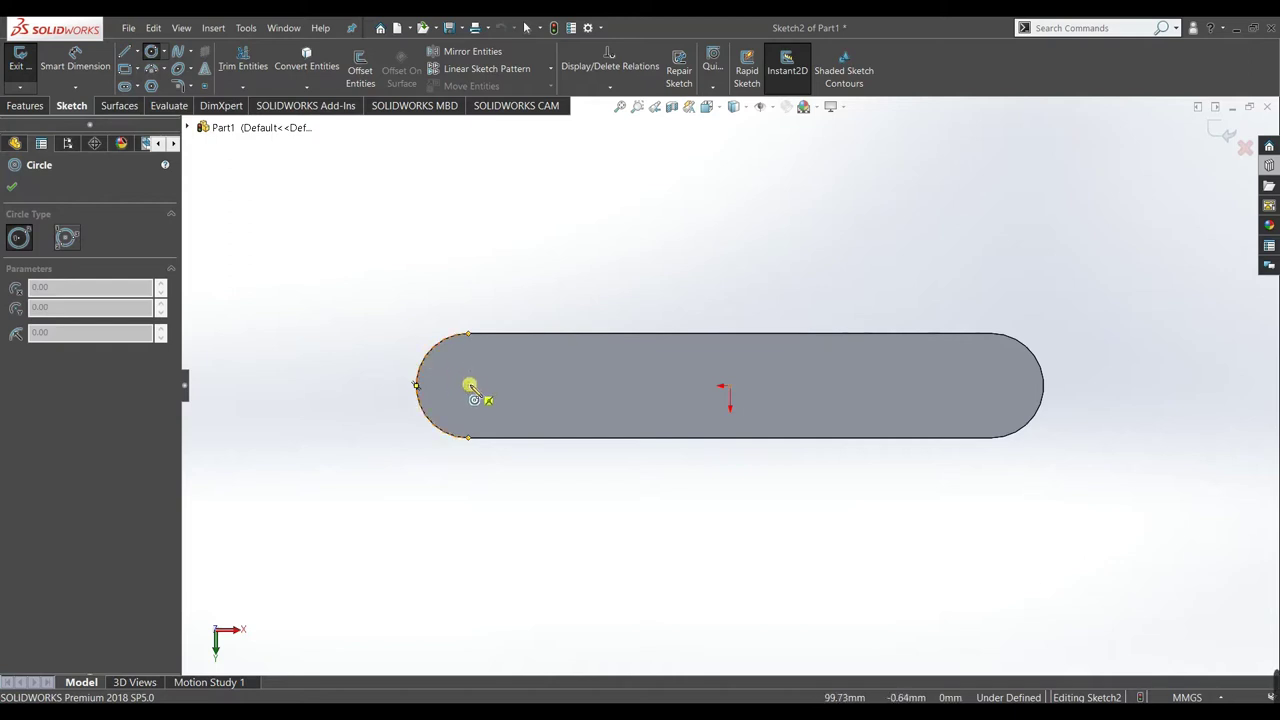
left_click_drag(477, 392, 485, 408)
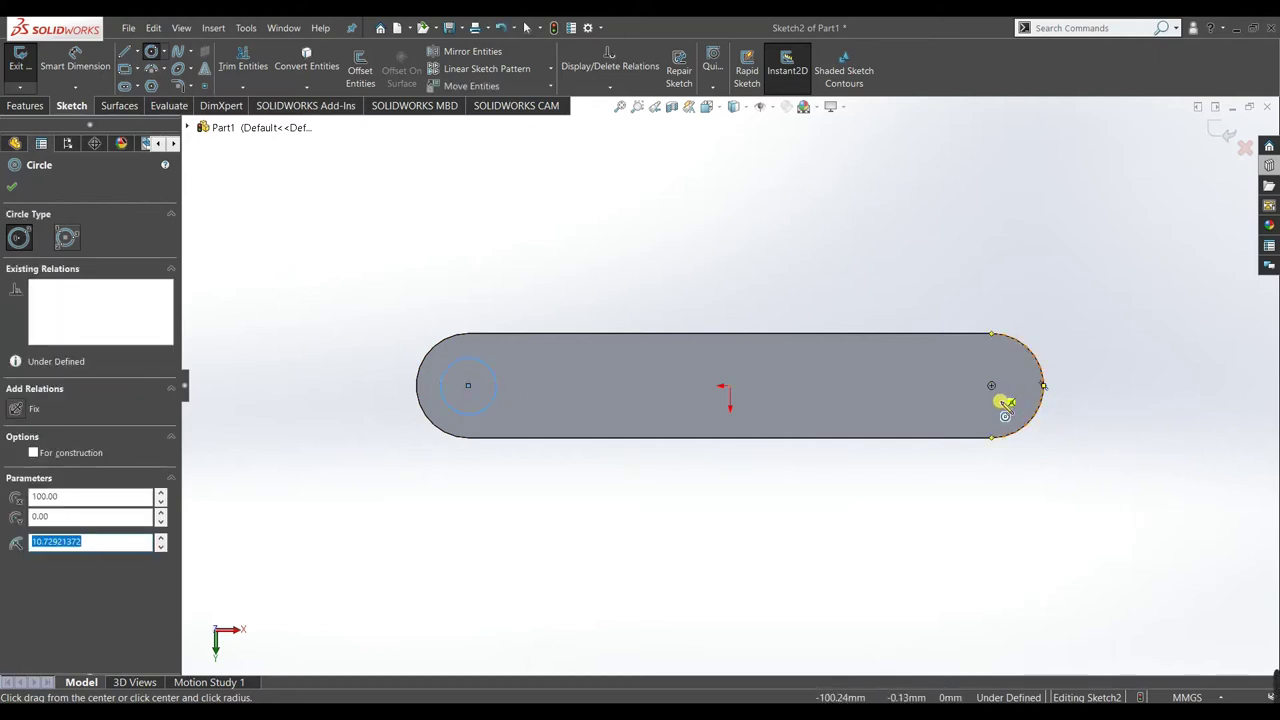
left_click(1002, 401)
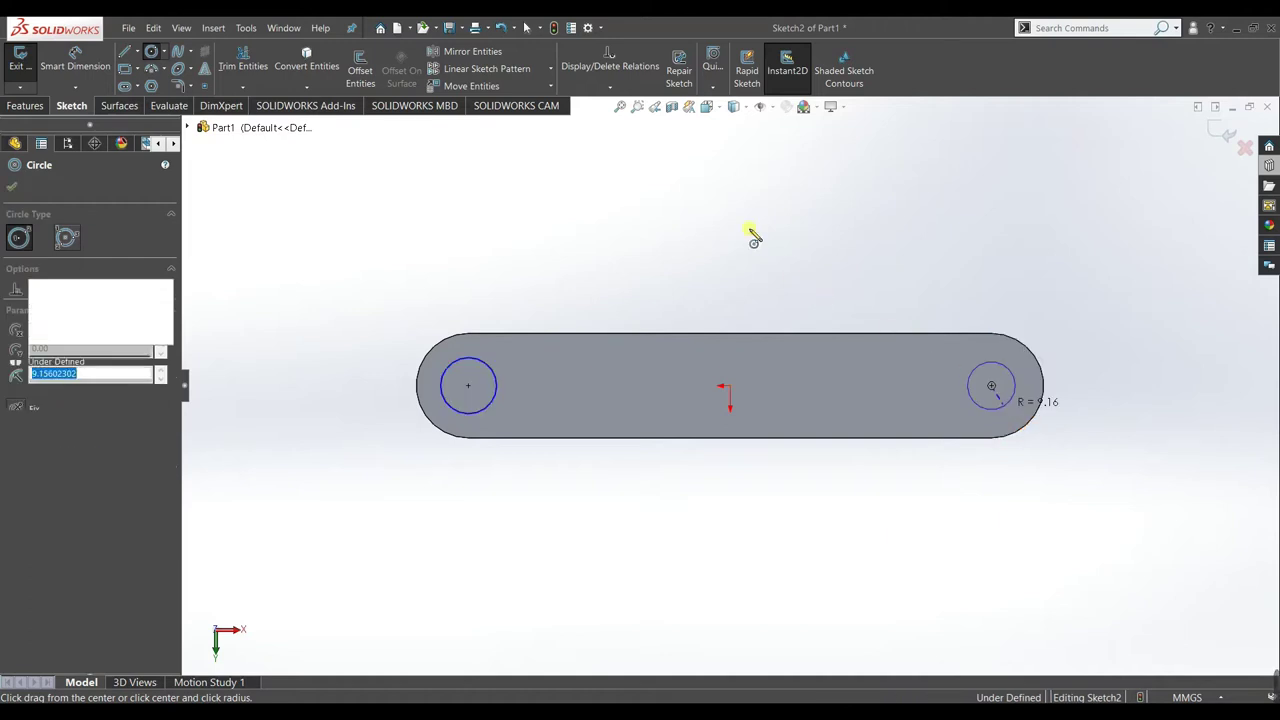
right_click(782, 244)
left_click(790, 241)
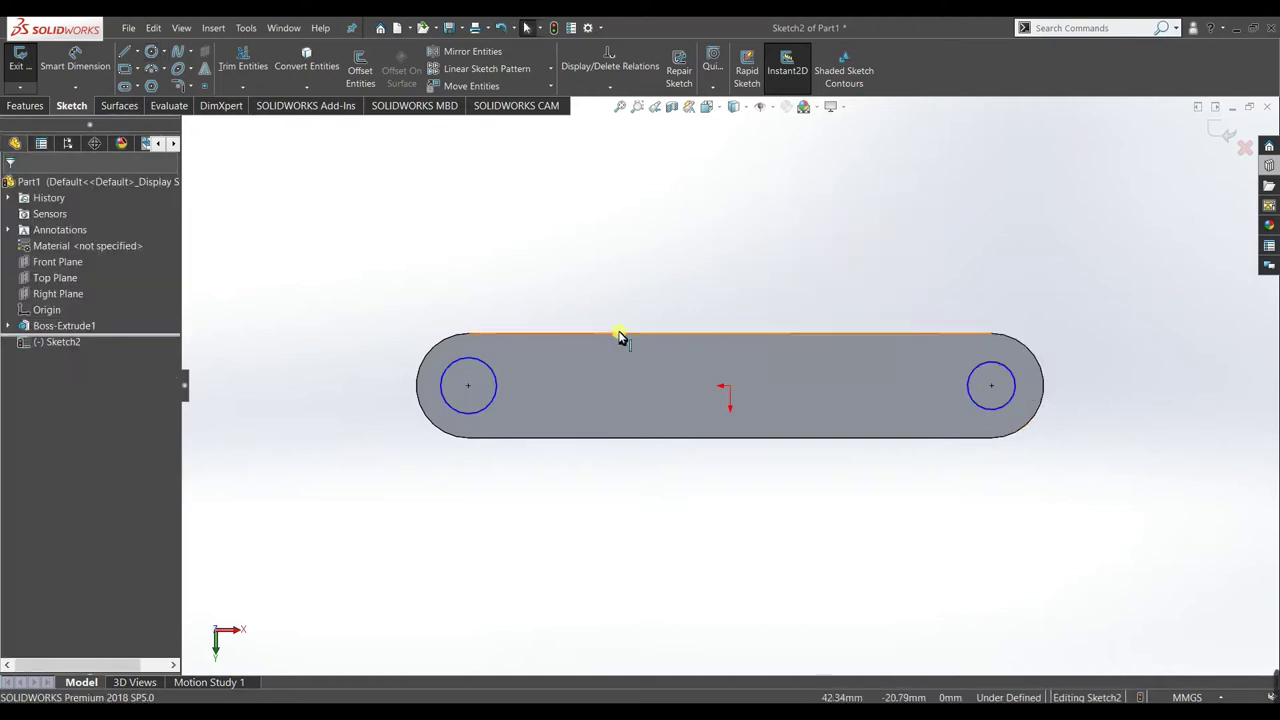
- Dimension the circle at the plate's left end to 18 mm in diameter
left_click(458, 362)
key("d")
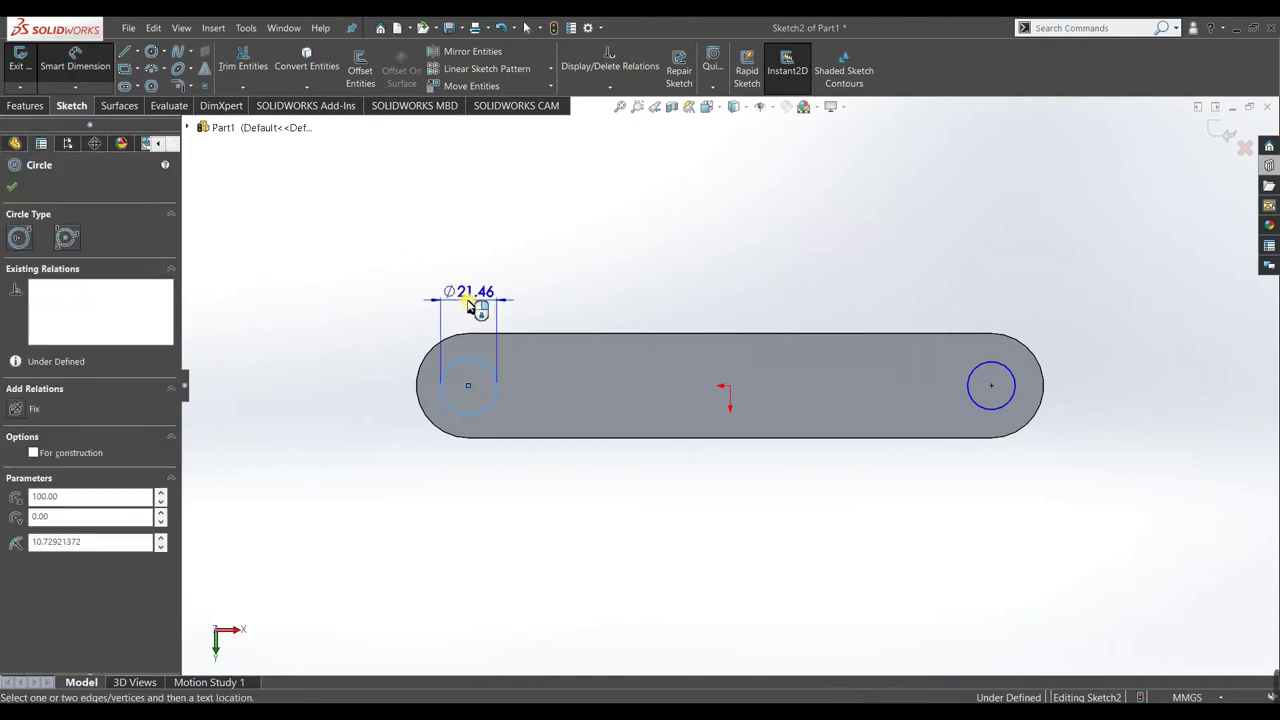
left_click(471, 292)
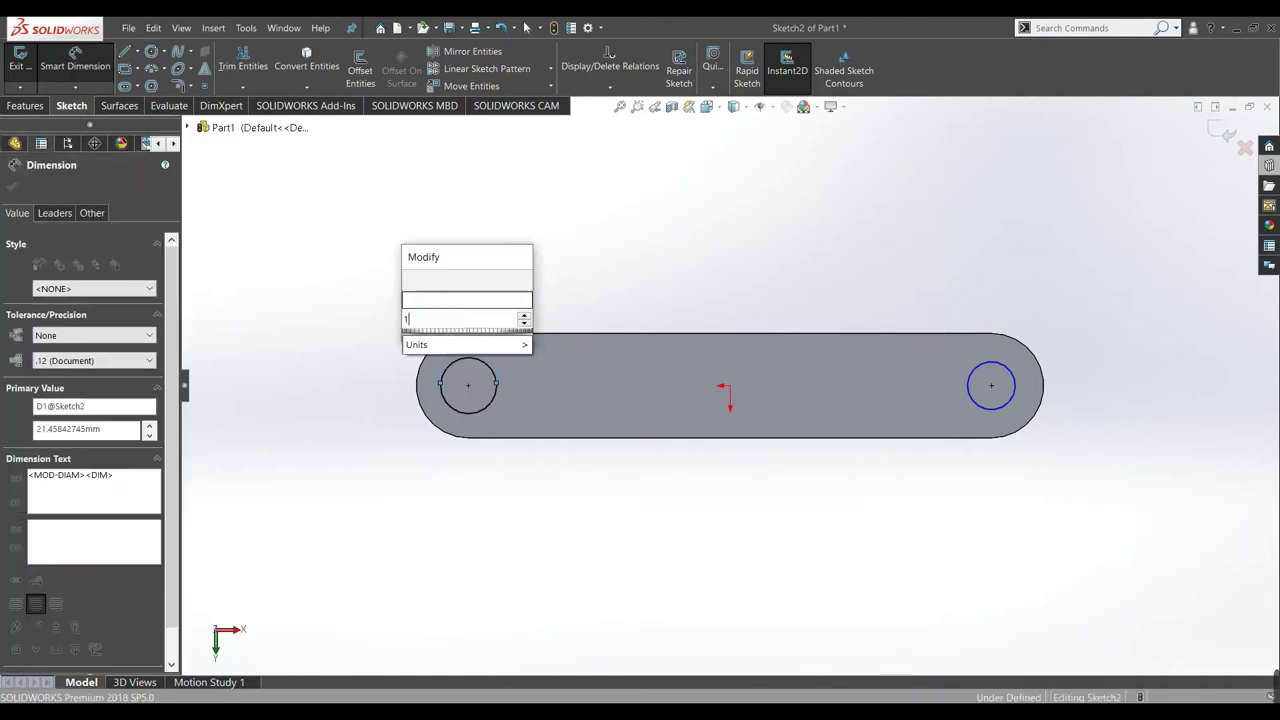
type("18")
left_click(417, 280)
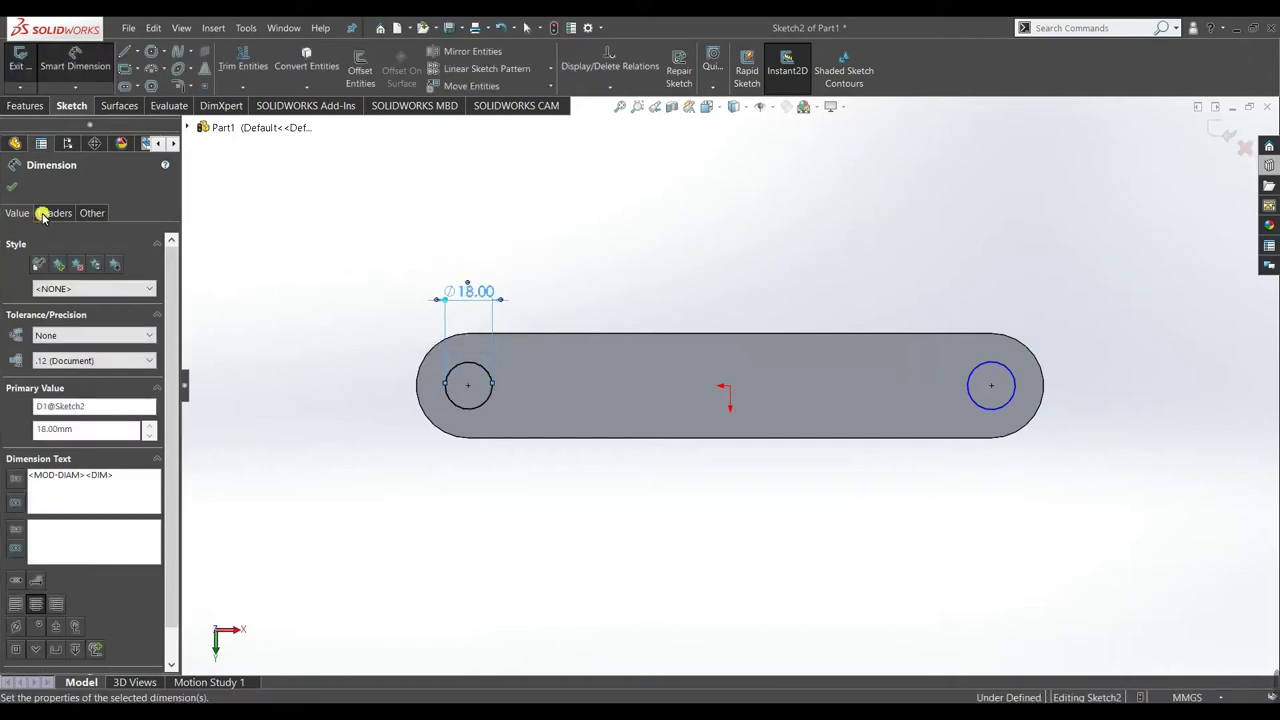
key("Escape")
- Make the circle at the plate's right end equal in size to the dimensioned circle at the left end
left_click(477, 407)
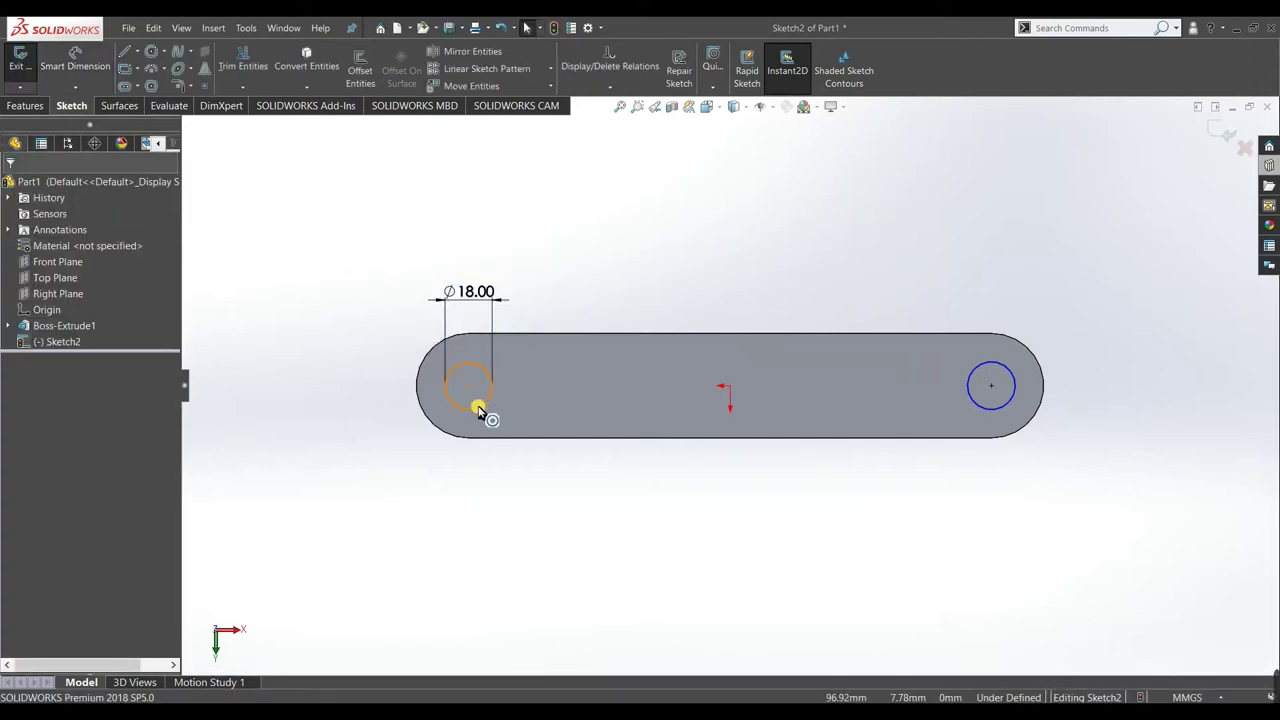
left_click(997, 411, "ctrl")
left_click(30, 482)
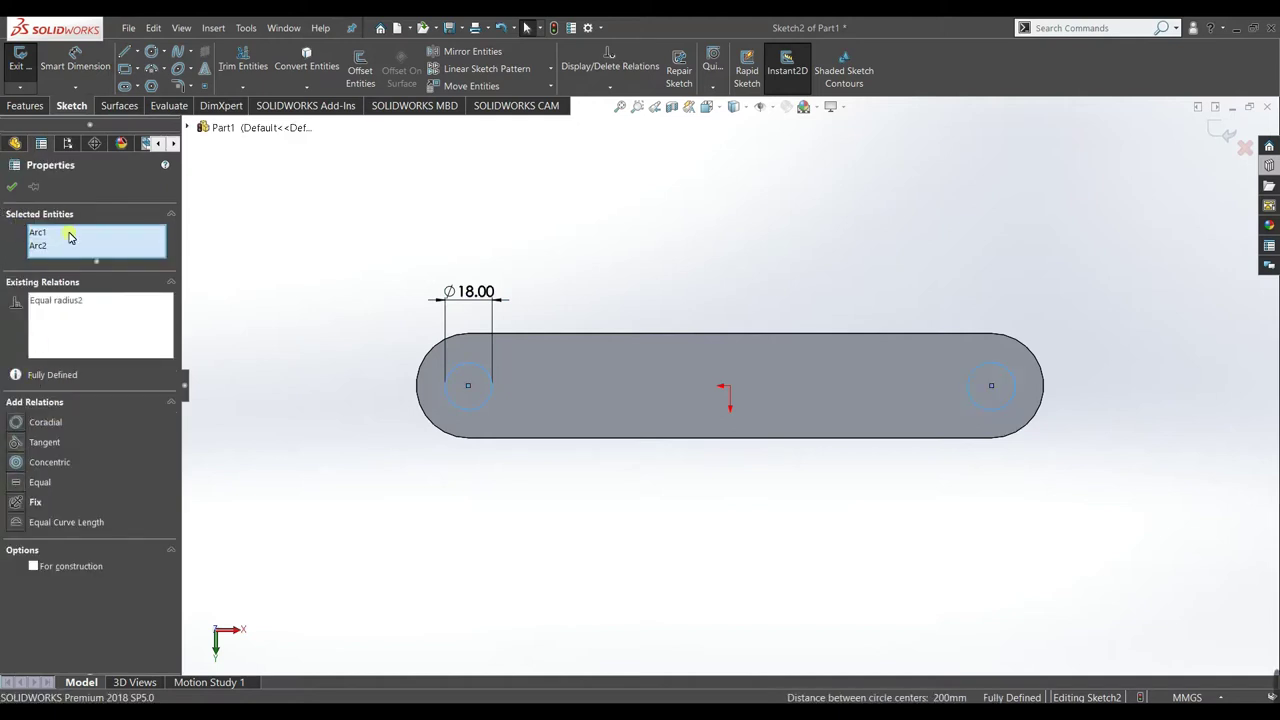
left_click(11, 188)
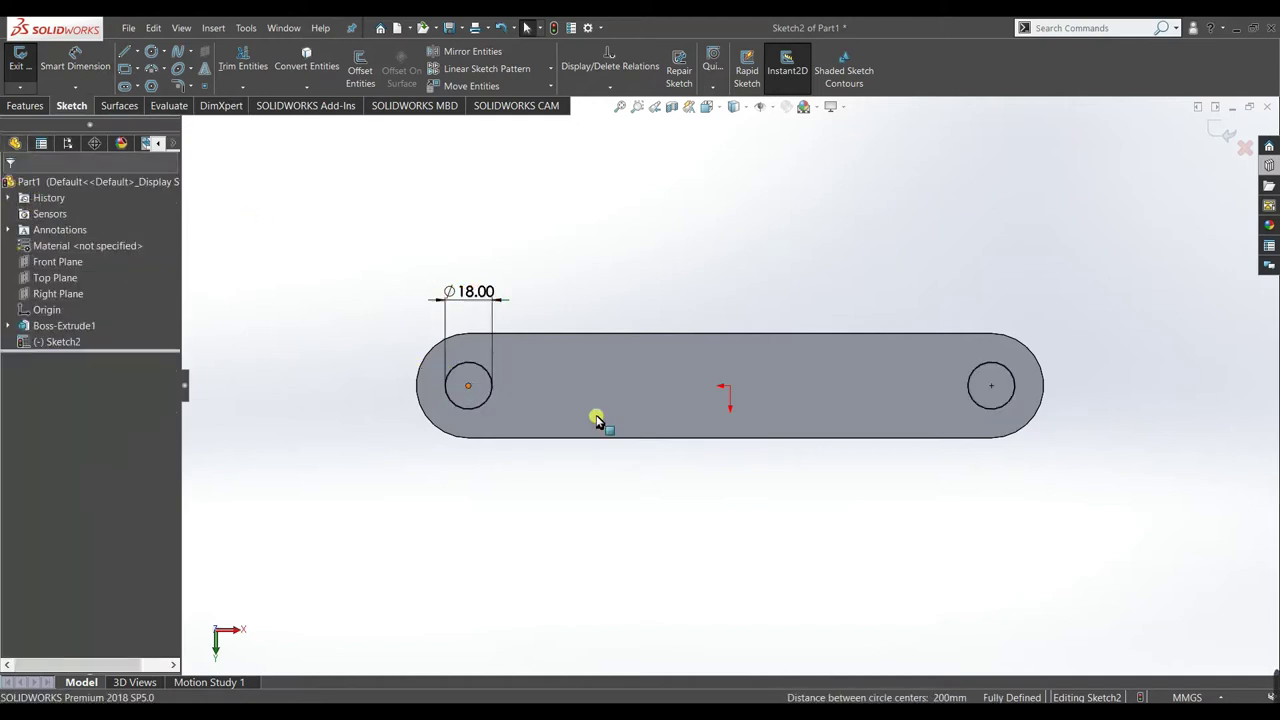
- Extrude both end circles as blind bosses 10 mm deep, merged with the plate
middle_click_drag(906, 371, 897, 491)
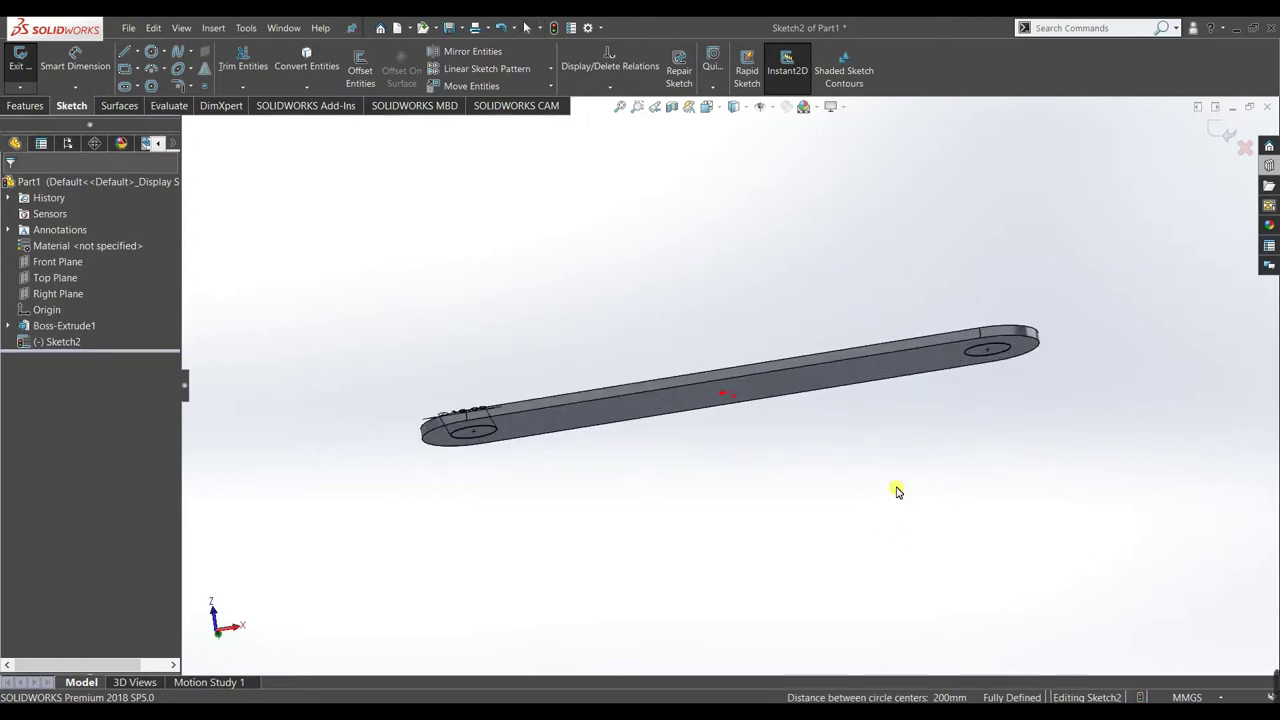
left_click(22, 106)
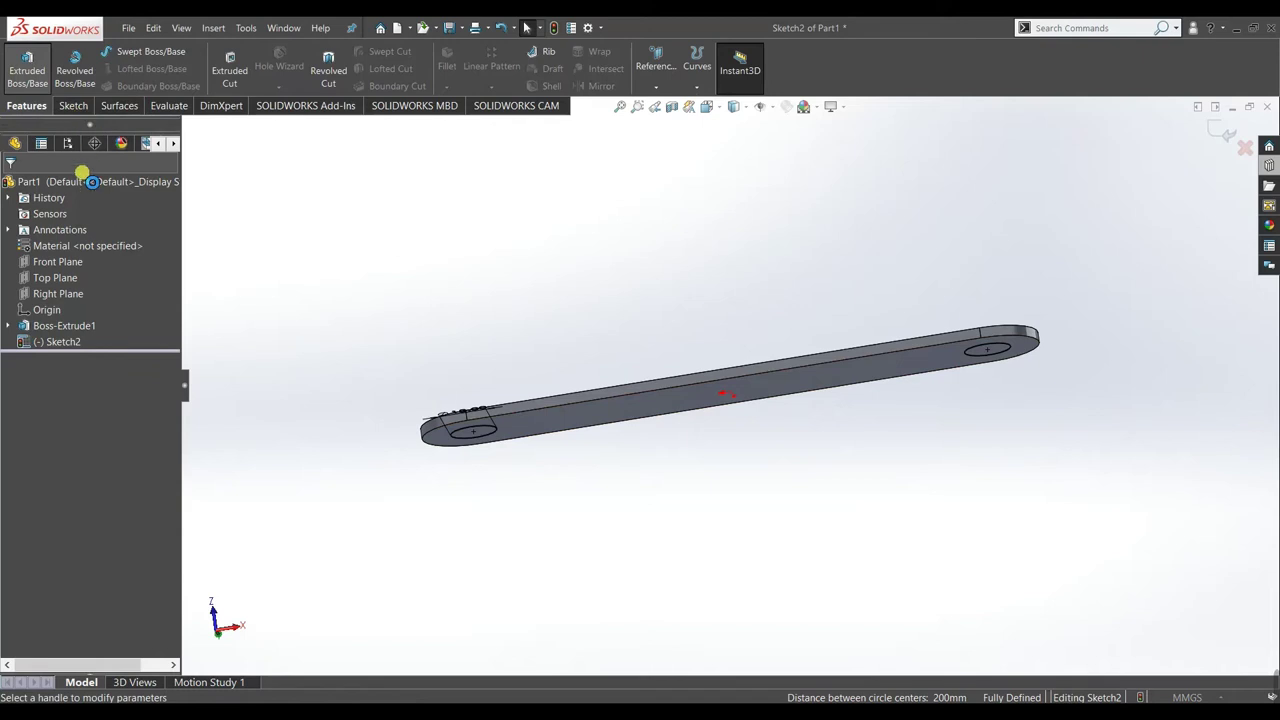
type("10")
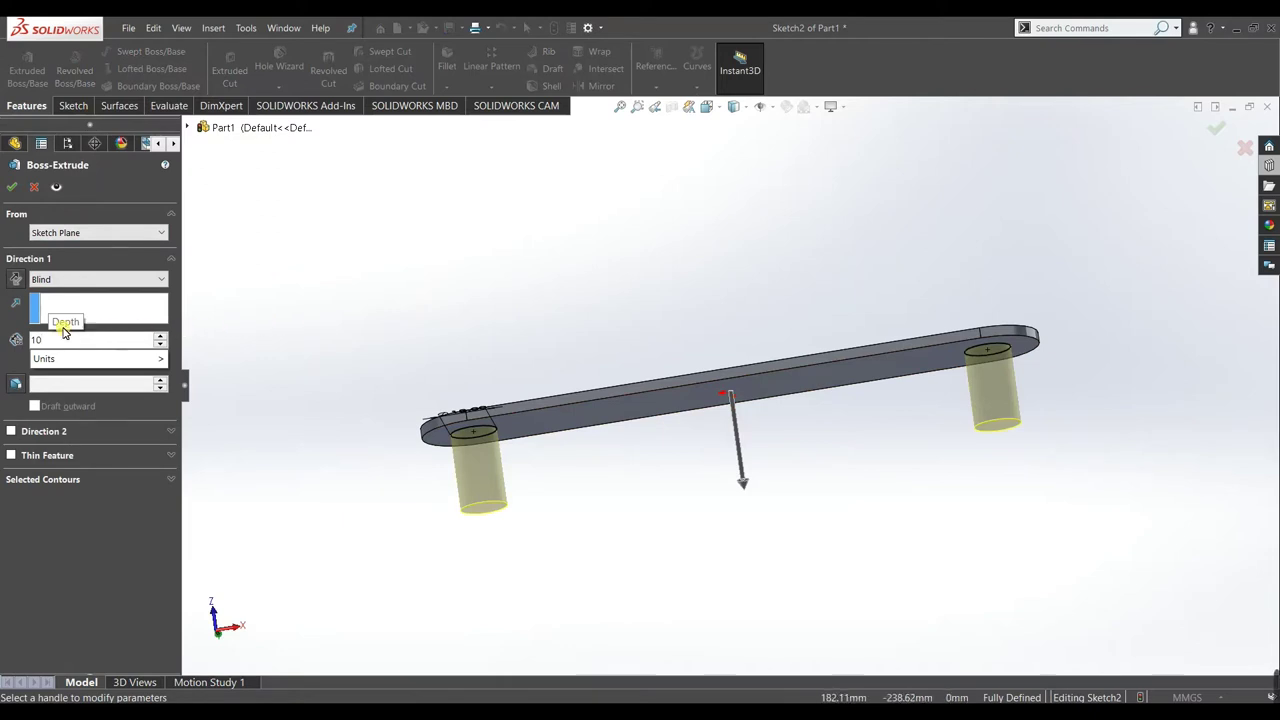
left_click(265, 331)
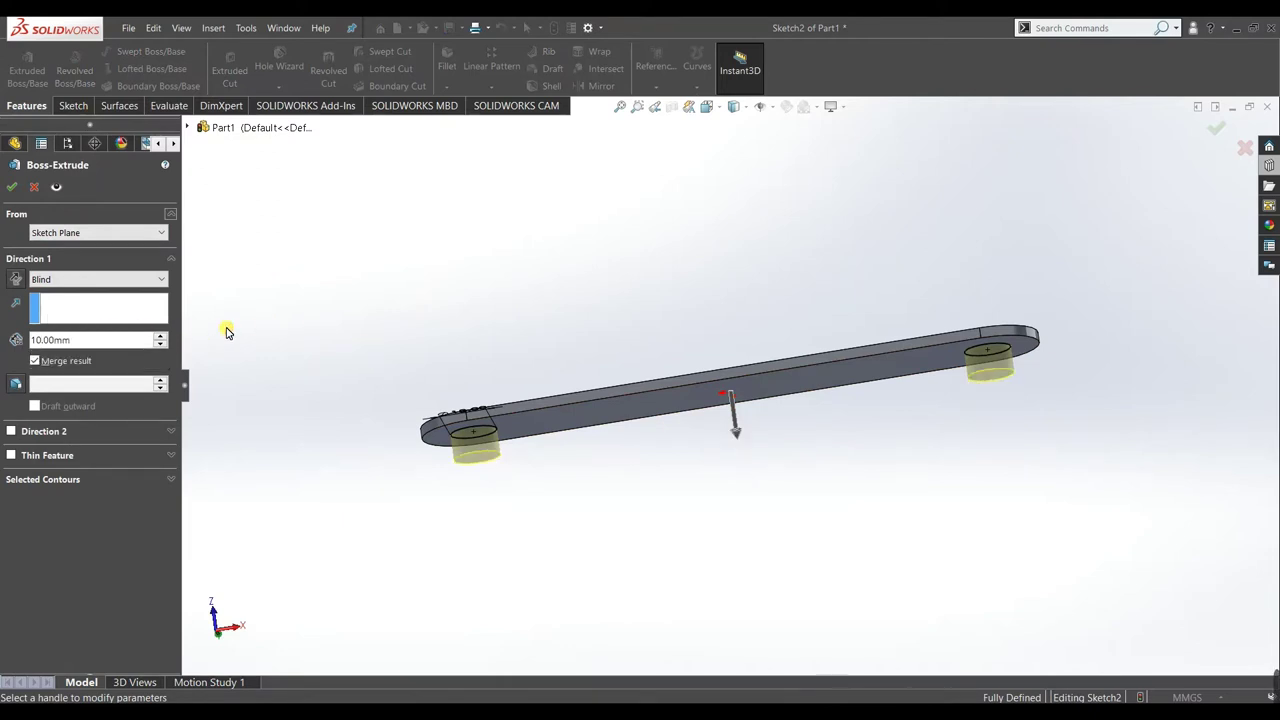
left_click(7, 190)
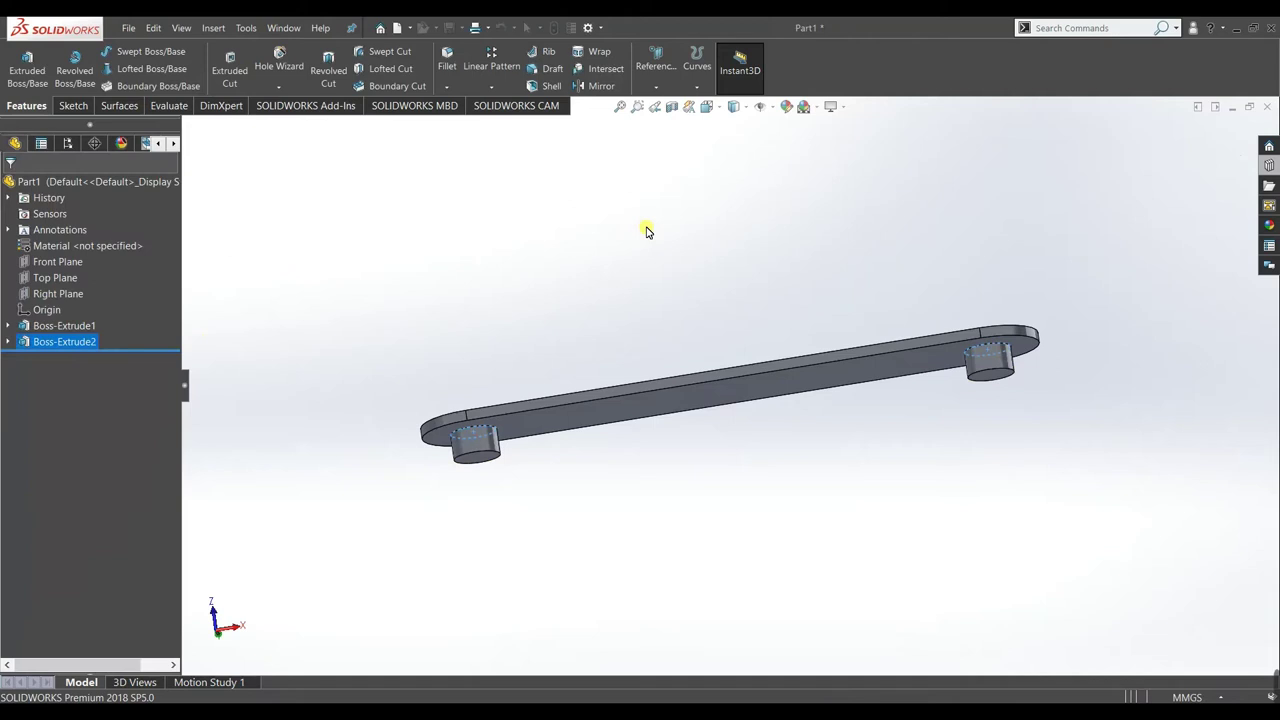
- Start a sketch on the plate's long, narrow side face and view that face straight on
key("ctrl+1")
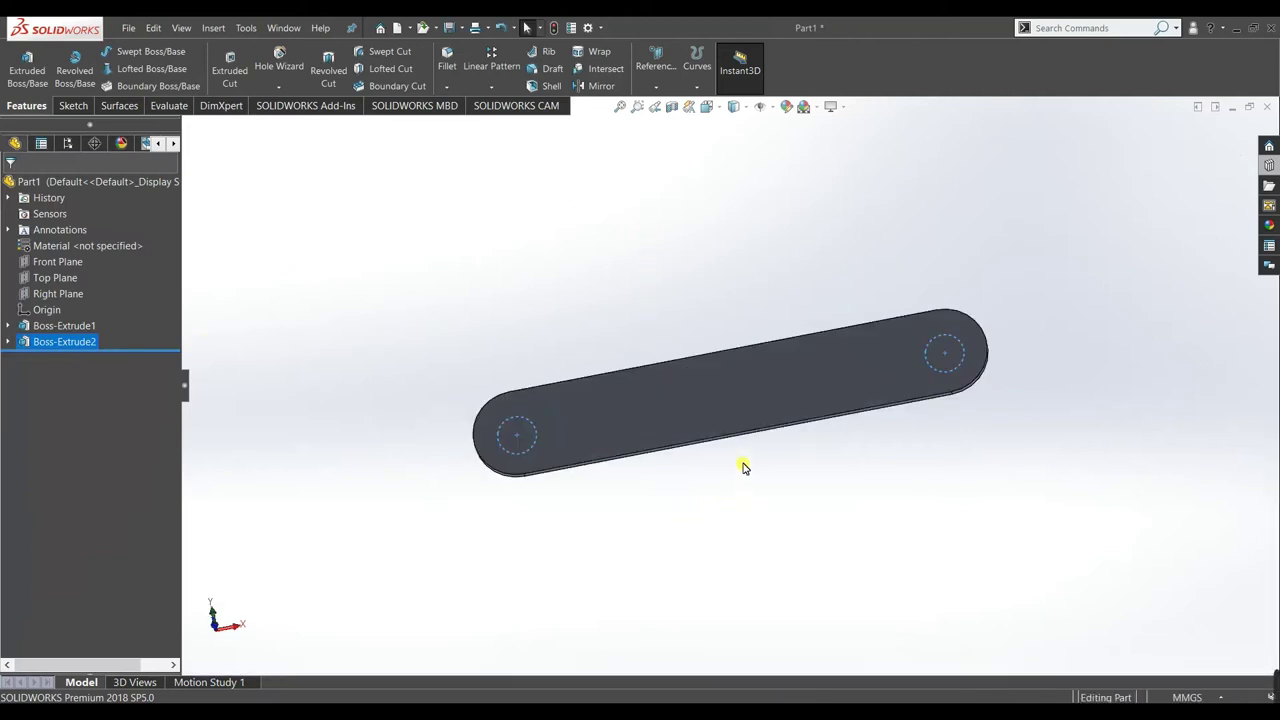
key("ctrl+6")
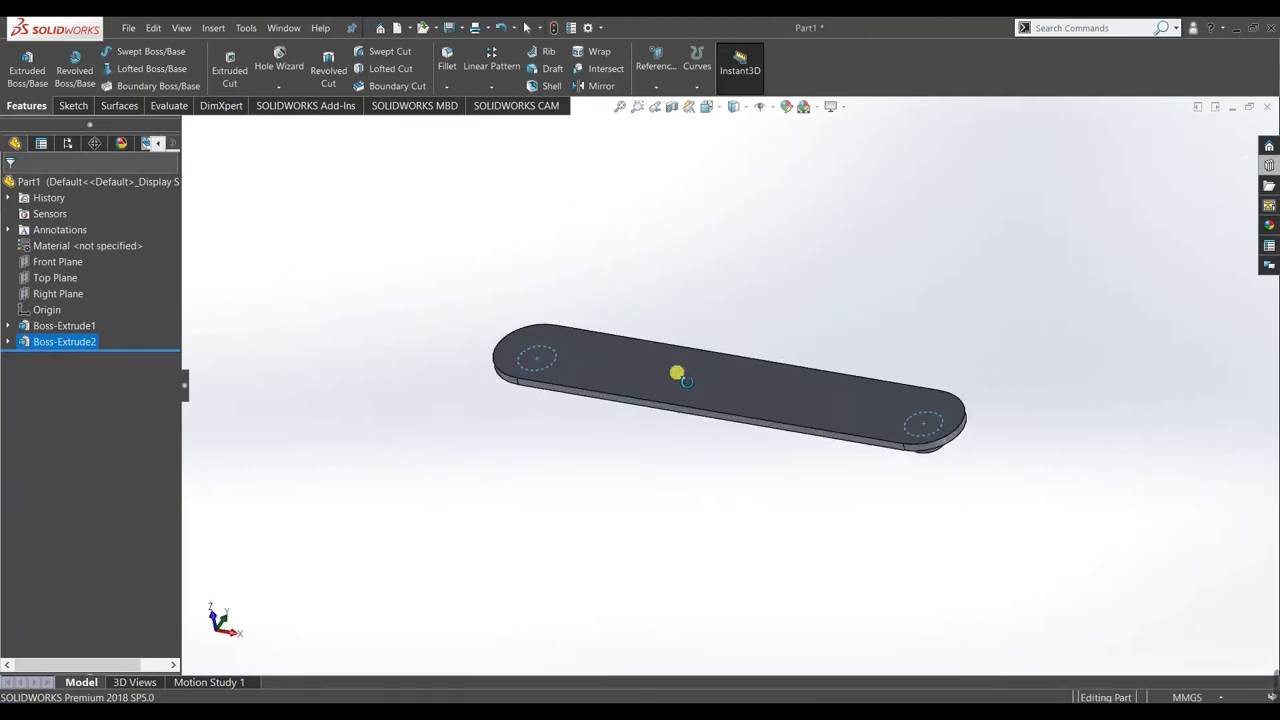
middle_click_drag(695, 337, 681, 425)
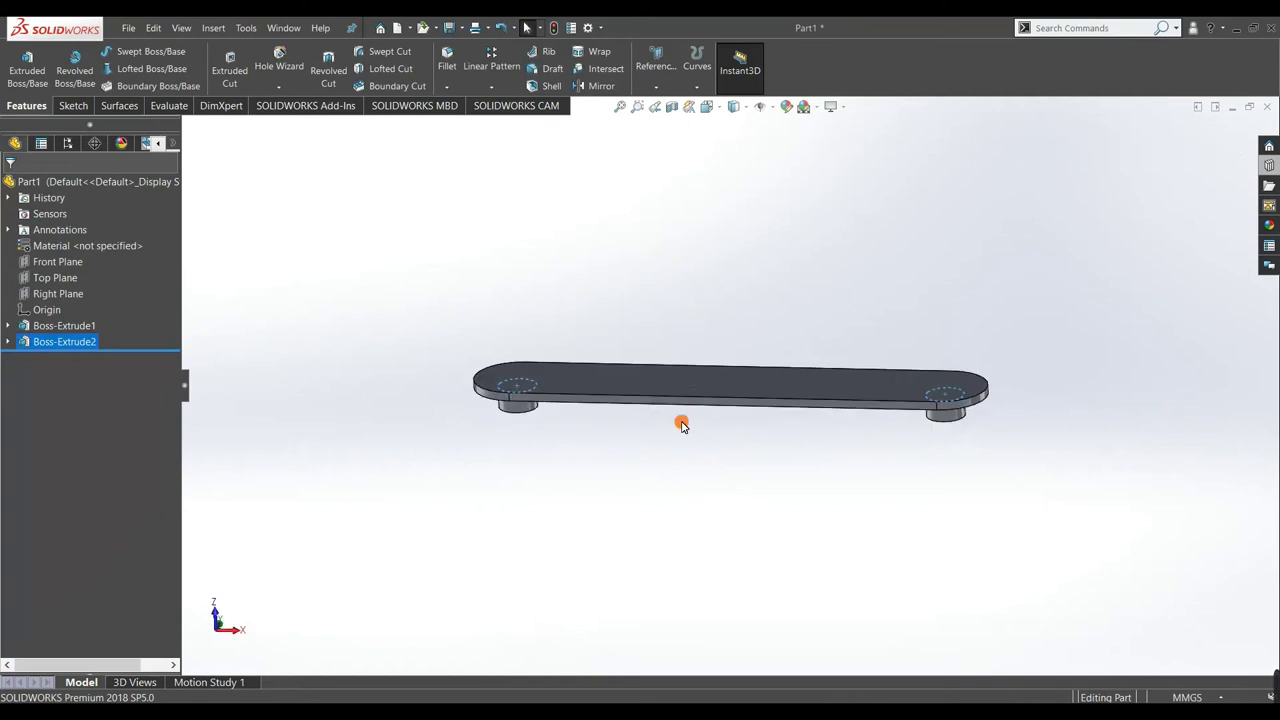
scroll(707, 403, "down", 5)
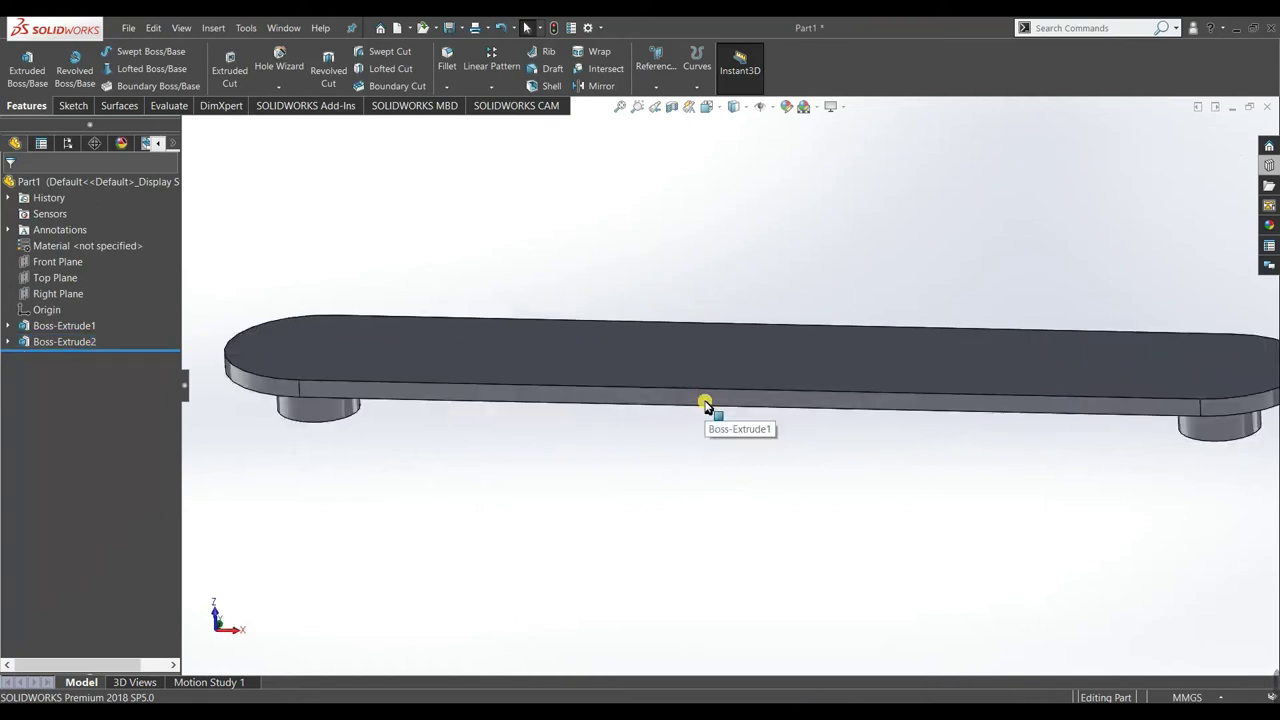
left_click(712, 396)
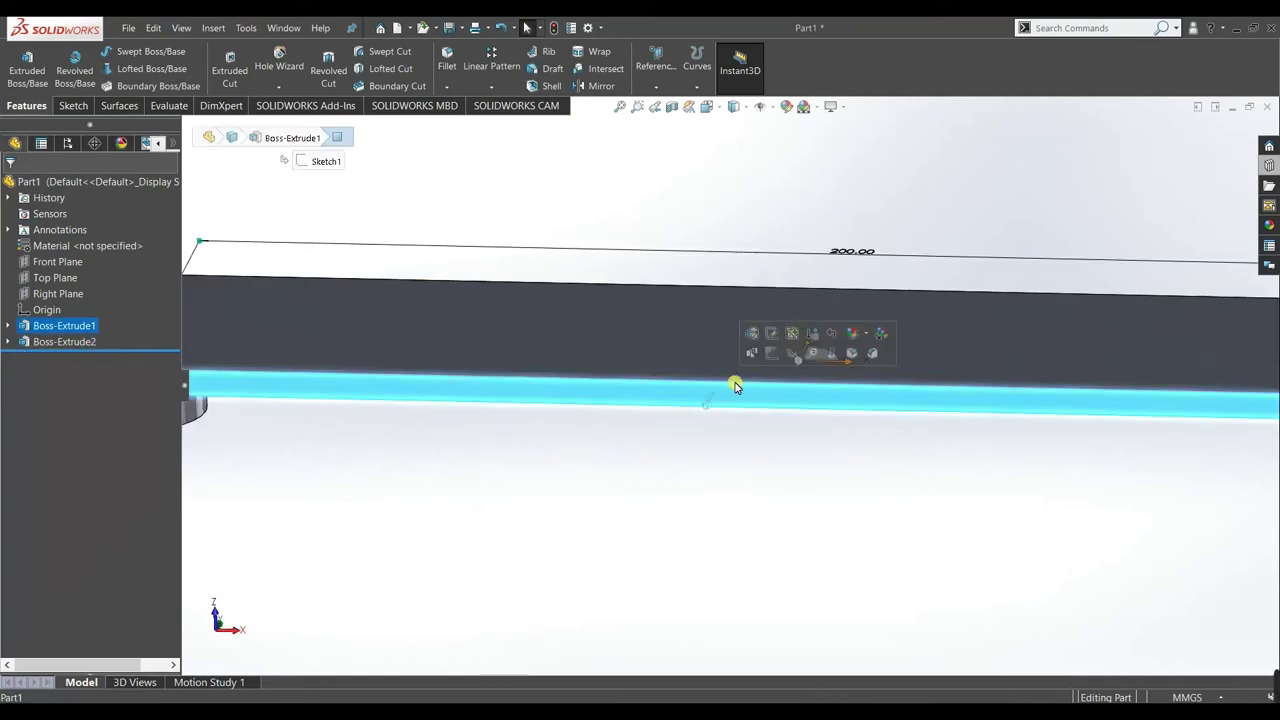
left_click(775, 352)
key("space")
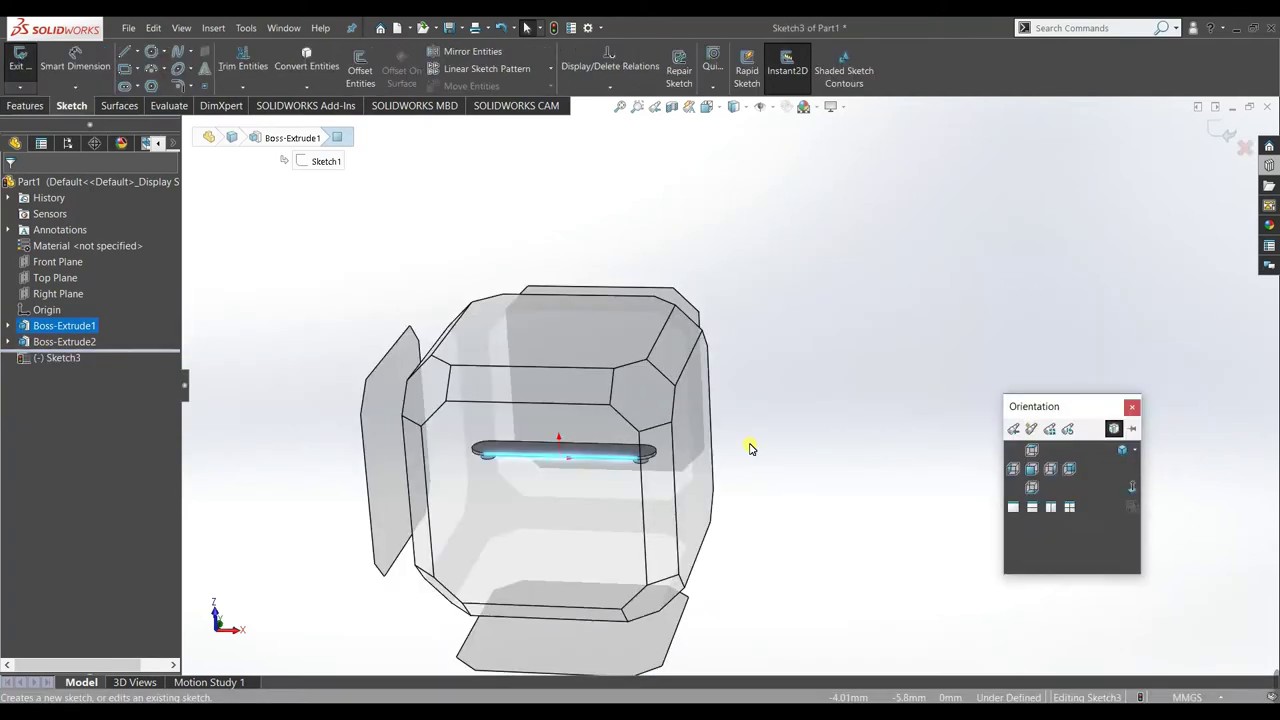
left_click(594, 475)
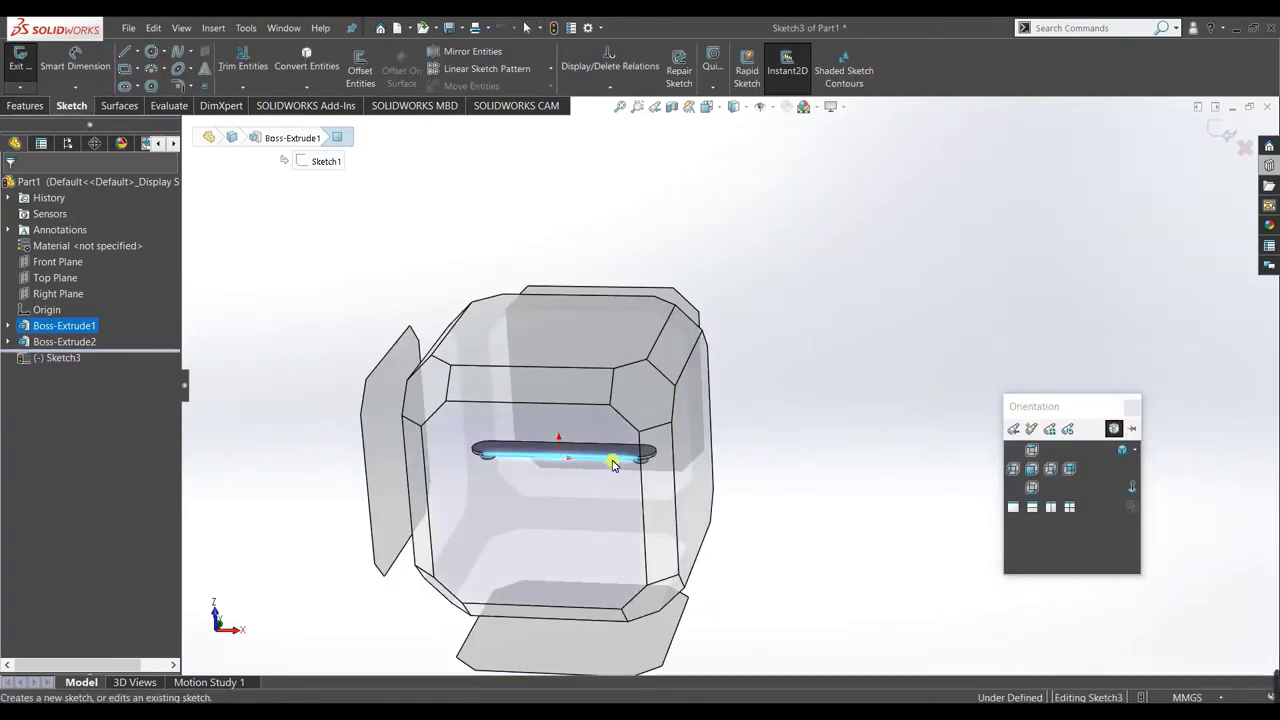
scroll(762, 345, "up", 5)
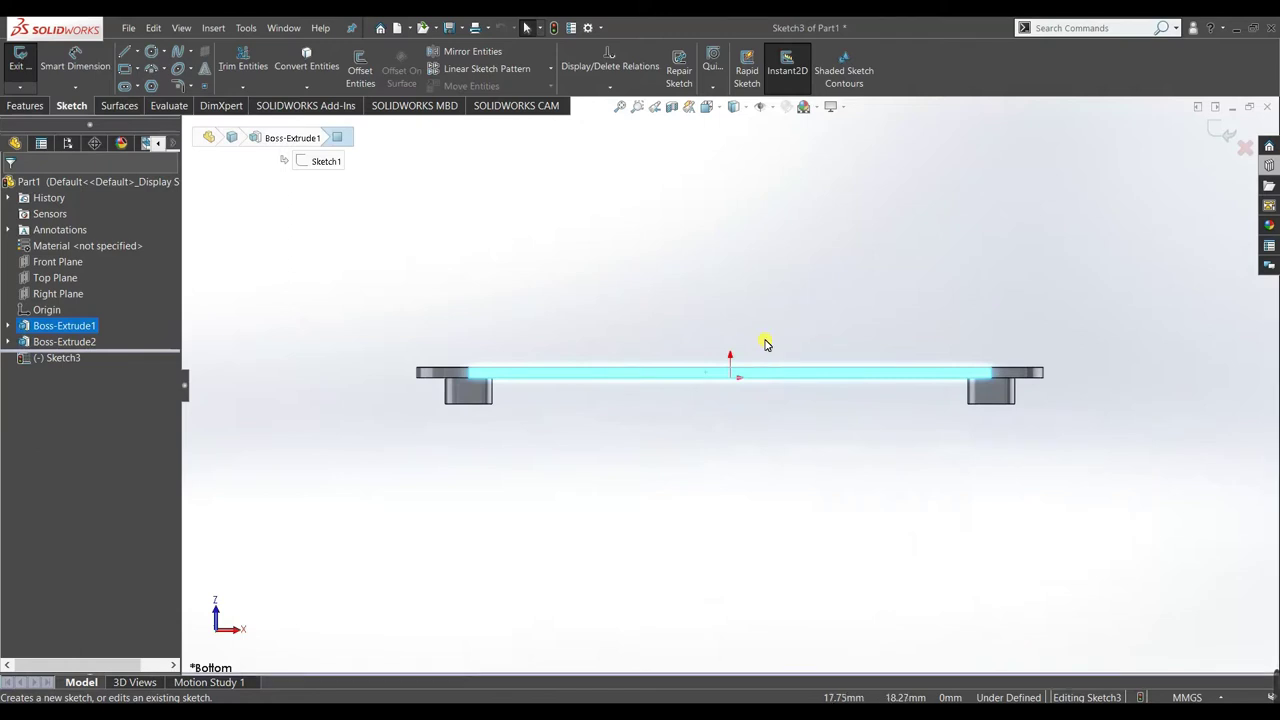
scroll(740, 337, "down", 2)
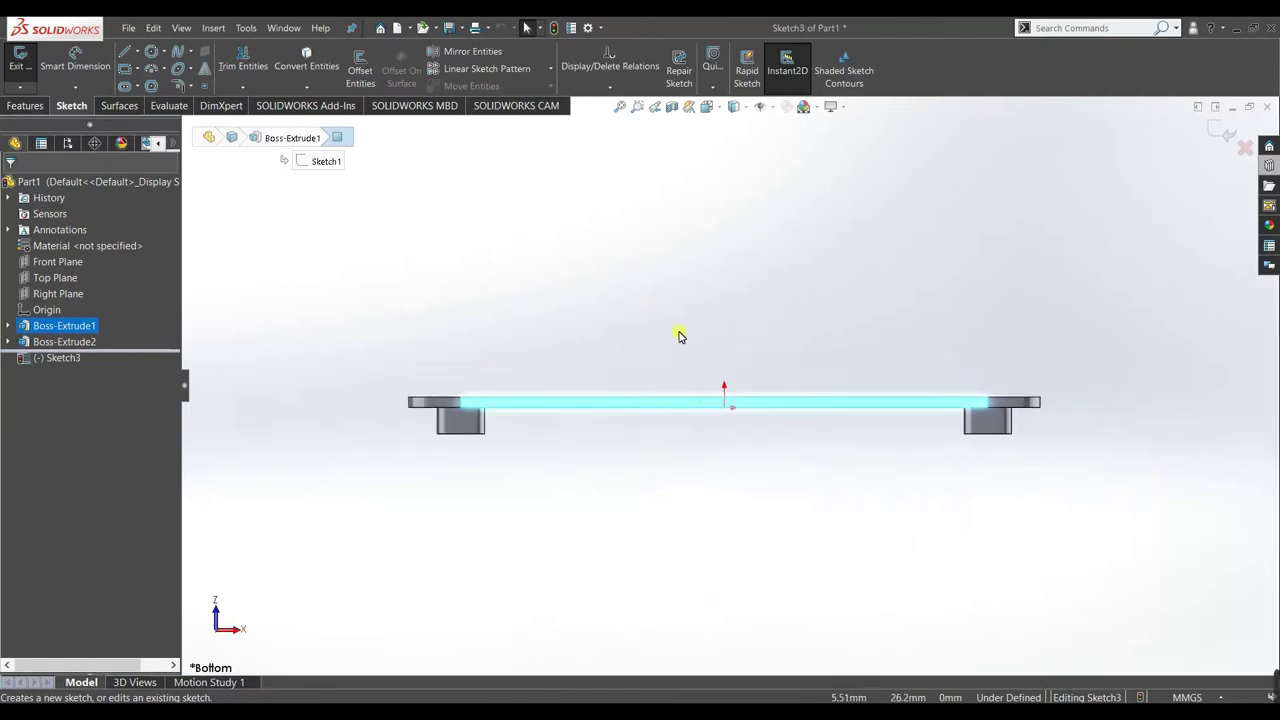
left_click(726, 340)
- Sketch a vertical construction line about 90 mm long upward from the origin at the middle of the plate
left_click(137, 51)
left_click(163, 86)
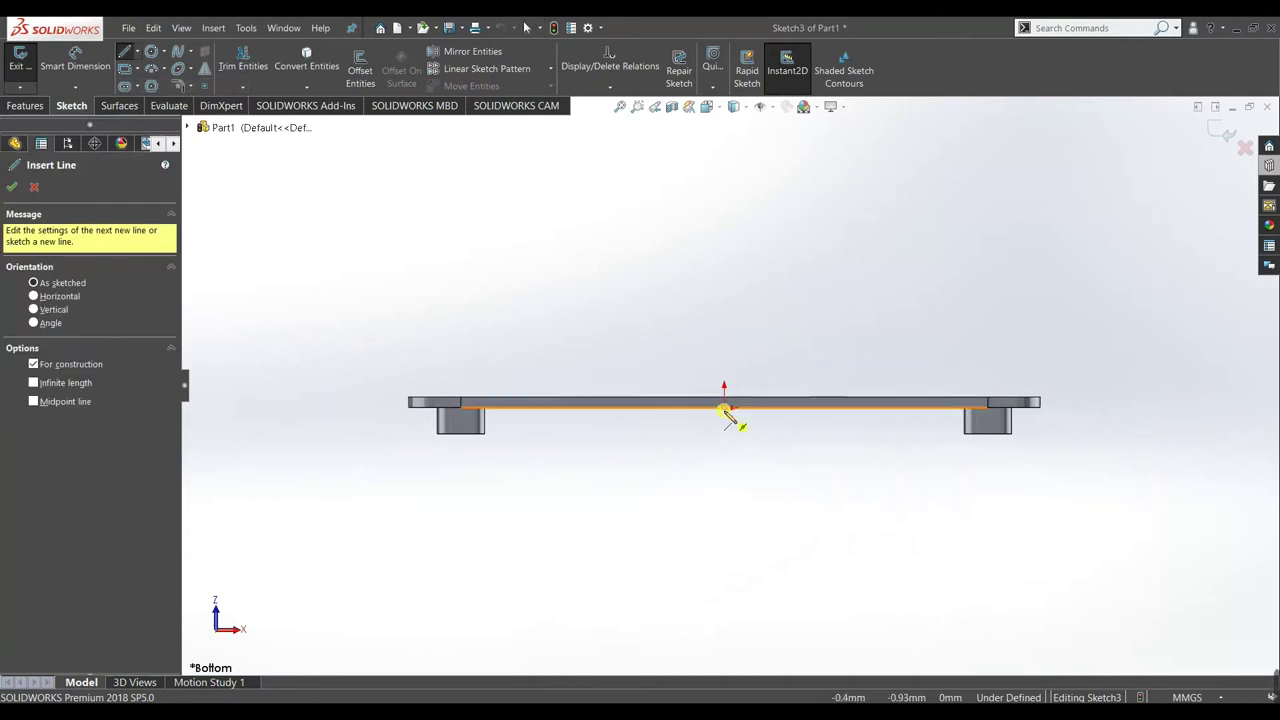
mouse_move(724, 407)
left_mouse_down()
mouse_move(737, 194)
mouse_move(724, 170)
left_mouse_up()
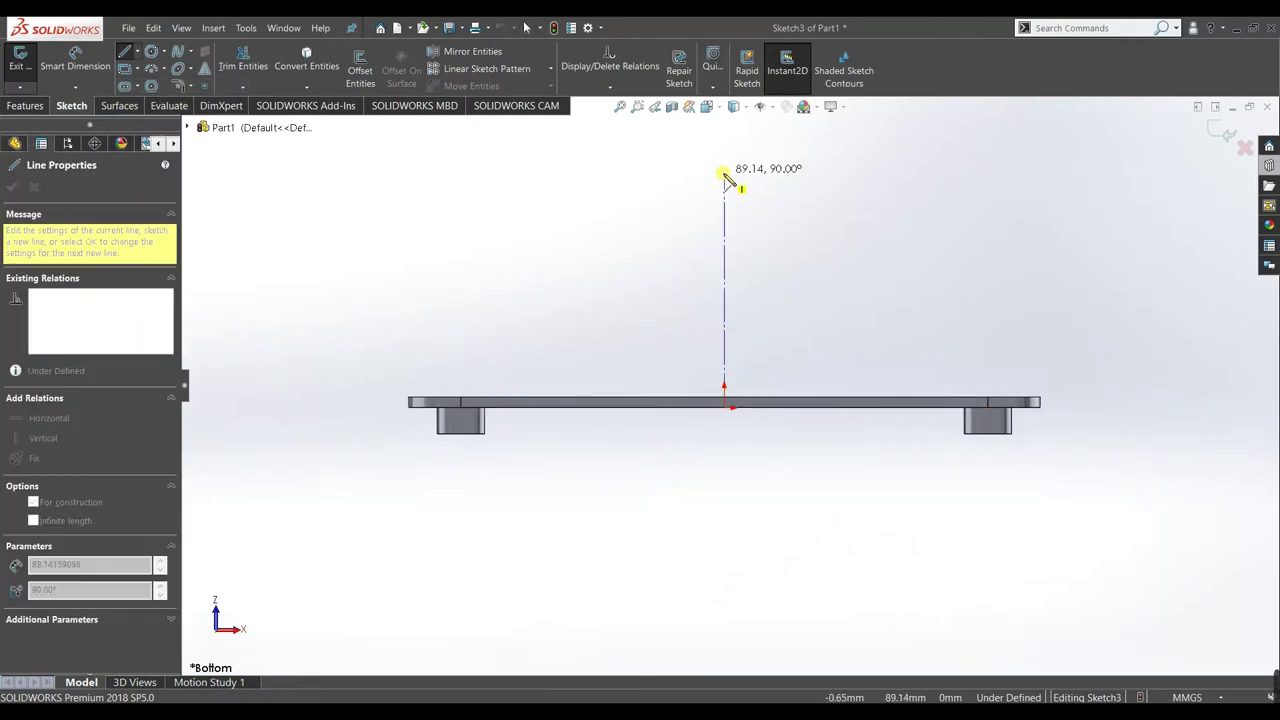
left_click(724, 169)
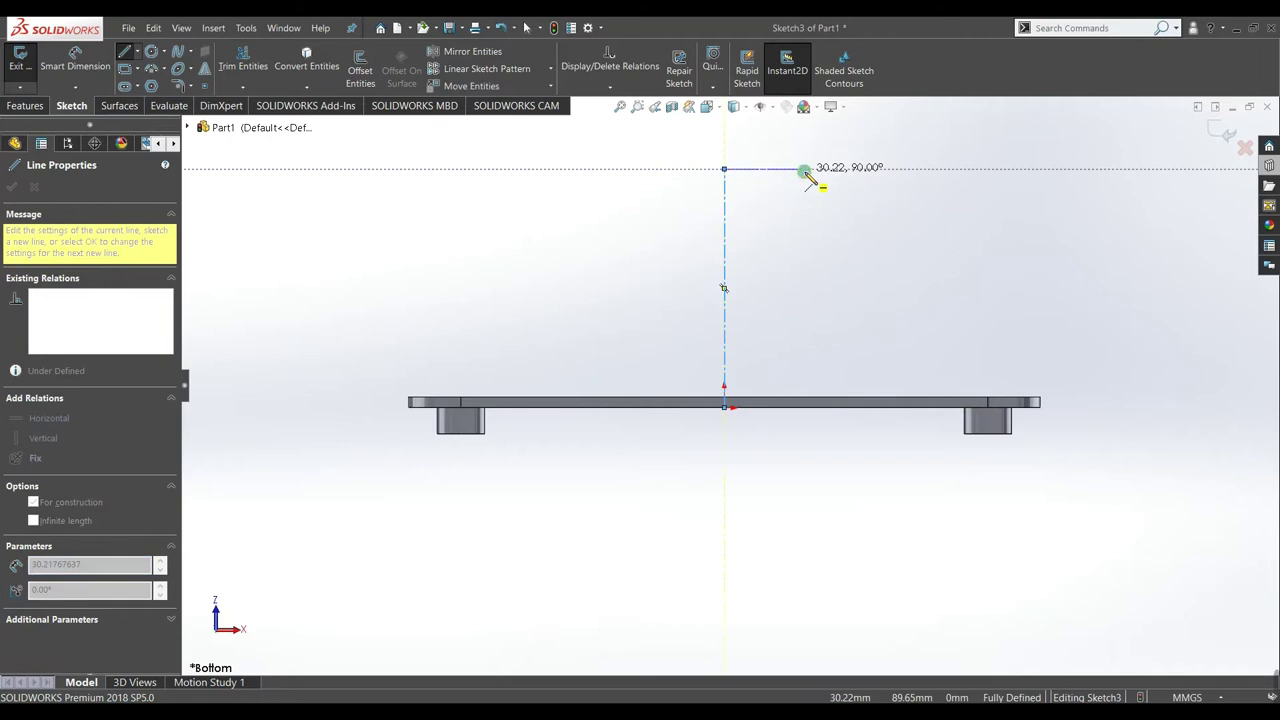
right_click(817, 182)
left_click(820, 184)
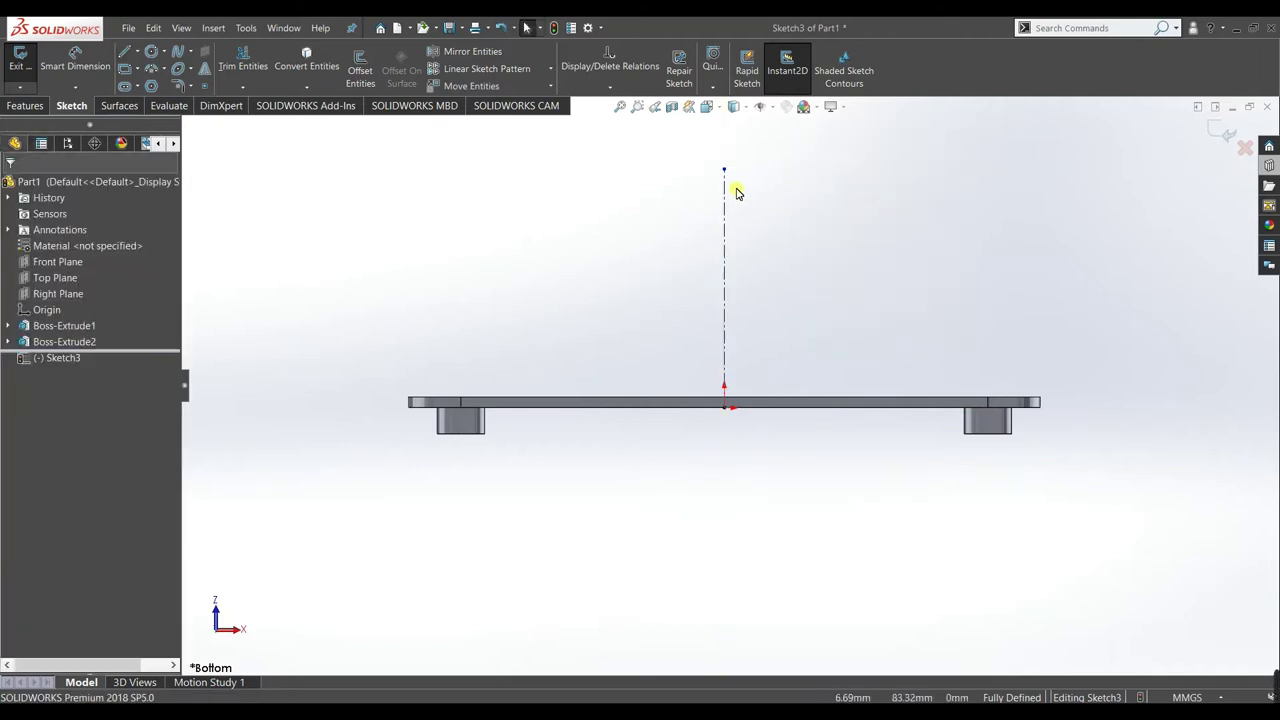
- Dimension the vertical construction line to 60 mm
left_click(742, 316)
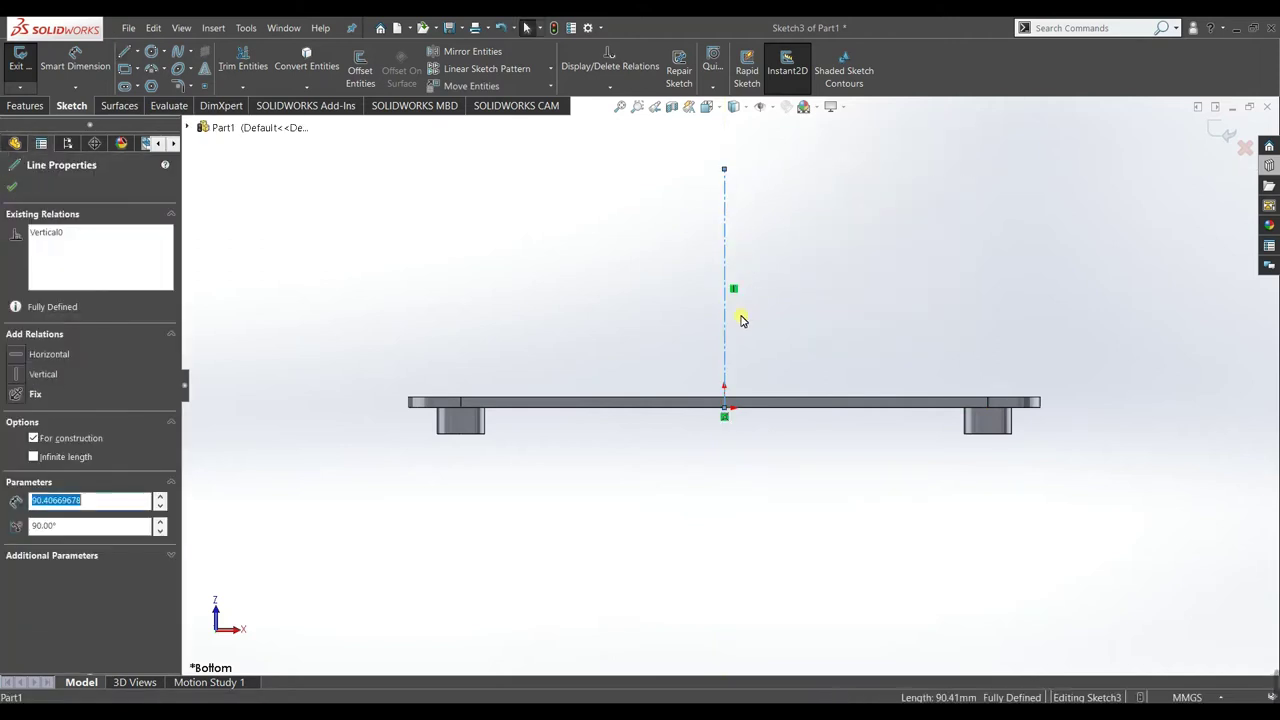
left_click(490, 276)
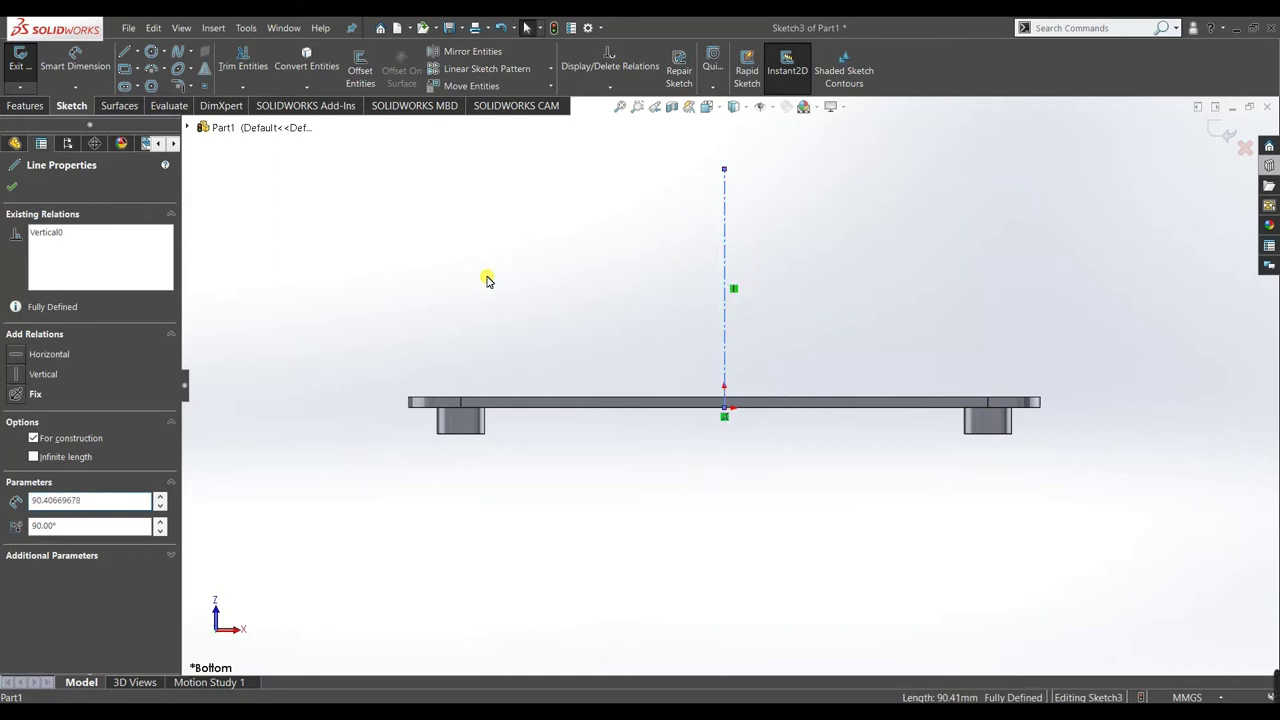
left_click(106, 60)
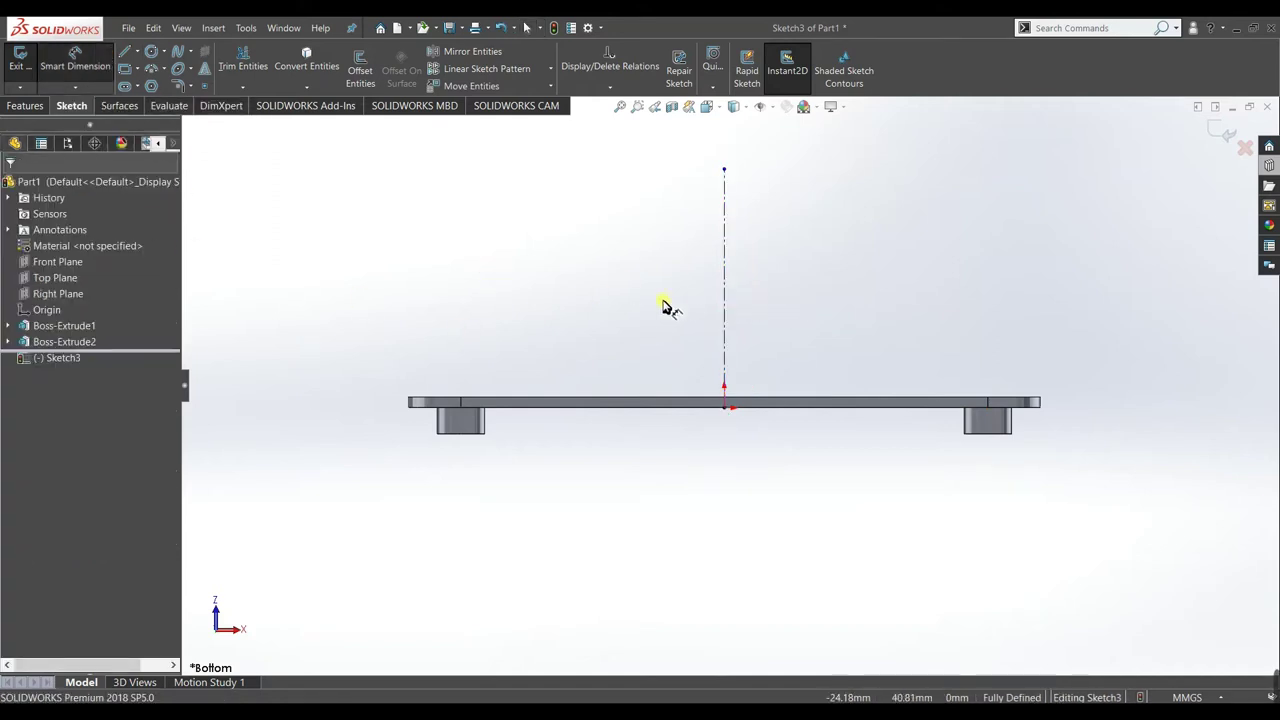
left_click(724, 288)
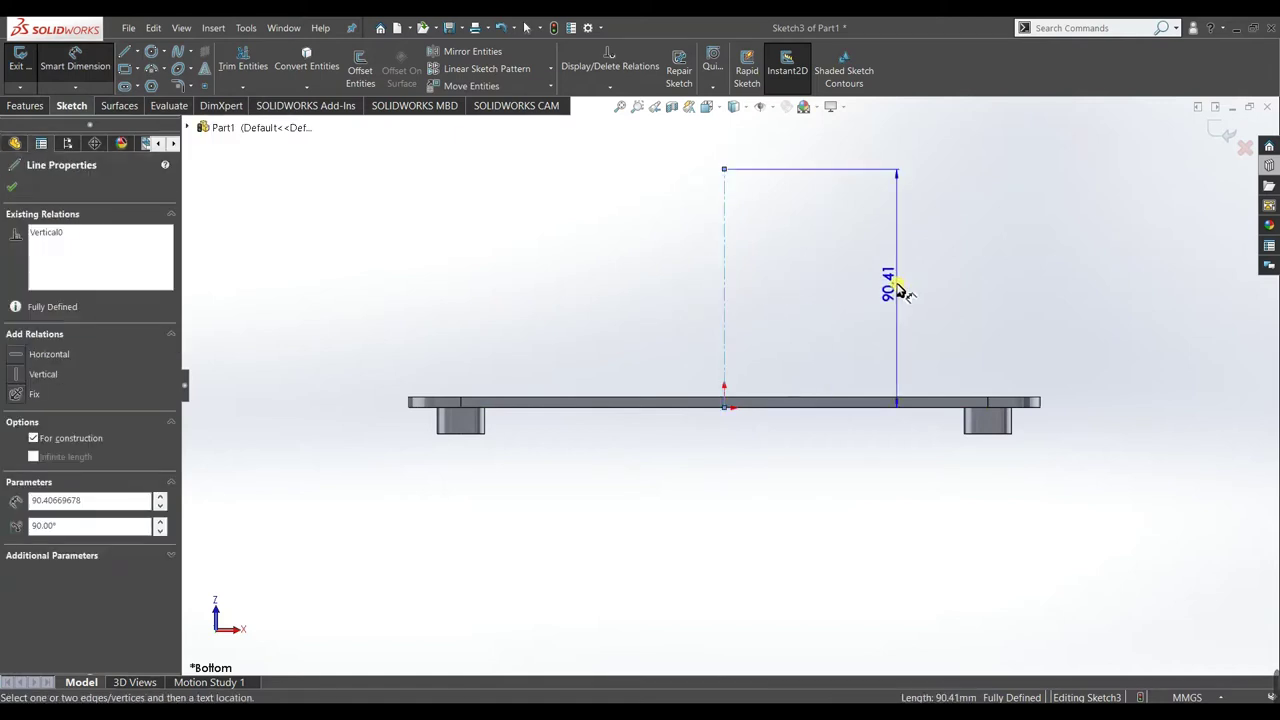
left_click(900, 290)
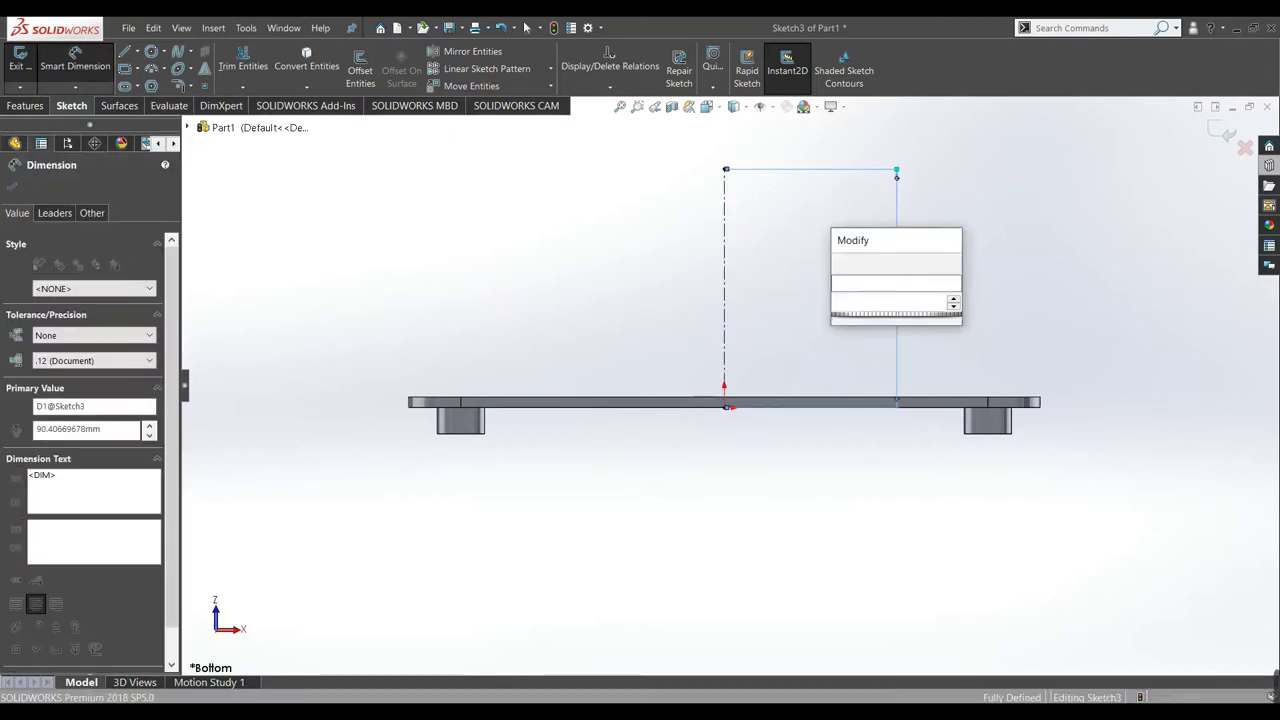
type("60")
left_click(839, 262)
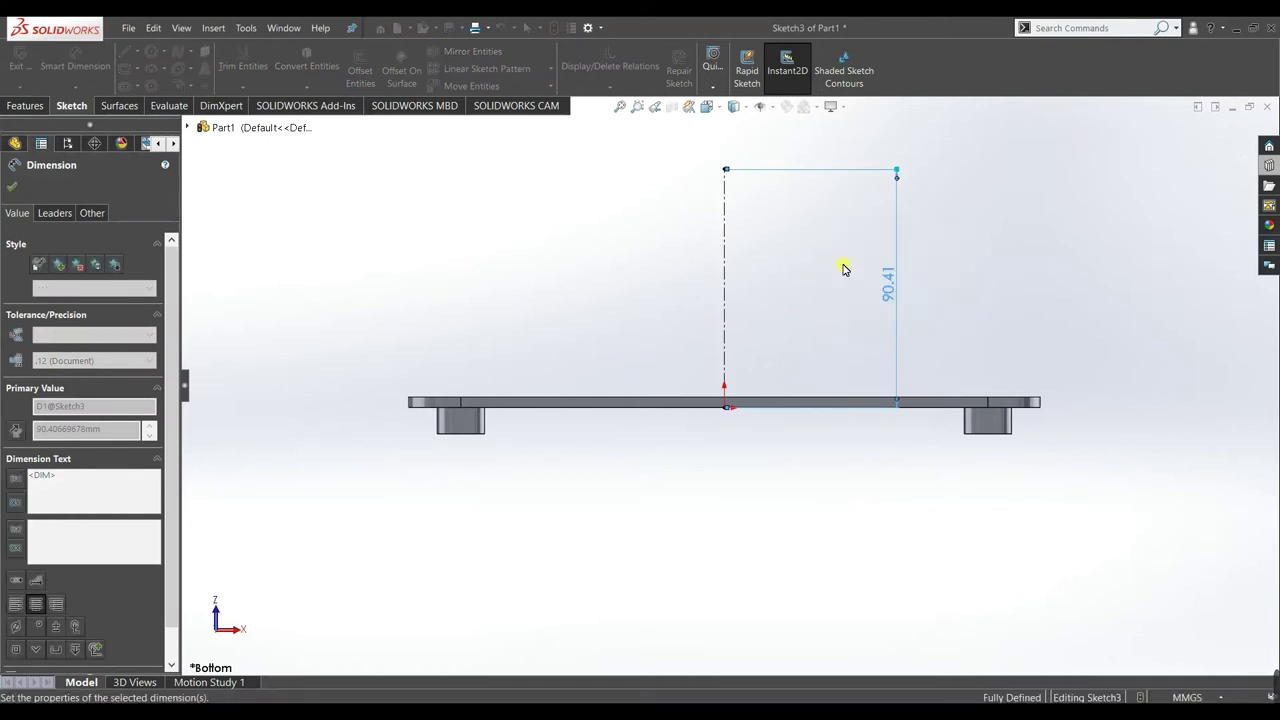
left_click(740, 306)
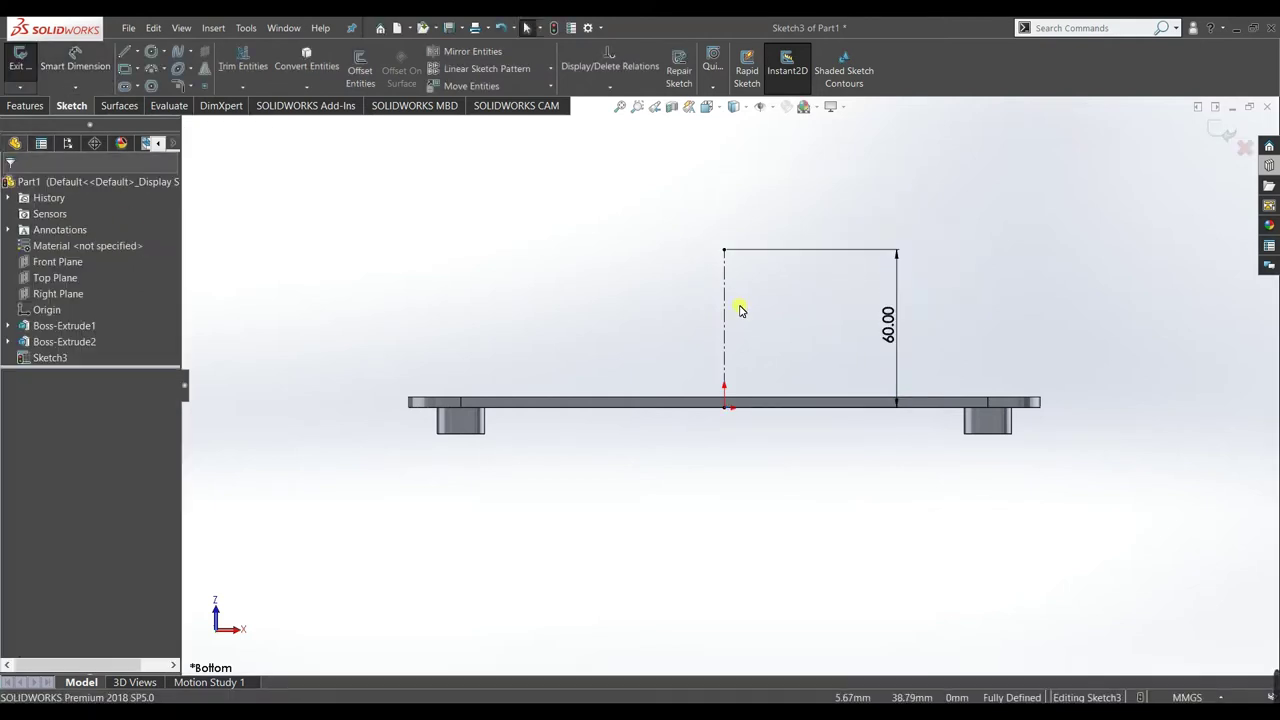
- Sketch a circle of 30 mm radius centred on the construction line's midpoint and reaching its upper endpoint
left_click(153, 50)
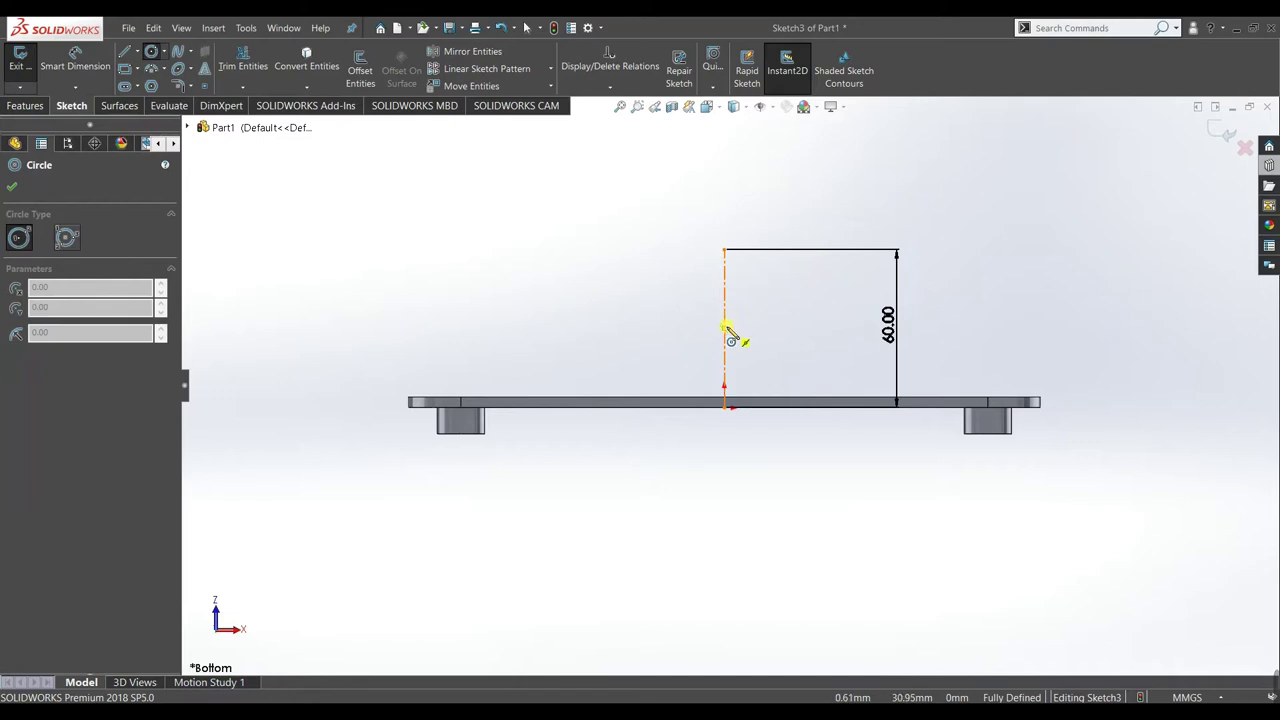
left_click(724, 329)
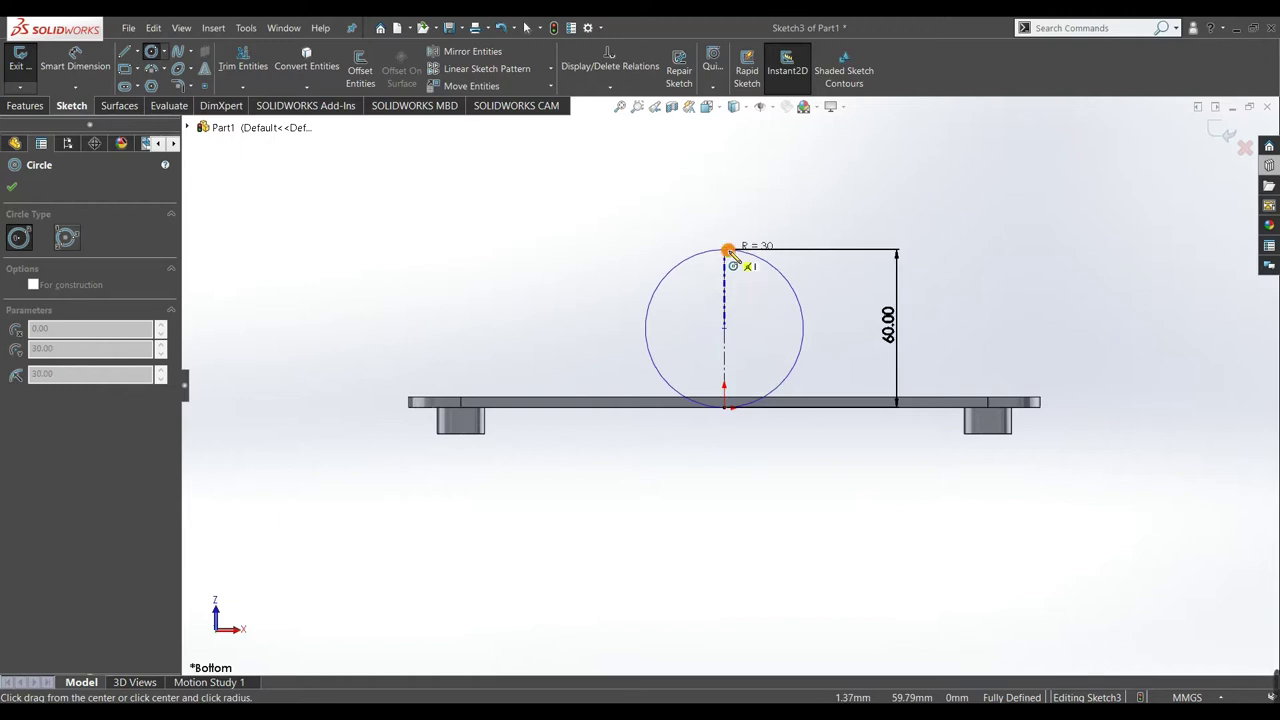
right_click(528, 260)
left_click(527, 246)
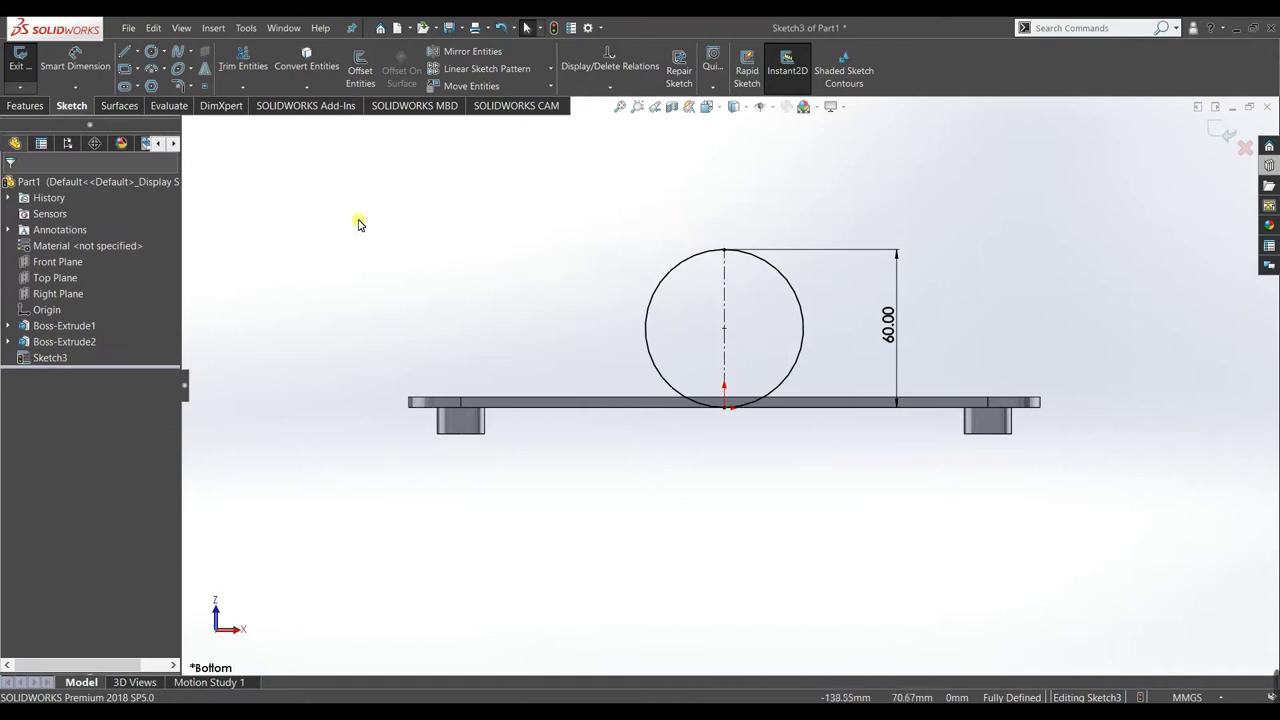
- Sketch a line about 49 mm long from the circle's left side down to the plate's upper edge, continuing with a second segment up and left
left_click(127, 53)
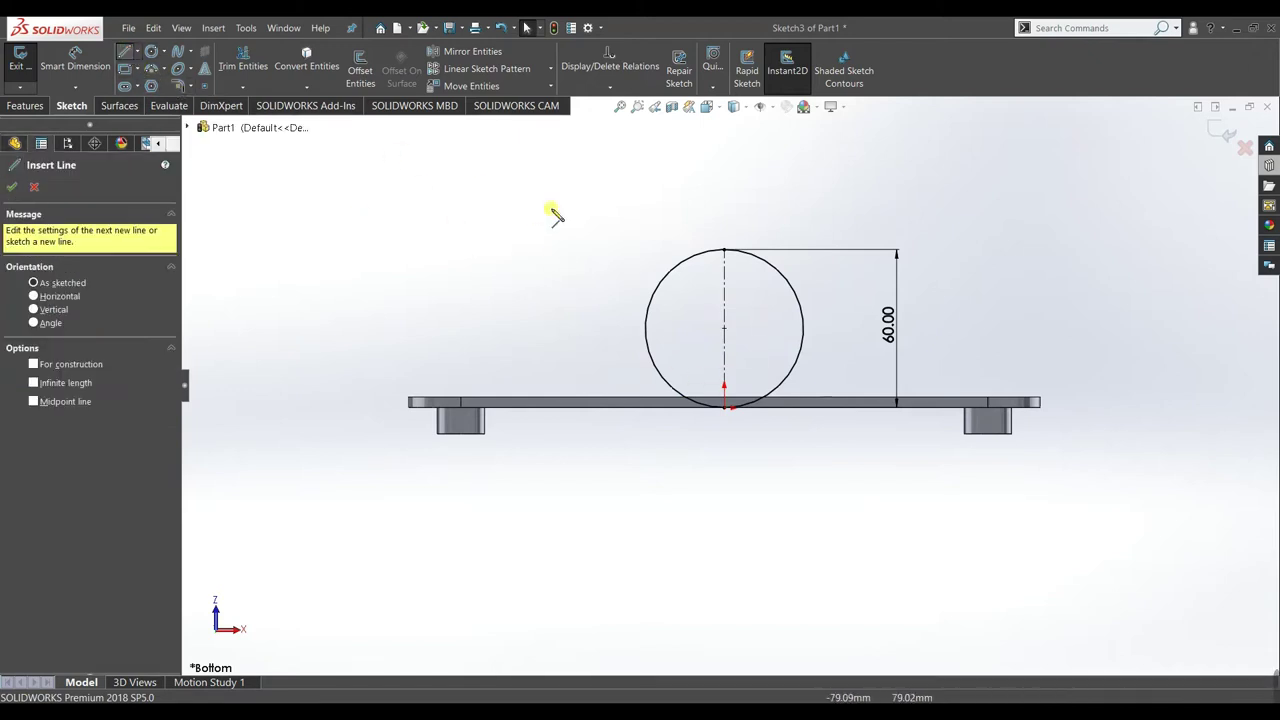
left_click(652, 296)
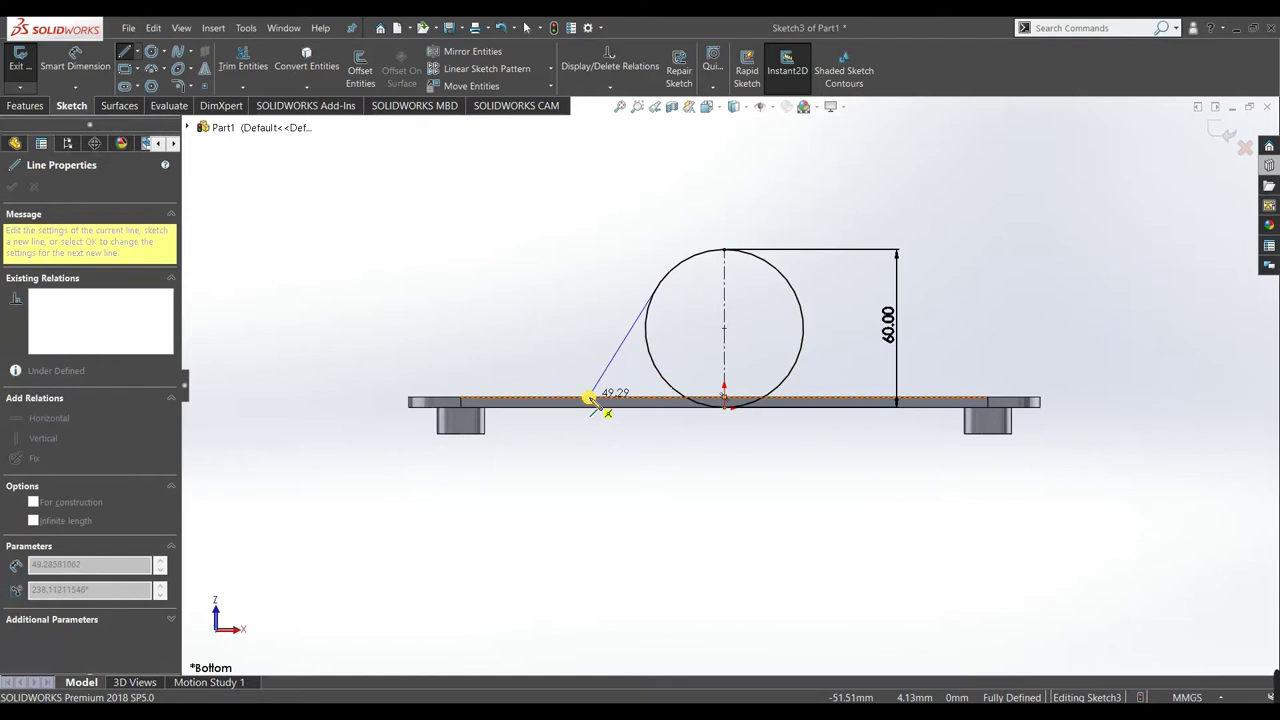
left_click(590, 397)
right_click(557, 273)
key("Escape")
right_click(474, 256)
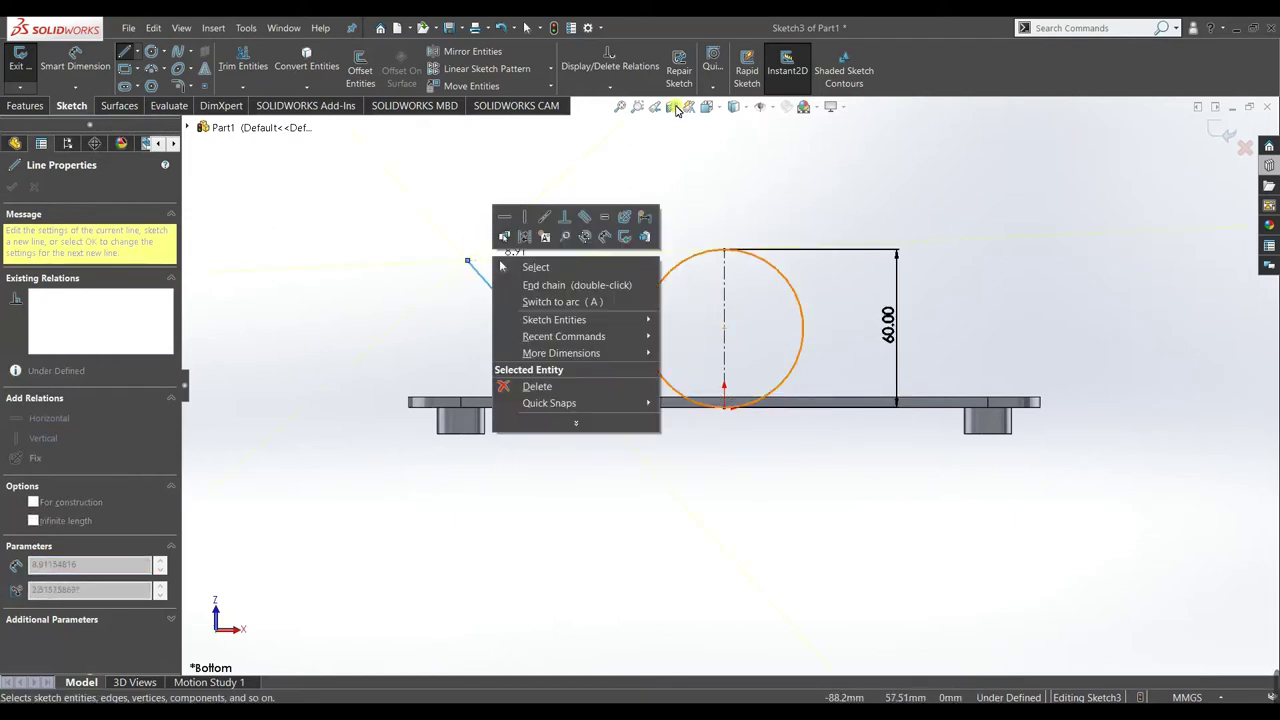
left_click(620, 267)
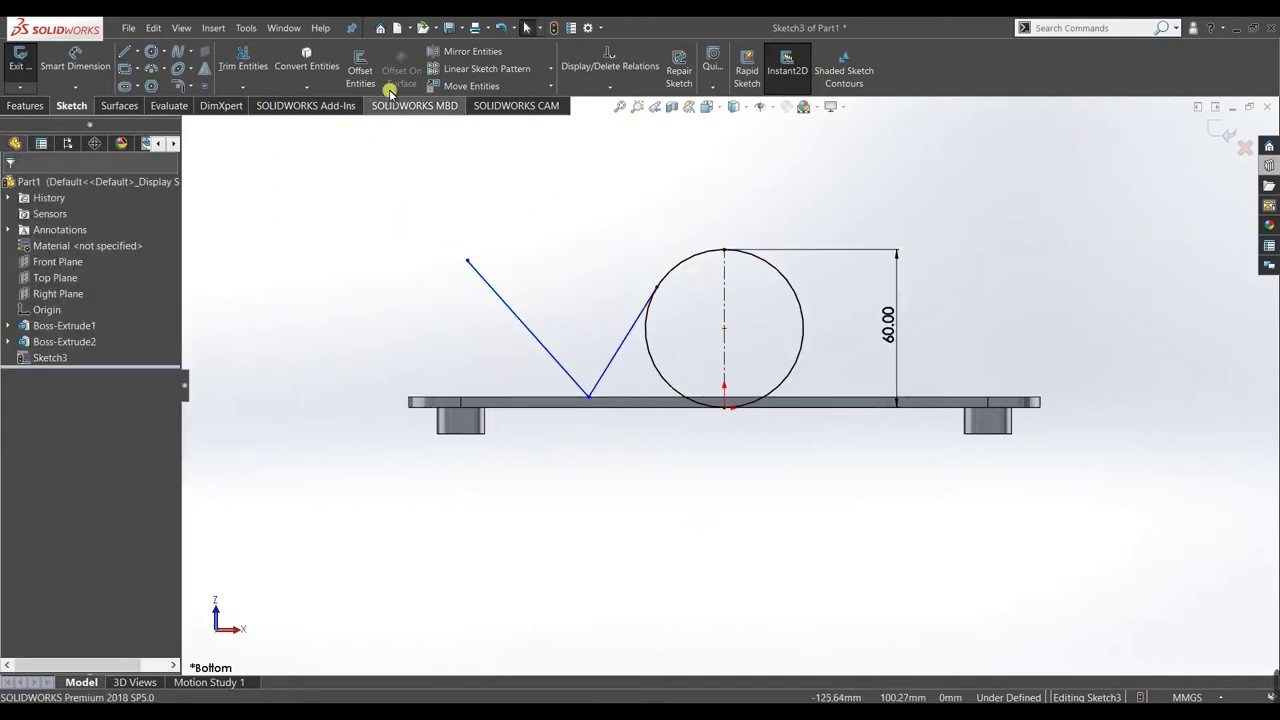
- Trim away the extra line segment that runs up and left from the sloping line's foot
key("t")
left_click_drag(492, 292, 477, 314)
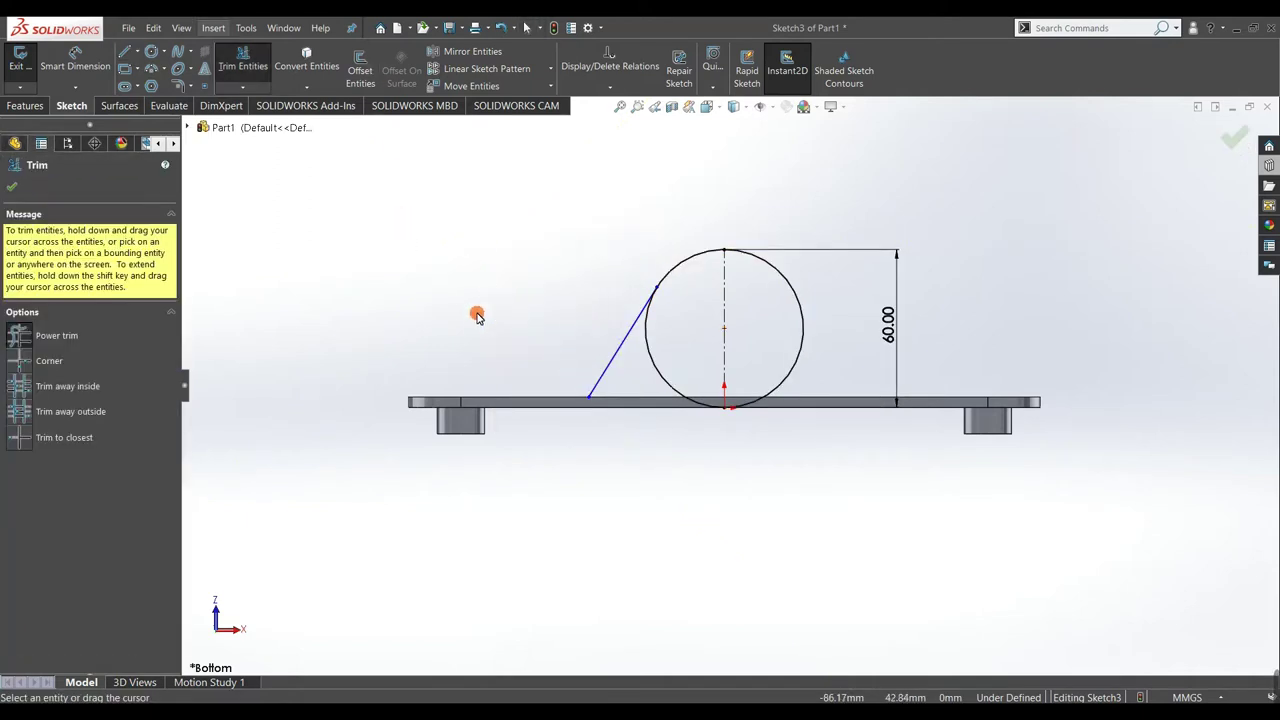
left_click(12, 187)
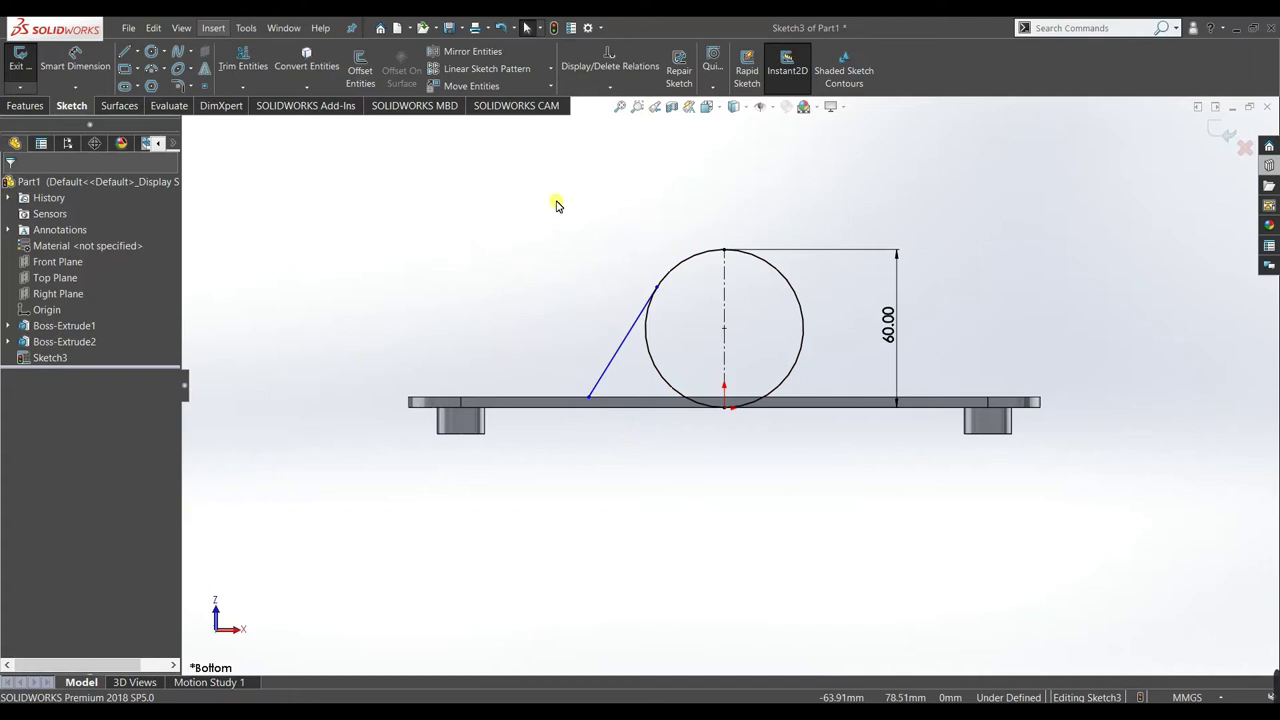
- Sketch a three-point arc of about 23 mm radius from the plate's upper edge to the lower part of the sloping line
left_click(191, 69)
left_click(164, 70)
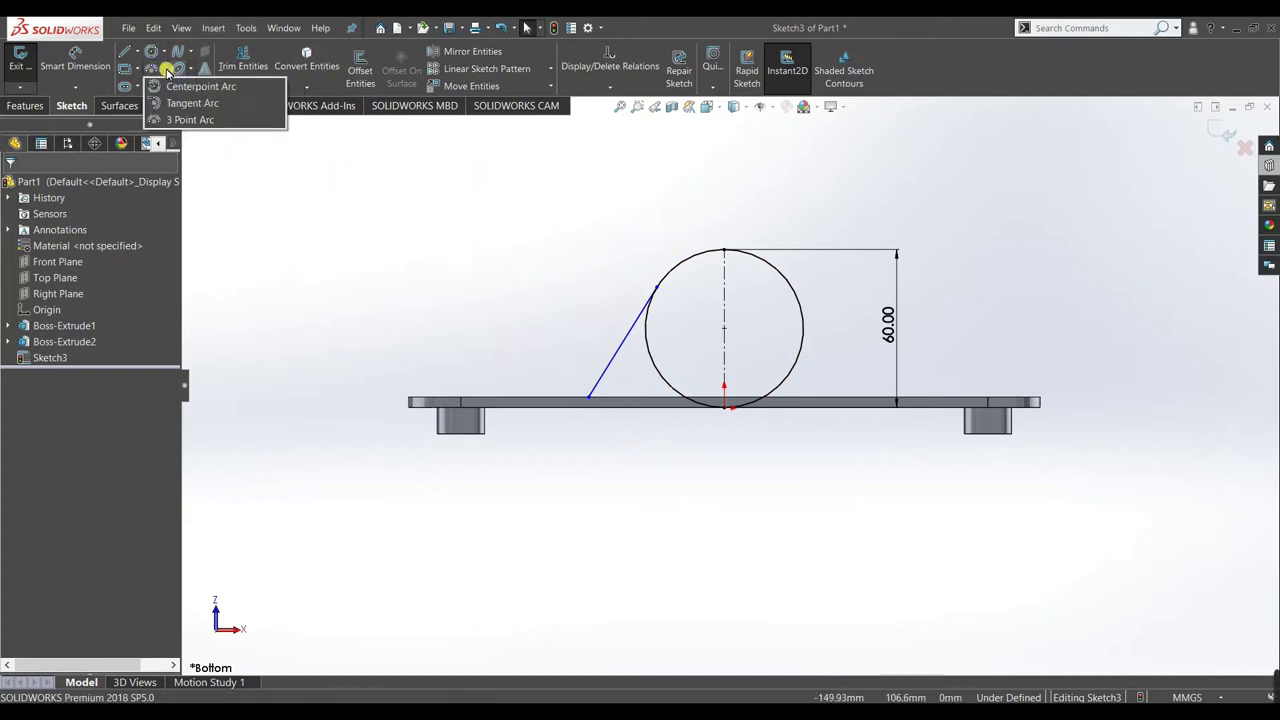
left_click(182, 119)
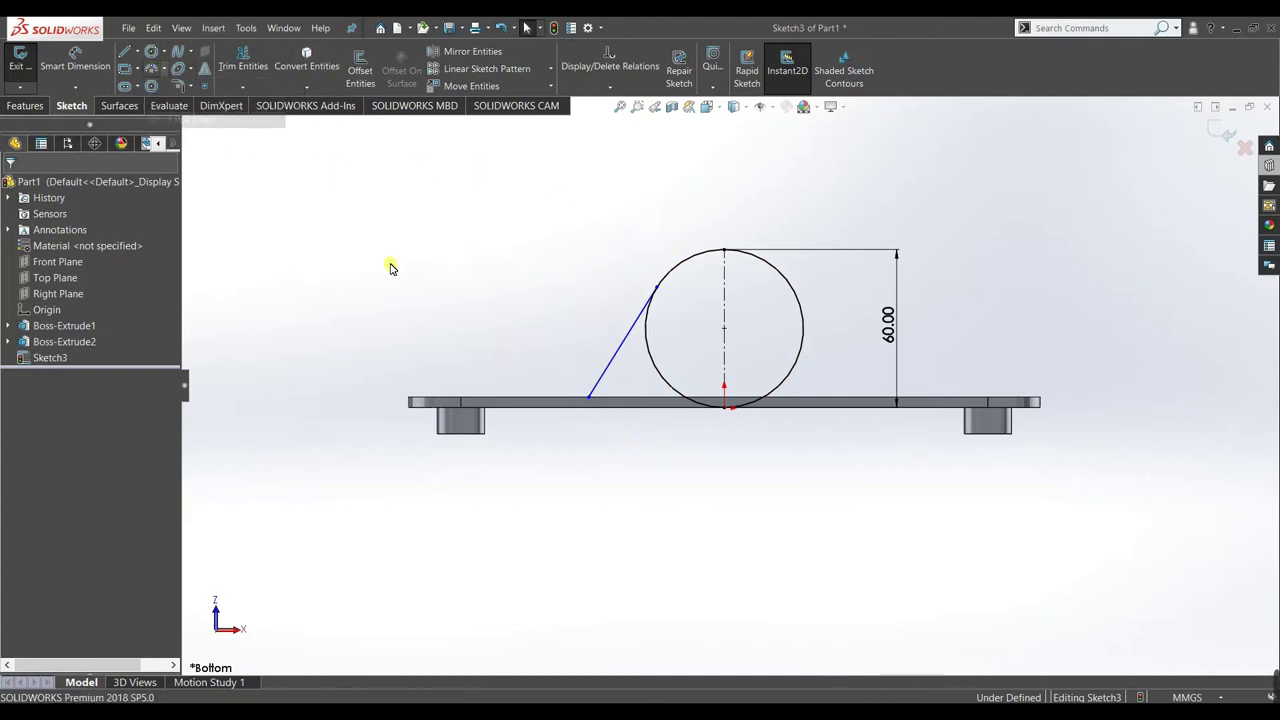
left_click(555, 398)
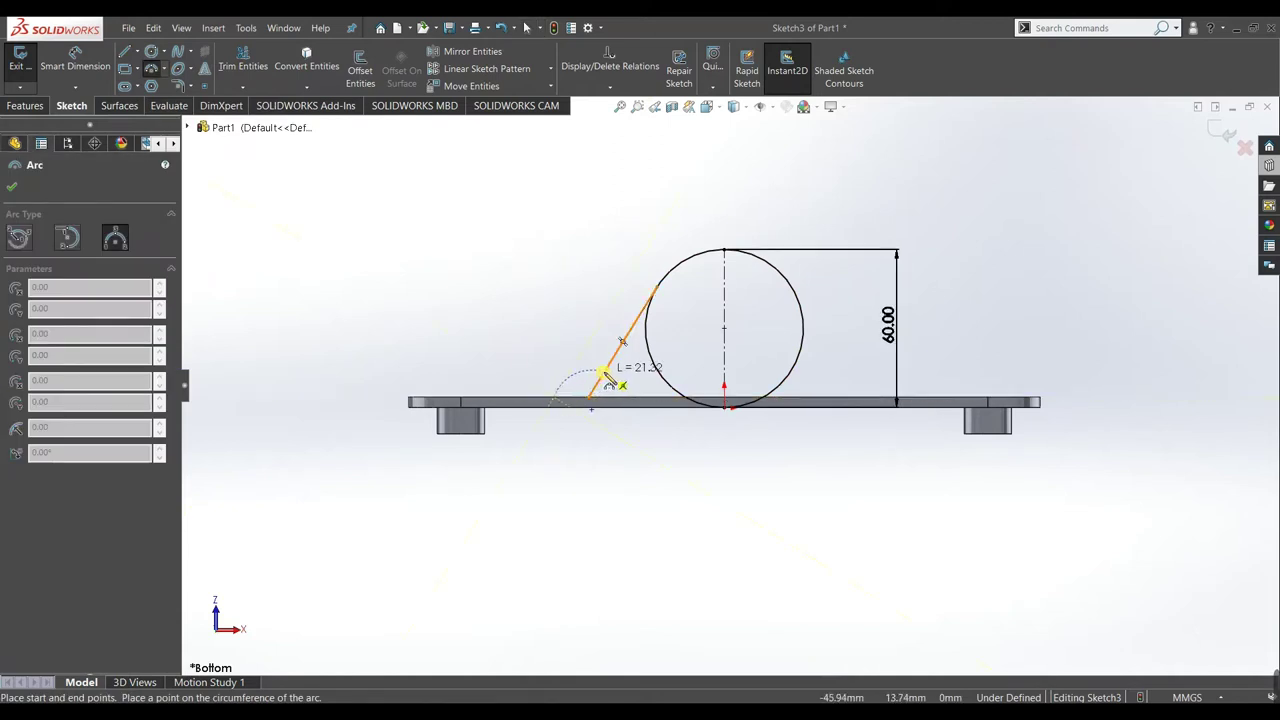
left_click(594, 390)
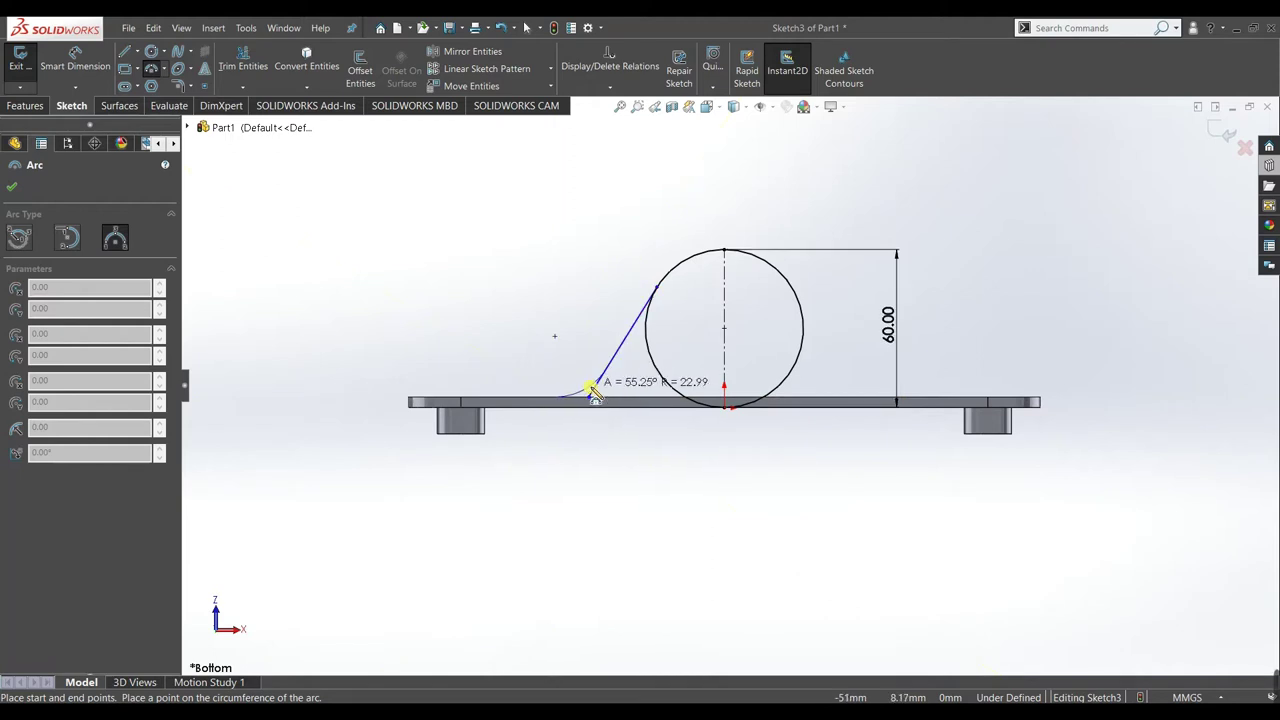
left_click(414, 328)
right_click(431, 326)
left_click(432, 326)
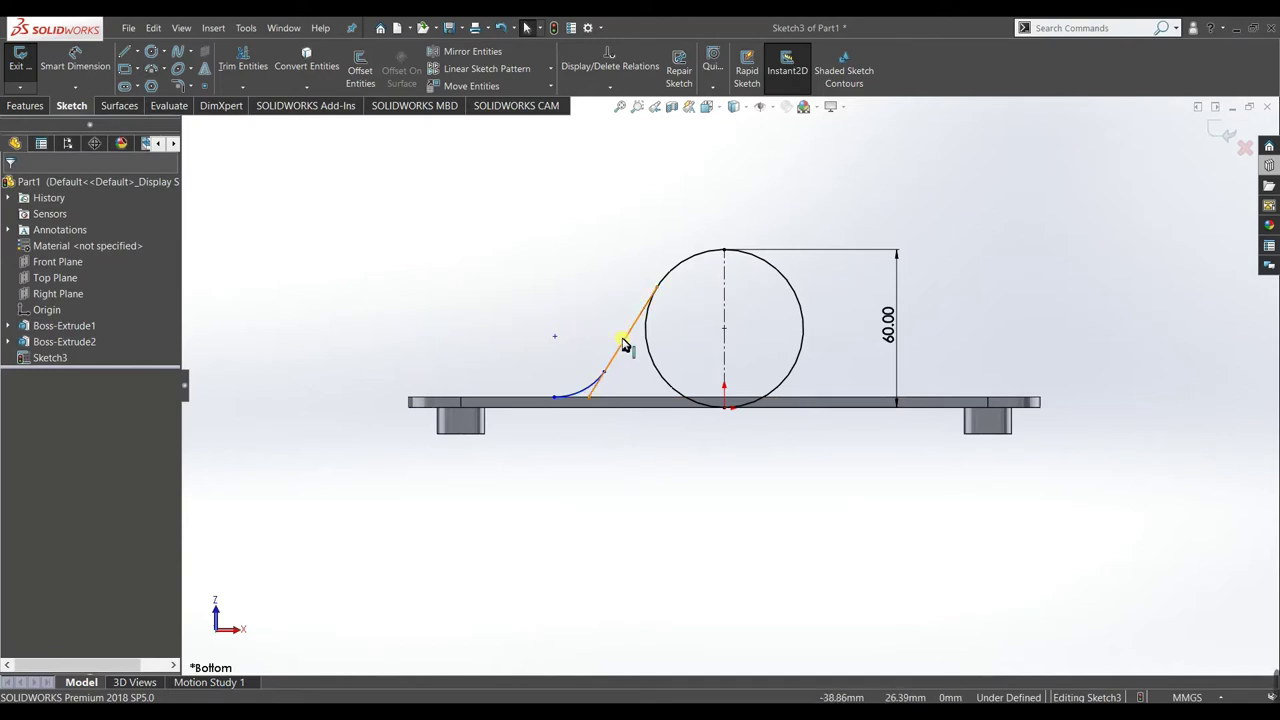
- Check the existing relation between the sloping line and the circle
left_click(680, 279)
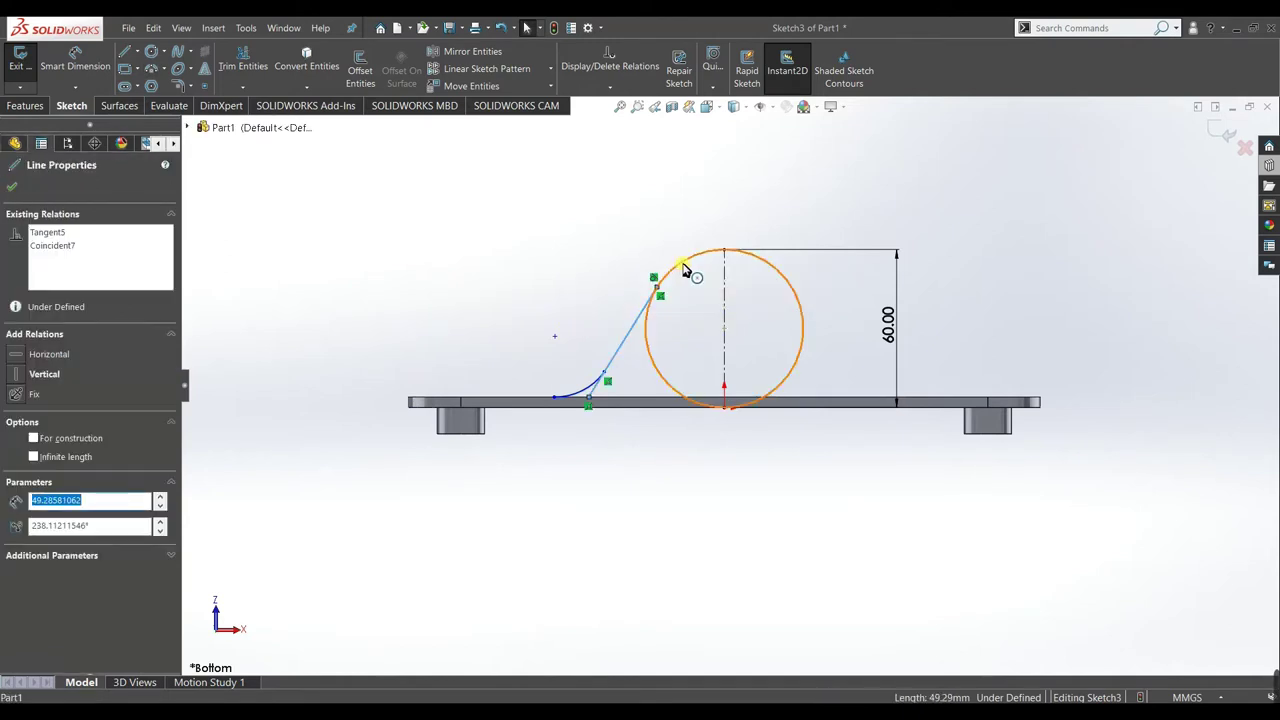
left_click(684, 270, "ctrl")
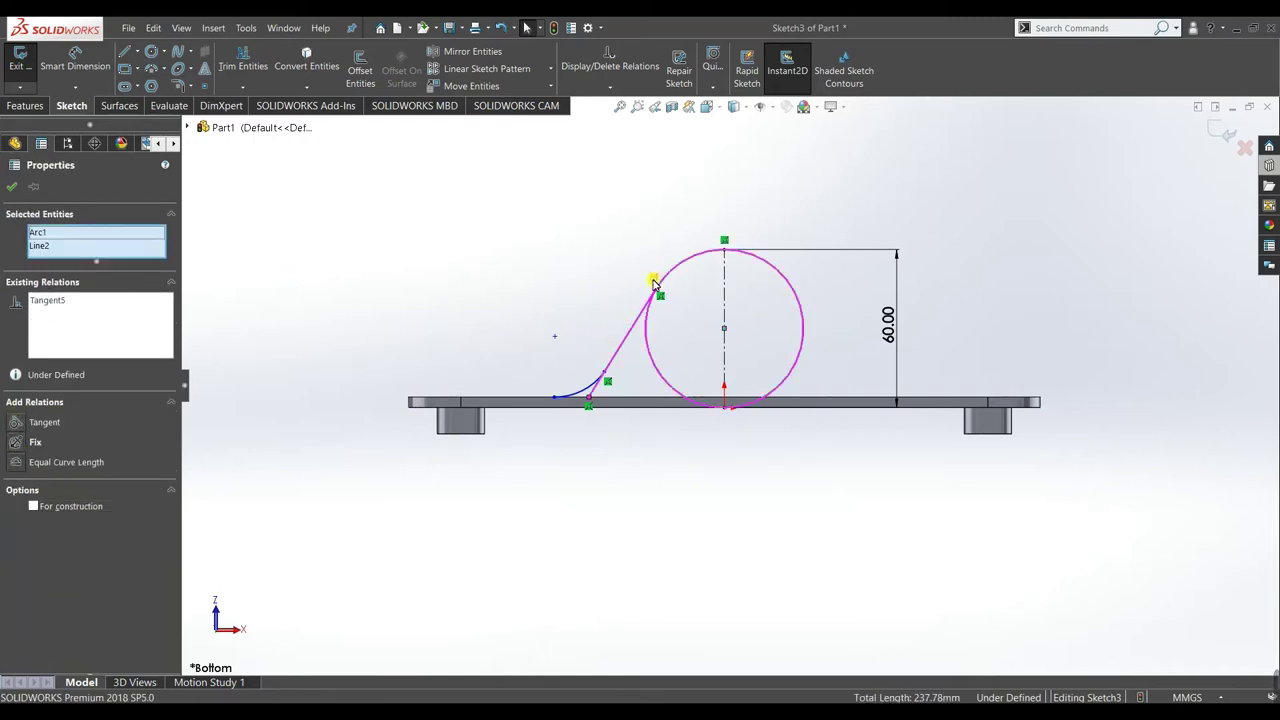
key("Escape")
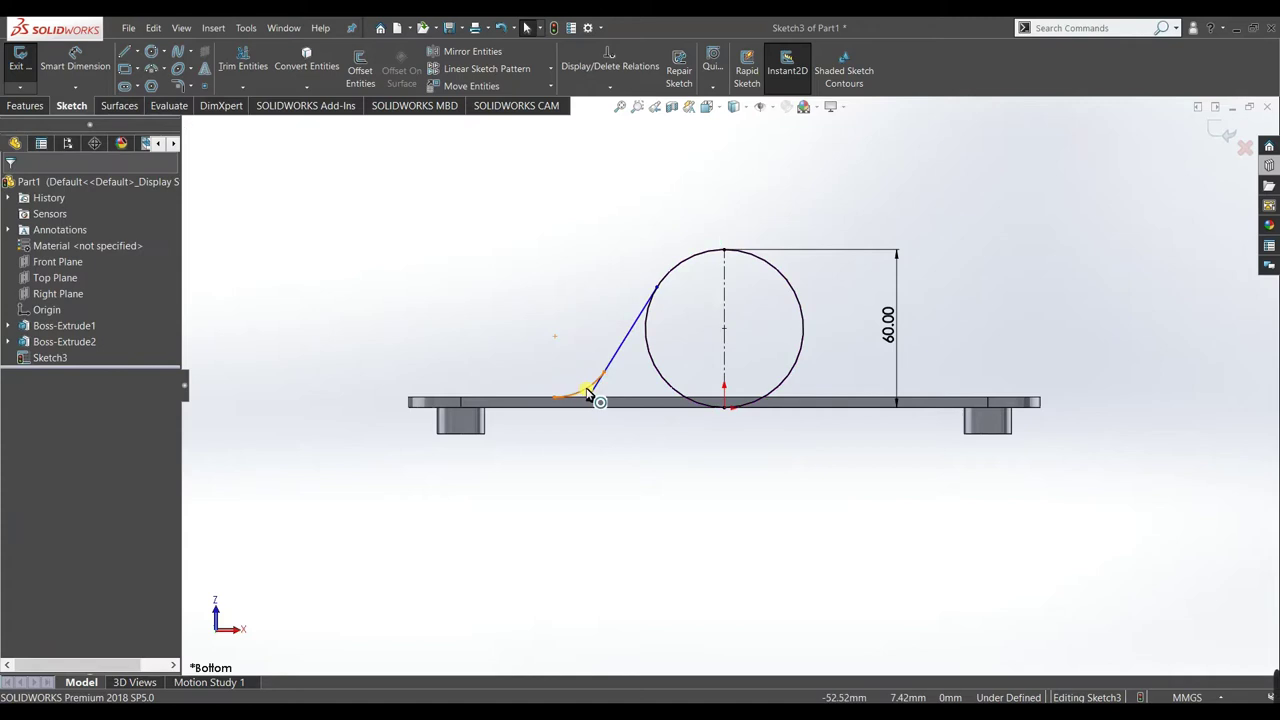
- Make the small arc tangent to the sloping line
left_click(605, 371)
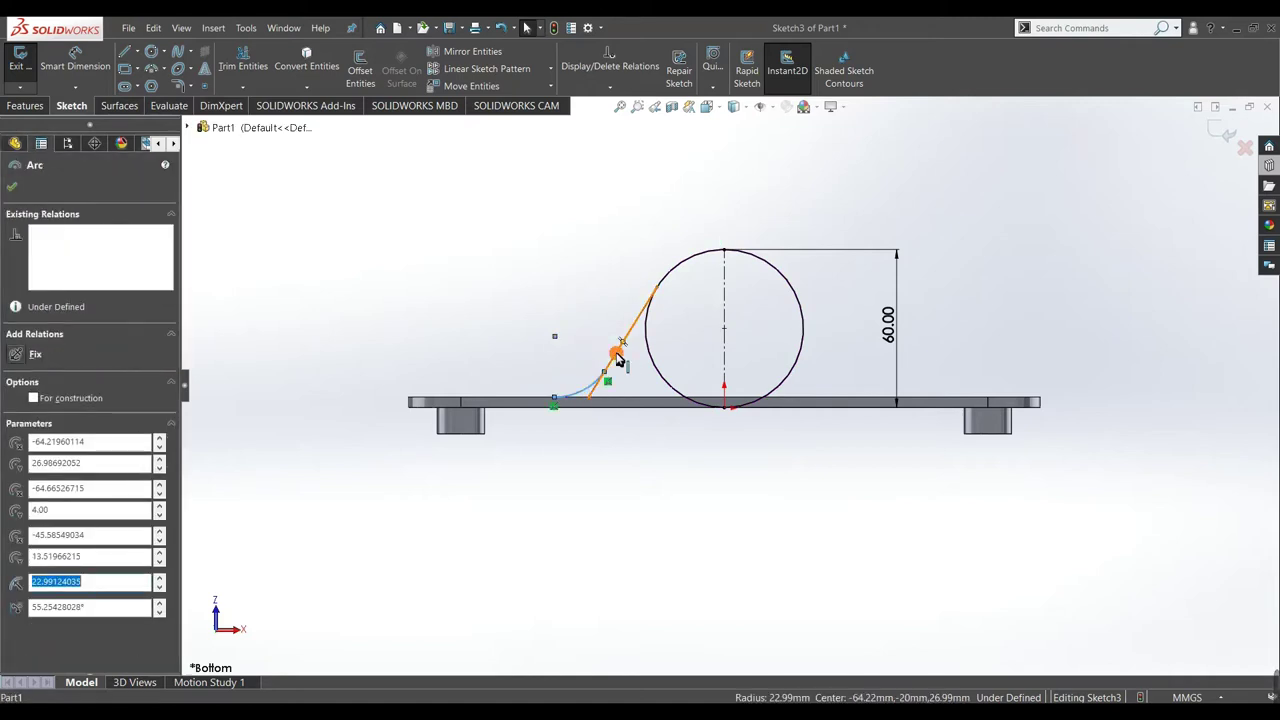
left_click(622, 342, "ctrl")
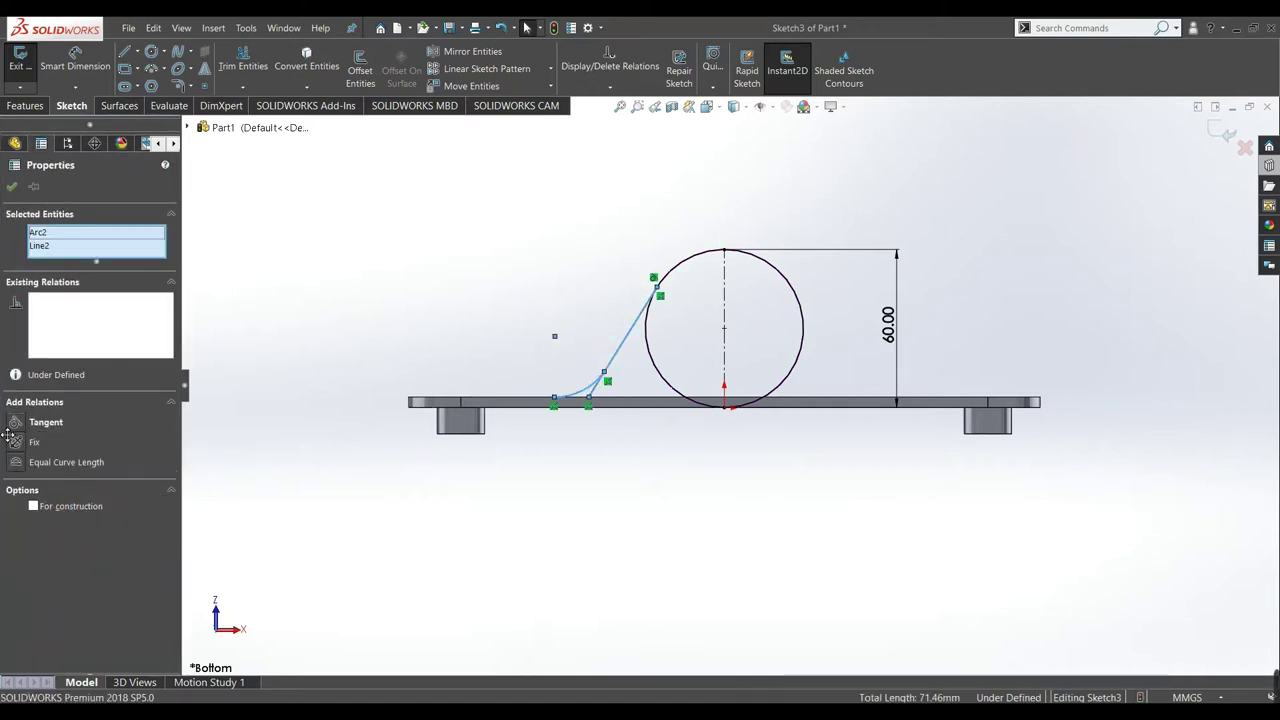
left_click(14, 424)
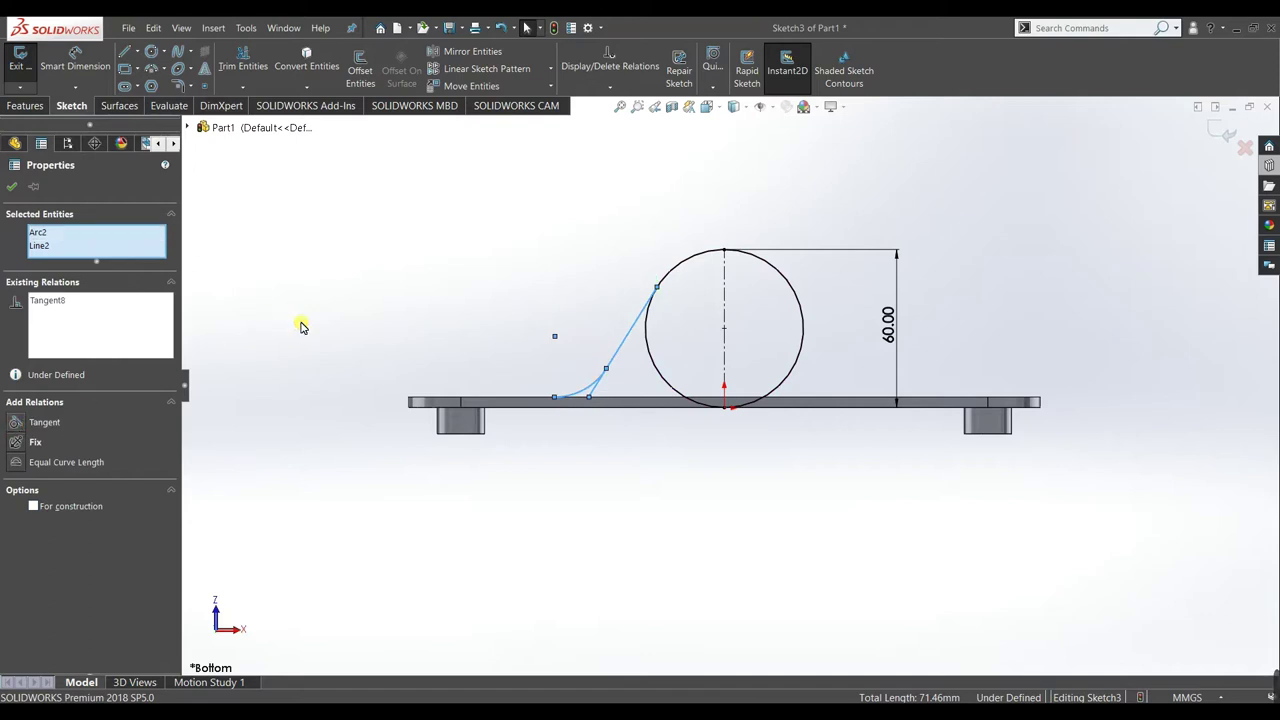
left_click(540, 365)
- Make the small arc tangent to the plate's upper edge
scroll(540, 365, "down", 4)
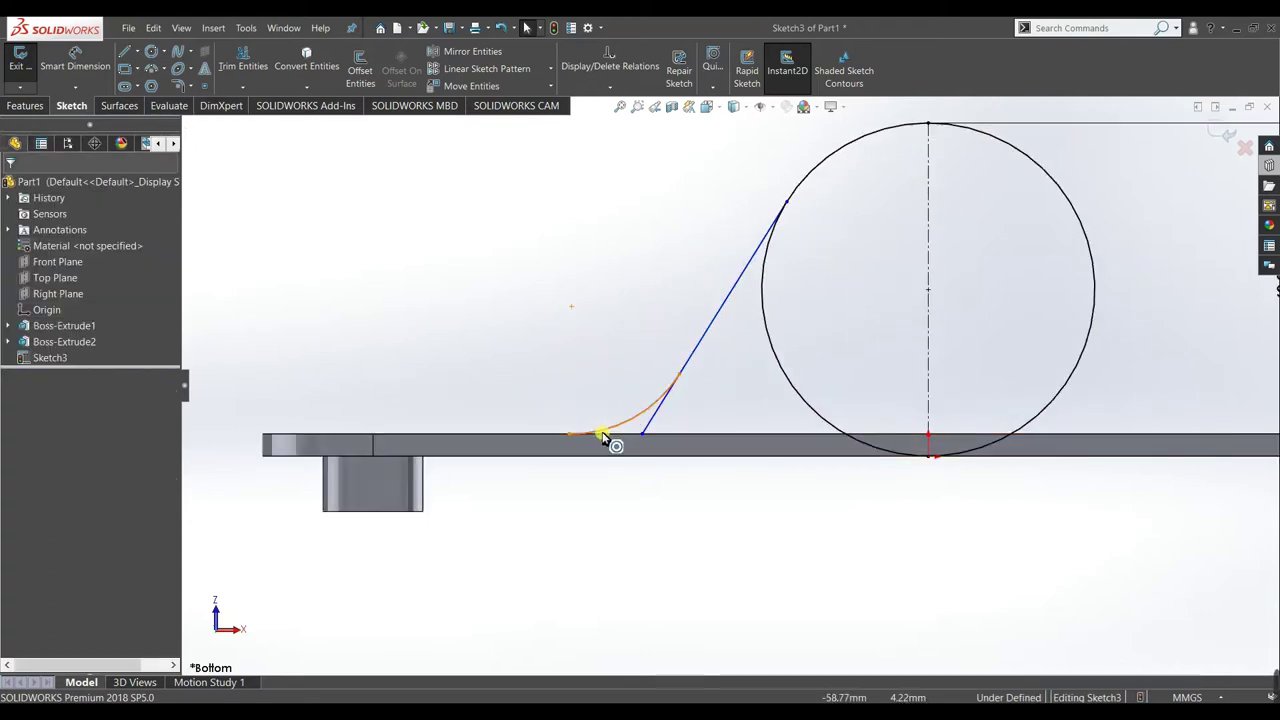
left_click_drag(603, 435, 518, 440)
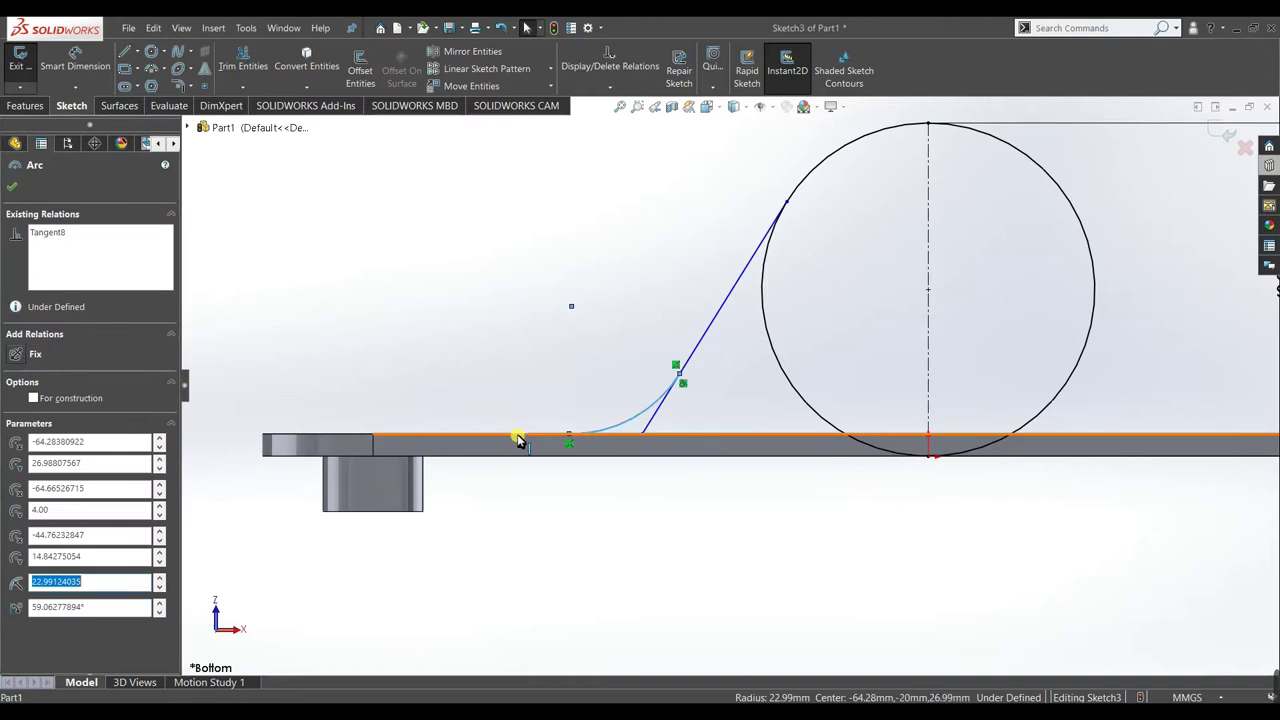
left_click(514, 440, "ctrl")
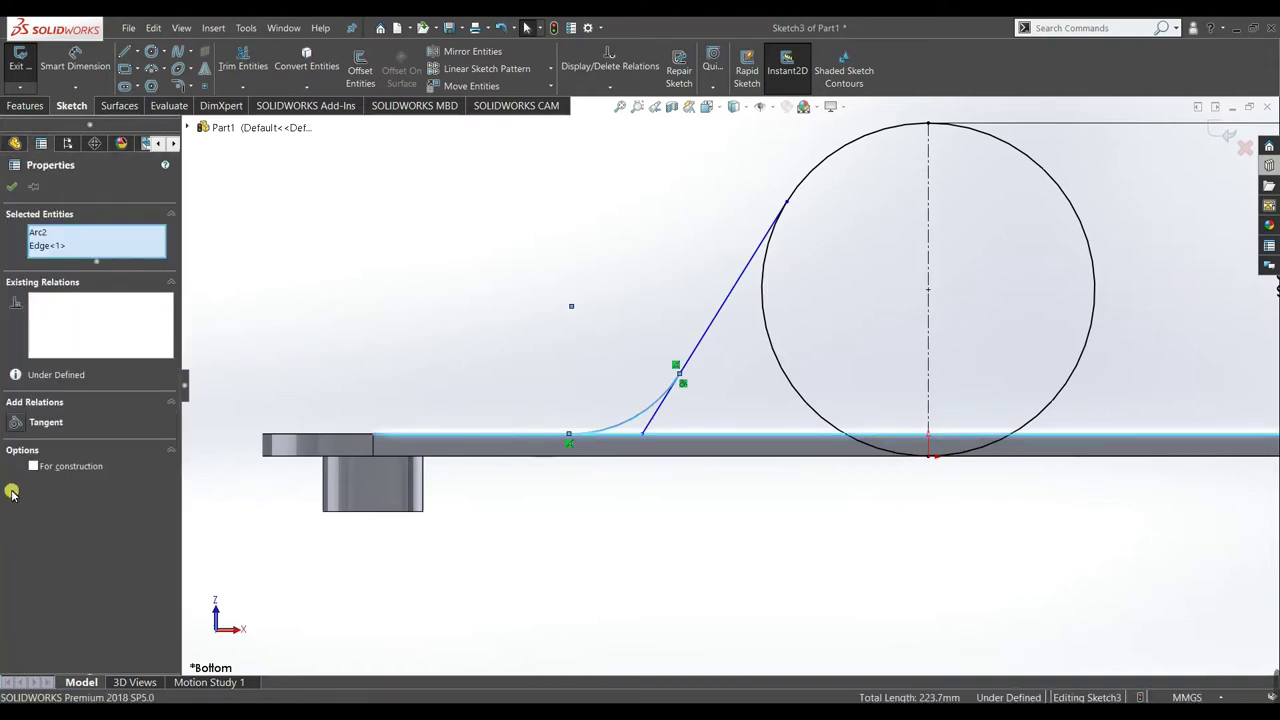
left_click(13, 424)
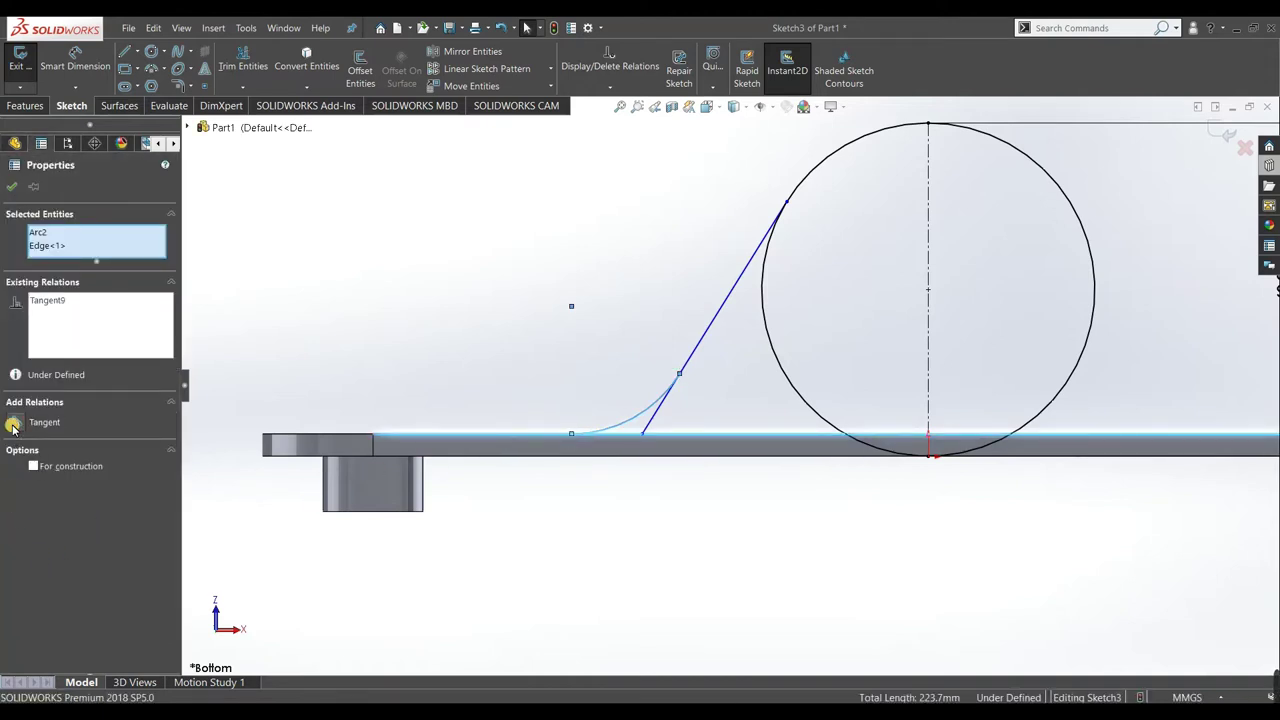
left_click(306, 318)
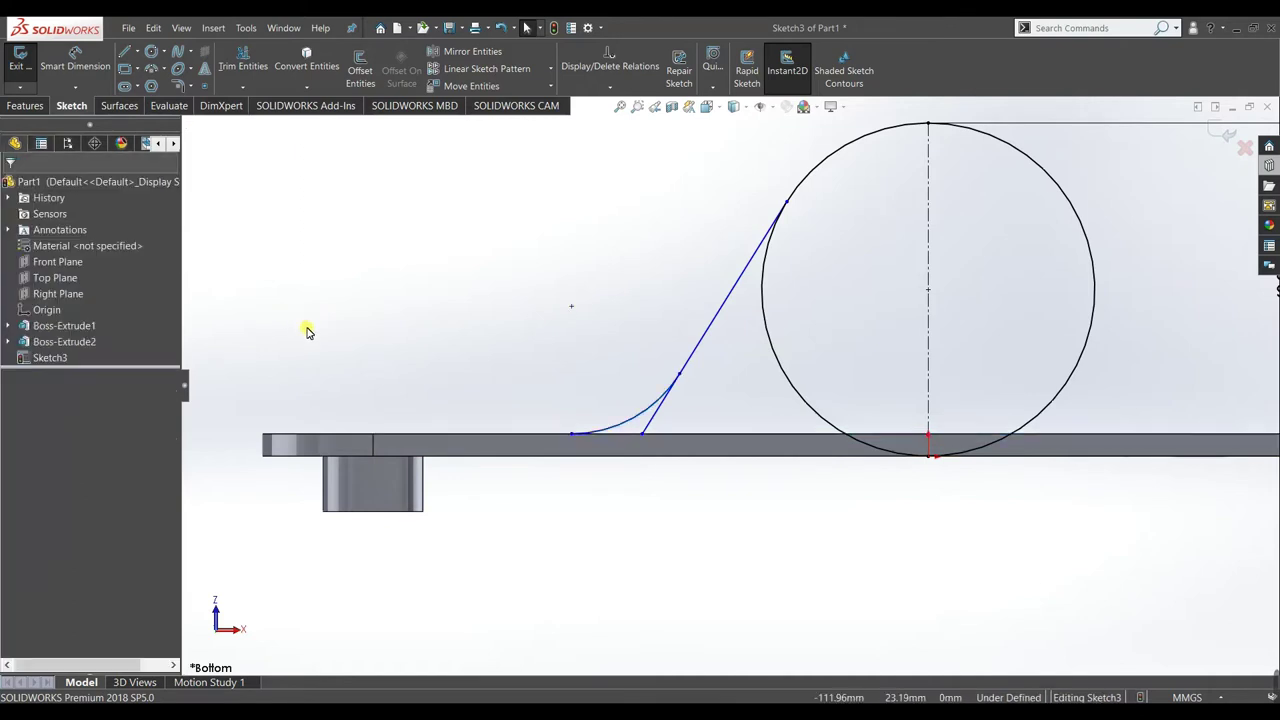
- Trim away the circle's lower-left portion between the sloping line and the foot of the construction line
scroll(945, 225, "up", 2)
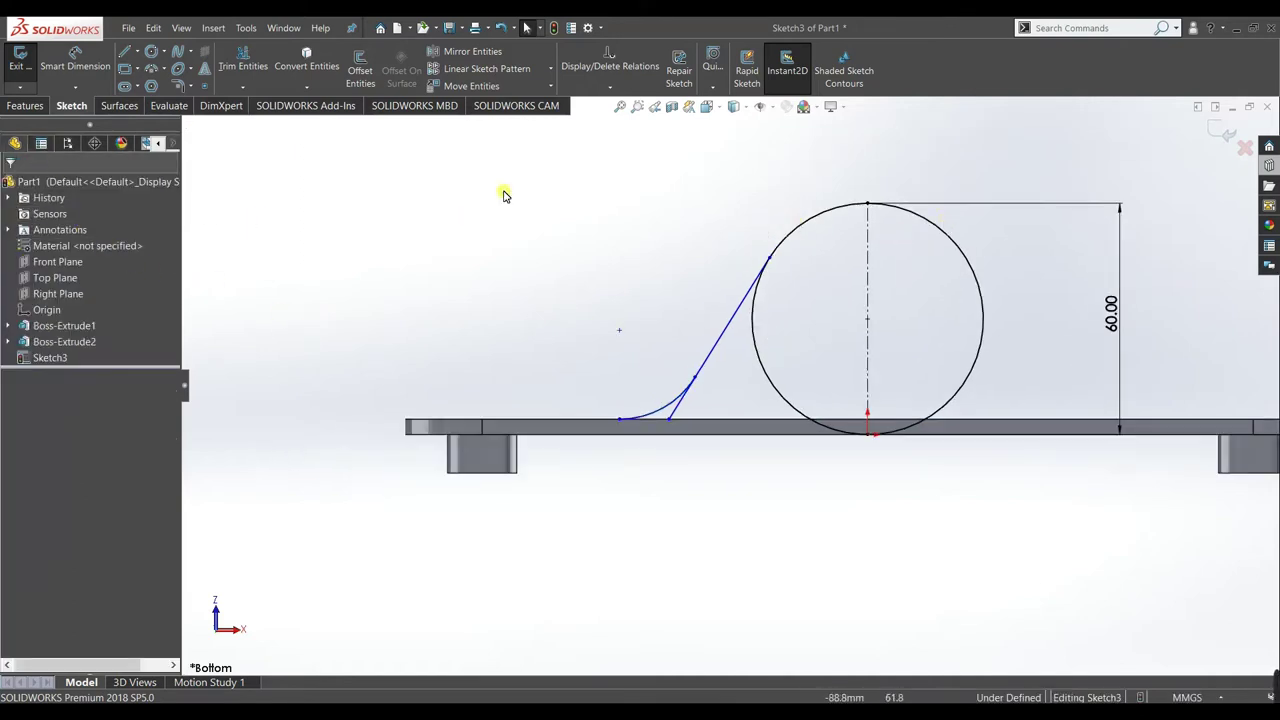
left_click(243, 60)
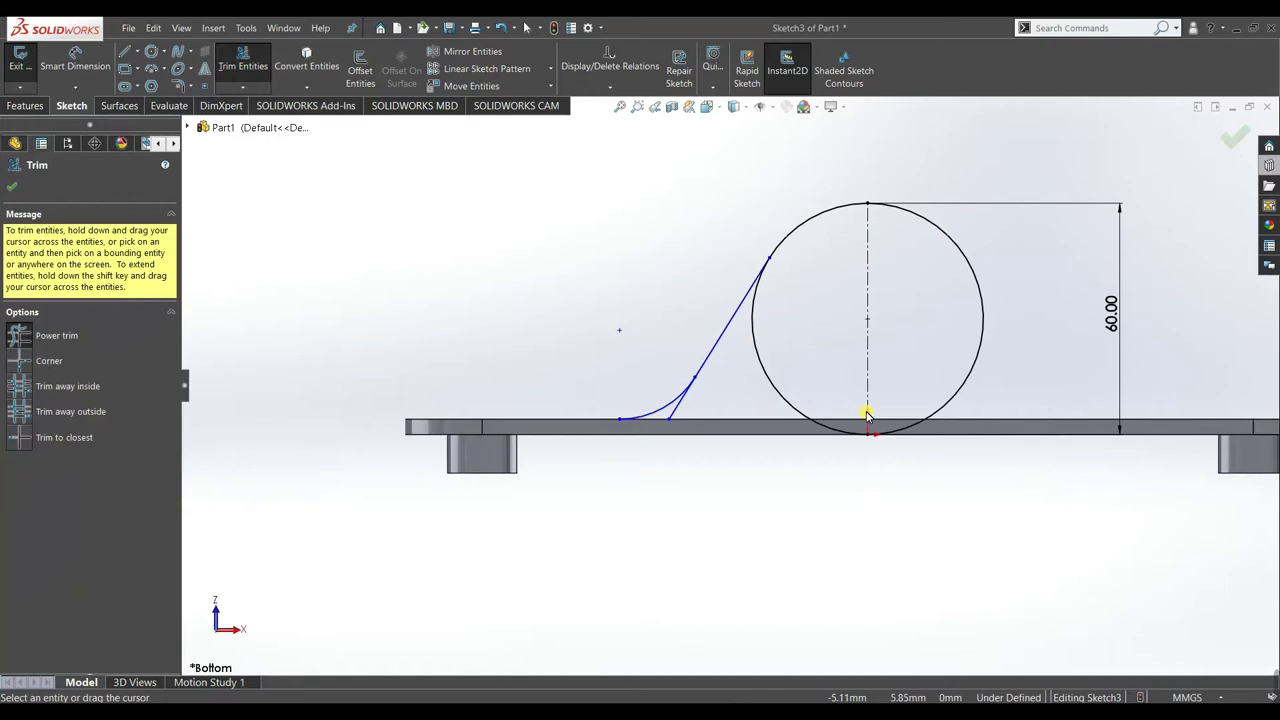
scroll(718, 406, "down", 3)
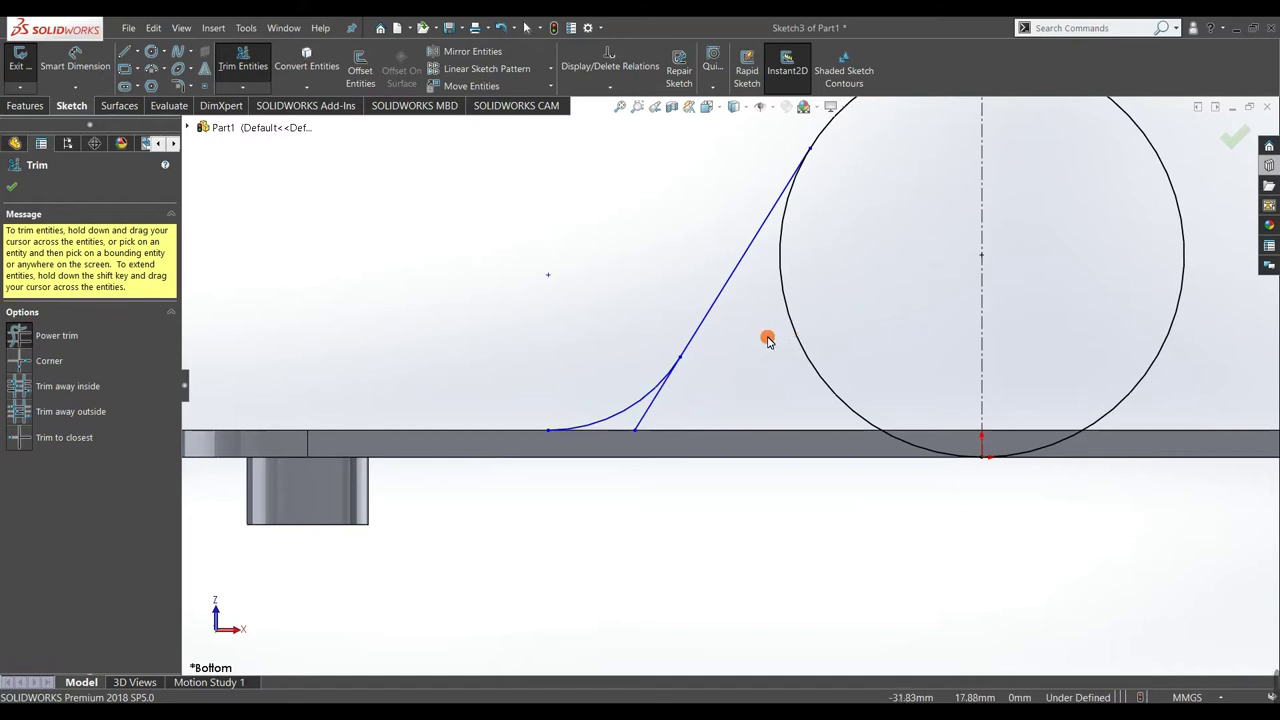
left_click_drag(779, 336, 810, 320)
key("f")
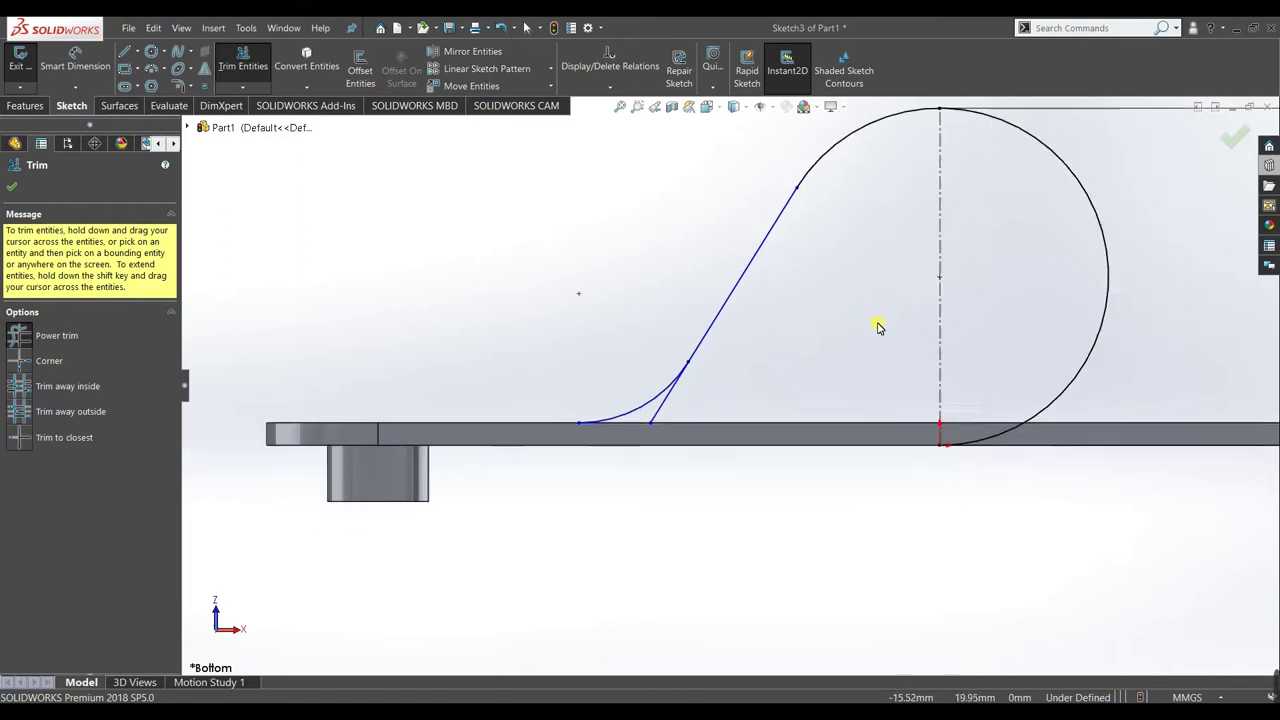
left_click(15, 190)
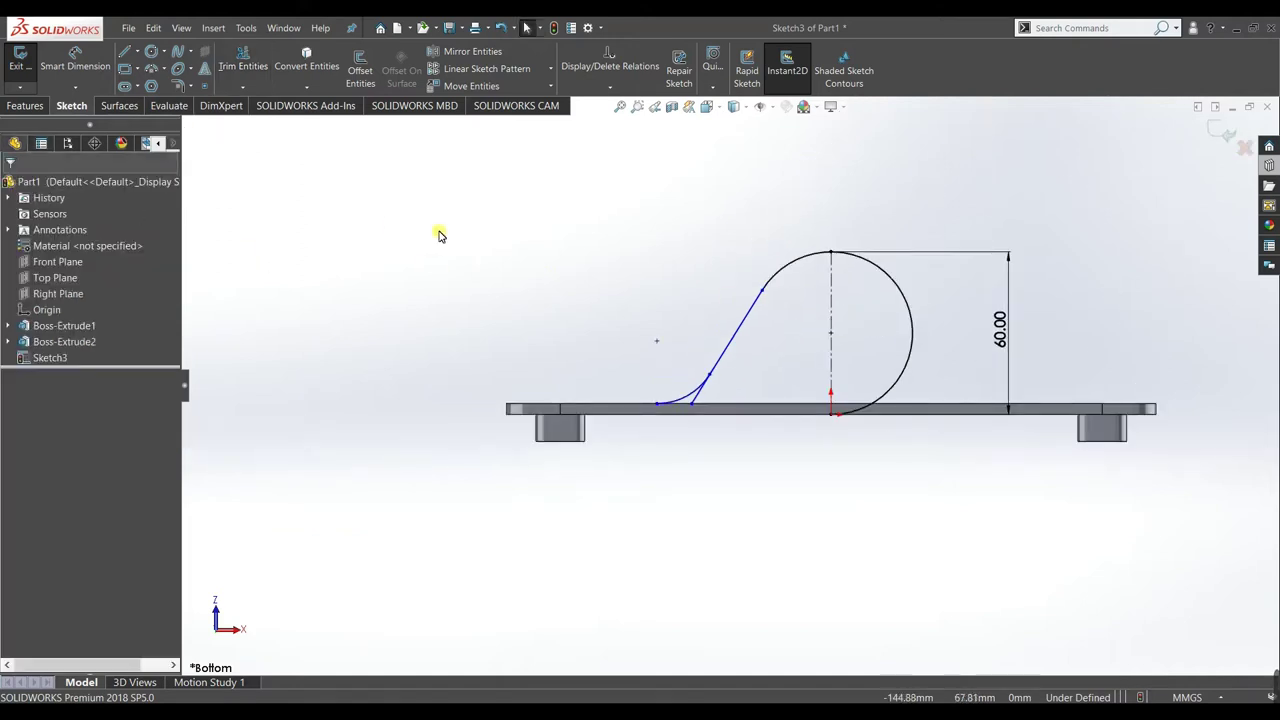
- Trim off the short end of the sloping line that extends below the small arc
scroll(720, 368, "down", 3)
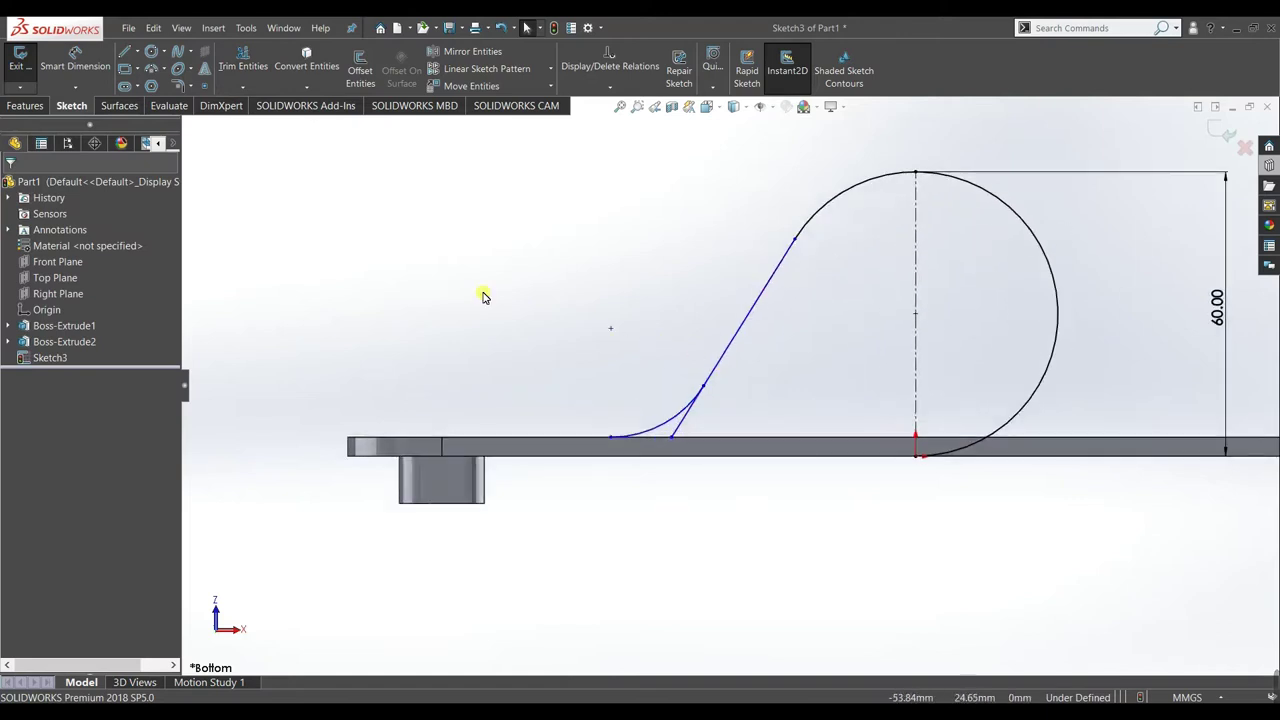
left_click(245, 60)
scroll(700, 420, "down", 3)
mouse_move(662, 428)
left_mouse_down()
mouse_move(634, 441)
mouse_move(670, 440)
left_mouse_up()
left_click(12, 187)
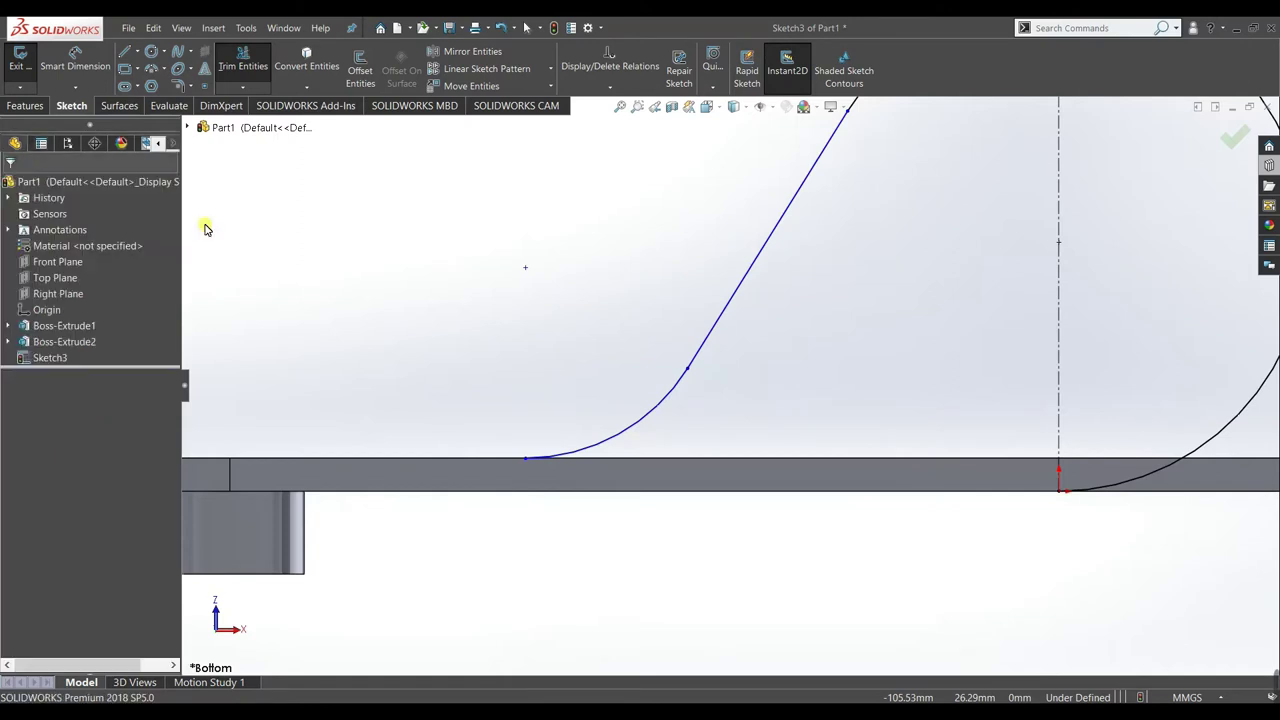
- Mirror the sloping line and the small arc about the vertical construction line, keeping the originals
scroll(608, 300, "up", 3)
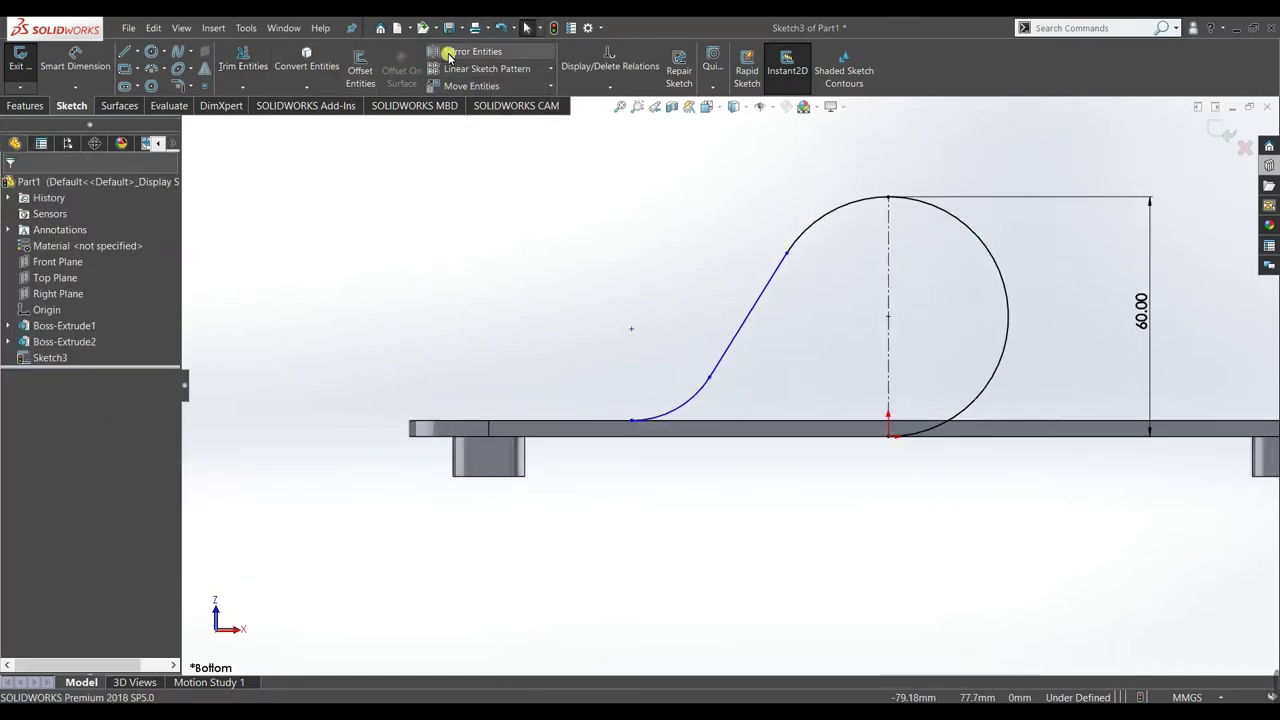
left_click(485, 53)
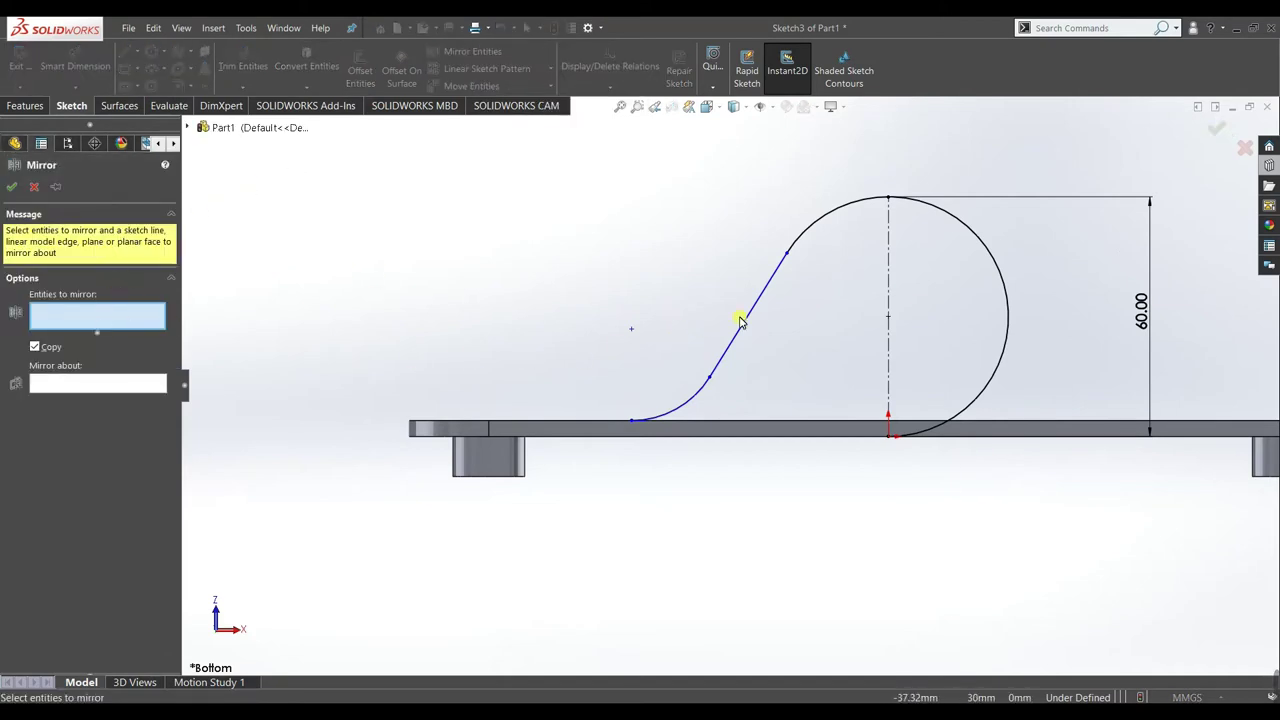
left_click(694, 393)
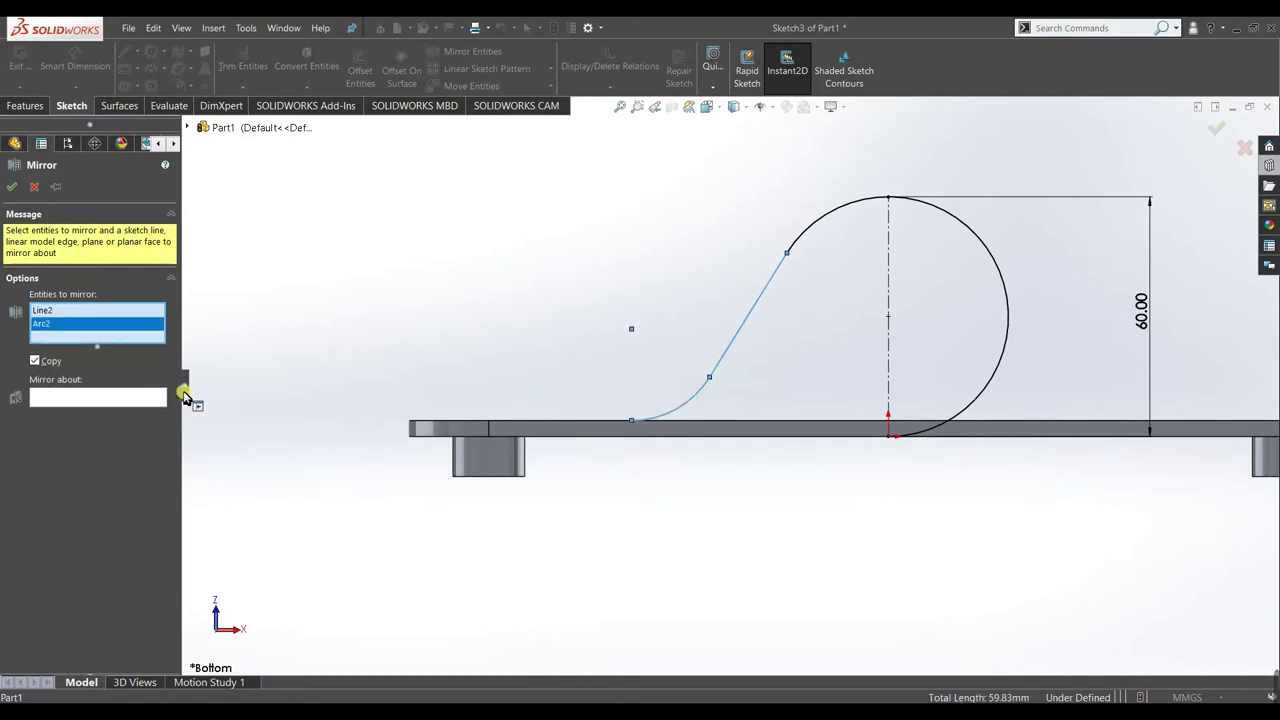
left_click(91, 402)
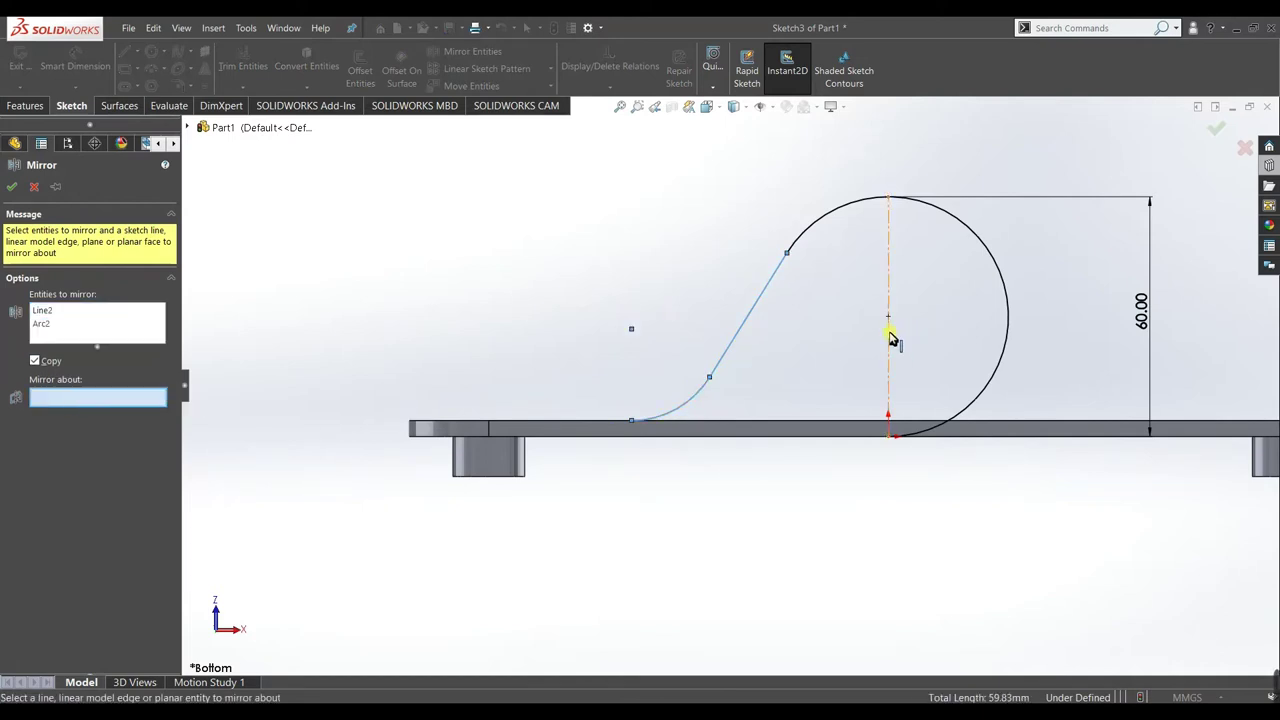
left_click(837, 341)
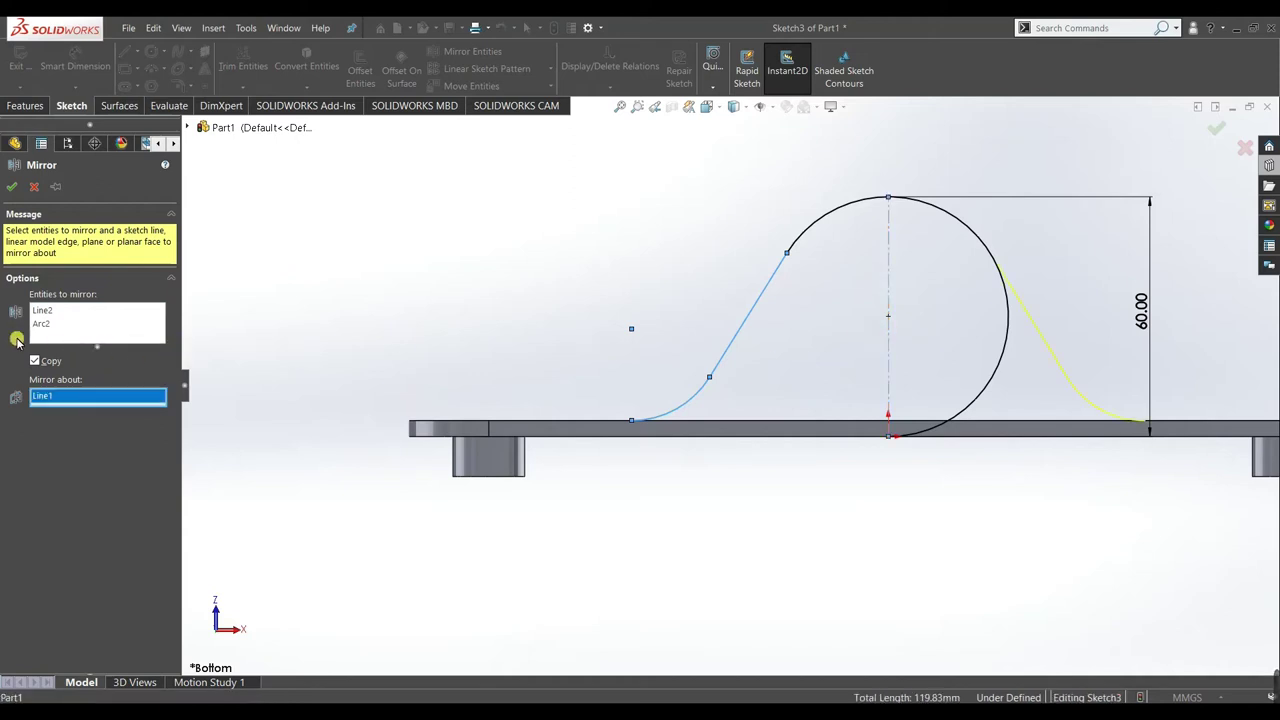
left_click(10, 199)
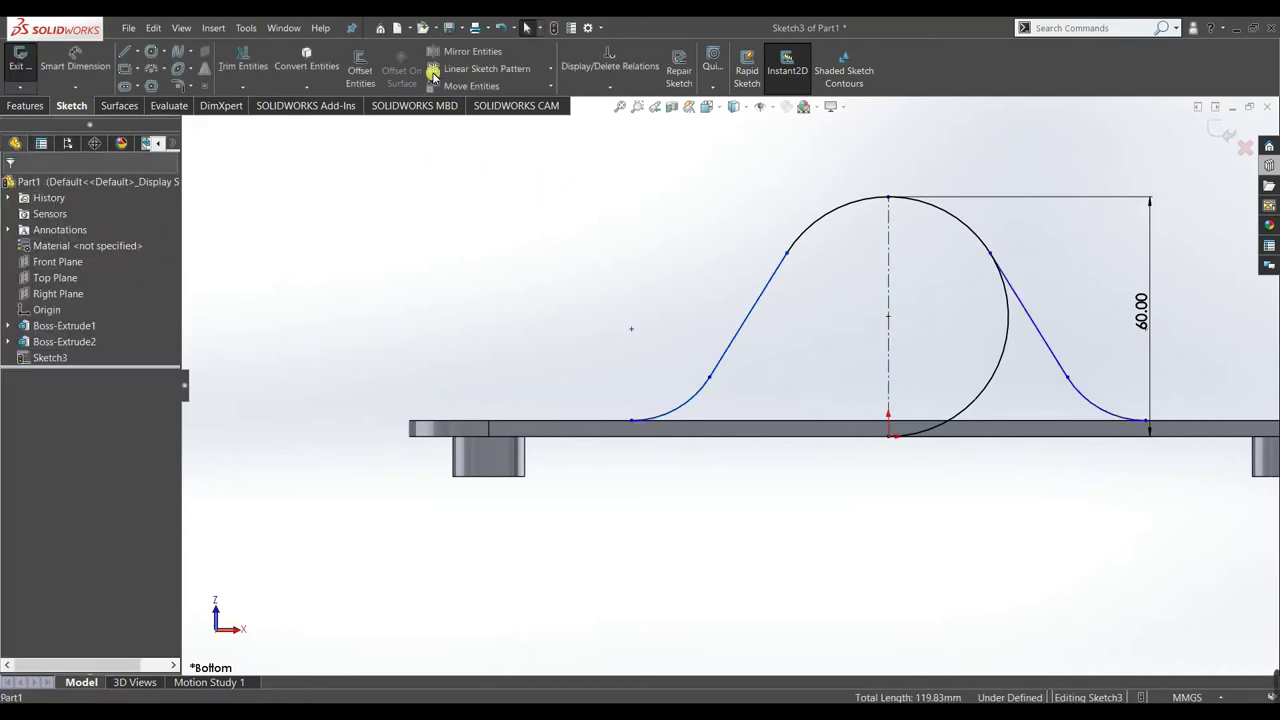
- Trim away the circle's remaining lower-right portion below the mirrored sloping line, leaving only the top arc
left_click(243, 55)
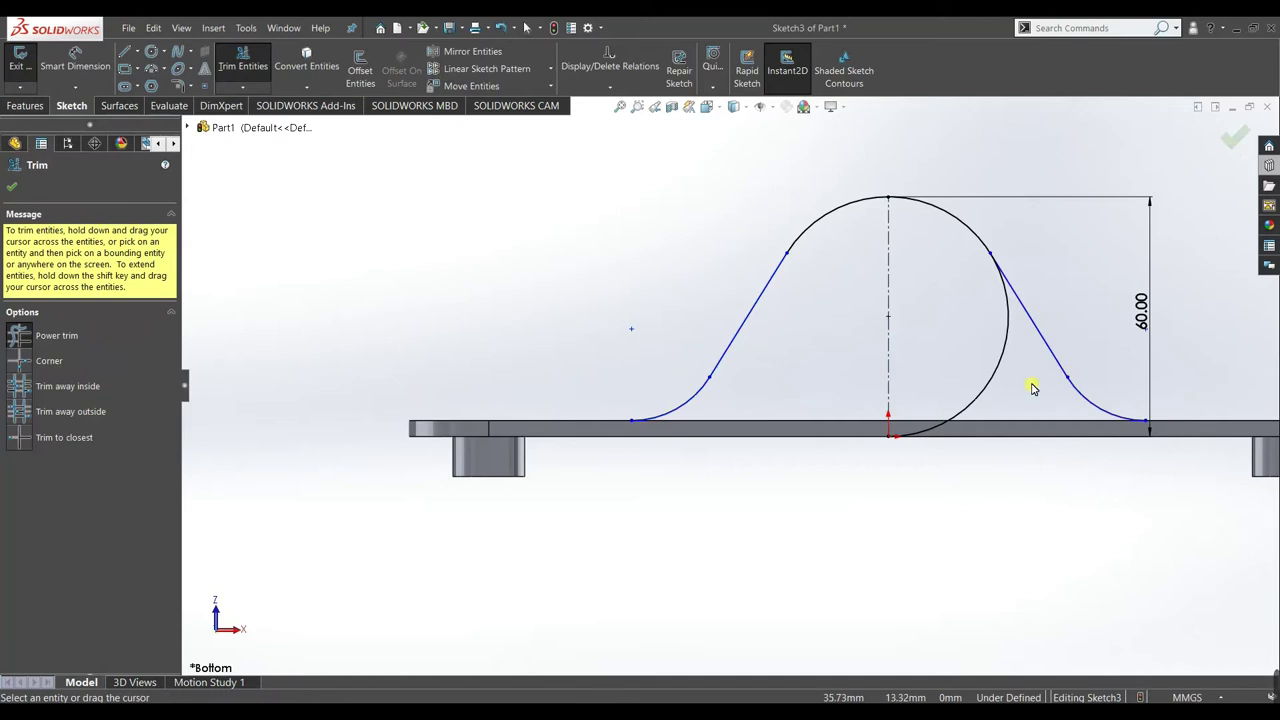
left_click_drag(1015, 368, 990, 372)
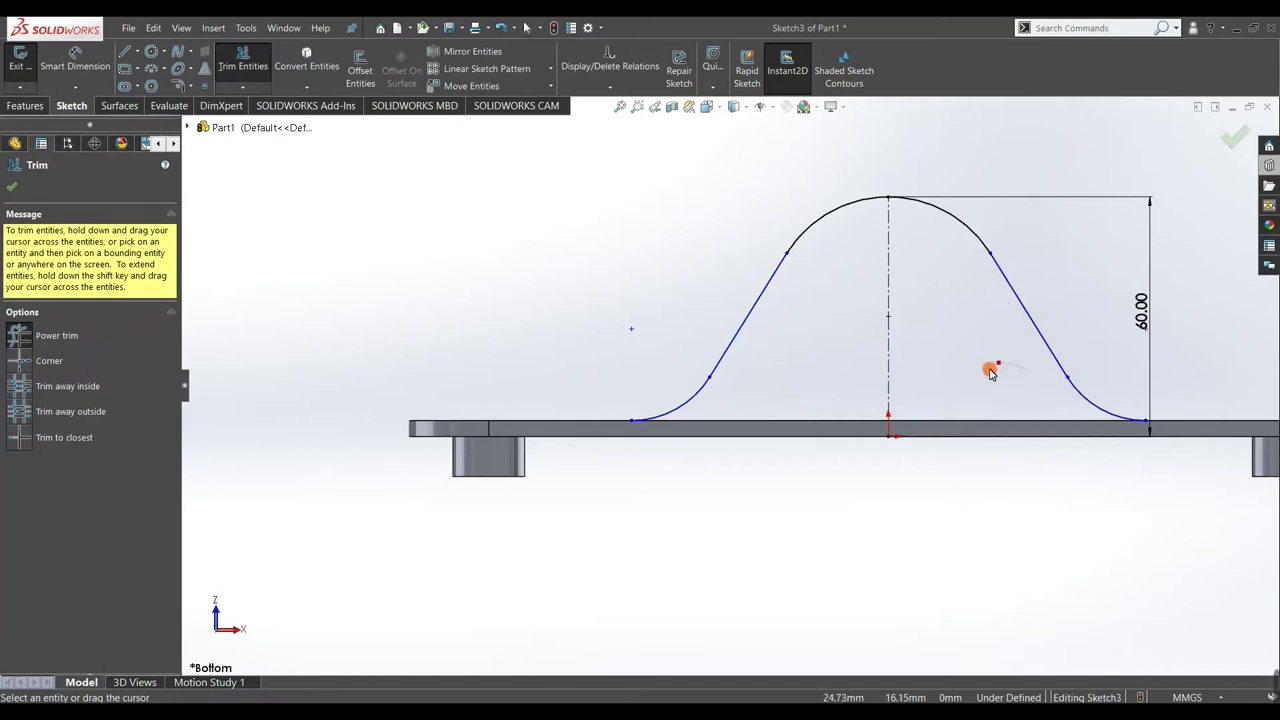
left_click(11, 187)
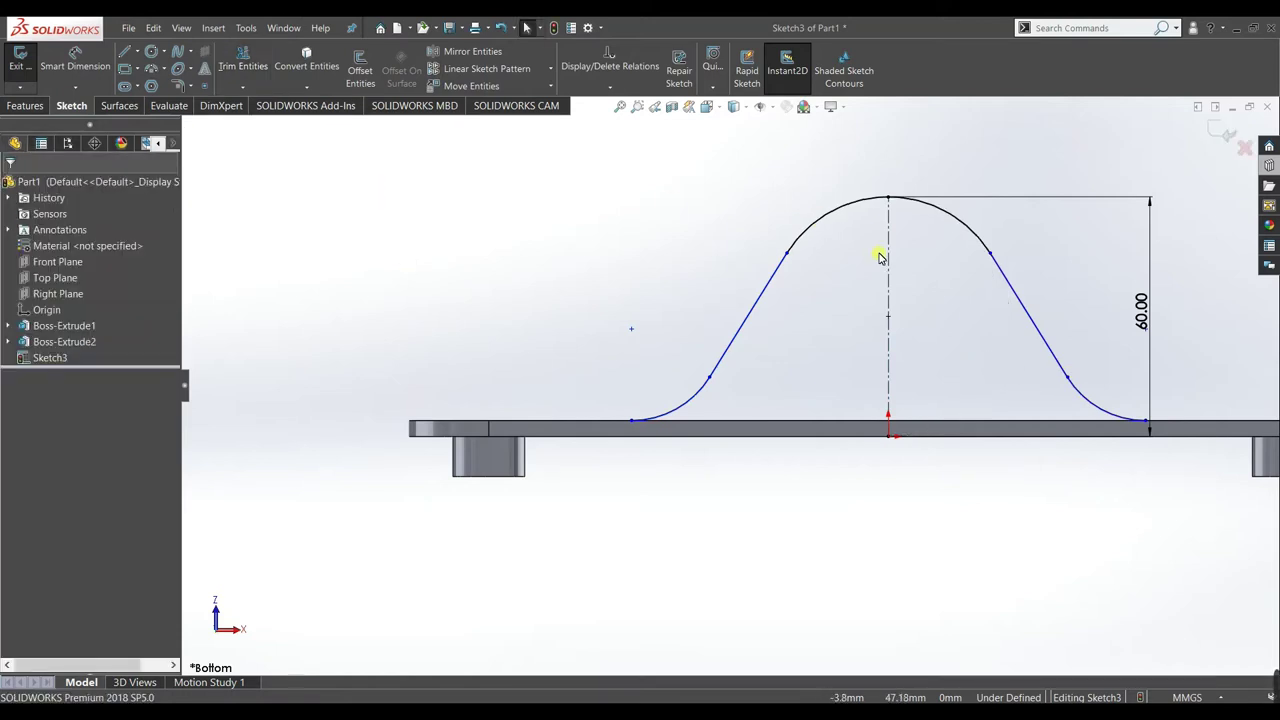
scroll(680, 360, "up", 3)
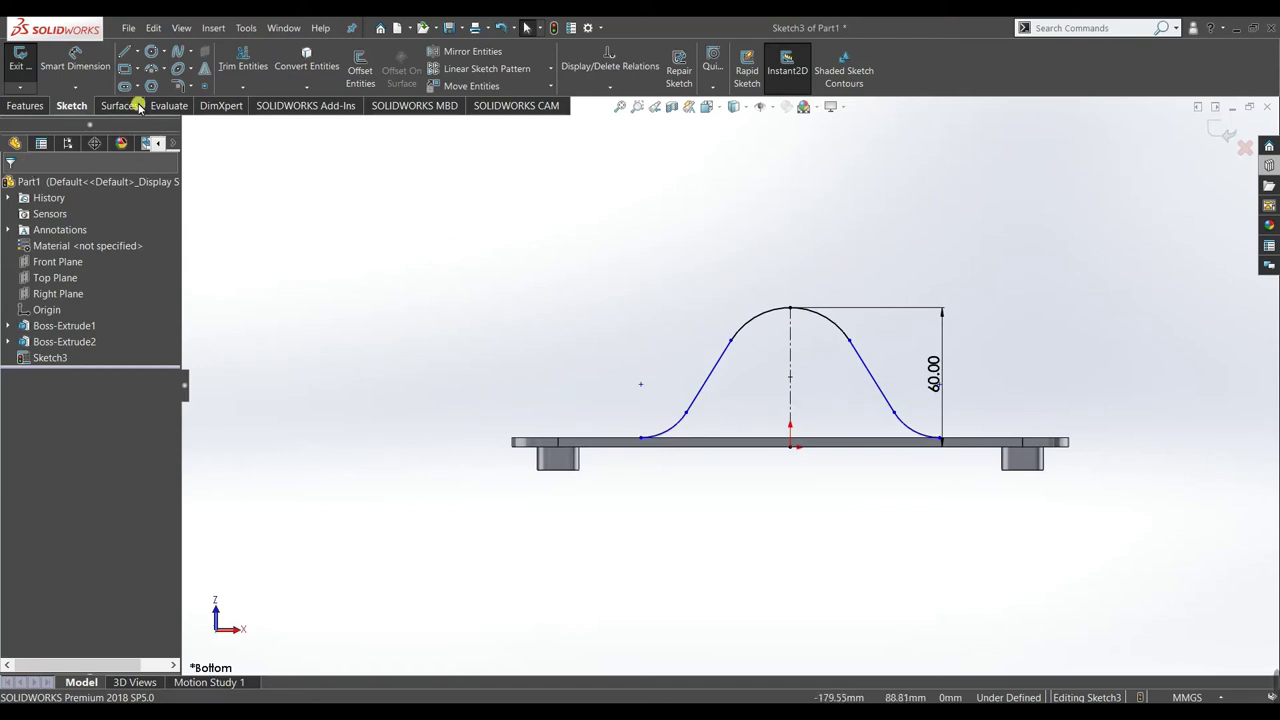
- Add a driven radius dimension to the profile's top arc and place it inside the bell shape
left_click(75, 58)
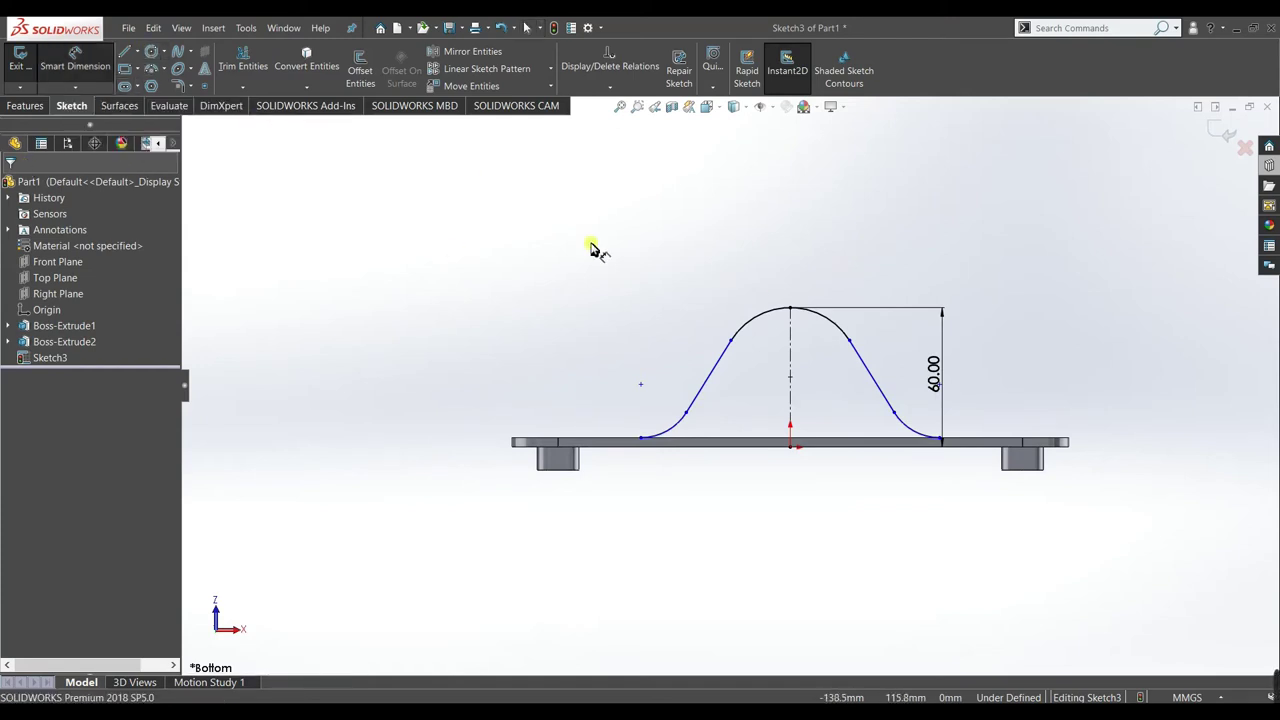
left_click(752, 303)
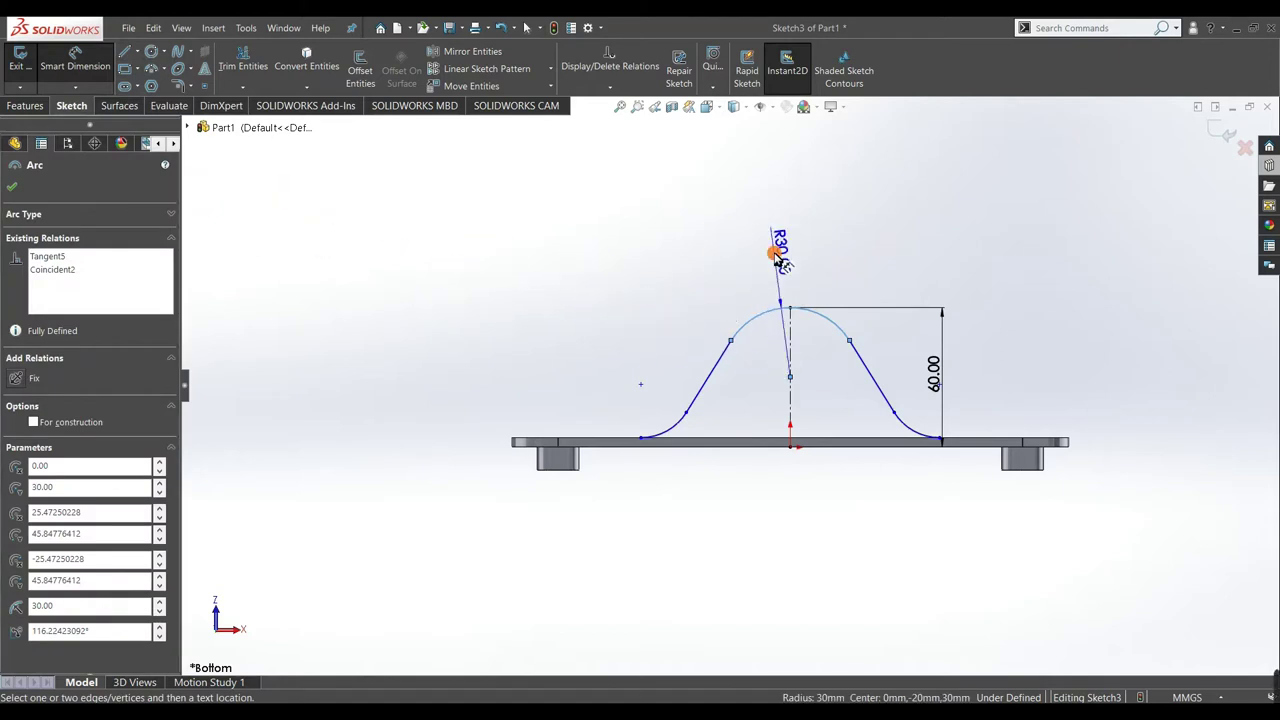
left_click(778, 258)
left_click(727, 287)
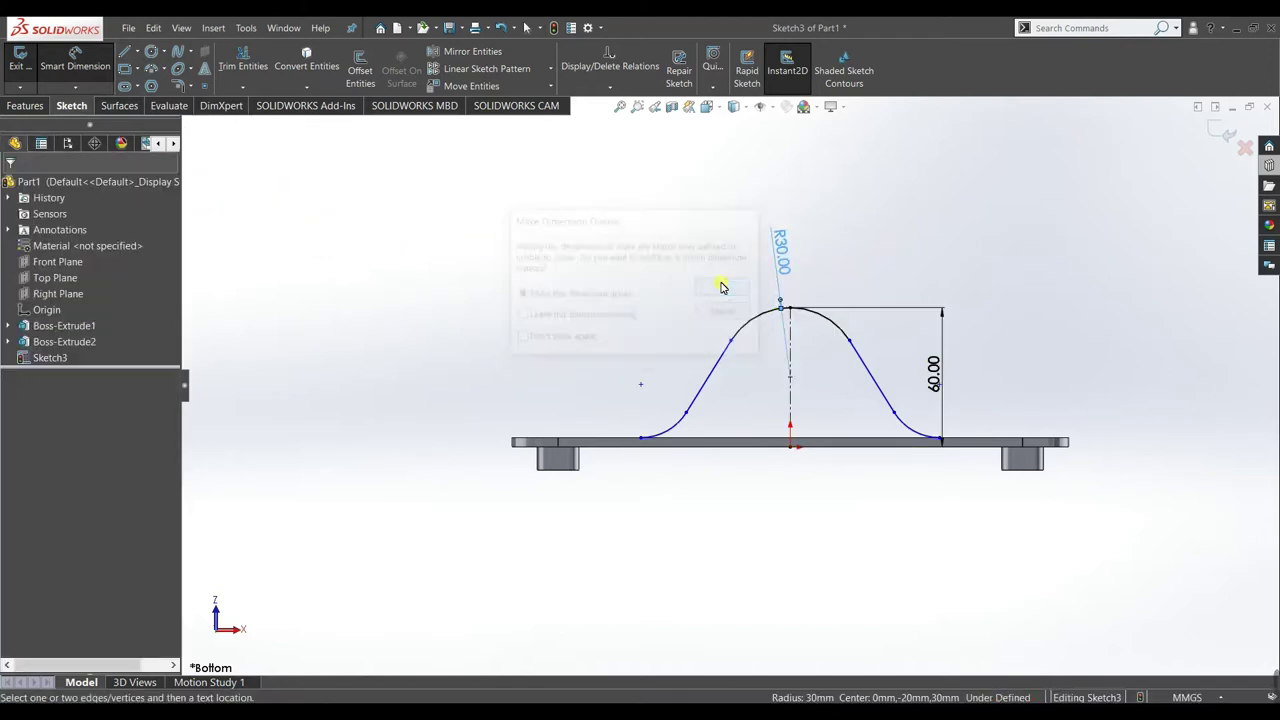
left_click_drag(782, 258, 792, 352)
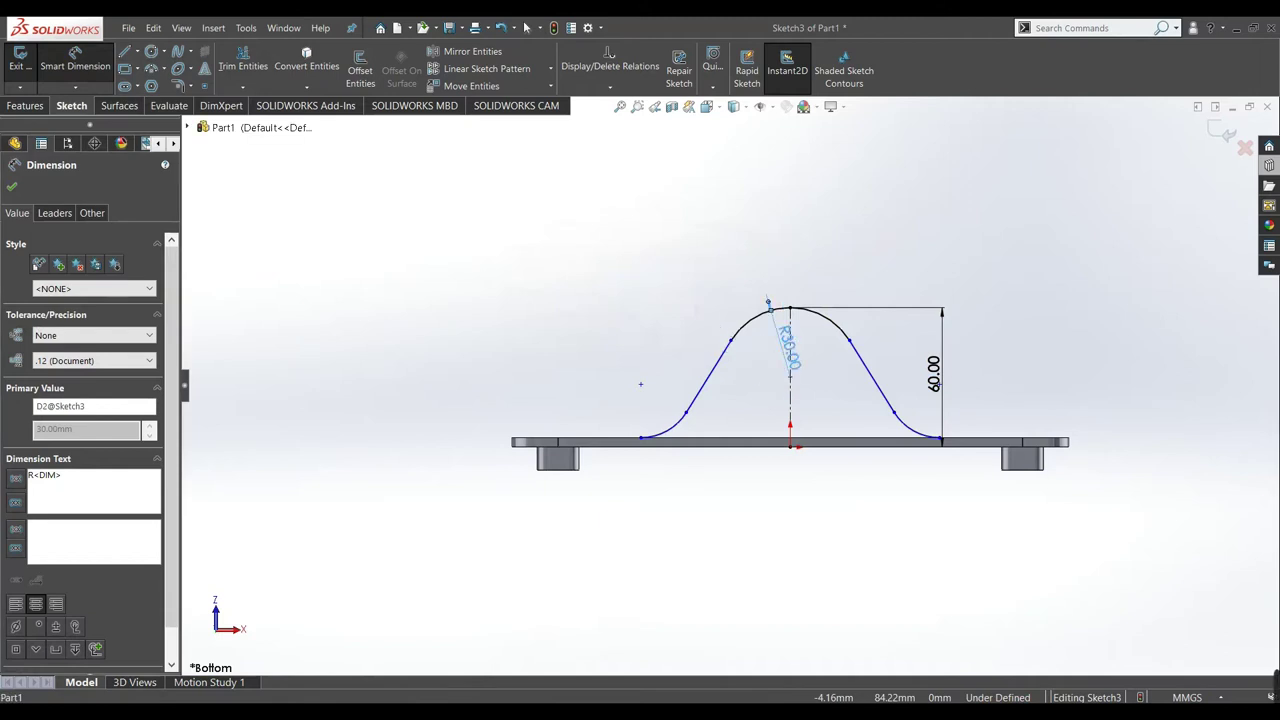
- Dimension the small arc at the left foot of the profile with a 22 mm radius
left_click(662, 385)
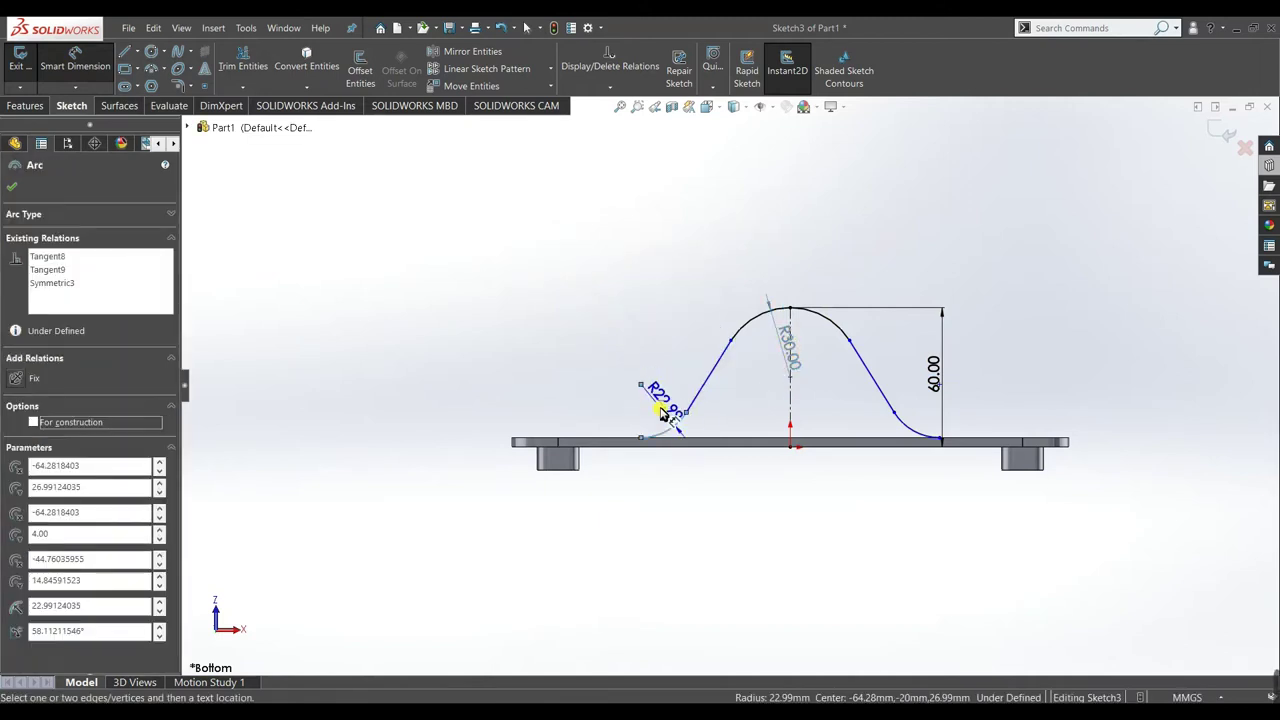
left_click(652, 402)
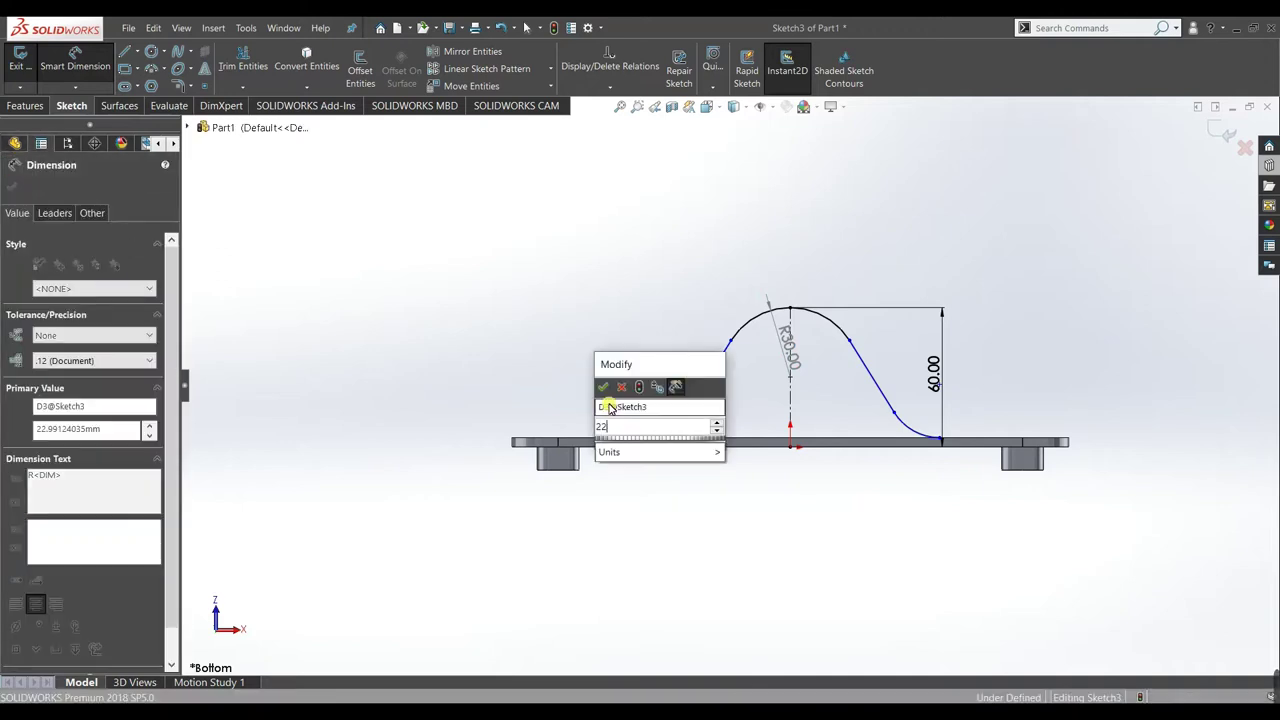
type("22")
left_click(602, 389)
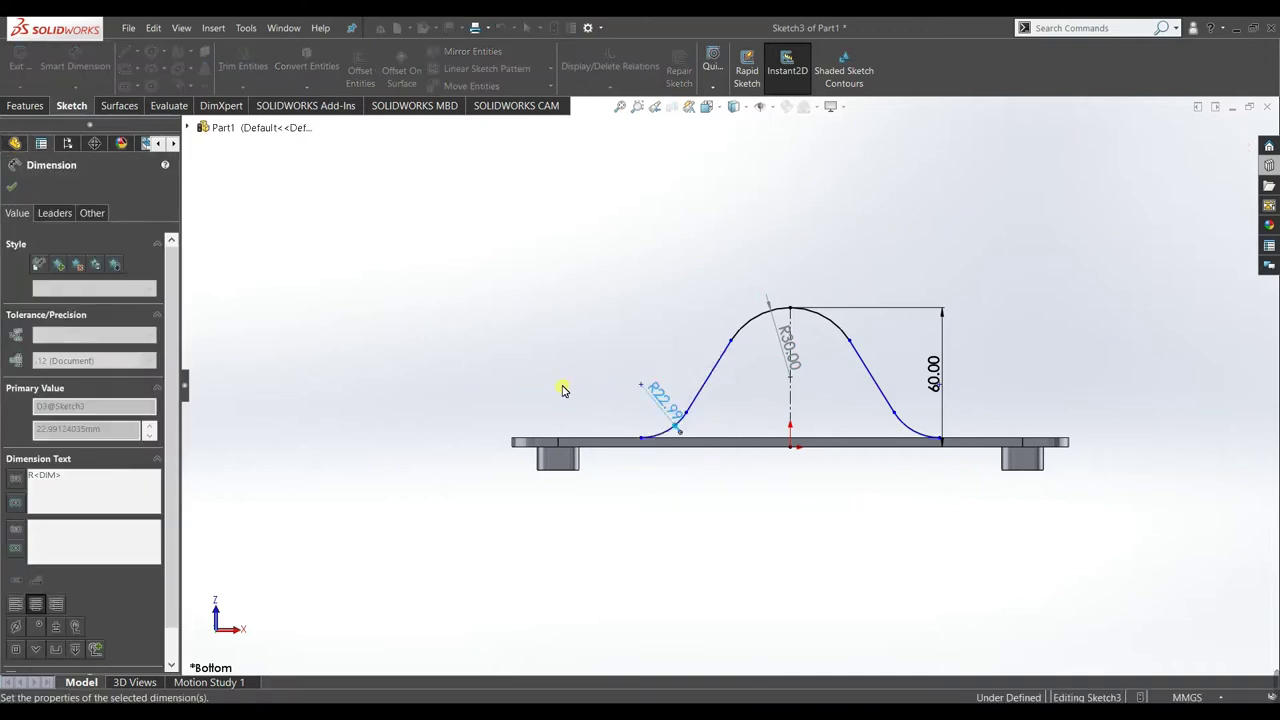
left_click(9, 190)
- Convert the plate's long straight upper edge beneath the bell profile into a sketch line
middle_click_drag(494, 337, 577, 464)
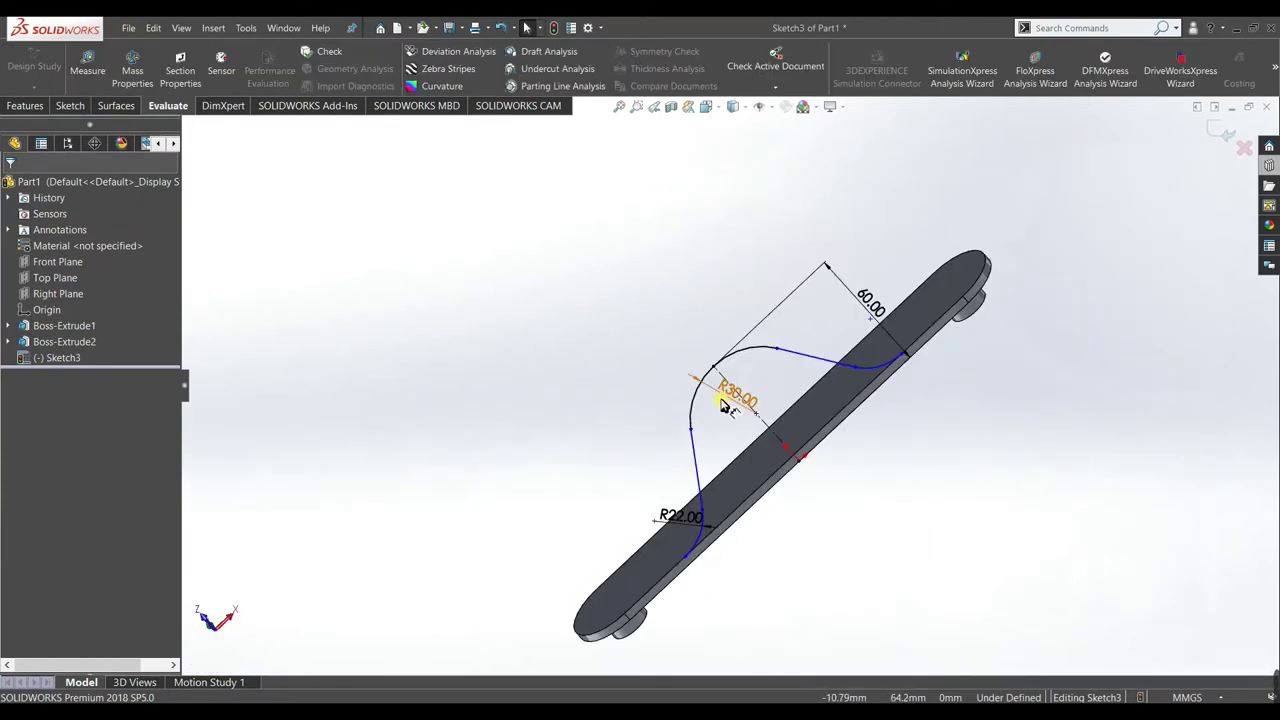
scroll(826, 471, "down", 3)
scroll(828, 497, "down", 2)
mouse_move(846, 413)
middle_mouse_down()
mouse_move(880, 289)
mouse_move(846, 314)
mouse_move(848, 380)
middle_mouse_up()
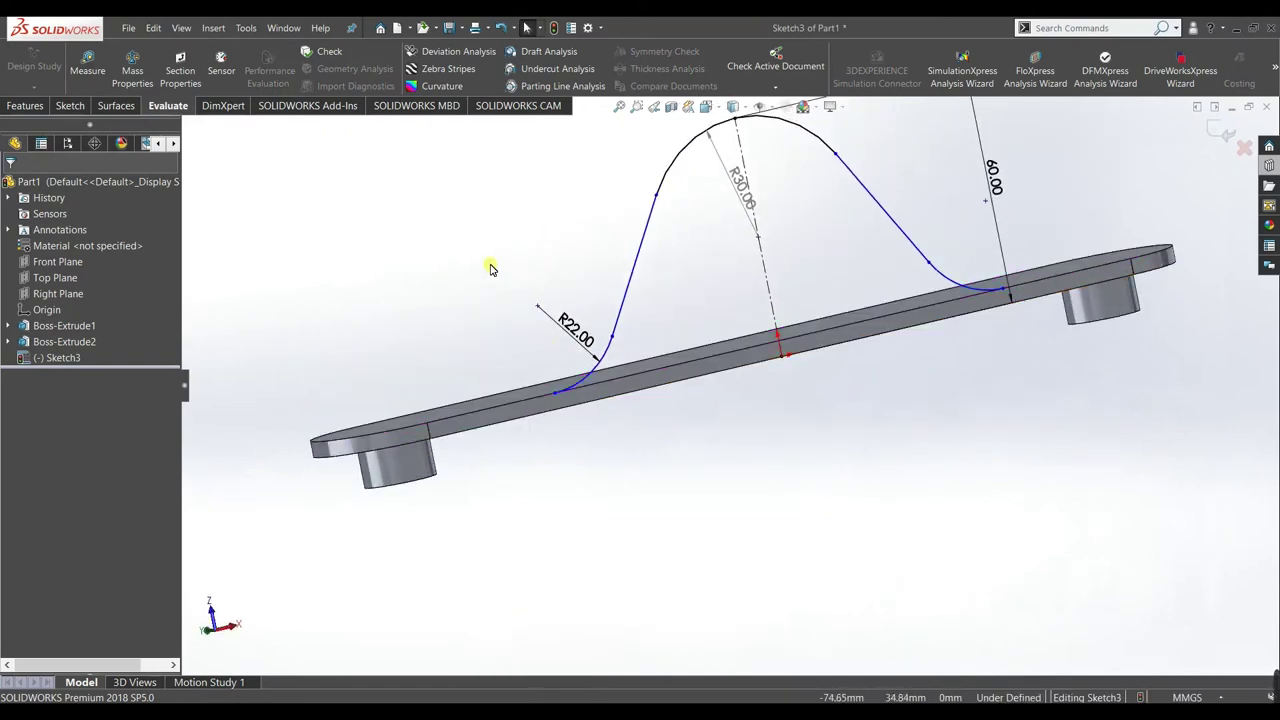
left_click(697, 366)
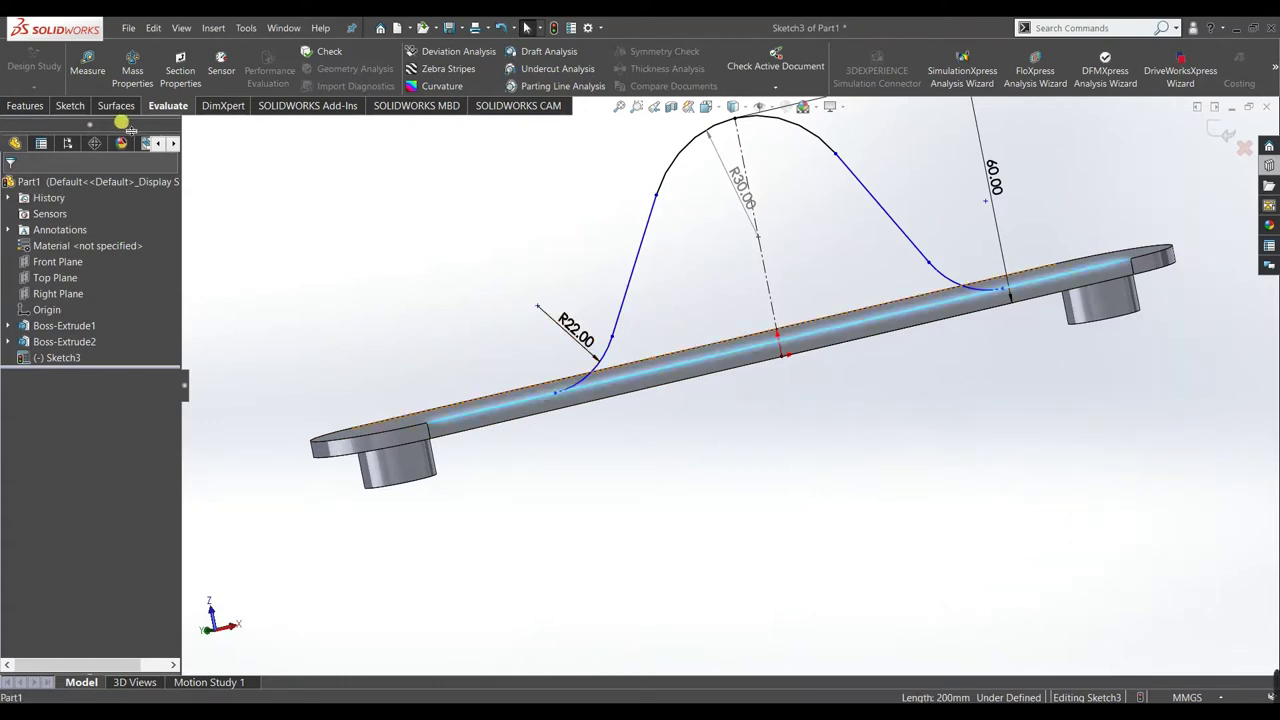
left_click(70, 105)
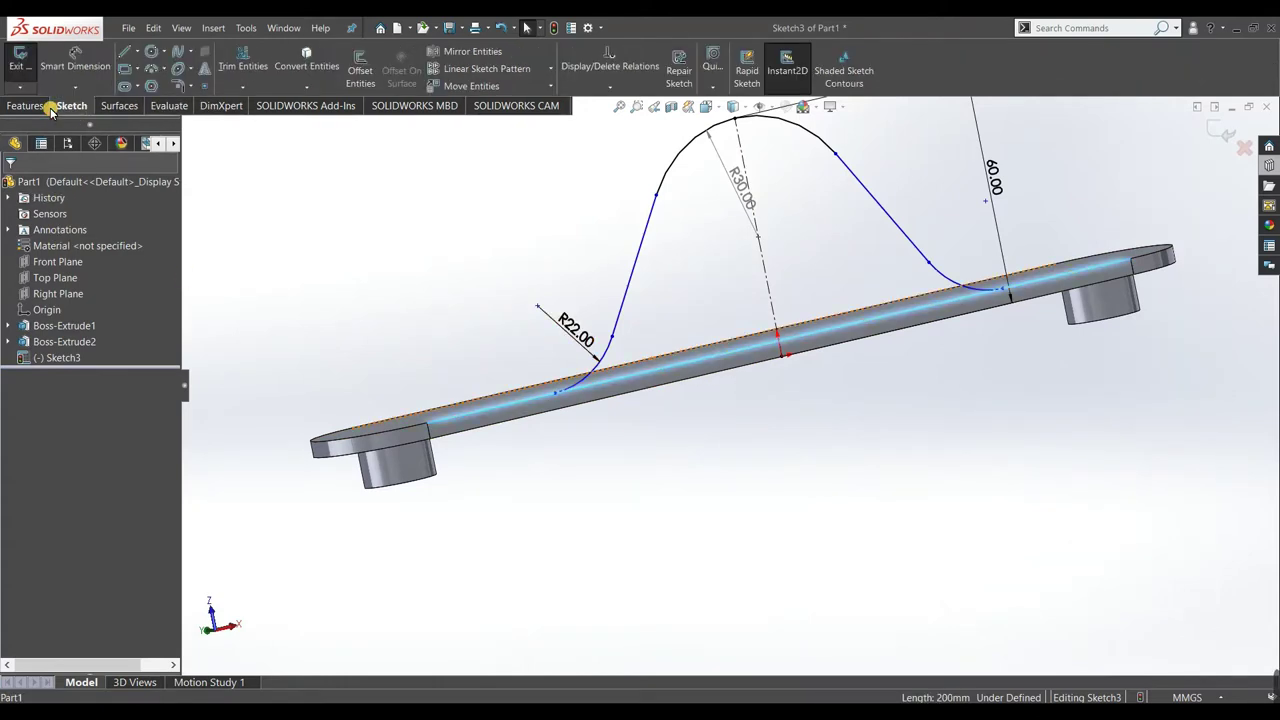
left_click(297, 70)
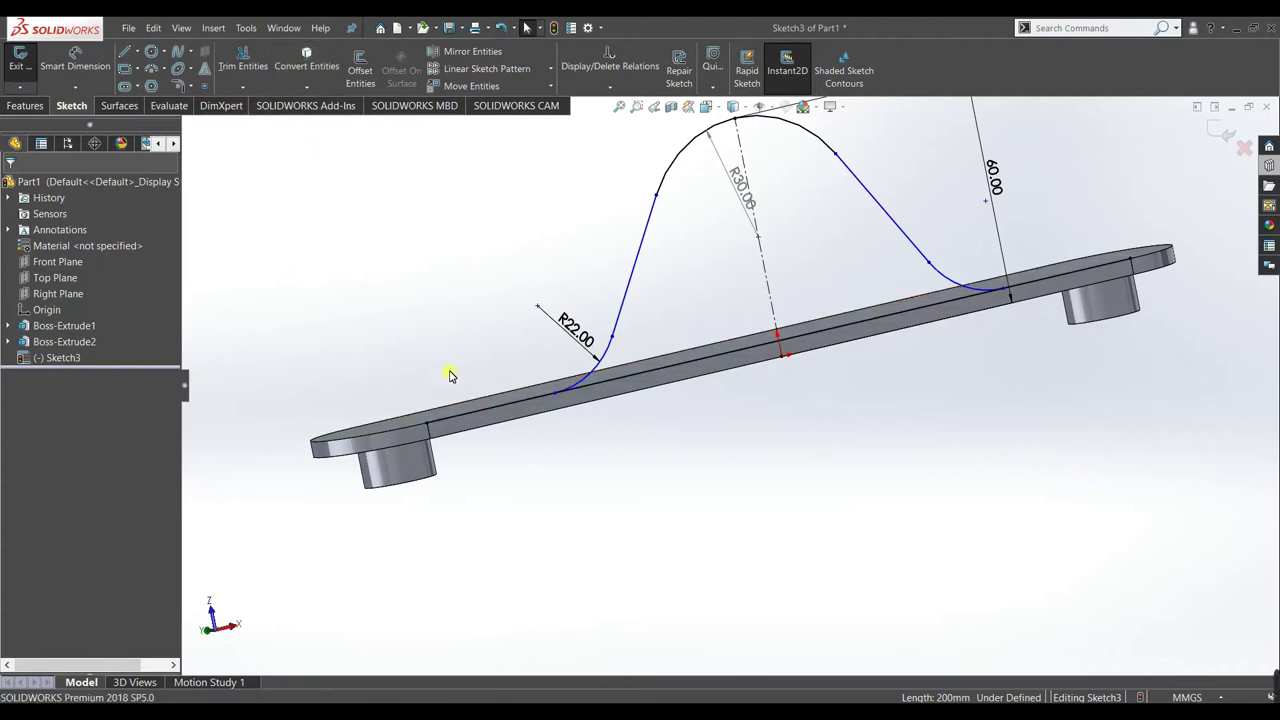
- Trim the converted line's two ends that extend beyond the feet of the small arcs, closing the profile
left_click(252, 62)
mouse_move(444, 278)
left_mouse_down()
mouse_move(486, 334)
mouse_move(510, 490)
mouse_move(547, 479)
left_mouse_up()
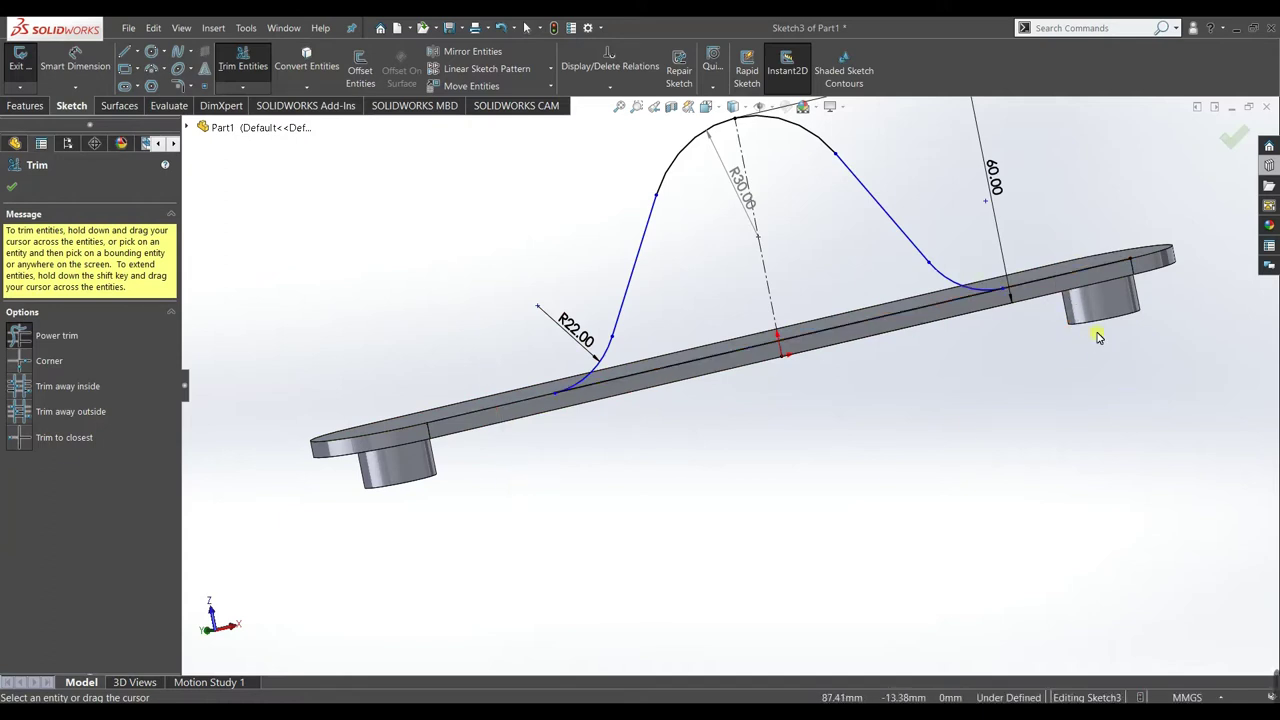
left_click(11, 187)
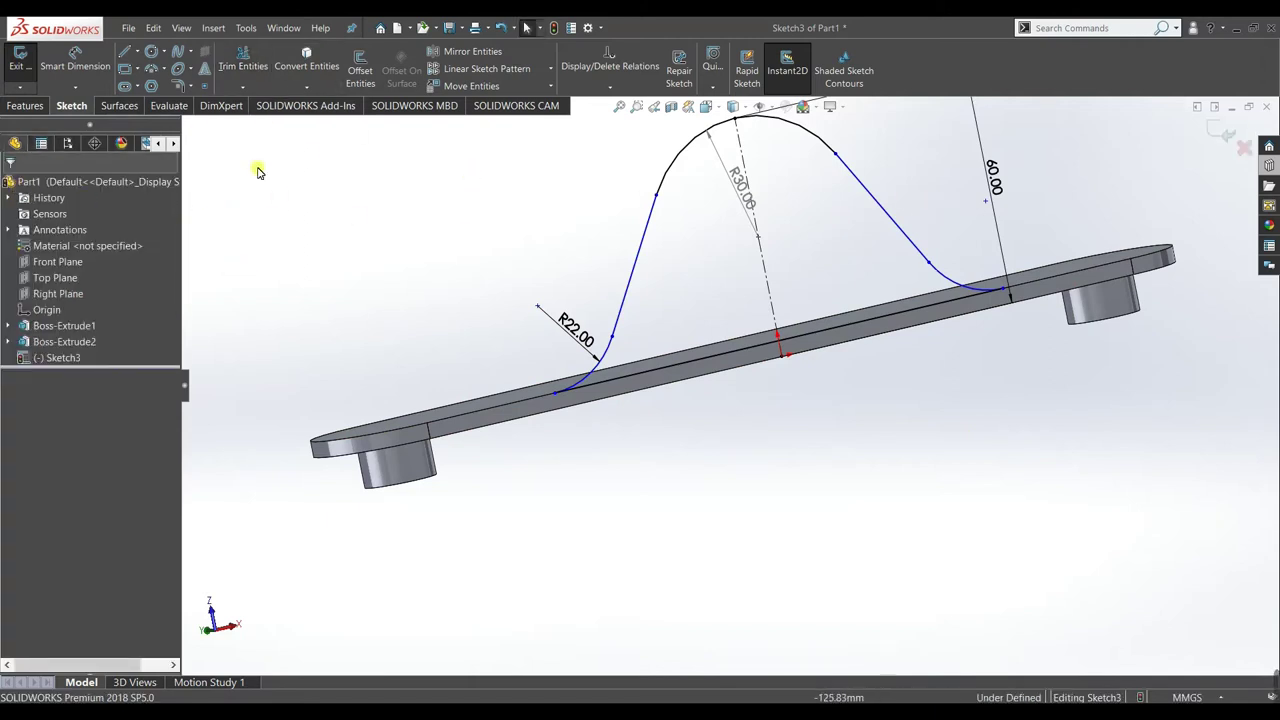
- Extrude the closed bell profile 4 mm blind, with the direction reversed so it goes inward over the plate
left_click(25, 103)
left_click(25, 87)
middle_click_drag(461, 261, 491, 306)
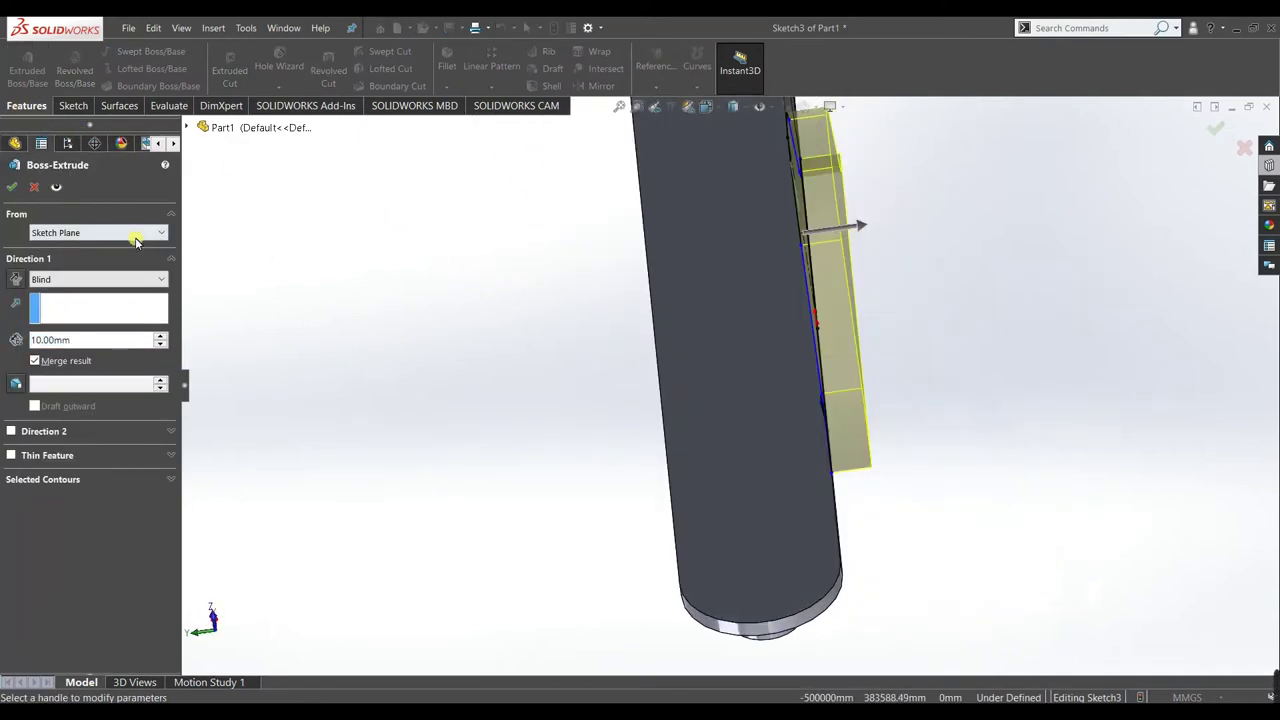
left_click(13, 281)
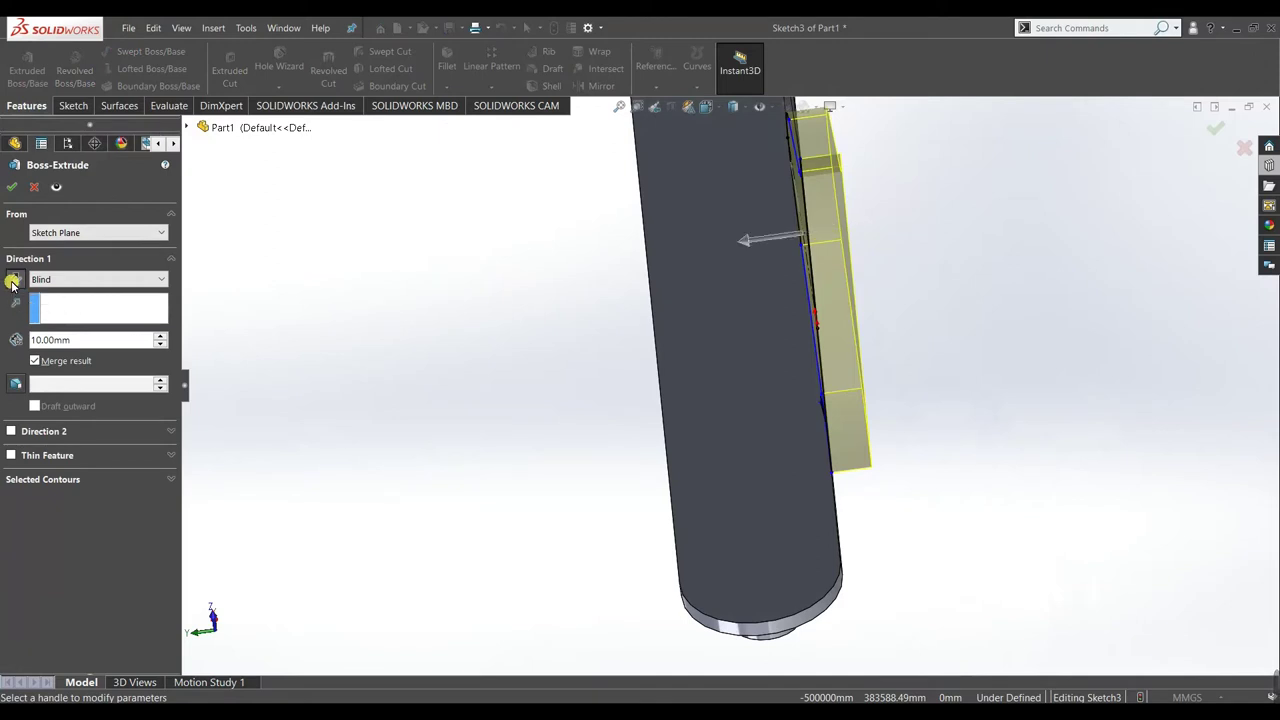
left_click(82, 340)
double_click(58, 341)
type("4")
key("Return")
left_click(21, 189)
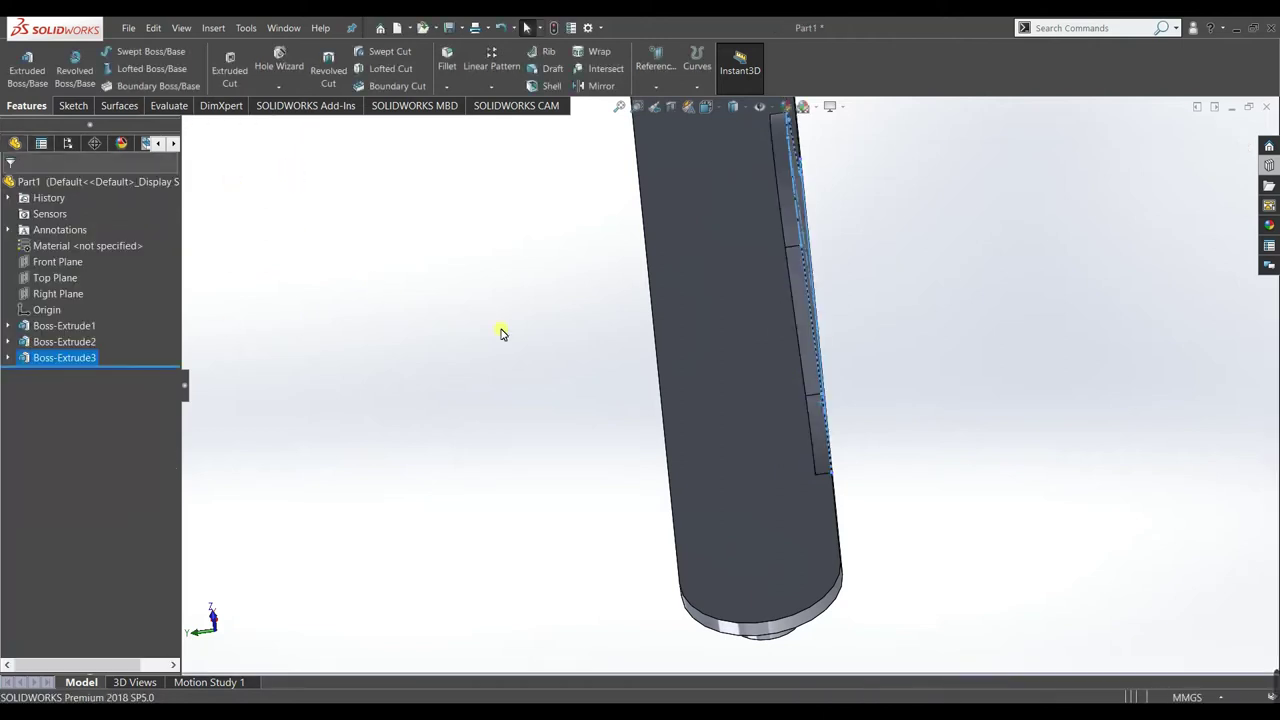
- Reopen the sketch of the bell-shaped extrusion for editing
scroll(629, 343, "up", 3)
middle_click_drag(903, 268, 480, 690)
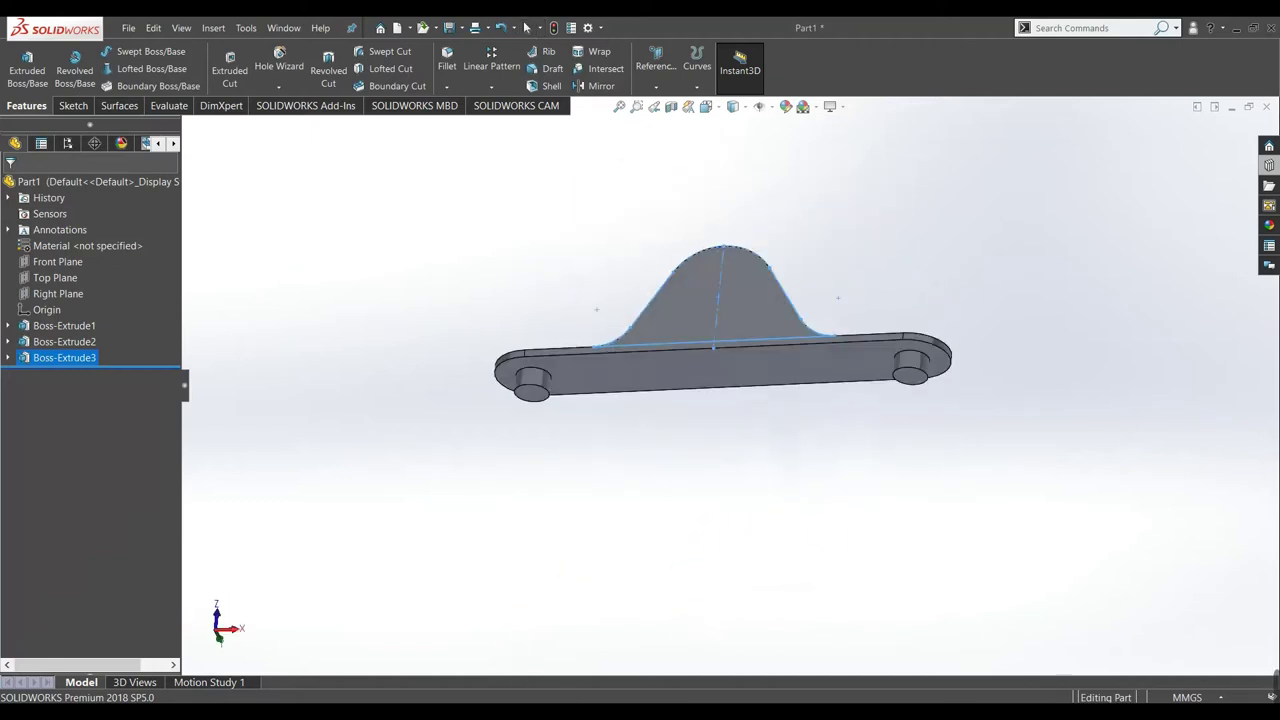
middle_click_drag(741, 310, 743, 349)
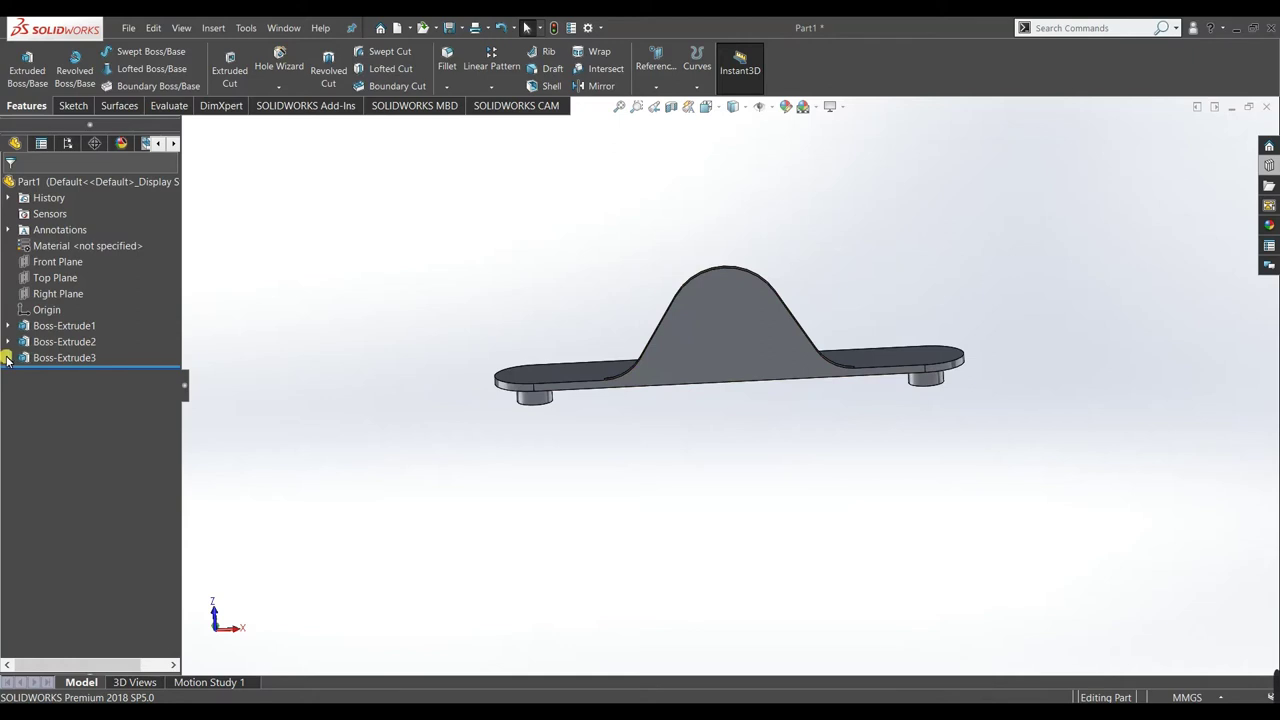
left_click_drag(45, 367, 62, 374)
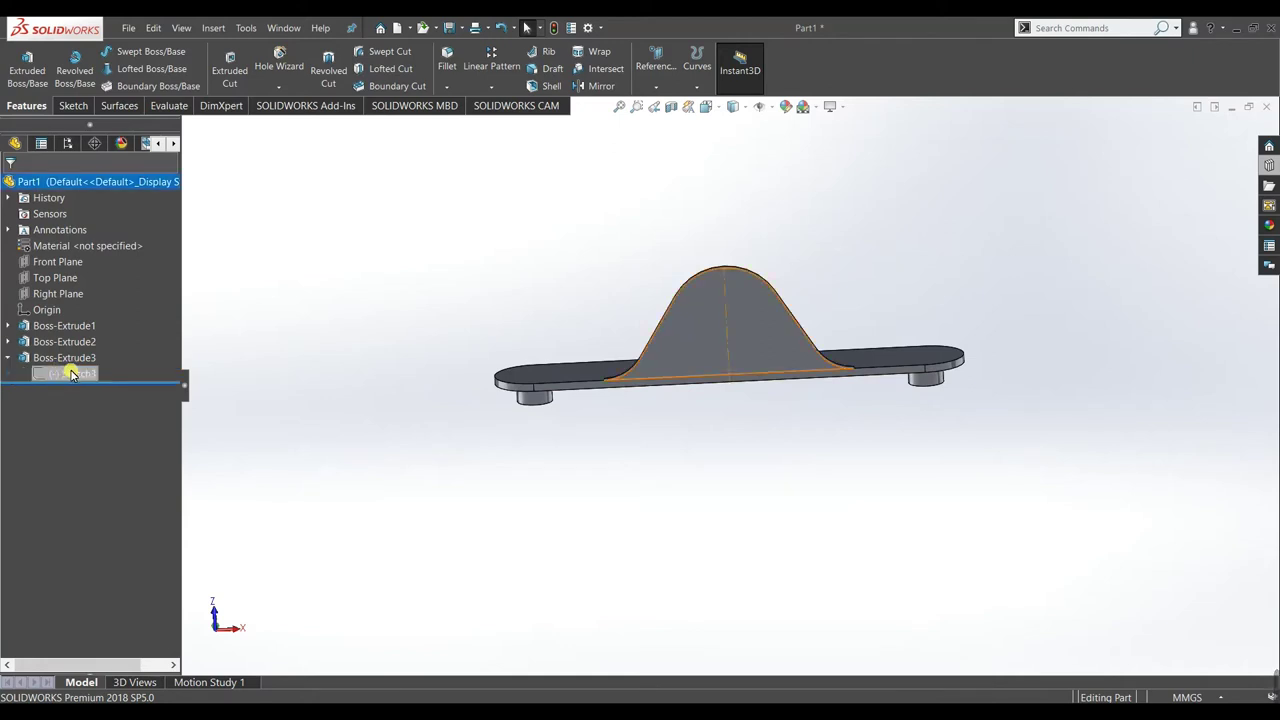
right_click(72, 374)
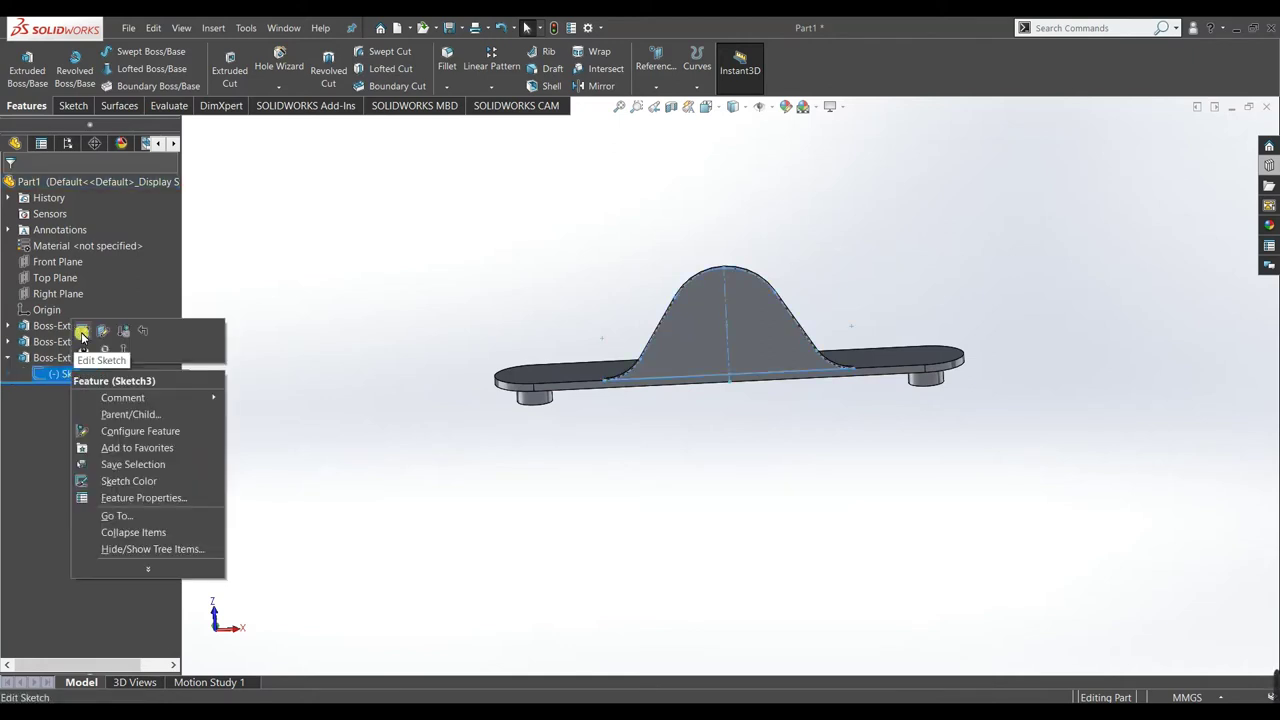
left_click(79, 334)
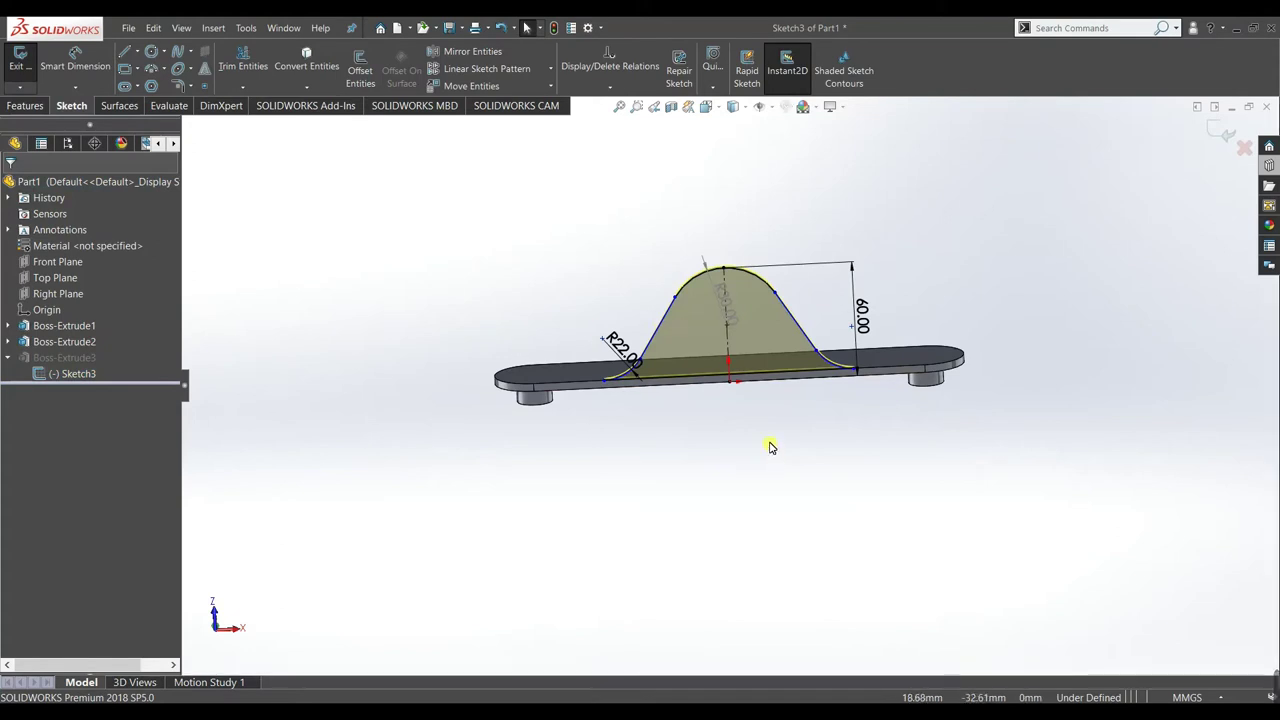
key("space")
left_click(520, 503)
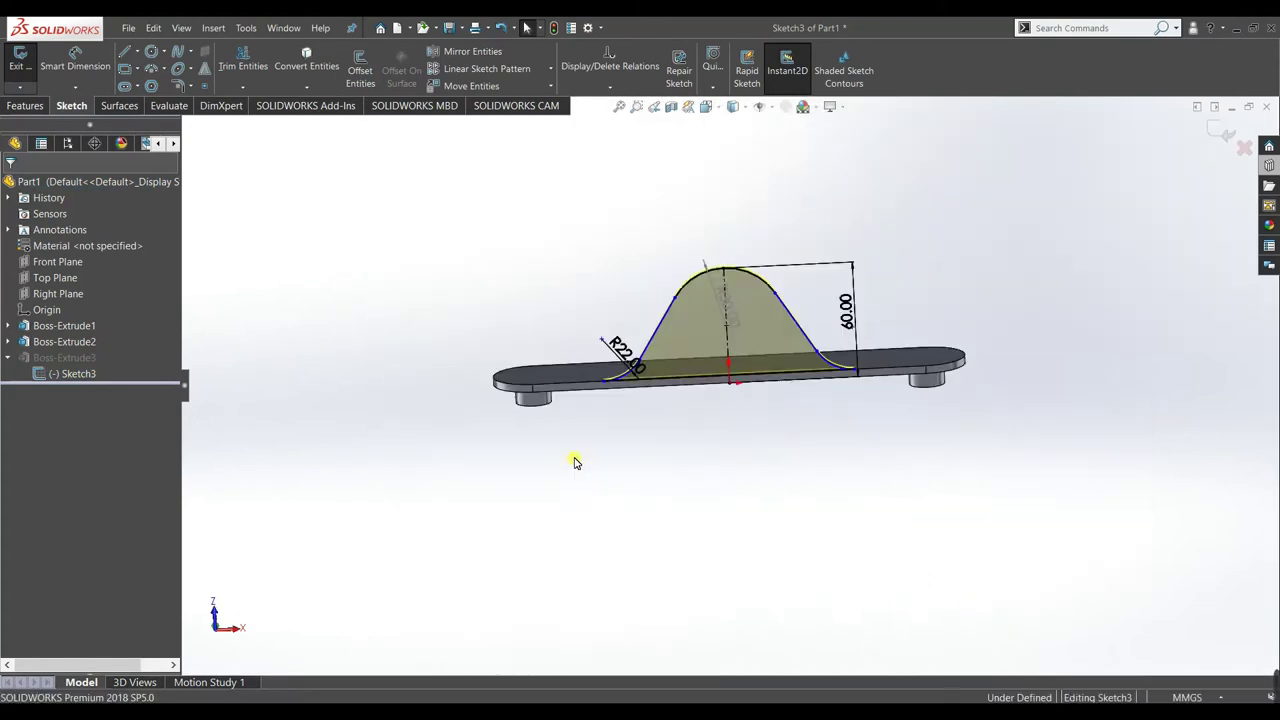
- Sketch a circle about 5.3 mm in diameter centred on the vertical construction line, in the upper part of the bell profile
left_click(150, 55)
scroll(720, 335, "down", 3)
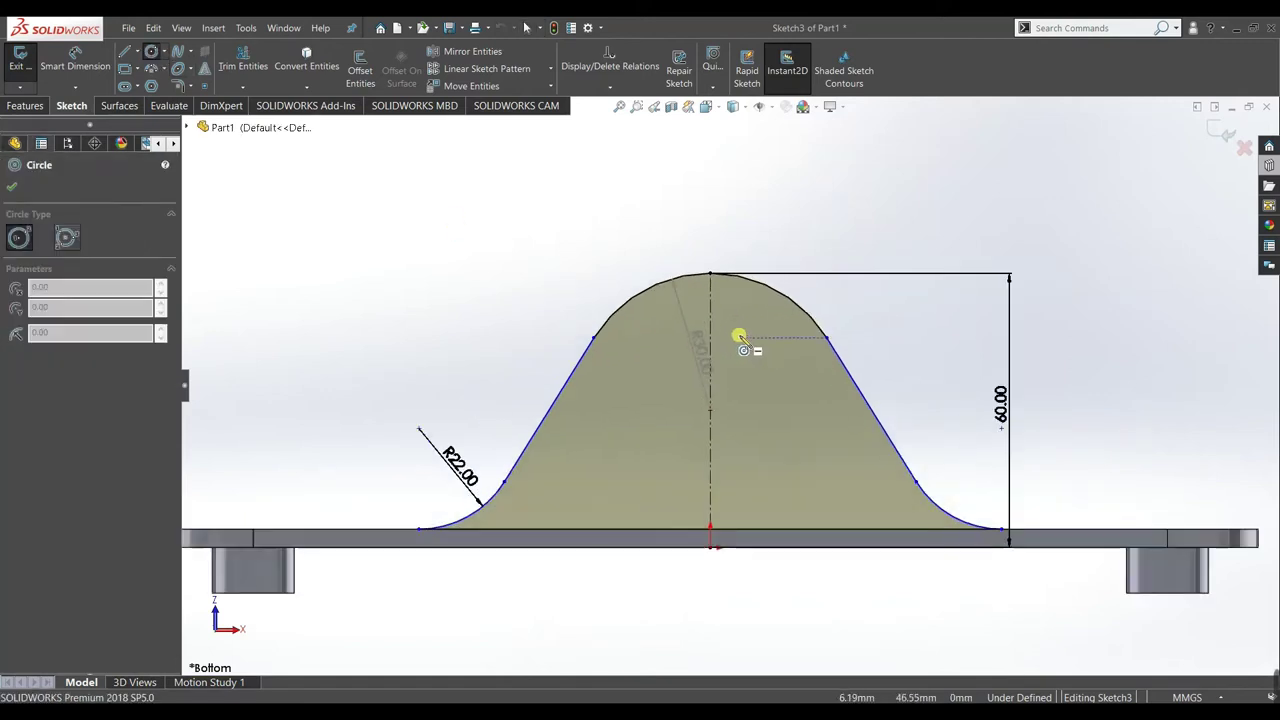
scroll(738, 336, "down", 2)
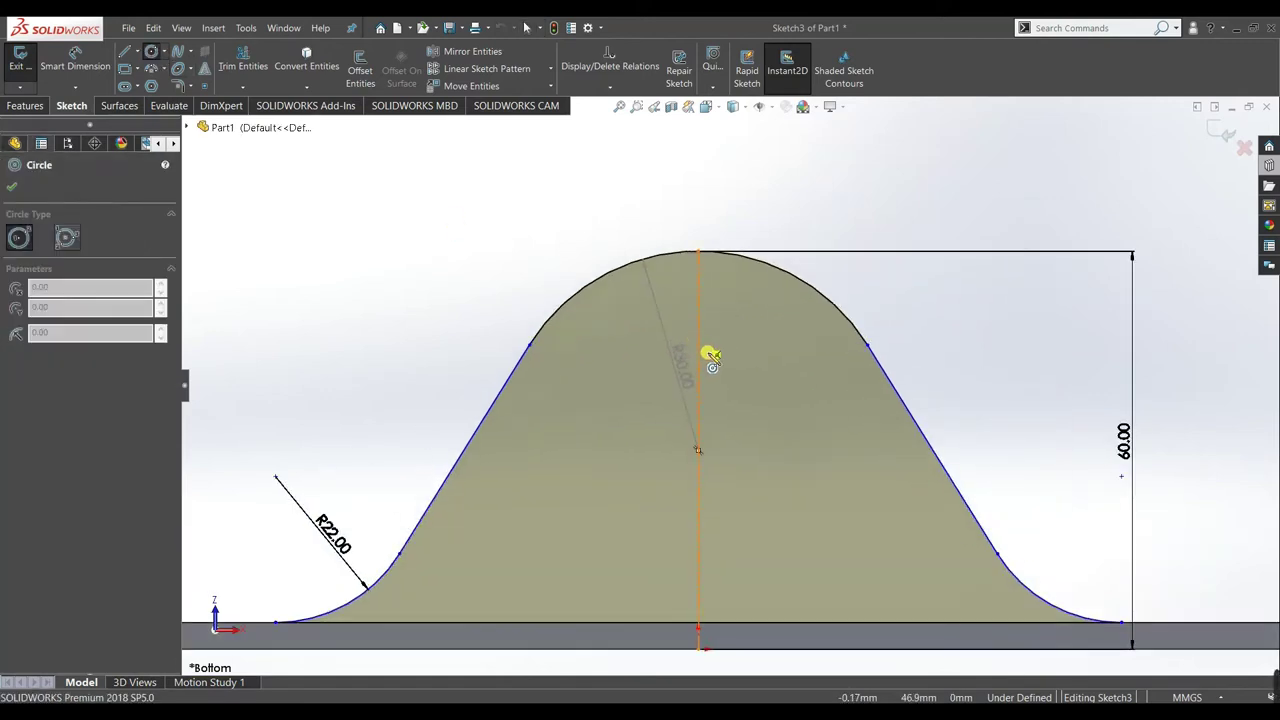
left_click(698, 338)
left_click(52, 75)
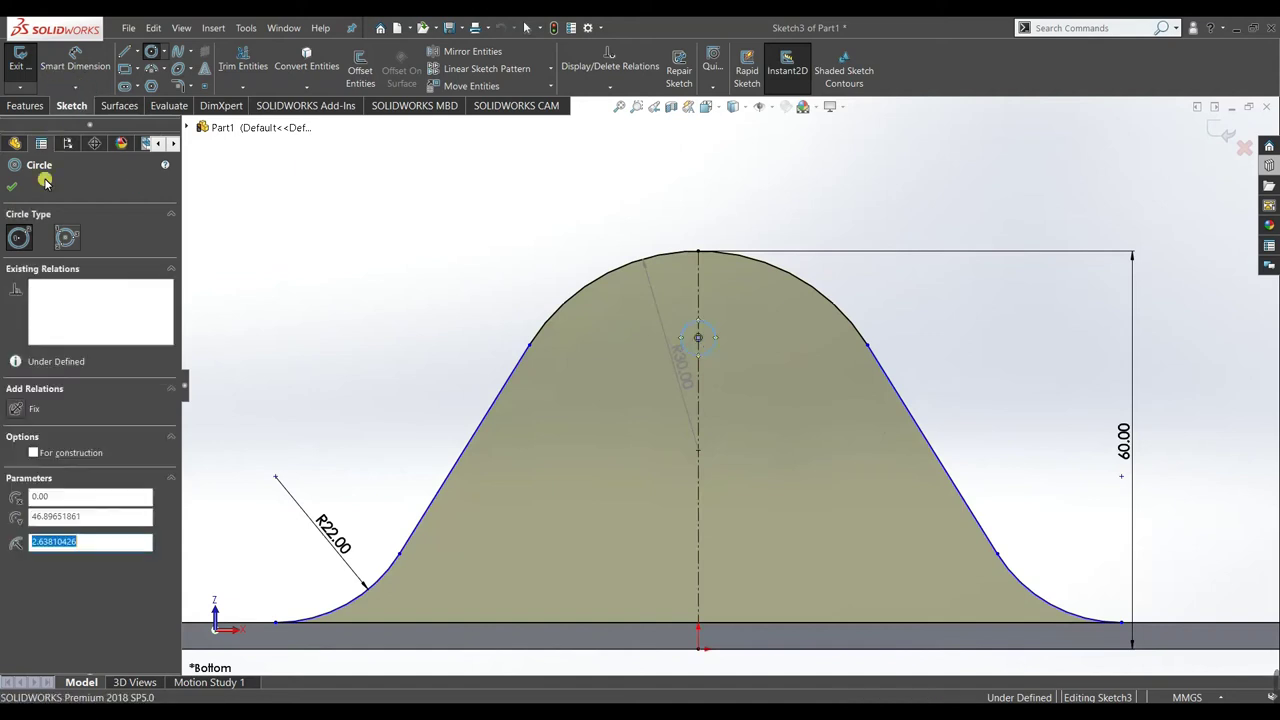
key("Escape")
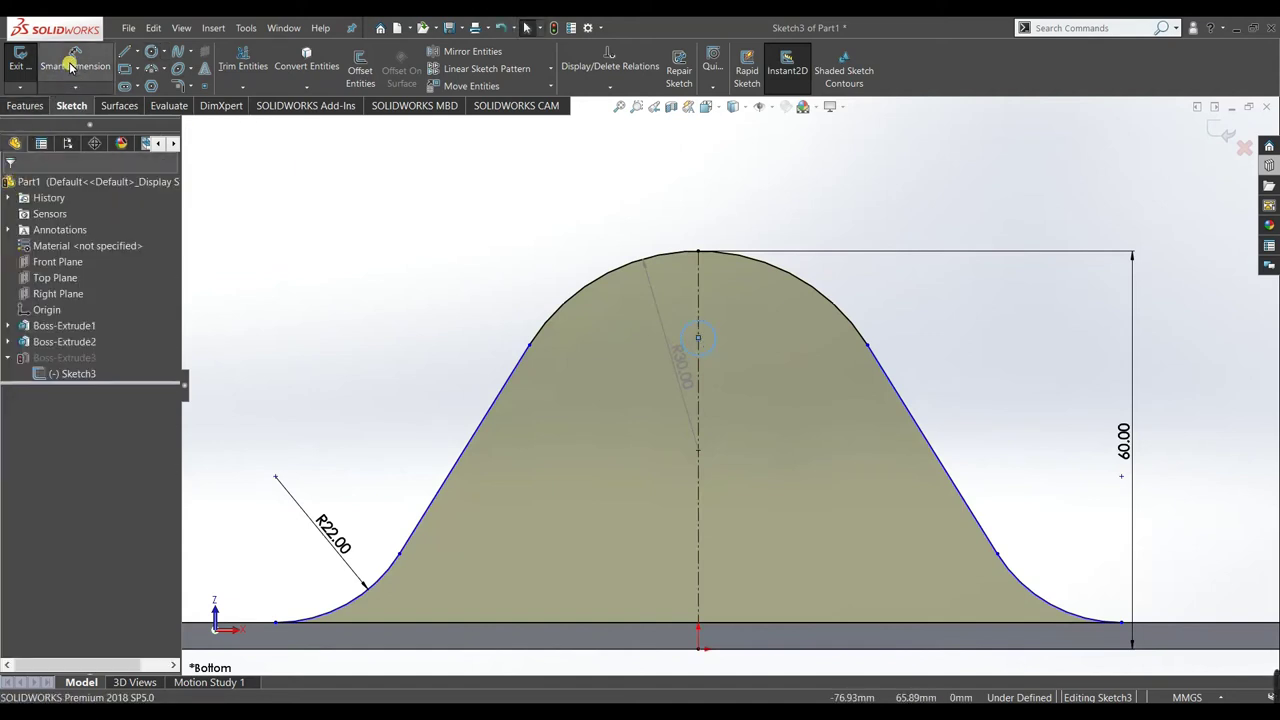
- Set the small circle's diameter to 4 mm
left_click(75, 62)
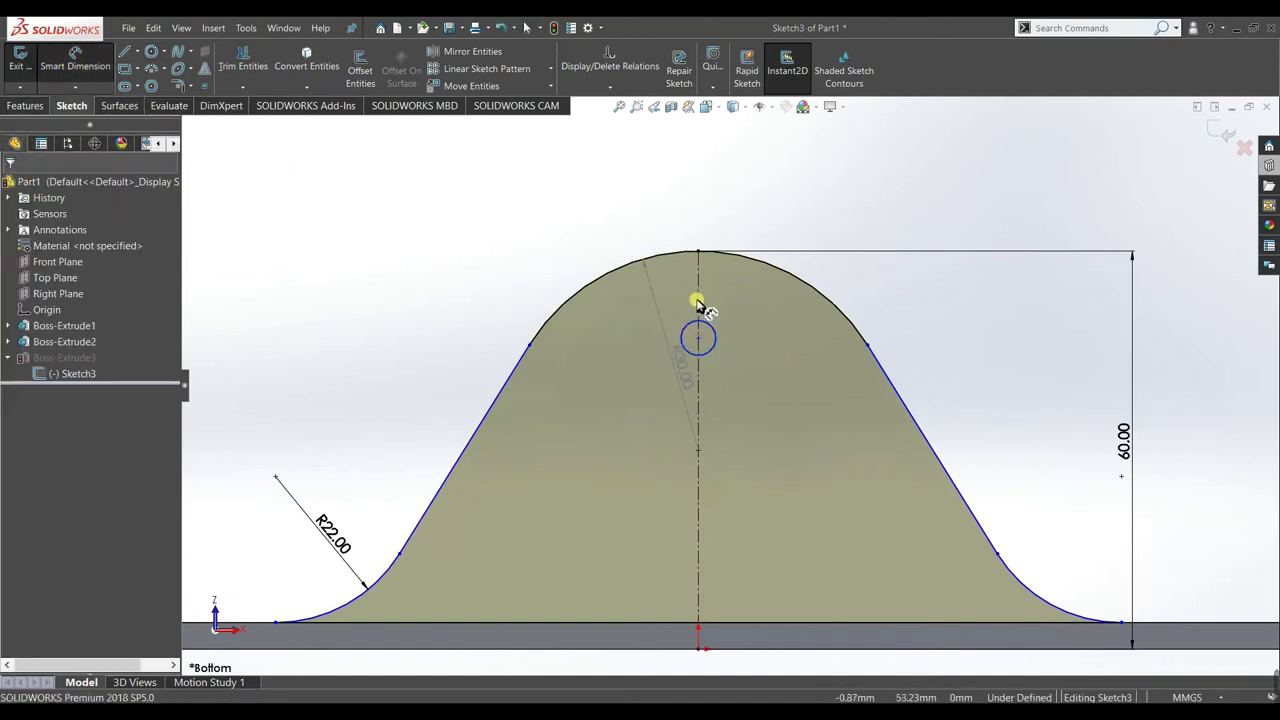
left_click(749, 343)
left_click(749, 347)
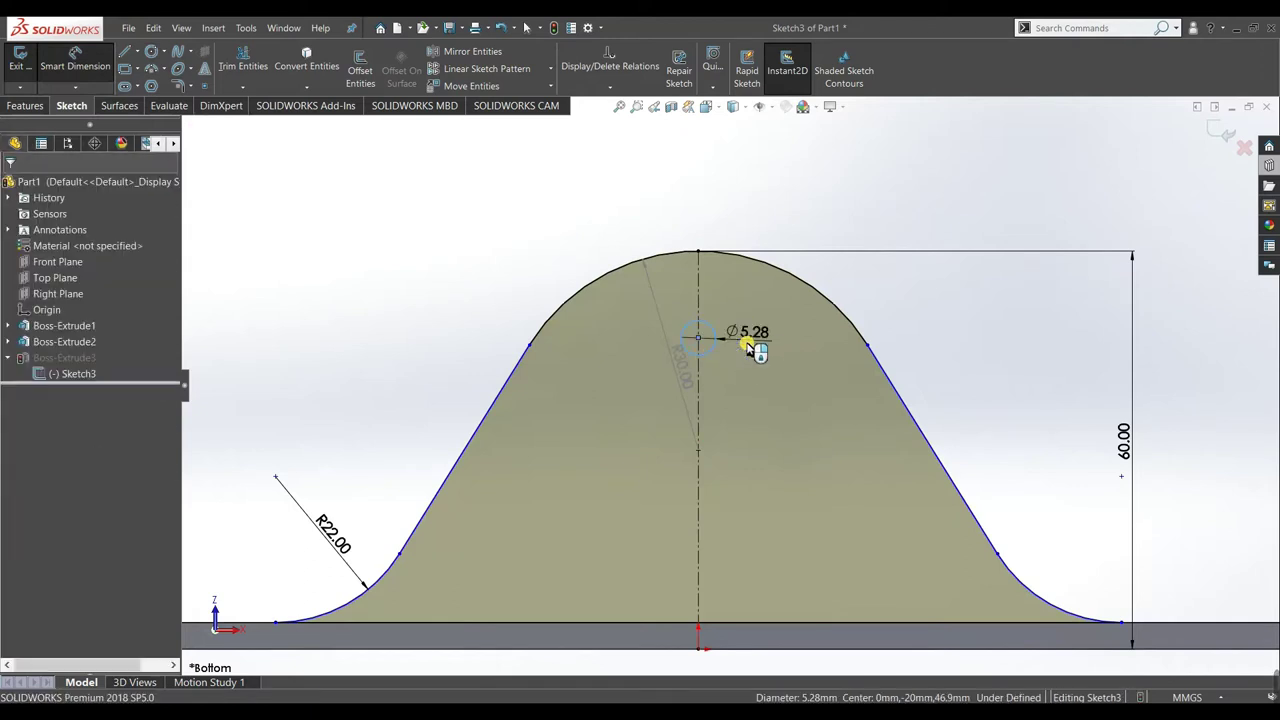
type("4")
key("Return")
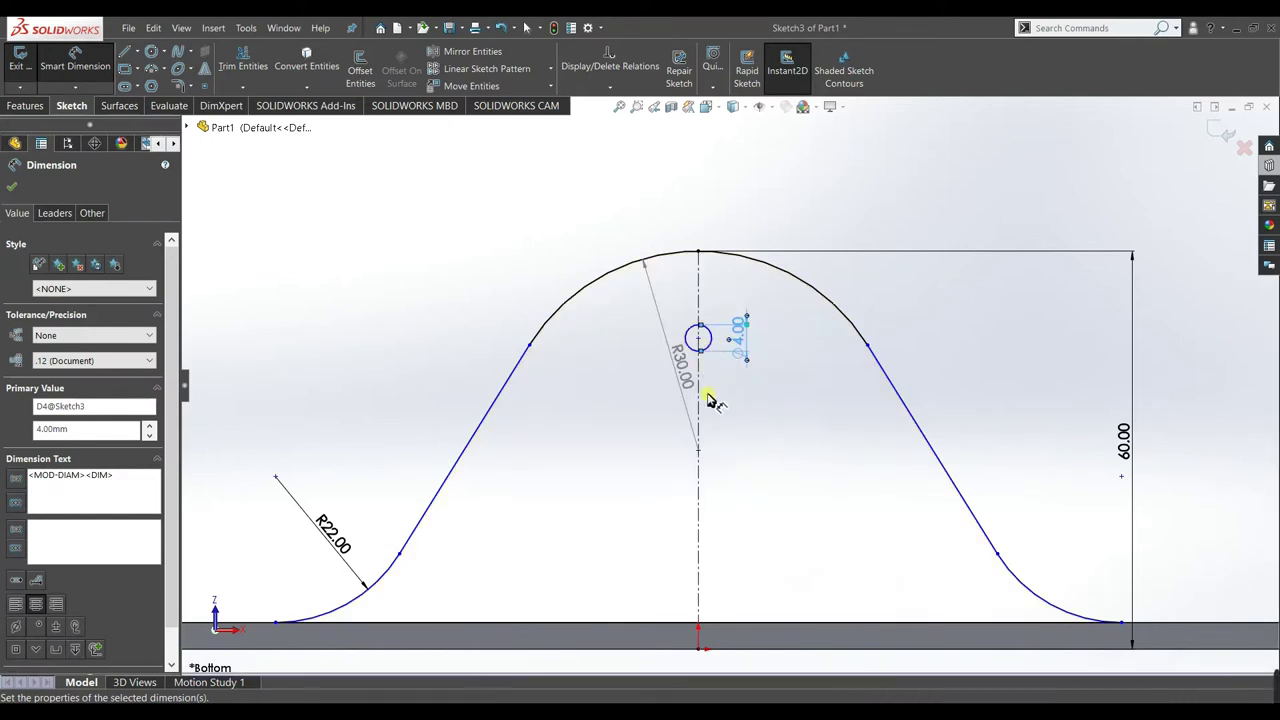
- Dimension the height of the circle's centre above the origin and try to set it to 45 mm
scroll(757, 457, "up", 3)
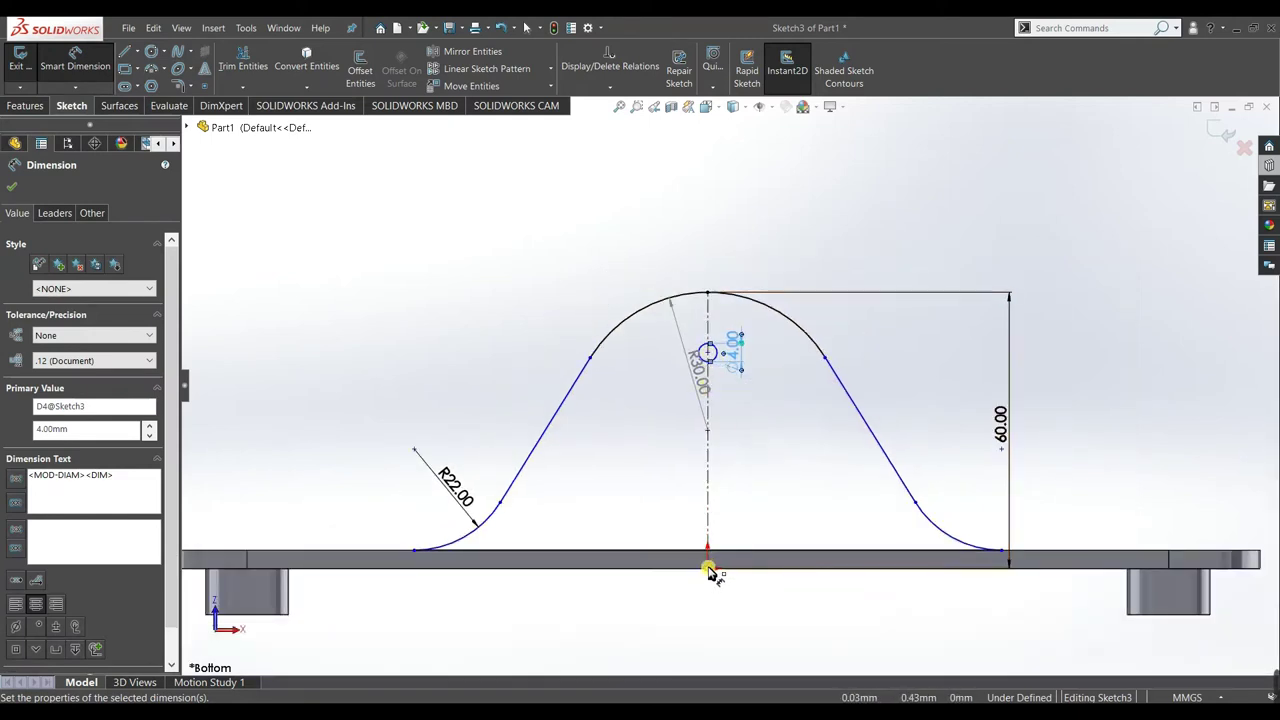
left_click(707, 353)
scroll(712, 360, "down", 3)
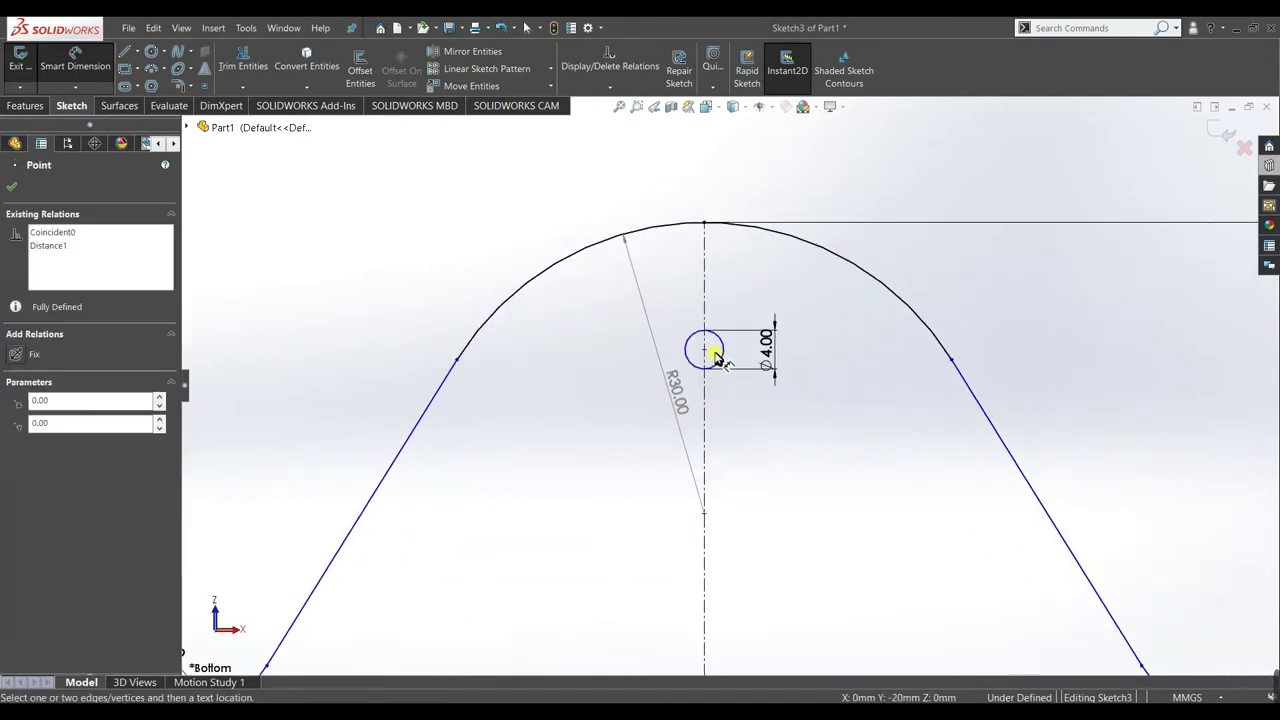
mouse_move(705, 355)
left_mouse_down()
mouse_move(780, 366)
mouse_move(889, 509)
mouse_move(1088, 503)
left_mouse_up()
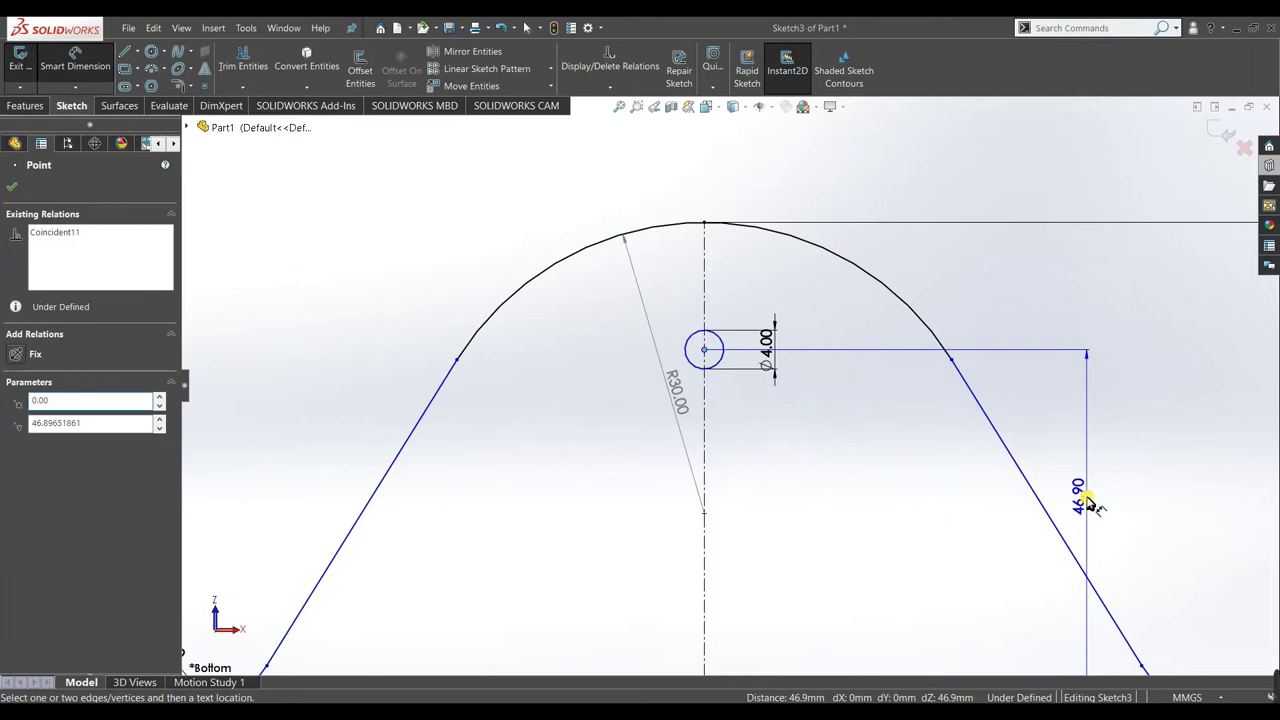
left_click(1088, 503)
type("45")
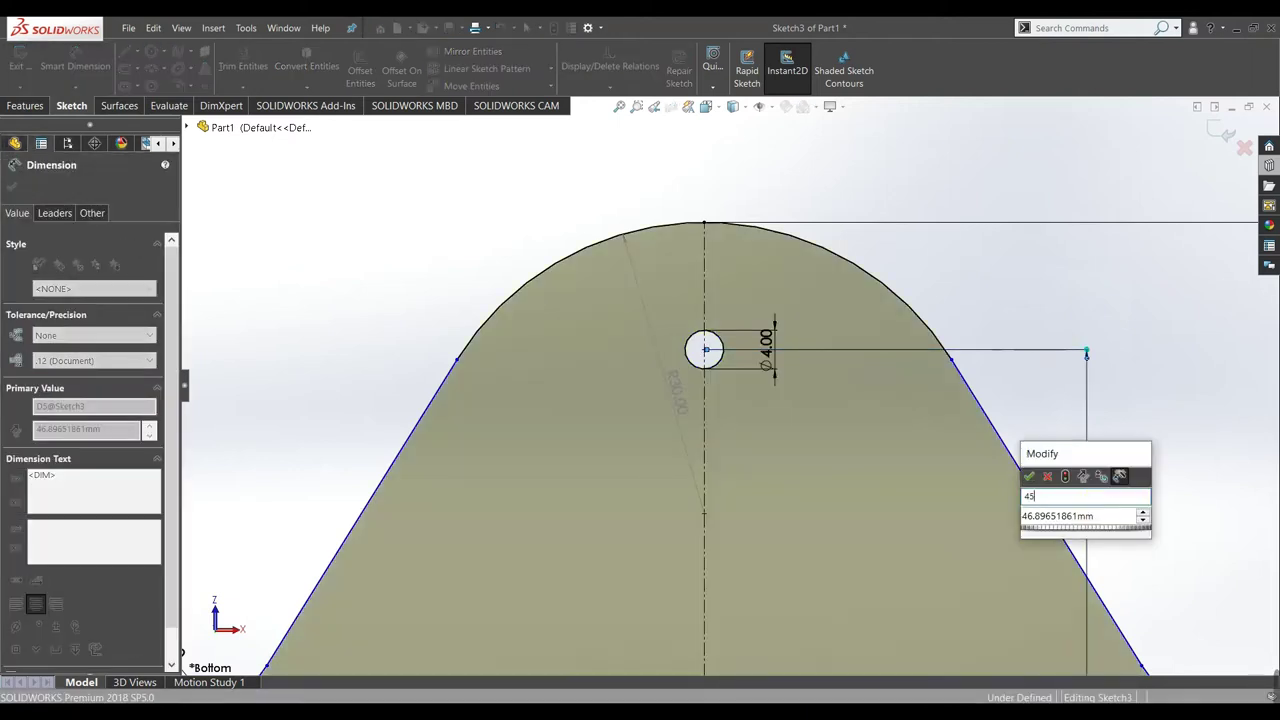
left_click(1031, 479)
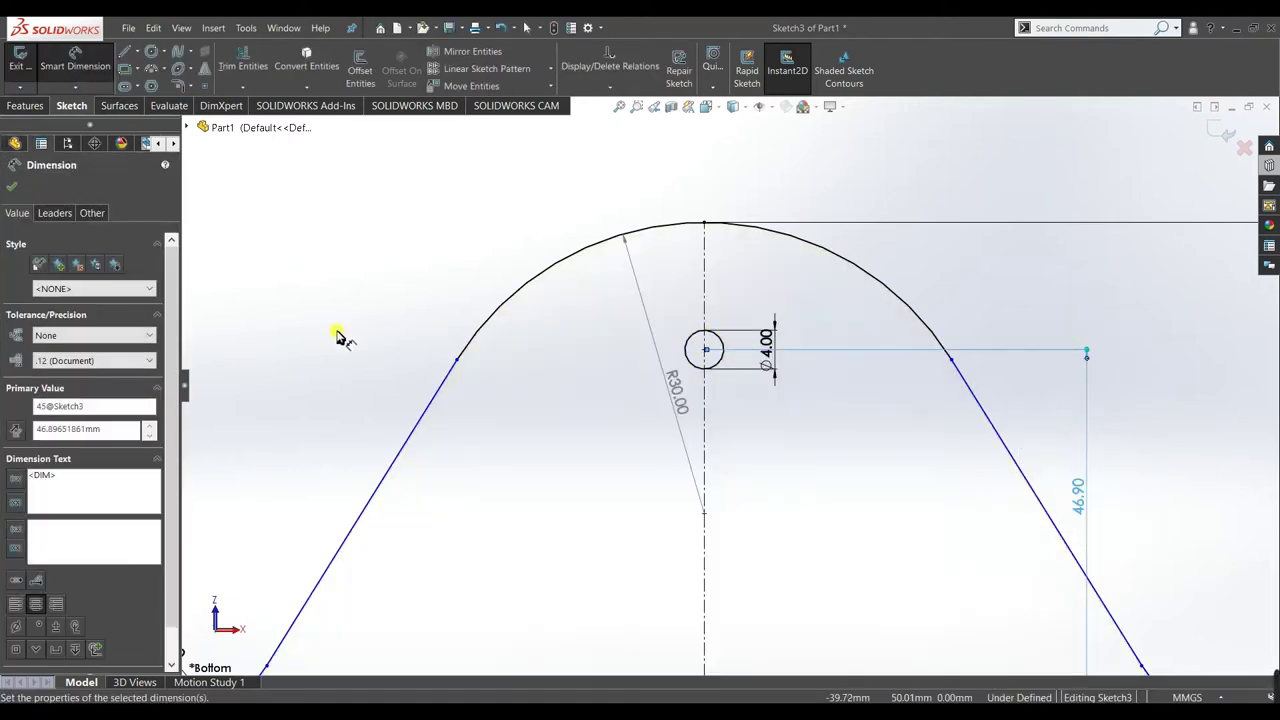
- Set the height of the small circle's centre above the origin to 45 mm and exit the bell profile sketch
scroll(712, 435, "up", 5)
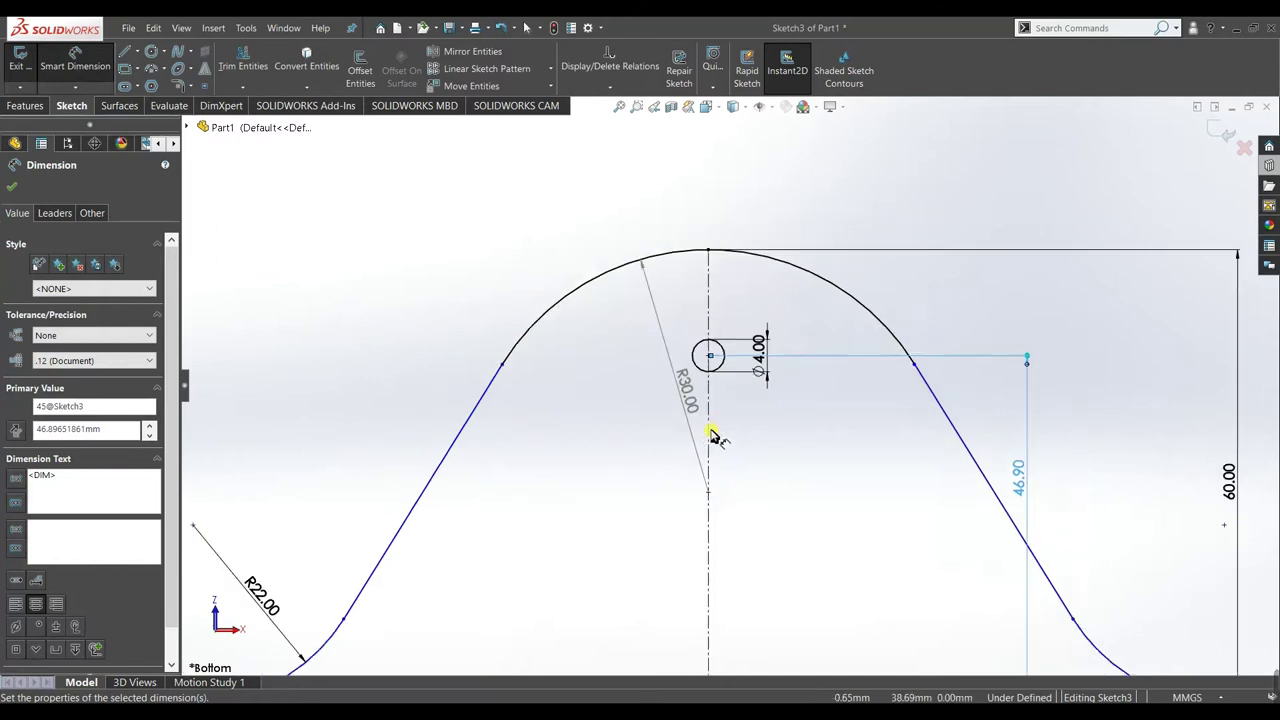
left_click(13, 190)
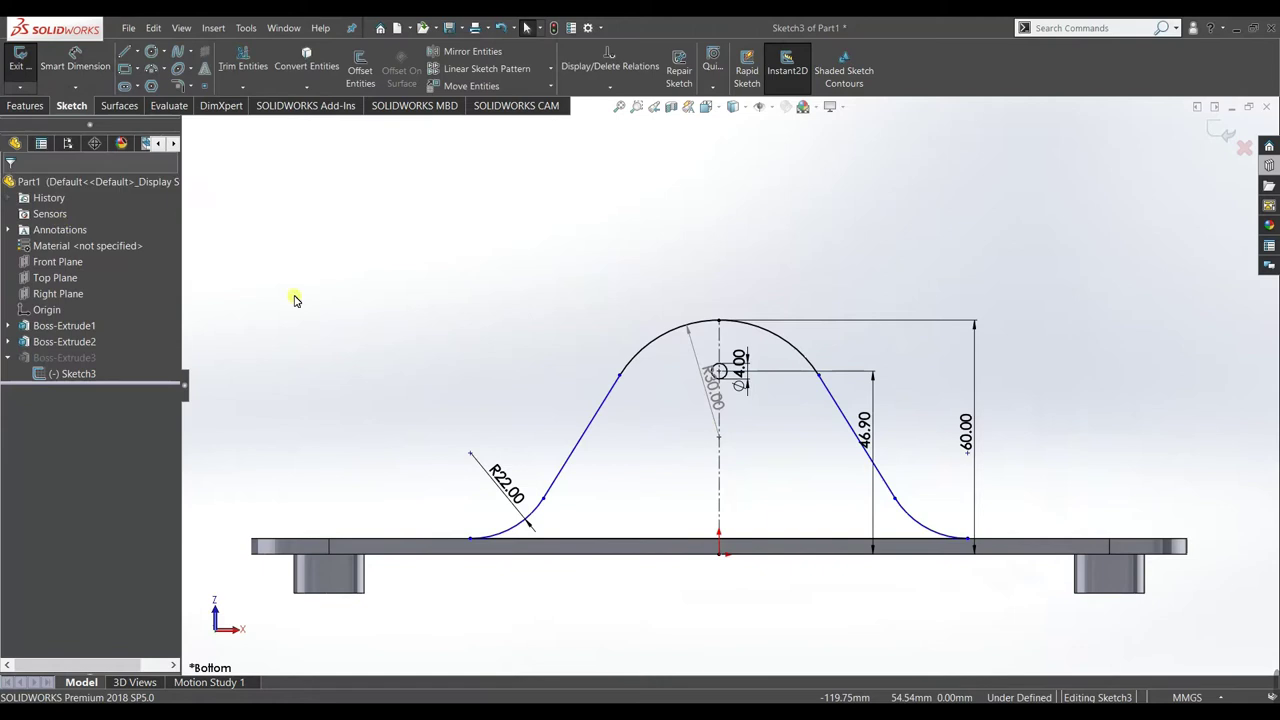
scroll(862, 432, "down", 2)
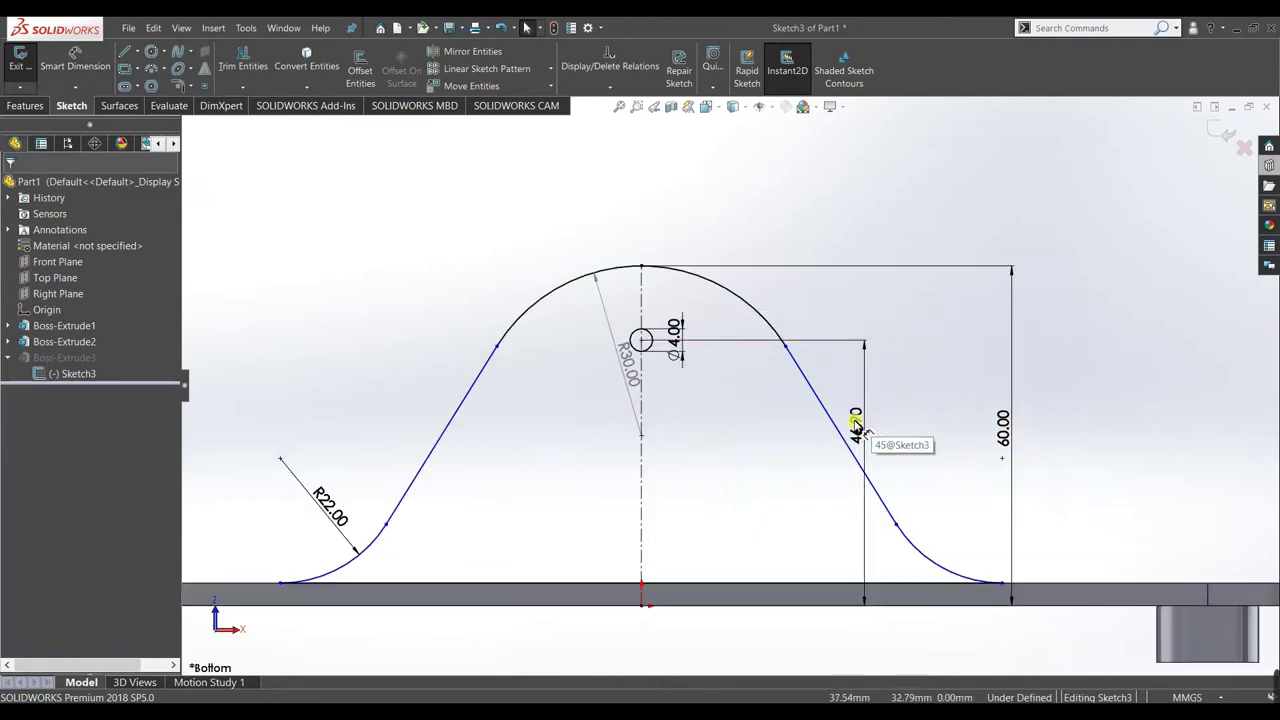
left_click(856, 425)
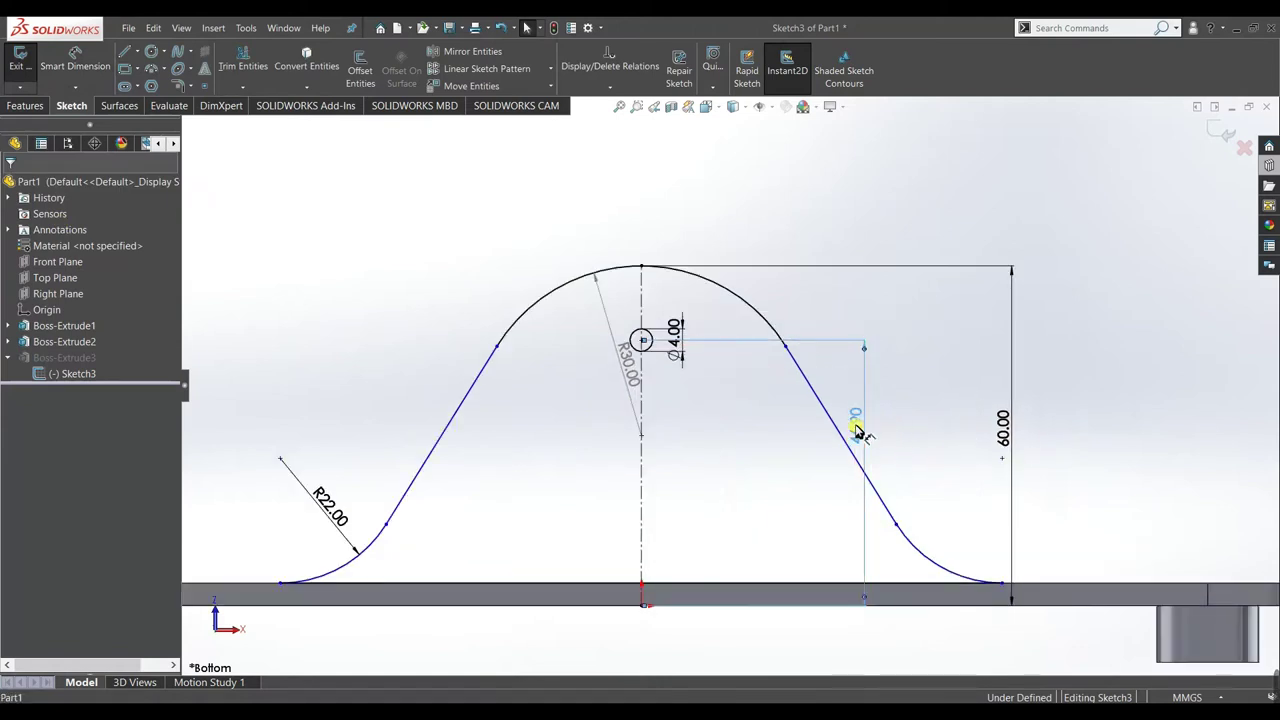
double_click(858, 428)
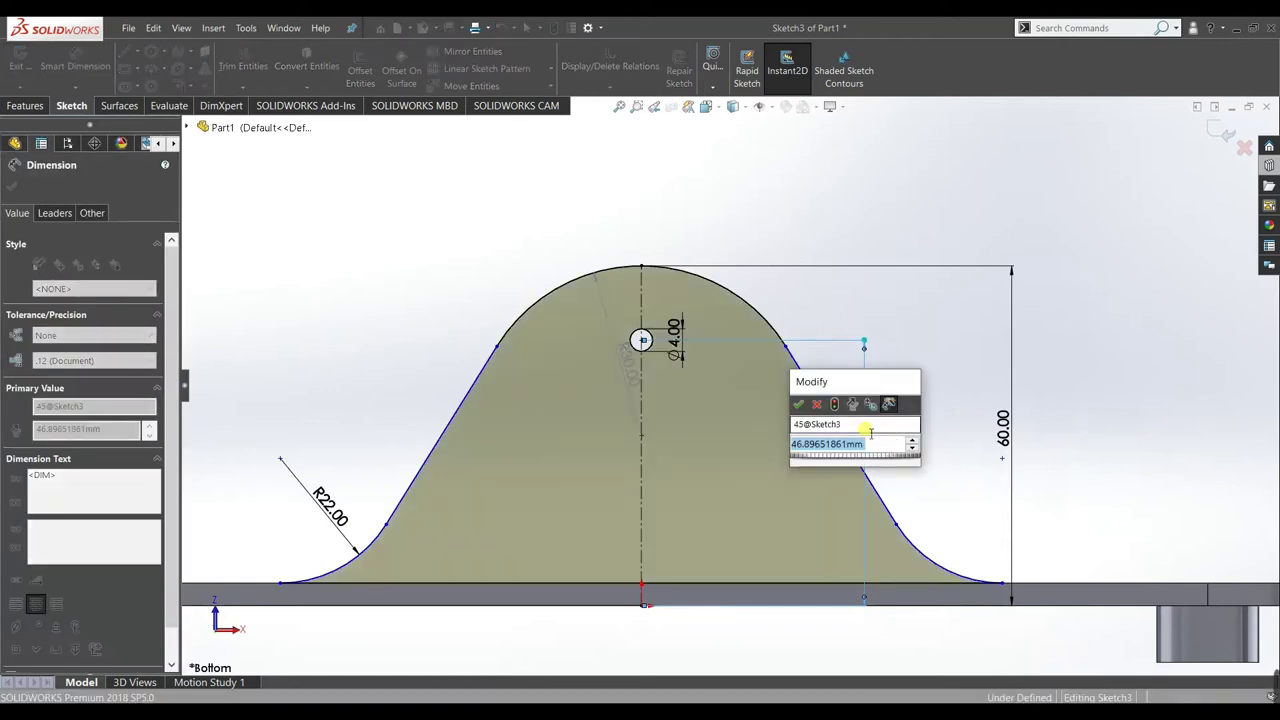
type("45")
key("Return")
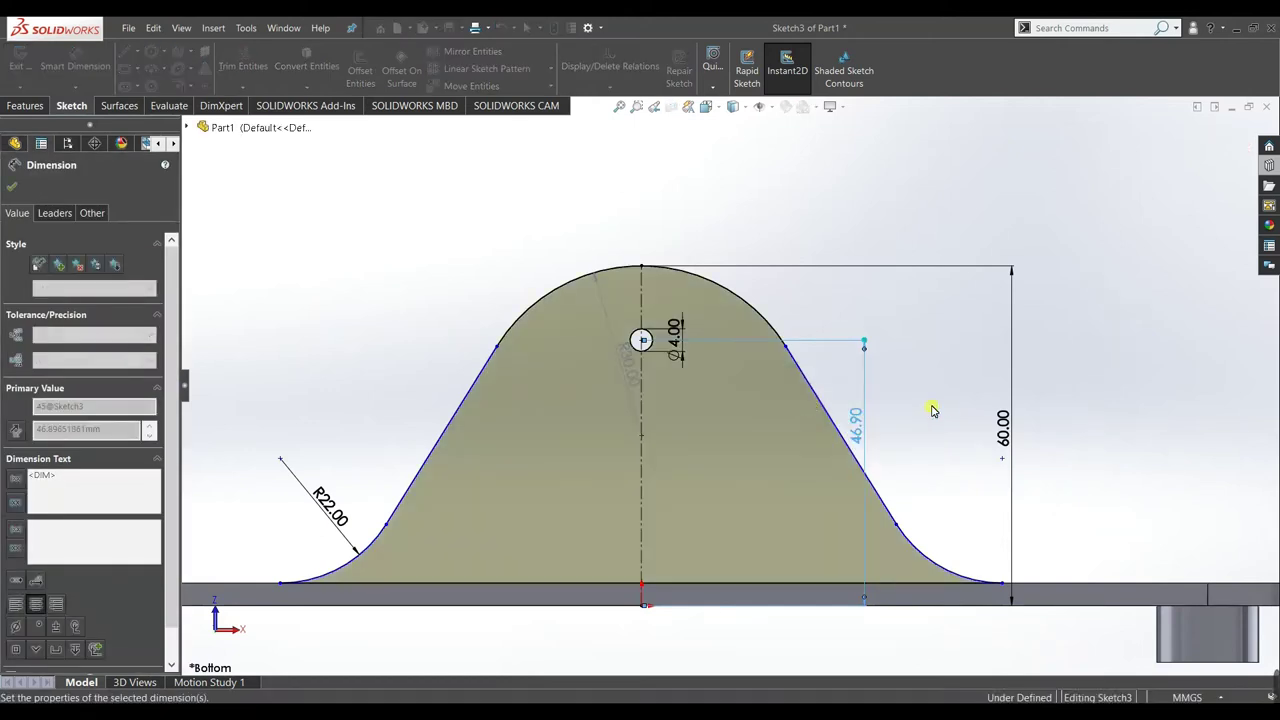
left_click(11, 186)
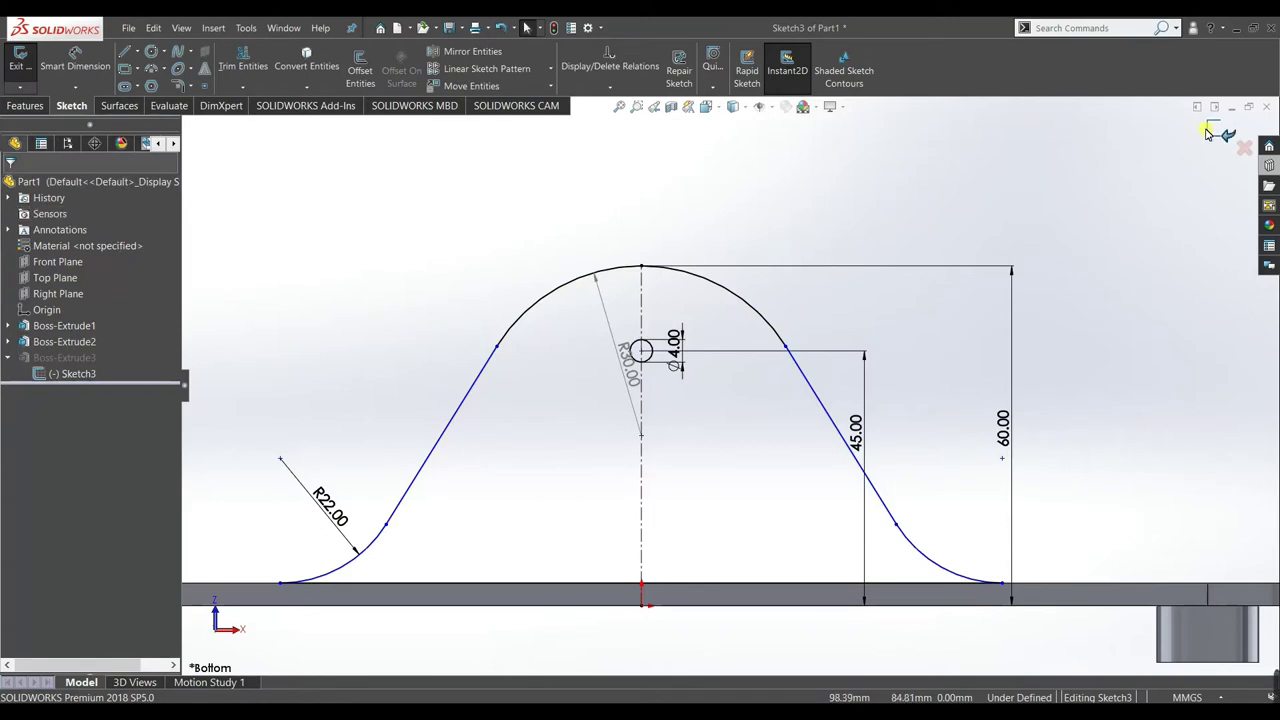
key("ctrl+b")
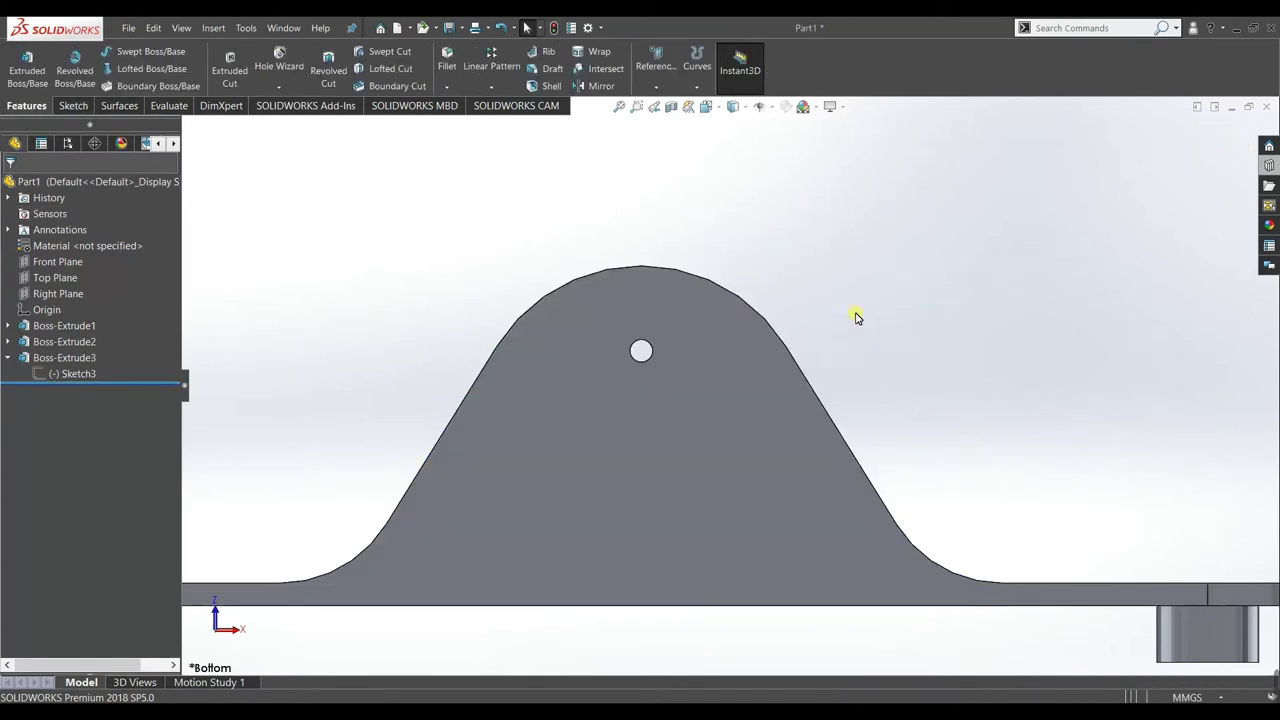
- Start a new sketch on the upper face of the slot-shaped plate, viewed straight on
key("f")
middle_click_drag(886, 375, 1000, 551)
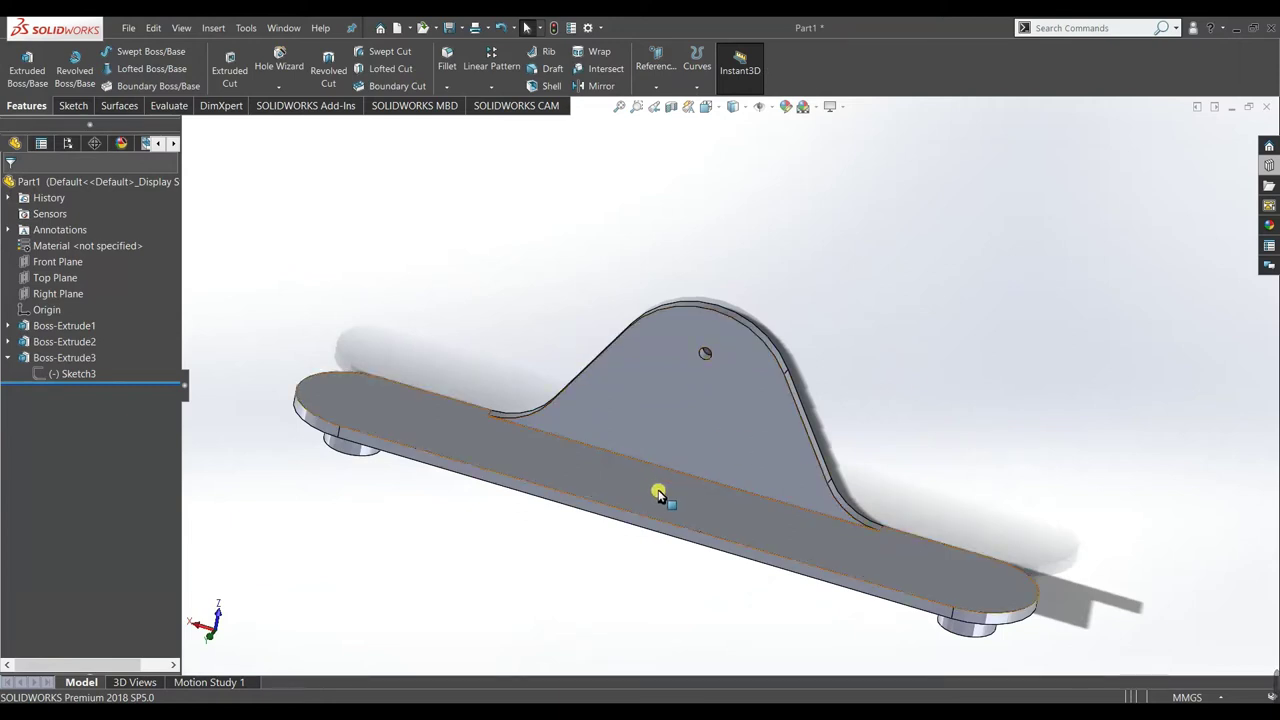
key("space")
left_click(607, 373)
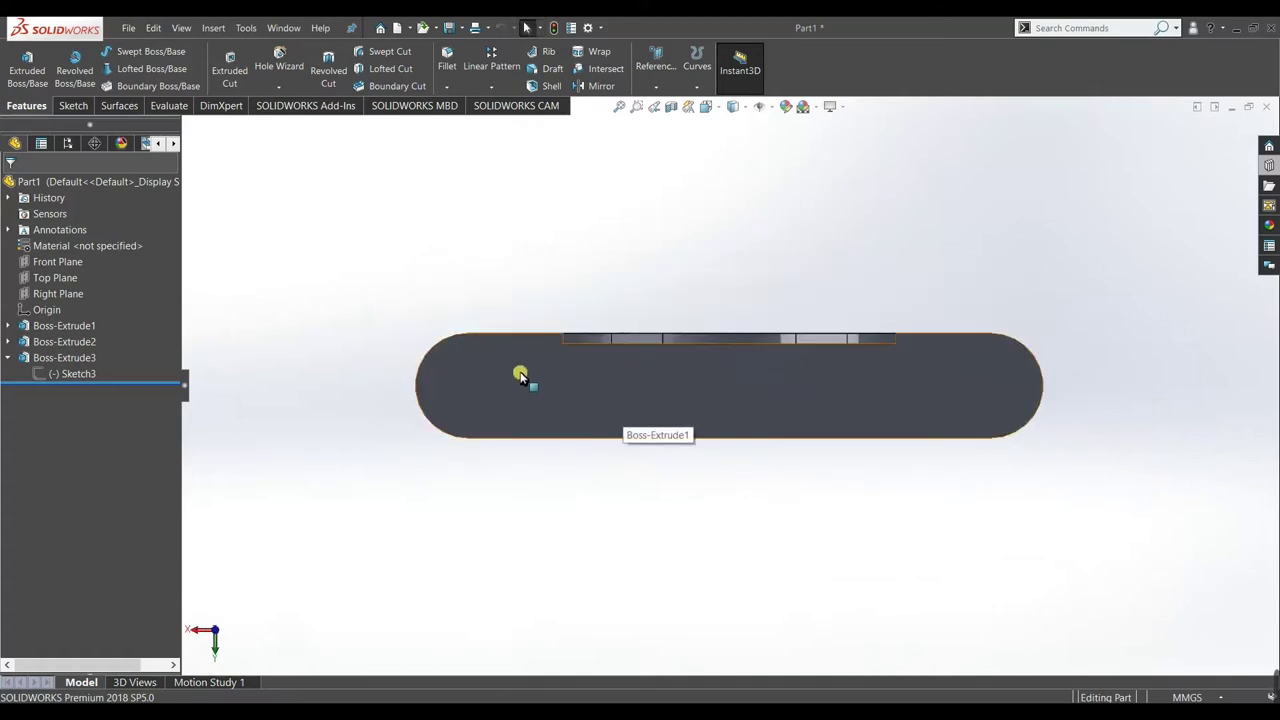
left_click(904, 366)
left_click(910, 345)
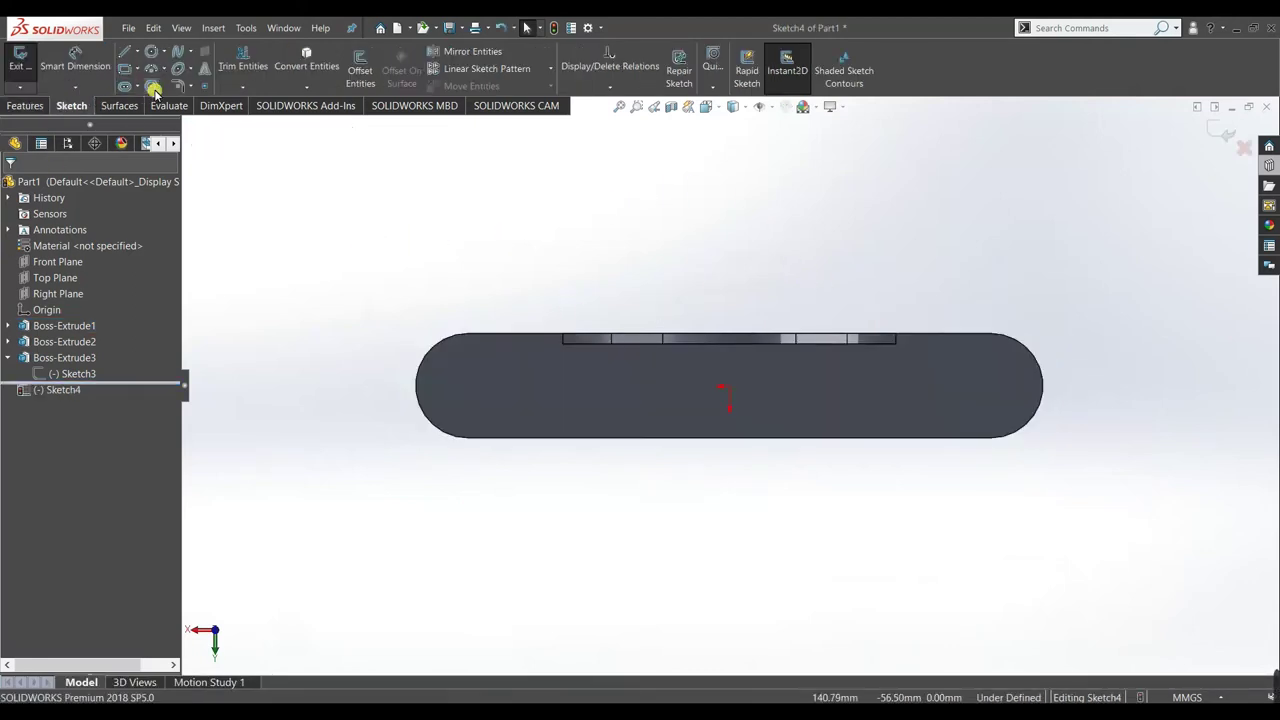
- Place a sketch point on the plate's face between the bell wall and the rounded end, at about X 81.9, Y -6.5 mm
left_click(212, 87)
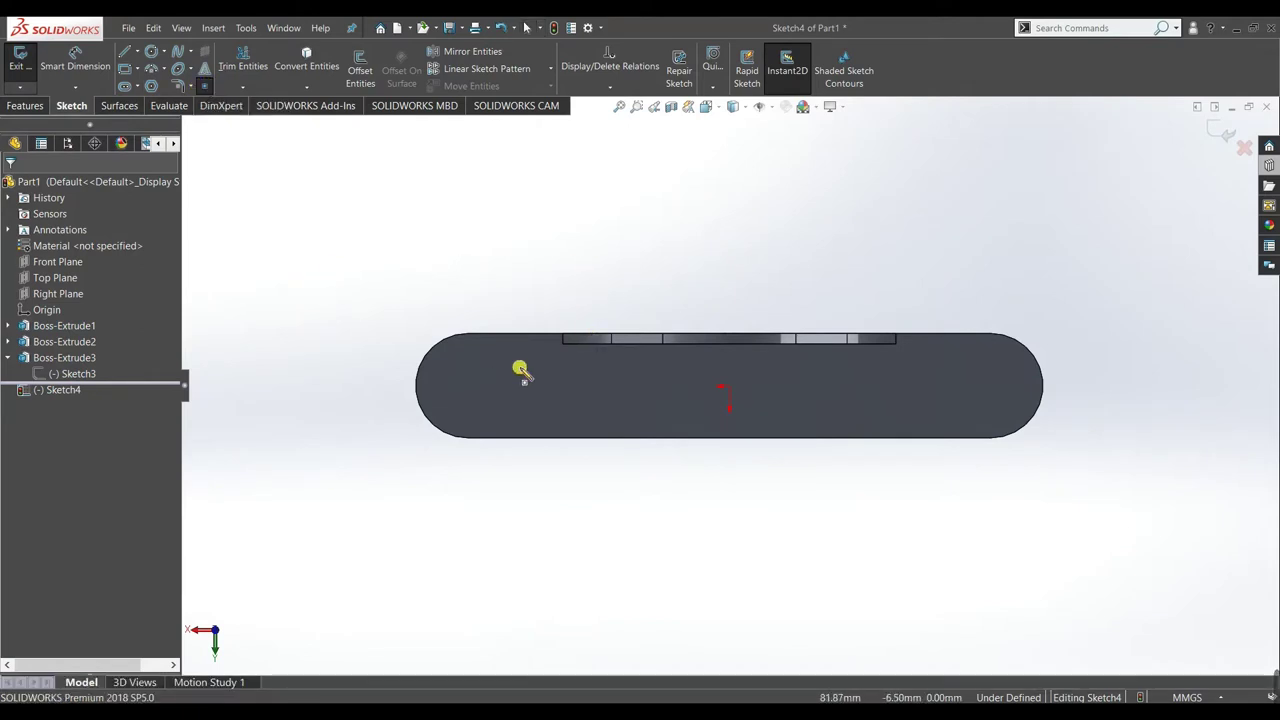
left_click(516, 369)
right_click(374, 282)
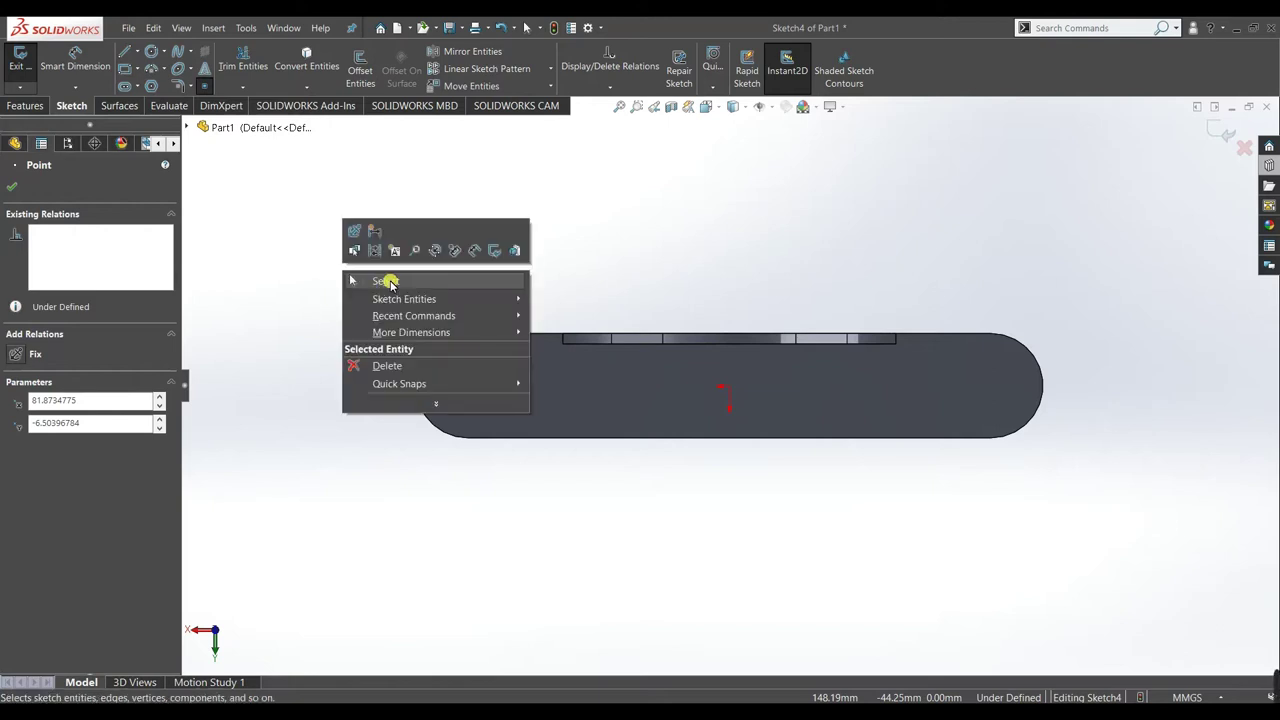
left_click(379, 277)
- Dimension the point 15 mm from the plate's straight long edge on the wall side
left_click(105, 59)
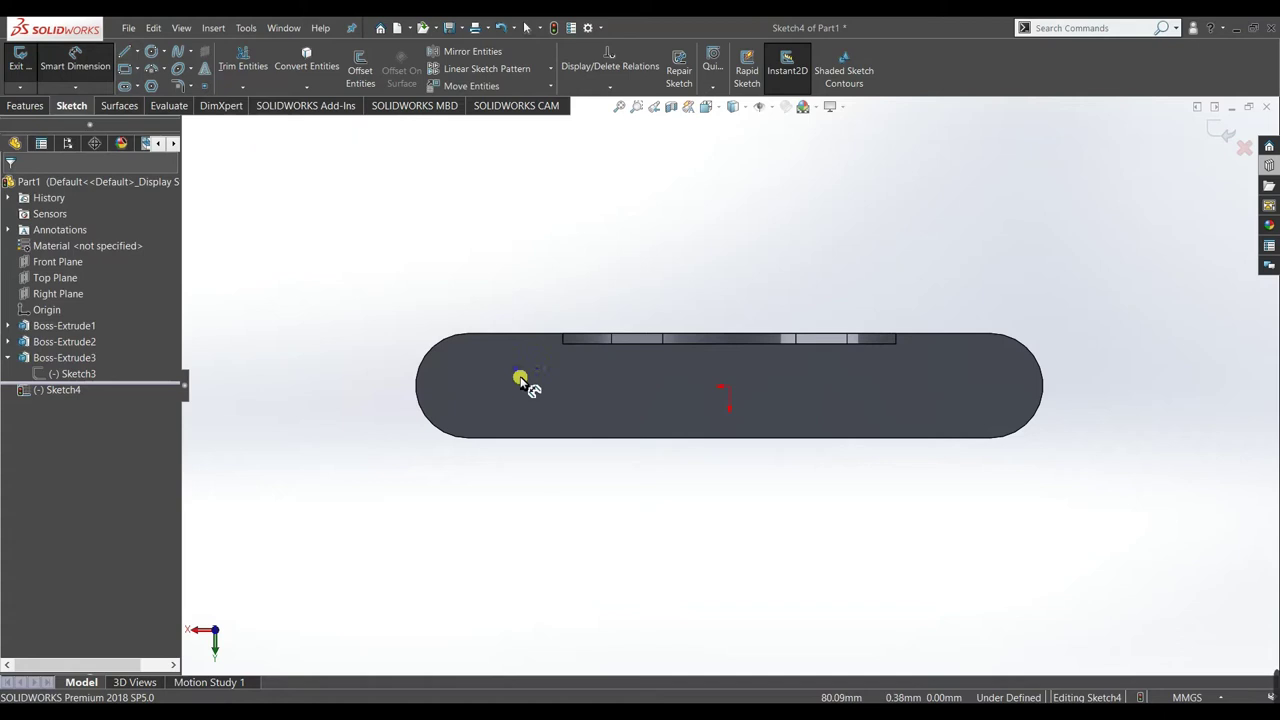
left_click(519, 337)
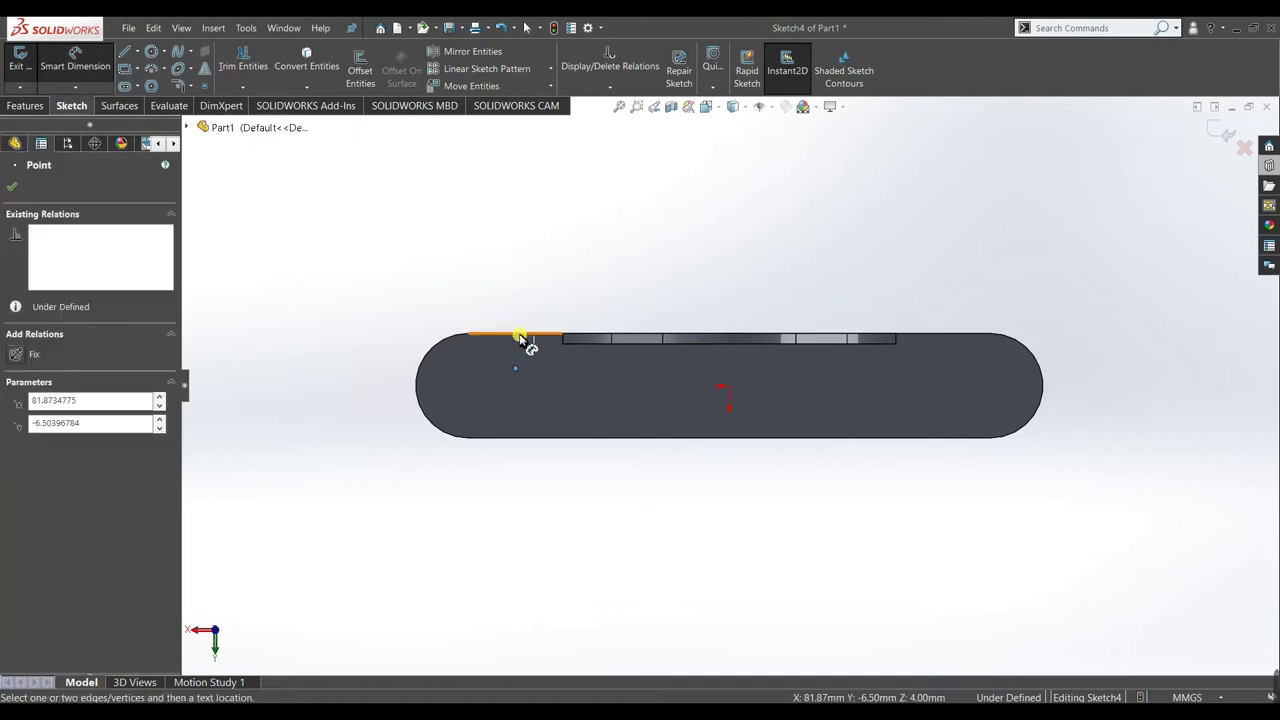
left_click(527, 336)
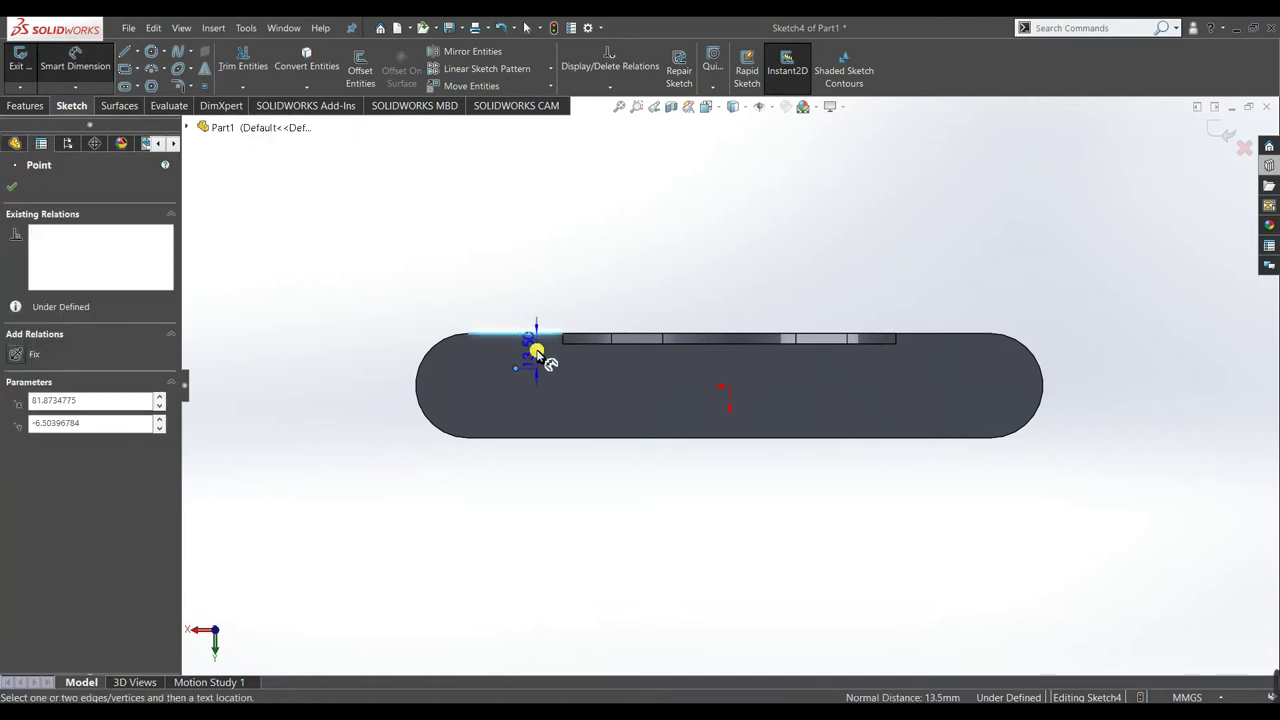
left_click(537, 354)
type("15")
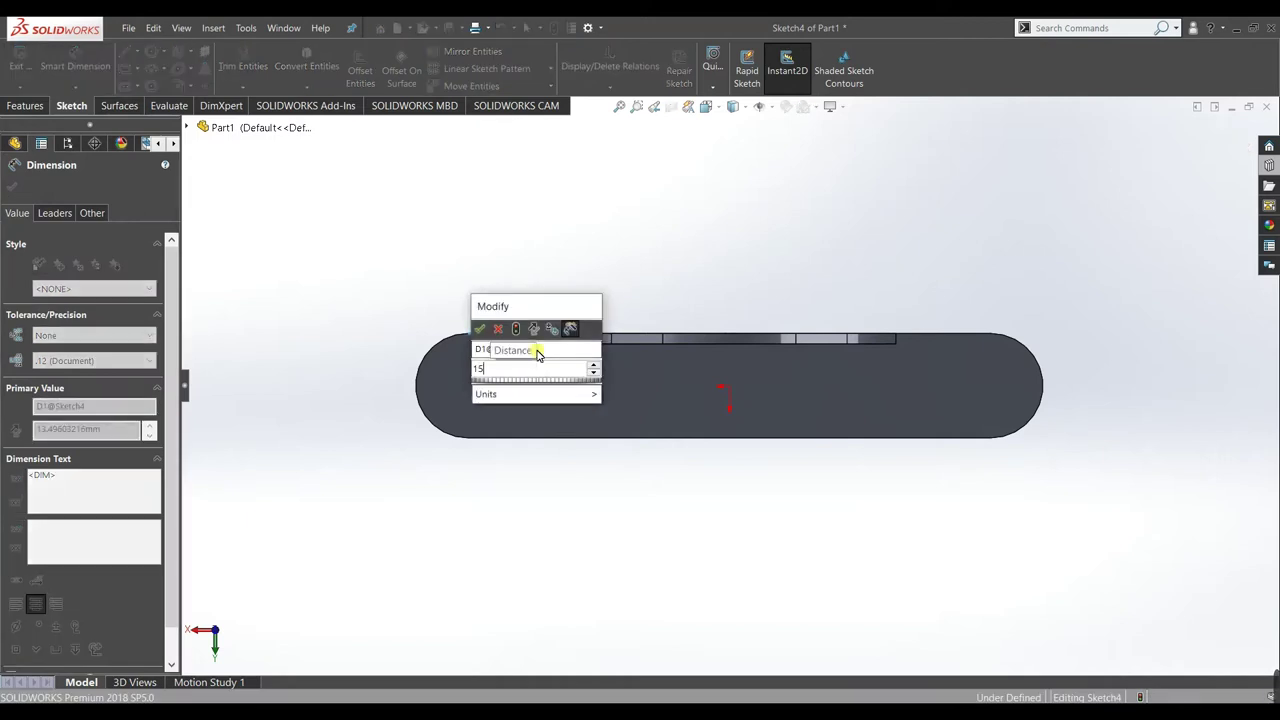
left_click(479, 329)
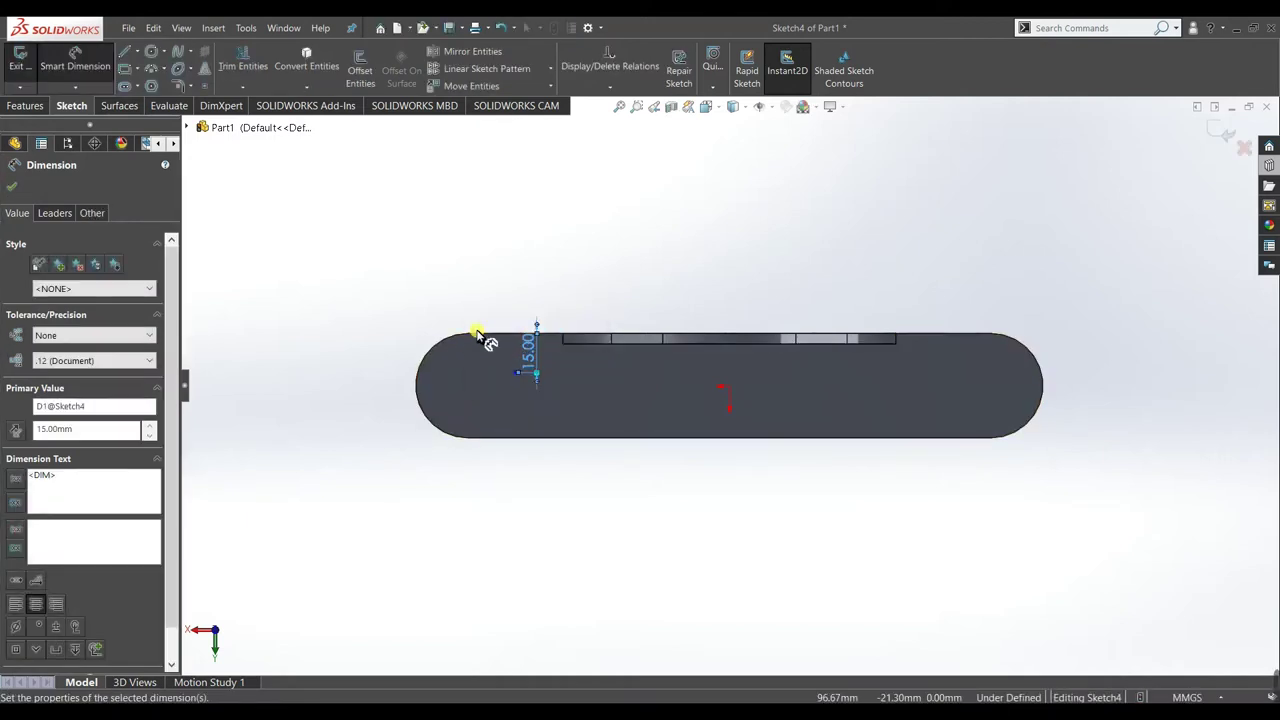
scroll(526, 343, "down", 4)
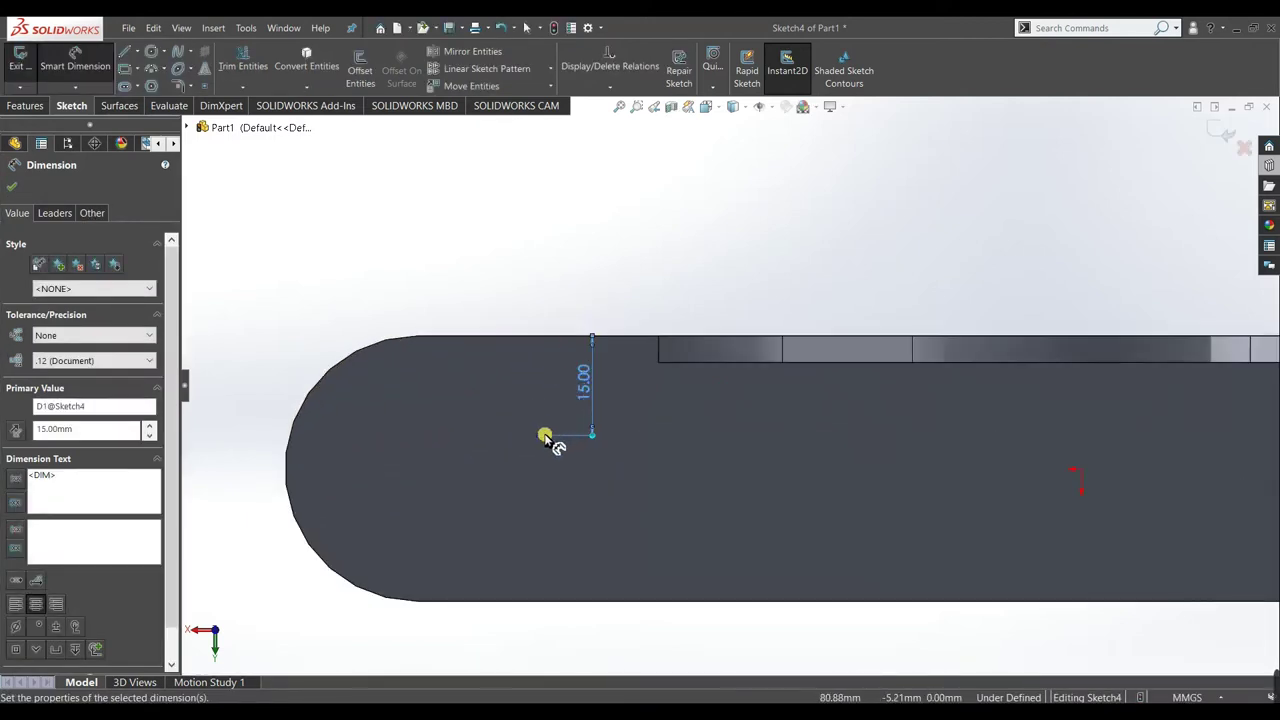
left_click(539, 436)
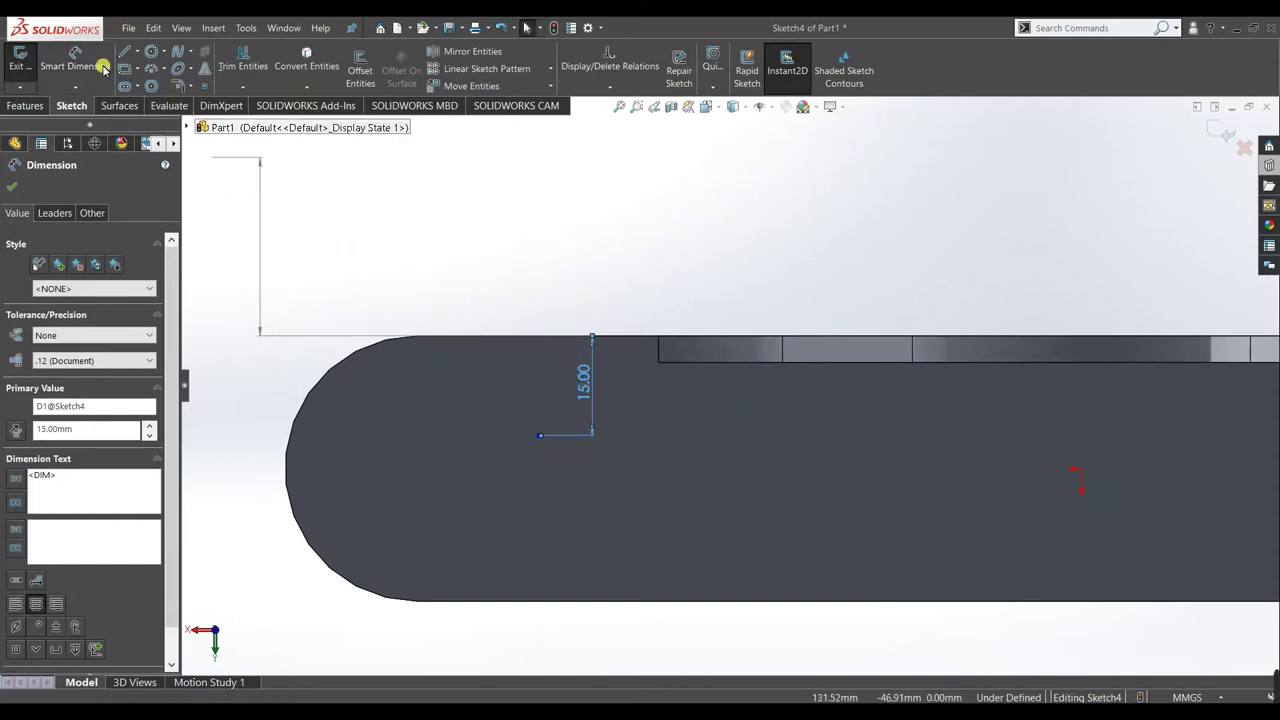
right_click(330, 236)
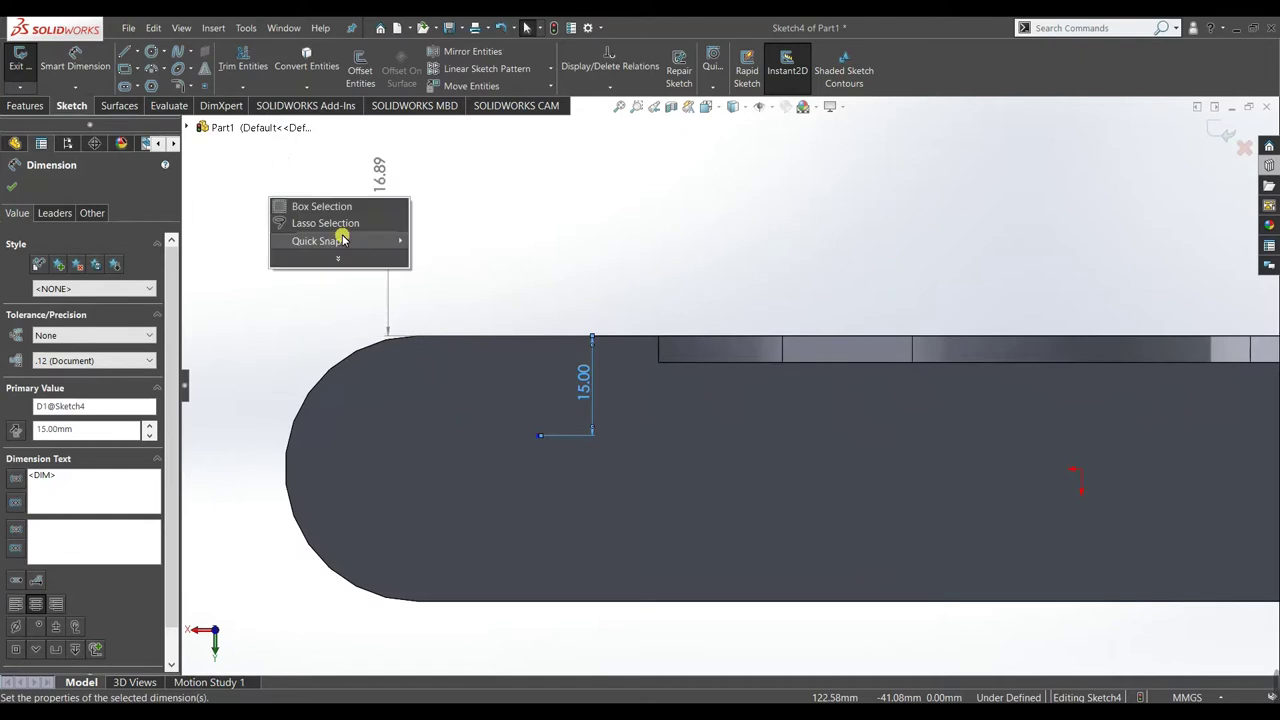
left_click(250, 237)
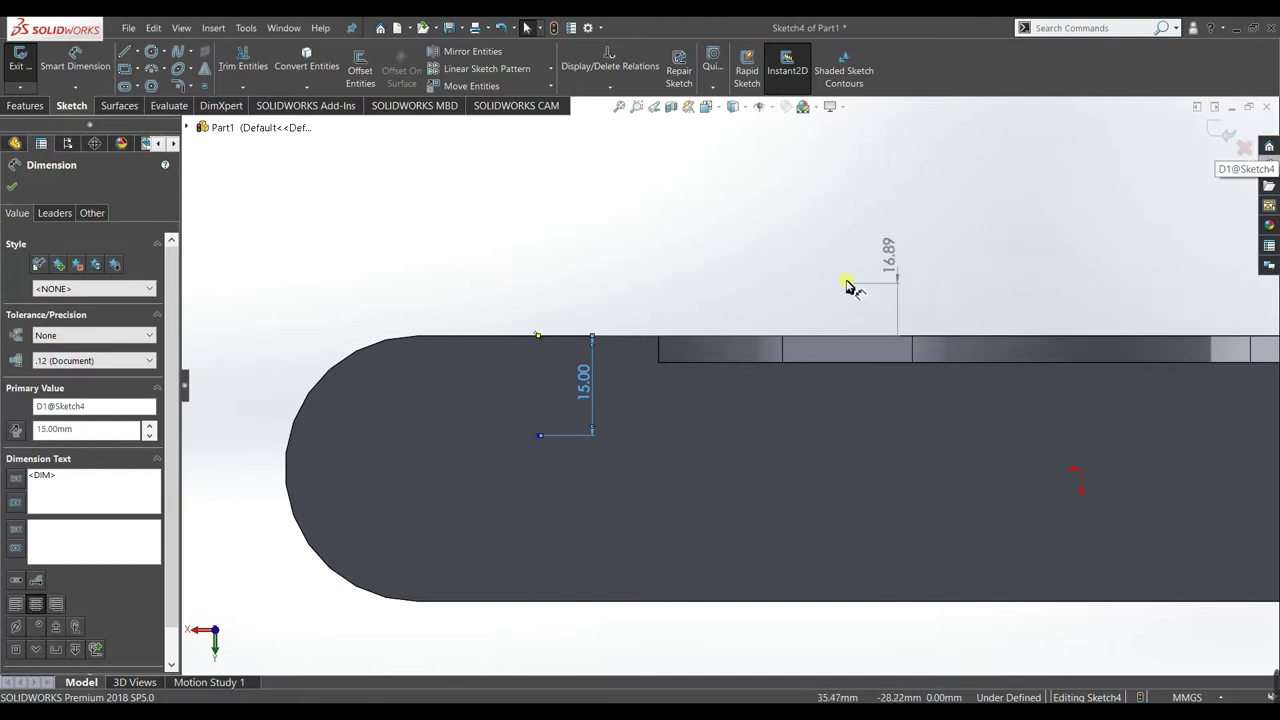
key("Escape")
left_click(20, 183)
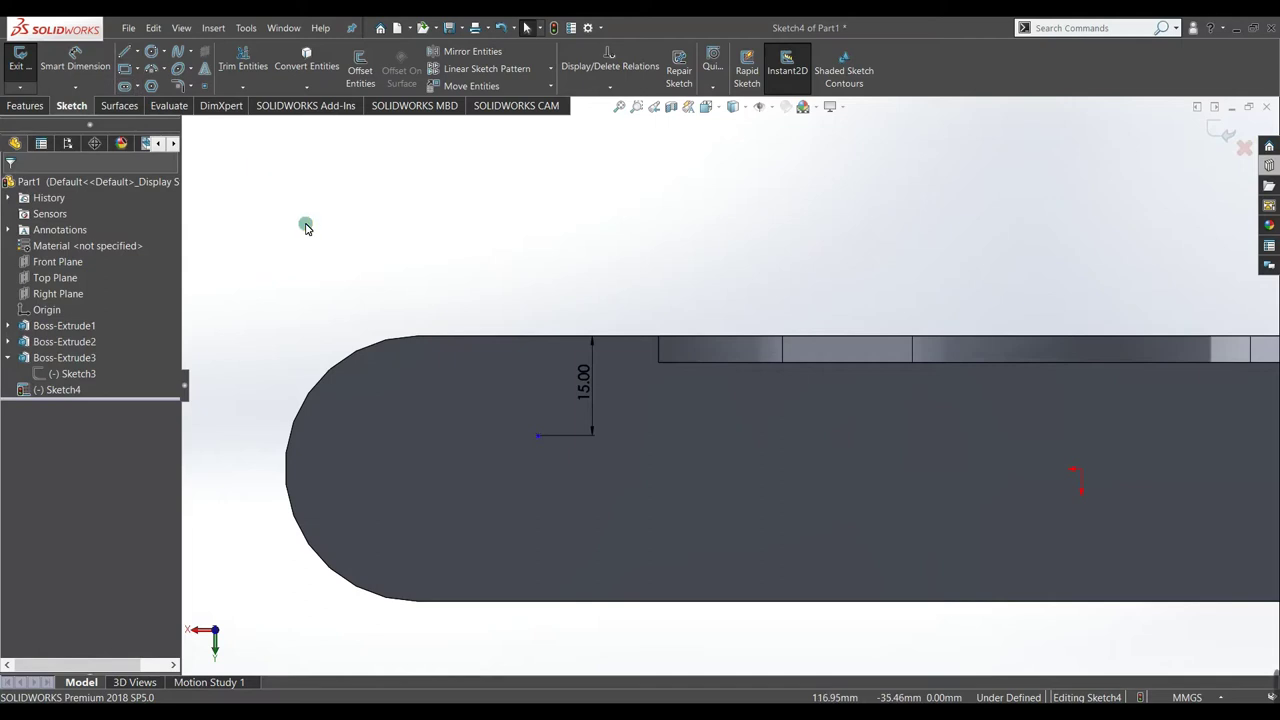
key("d")
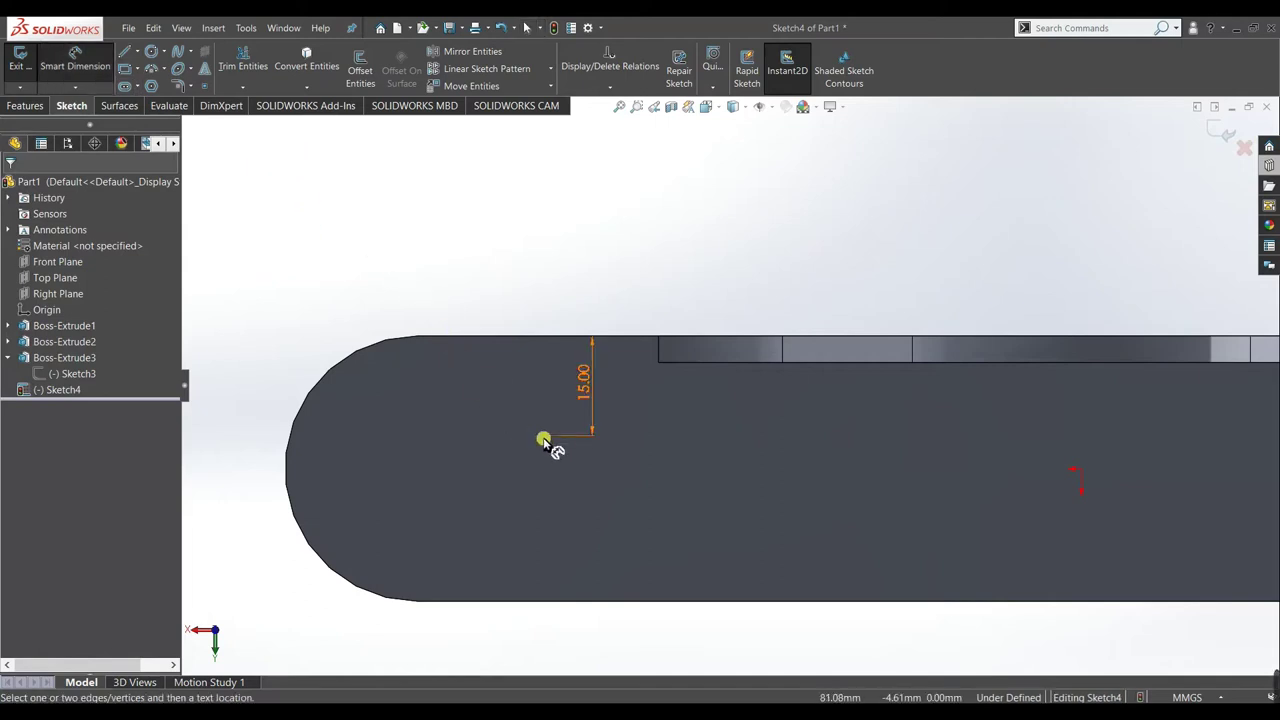
left_click(539, 436)
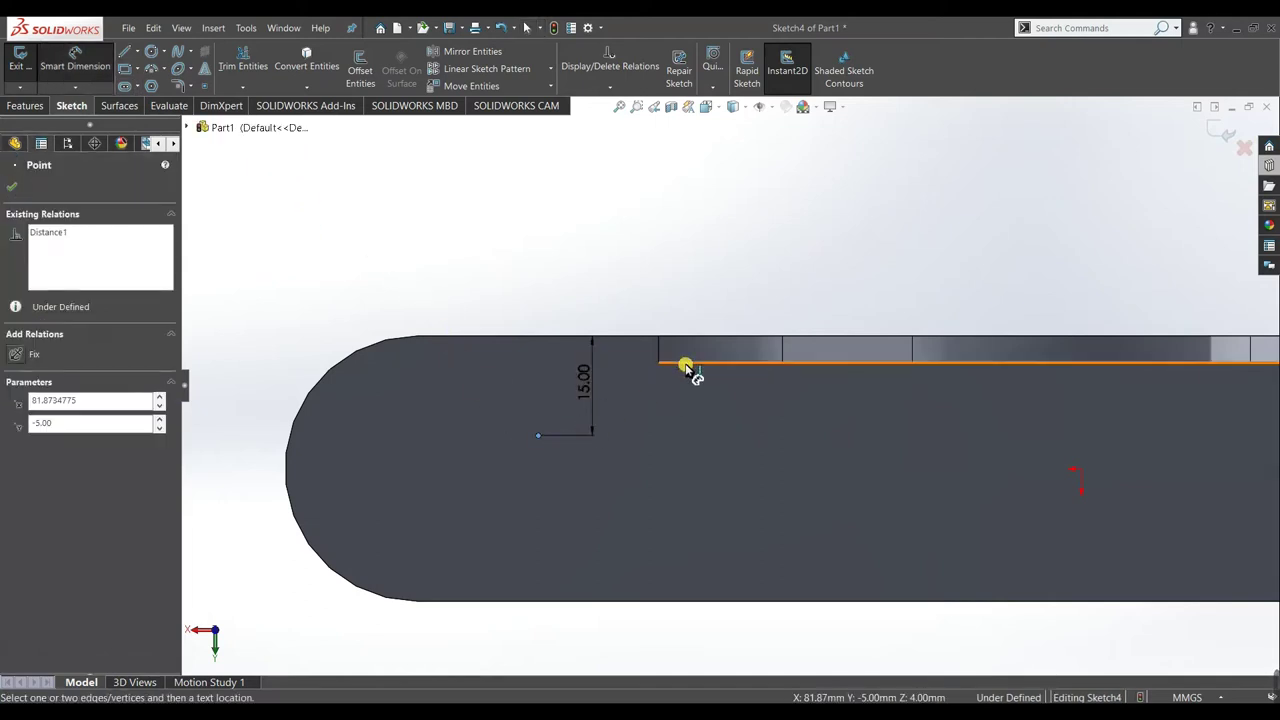
left_click(706, 406)
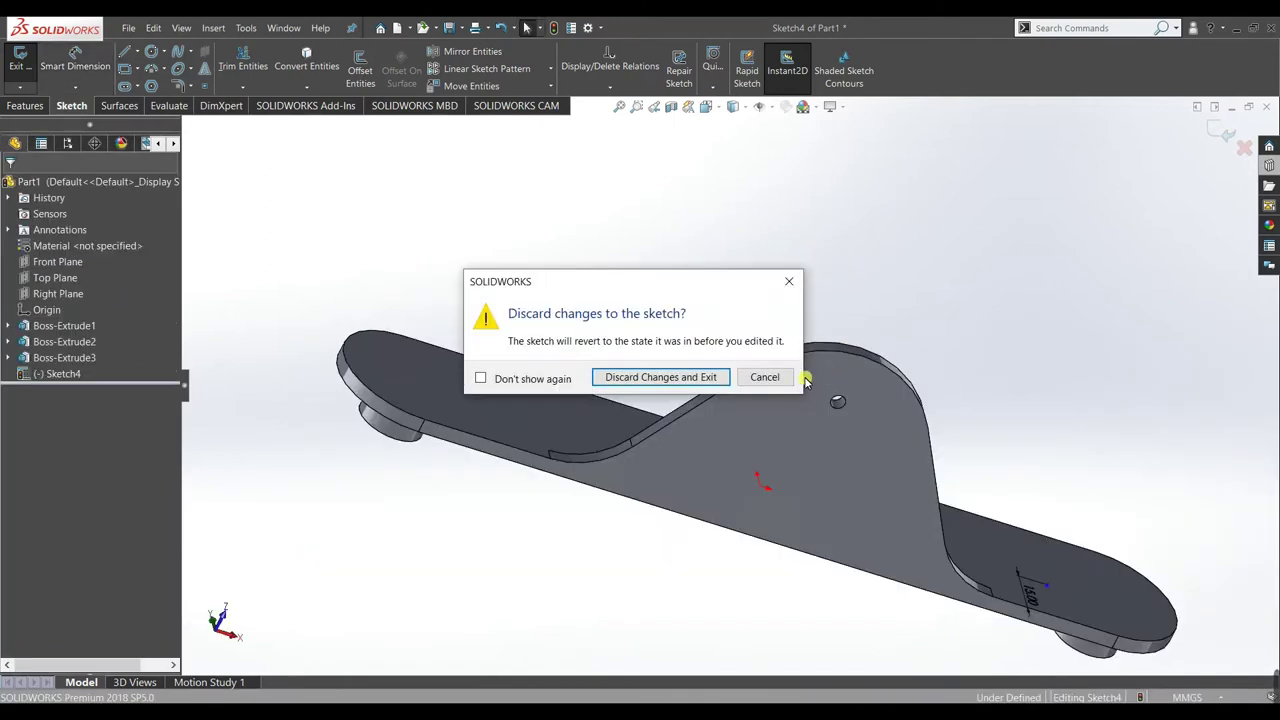
- Keep the changes to the point sketch and exit it
left_click(768, 375)
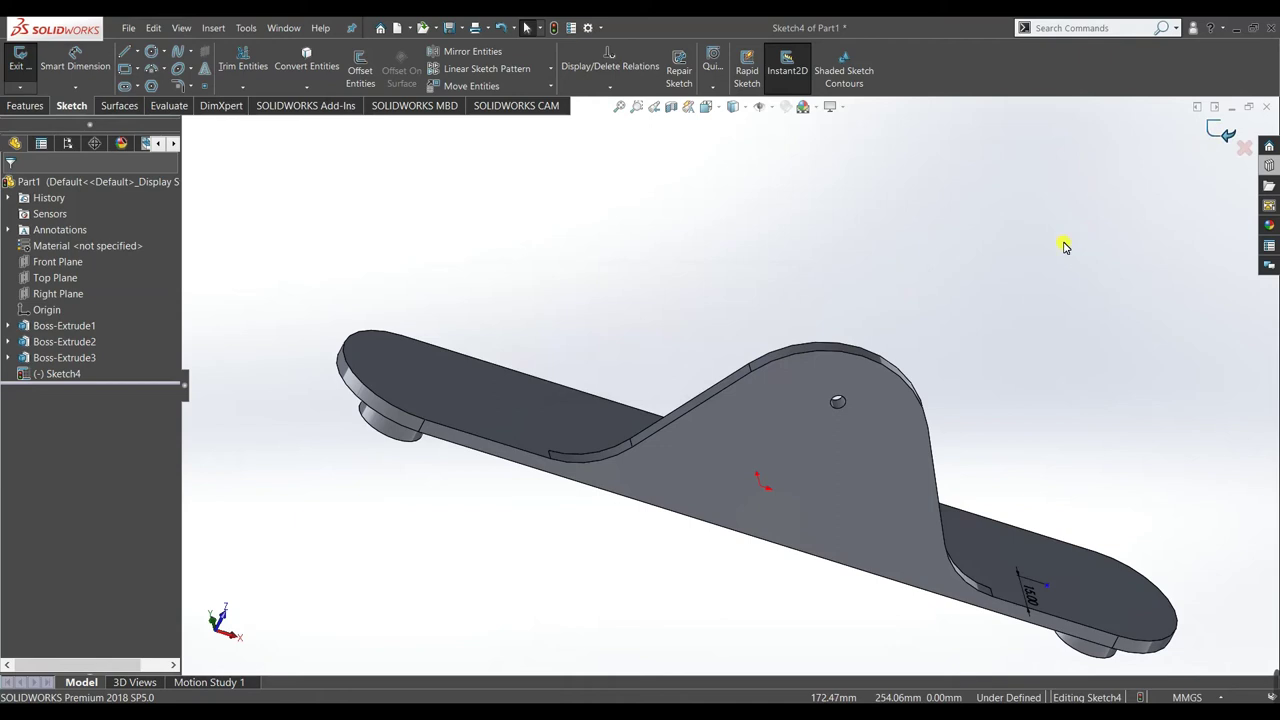
key("ctrl+b")
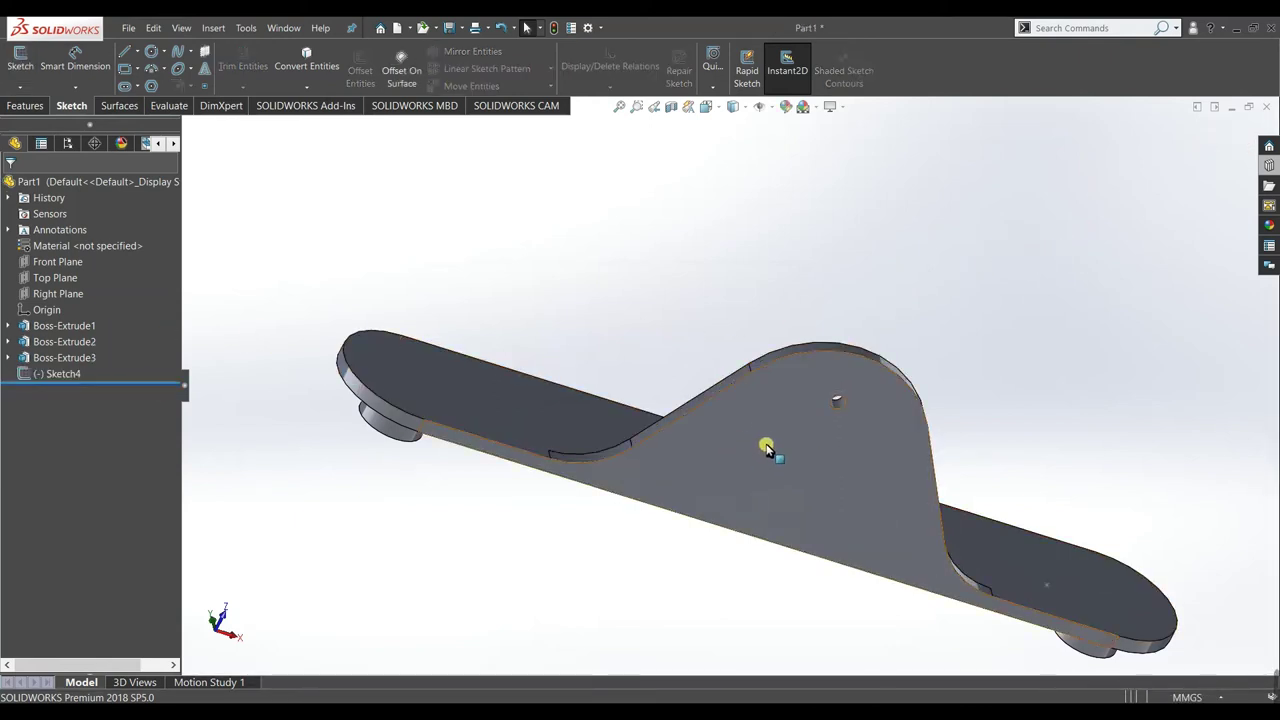
- Edit the bell-shaped wall's extrusion to start from a 3 mm offset, reversed inward over the plate
right_click(70, 357)
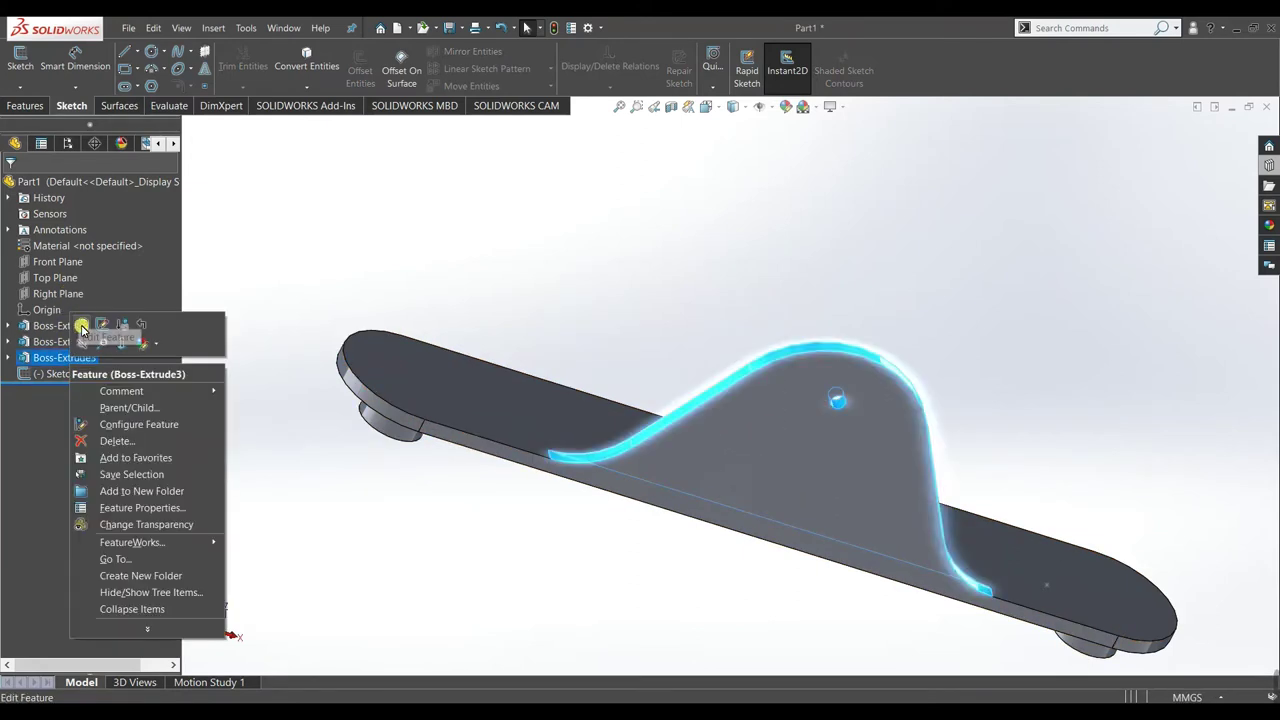
left_click(86, 330)
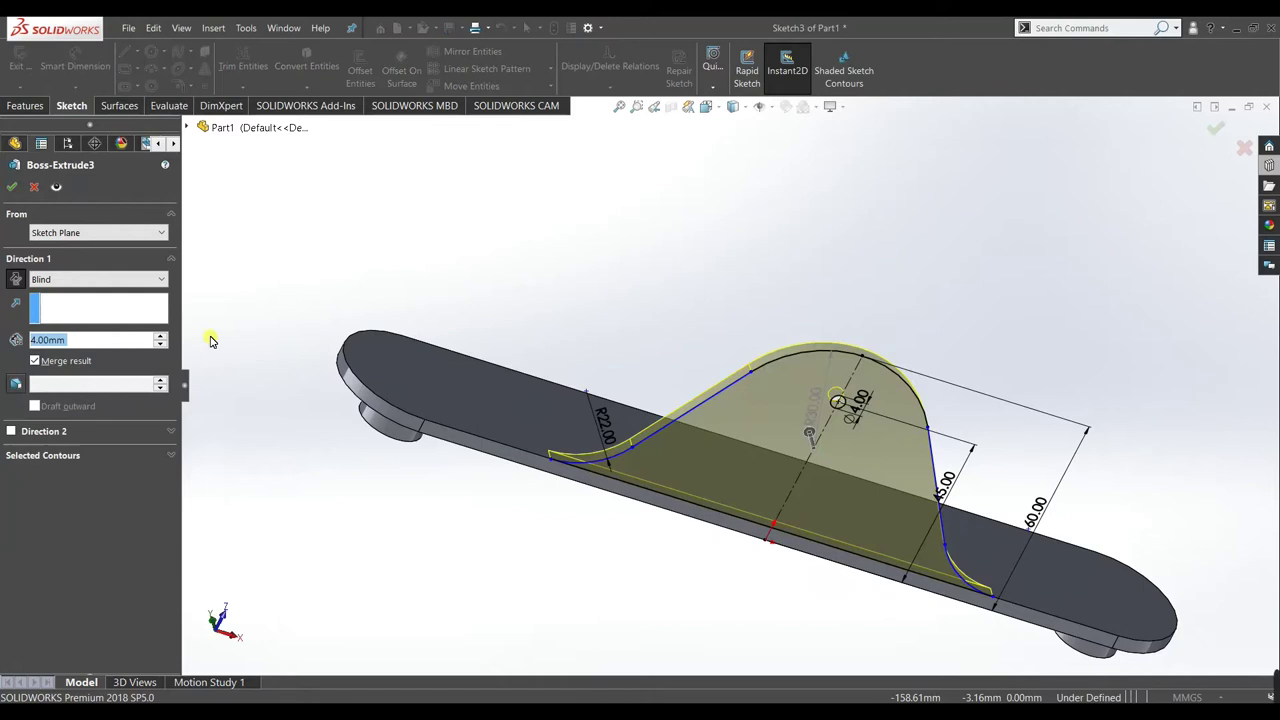
left_click(101, 232)
left_click(100, 278)
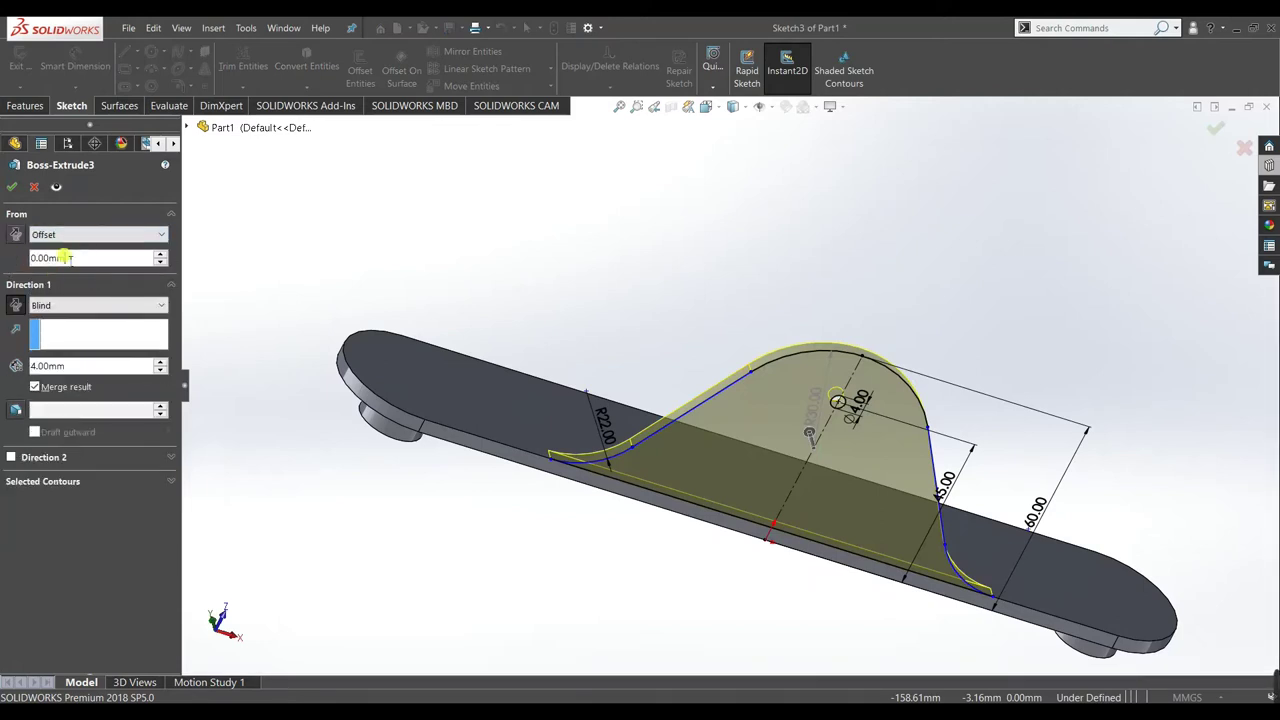
type("3")
middle_click_drag(420, 608, 585, 449)
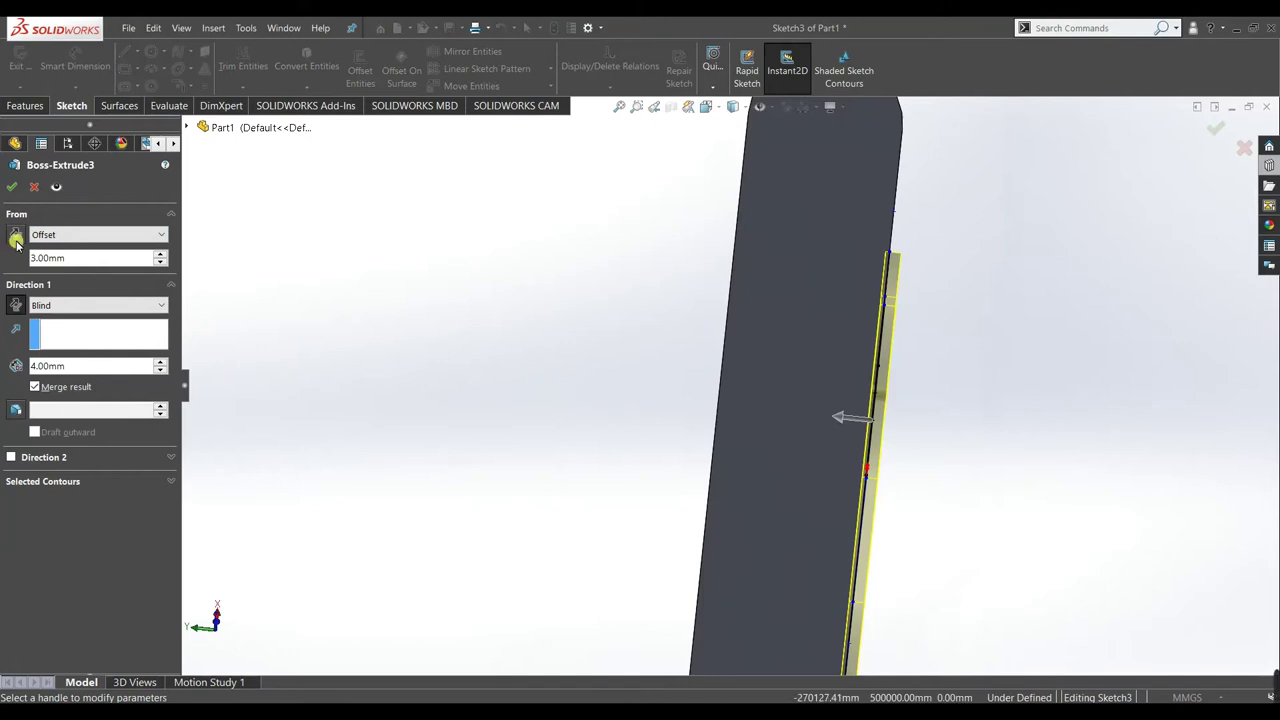
left_click(15, 238)
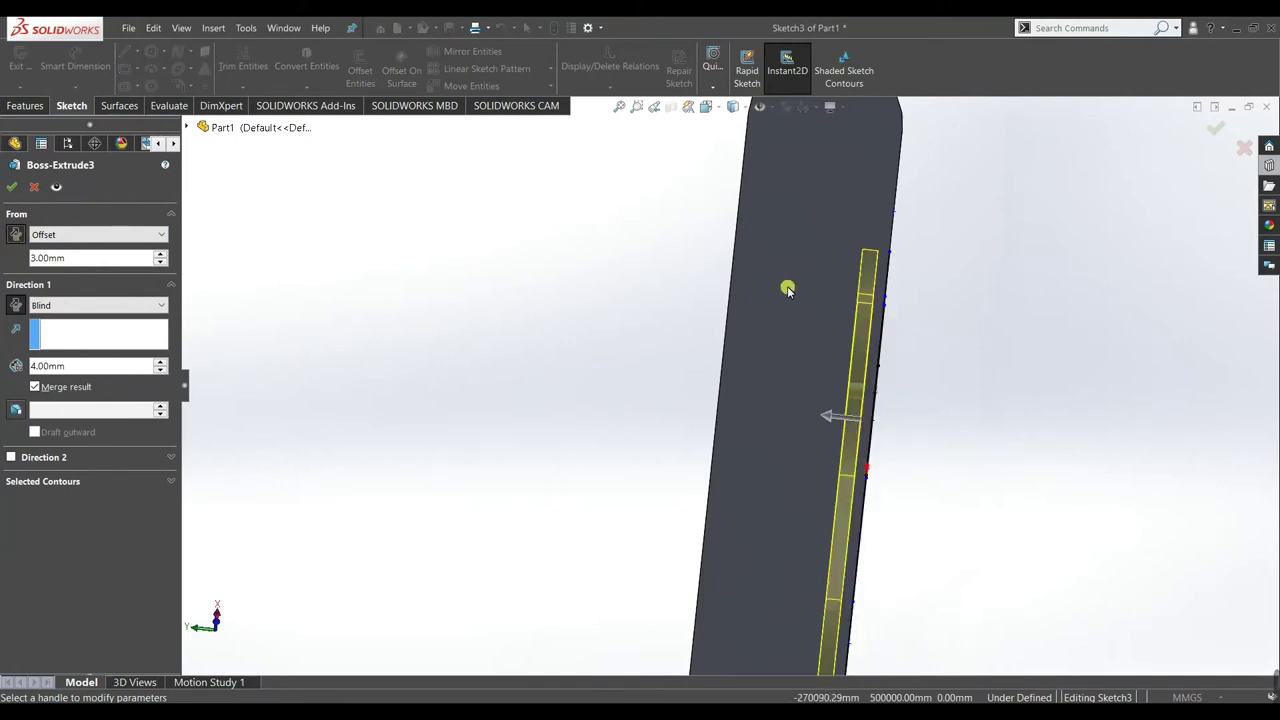
left_click(15, 237)
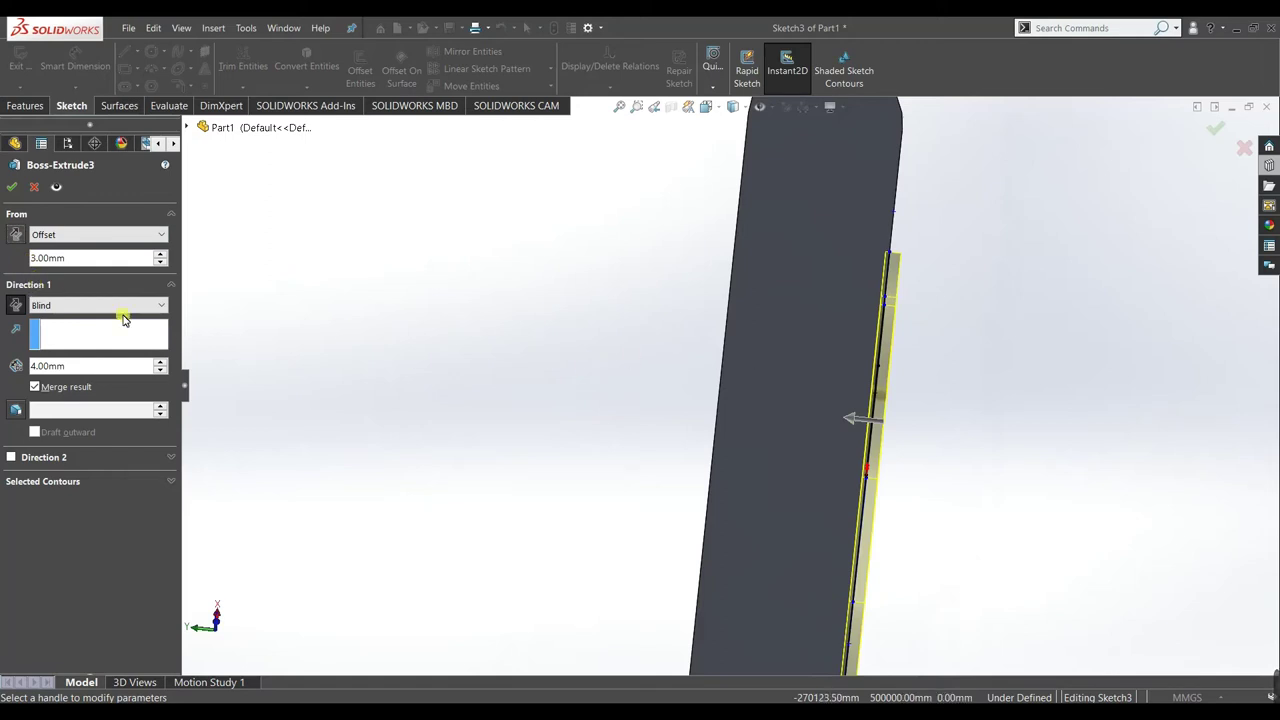
left_click(16, 238)
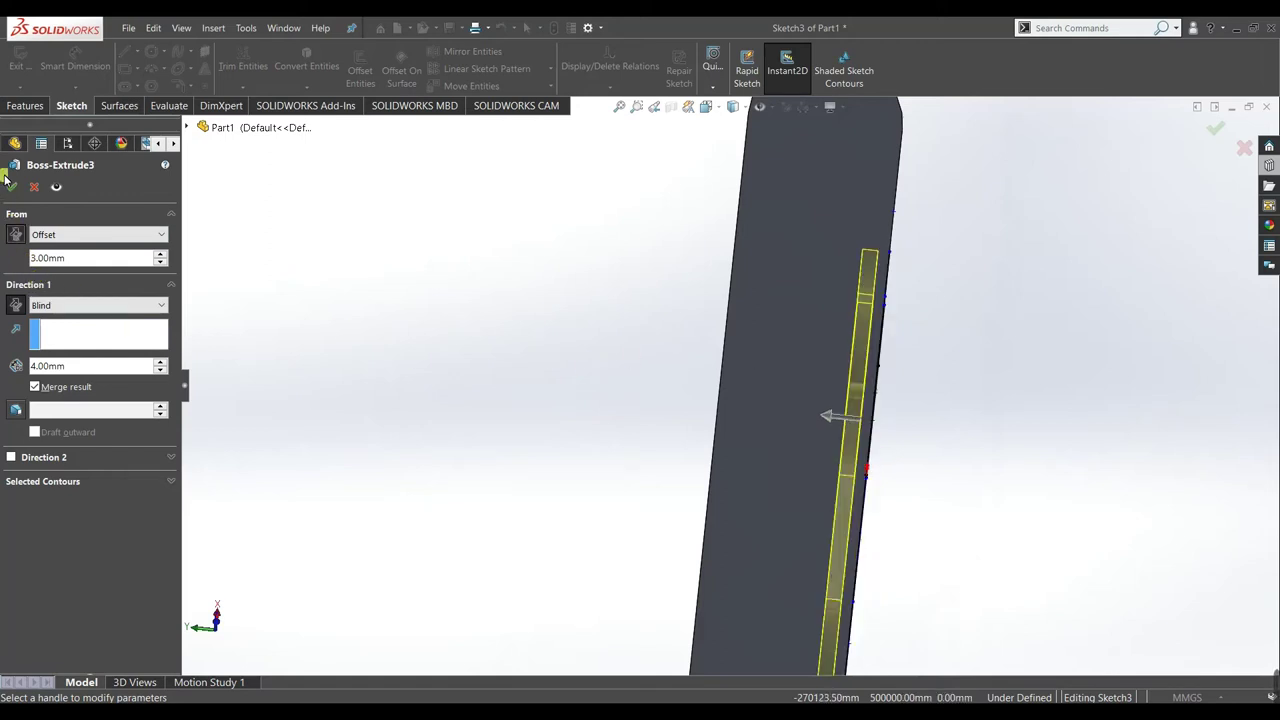
left_click(11, 186)
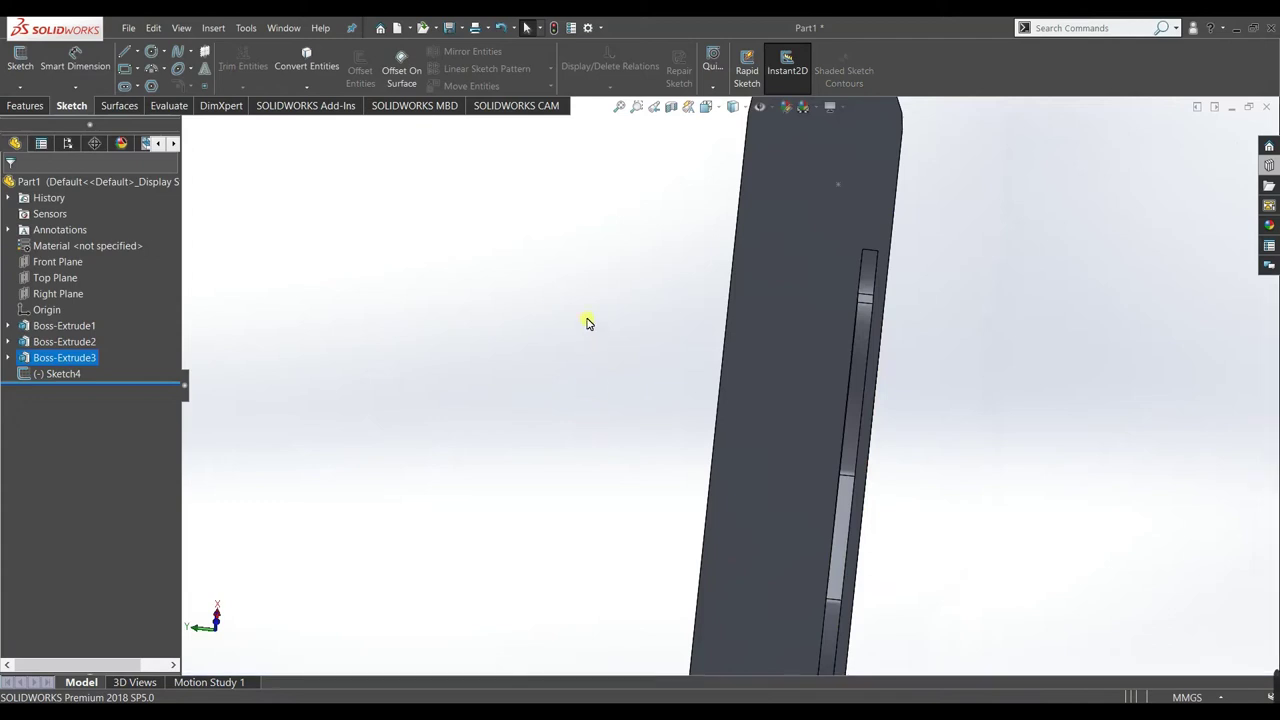
- Reopen the sketch holding the point on the plate's upper face, viewed straight on
middle_click_drag(560, 293, 383, 390)
middle_click_drag(757, 537, 788, 591)
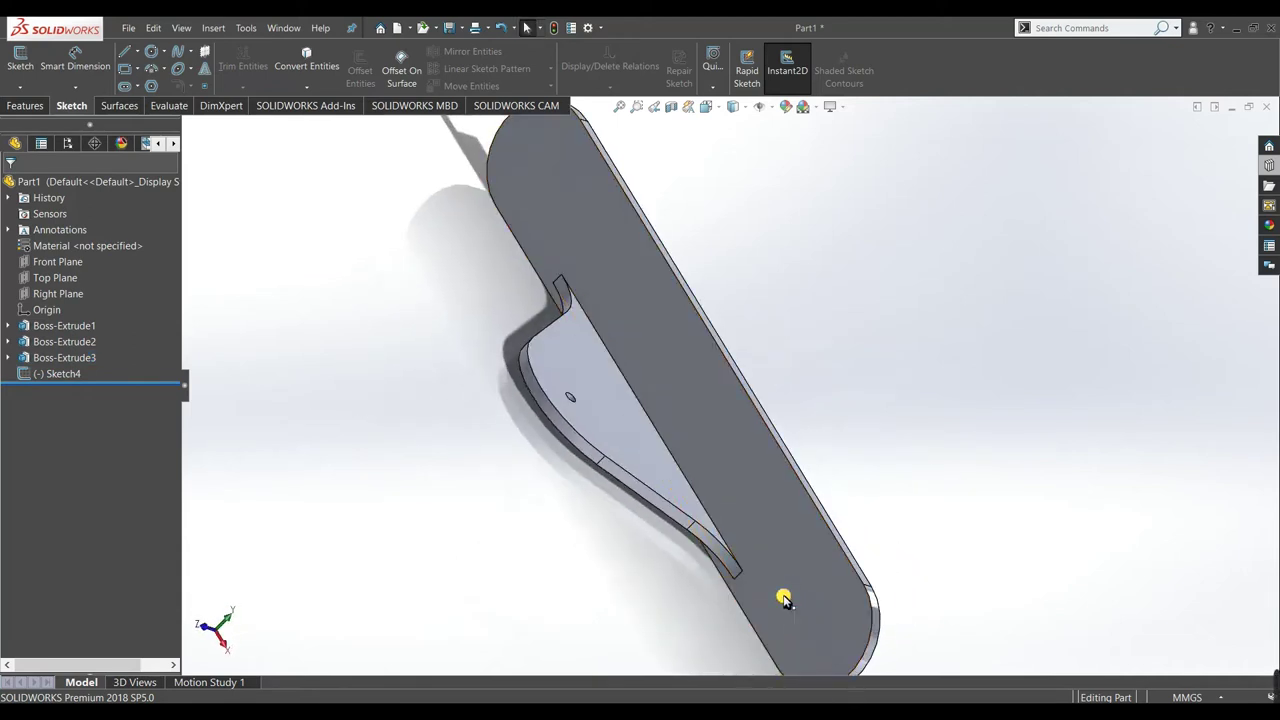
left_click(785, 598)
left_click(850, 597)
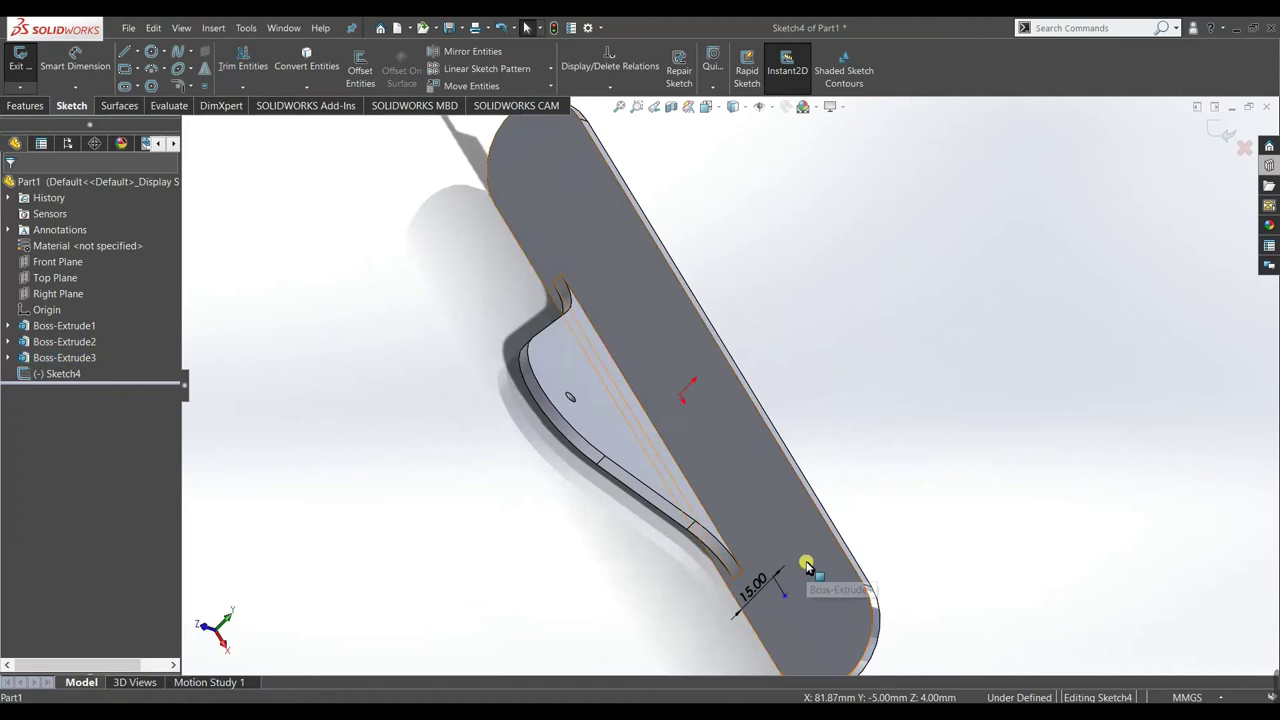
key("space")
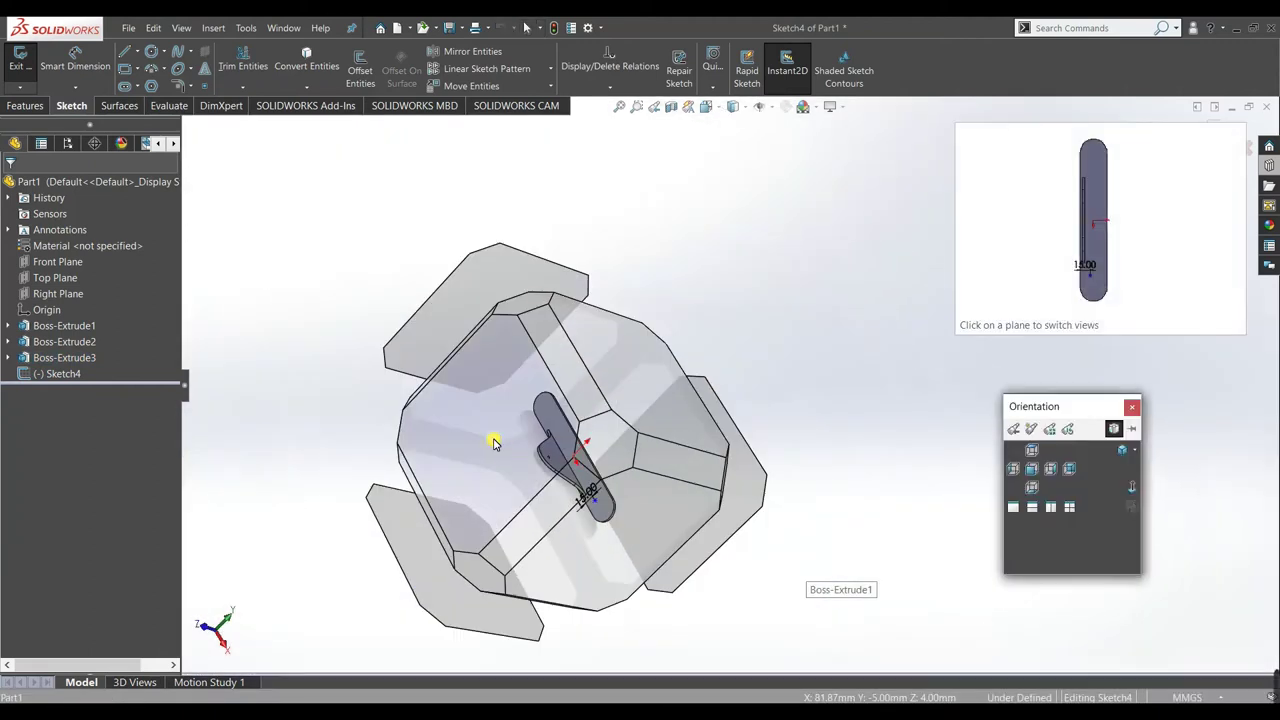
left_click(492, 443)
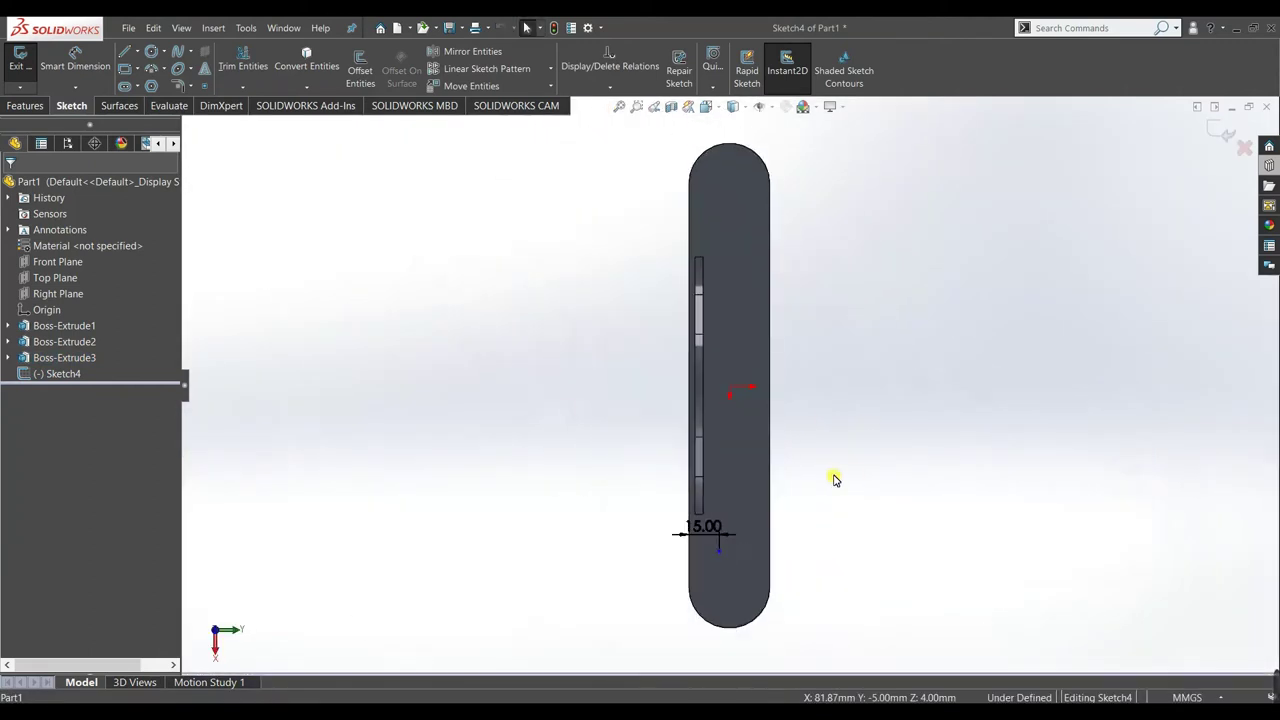
scroll(835, 480, "down", 1)
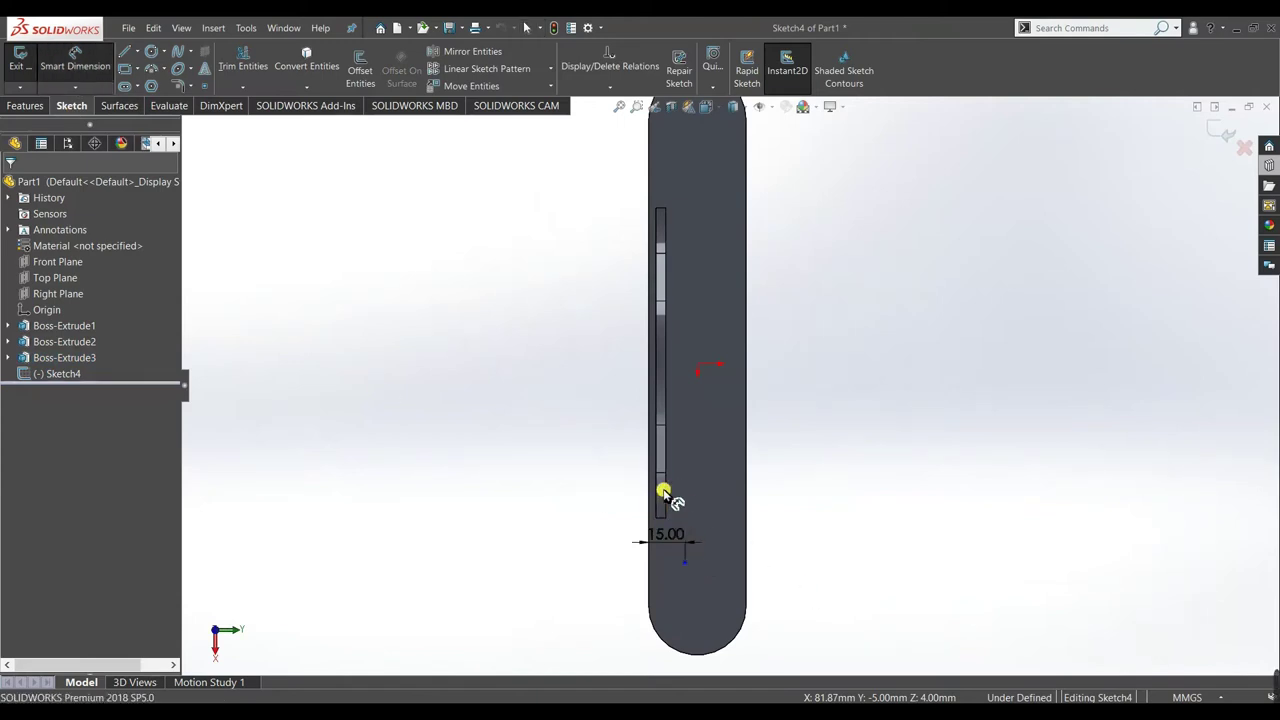
left_click(692, 572)
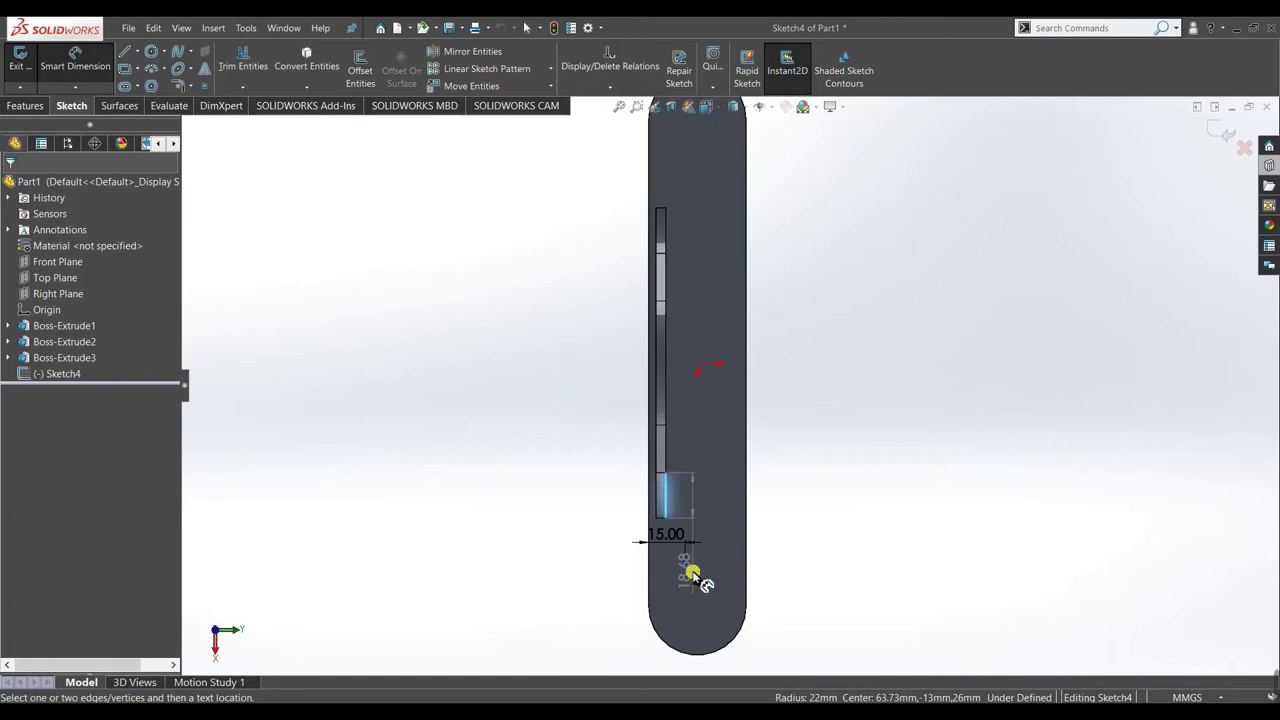
left_click(686, 515)
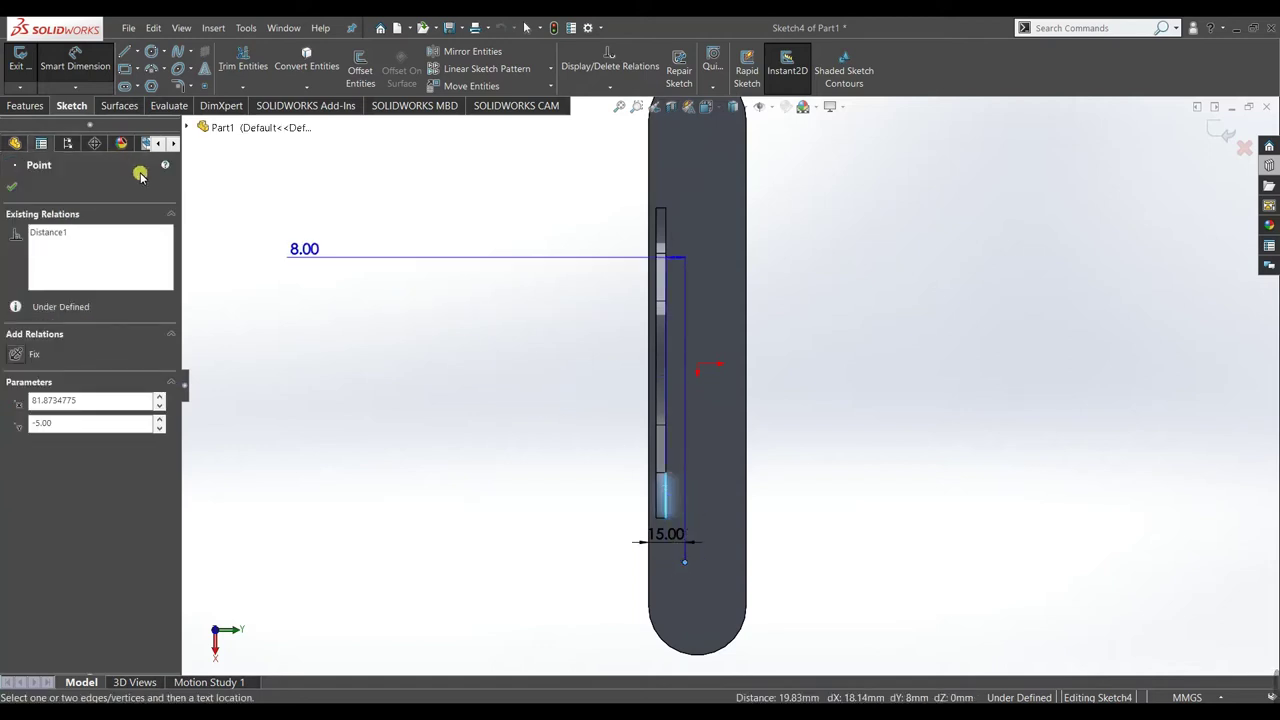
key("Escape")
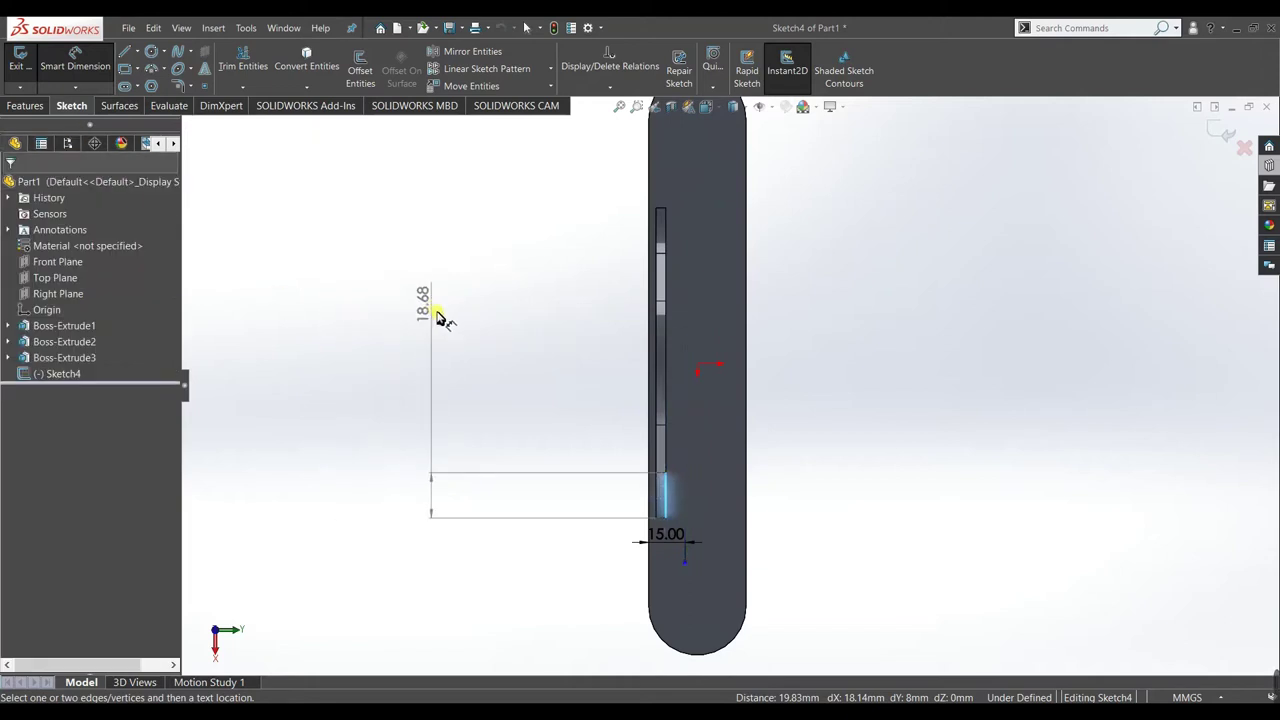
left_click(75, 60)
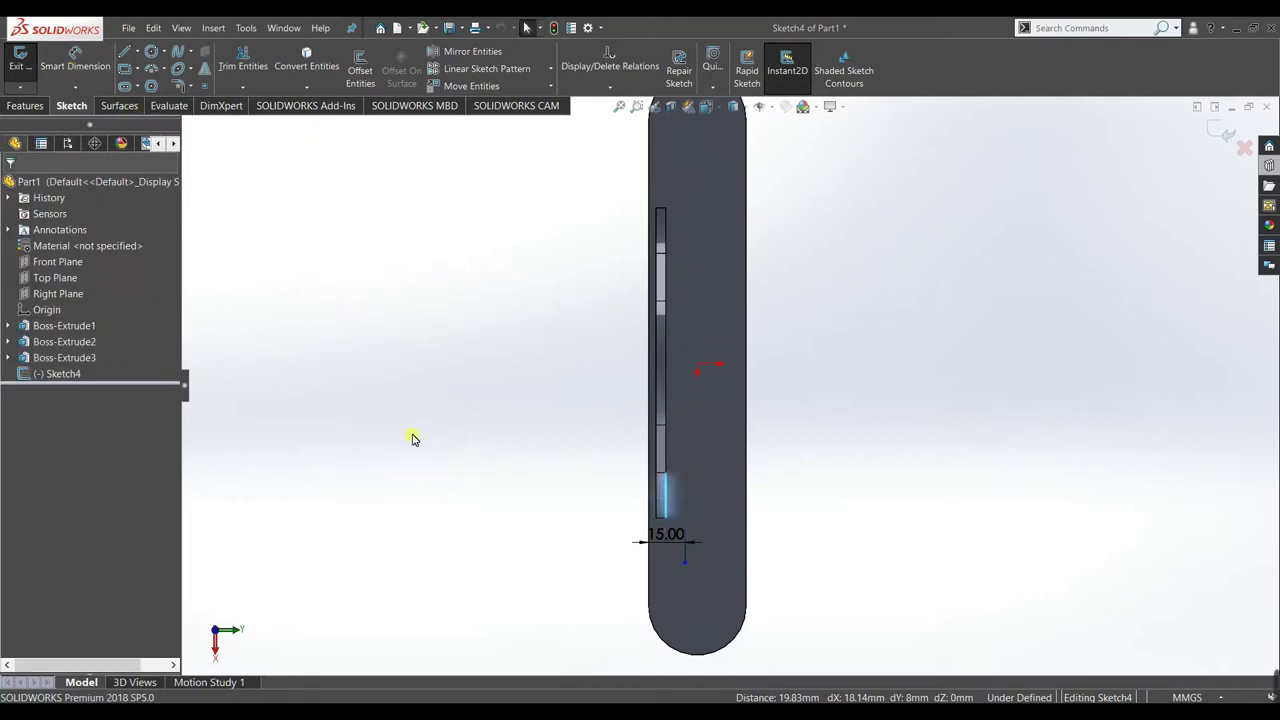
- Dimension the point 14.64 mm lengthwise from the centre of the plate's nearest rounded end and exit the sketch
left_click(80, 60)
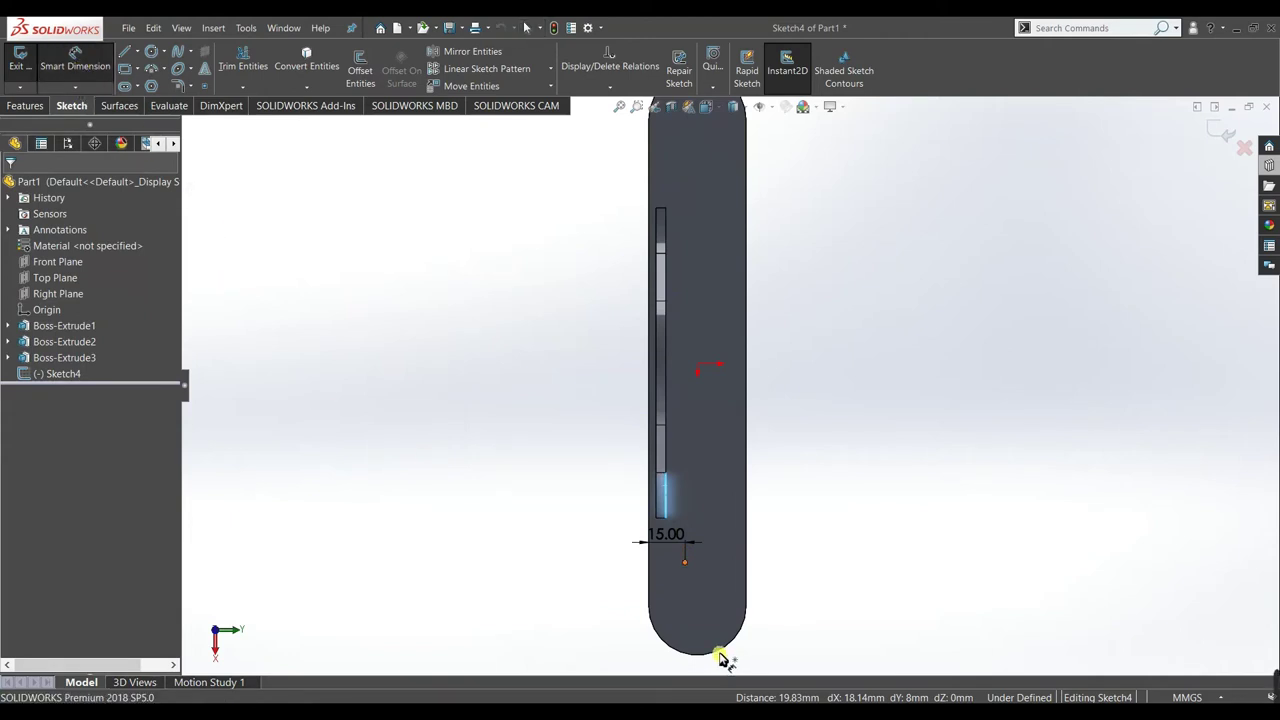
left_click(720, 658)
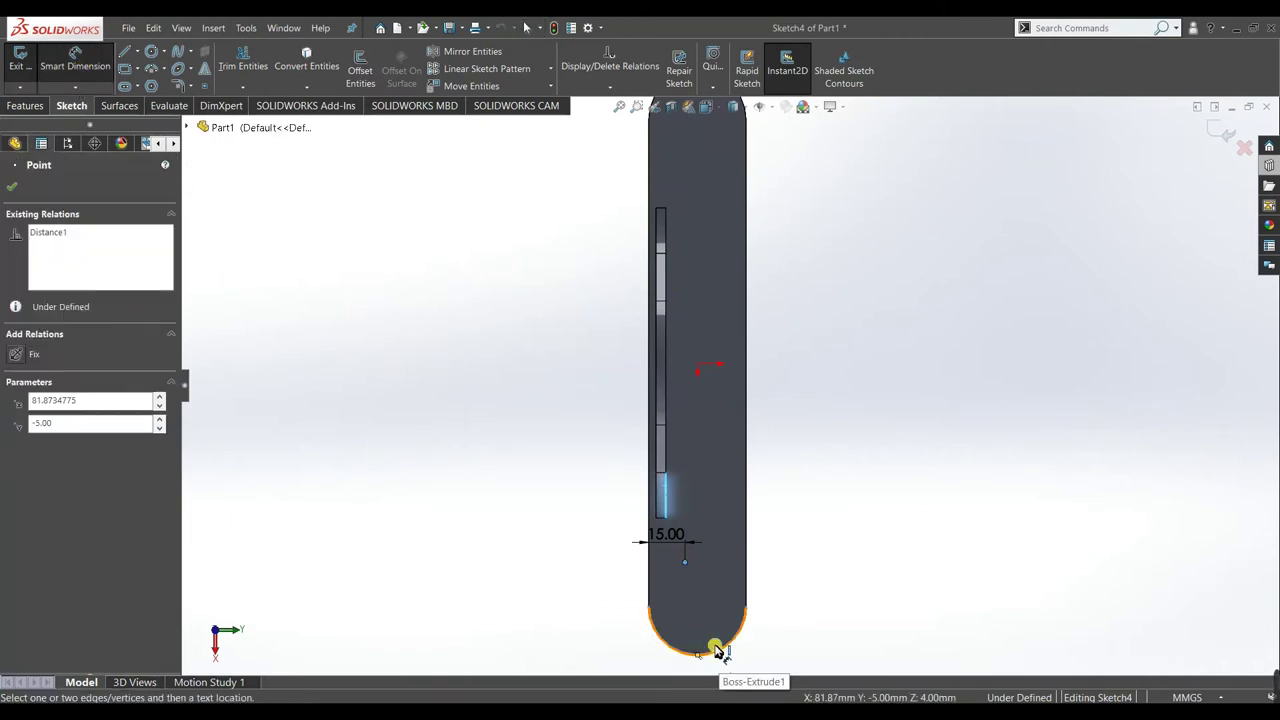
left_click(718, 651)
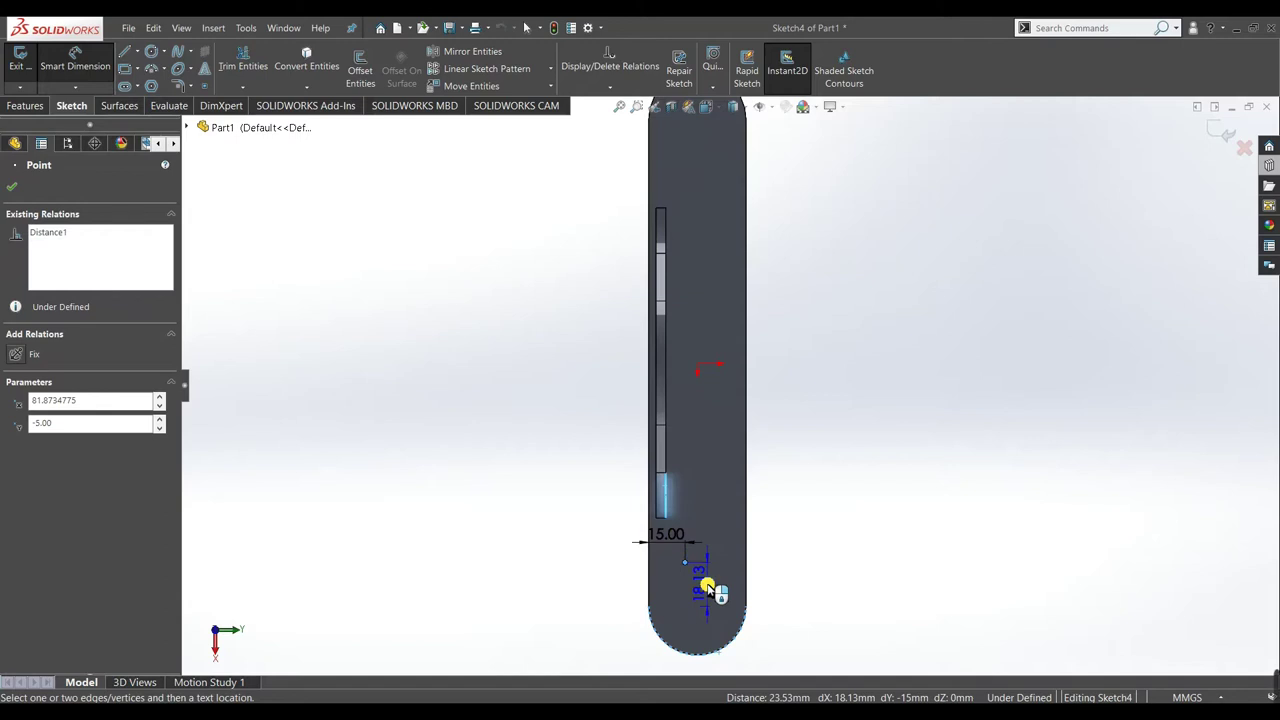
left_click(707, 588)
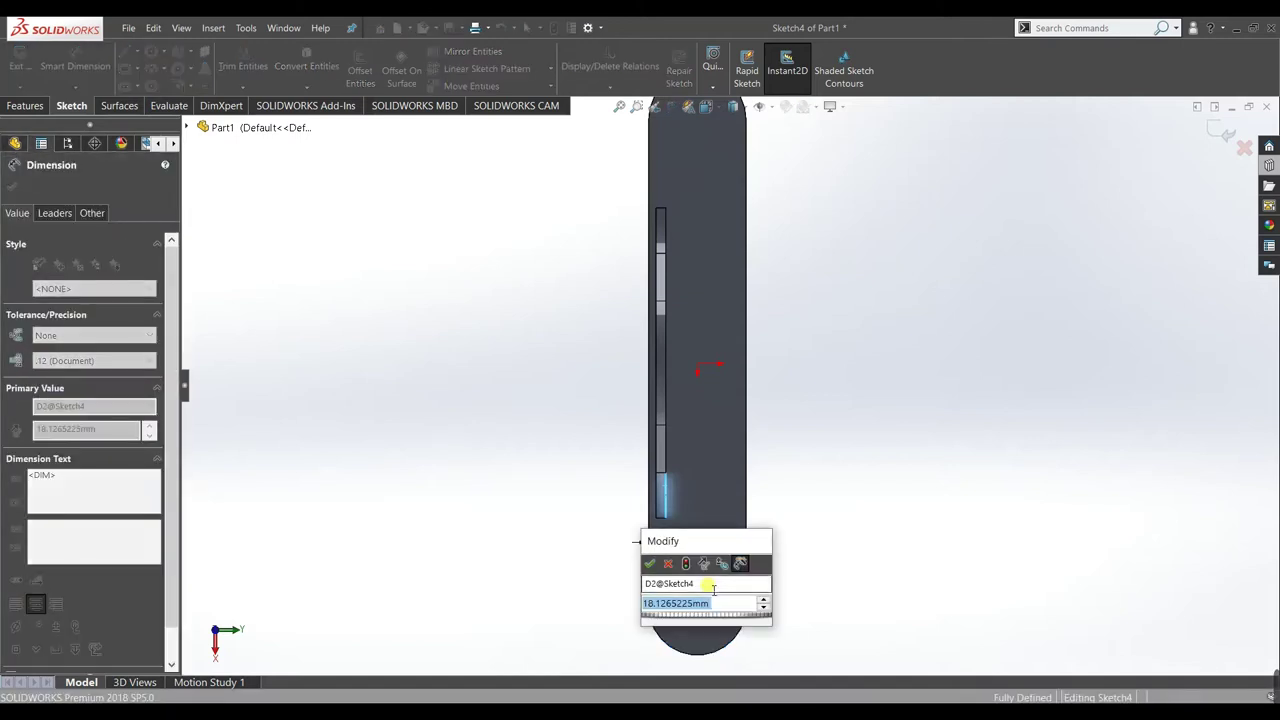
type("14.64")
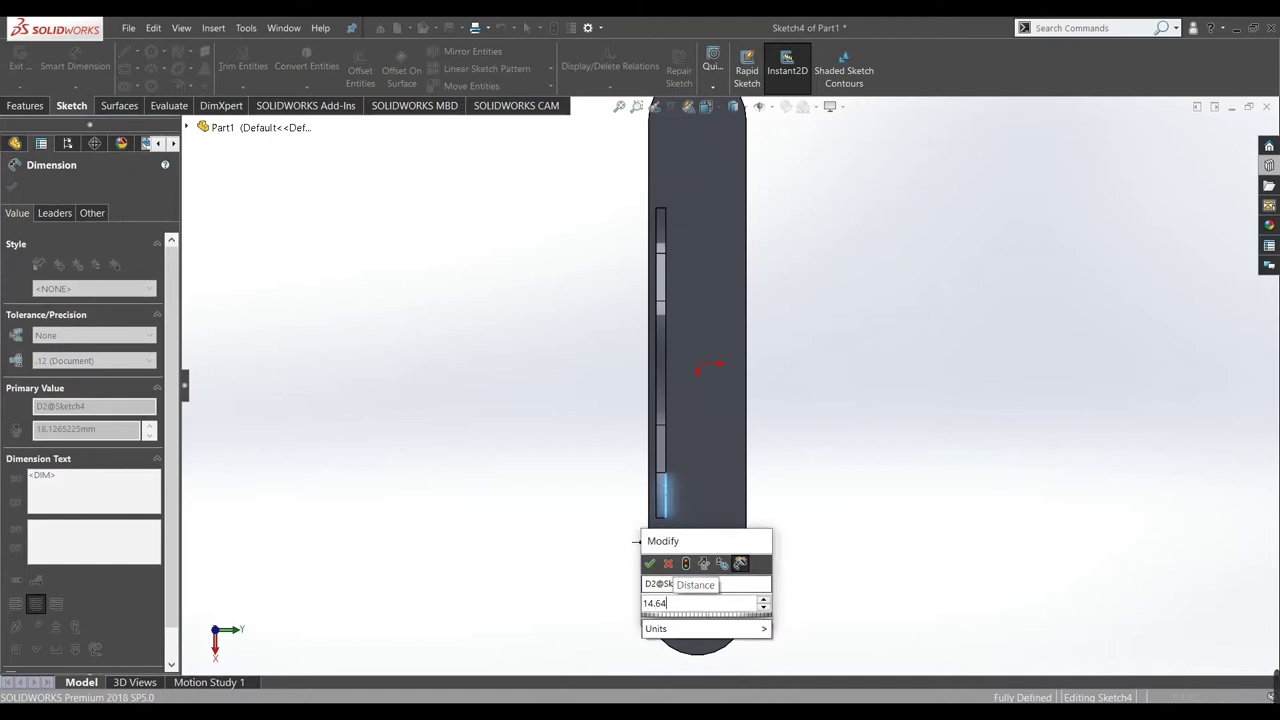
left_click(649, 564)
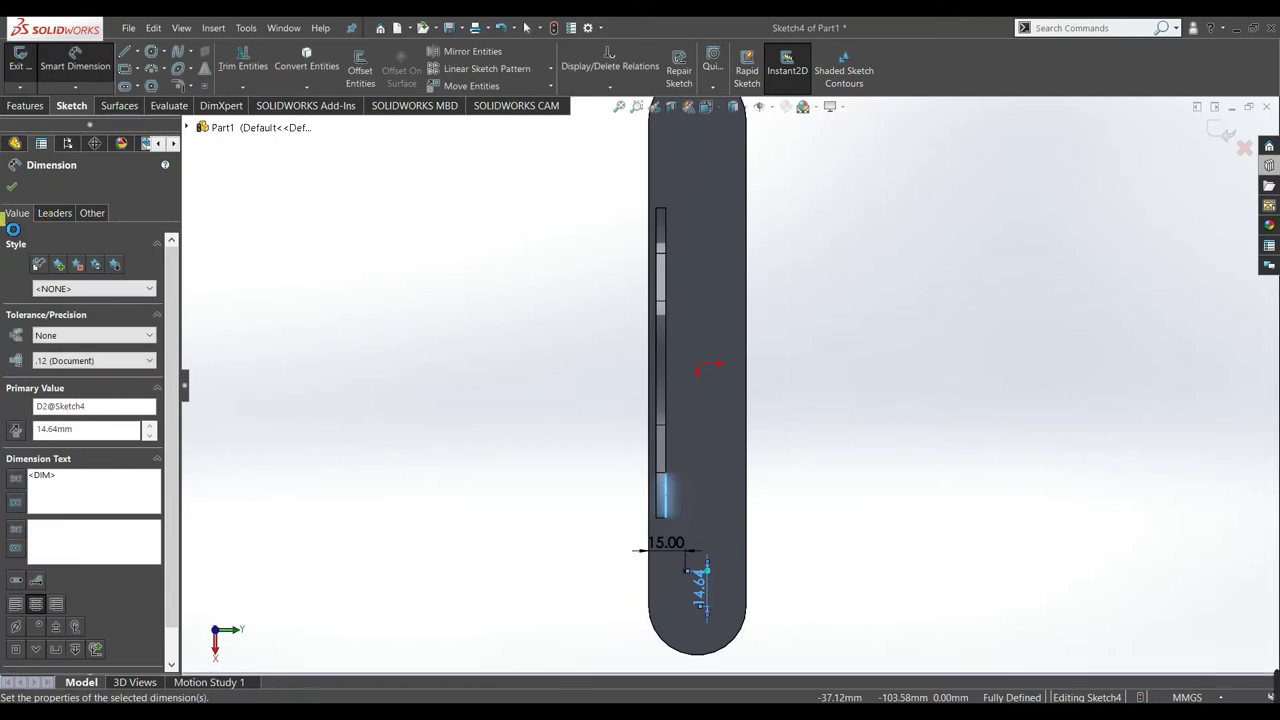
left_click(12, 186)
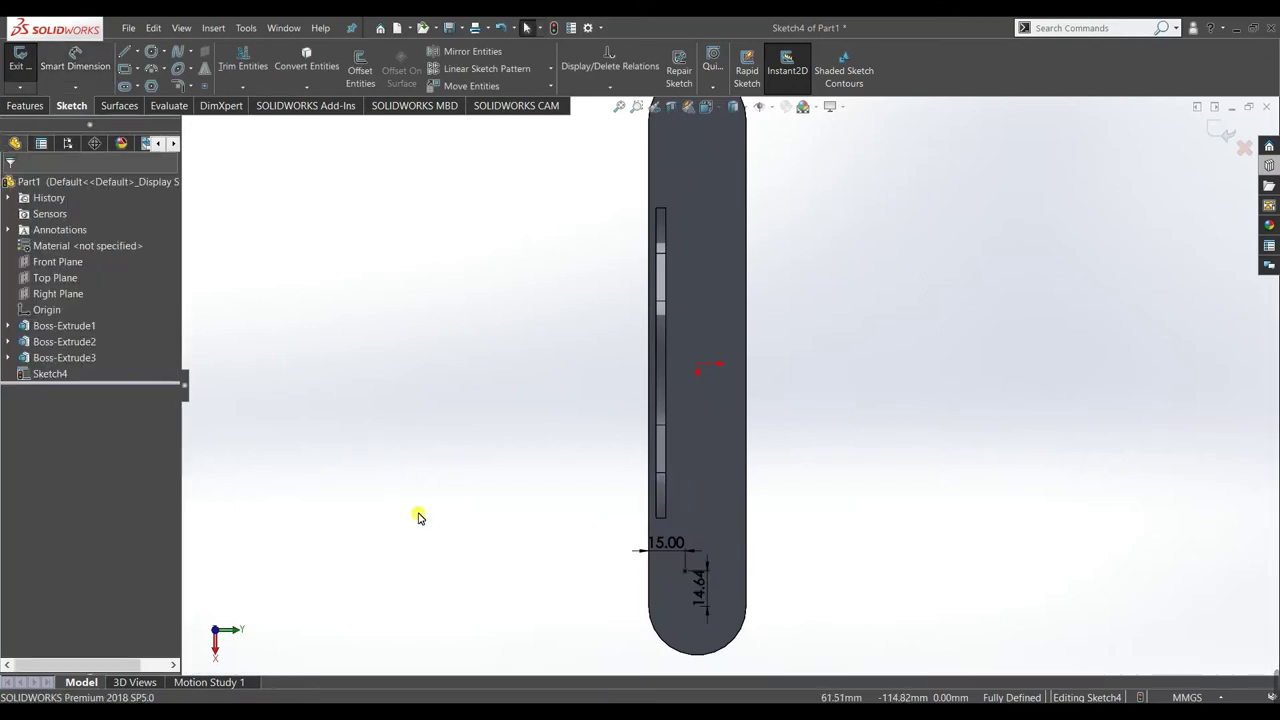
middle_click_drag(417, 434, 331, 588)
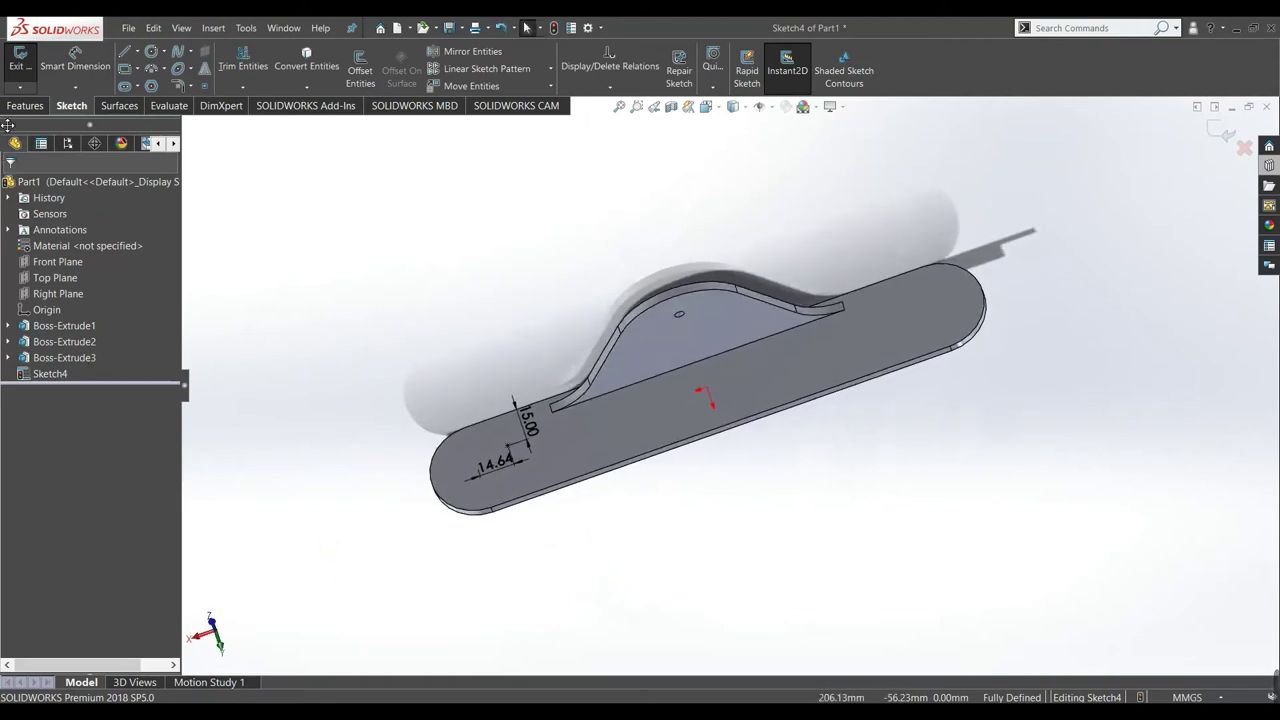
left_click(20, 56)
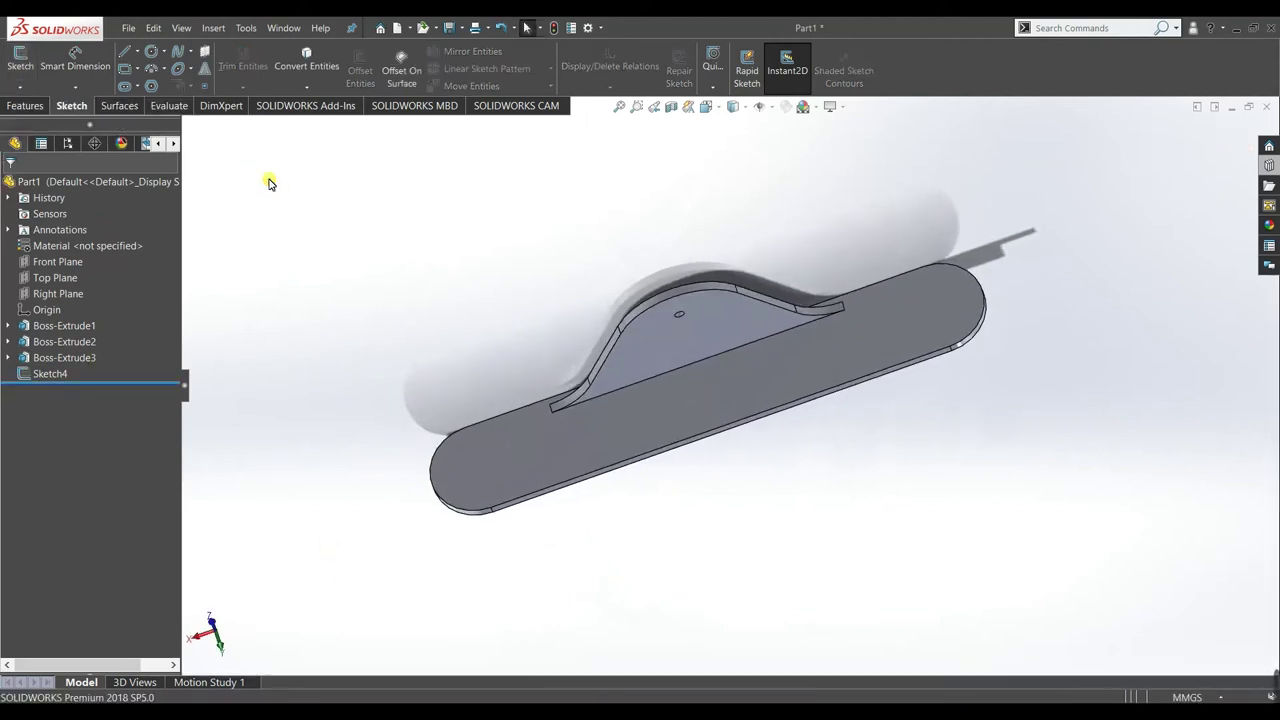
- Create a reference plane parallel to the Right Plane that passes through the sketch point
left_click(26, 106)
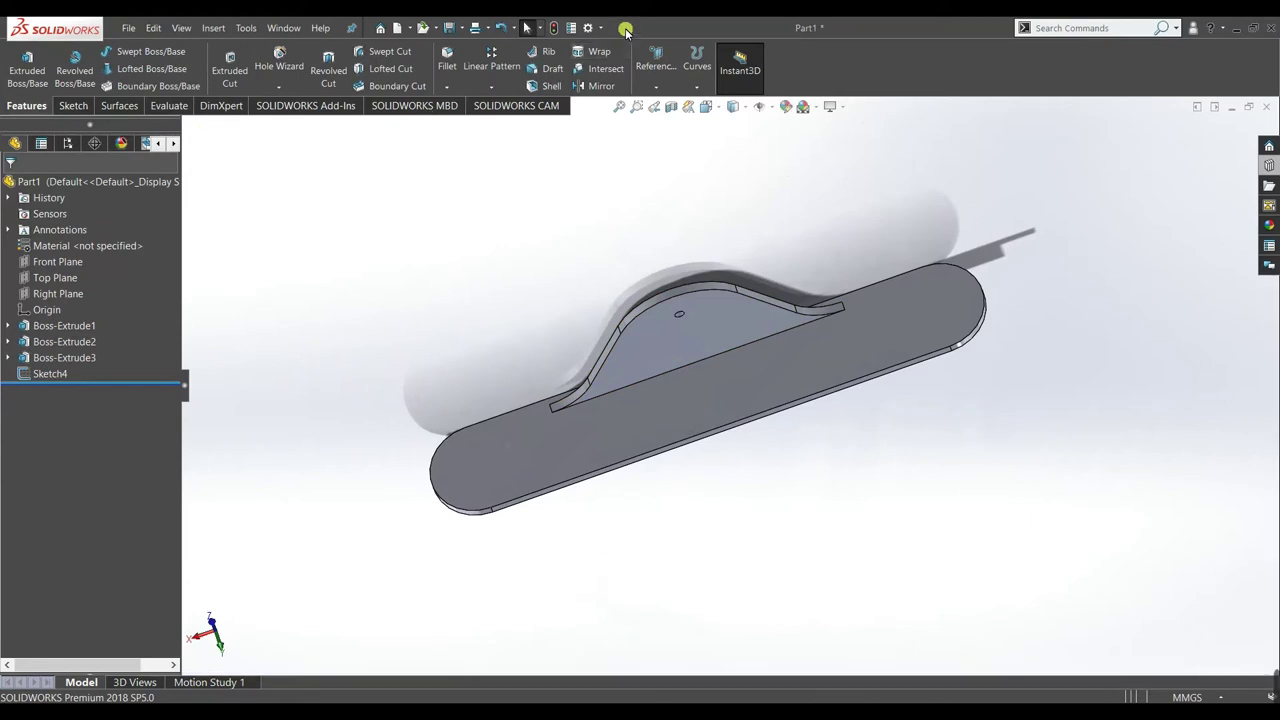
left_click(652, 68)
left_click(662, 100)
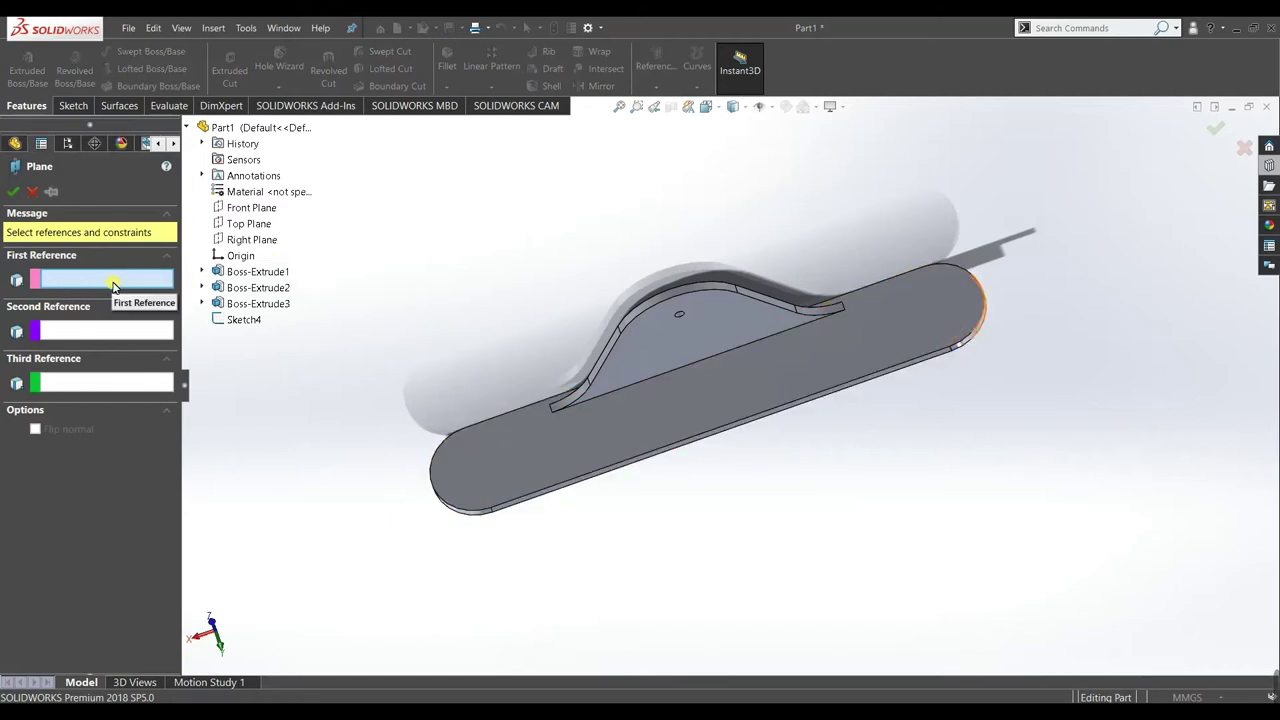
left_click(270, 239)
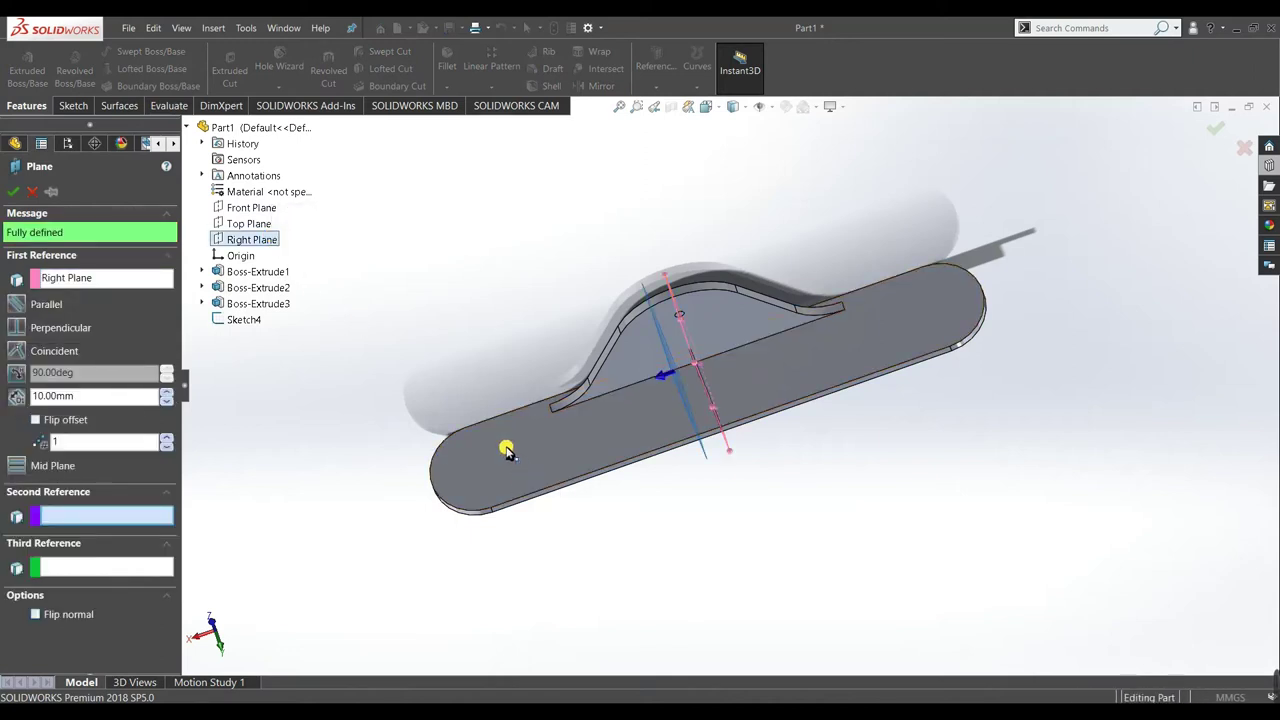
left_click(507, 450)
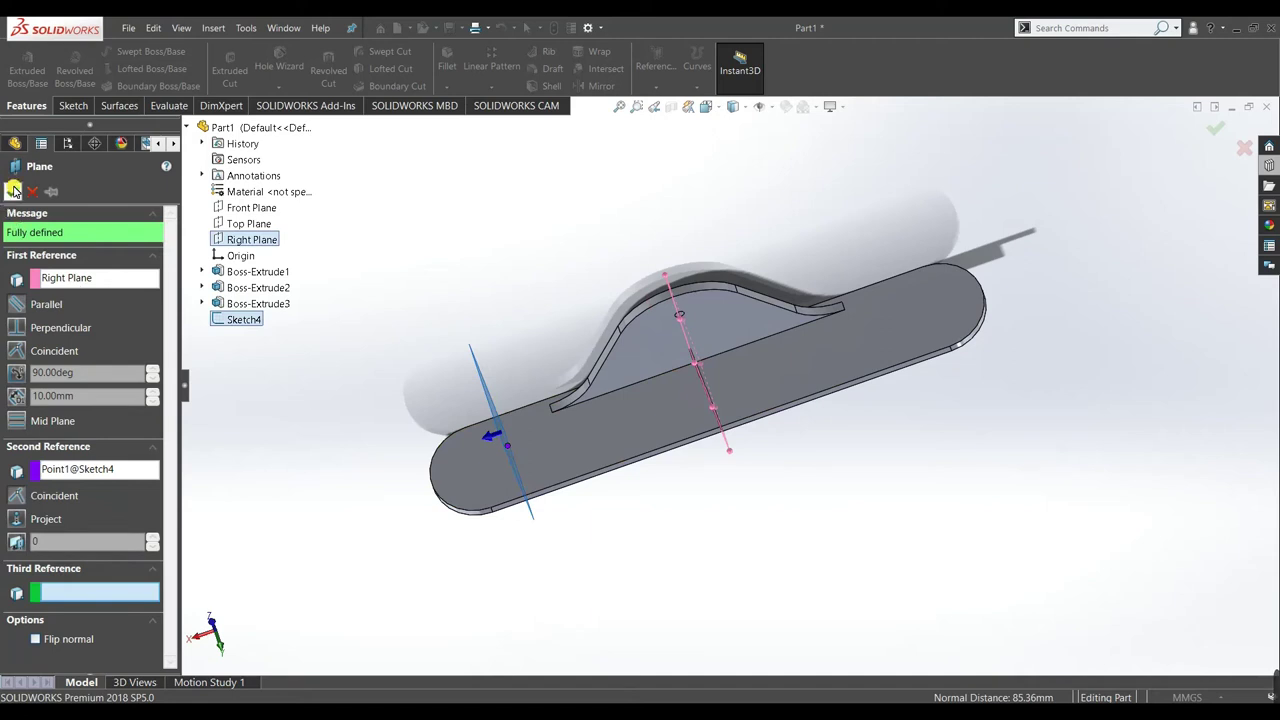
key("Return")
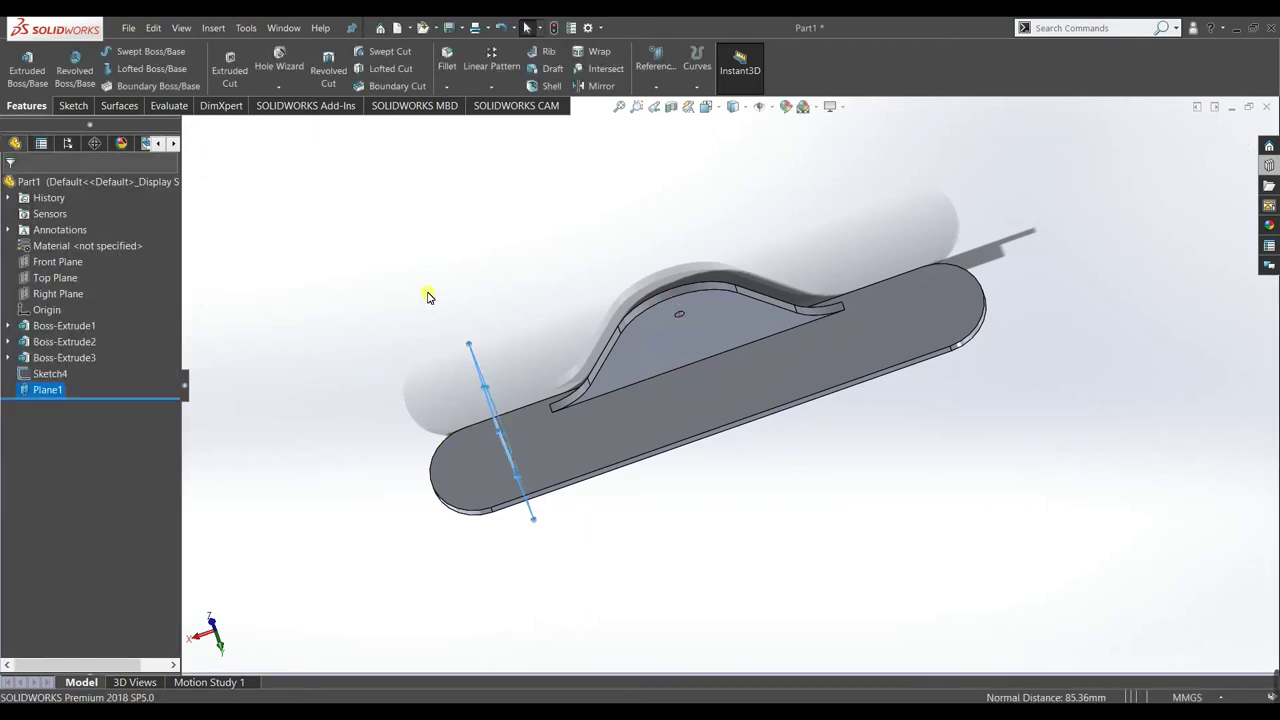
- Start a new sketch on the reference plane through the point, viewed straight on
middle_click_drag(600, 214, 522, 358)
key("space")
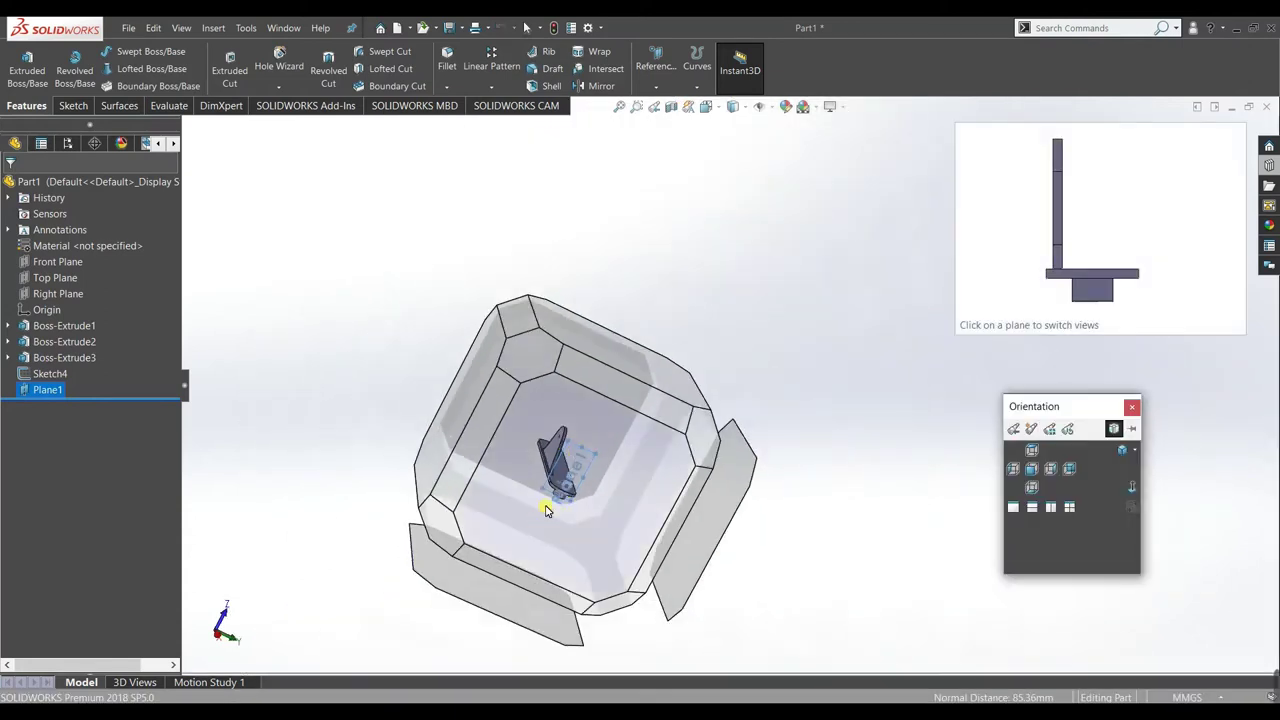
left_click(565, 456)
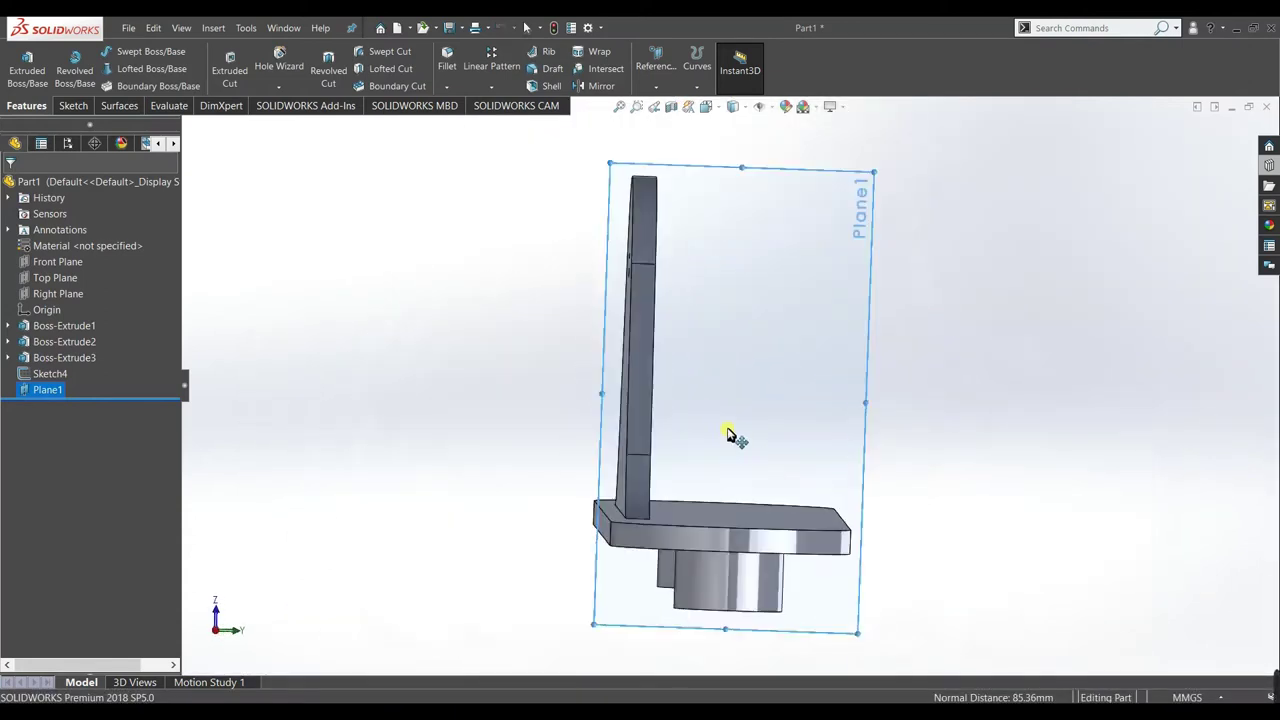
left_click(72, 105)
left_click(17, 52)
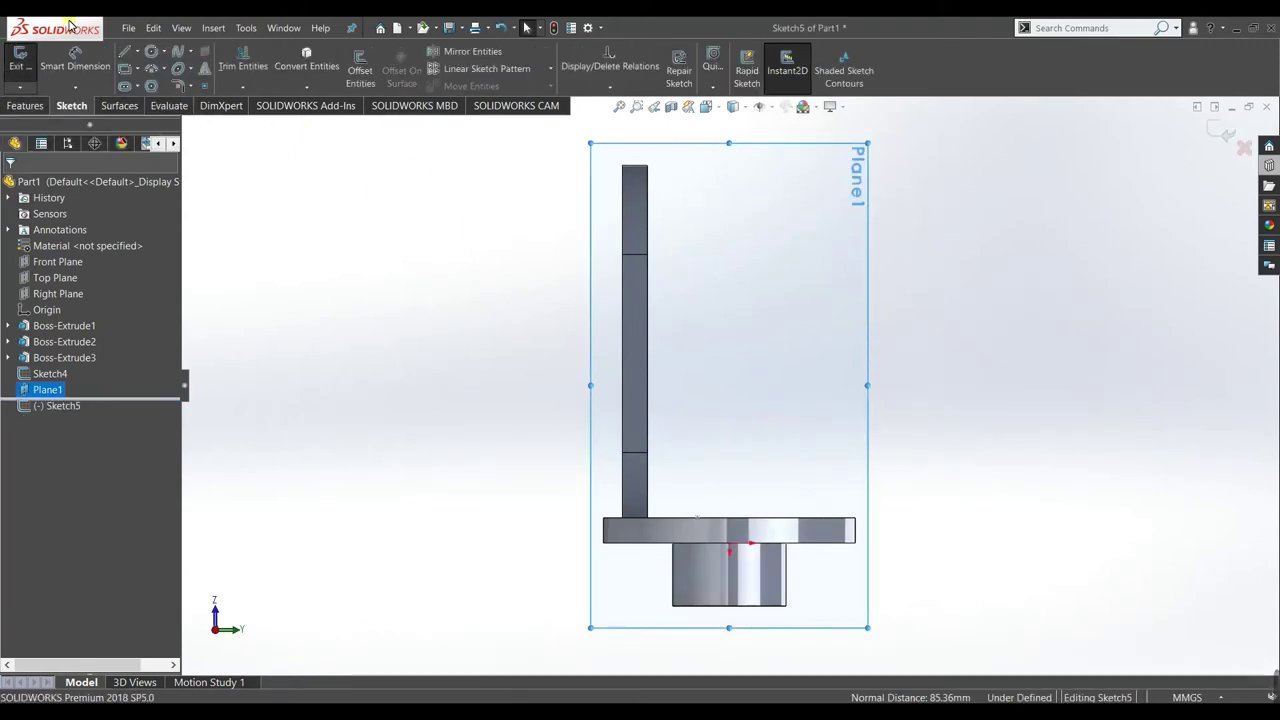
- Draw a centerline about 27.3 mm long straight up from the sketch point on the plate's upper face
left_click(138, 54)
left_click(150, 82)
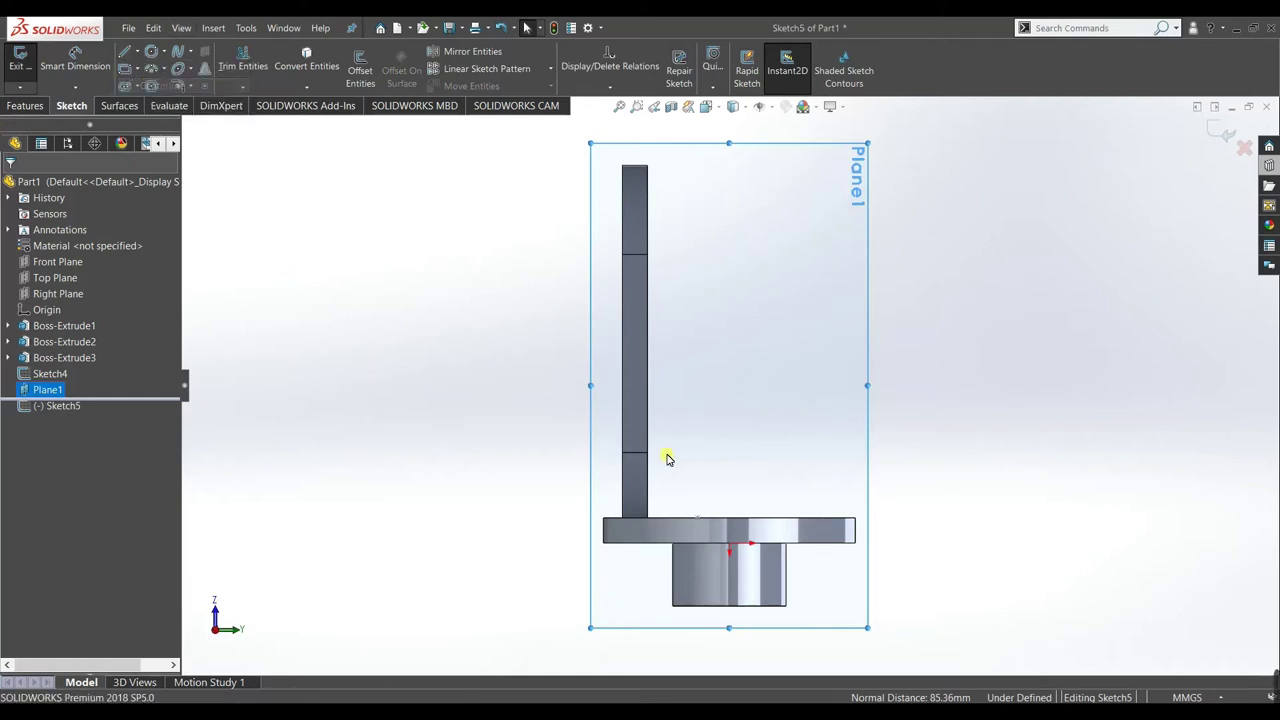
left_click(698, 517)
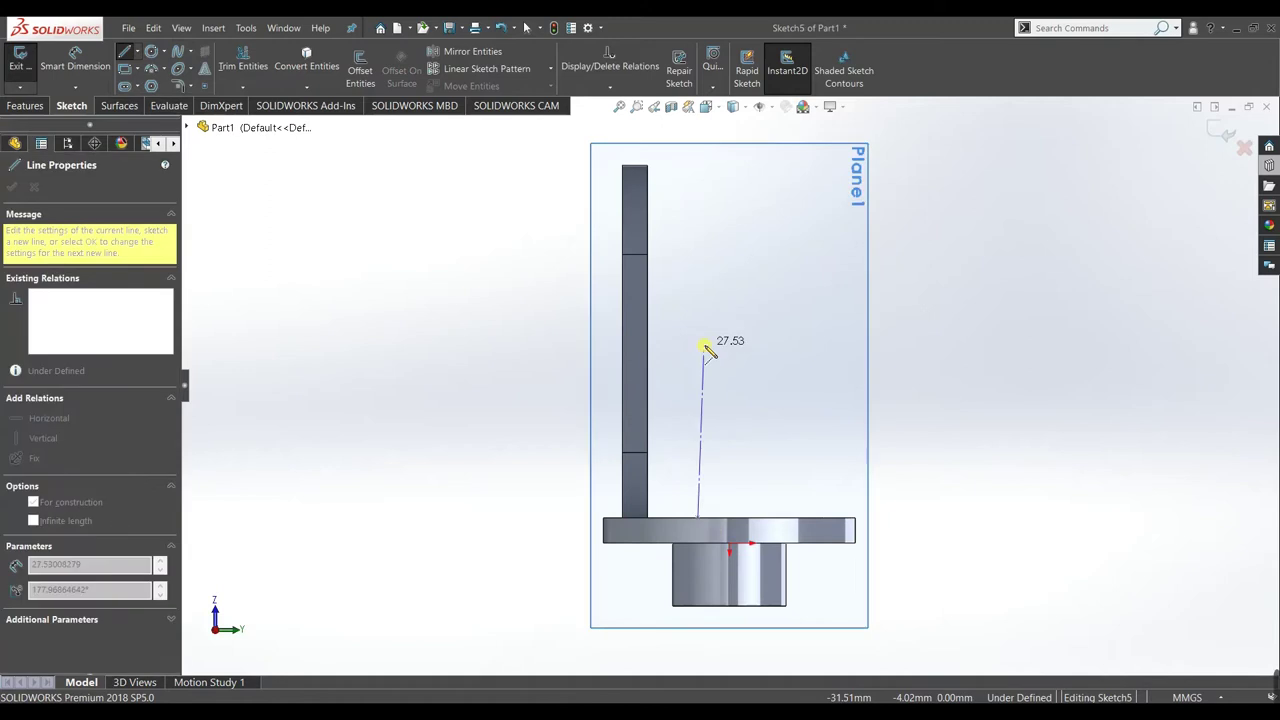
left_click(697, 345)
right_click(785, 293)
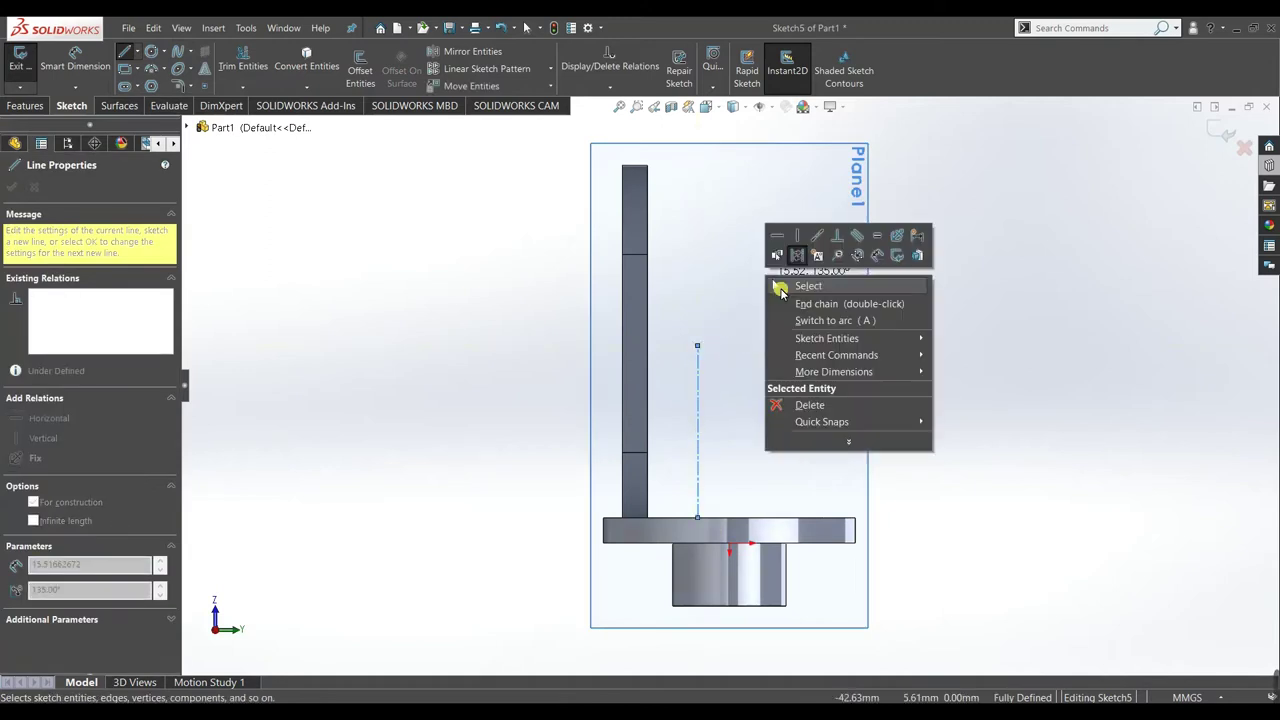
left_click(800, 287)
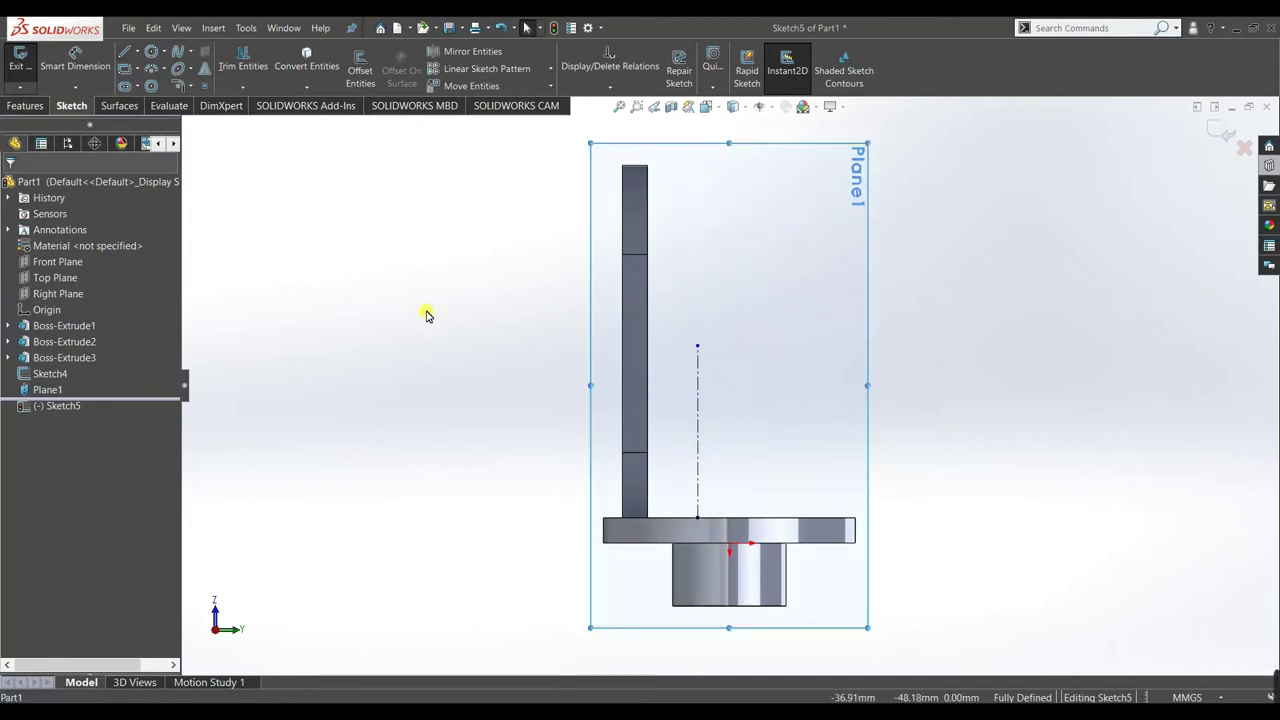
- Dimension the centerline's length as 35.21 mm
left_click(75, 58)
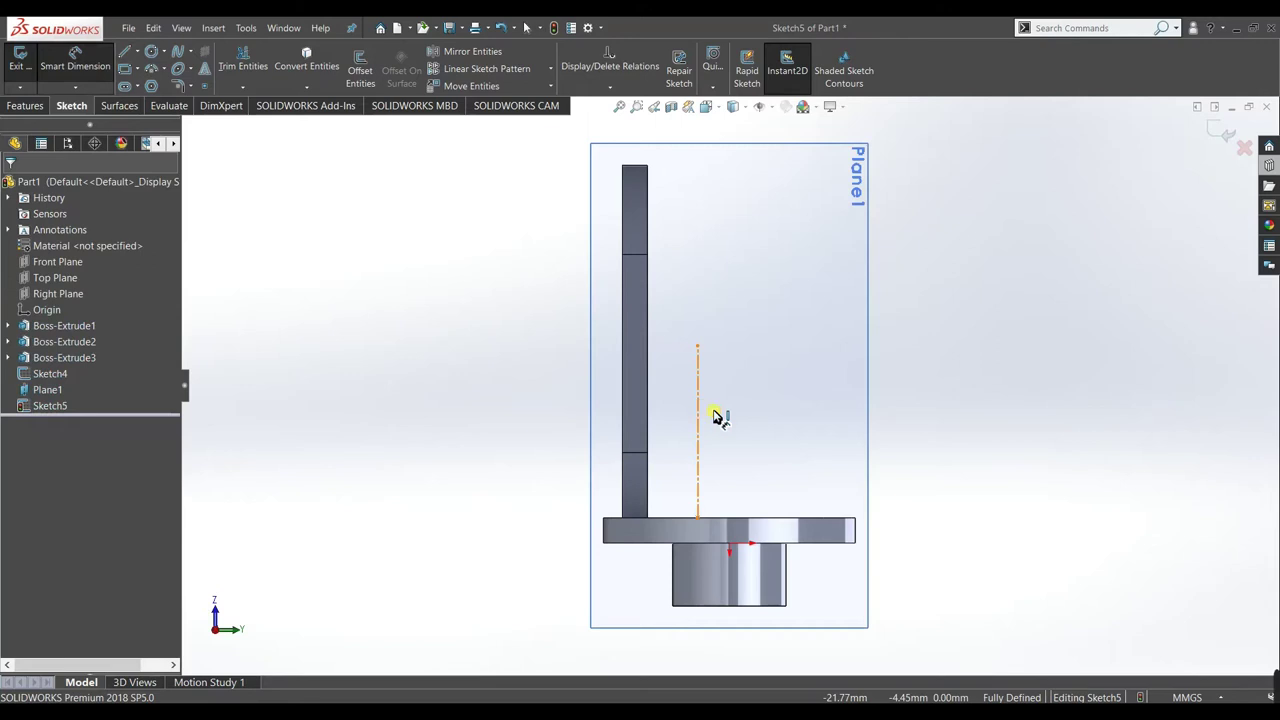
left_click(874, 434)
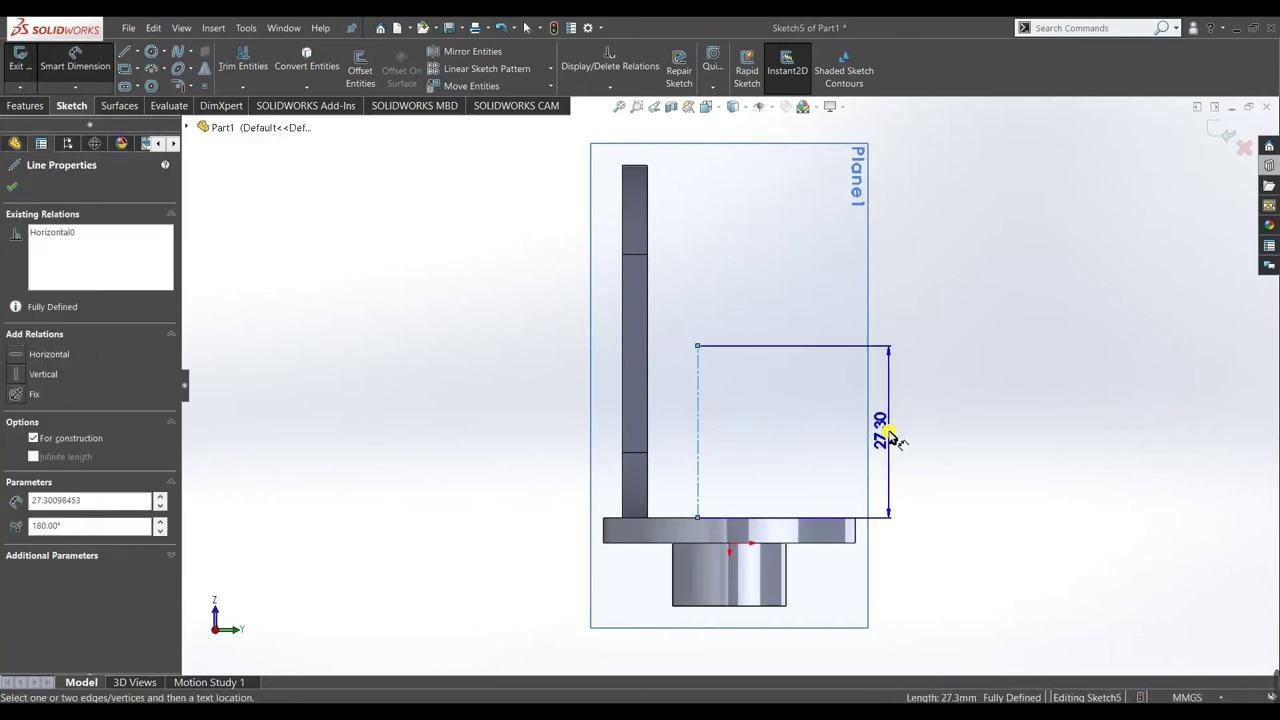
left_click(890, 436)
type("35")
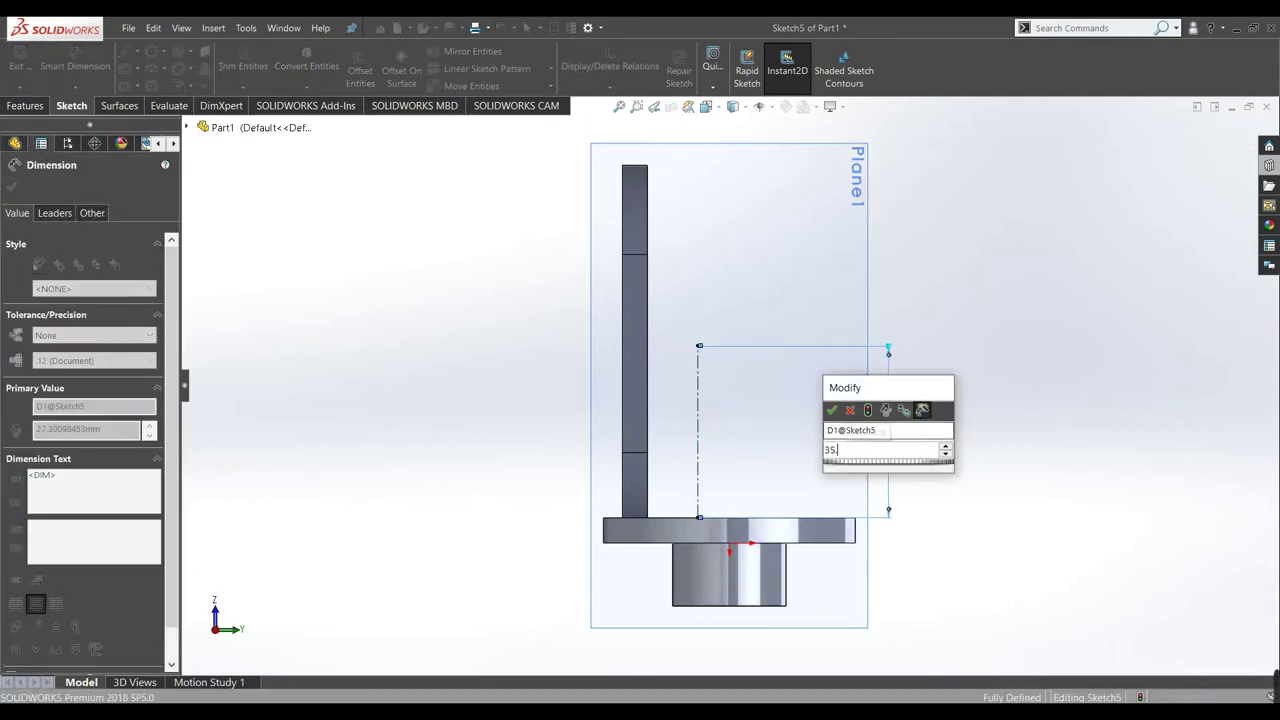
left_click(833, 411)
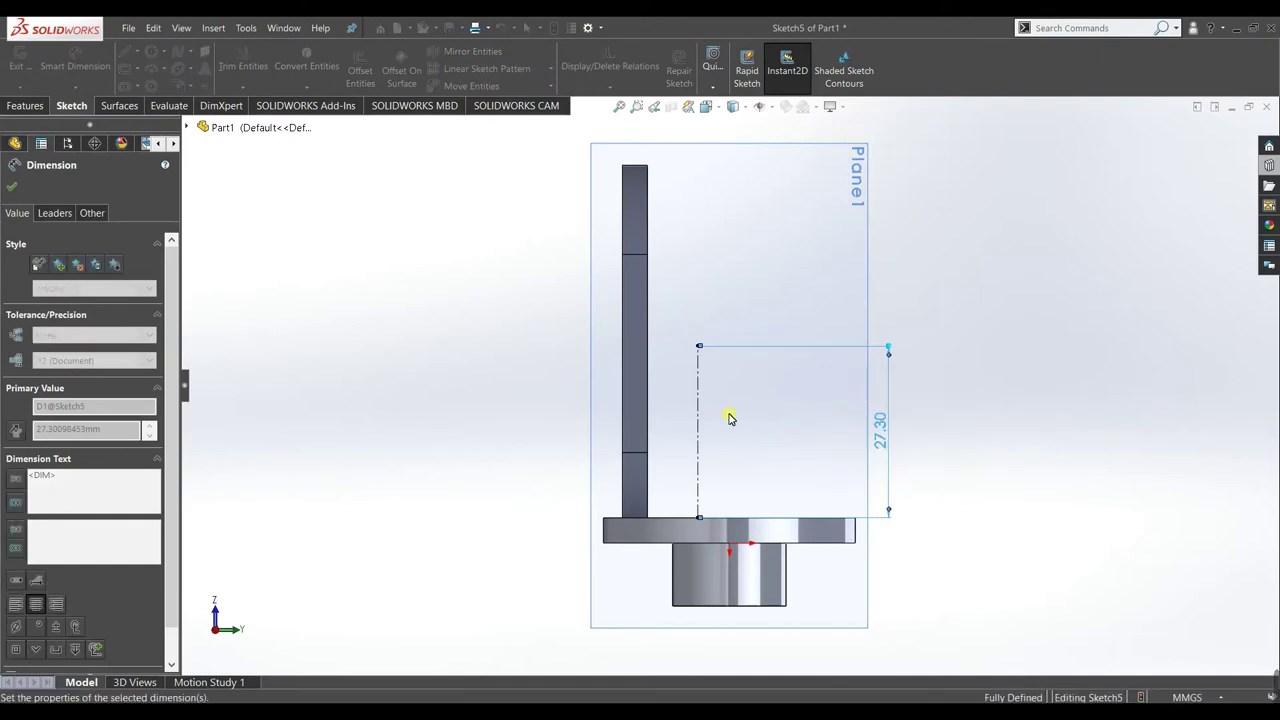
left_click(489, 320)
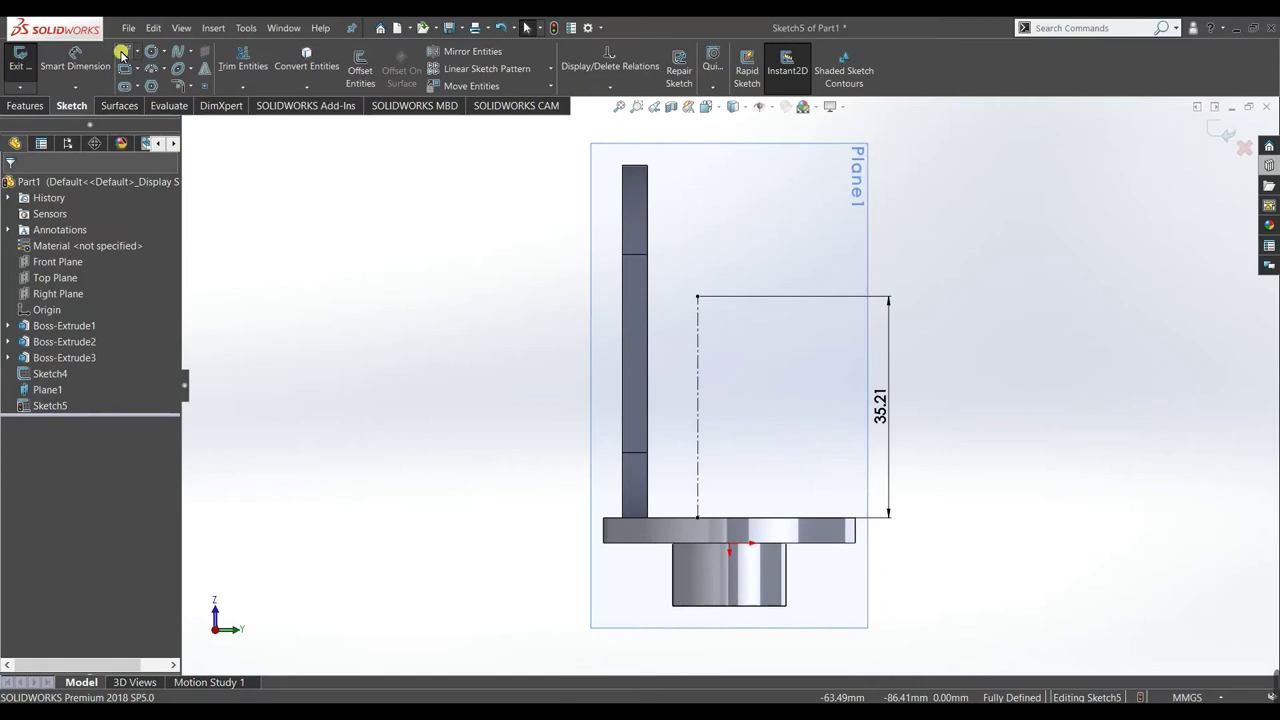
- Sketch an upward-opening 90° three-point arc of about 10.11 mm radius just above the centerline's upper end
left_click(165, 72)
left_click(170, 106)
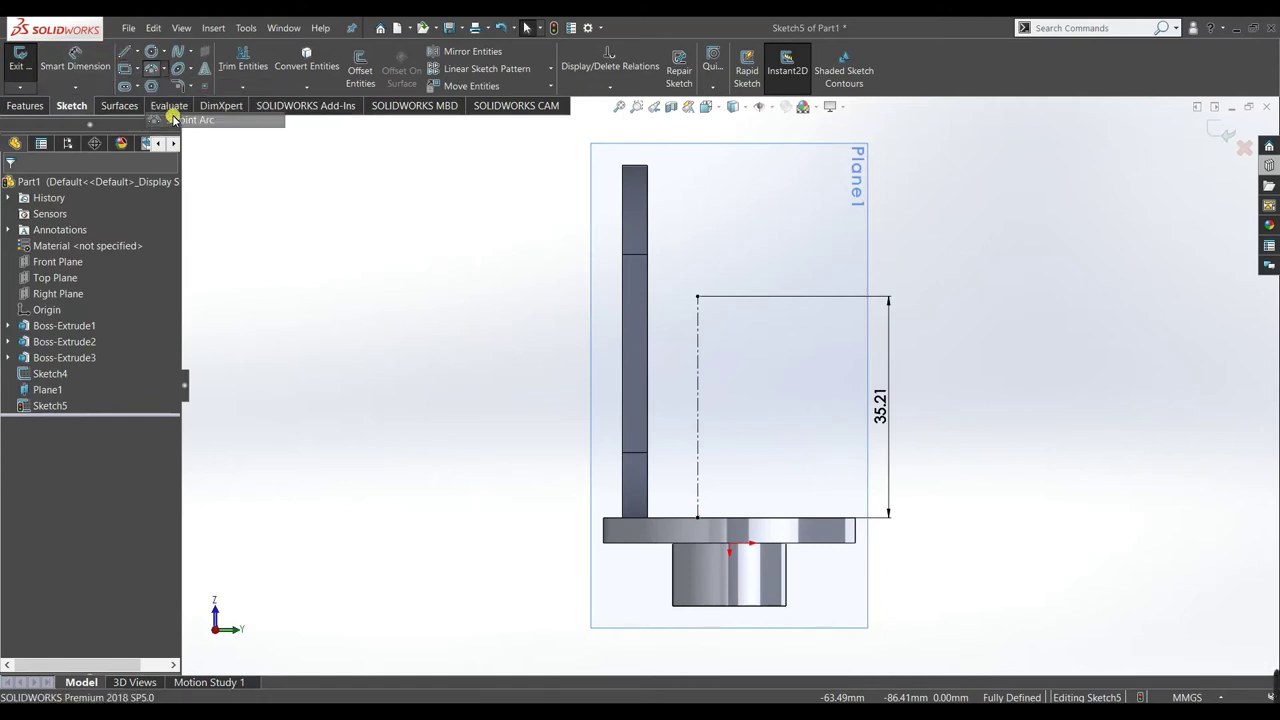
left_click(658, 270)
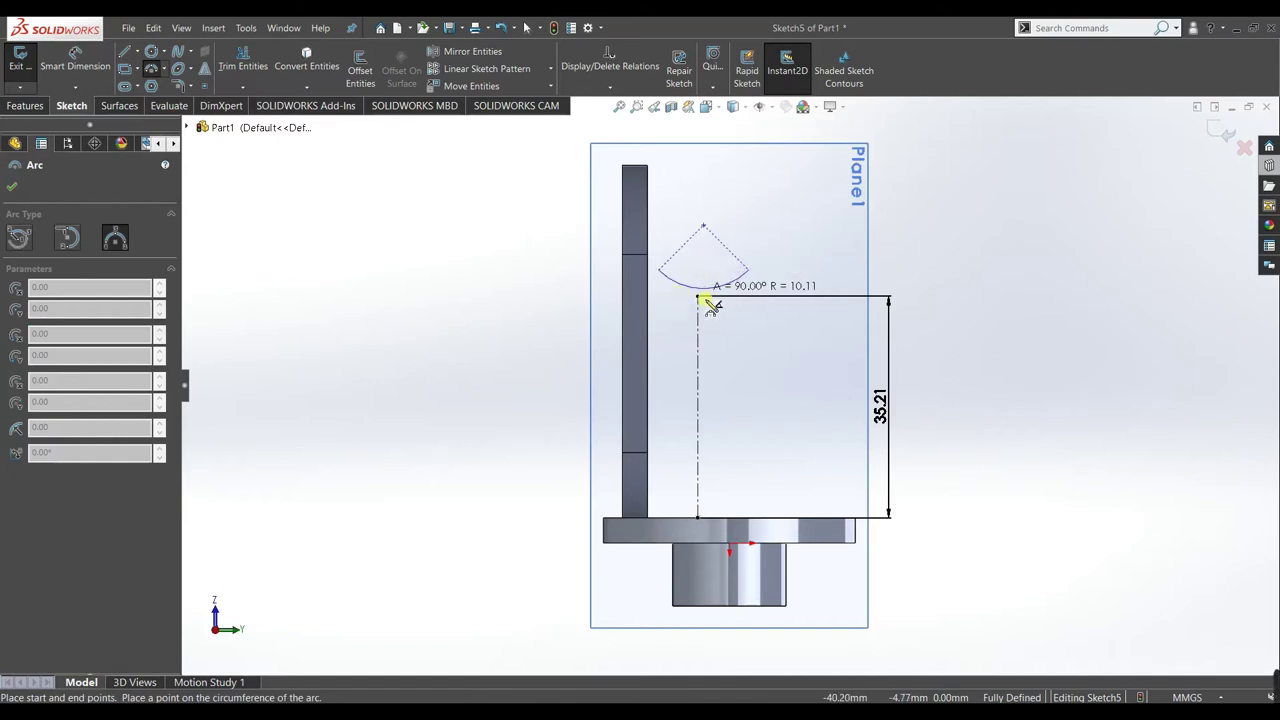
left_click(705, 300)
right_click(972, 262)
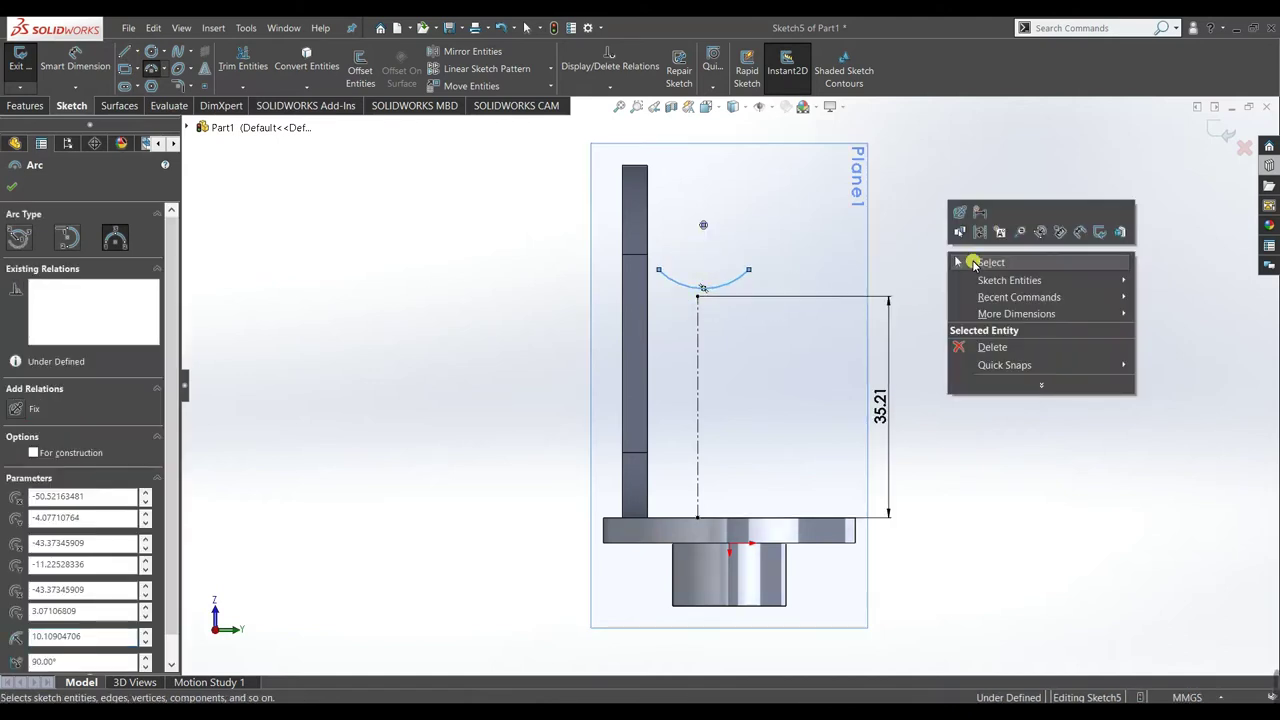
left_click(990, 262)
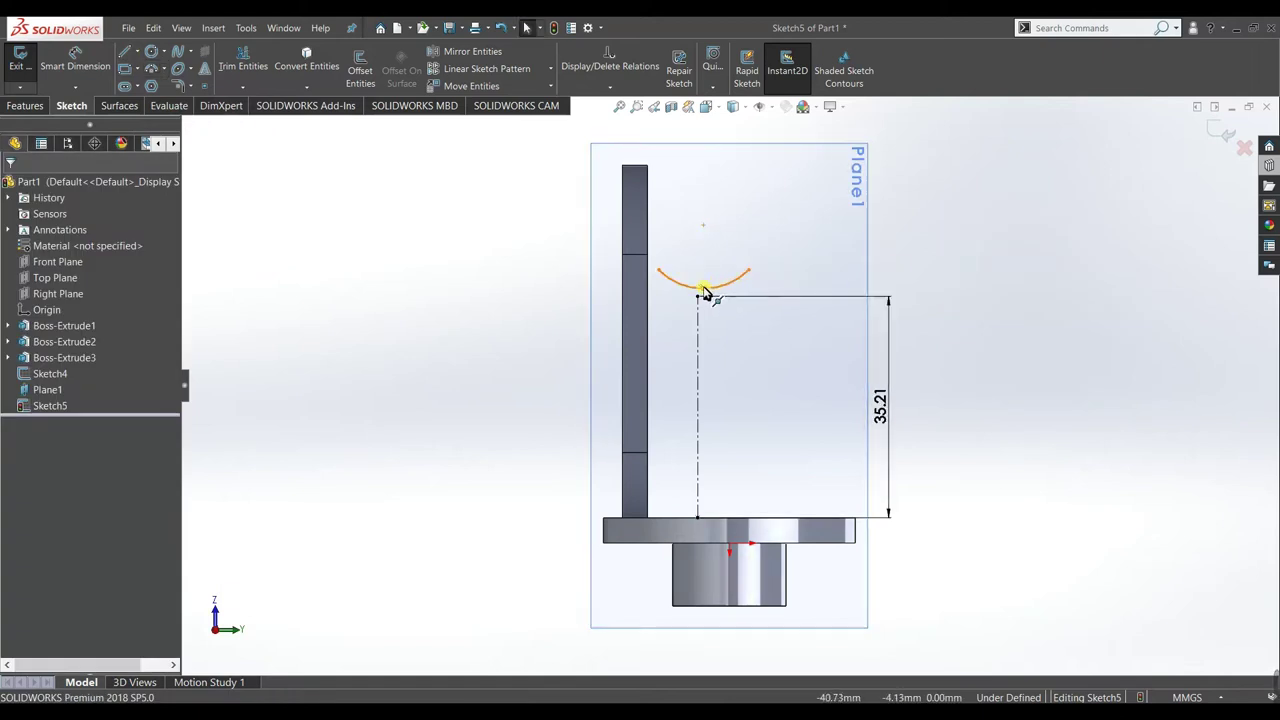
- Join the arc's midpoint to the centerline's upper endpoint with a sketch relation
left_click(703, 297)
scroll(704, 305, "up", 1)
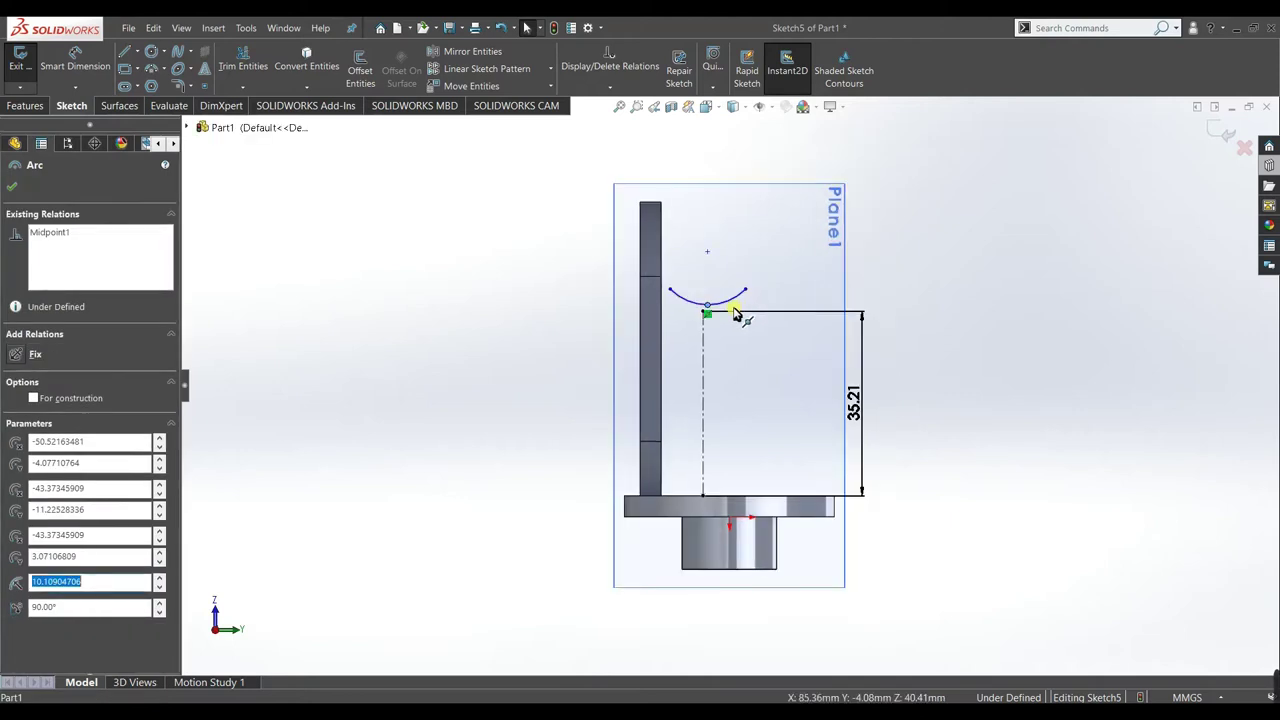
left_click(706, 314, "ctrl")
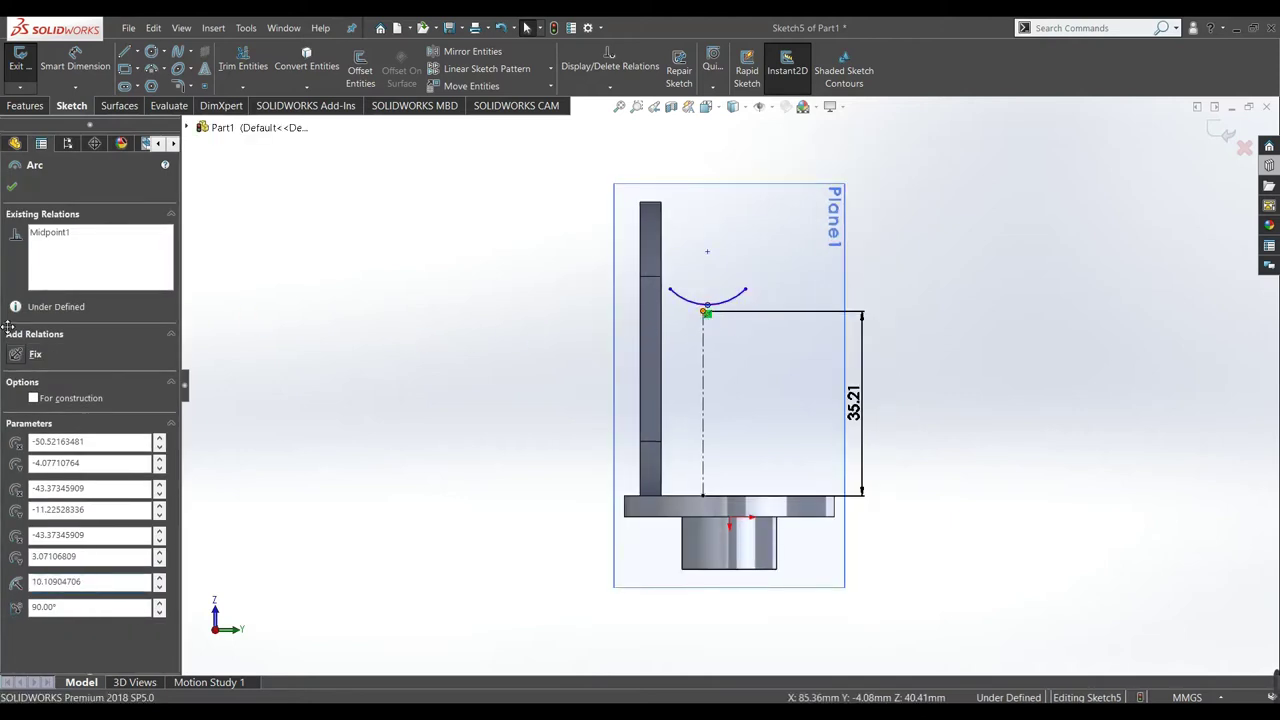
left_click(15, 465)
left_click(309, 391)
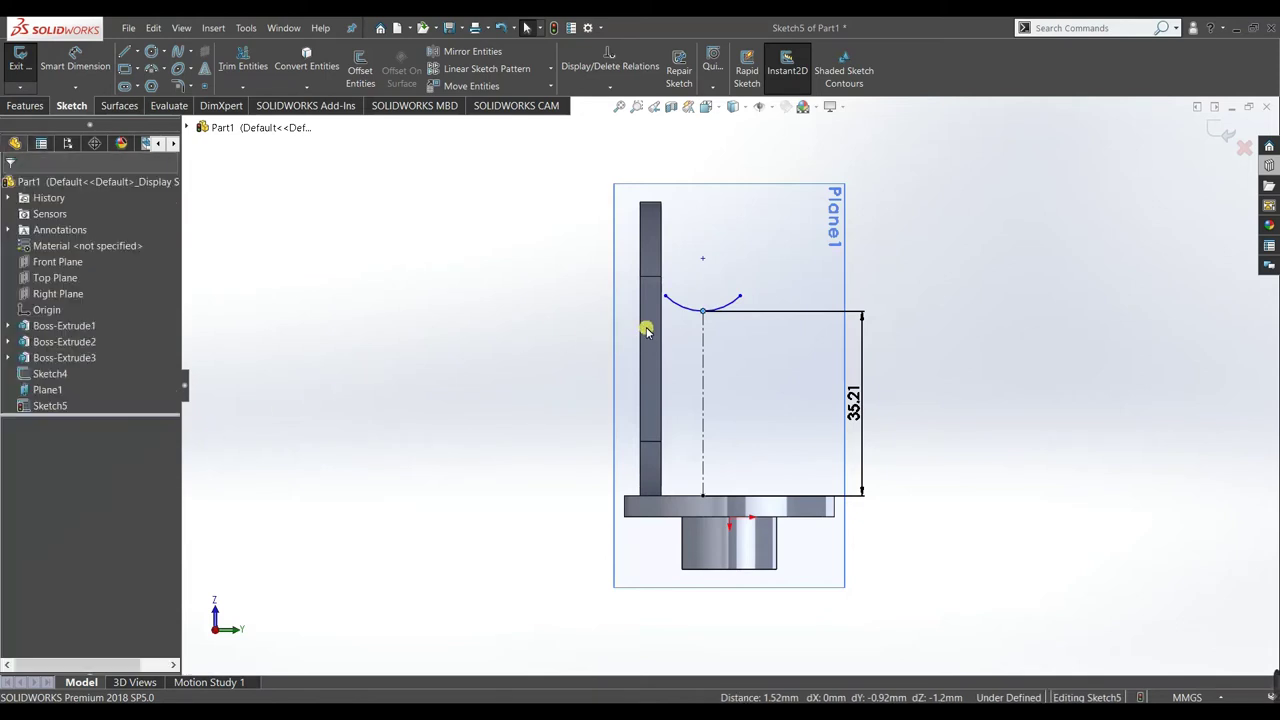
- Make the arc's two endpoints symmetric about the centerline
left_click(741, 298)
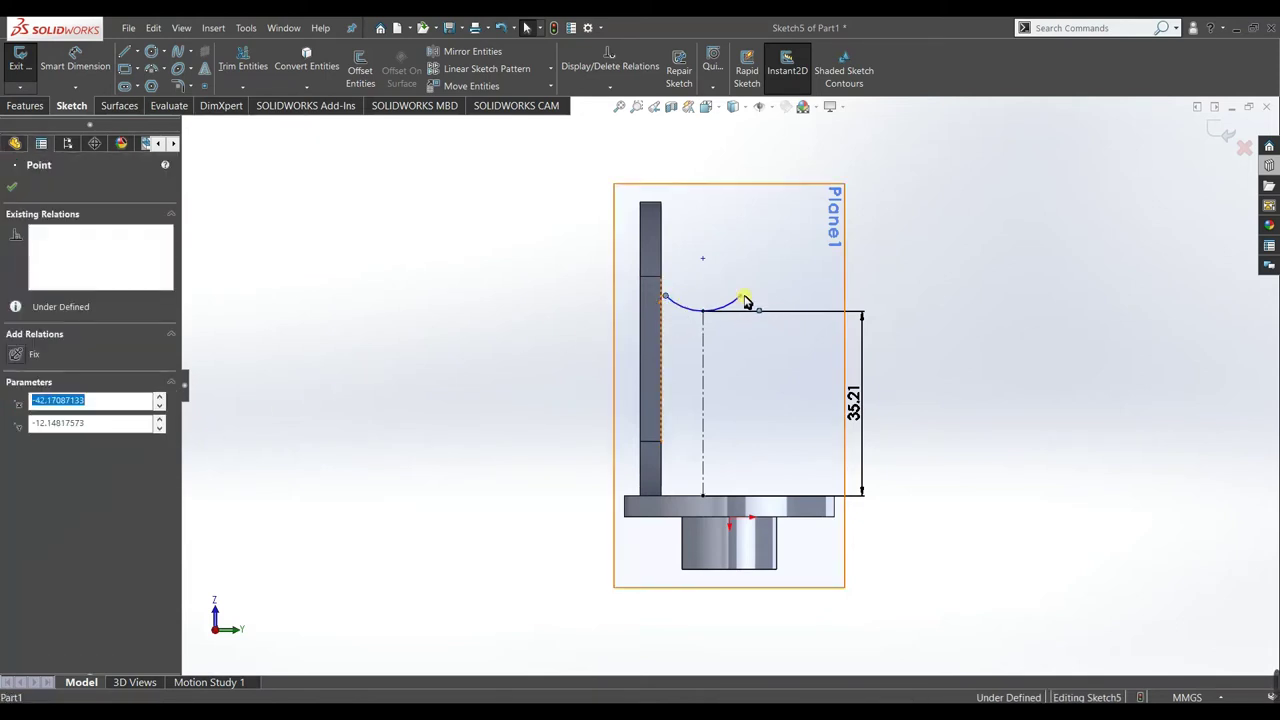
left_click(682, 336, "ctrl")
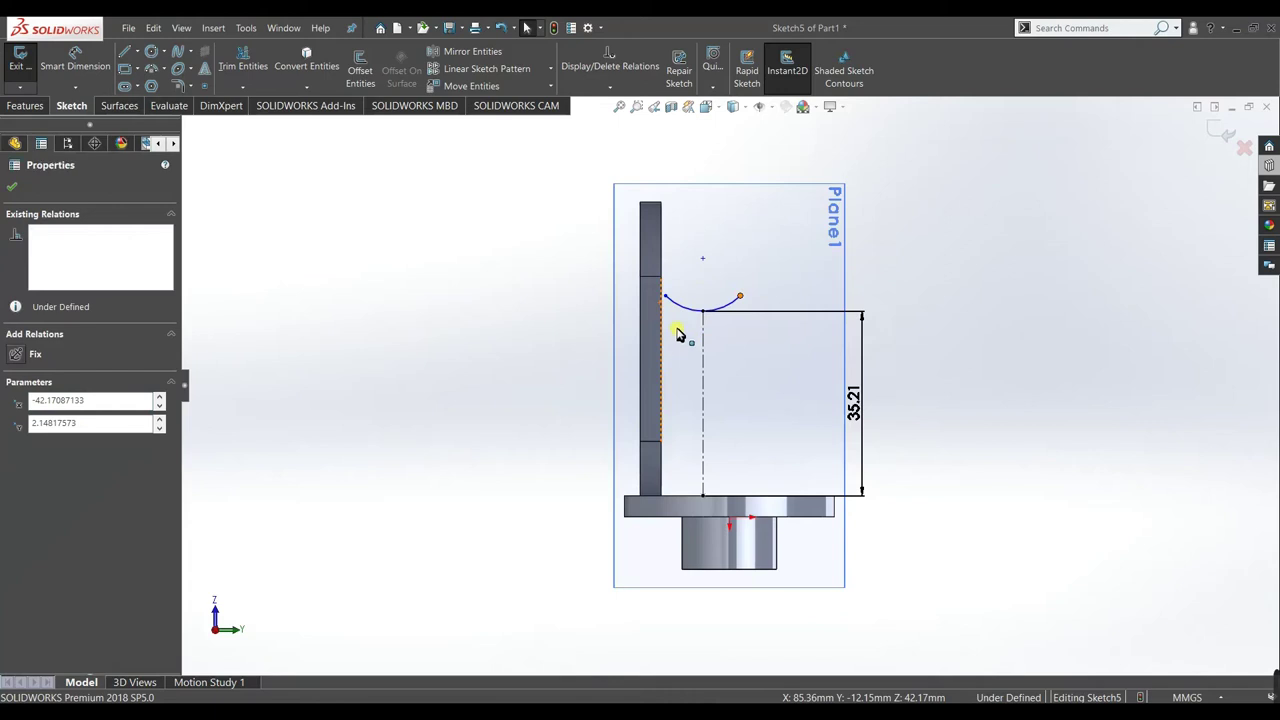
left_click(702, 355, "ctrl")
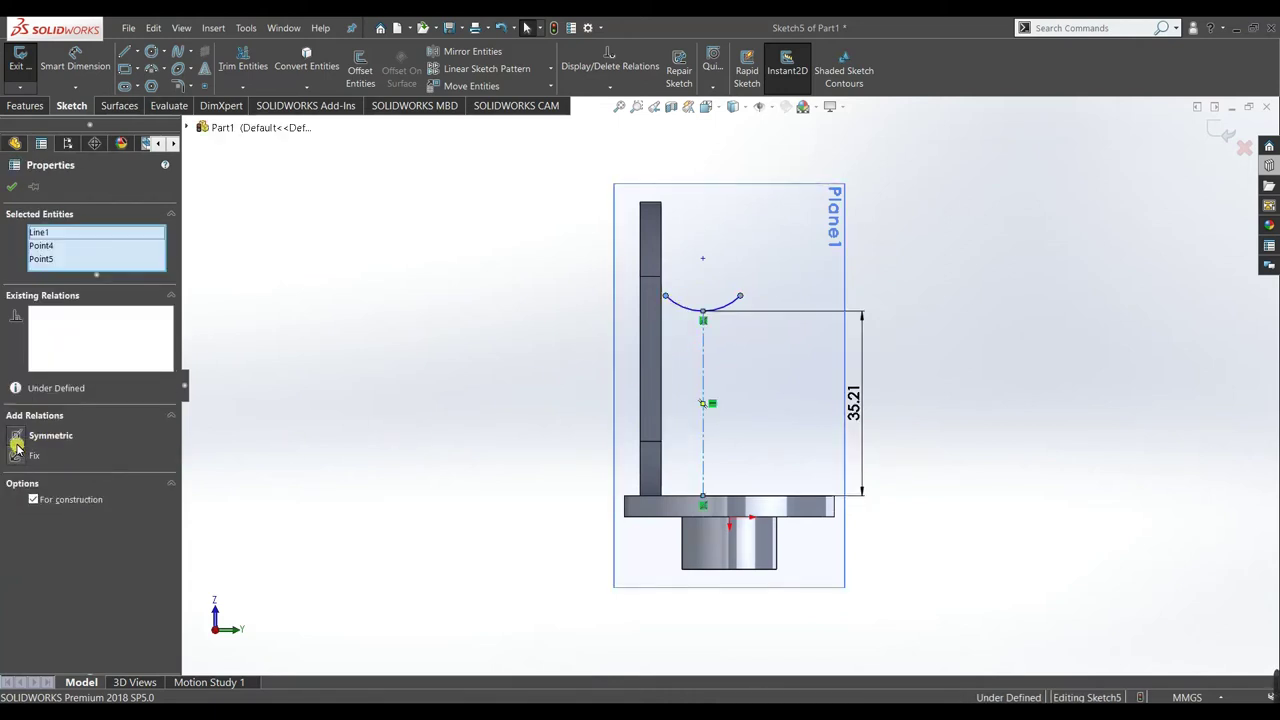
left_click(15, 440)
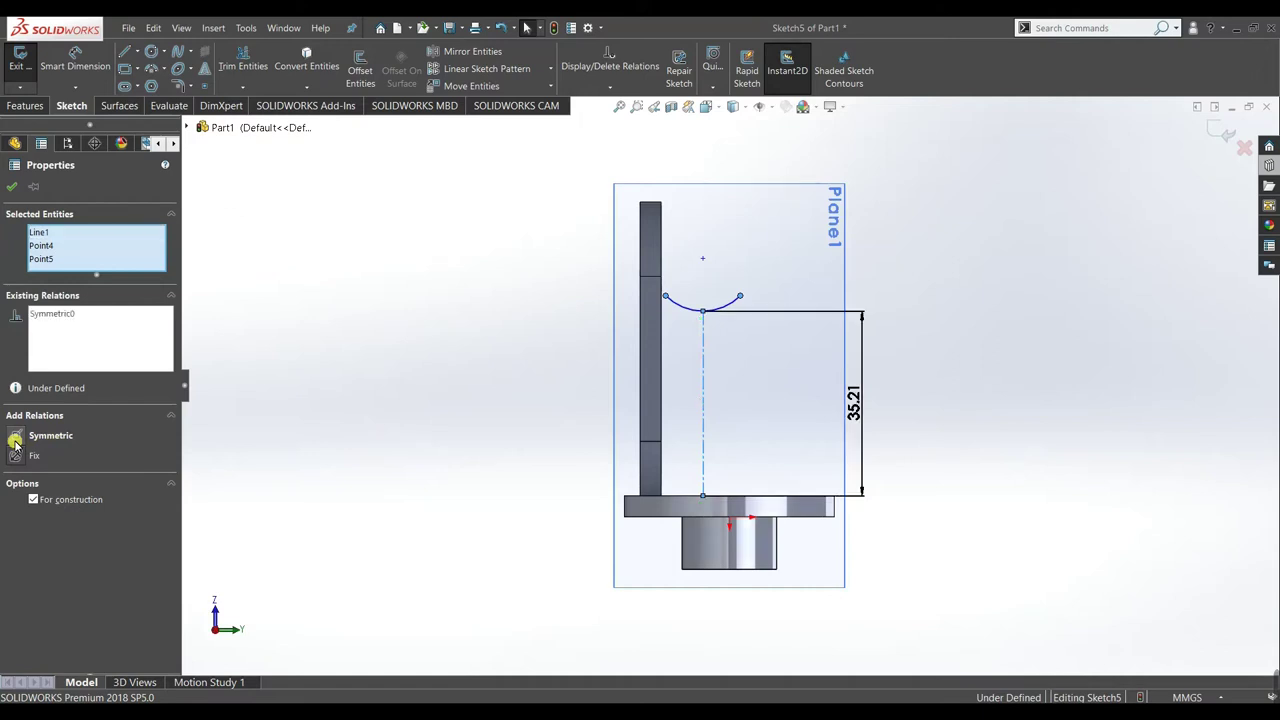
left_click(9, 186)
- Dimension the arc's radius as 10 mm
scroll(720, 290, "down", 3)
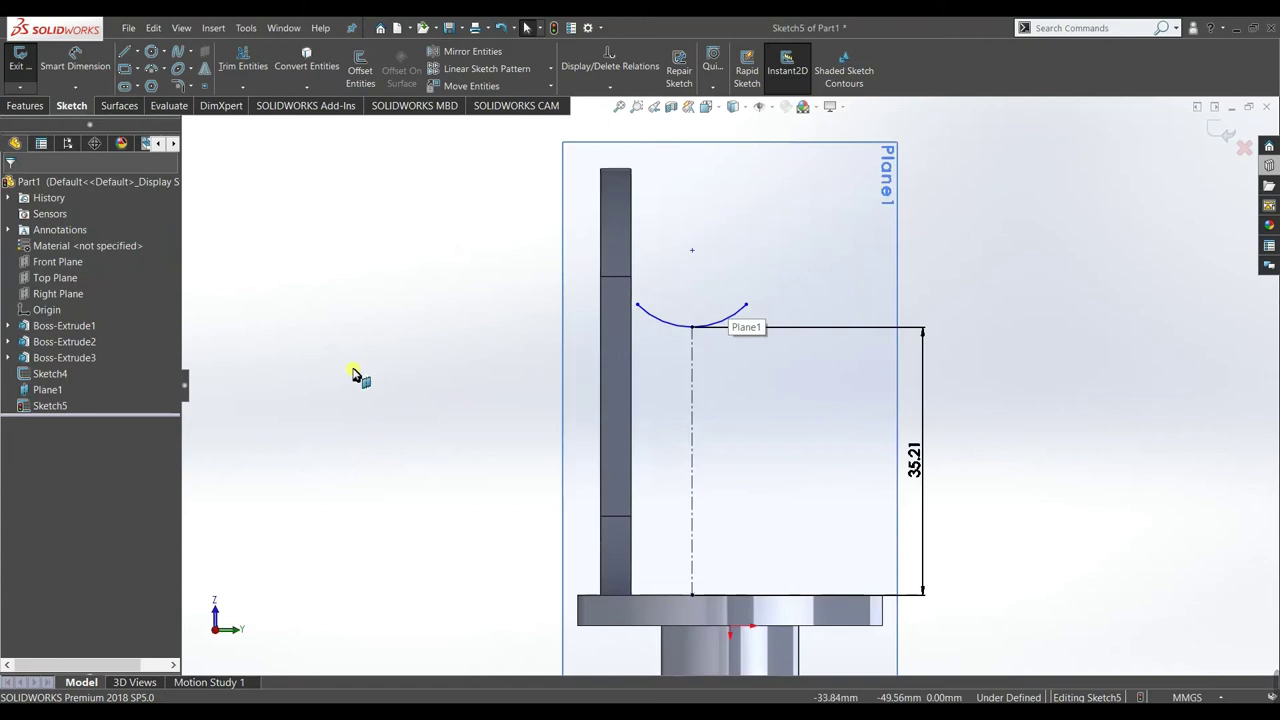
left_click(92, 66)
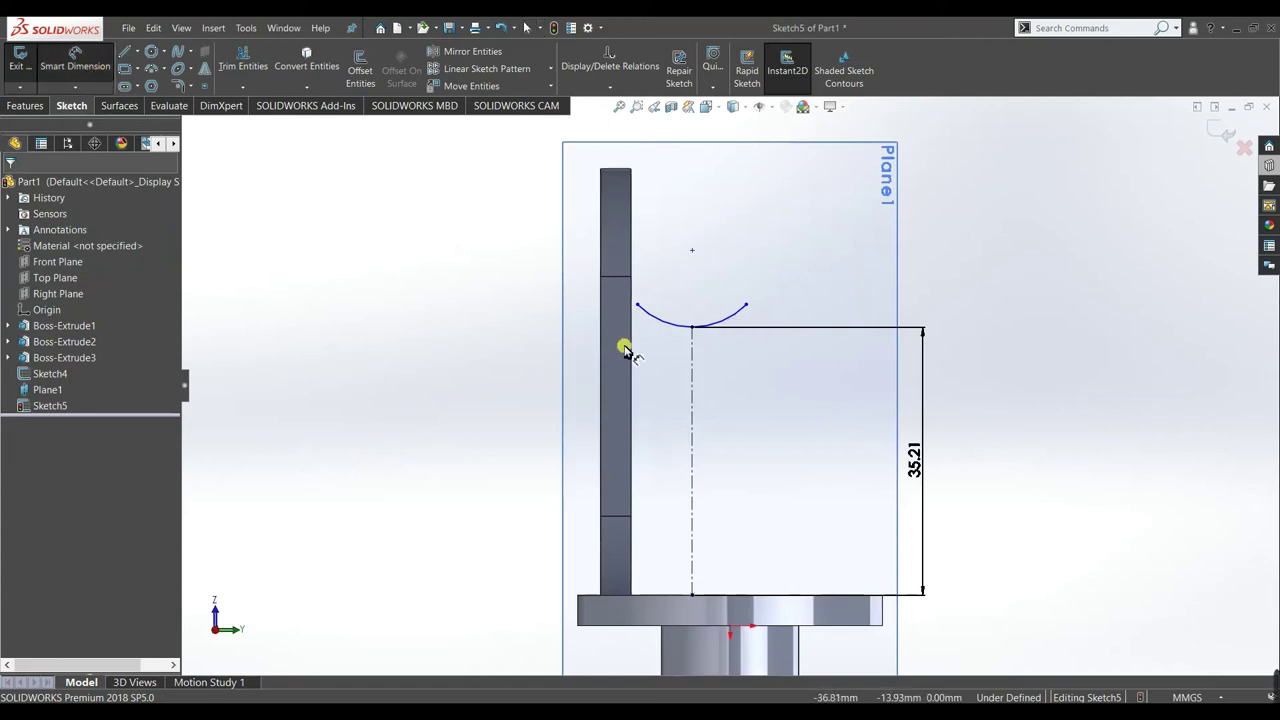
left_click(728, 292)
left_click(706, 298)
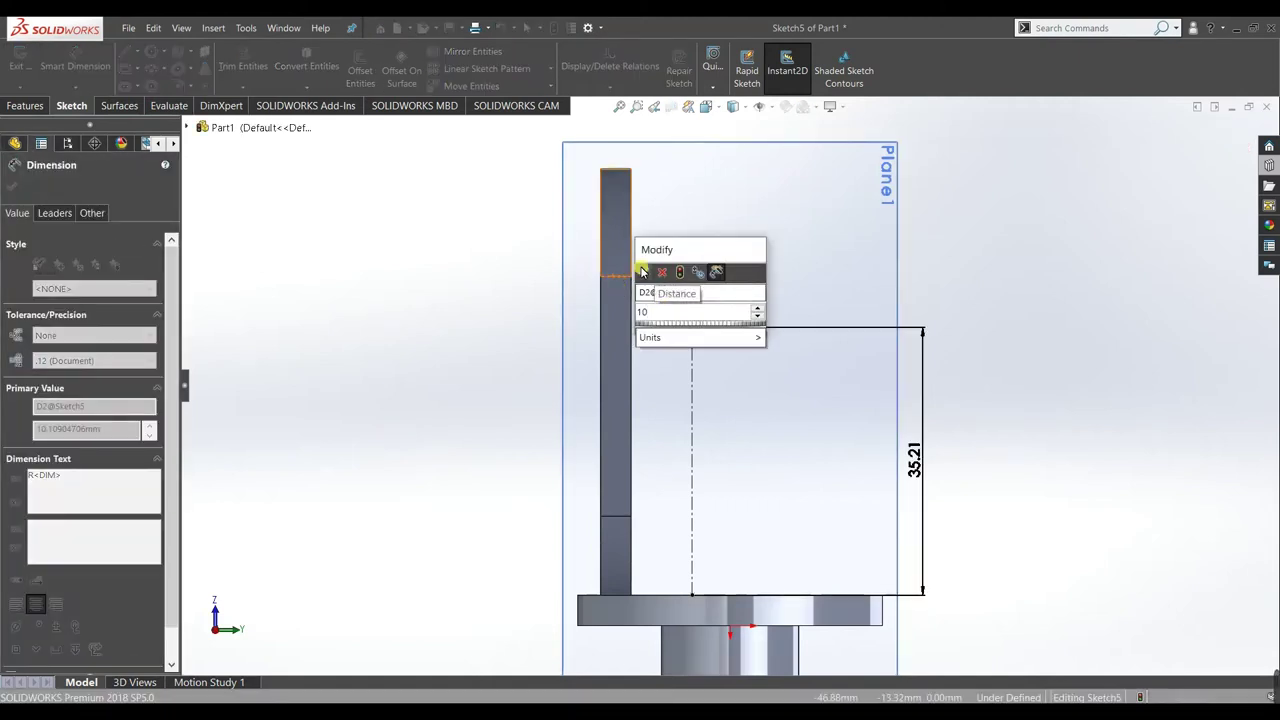
left_click(643, 272)
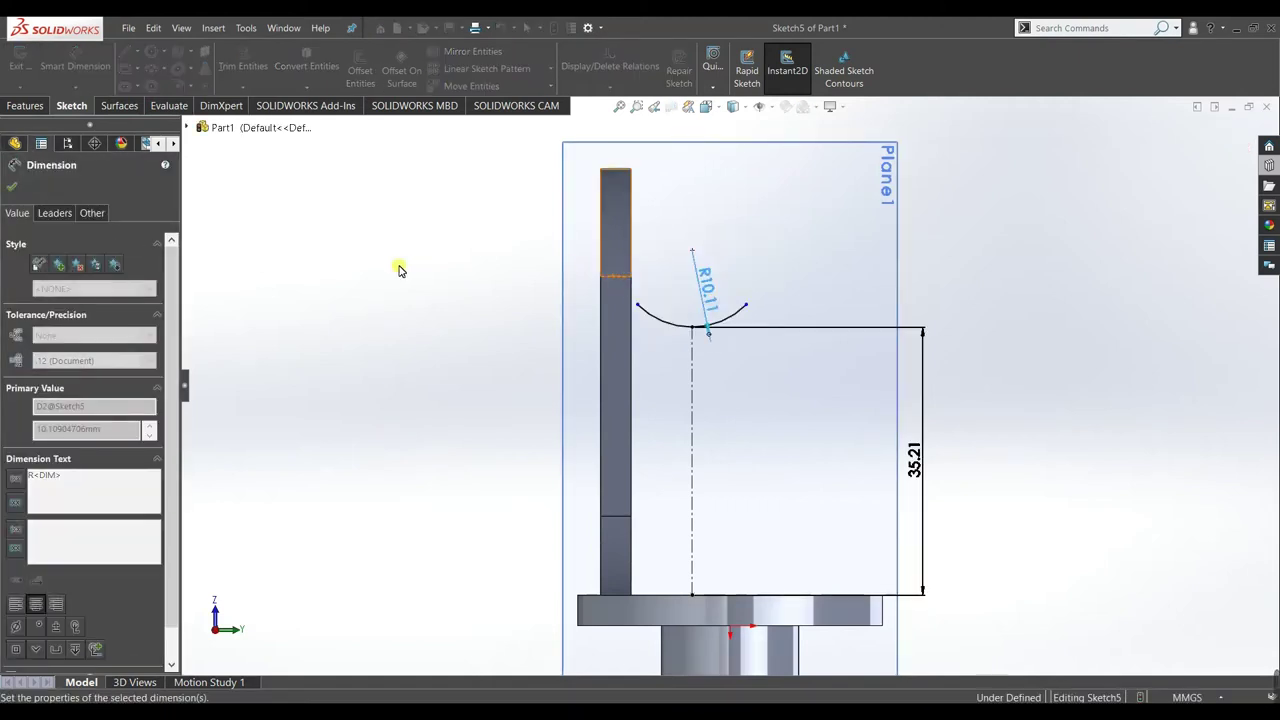
left_click(11, 186)
- Offset the arc 1 mm outward, on its lower side, with the offset dimension added
left_click(352, 70)
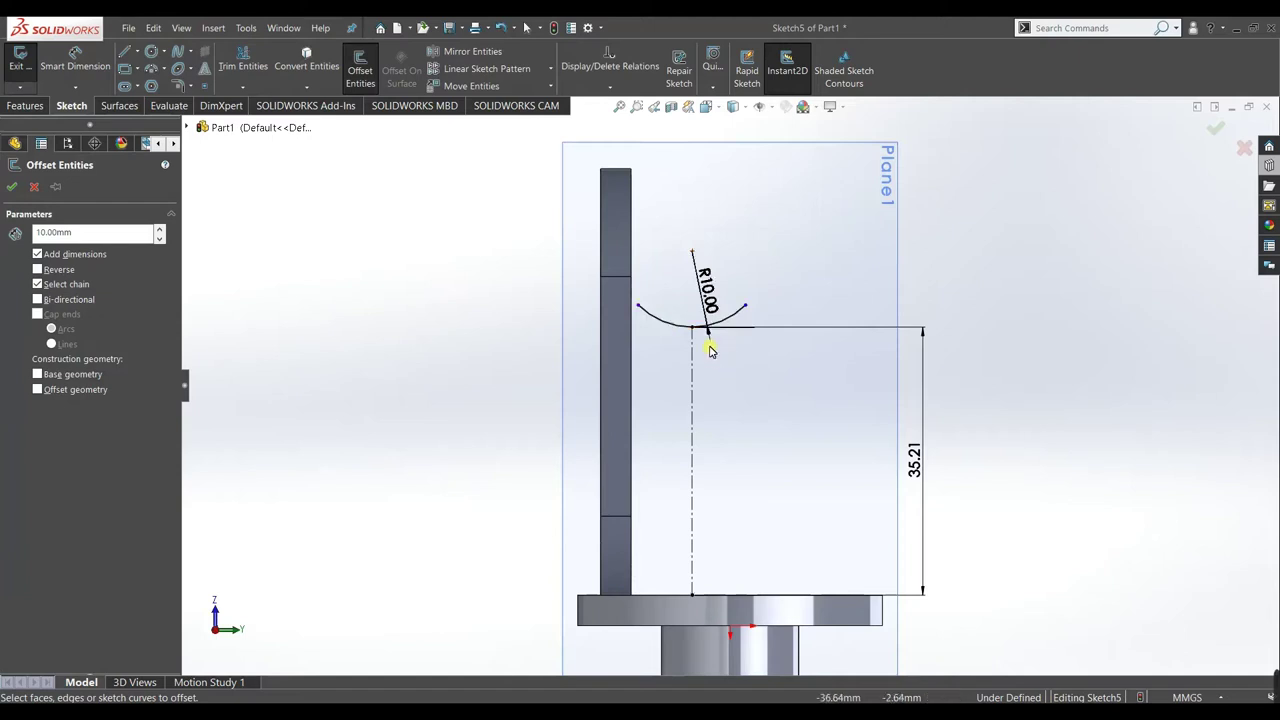
left_click(660, 328)
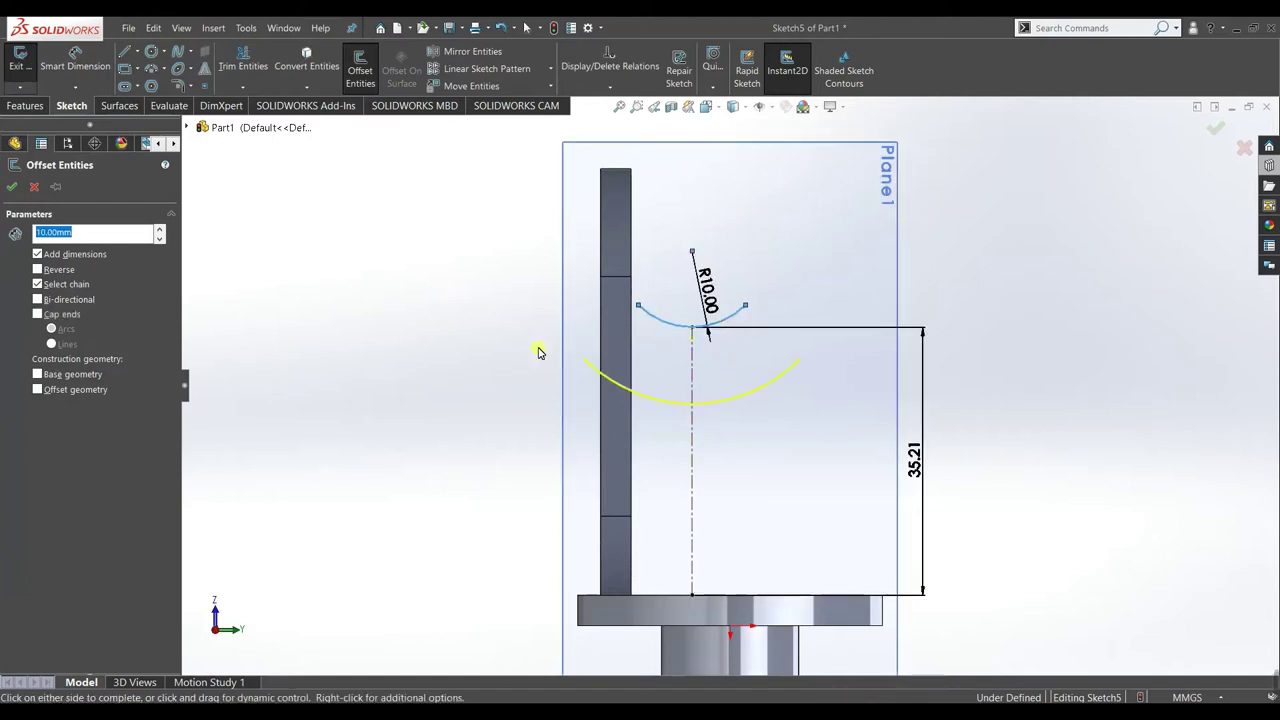
type("1")
key("Return")
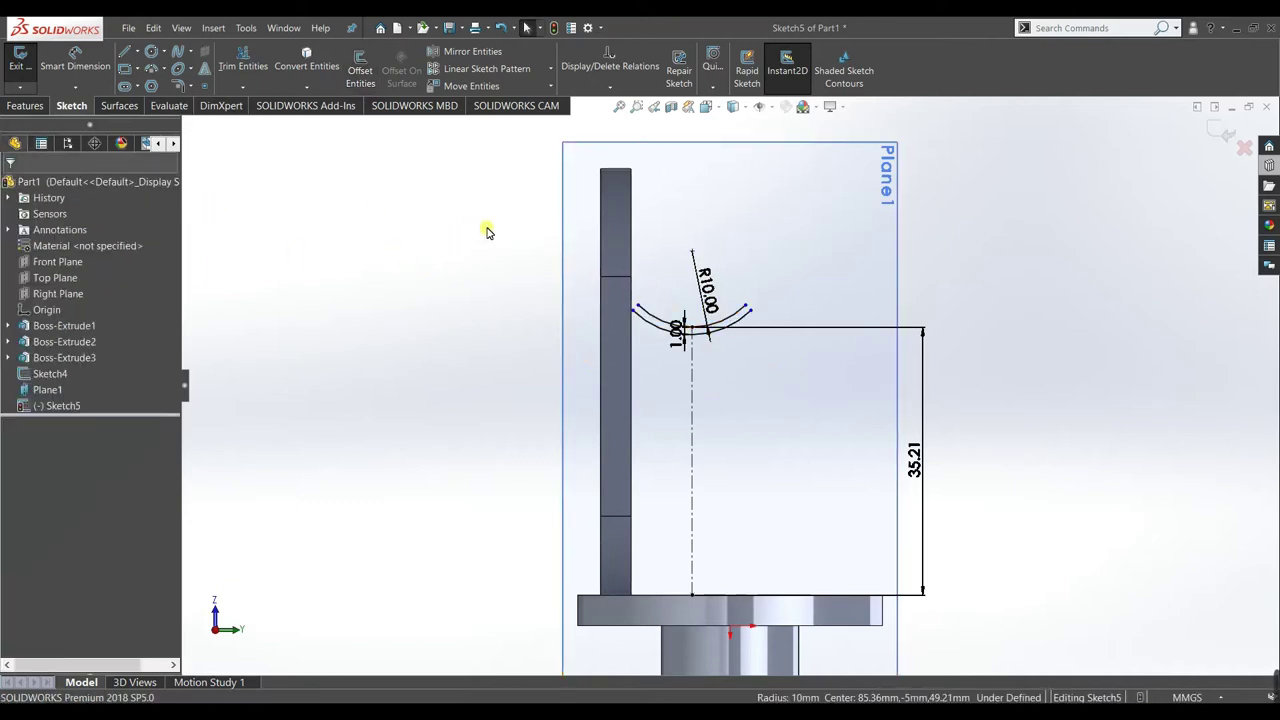
- Close the arc pair's end beside the wall with an outward-bulging three-point arc of about 0.51 mm radius
scroll(700, 243, "down", 4)
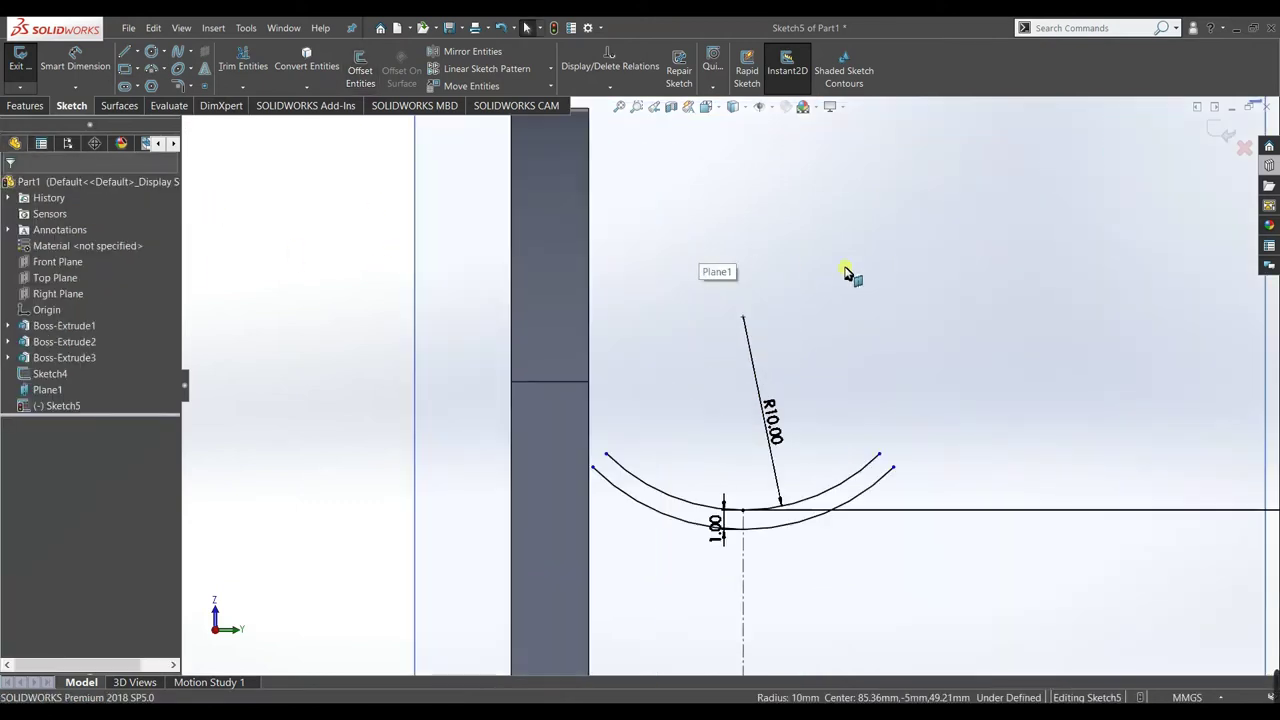
left_click(151, 68)
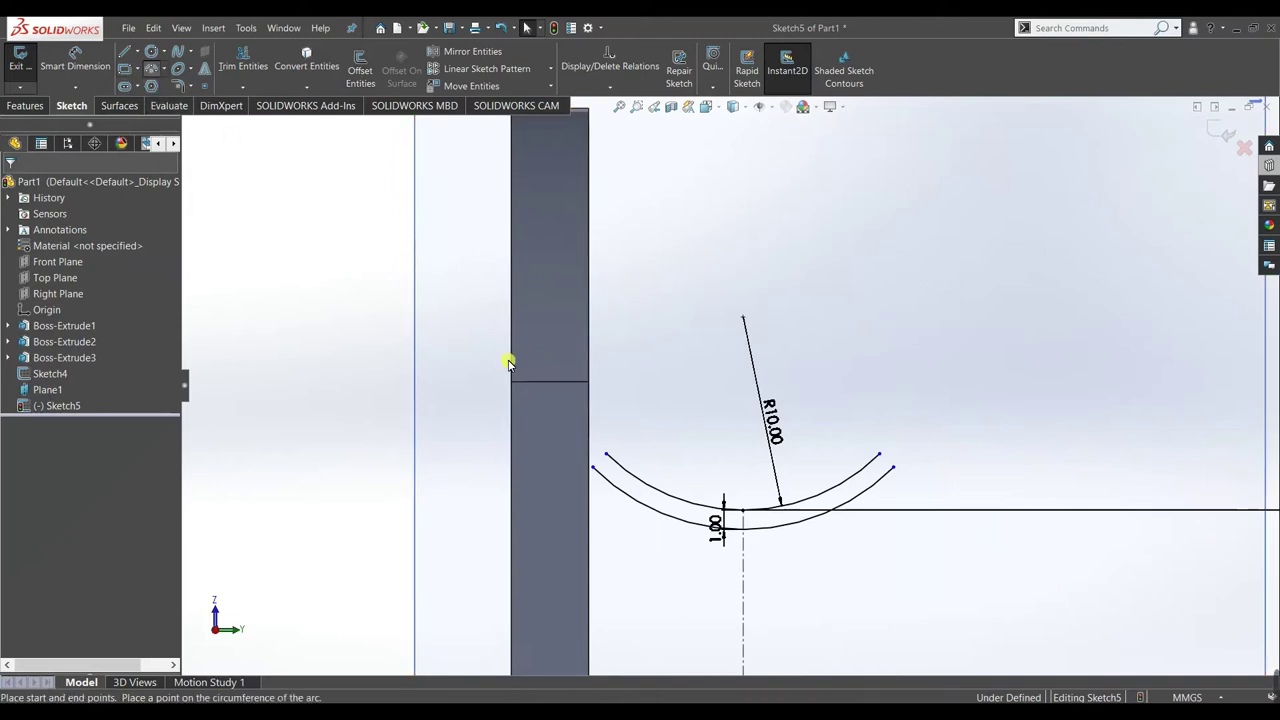
left_click(594, 466)
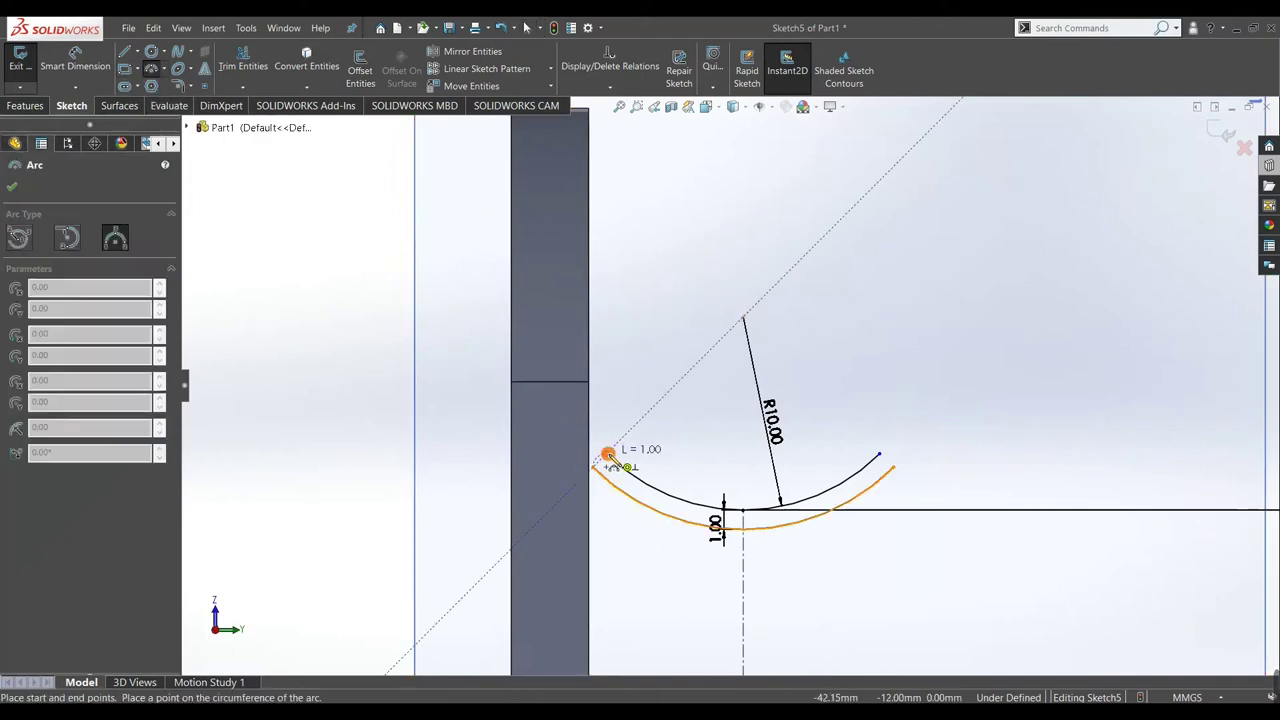
left_click(602, 459)
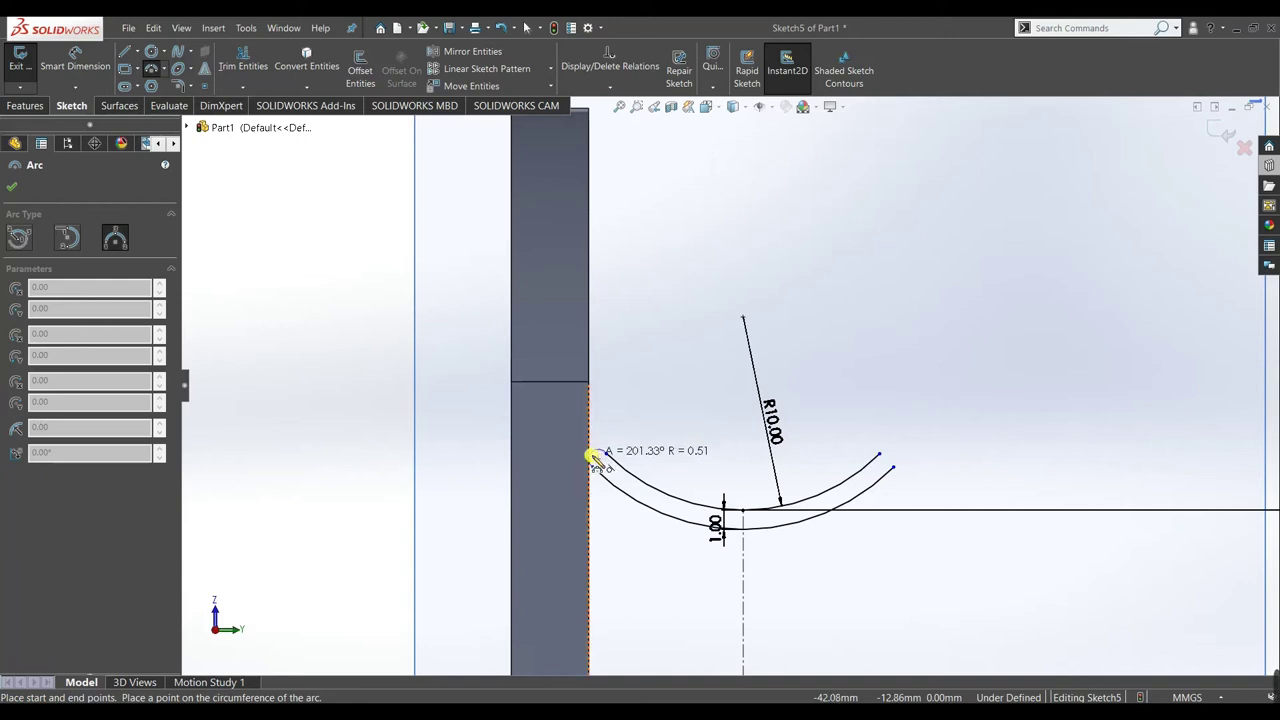
left_click(592, 457)
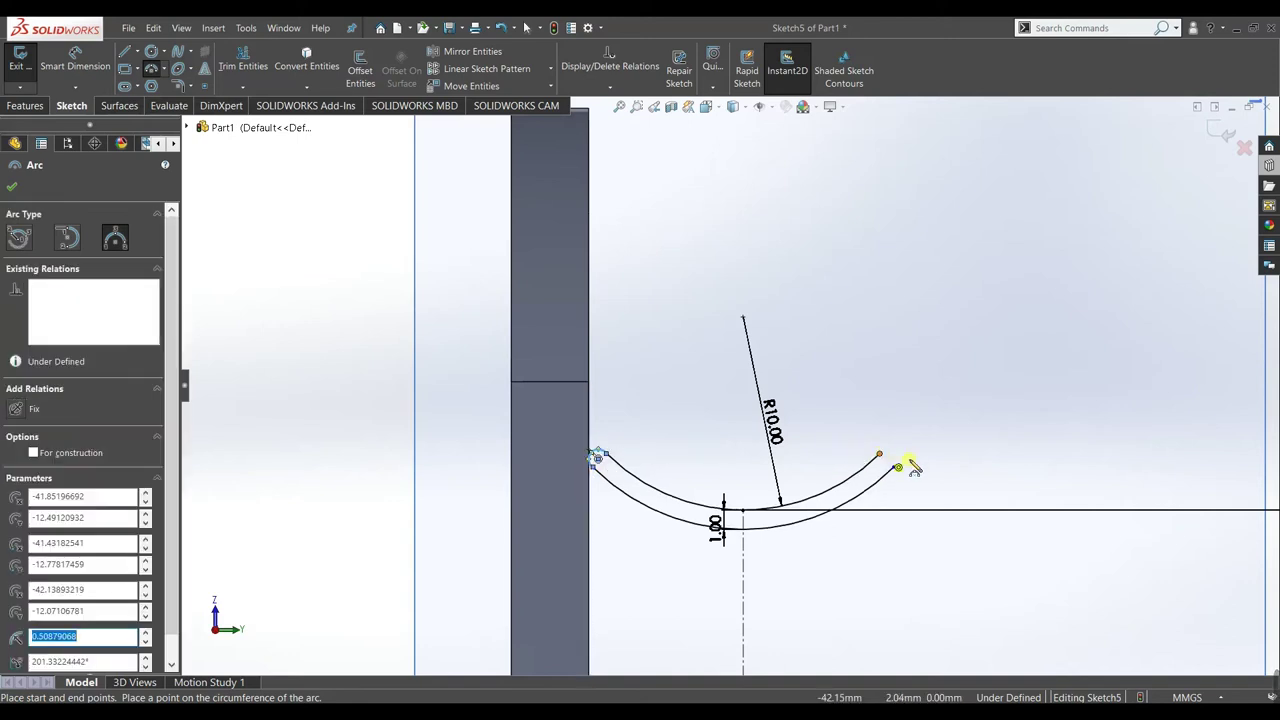
- Close the arc pair's end away from the wall with a tangent 180° three-point arc of 0.5 mm radius
left_click(896, 467)
left_click(897, 468)
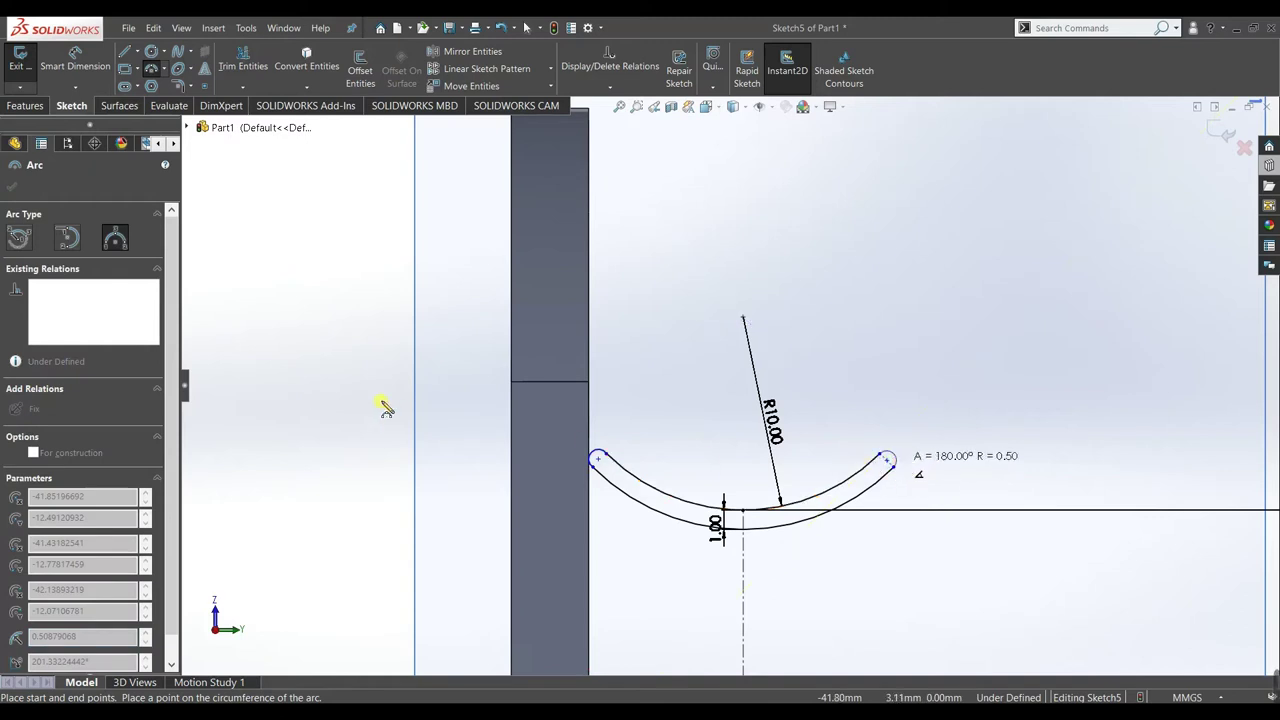
left_click(303, 390)
right_click(290, 383)
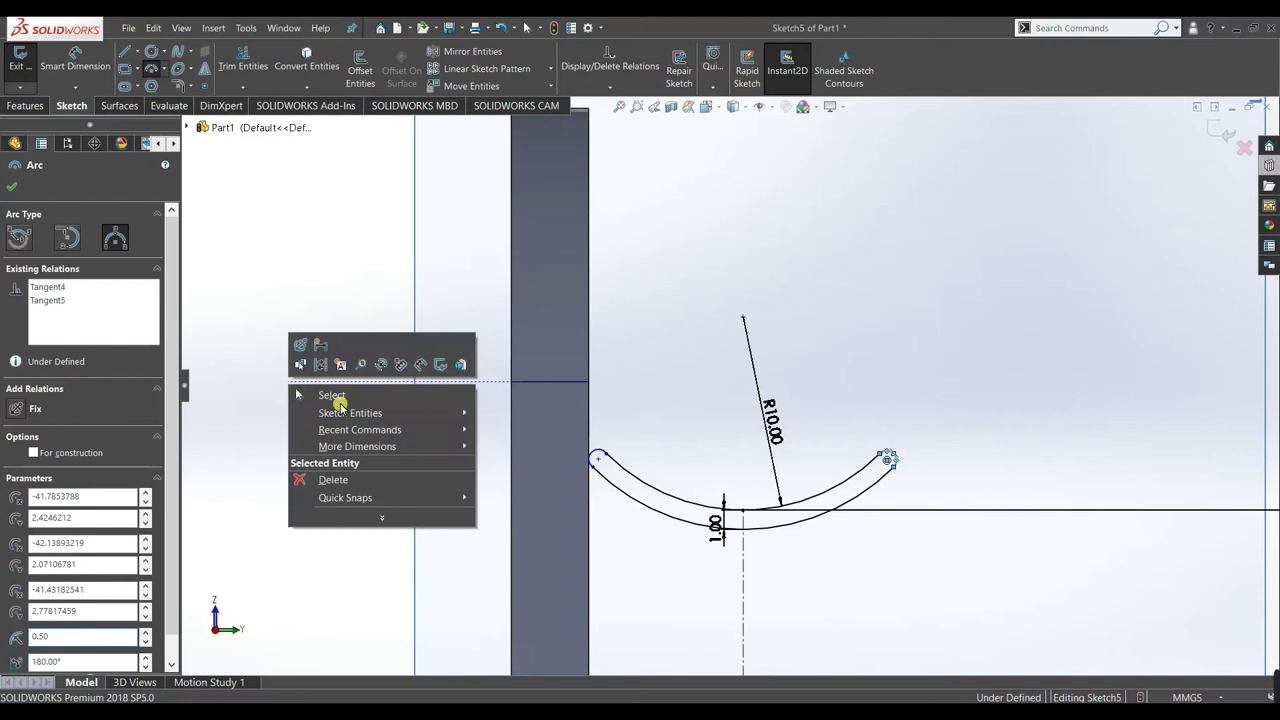
left_click(336, 397)
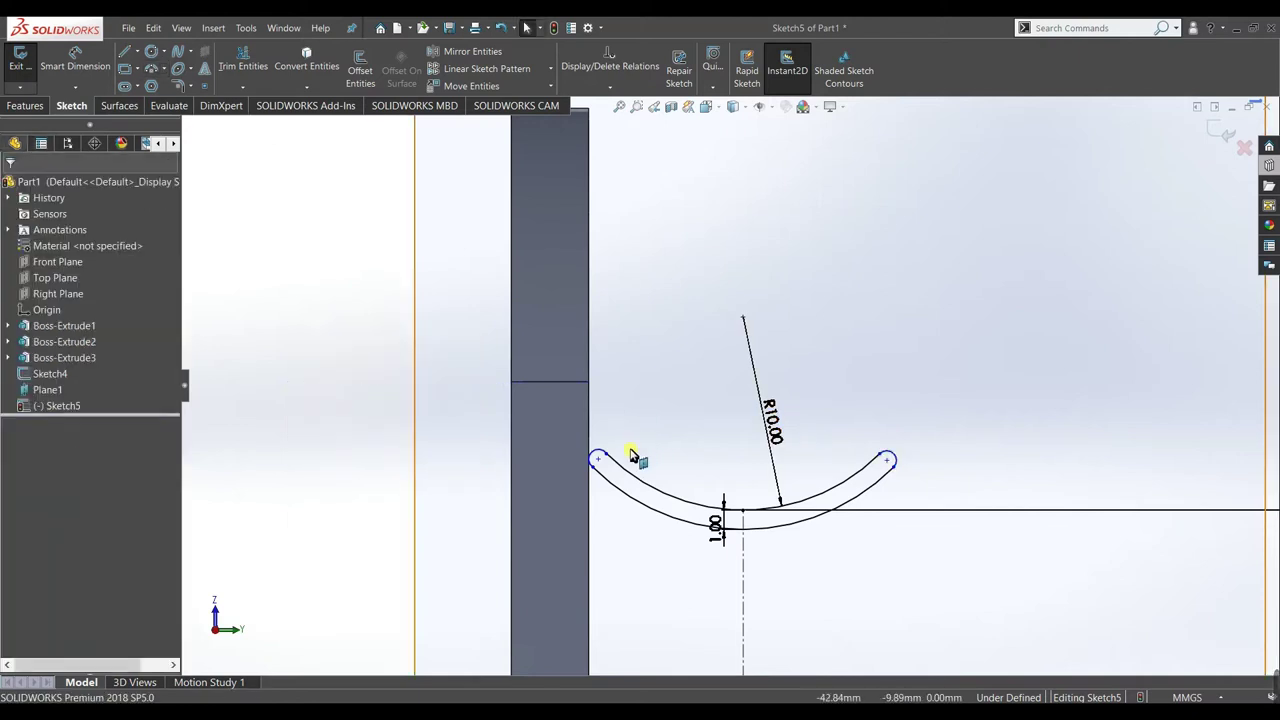
- Extrude the closed arc profile 29 mm using the Mid Plane end condition, with merge result enabled
key("ctrl+7")
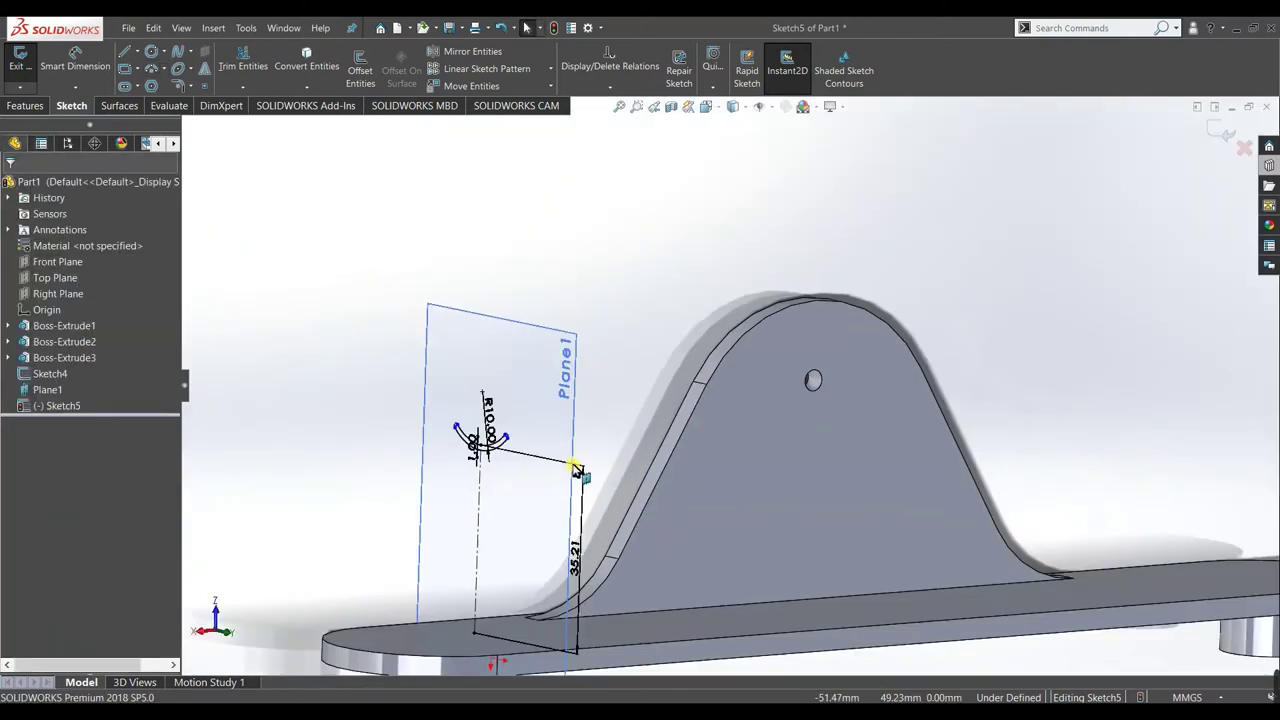
middle_click_drag(545, 503, 569, 523)
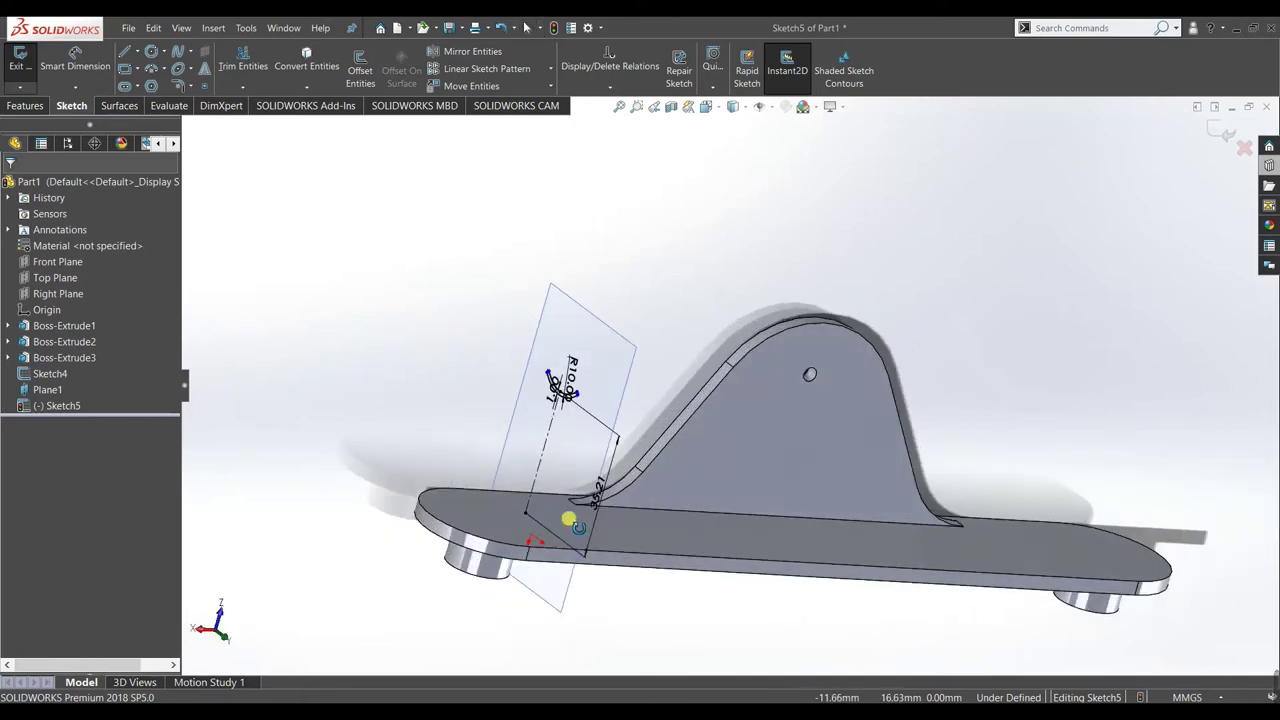
left_click(25, 105)
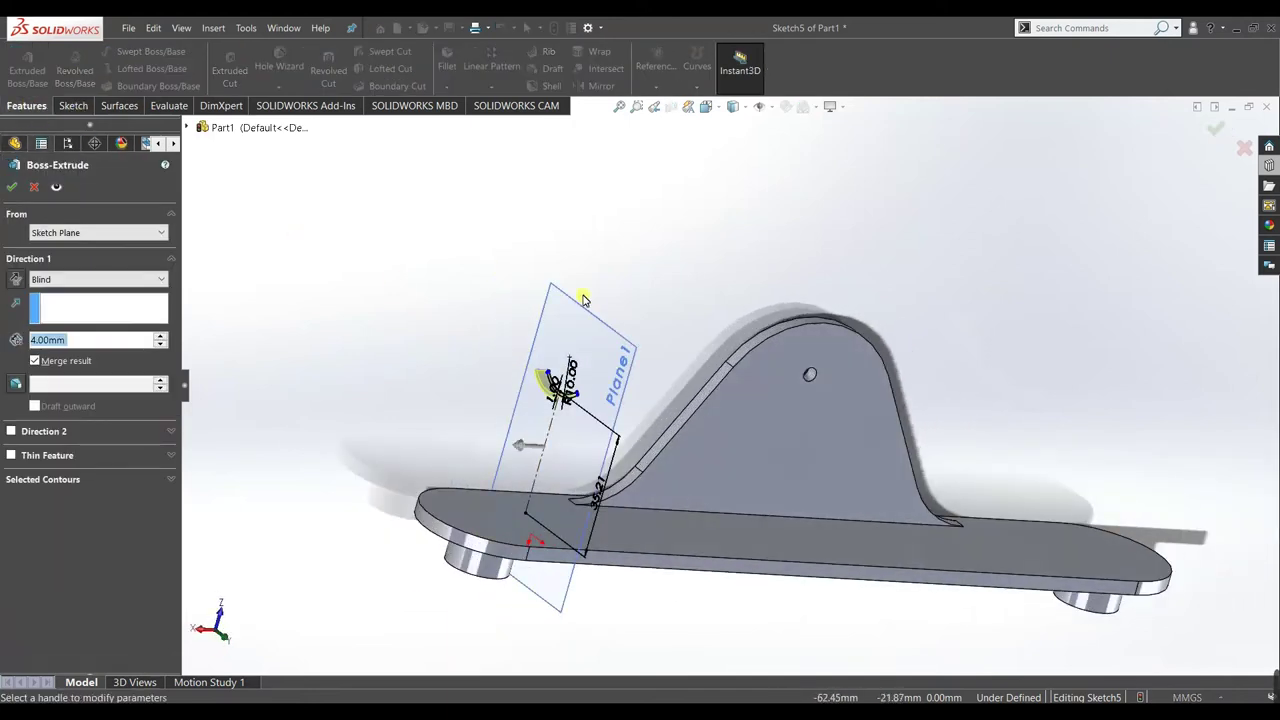
left_click(104, 281)
left_click(105, 351)
left_click(79, 342)
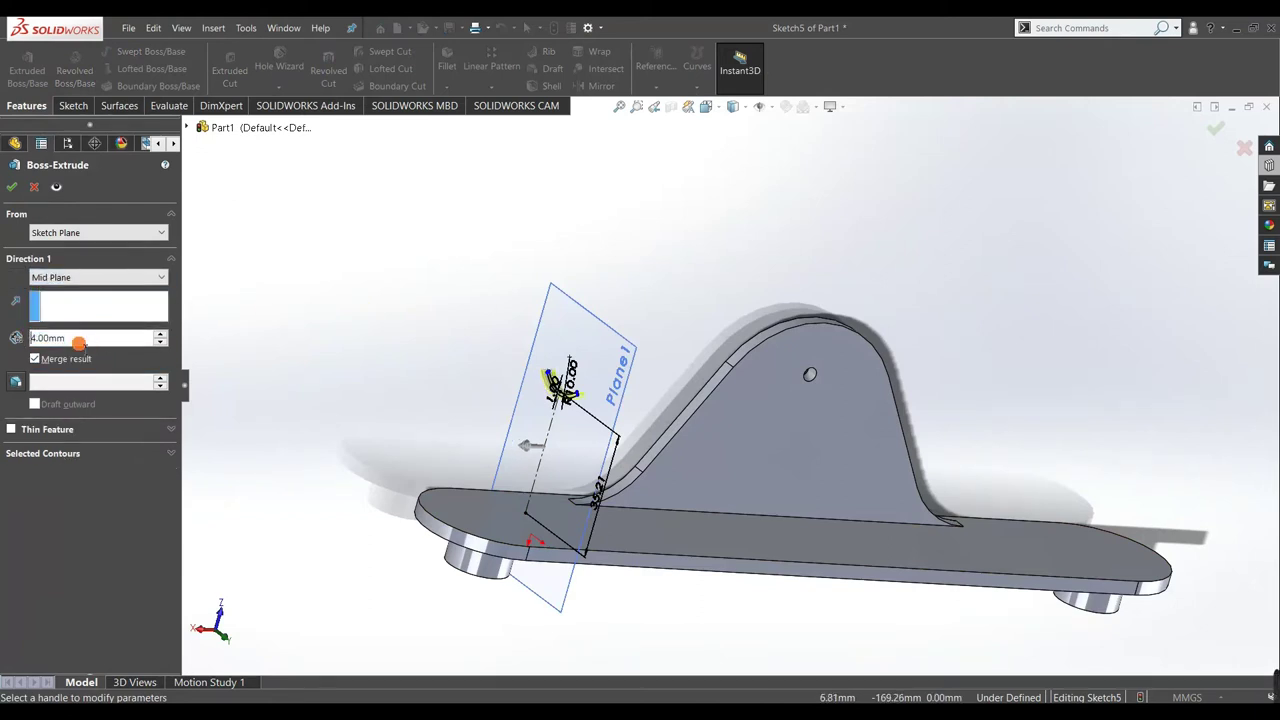
type("29")
key("Return")
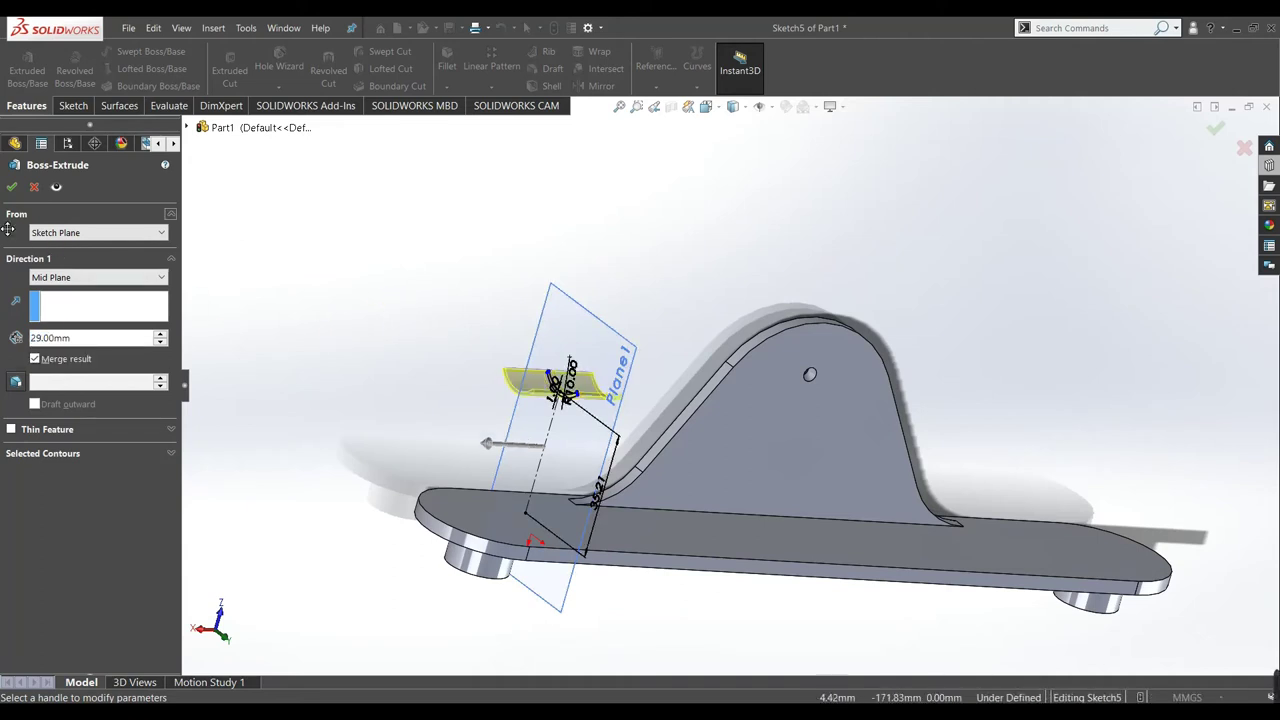
left_click(10, 186)
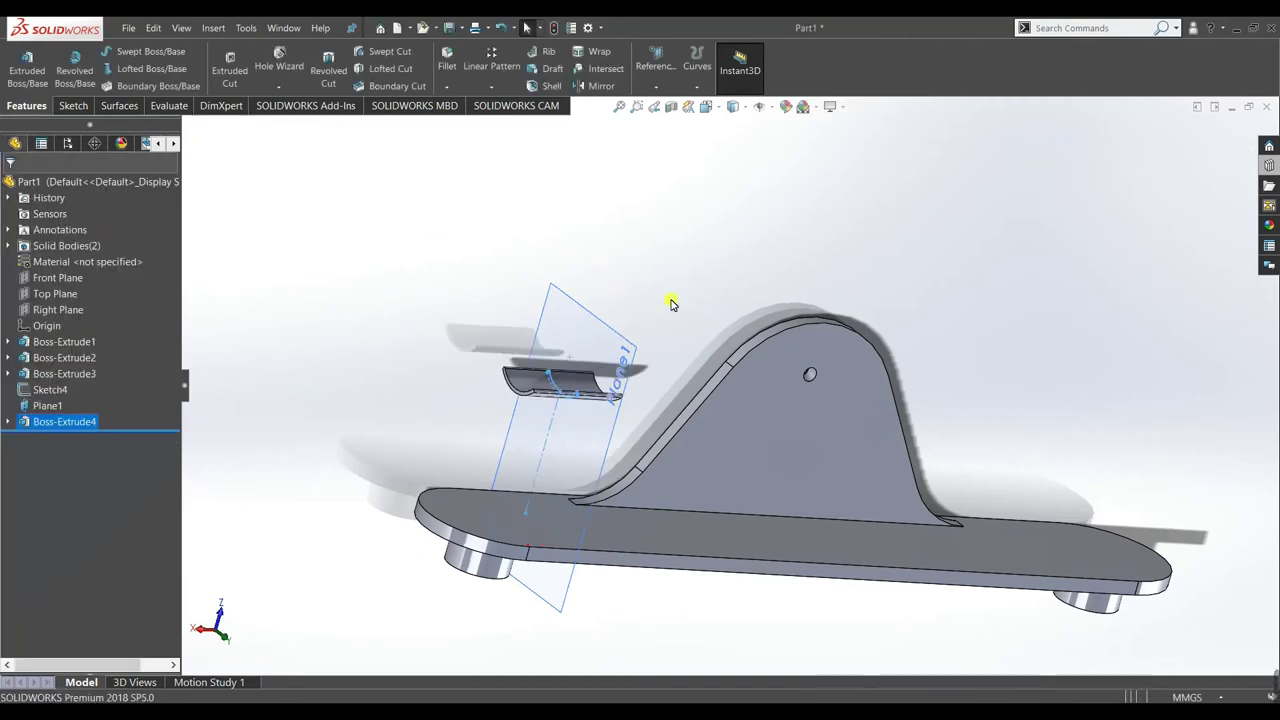
- Hide the offset reference plane that cuts through the curved piece
middle_click_drag(860, 251, 614, 560)
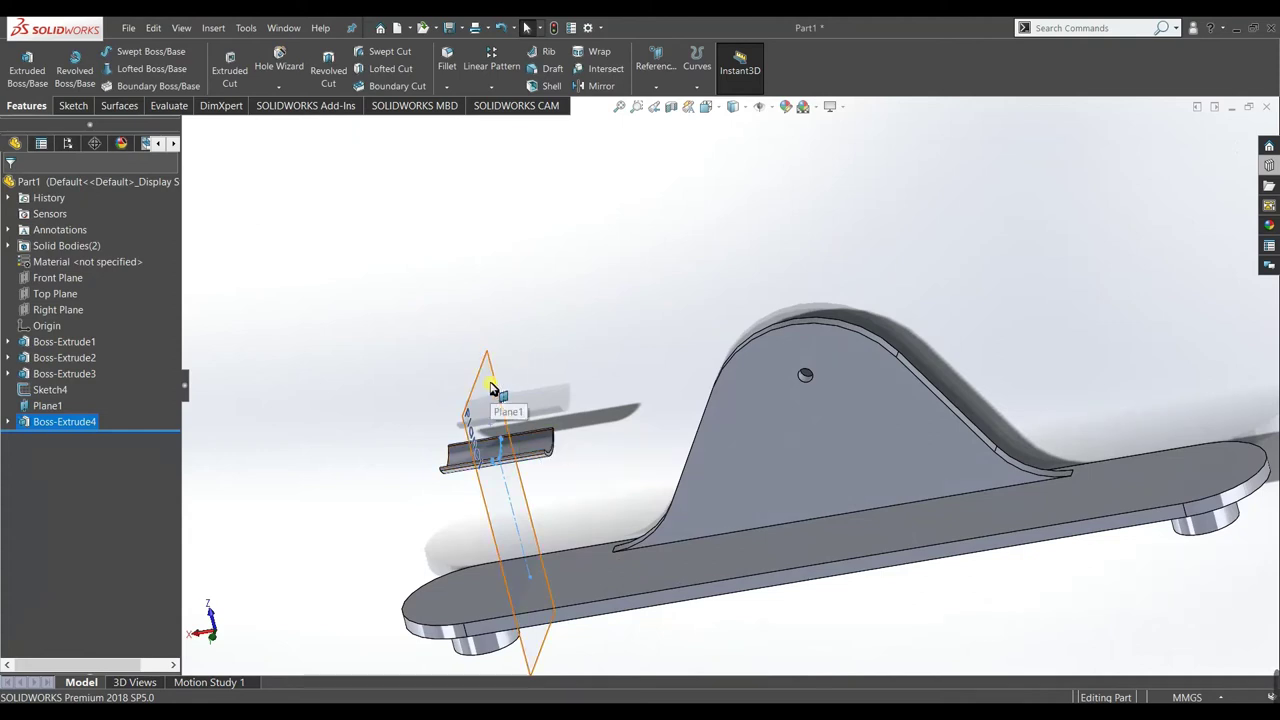
right_click(528, 368)
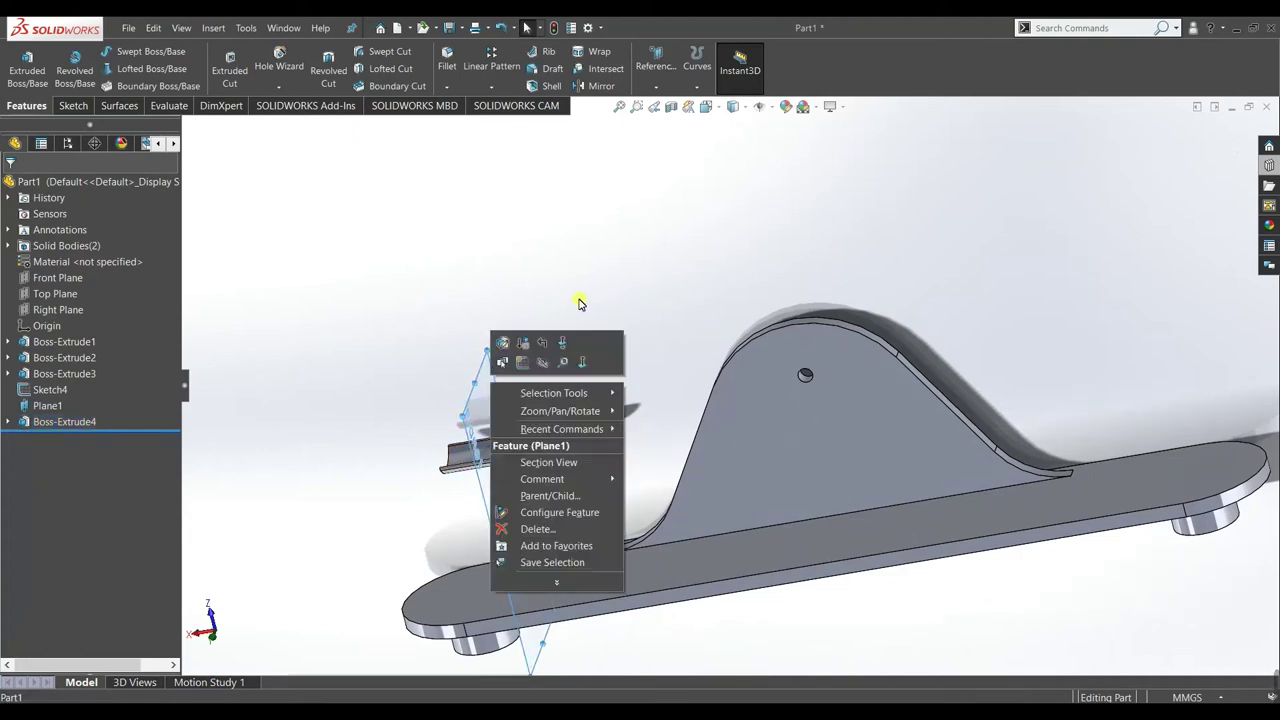
left_click(540, 362)
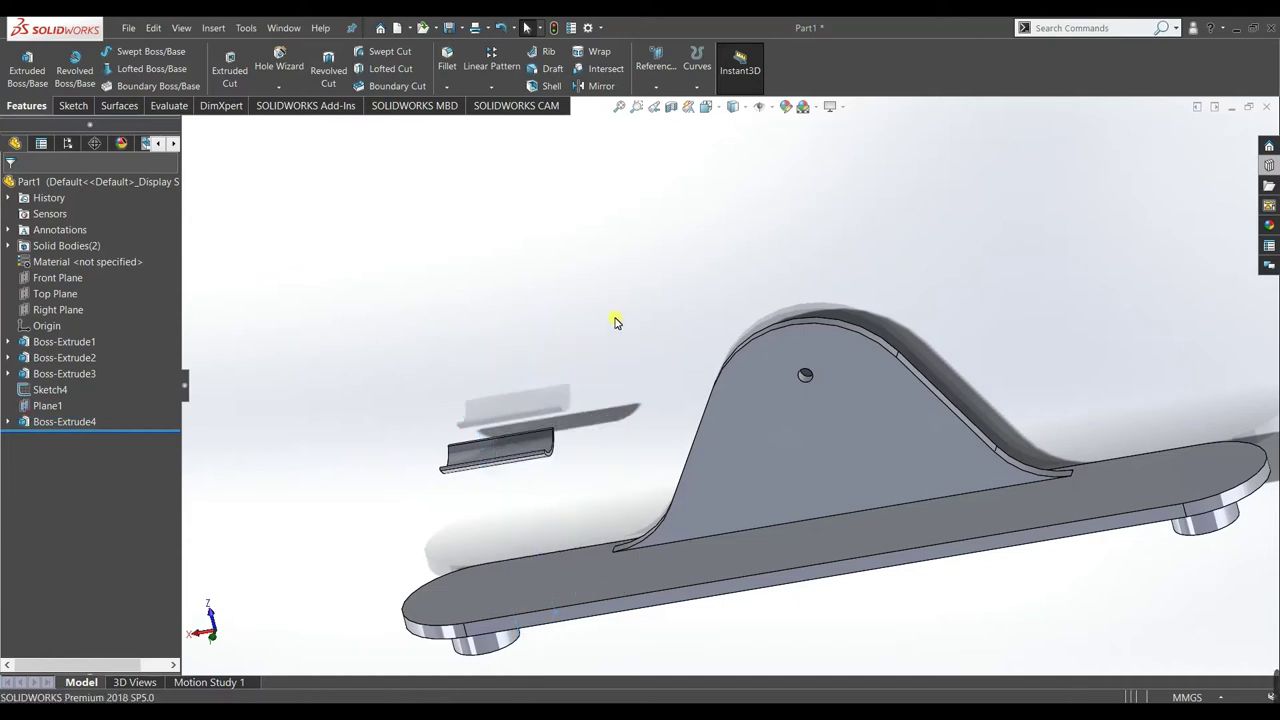
- Sketch a circle of about 4.95 mm radius on the plate's top face, centred on the existing point beneath the curved piece
left_click(685, 538)
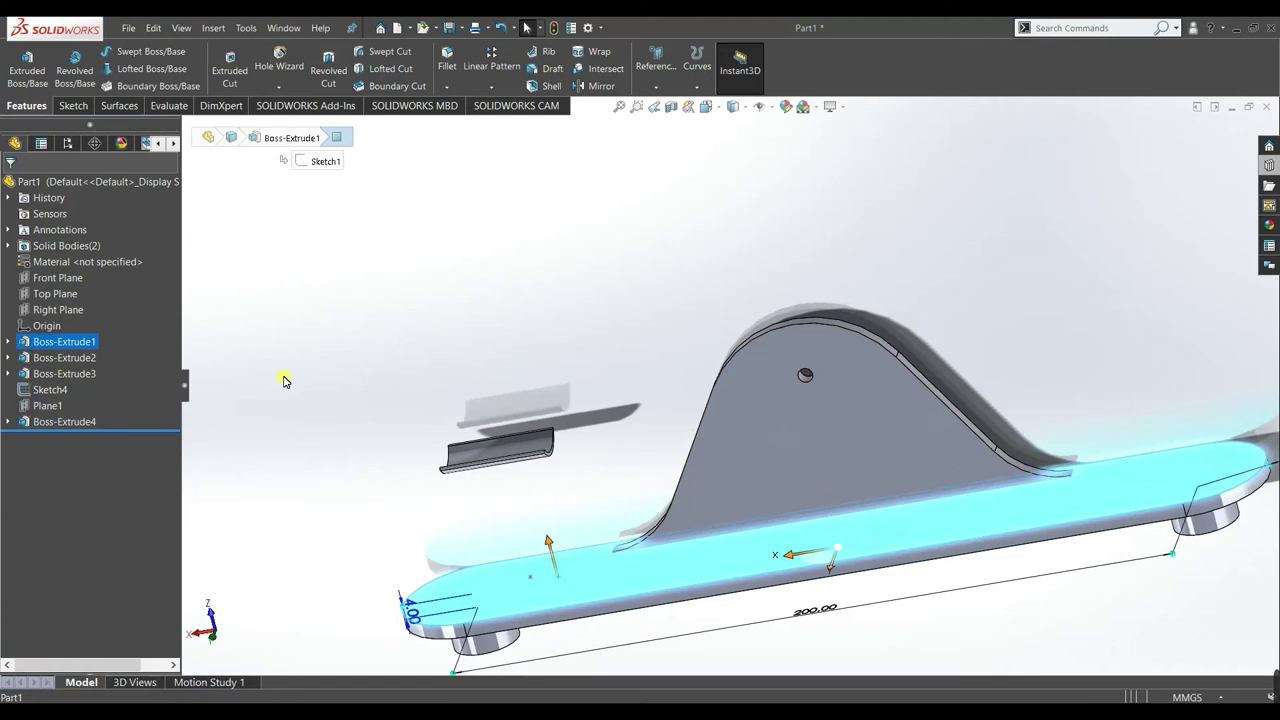
left_click(72, 105)
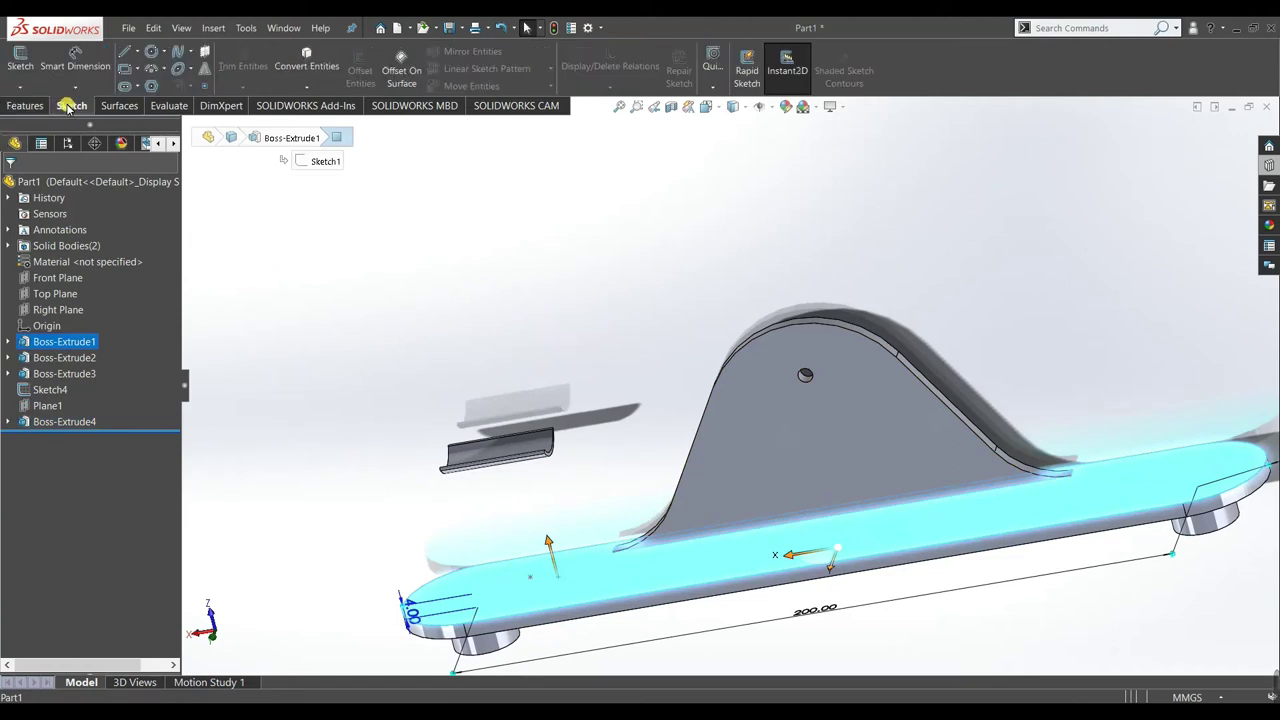
left_click(20, 60)
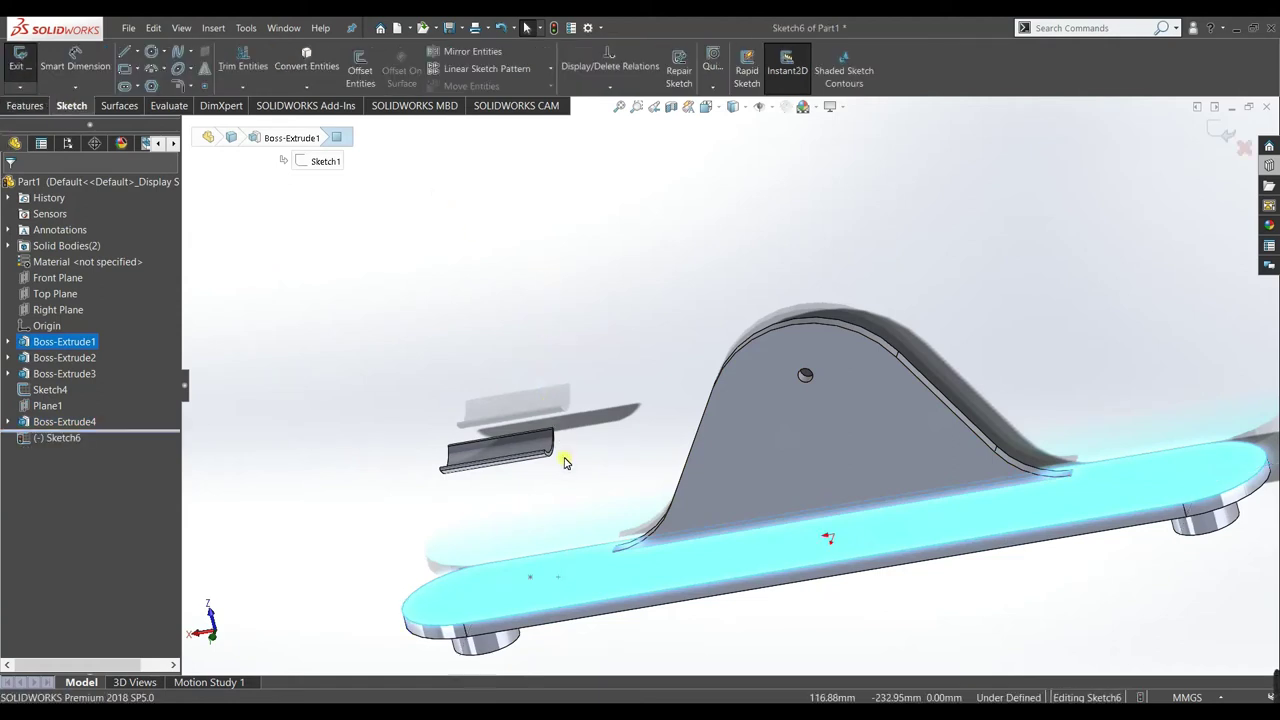
key("c")
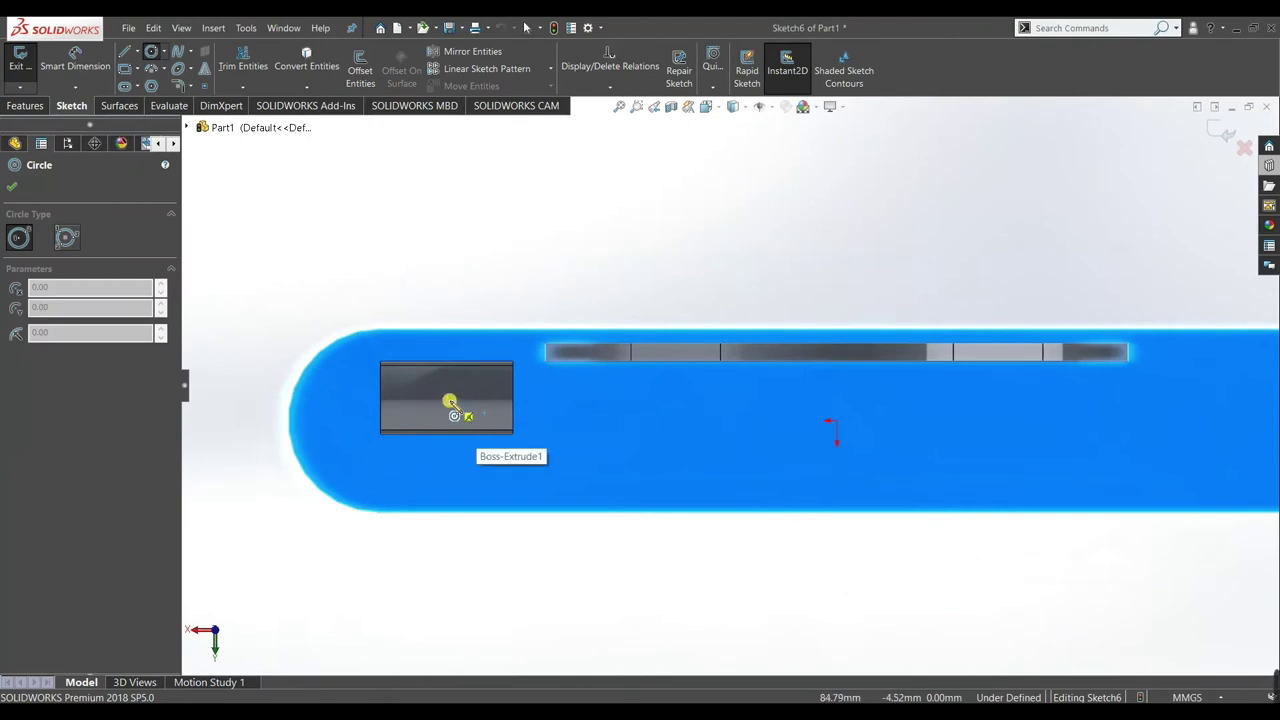
left_click(465, 418)
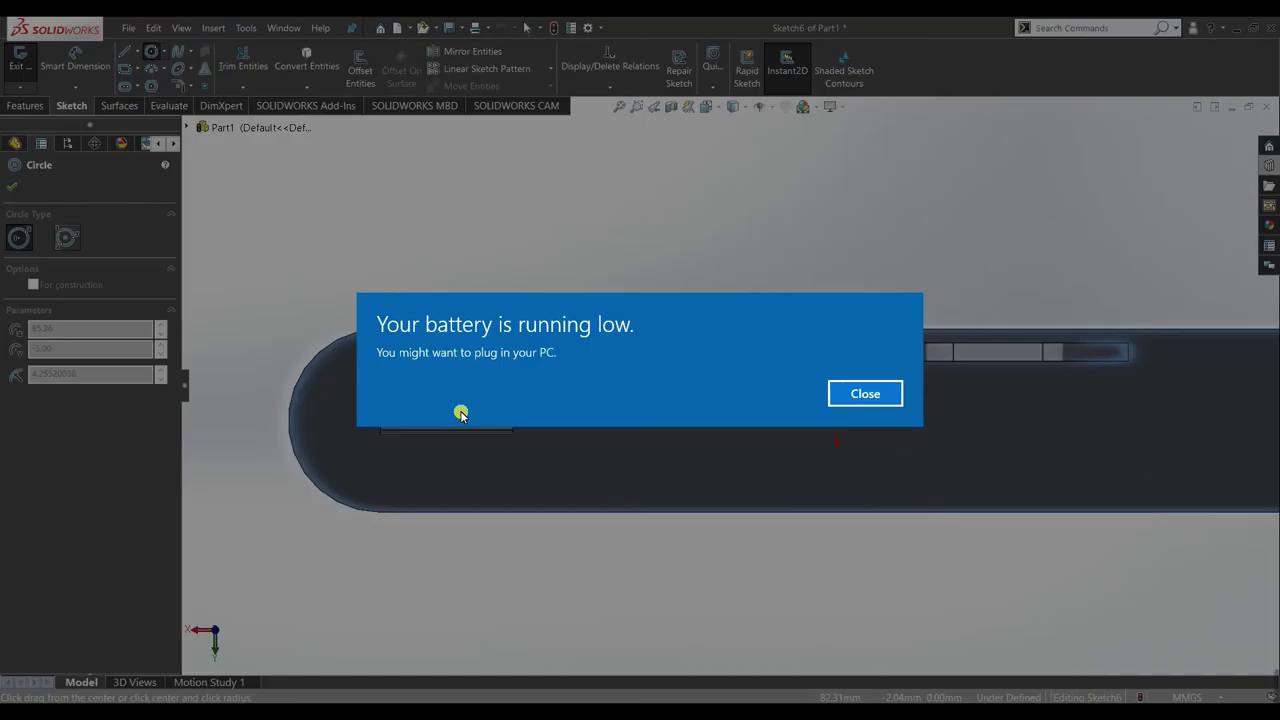
left_click(857, 394)
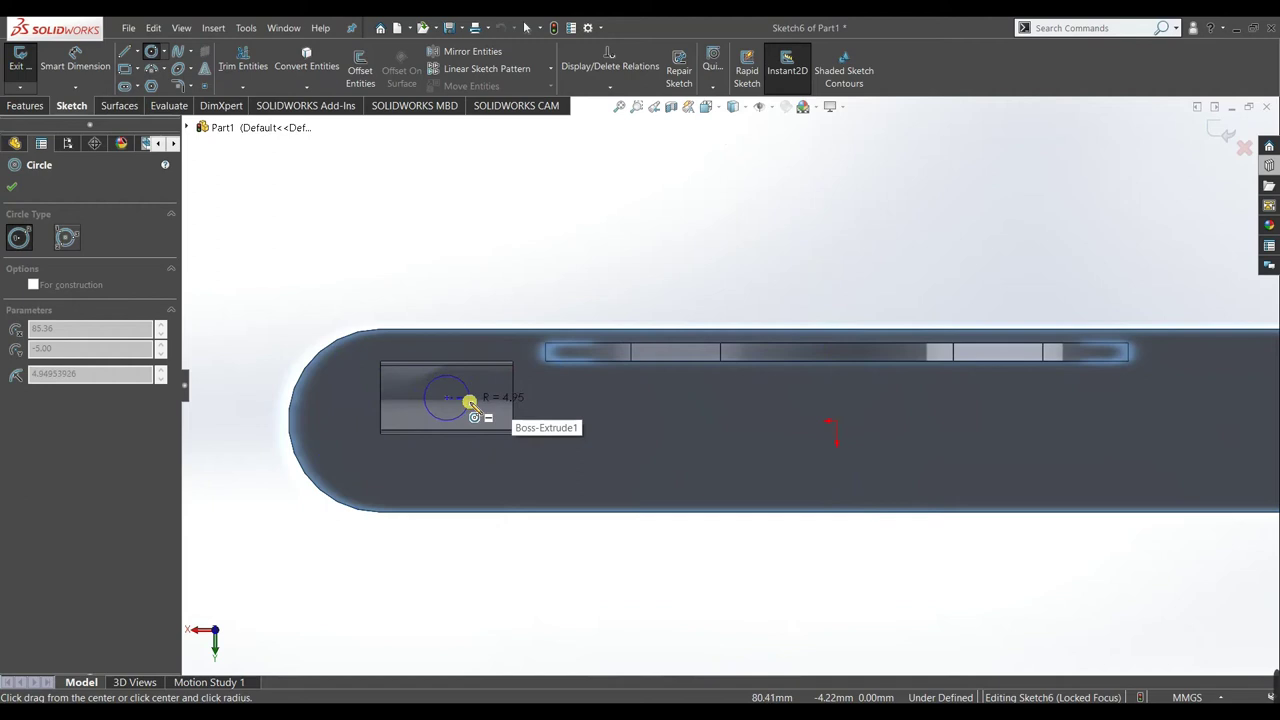
left_click(469, 400)
left_click(11, 187)
- Dimension the circle's diameter as 7 mm
left_click(70, 58)
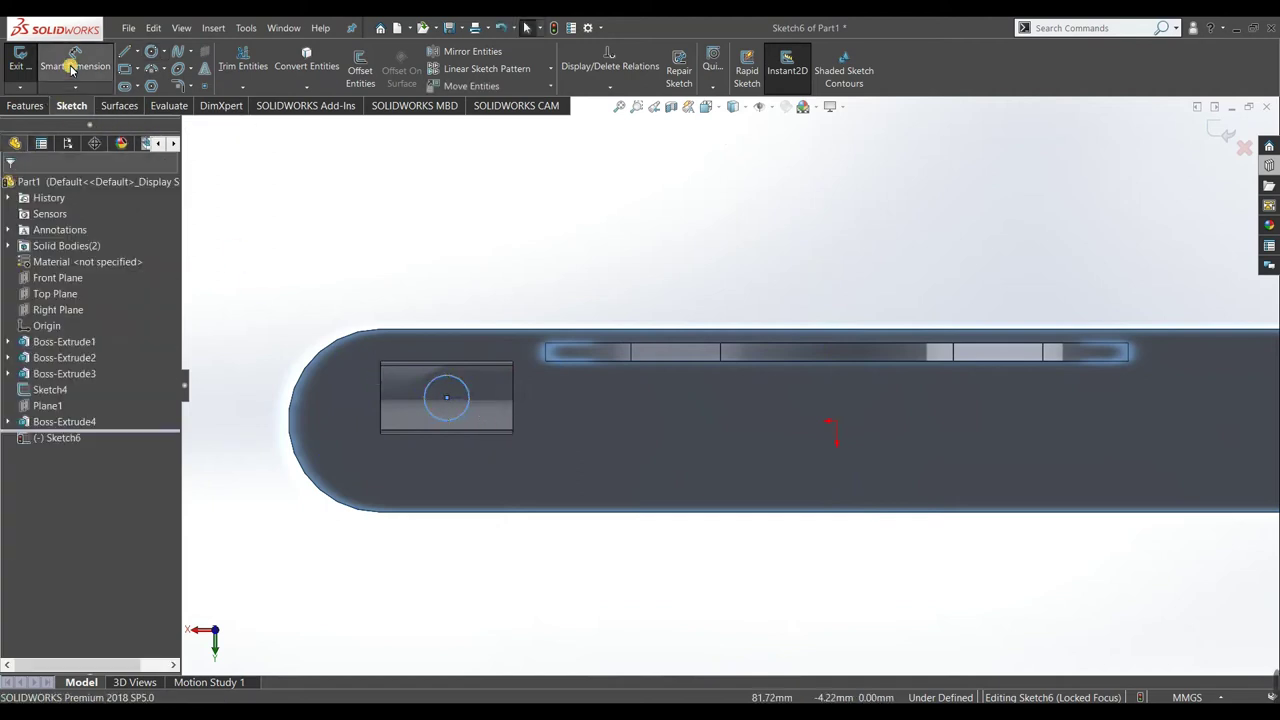
left_click(463, 375)
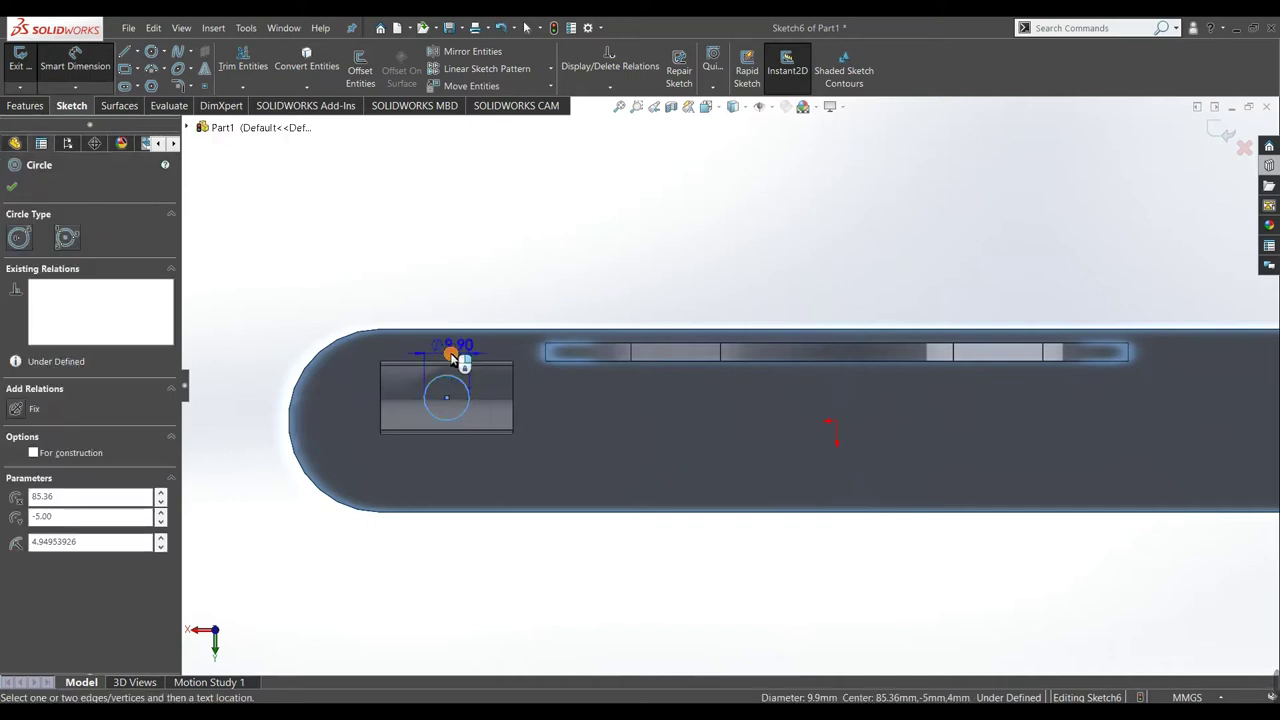
left_click(450, 354)
type("7")
left_click(397, 332)
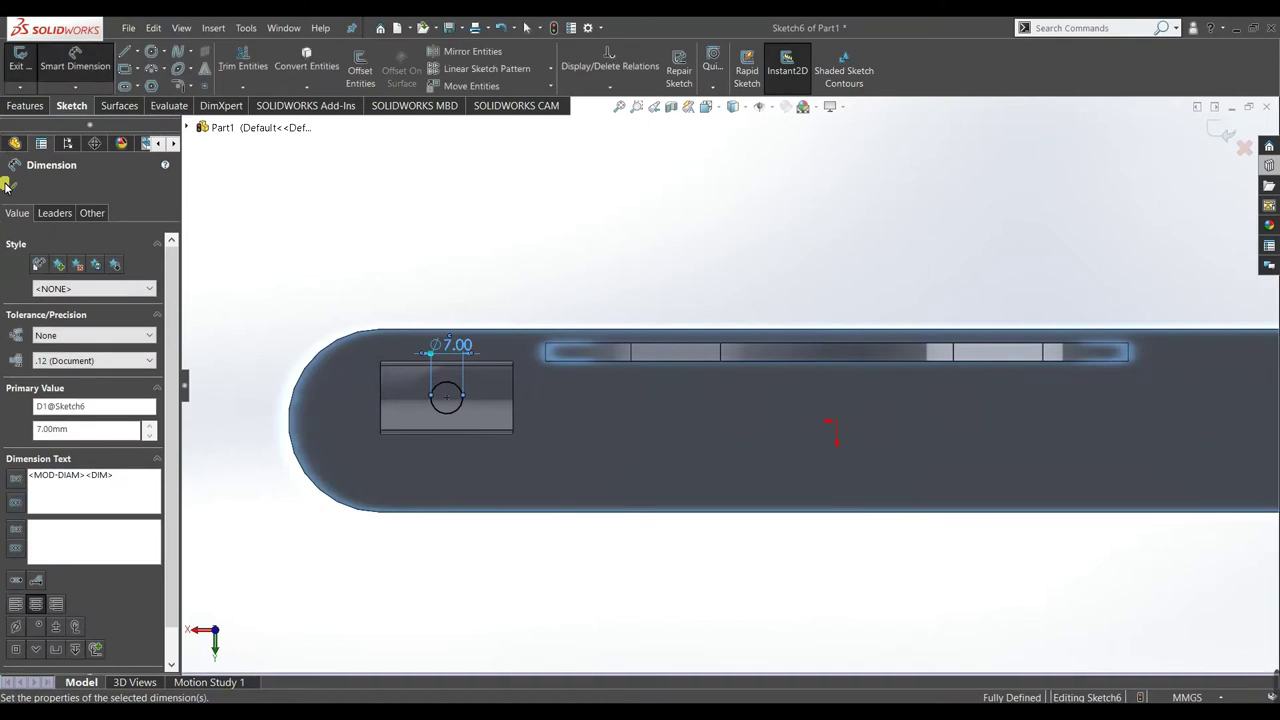
left_click(13, 186)
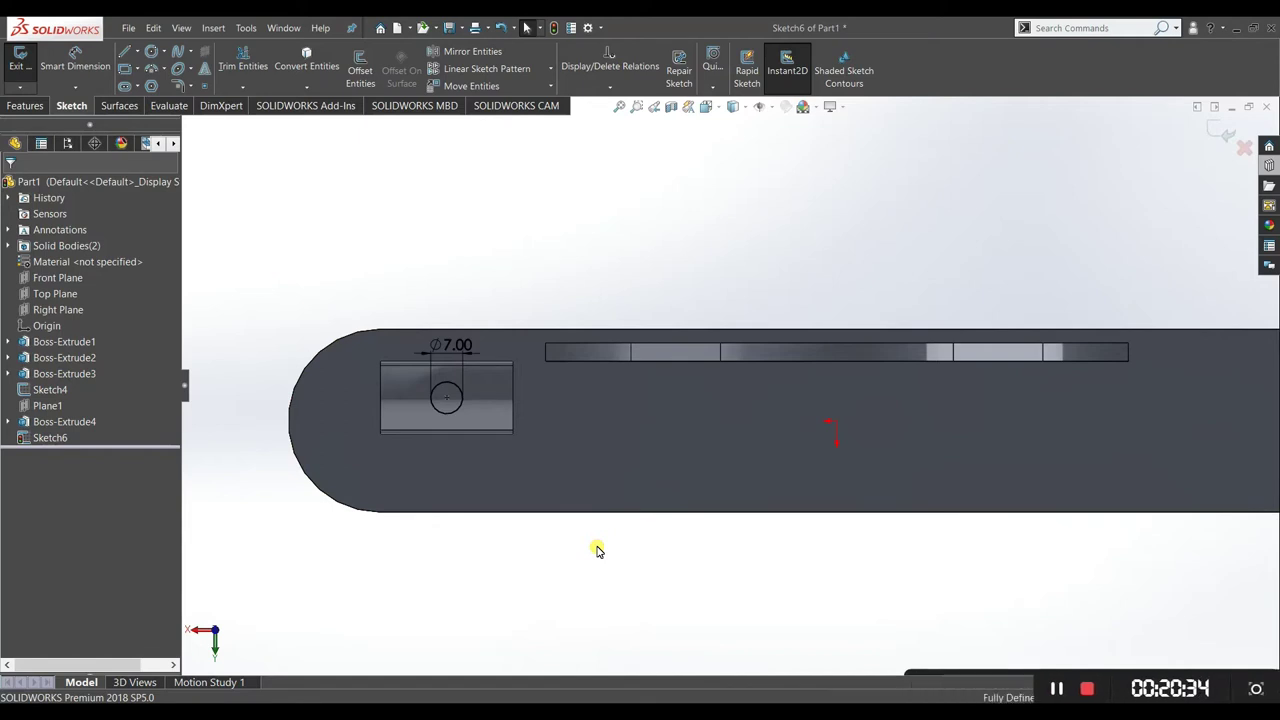
- Extrude the 7 mm circle with Up To Surface, ending on the curved piece's underside face
mouse_move(671, 508)
middle_mouse_down()
mouse_move(677, 400)
mouse_move(700, 357)
mouse_move(680, 420)
middle_mouse_up()
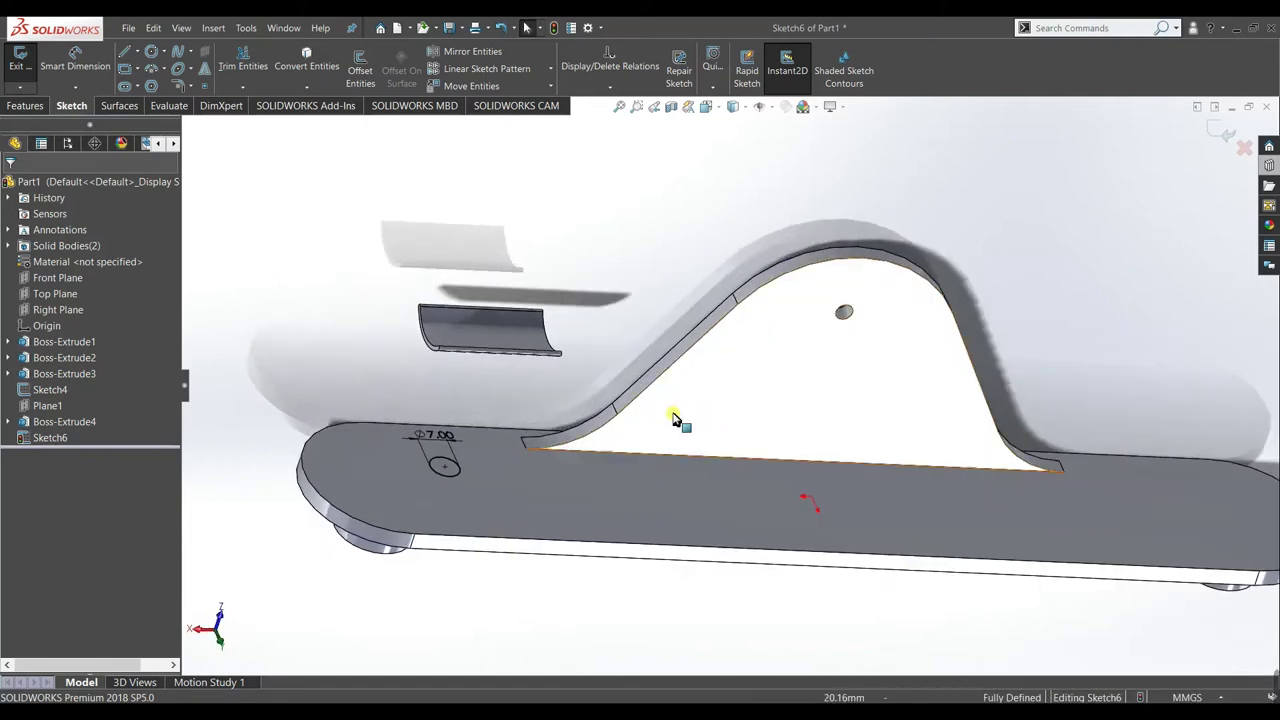
left_click(7, 107)
left_click(35, 70)
mouse_move(443, 386)
middle_mouse_down()
mouse_move(477, 234)
mouse_move(460, 370)
middle_mouse_up()
left_click(80, 279)
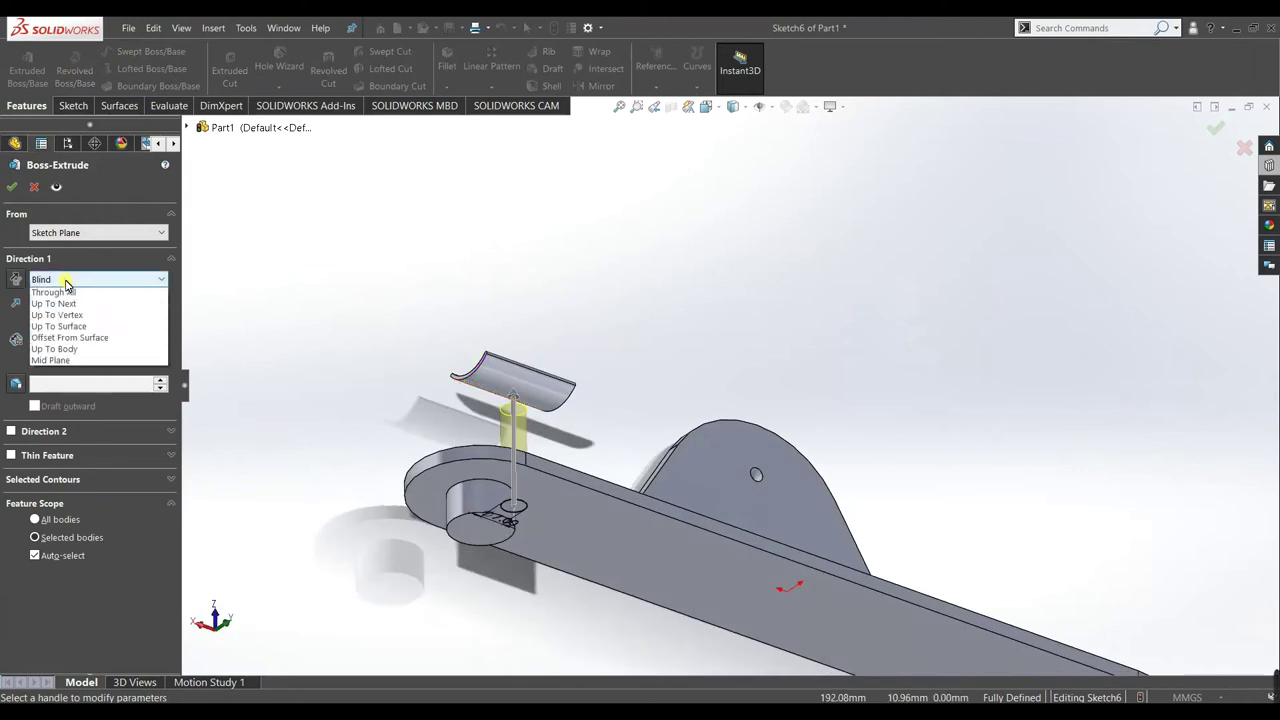
left_click(96, 343)
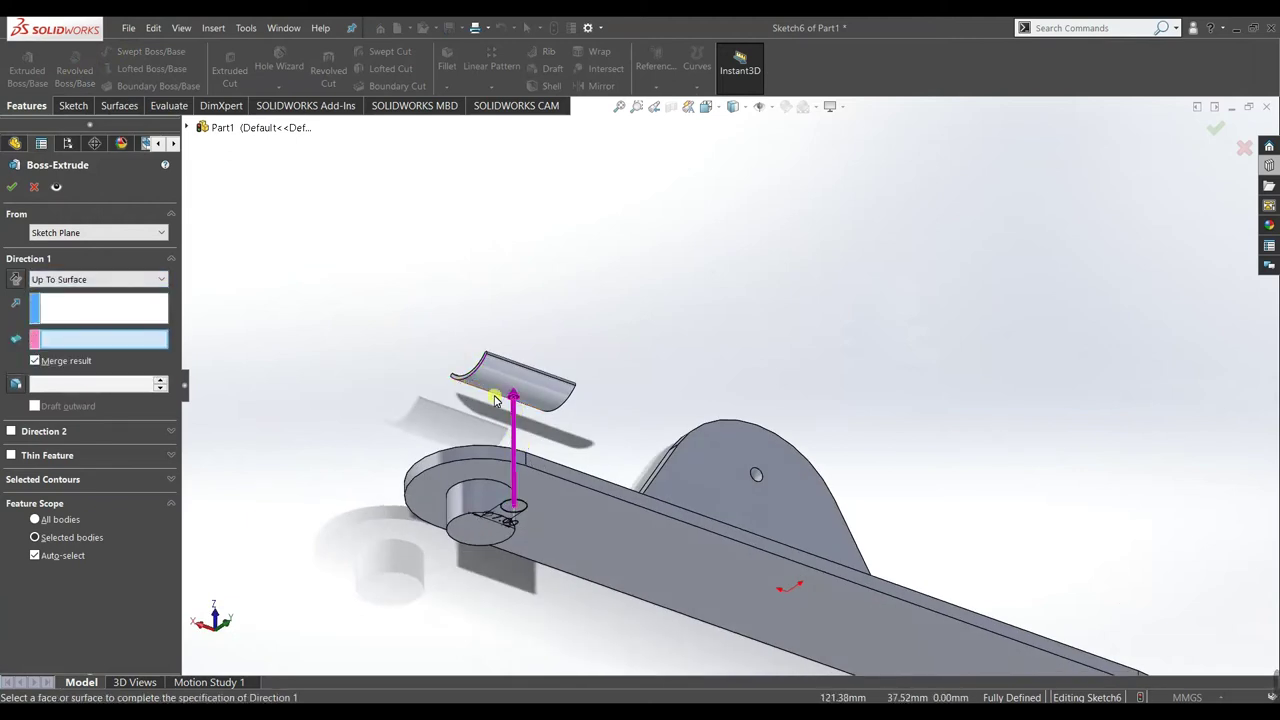
left_click(430, 385)
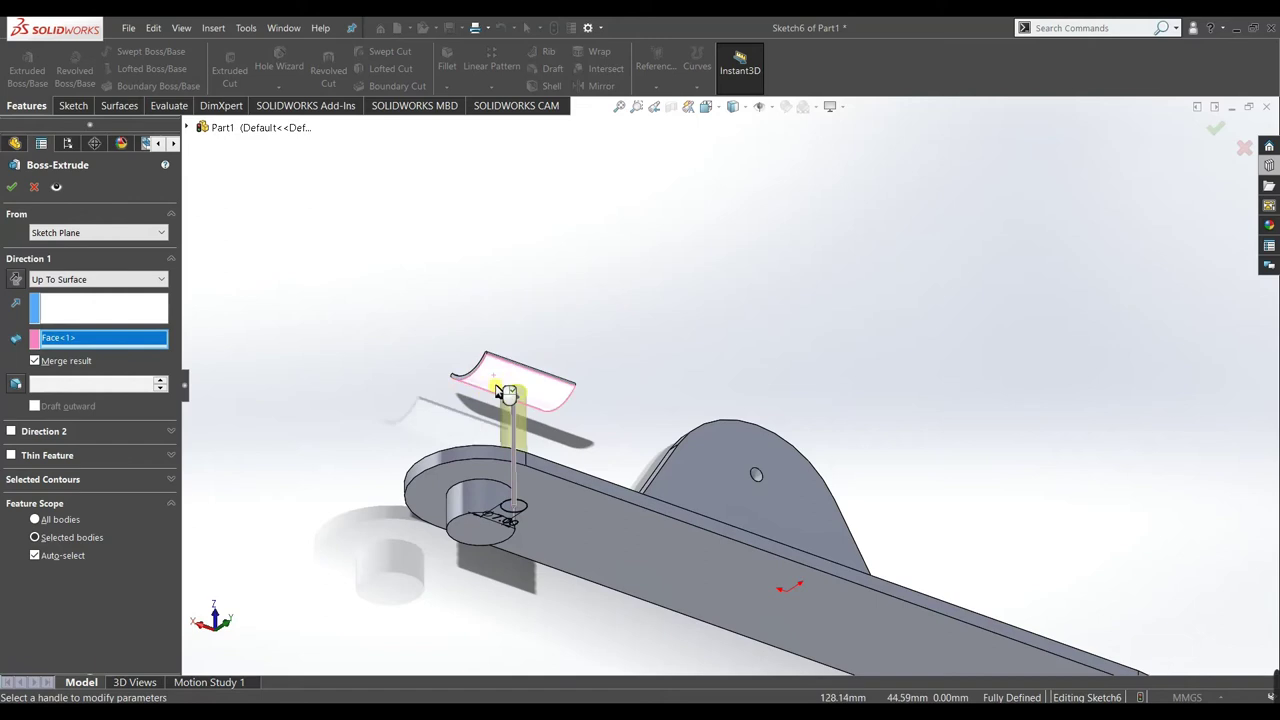
left_click(10, 187)
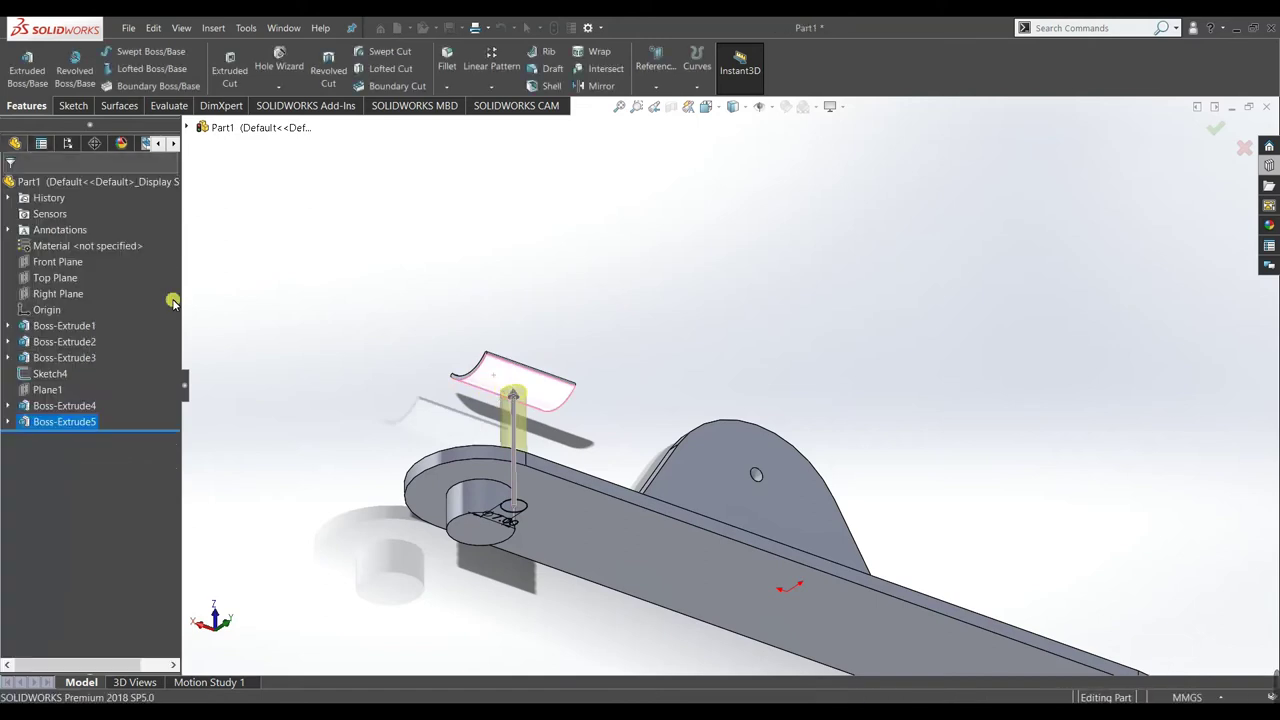
- Try to mirror the round post and the curved piece as features about the Right Plane
scroll(677, 360, "up", 2)
middle_click_drag(617, 611, 566, 546)
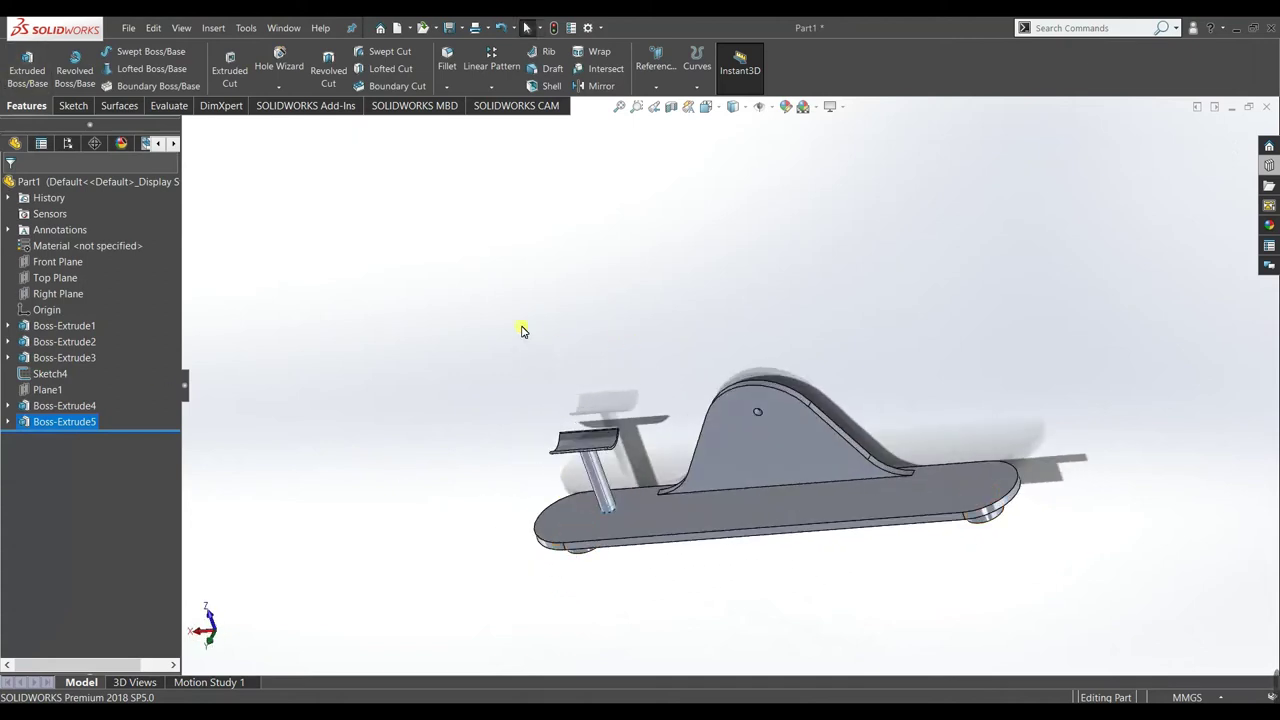
left_click(671, 195)
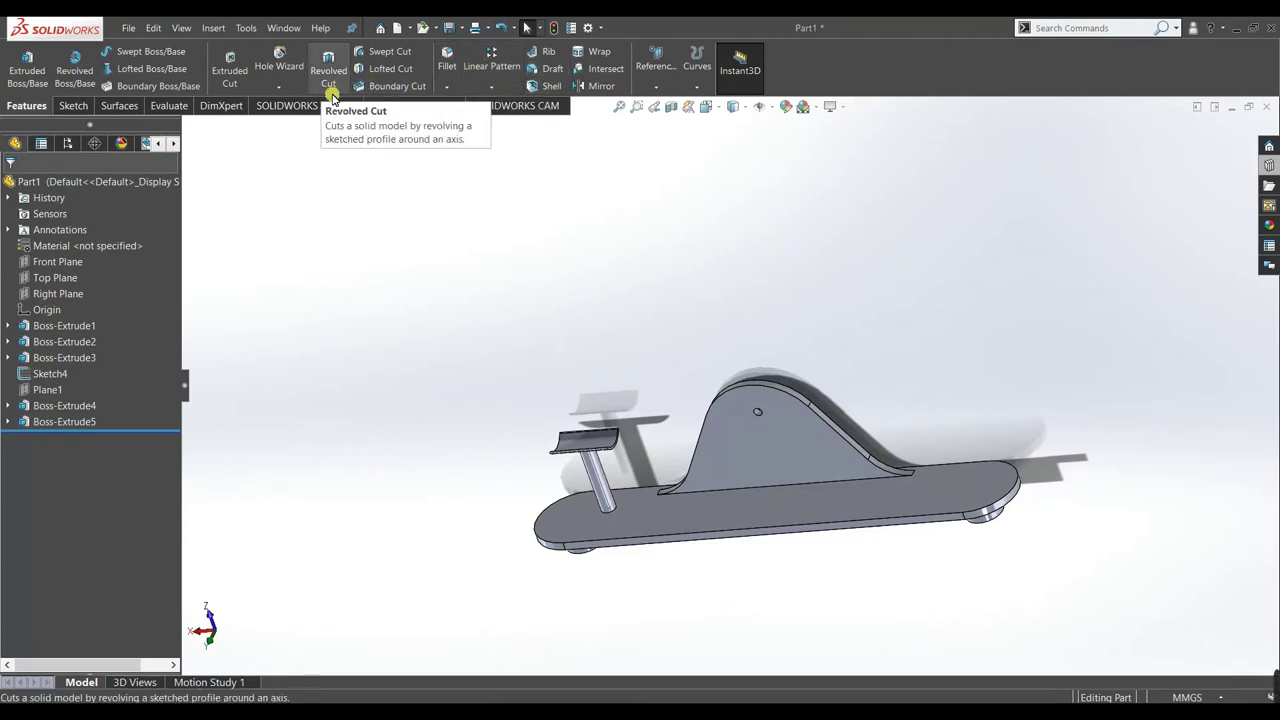
left_click(595, 88)
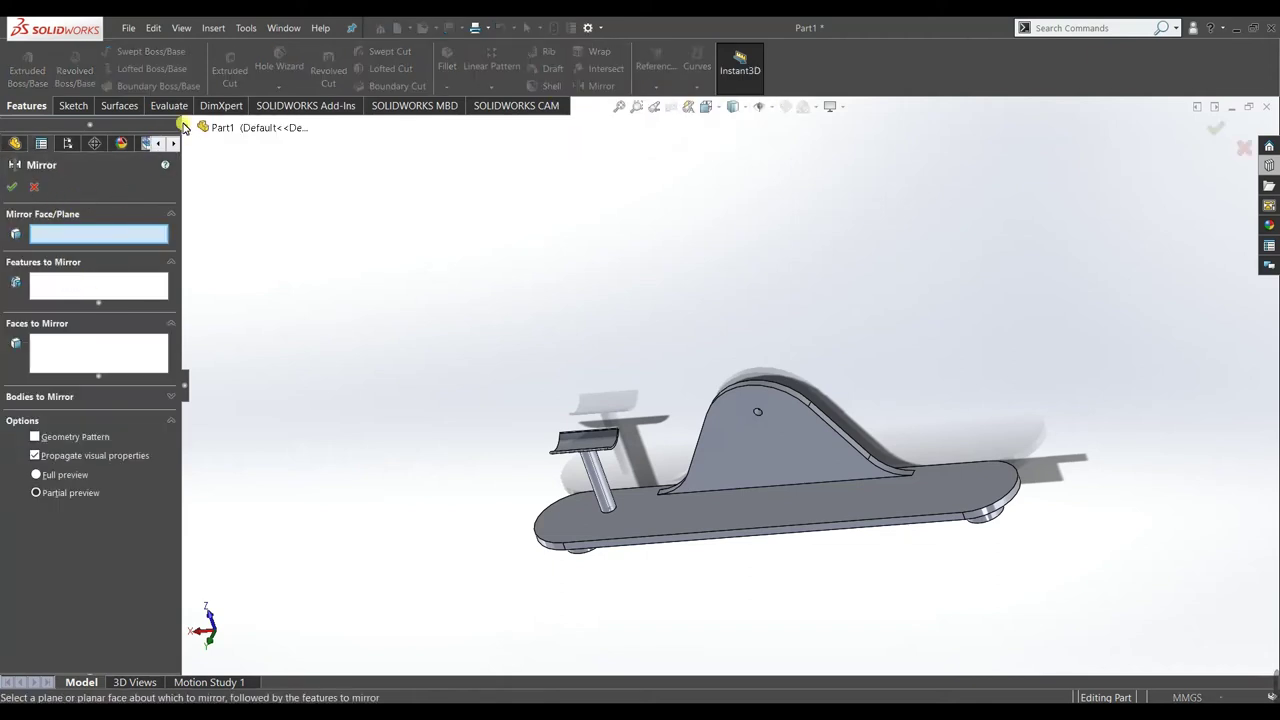
left_click(187, 128)
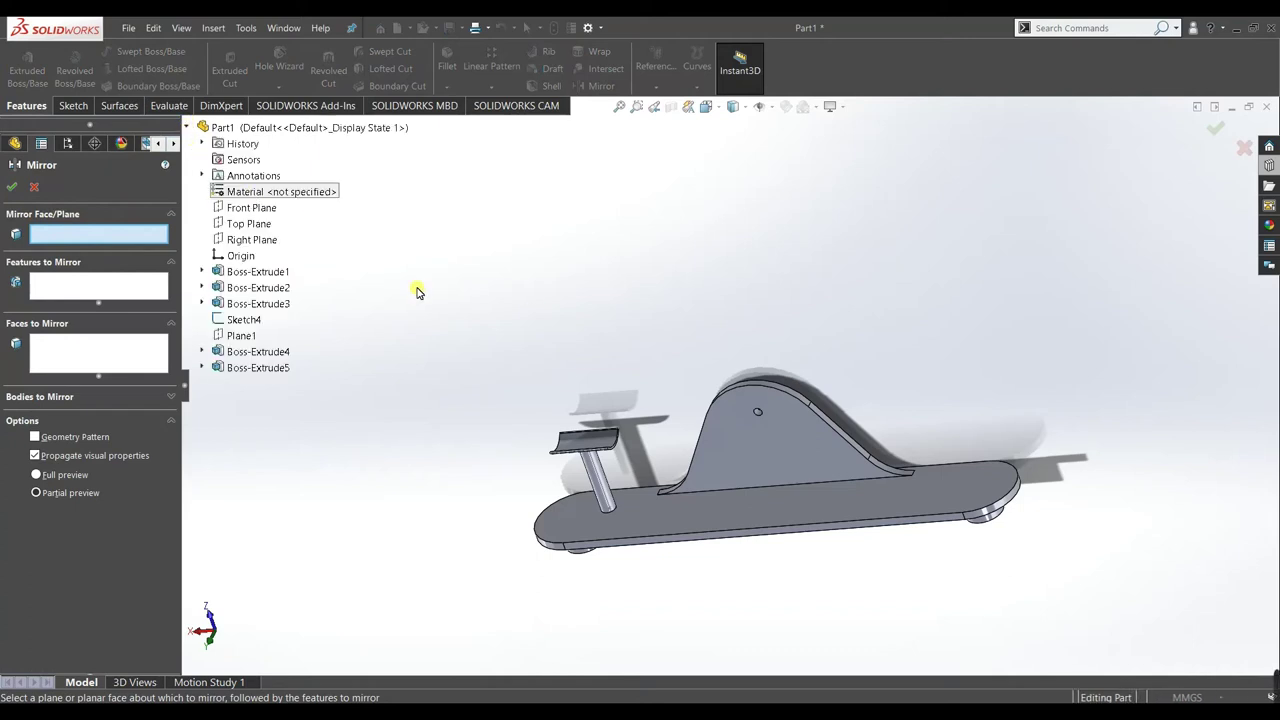
left_click(224, 240)
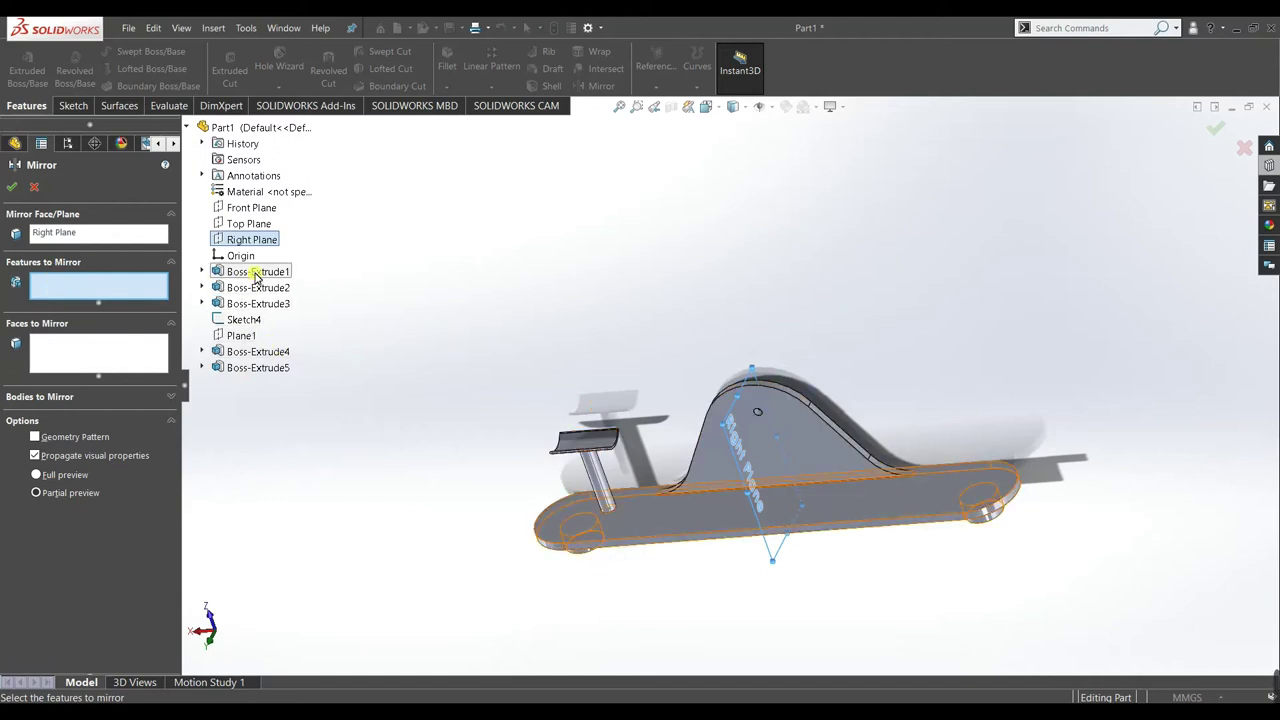
left_click(259, 368)
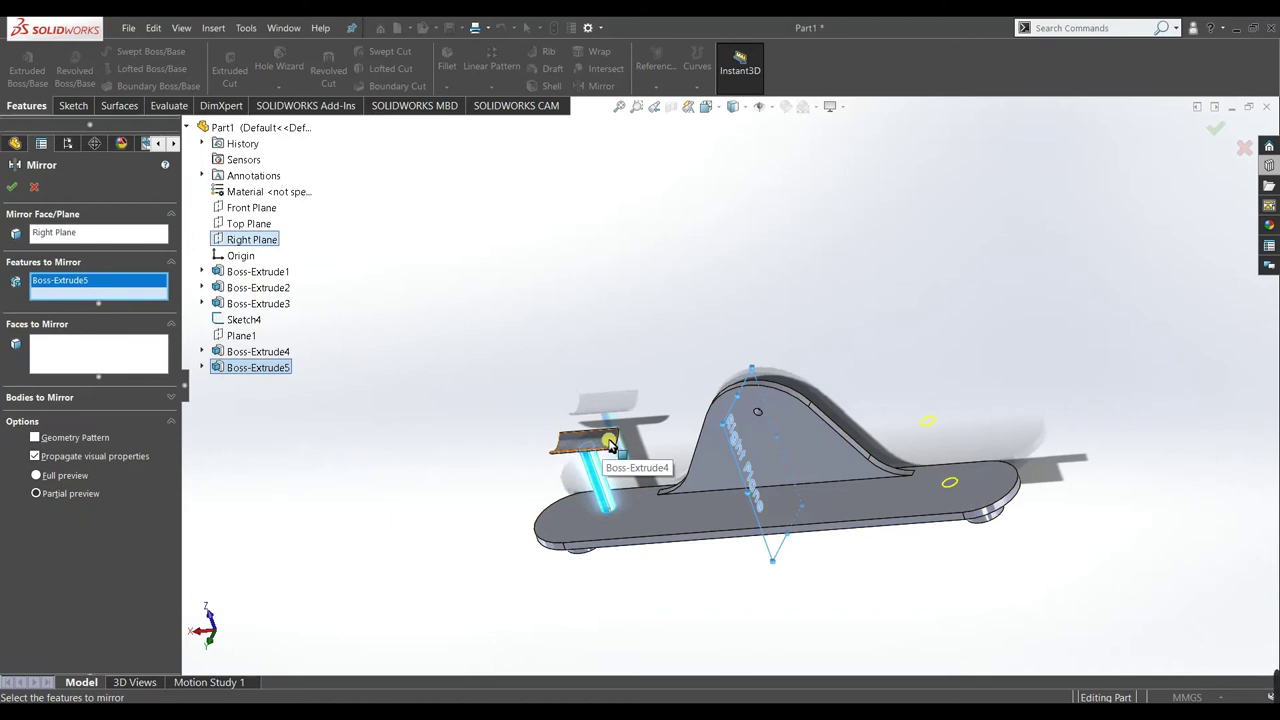
left_click(272, 356)
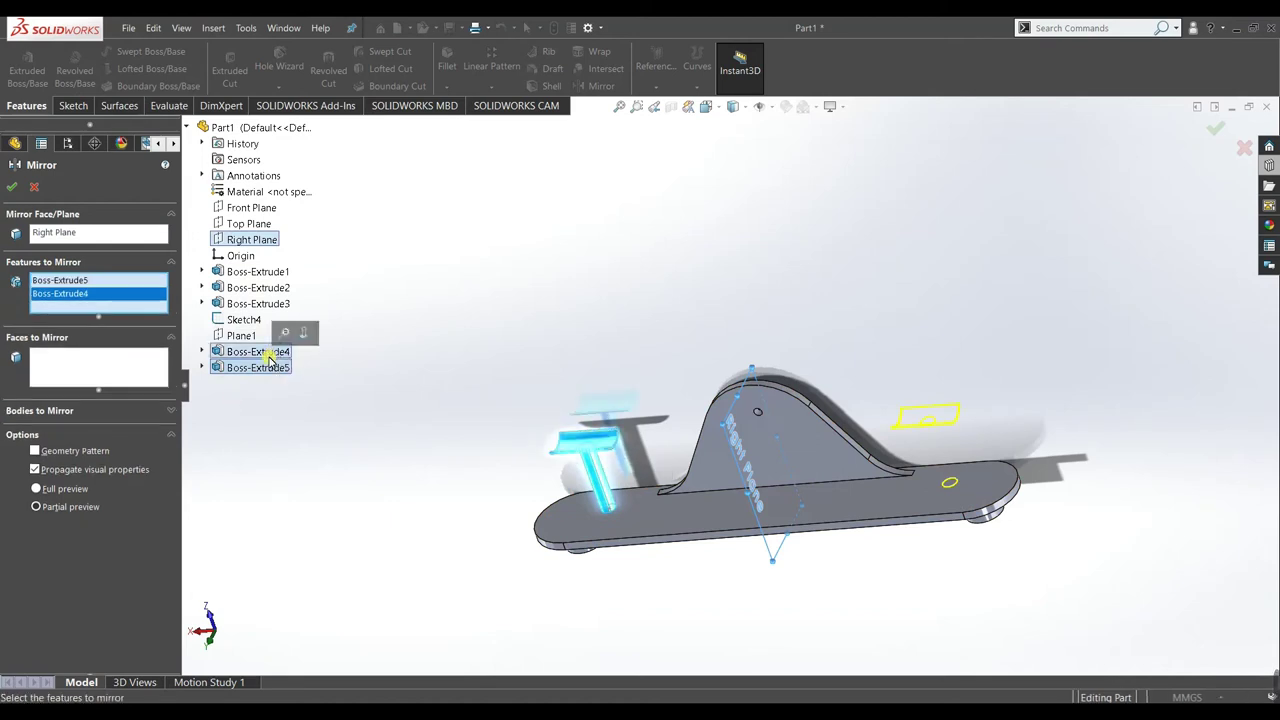
left_click(8, 191)
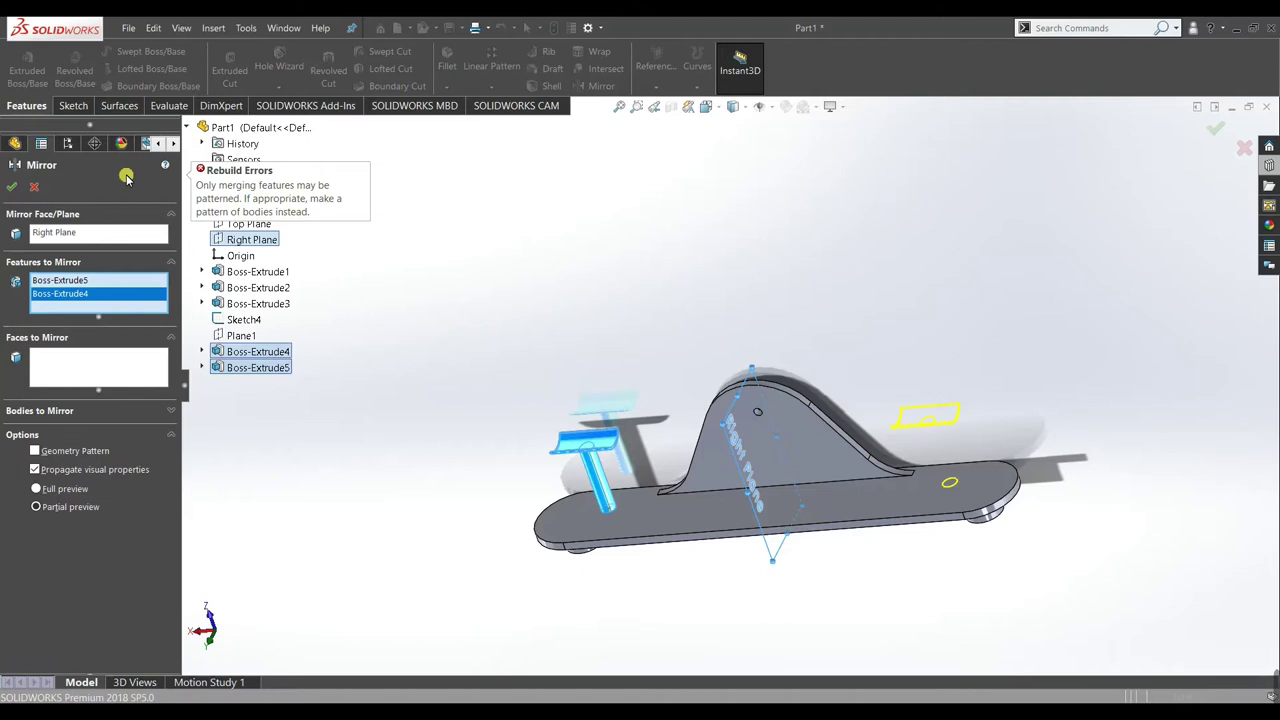
left_click(36, 187)
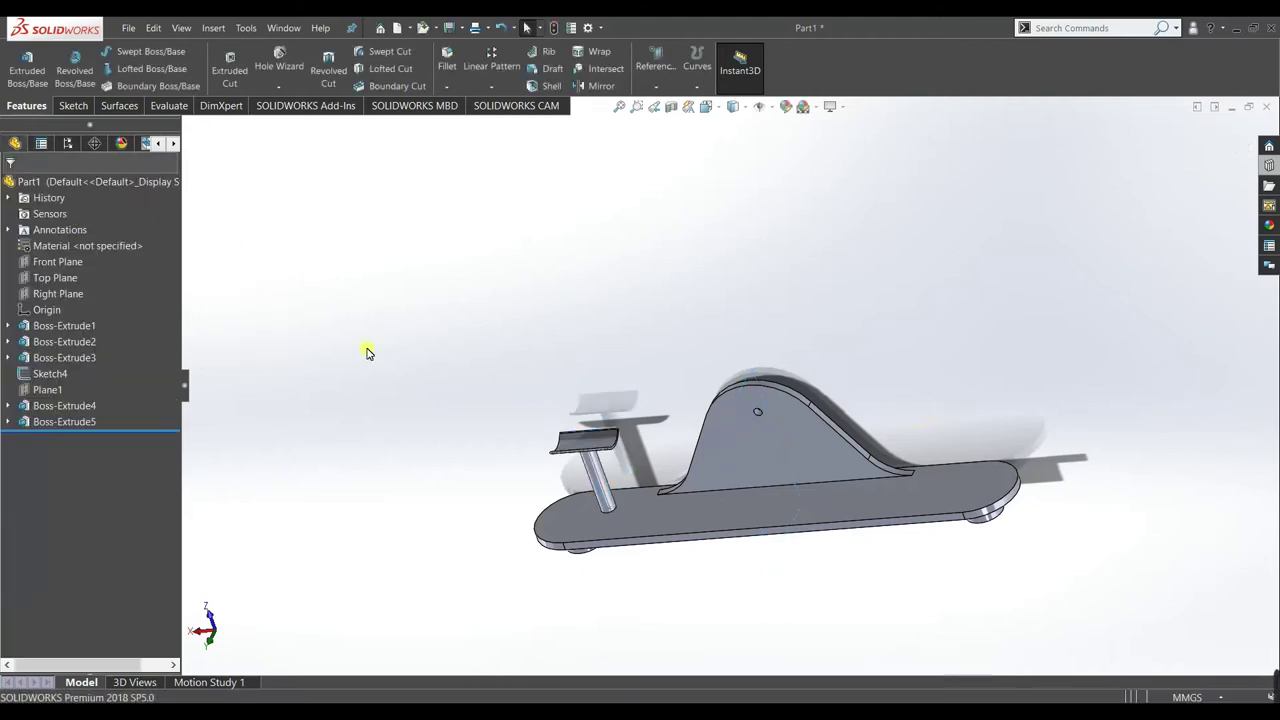
- Check the merge and feature scope settings of the round post's extrusion
right_click(50, 408)
left_click(254, 406)
left_click(70, 408)
left_click(70, 422)
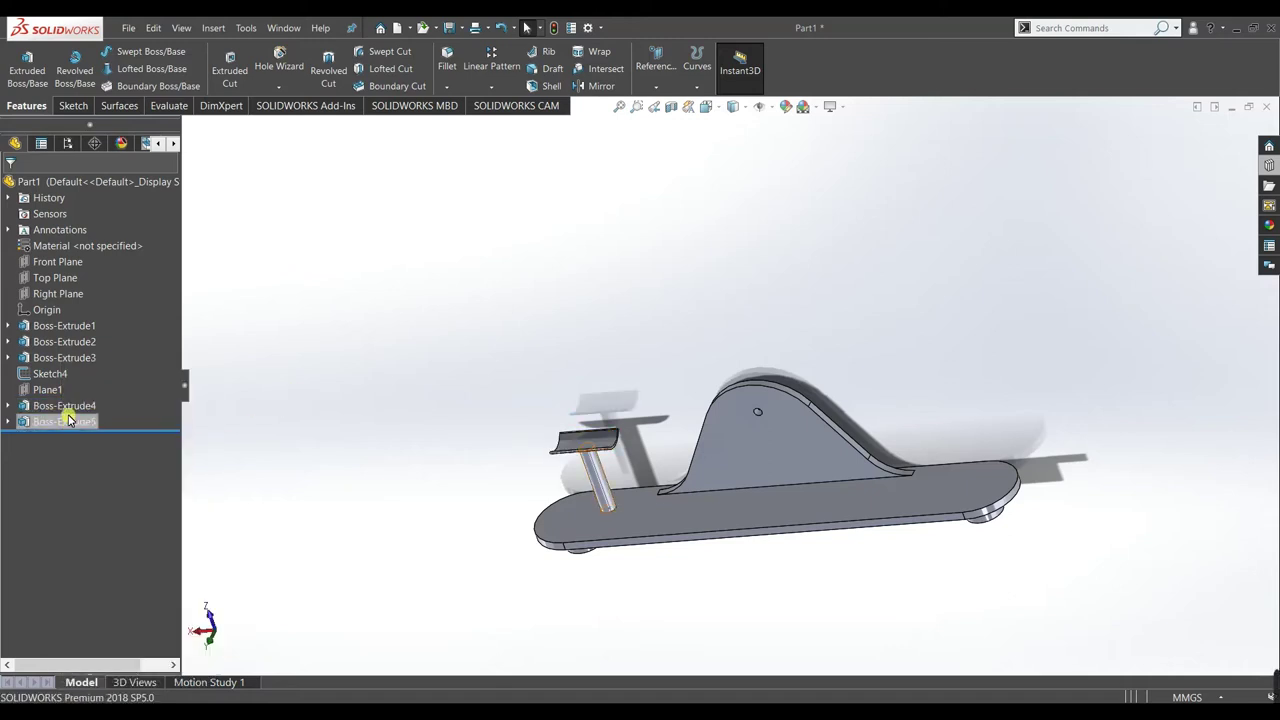
right_click(68, 420)
left_click(84, 385)
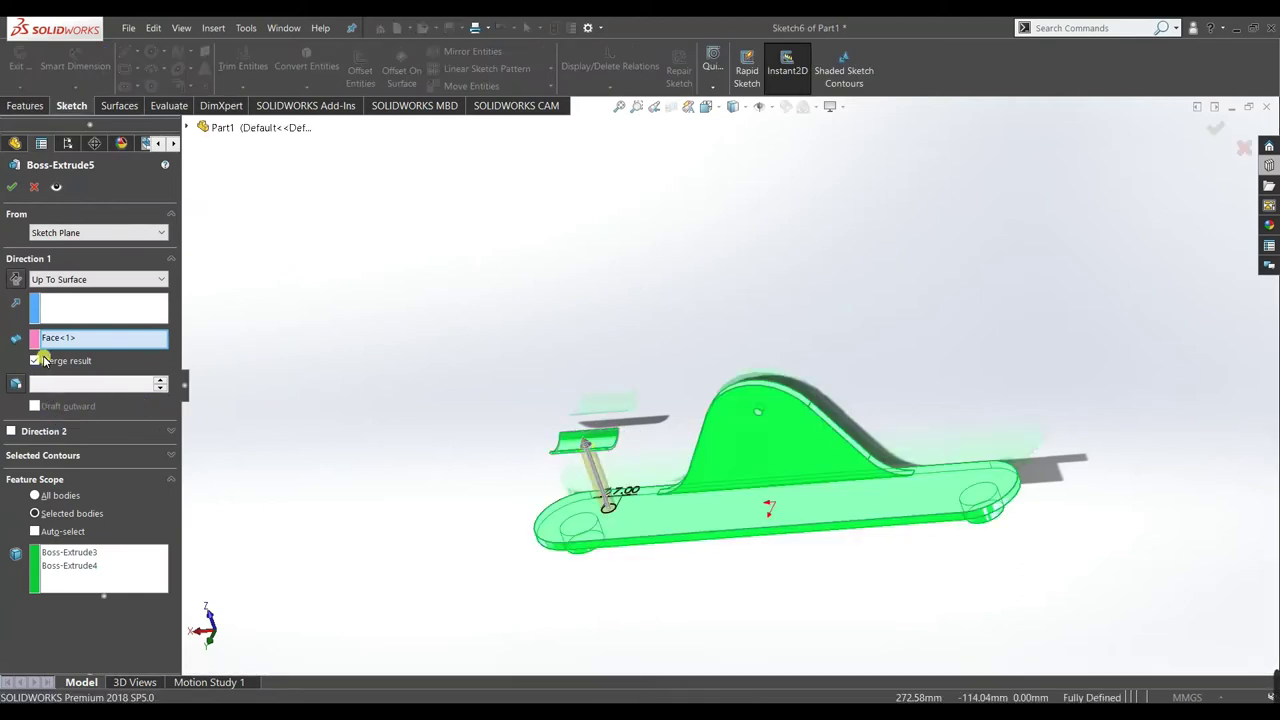
left_click(18, 188)
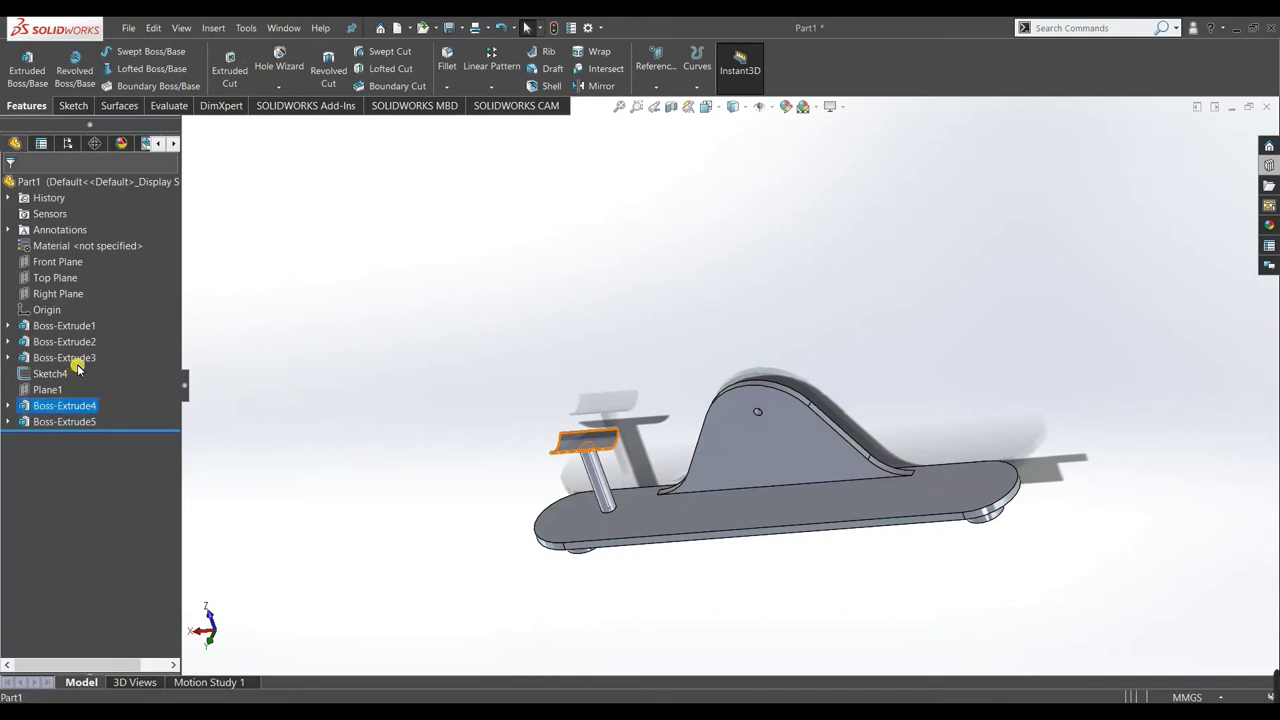
- Edit the curved piece's extrusion to turn on Merge result
right_click(74, 358)
left_click(92, 358)
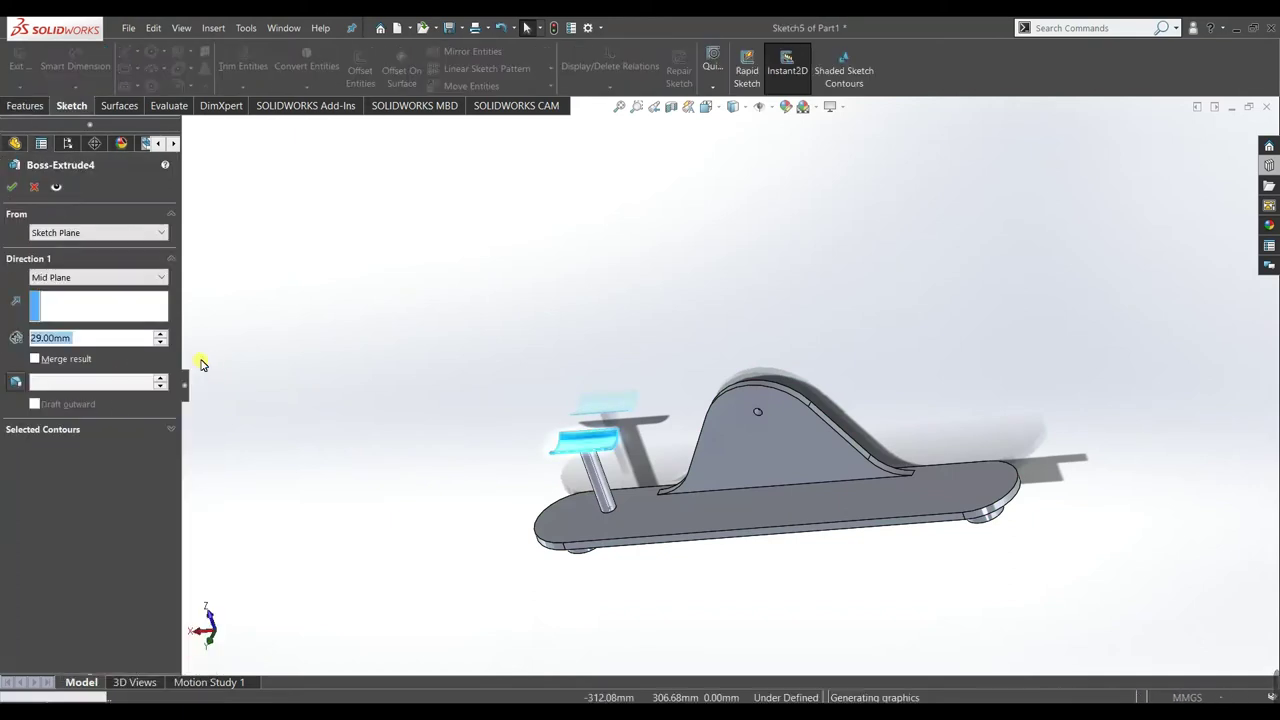
left_click(77, 361)
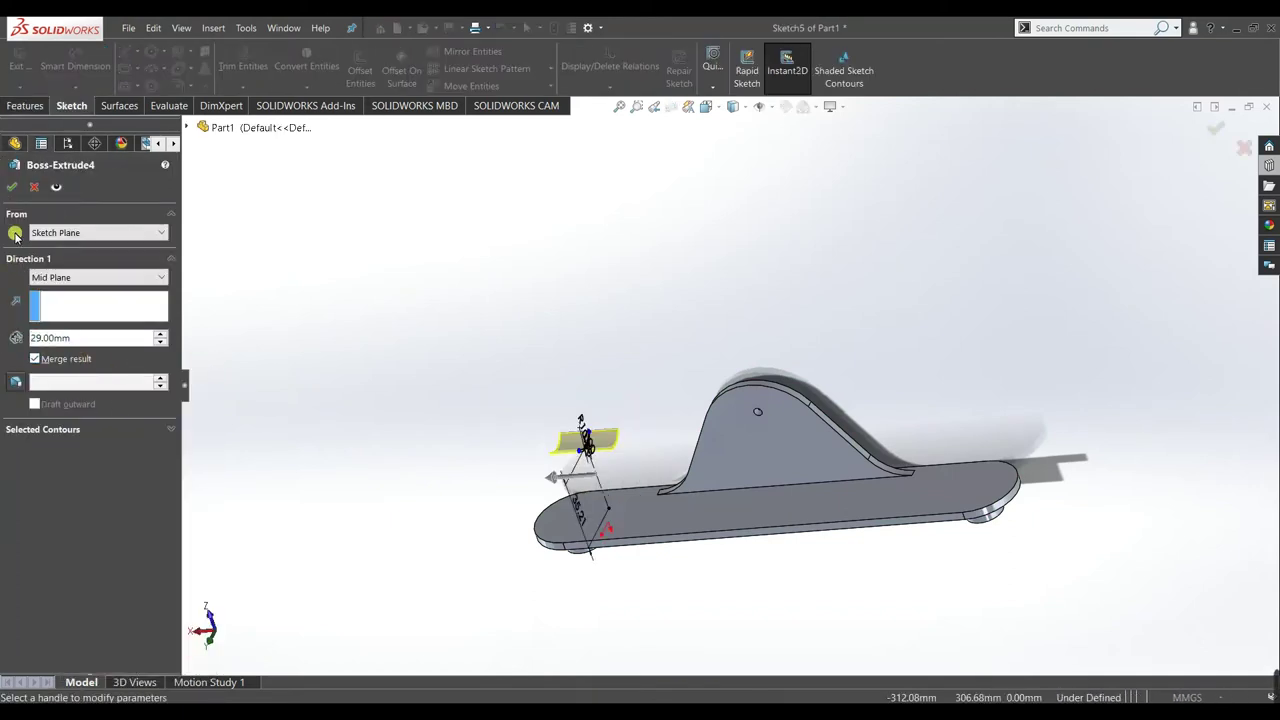
left_click(11, 187)
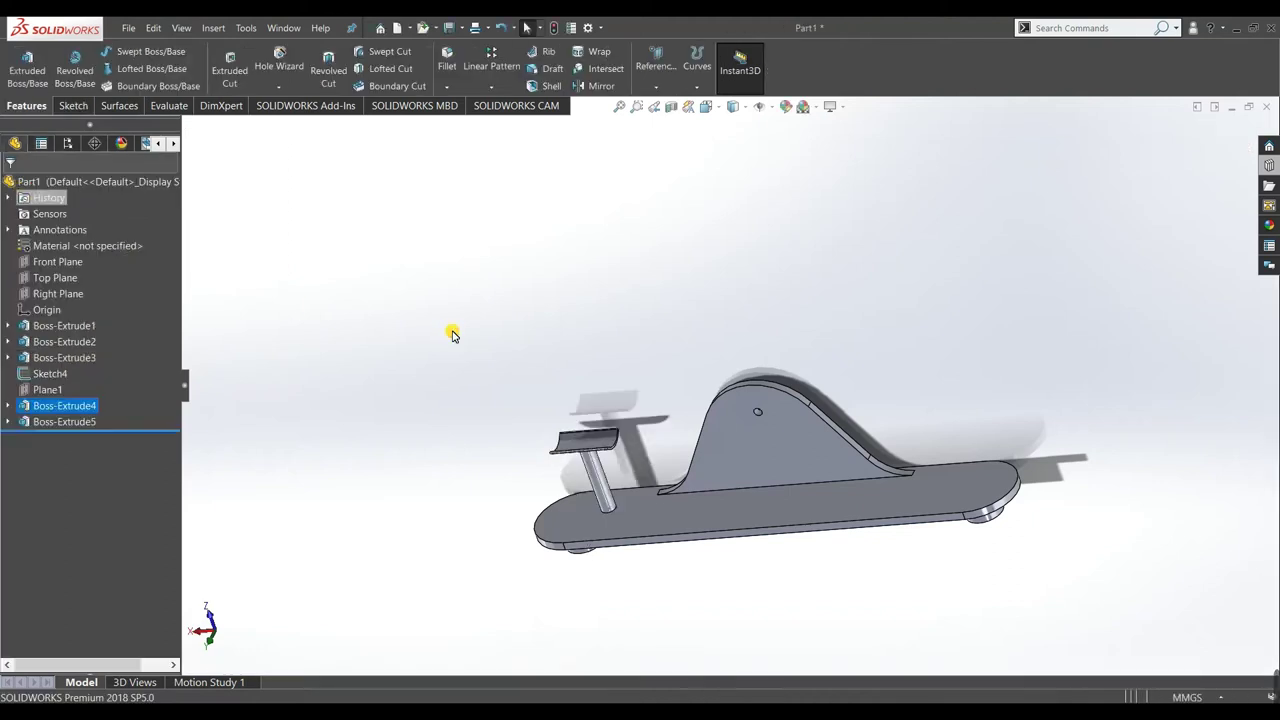
- Mirror the curved piece and the round post as features about the Right Plane
left_click(601, 85)
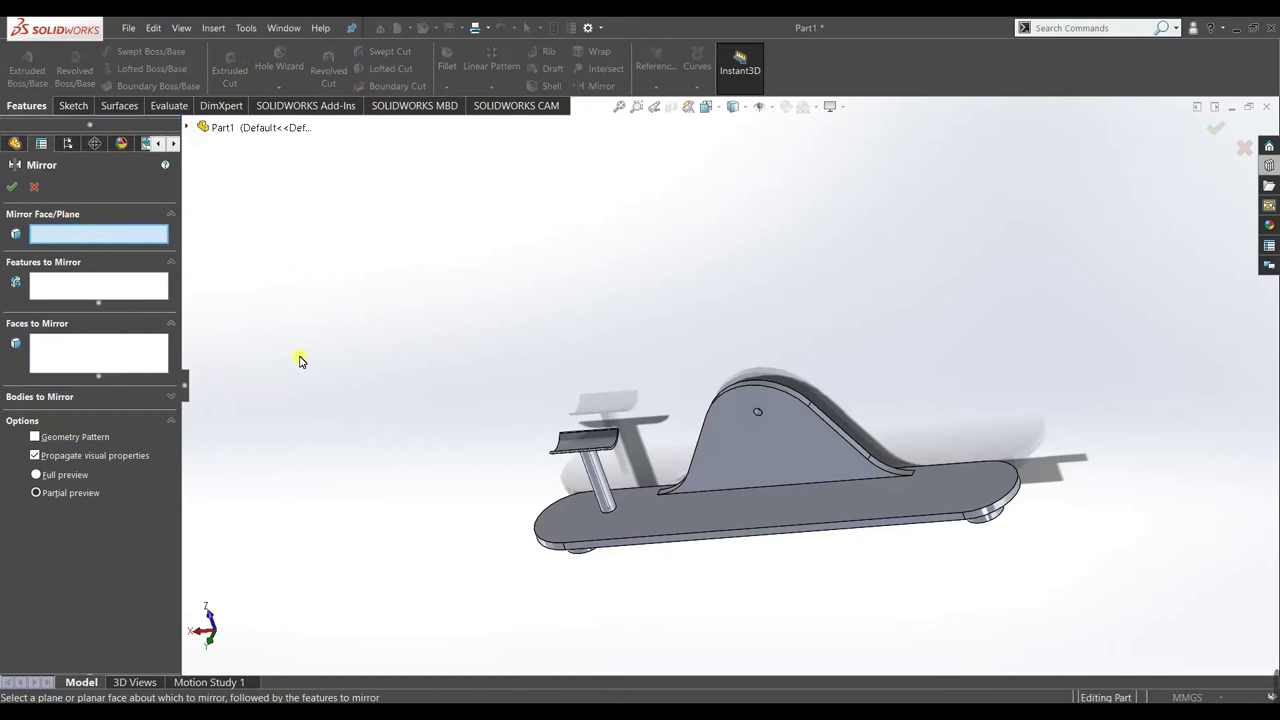
left_click(187, 127)
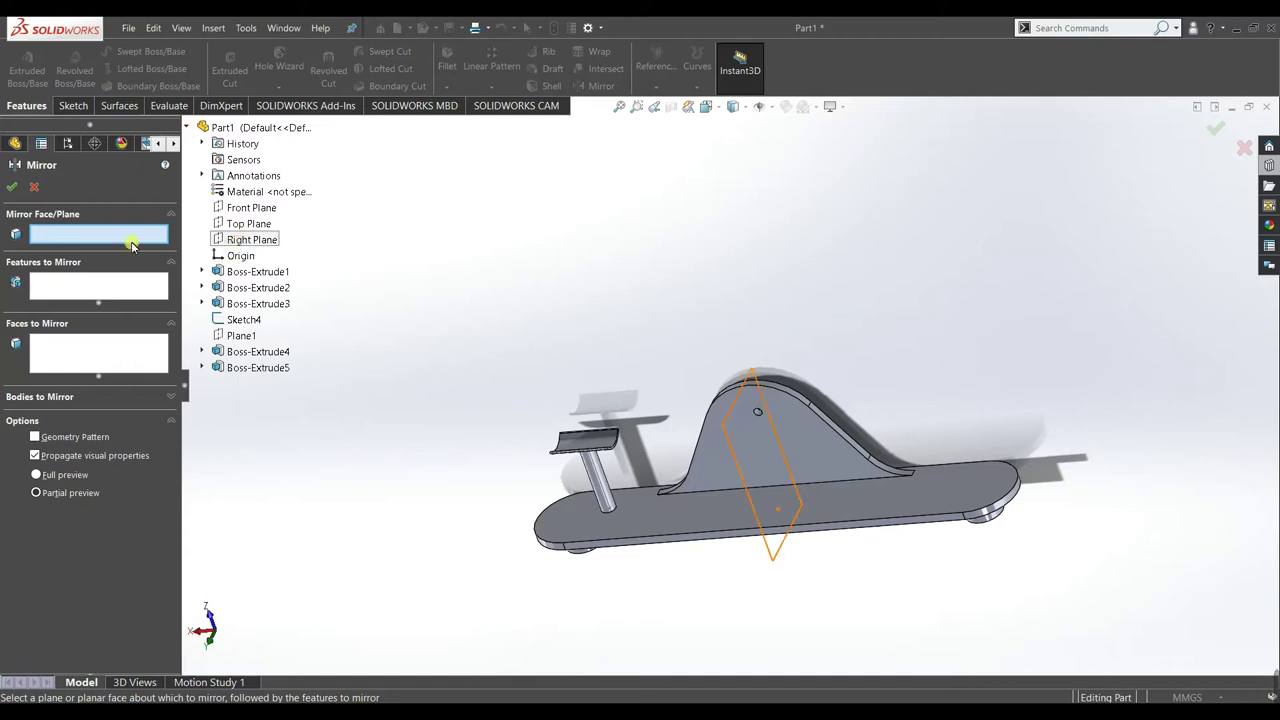
left_click(251, 239)
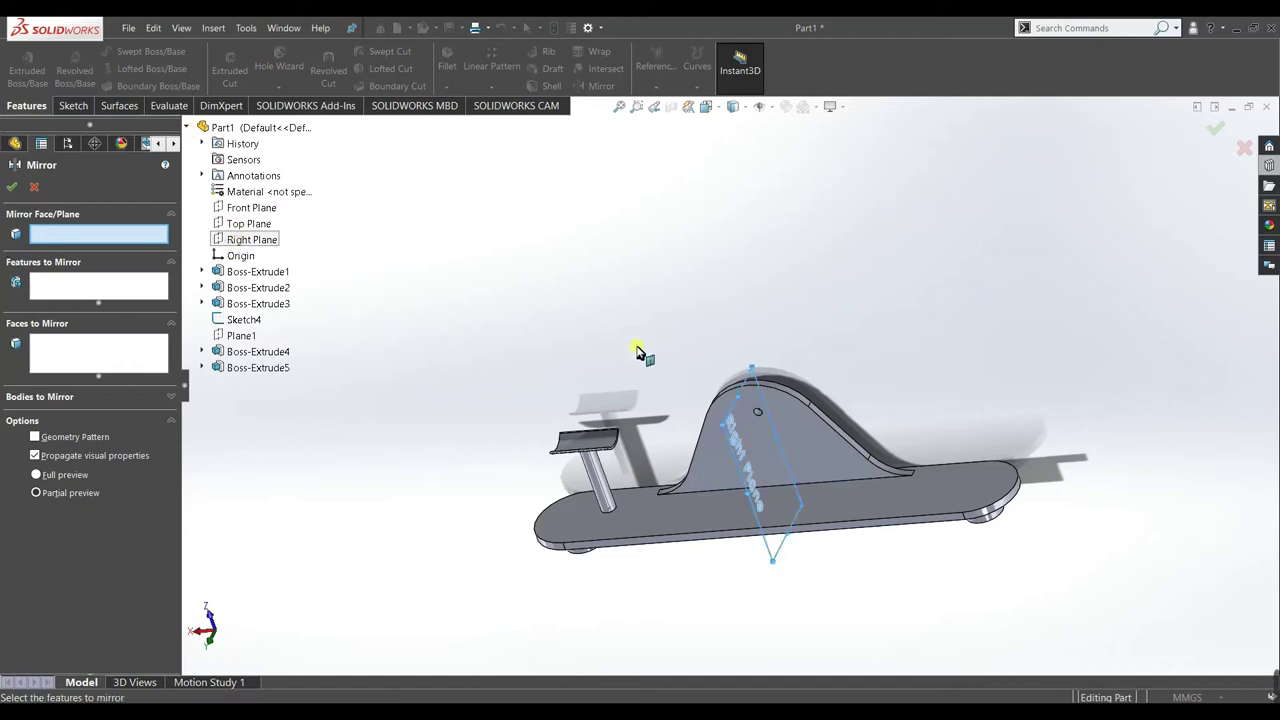
left_click(281, 352)
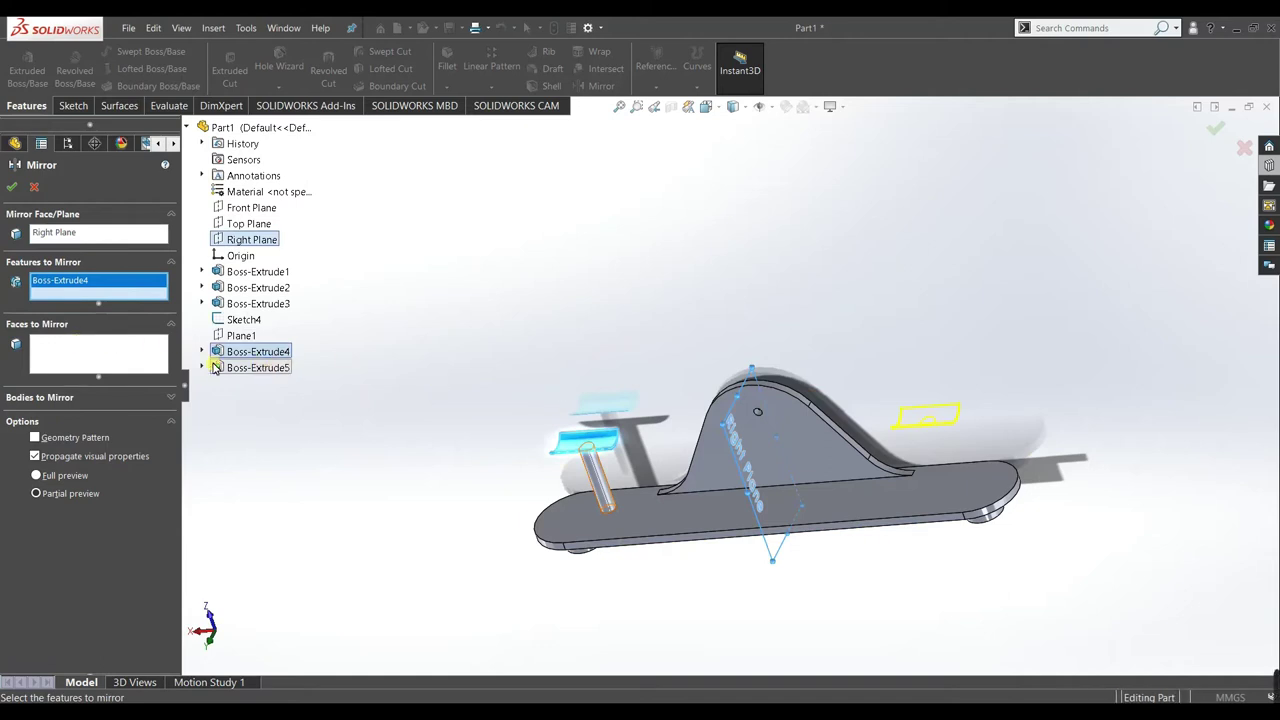
left_click(257, 367)
left_click(11, 187)
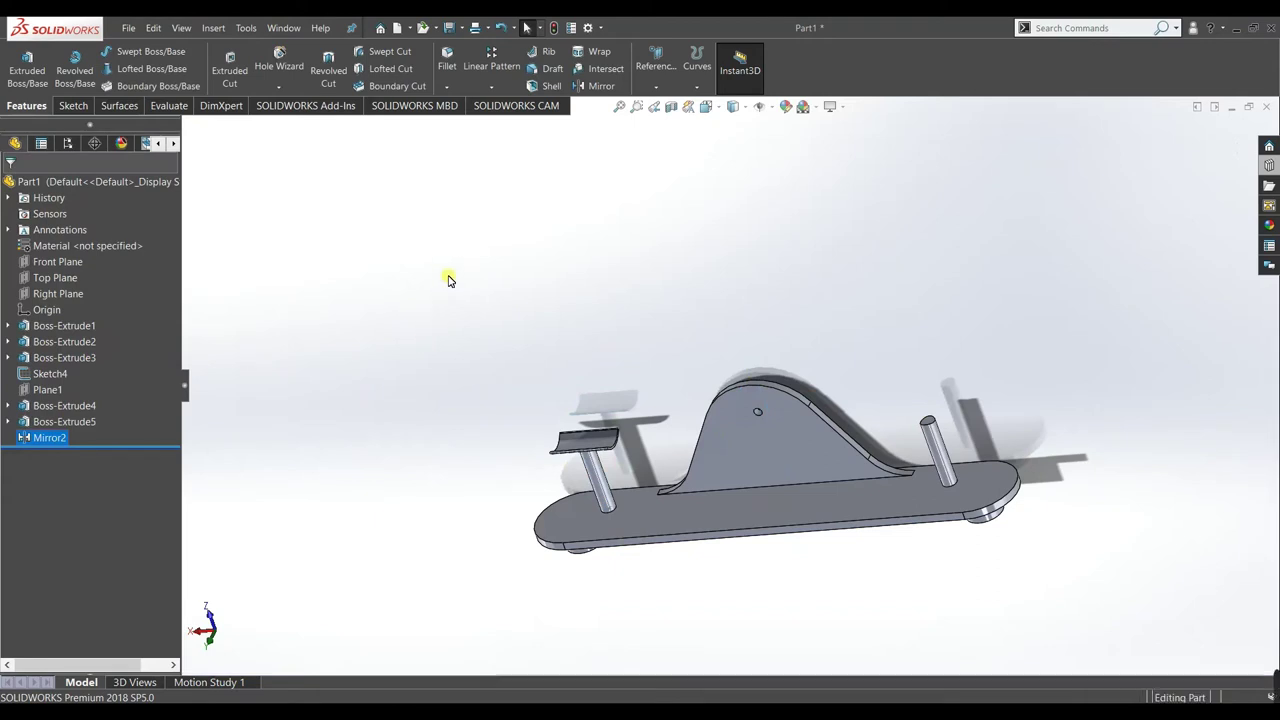
- Edit the mirror of the post and curved piece to use Full preview and Geometry Pattern
middle_click_drag(463, 234, 483, 359)
scroll(951, 428, "down", 4)
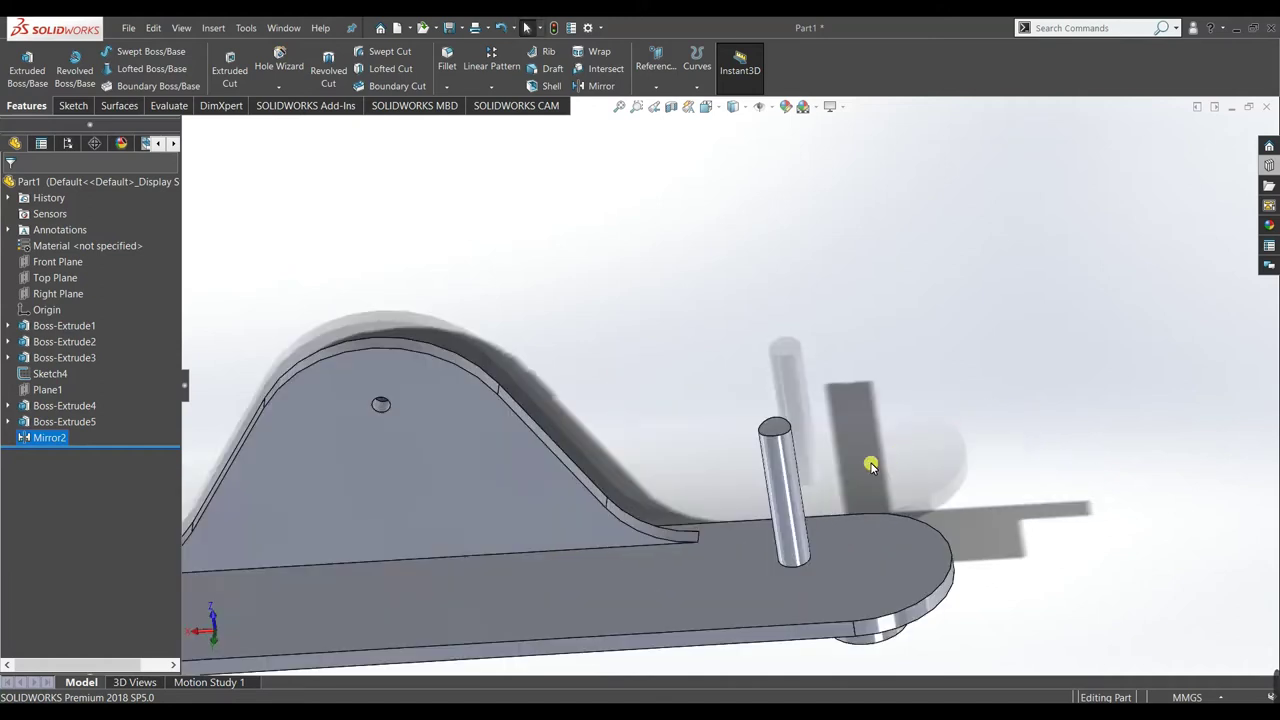
middle_click_drag(795, 475, 683, 451)
scroll(683, 451, "up", 4)
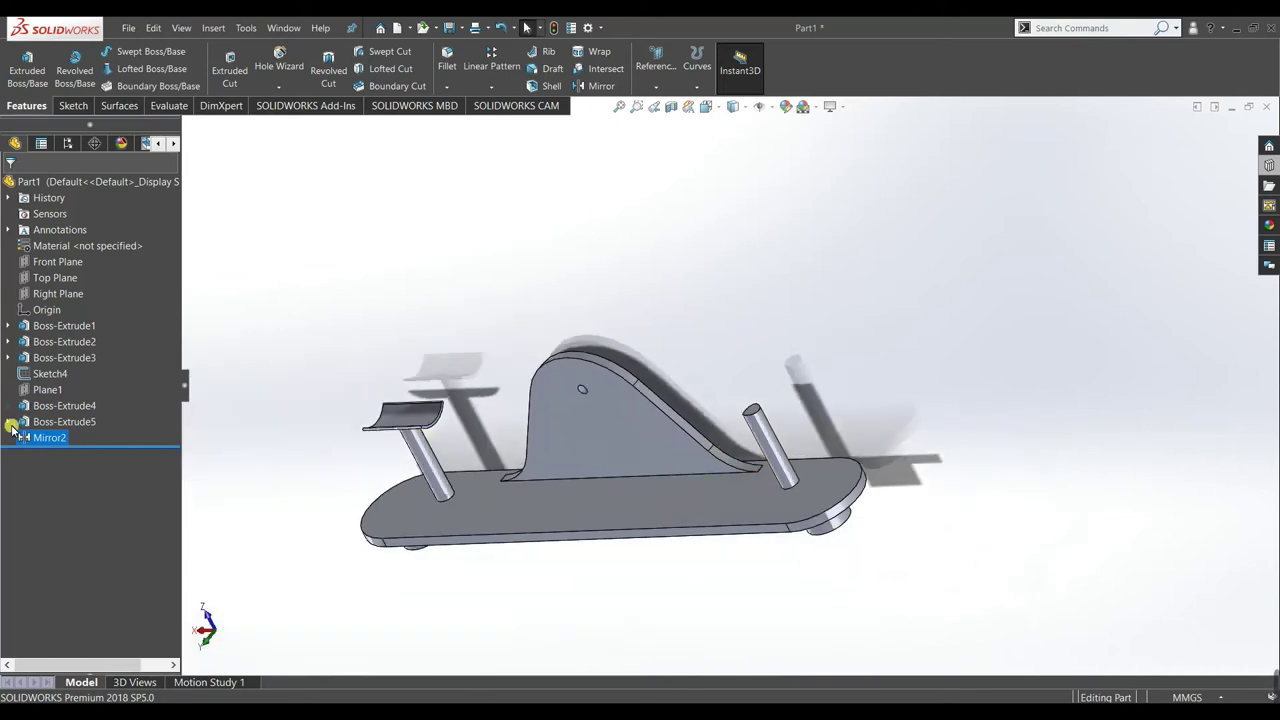
left_click(50, 440)
right_click(50, 438)
left_click(63, 404)
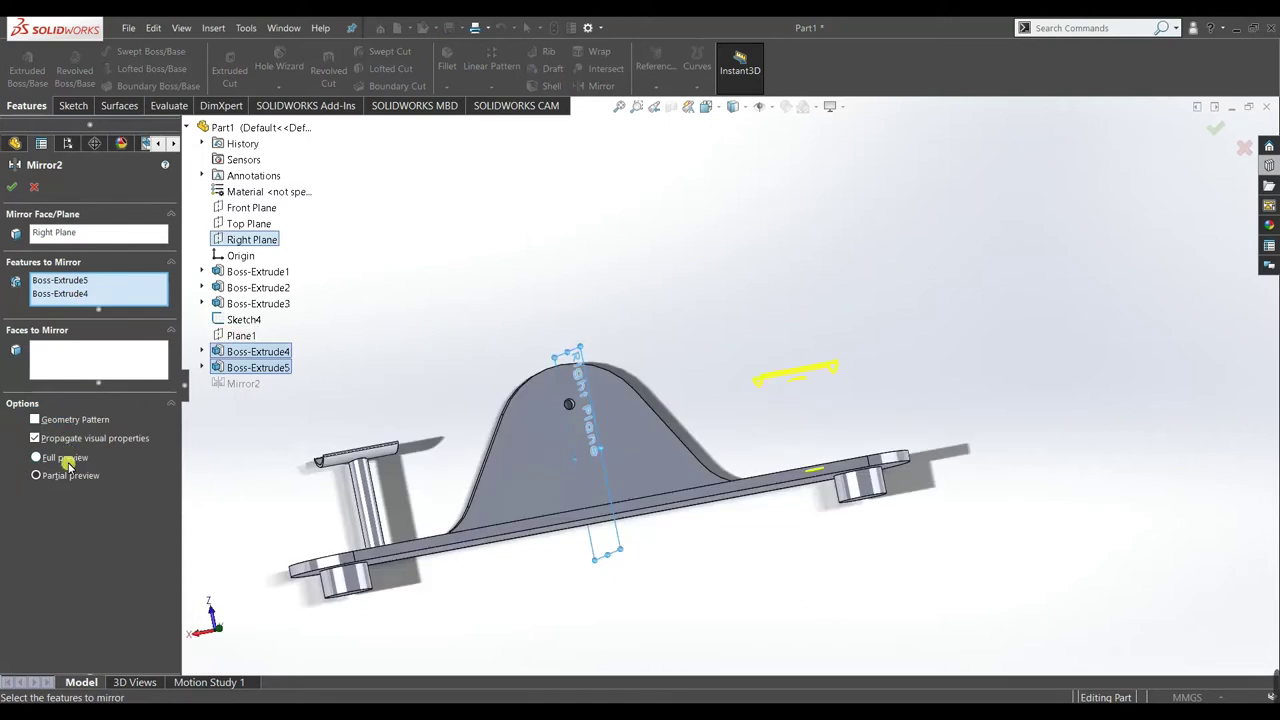
left_click(70, 462)
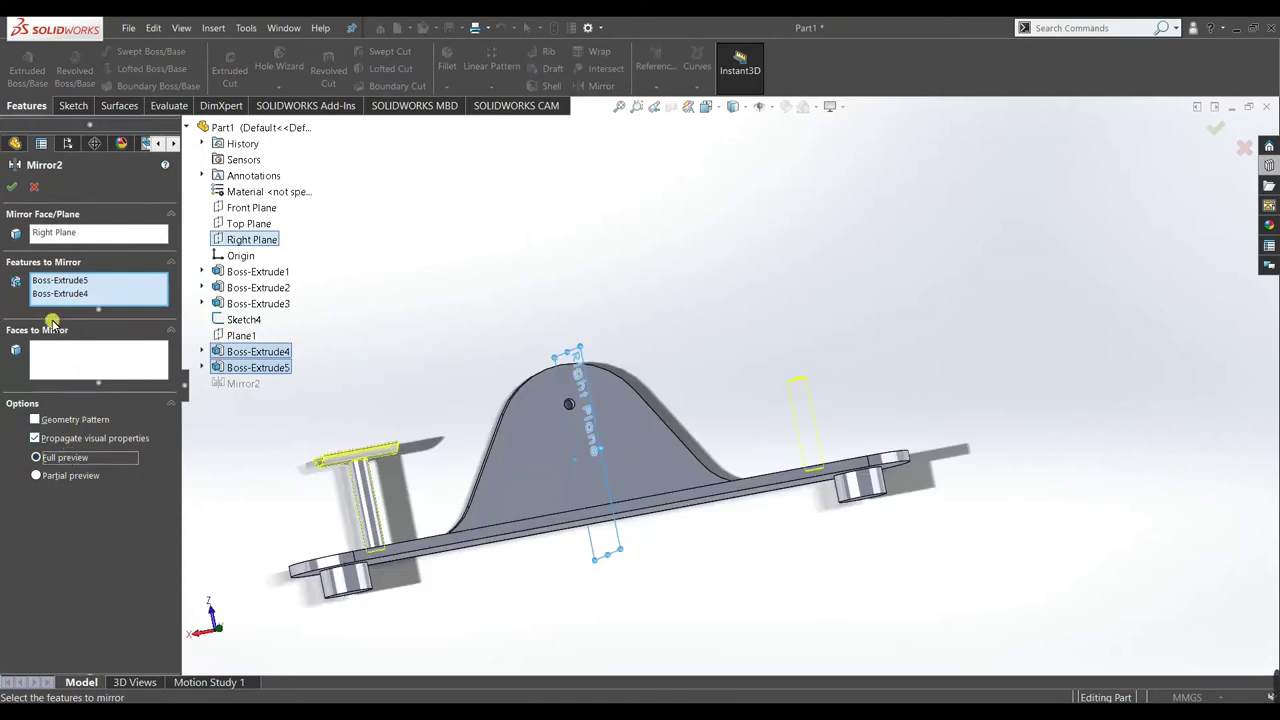
left_click(46, 423)
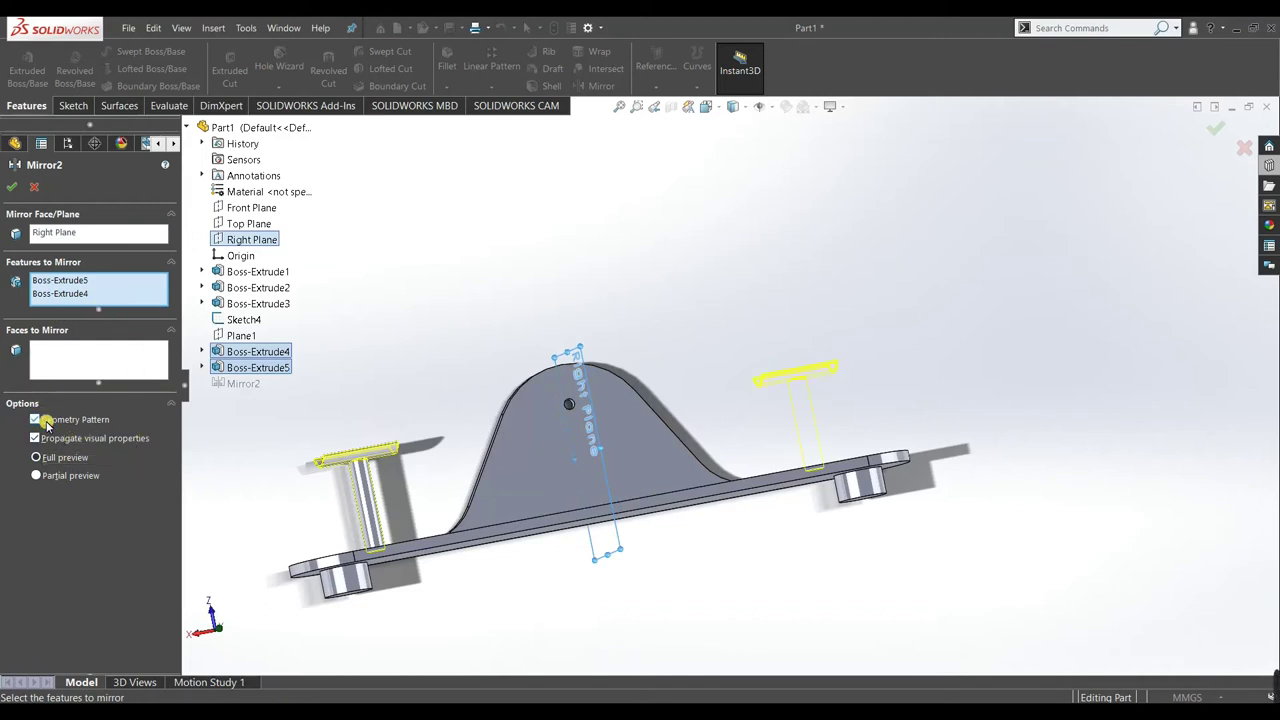
left_click(14, 186)
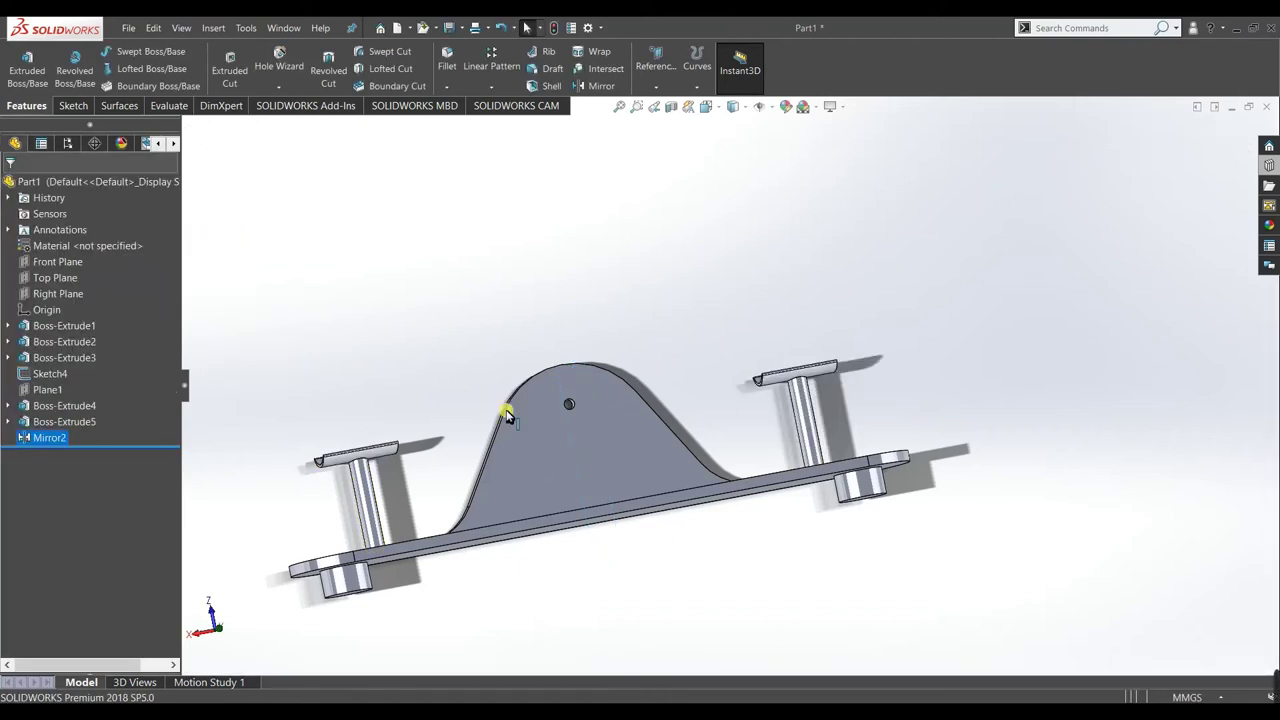
middle_click_drag(433, 672, 437, 590)
middle_click_drag(459, 473, 703, 437)
left_click(812, 418)
left_click(812, 418)
middle_click_drag(523, 497, 1103, 471)
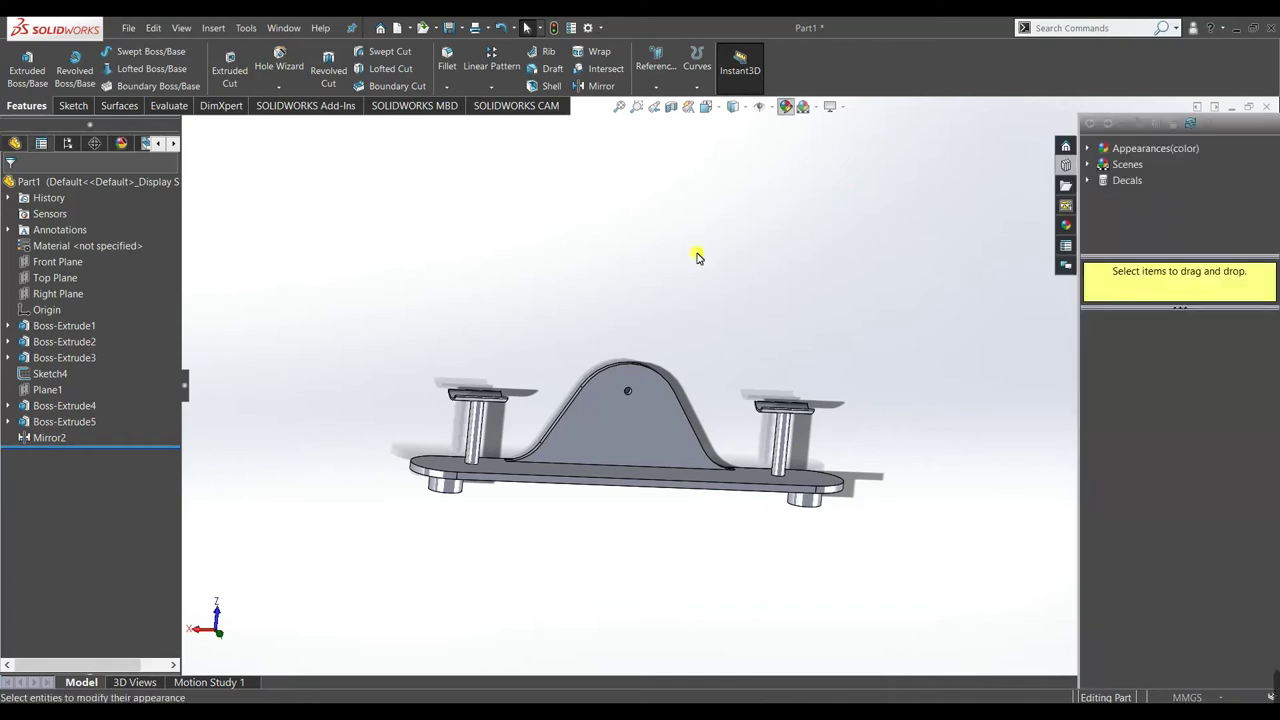
- Apply the sandblasted iron metal appearance to the whole part
left_click(1088, 148)
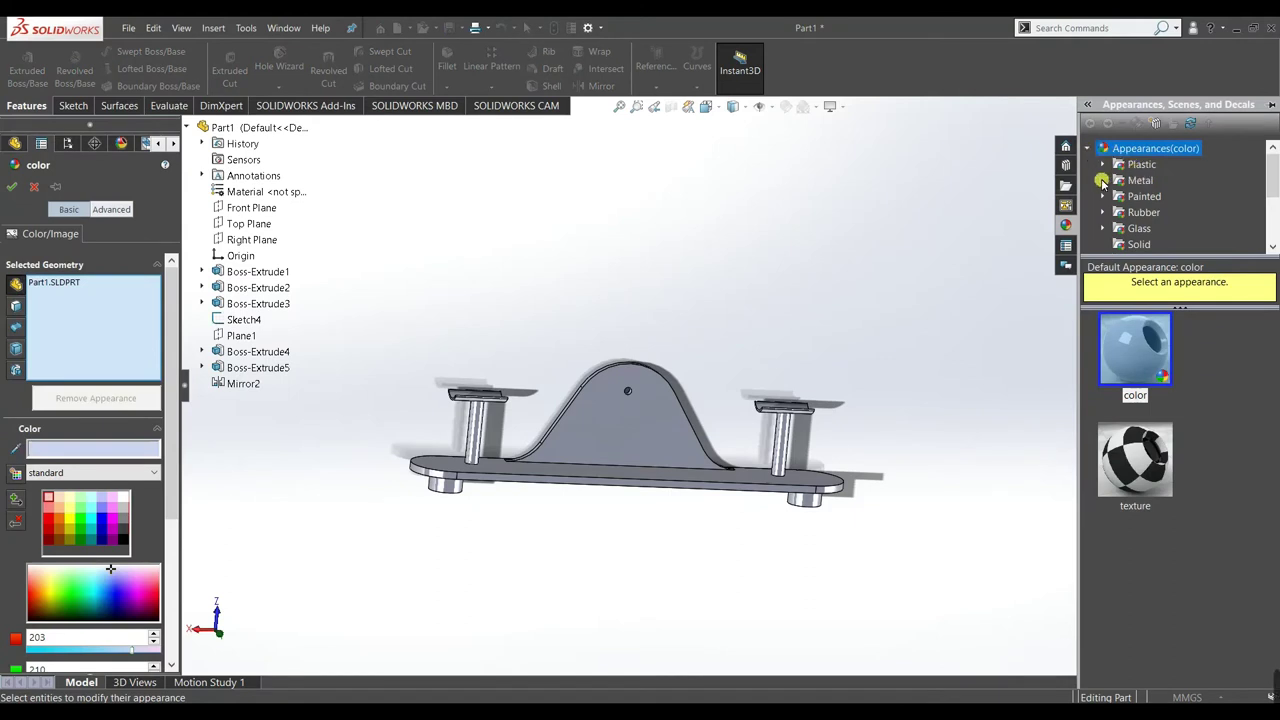
left_click(1102, 180)
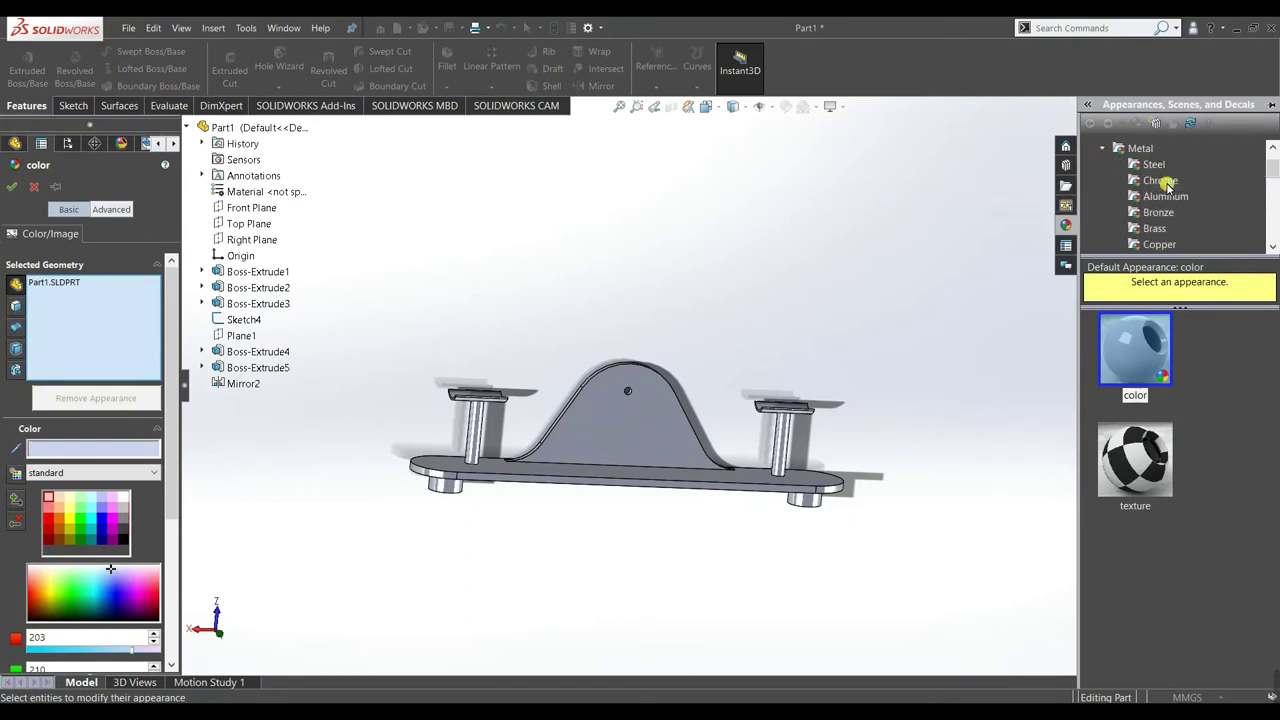
scroll(1170, 216, "down", 1)
scroll(1165, 218, "down", 3)
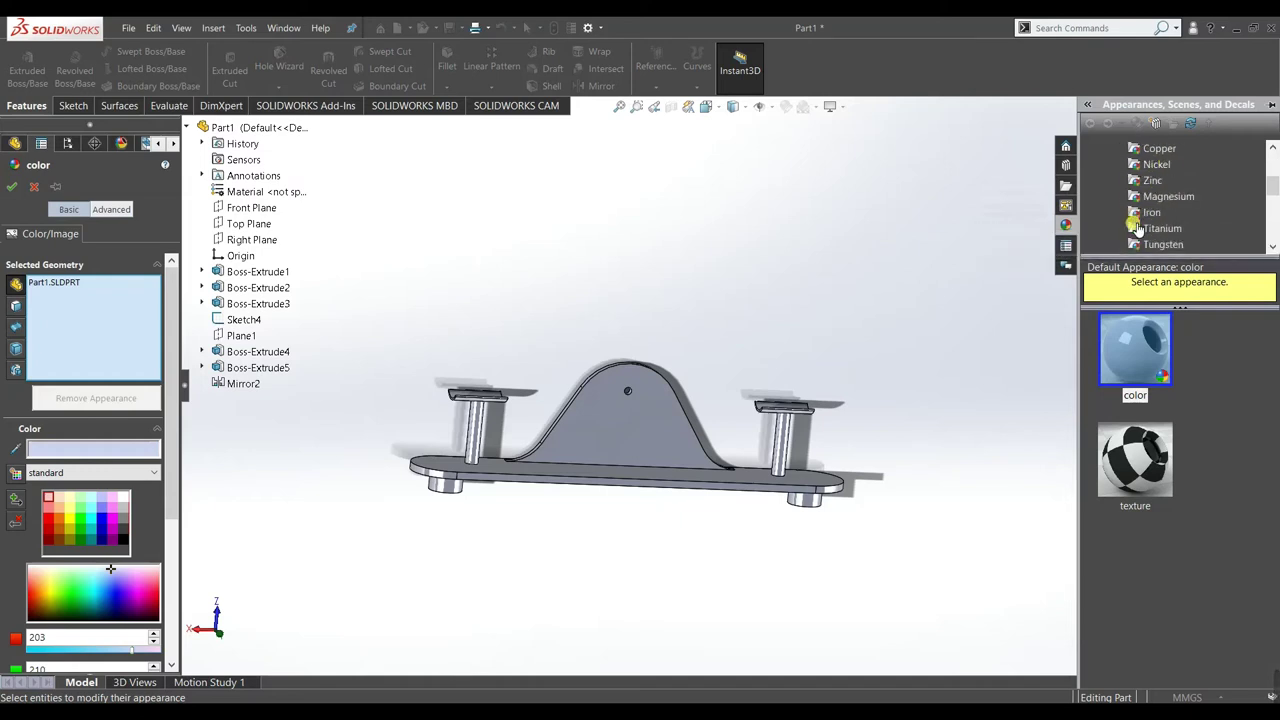
scroll(1137, 225, "up", 5)
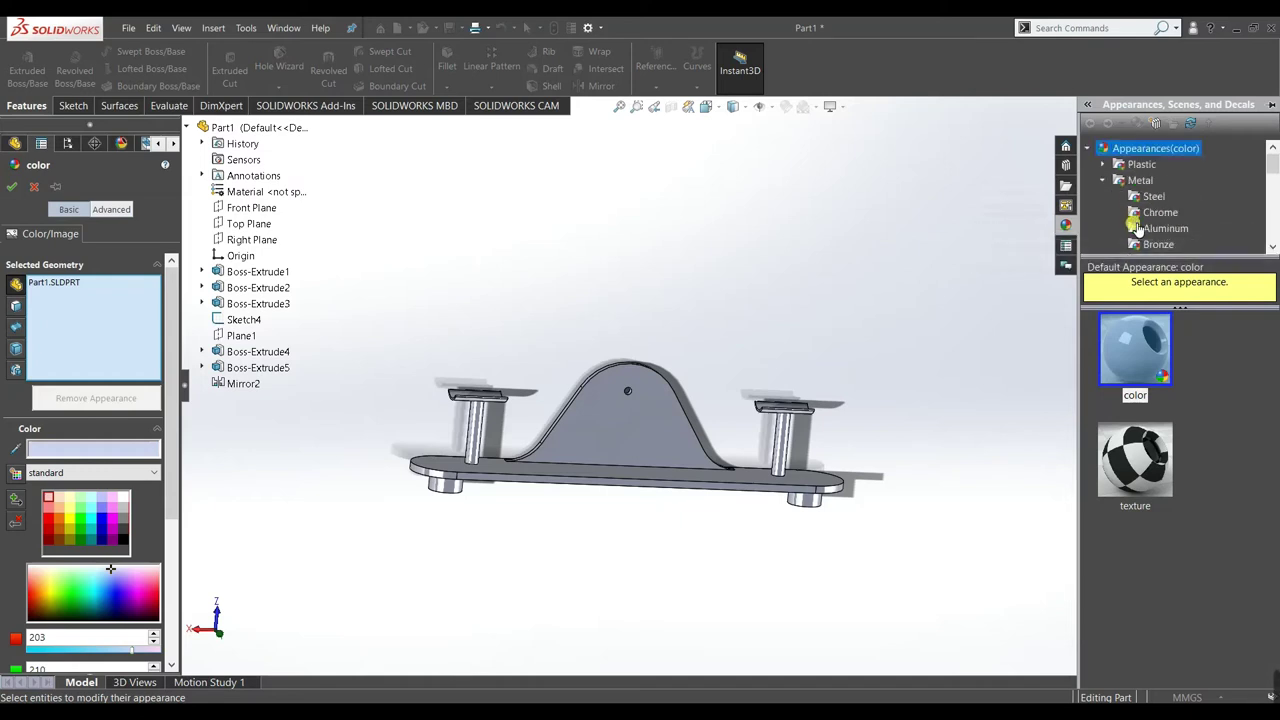
scroll(1137, 216, "down", 1)
scroll(1150, 230, "down", 2)
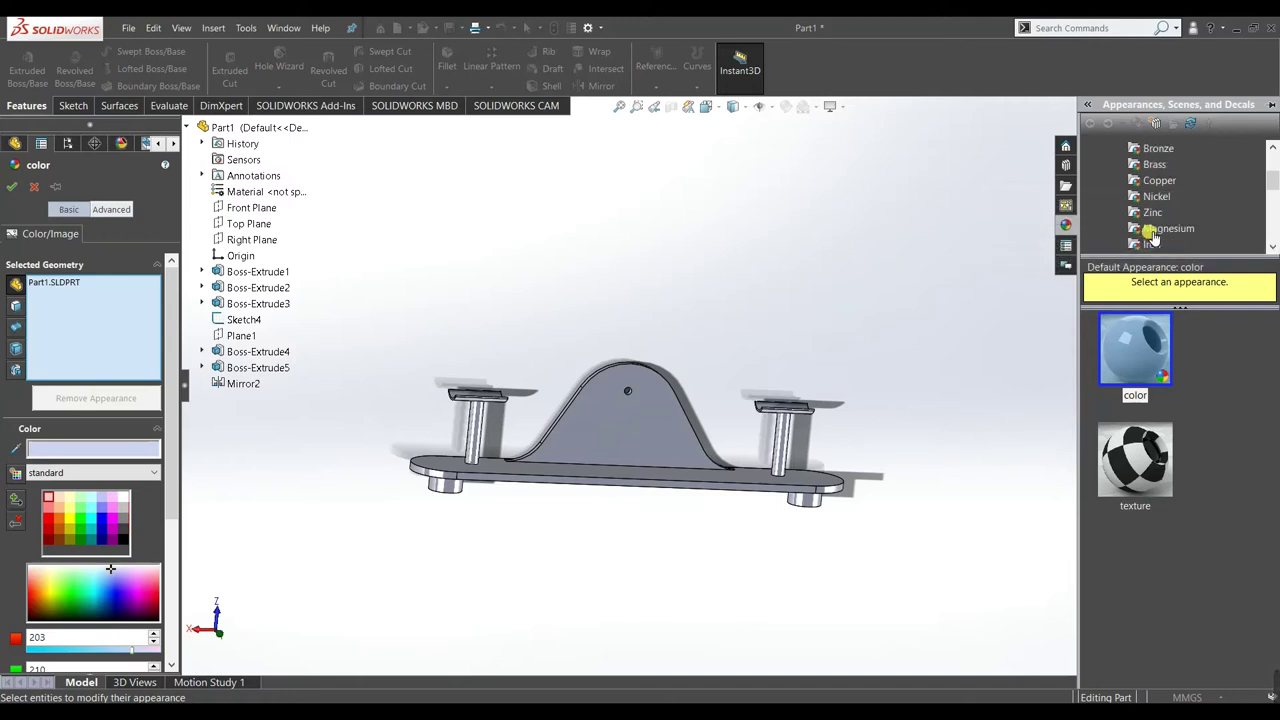
scroll(1154, 236, "down", 2)
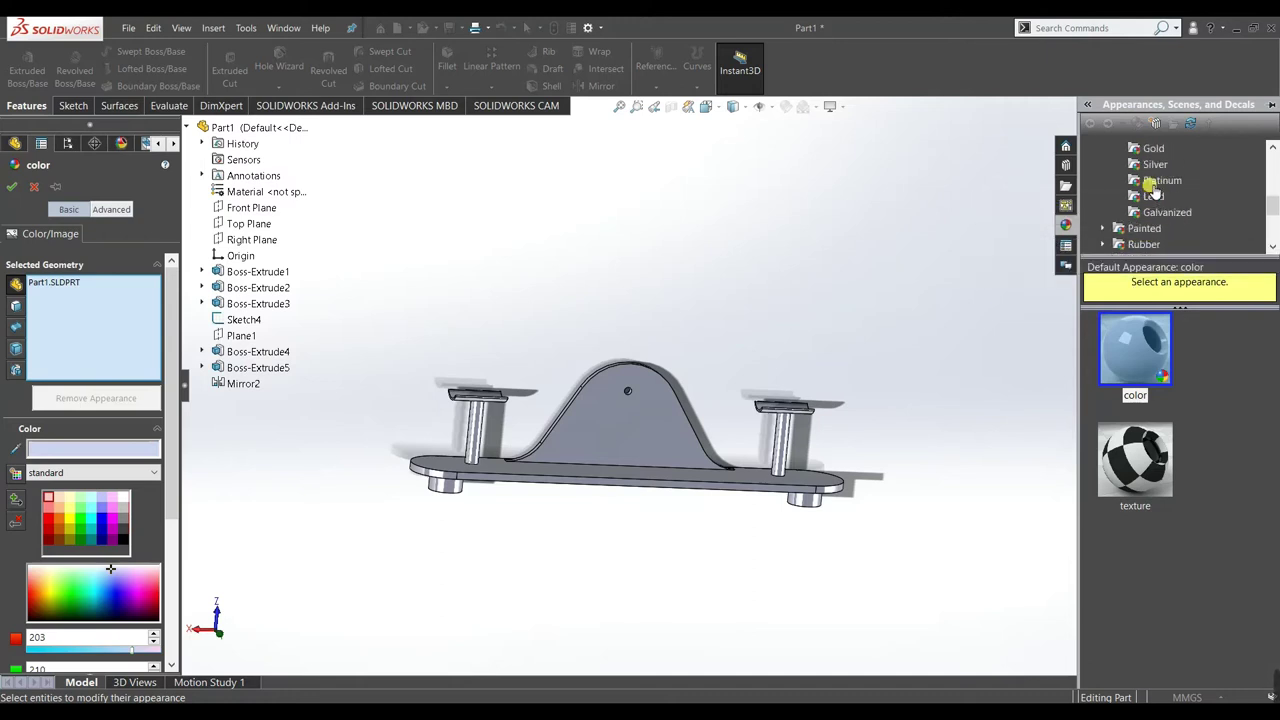
scroll(1145, 200, "down", 2)
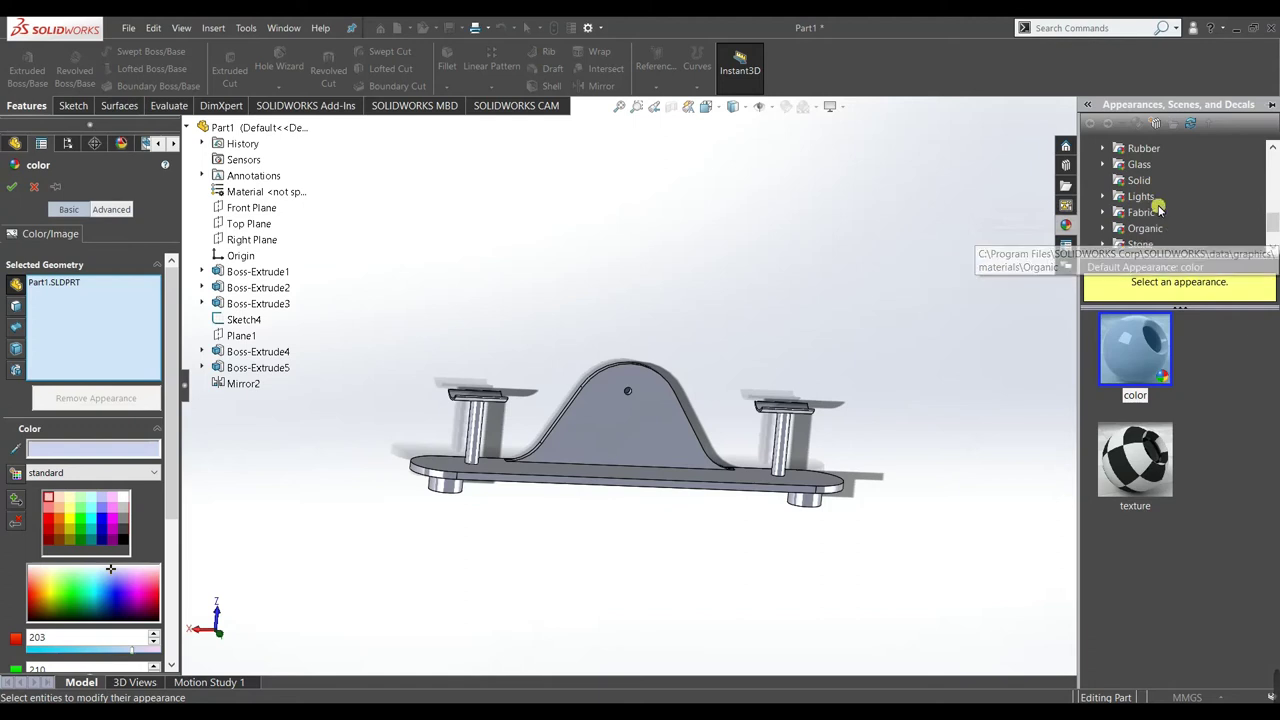
left_click_drag(1273, 220, 1273, 184)
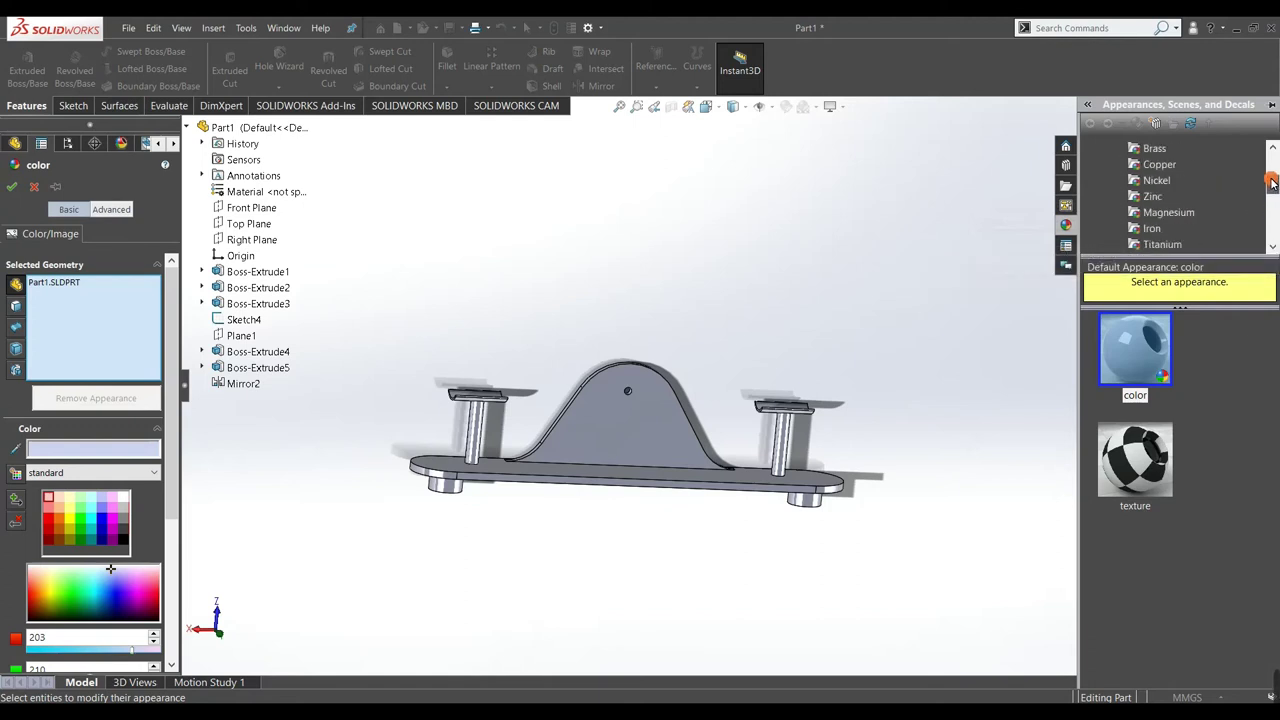
scroll(1130, 196, "down", 1)
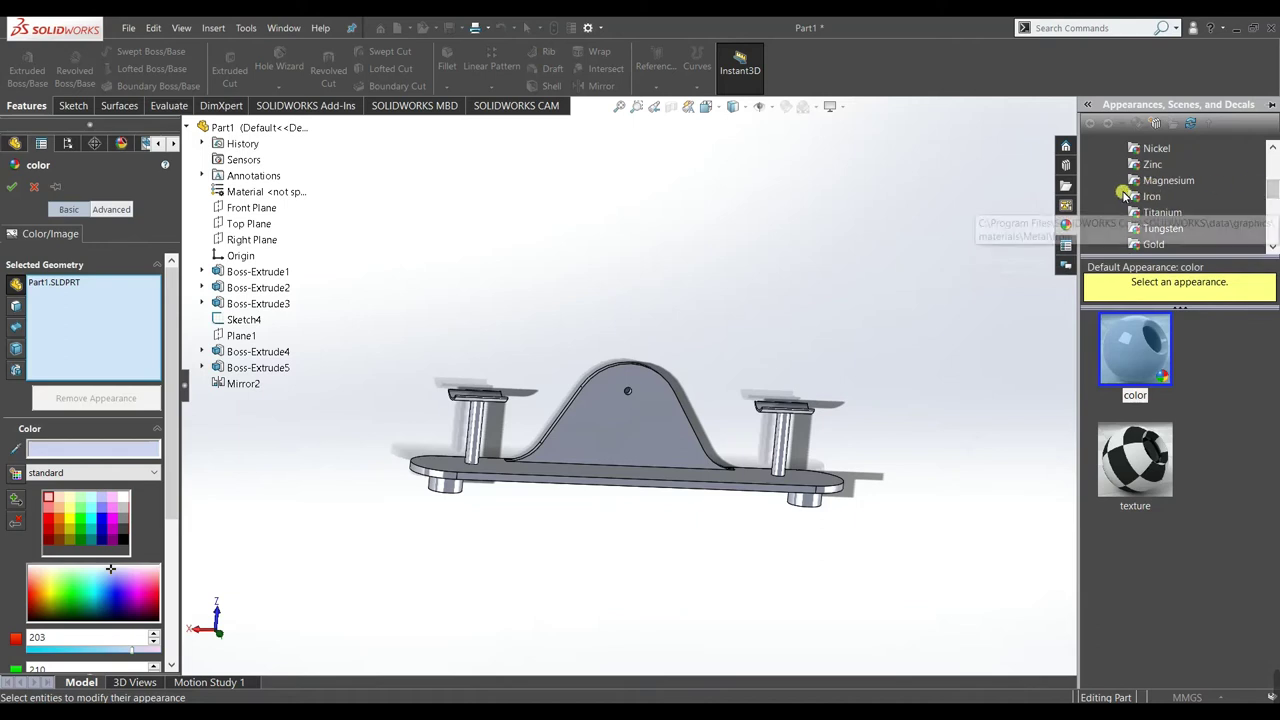
left_click(1130, 196)
left_click_drag(1162, 480, 680, 457)
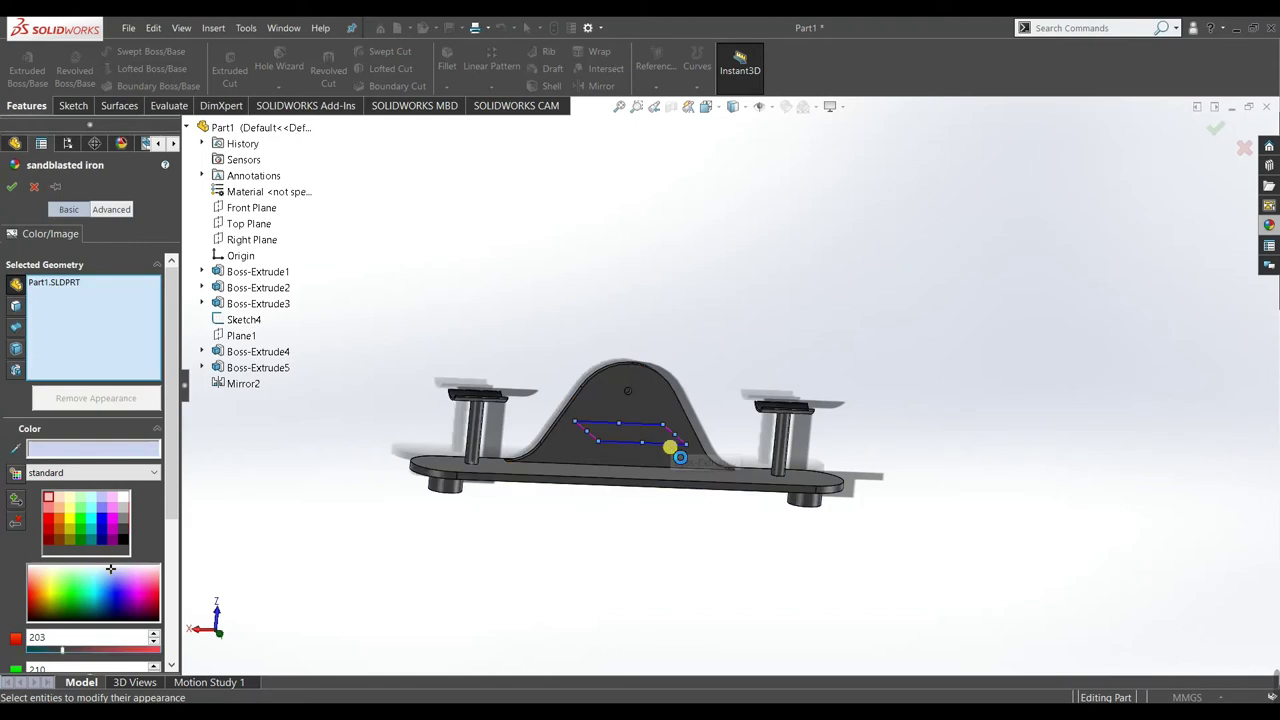
left_click(10, 190)
middle_click_drag(676, 427, 733, 460)
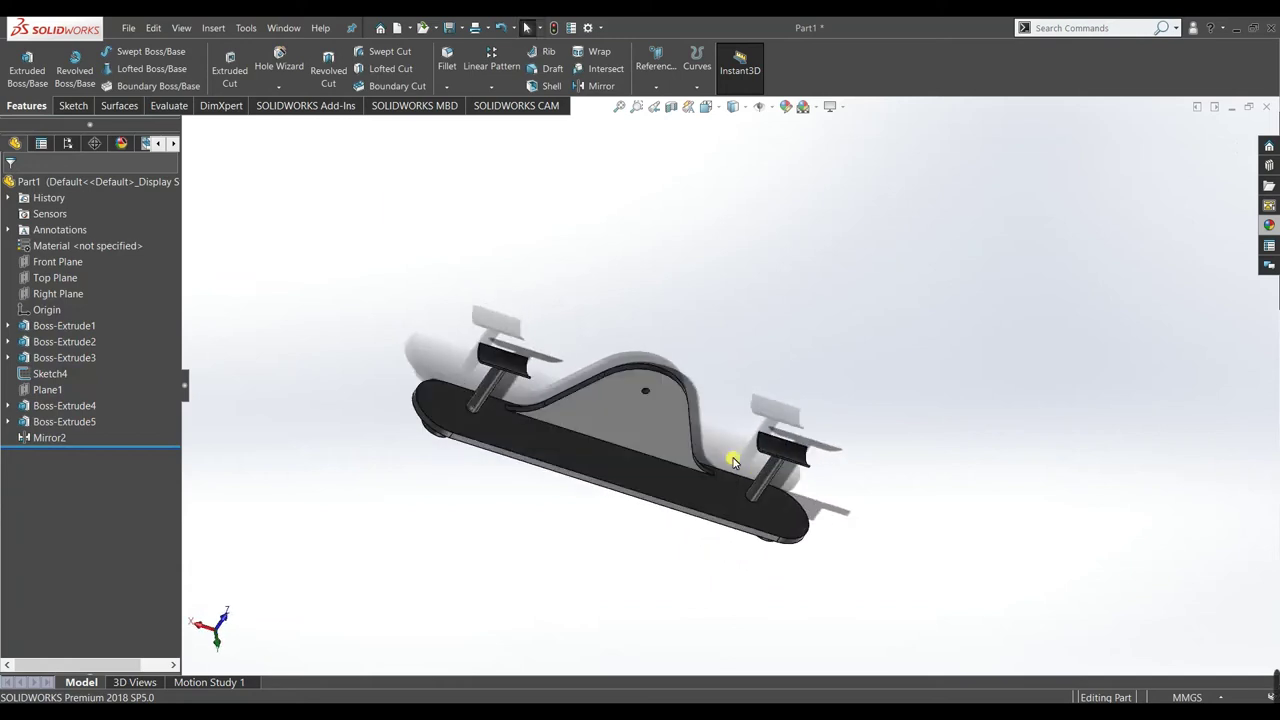
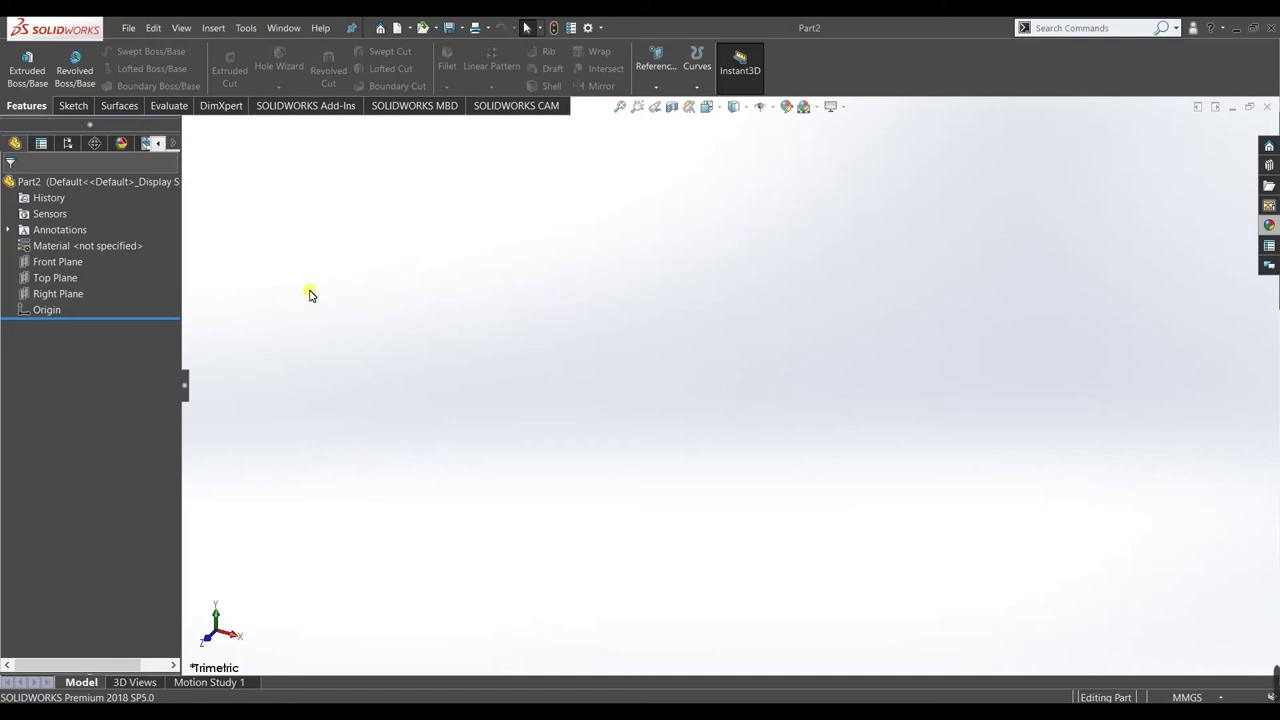
- On the new part's Front Plane, sketch a circle of about 22.06 mm radius centred on the origin
left_click(64, 262)
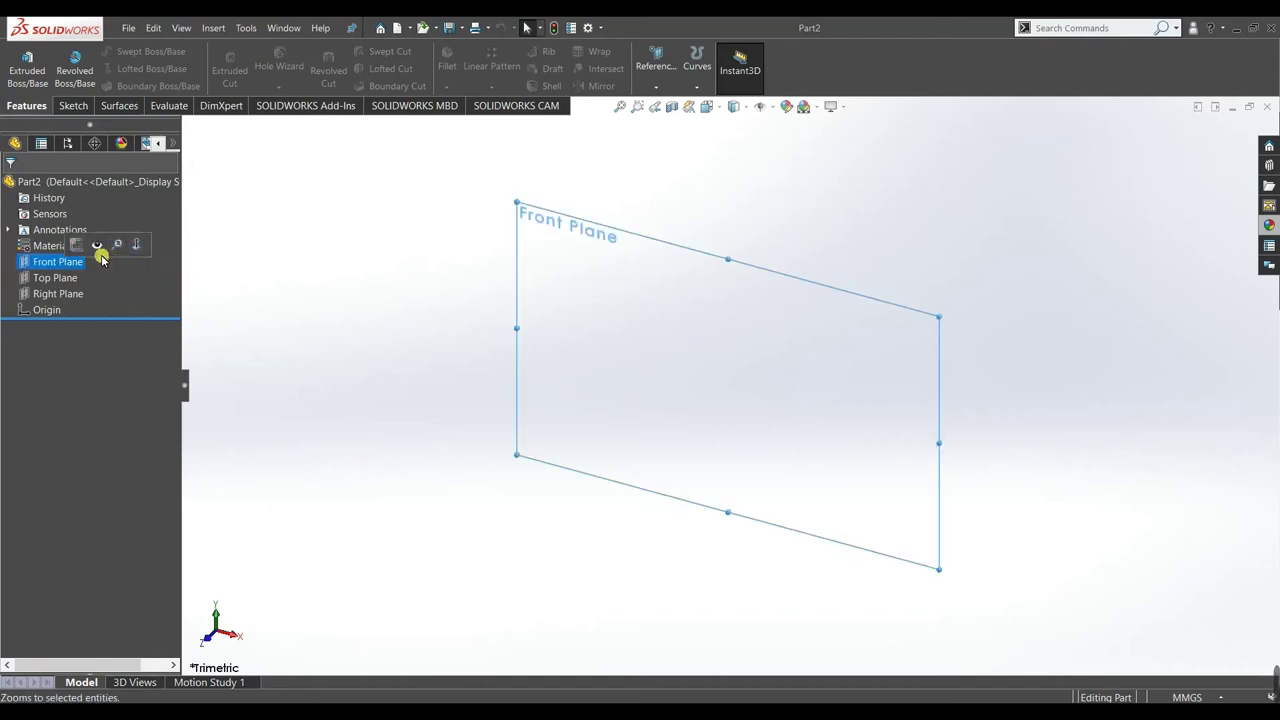
left_click(80, 250)
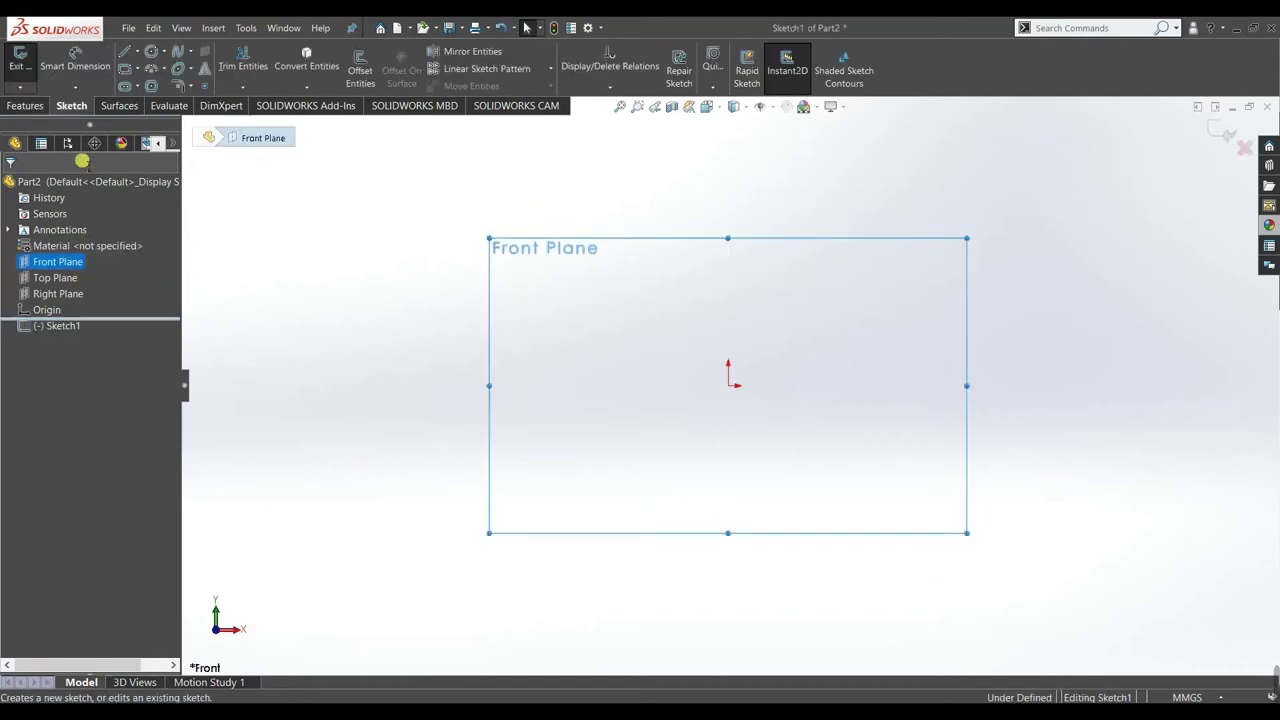
left_click(152, 55)
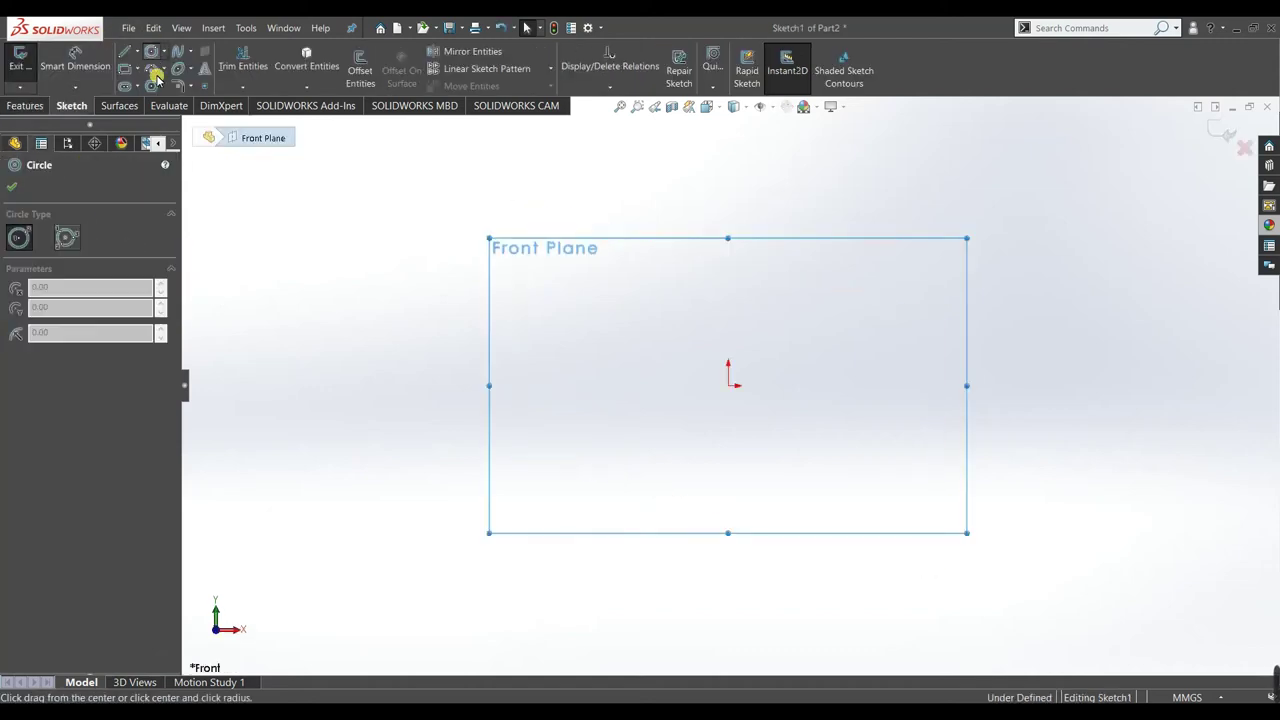
left_click(728, 385)
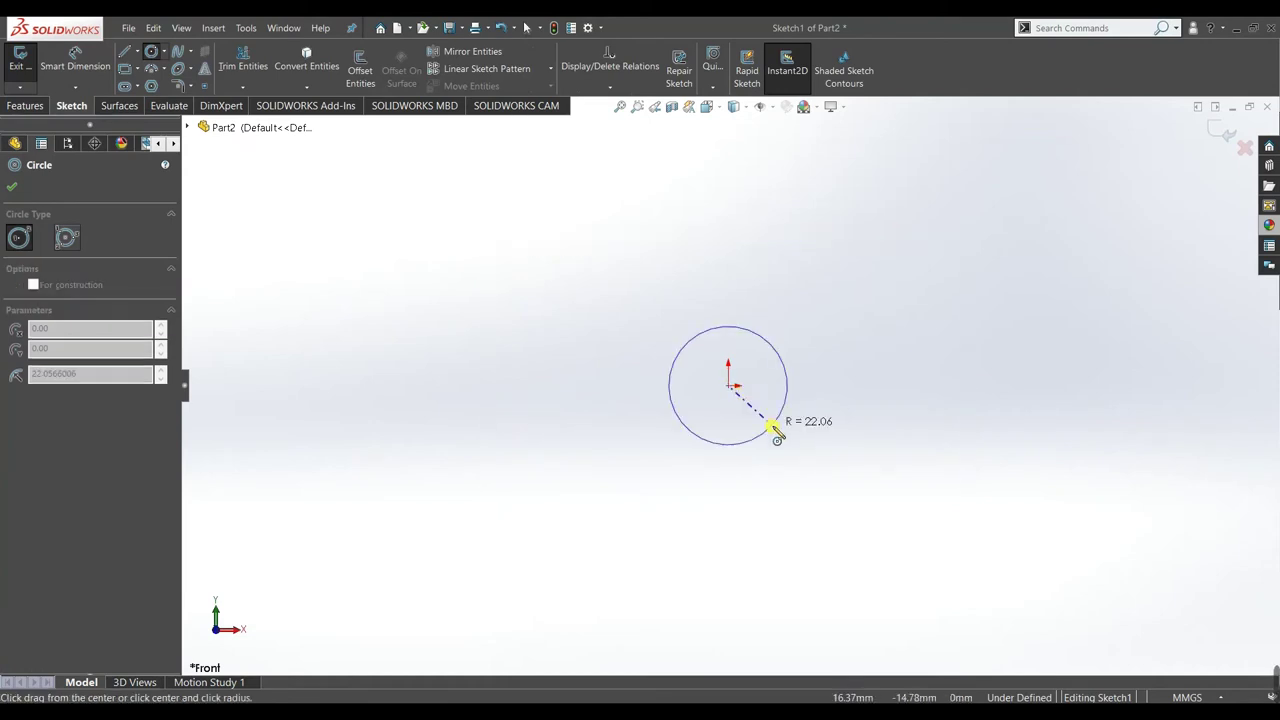
left_click(772, 426)
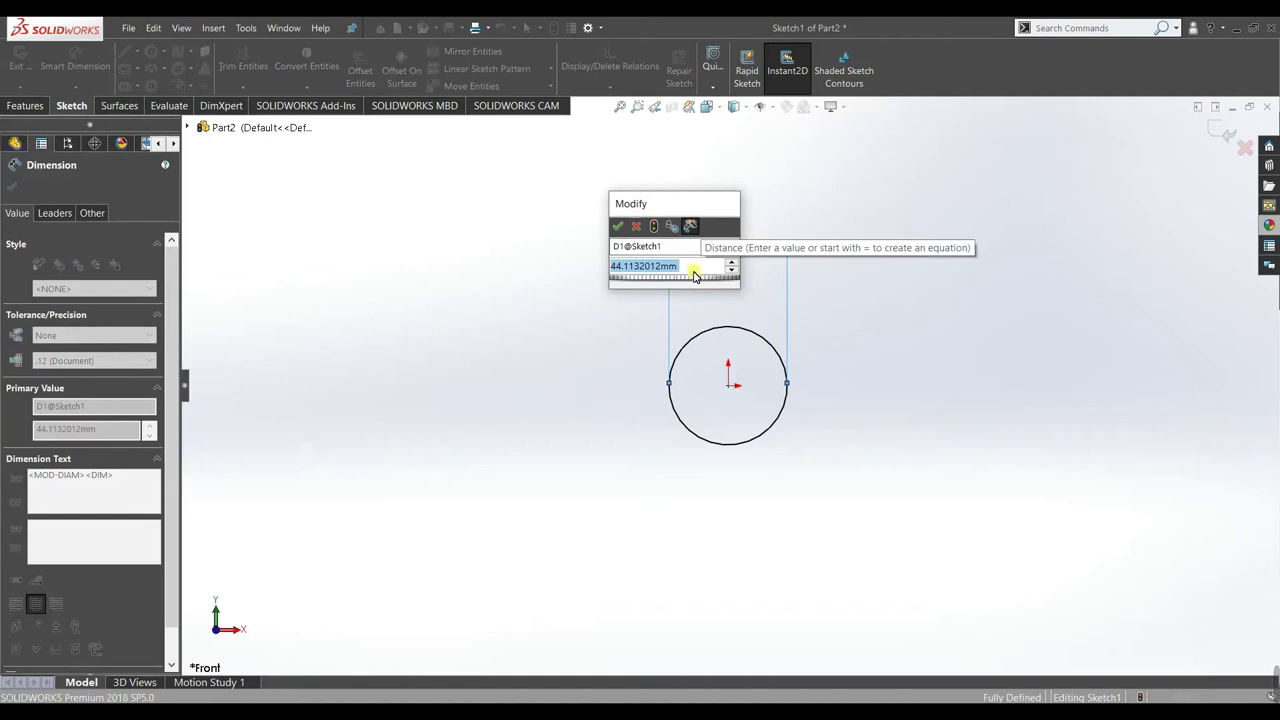
- Set the diameter of the origin-centred circle to 14 mm
type("15")
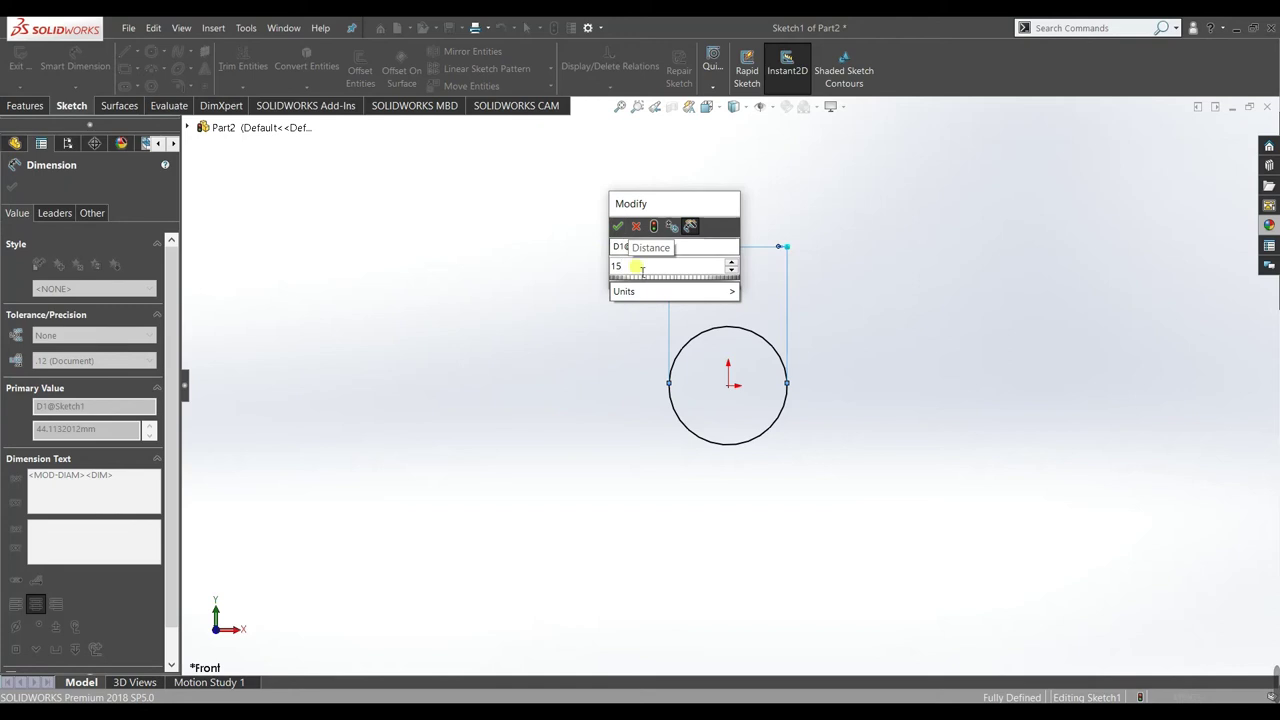
key("BackSpace")
type("4")
left_click(617, 226)
left_click(10, 188)
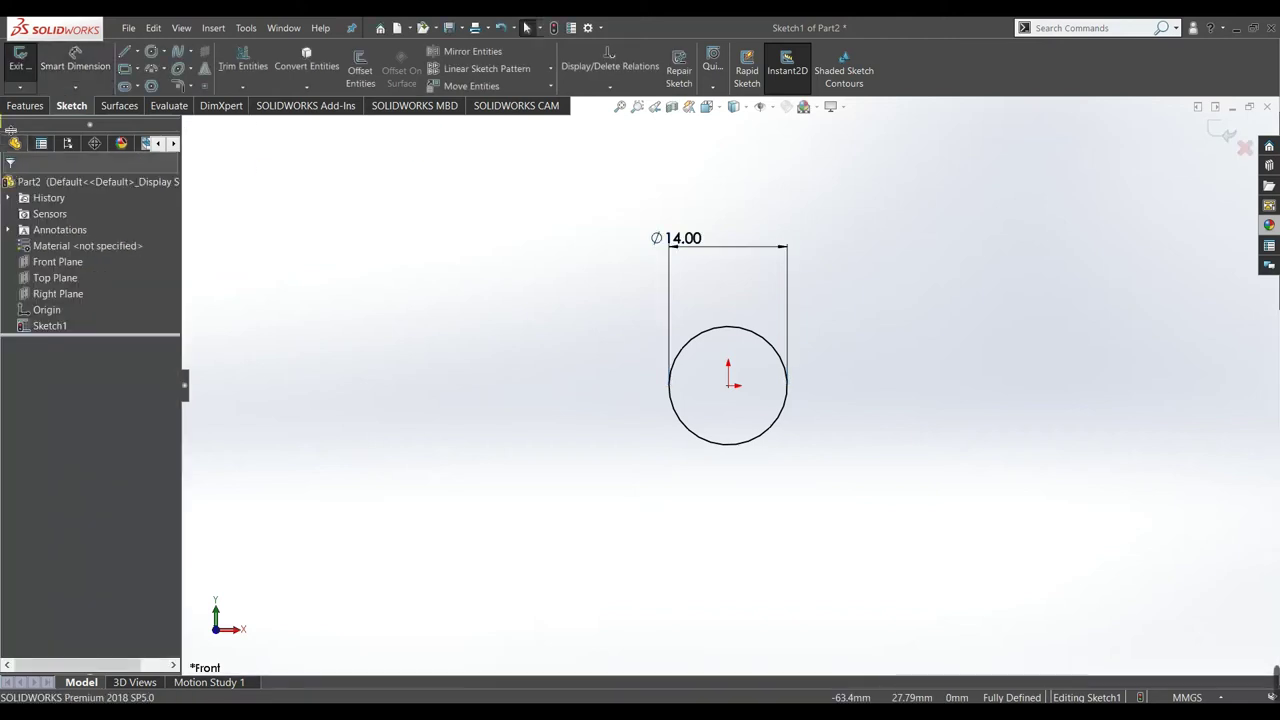
- Extrude the 14 mm circle as a blind boss to a depth of 60 mm
left_click(25, 105)
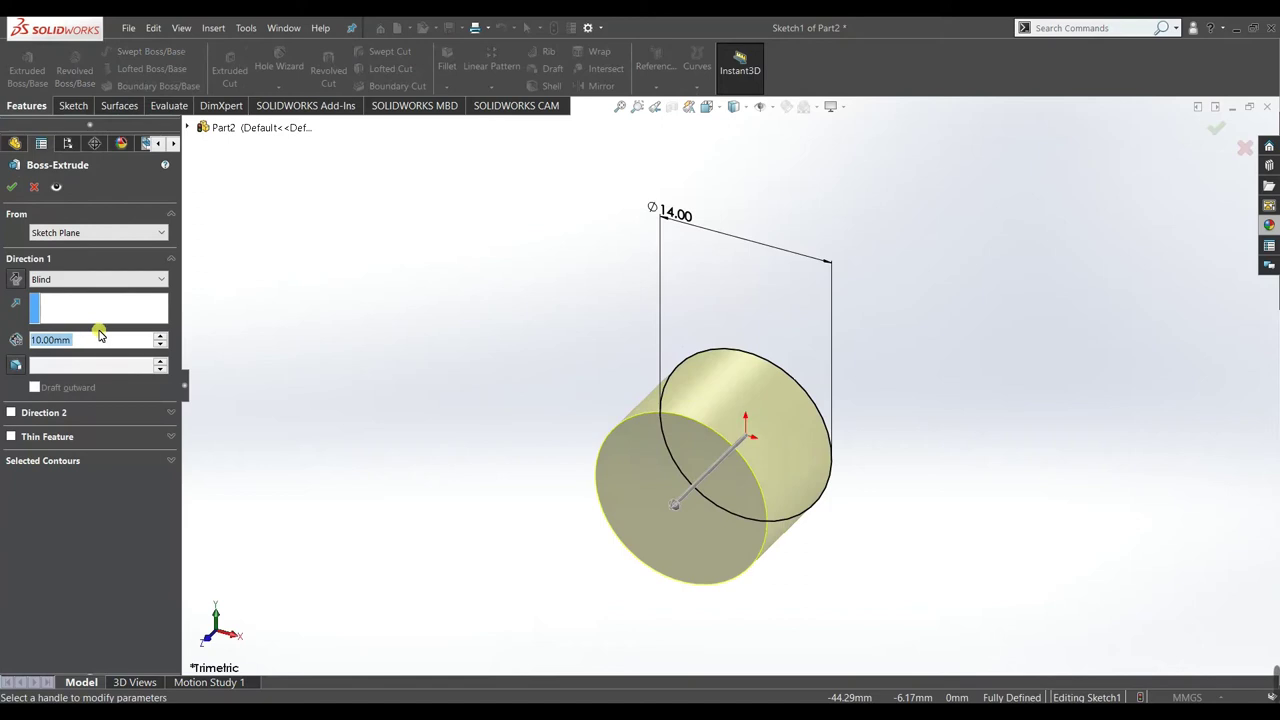
type("60")
key("Return")
scroll(600, 378, "up", 3)
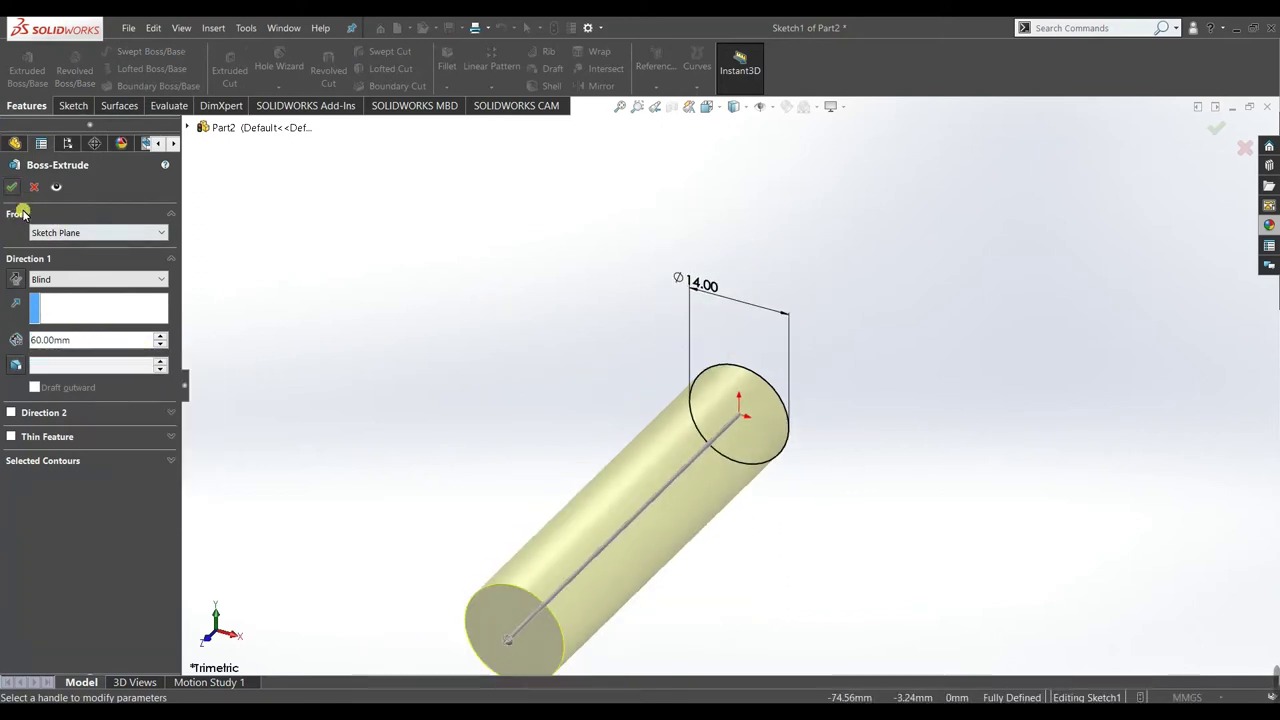
left_click(9, 189)
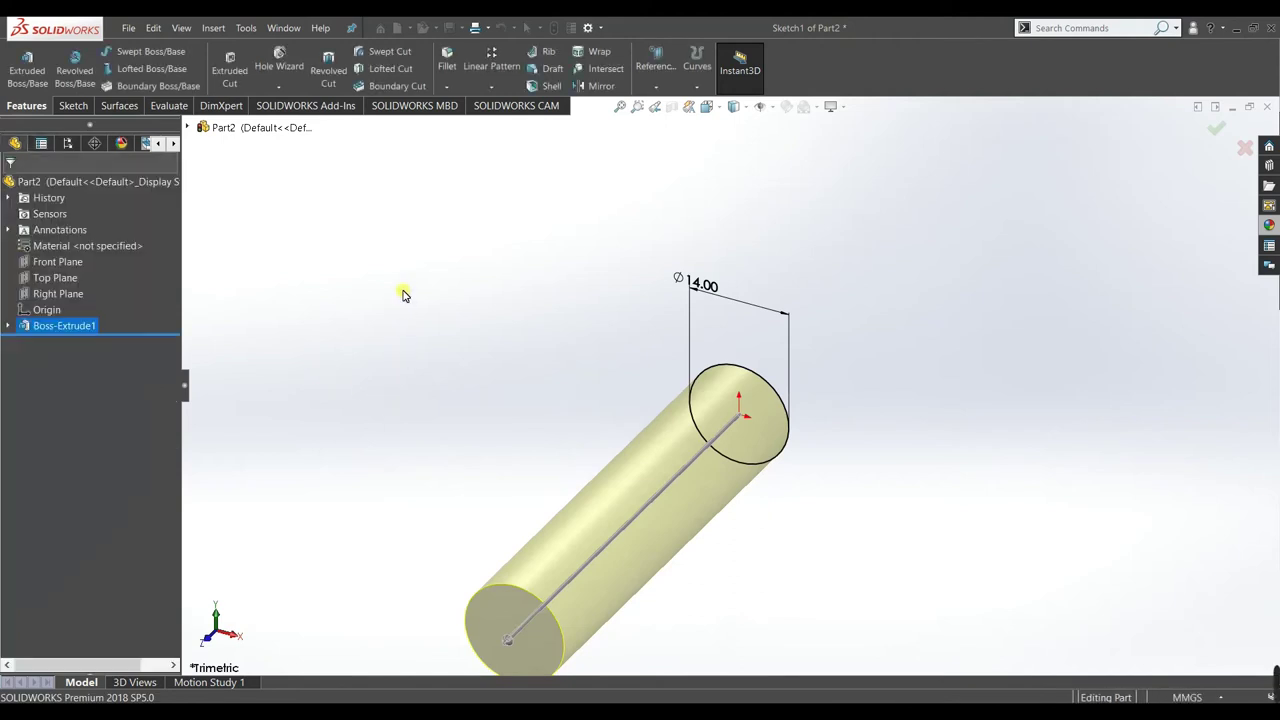
- On the cylinder's front end face, sketch a circle of about 4.74 mm radius centred on the origin
mouse_move(448, 326)
middle_mouse_down()
mouse_move(455, 358)
mouse_move(440, 355)
middle_mouse_up()
key("Escape")
left_click(670, 583)
left_click(727, 543)
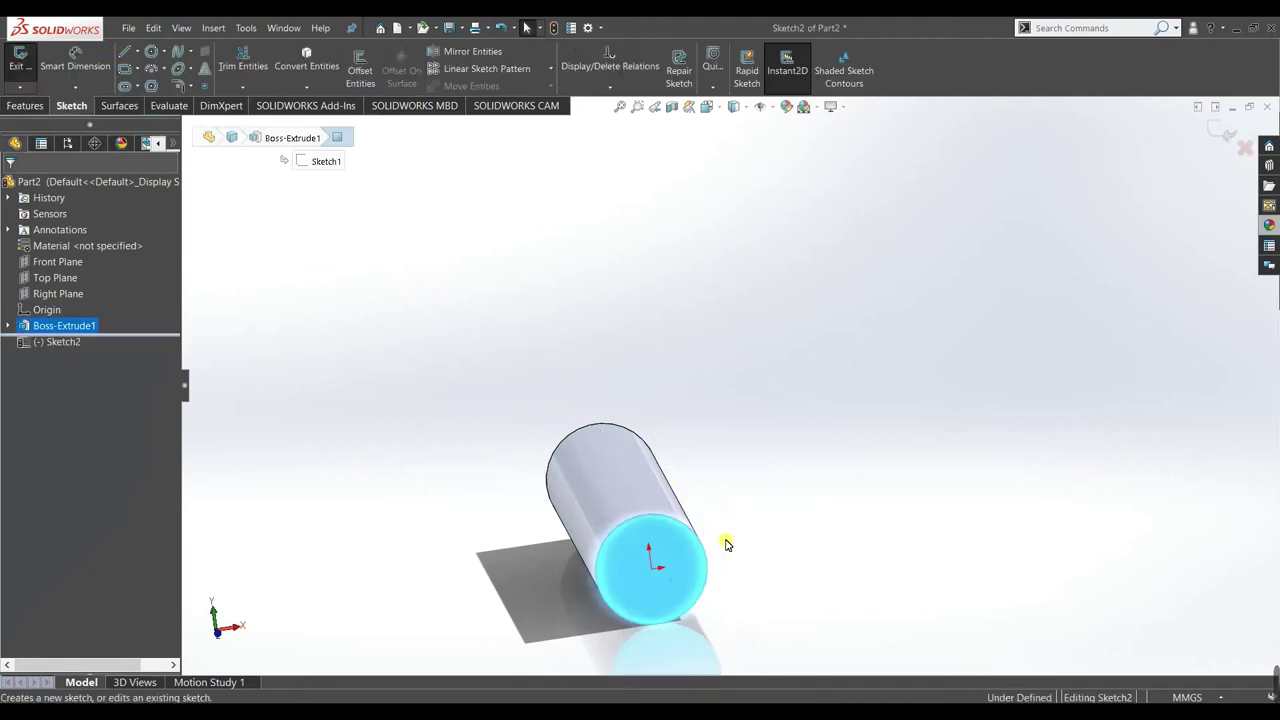
key("space")
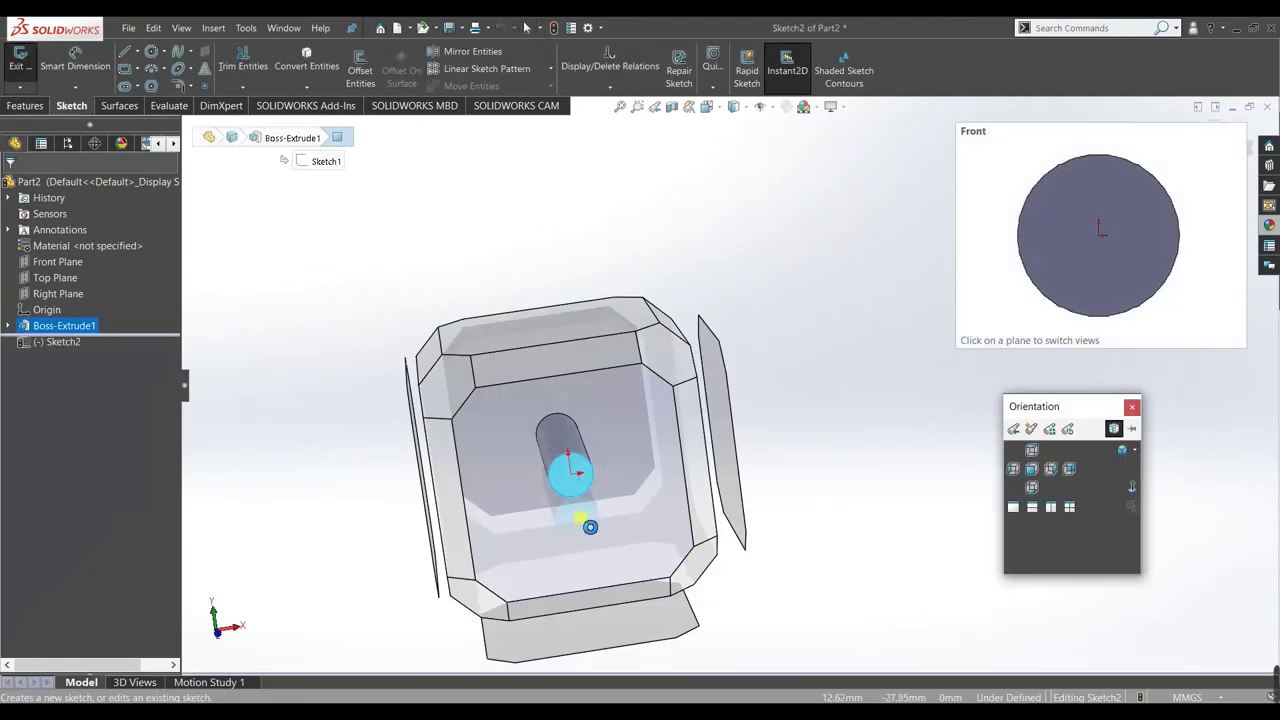
left_click(584, 497)
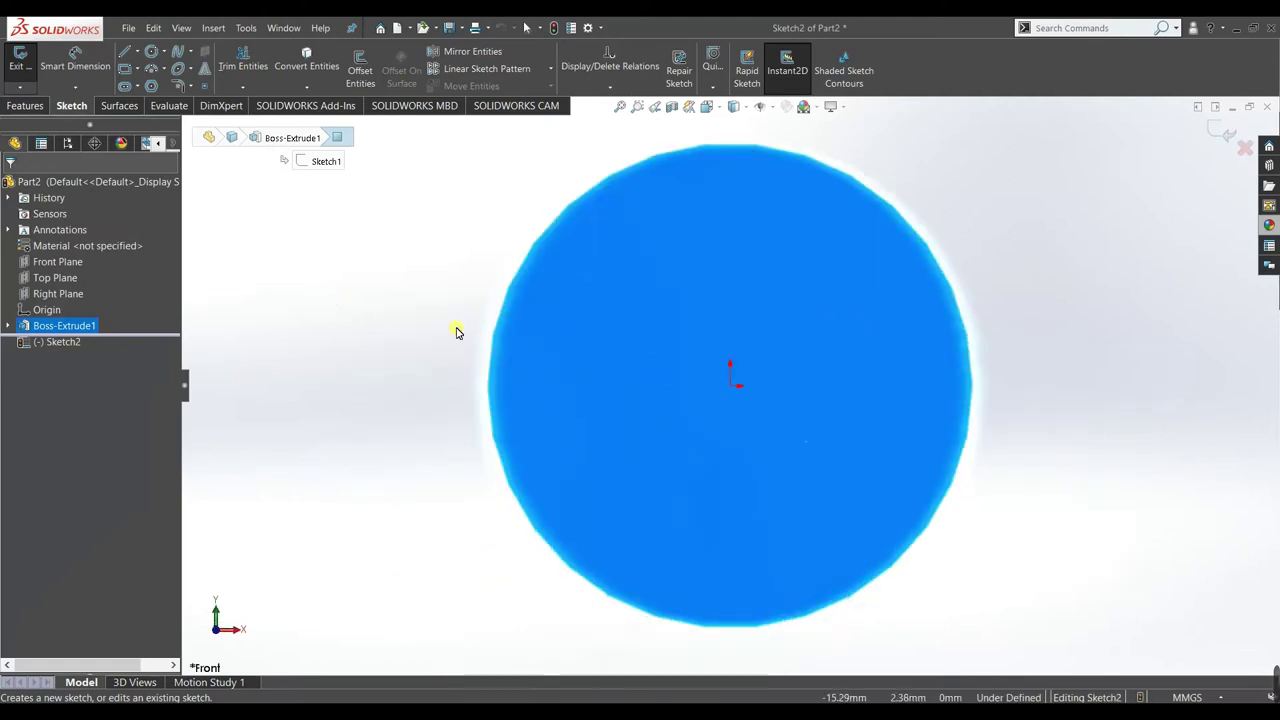
left_click(151, 51)
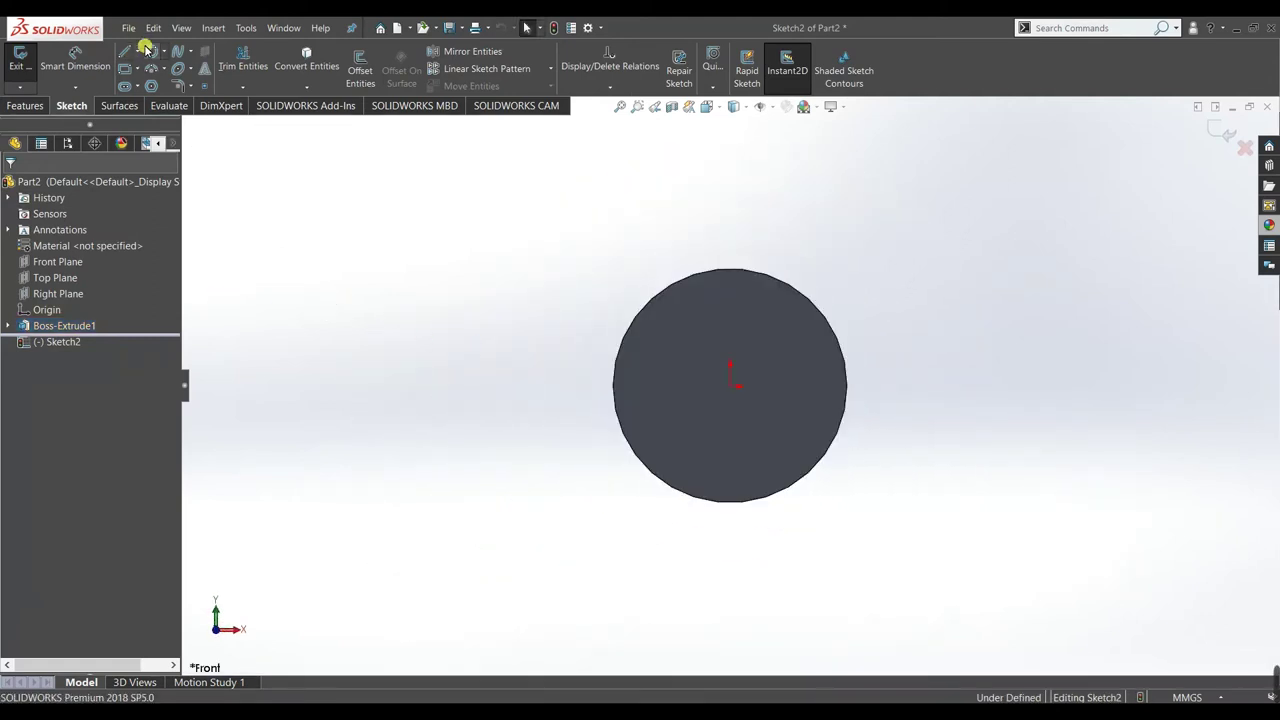
left_click(730, 385)
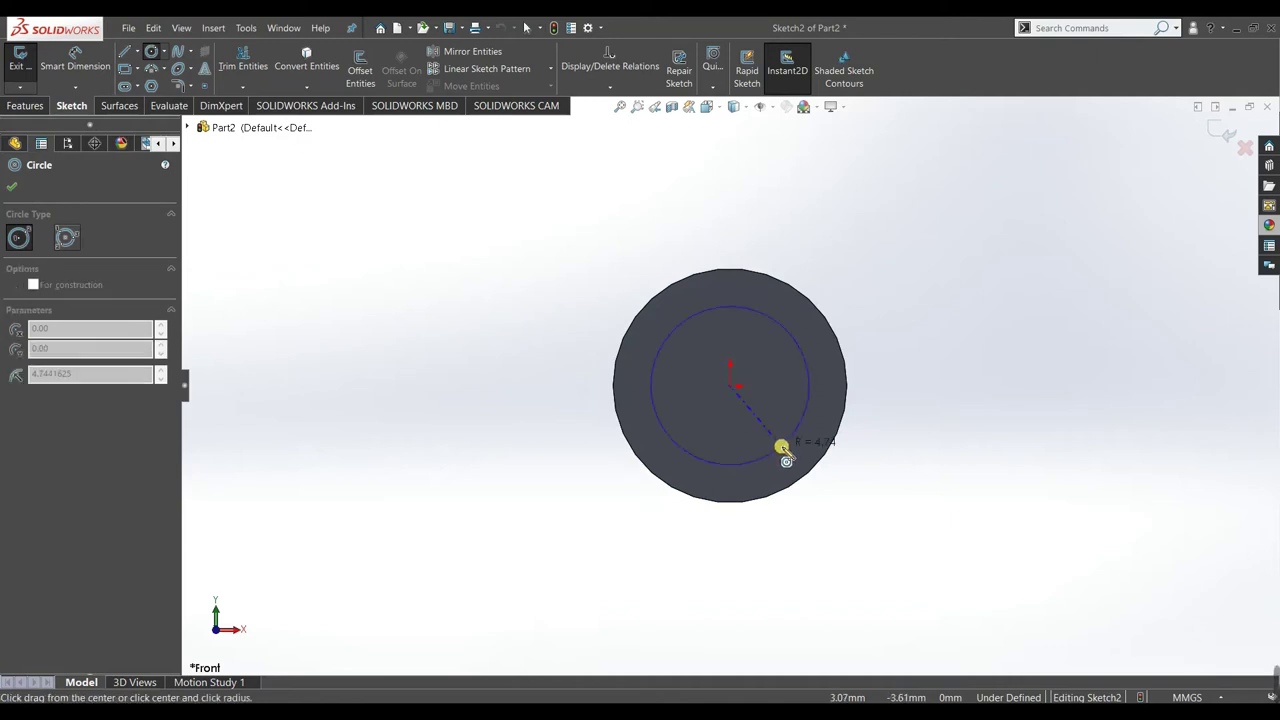
left_click(780, 445)
key("Escape")
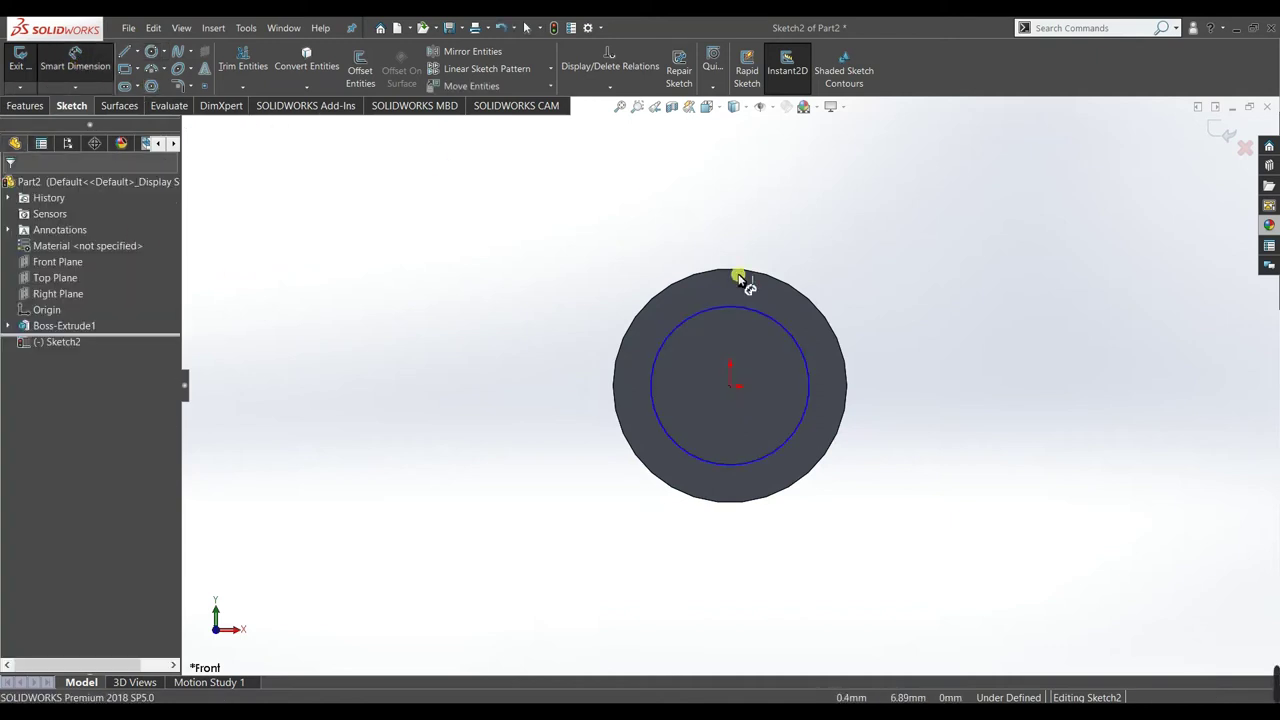
- Dimension the inner circle on the end face with a 10 mm diameter
left_click(740, 313)
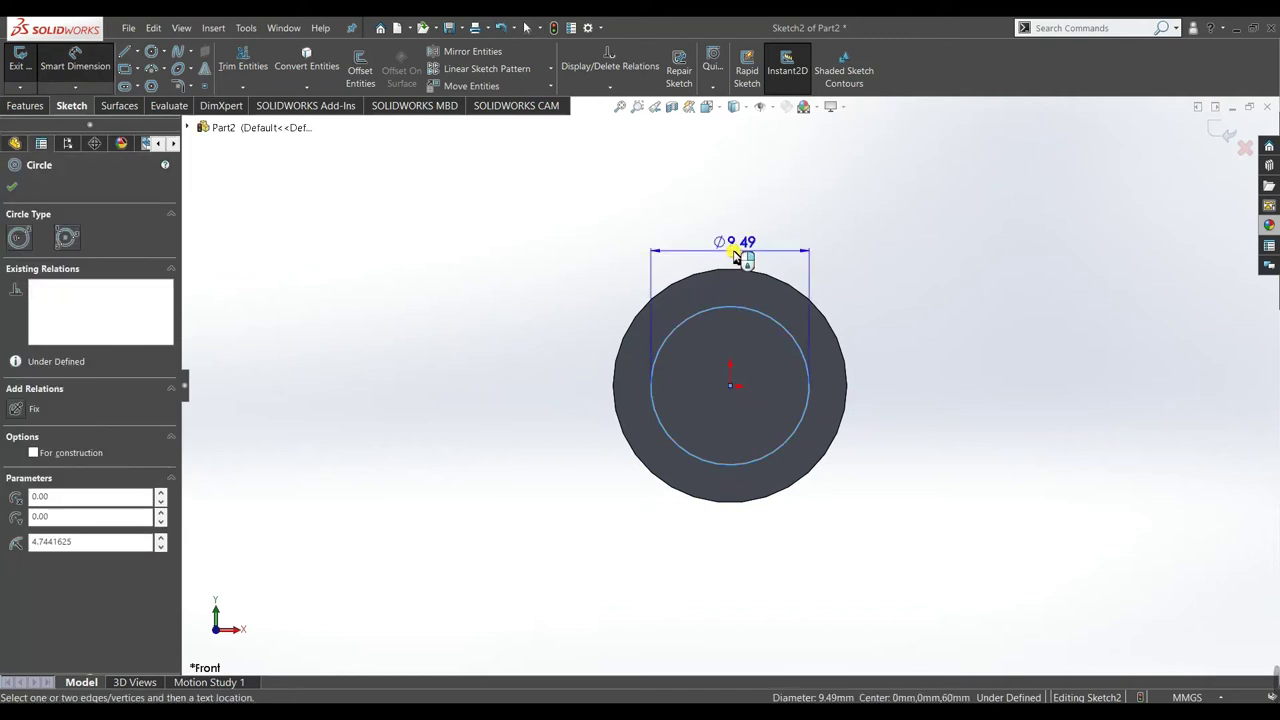
left_click(705, 257)
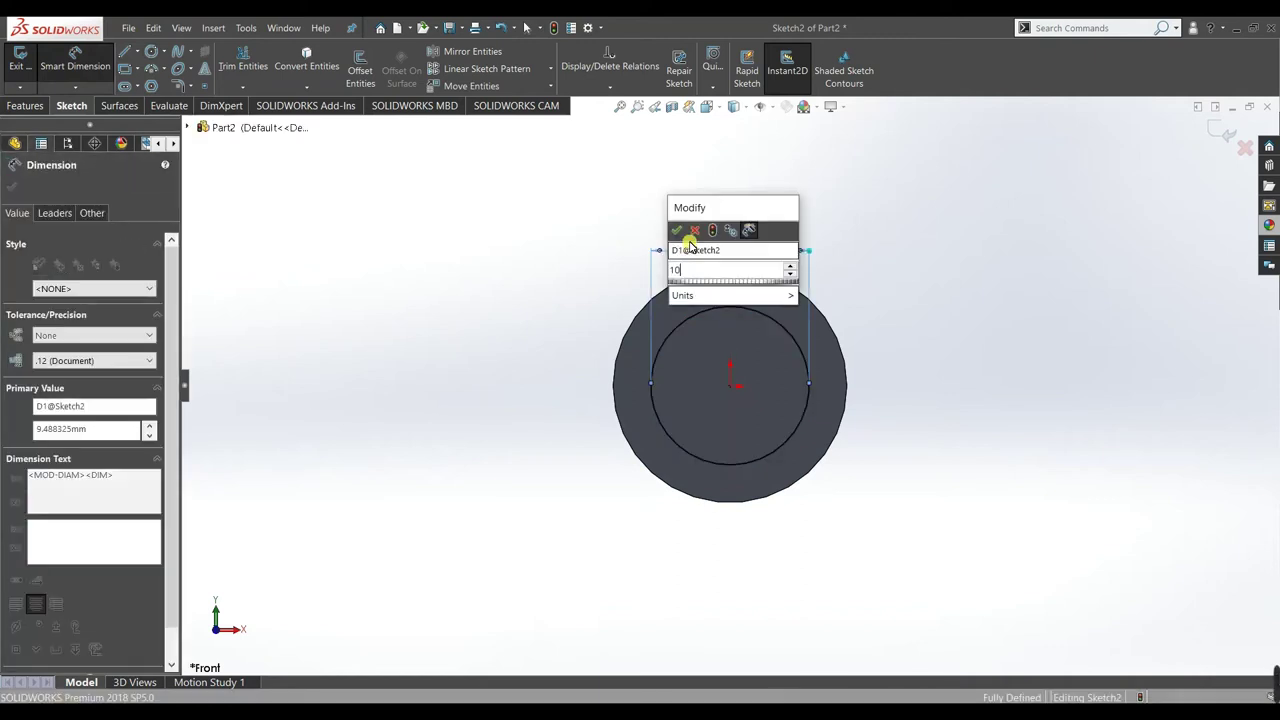
type("10")
left_click(677, 231)
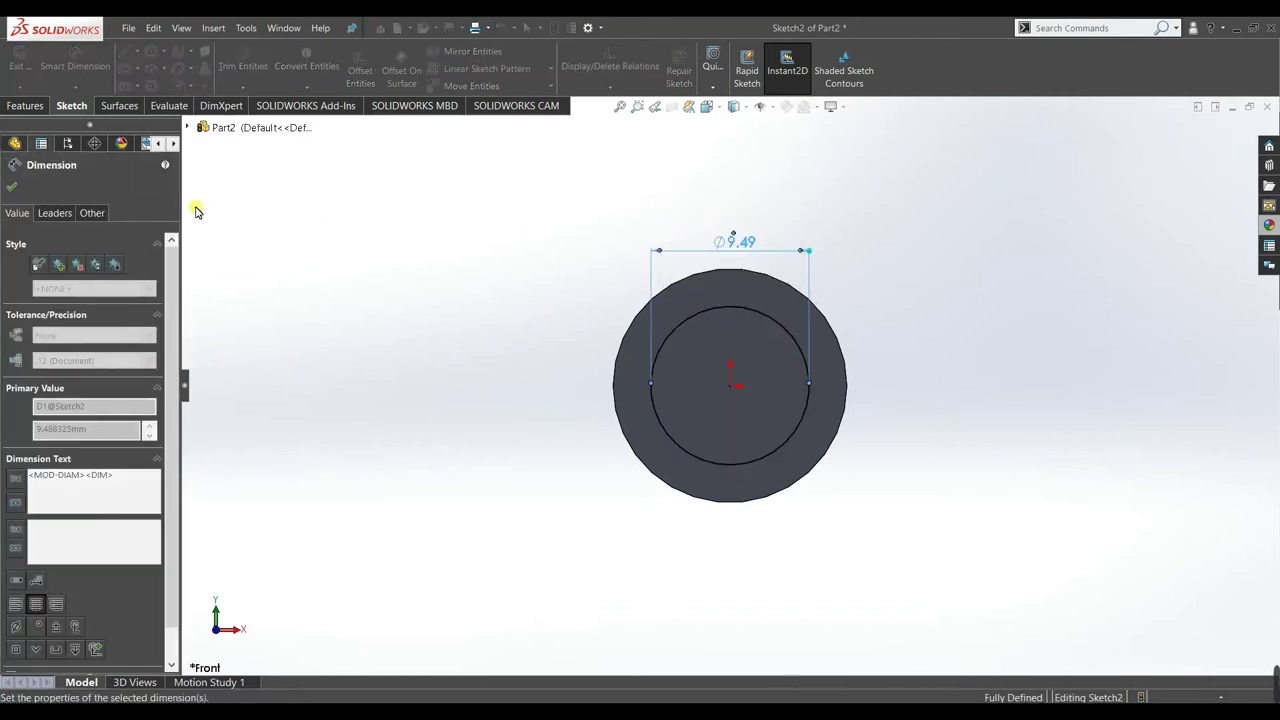
left_click(11, 186)
- Cut the 10 mm circle into the cylinder as a blind extruded cut 58 mm deep
left_click(22, 107)
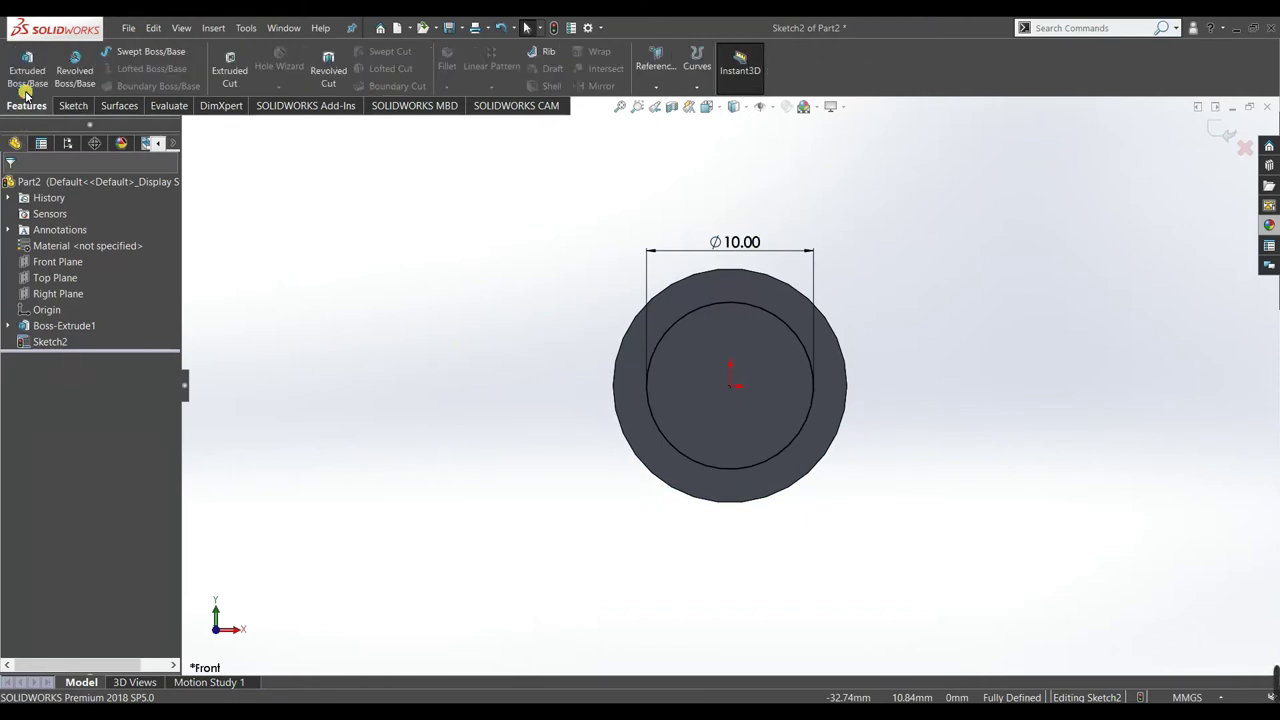
left_click(230, 70)
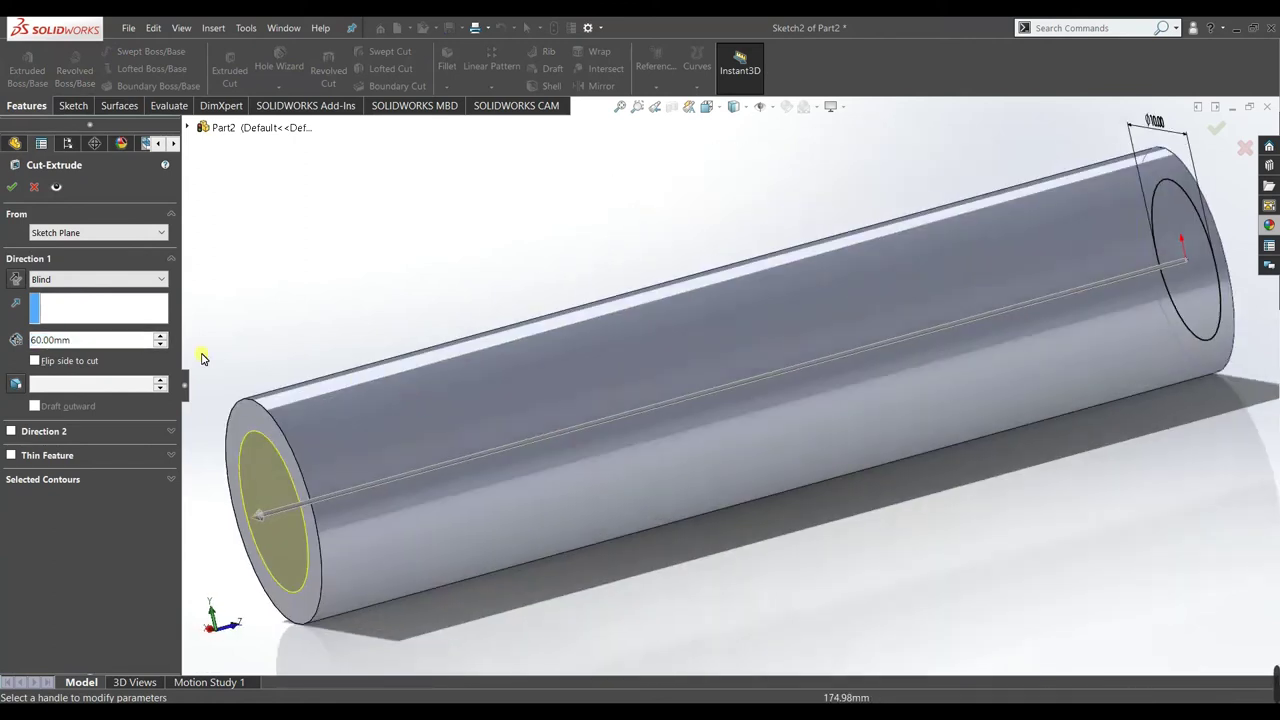
left_click(117, 341)
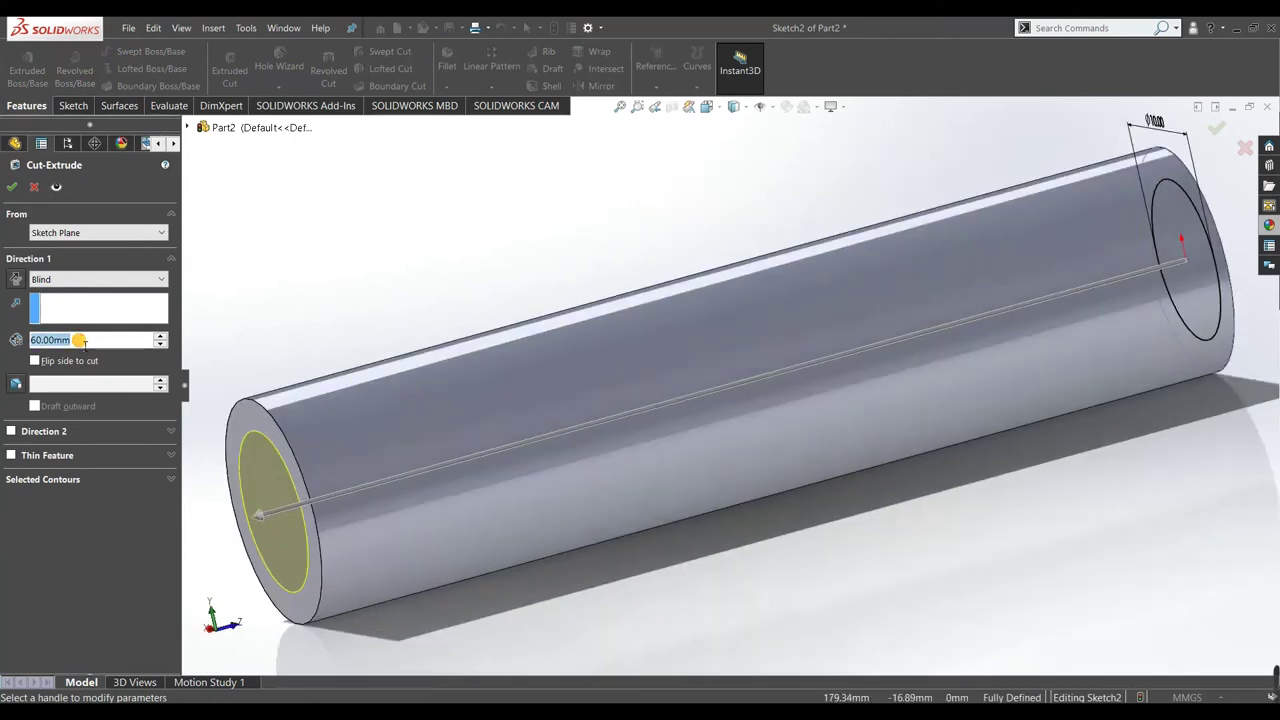
type("58")
key("Return")
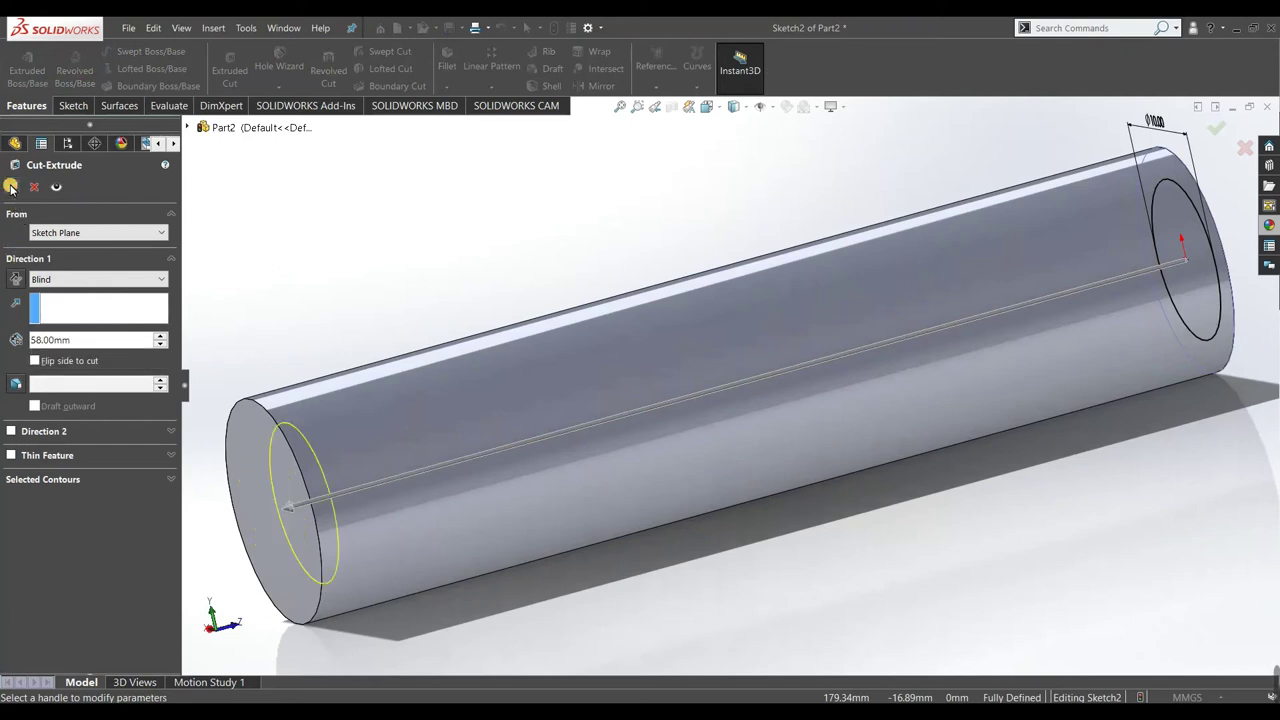
left_click(8, 188)
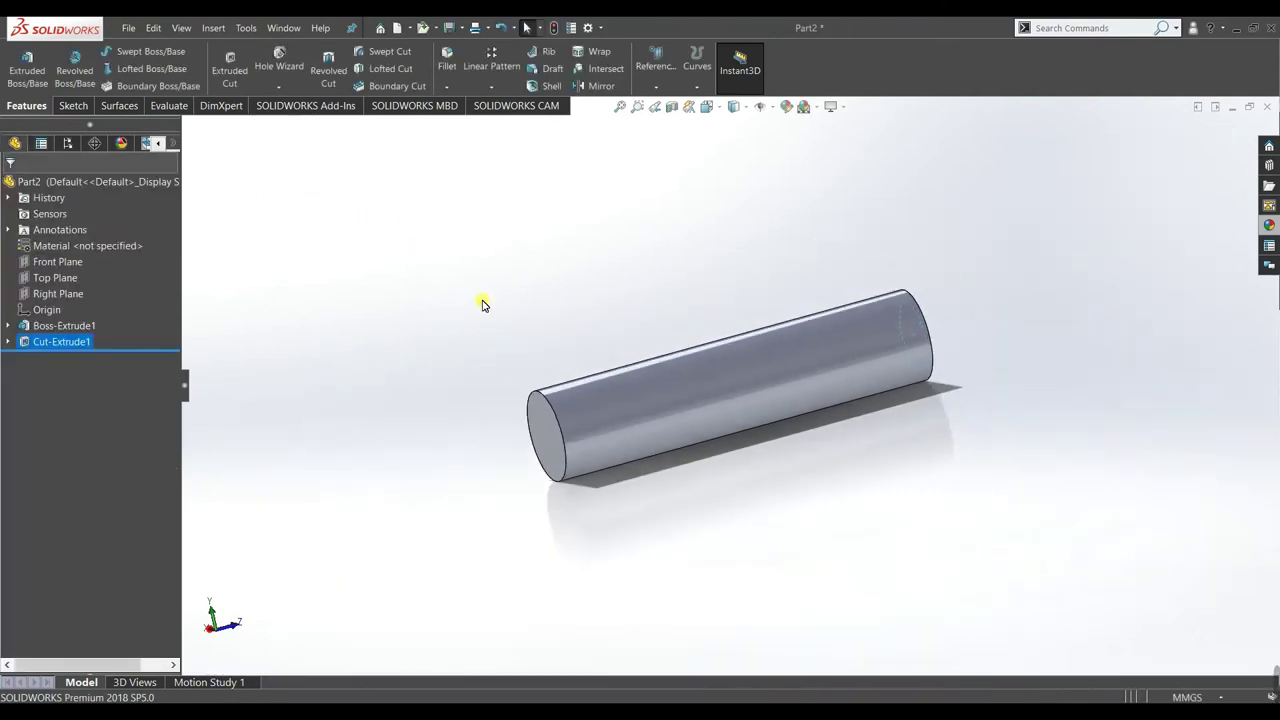
- Start a symmetric fillet on the circular edge of the cylinder's closed end with a 0.5 mm radius
middle_click_drag(316, 401, 437, 515)
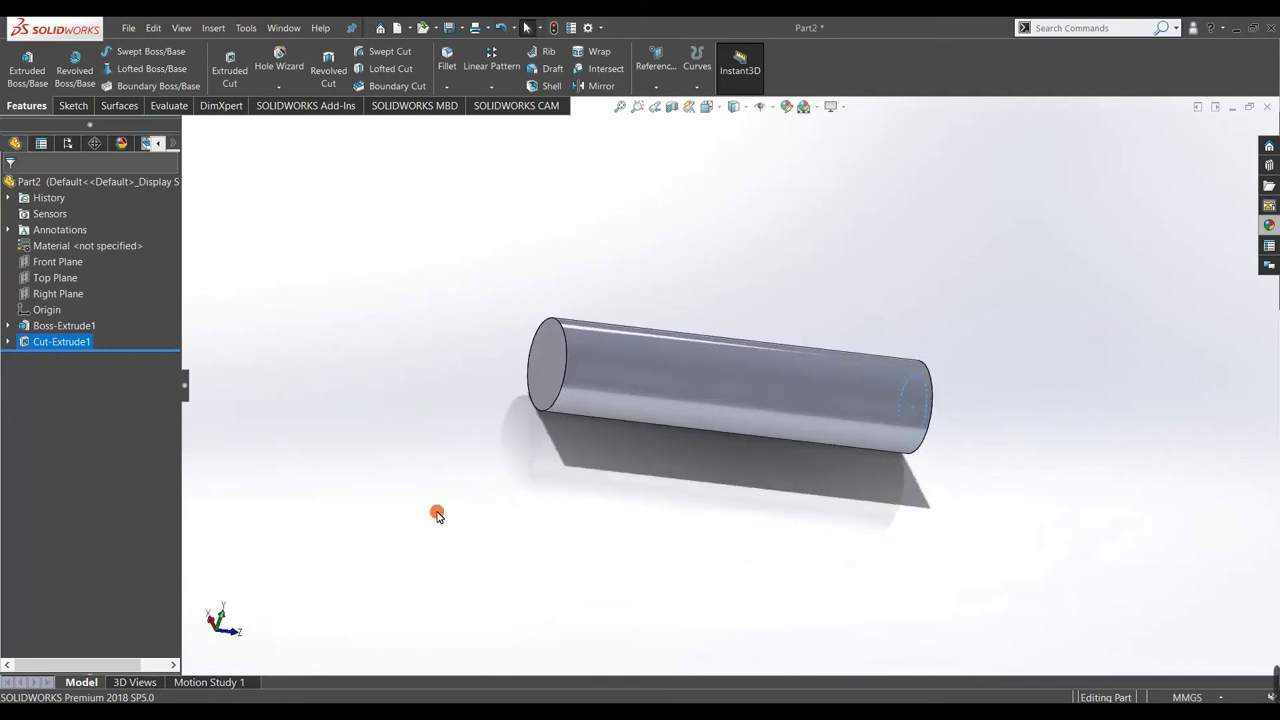
left_click(447, 62)
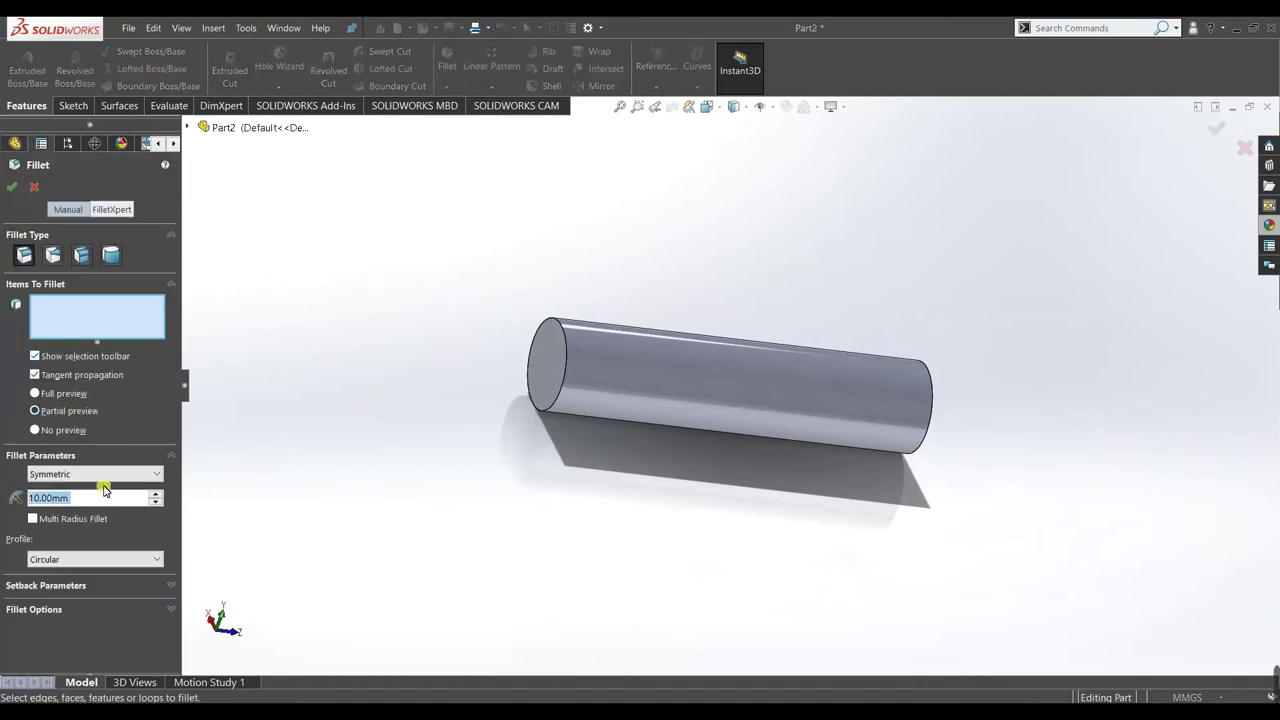
type("2")
key("Return")
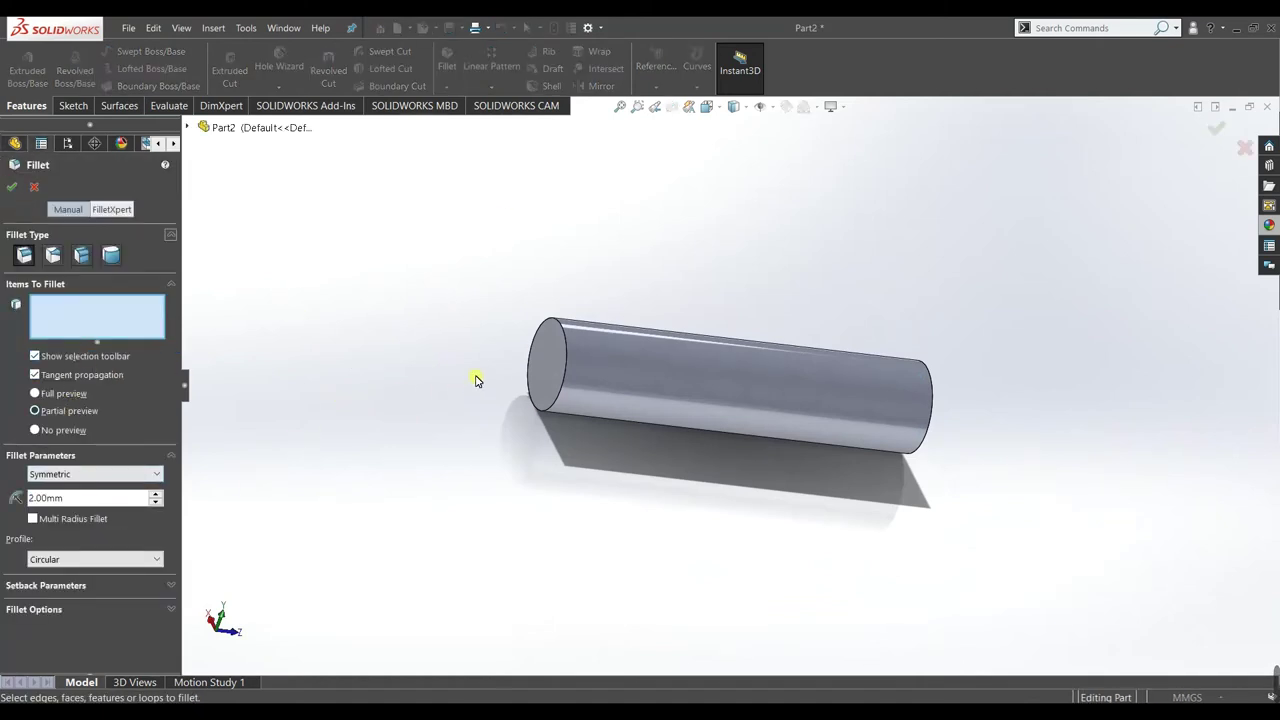
left_click(566, 357)
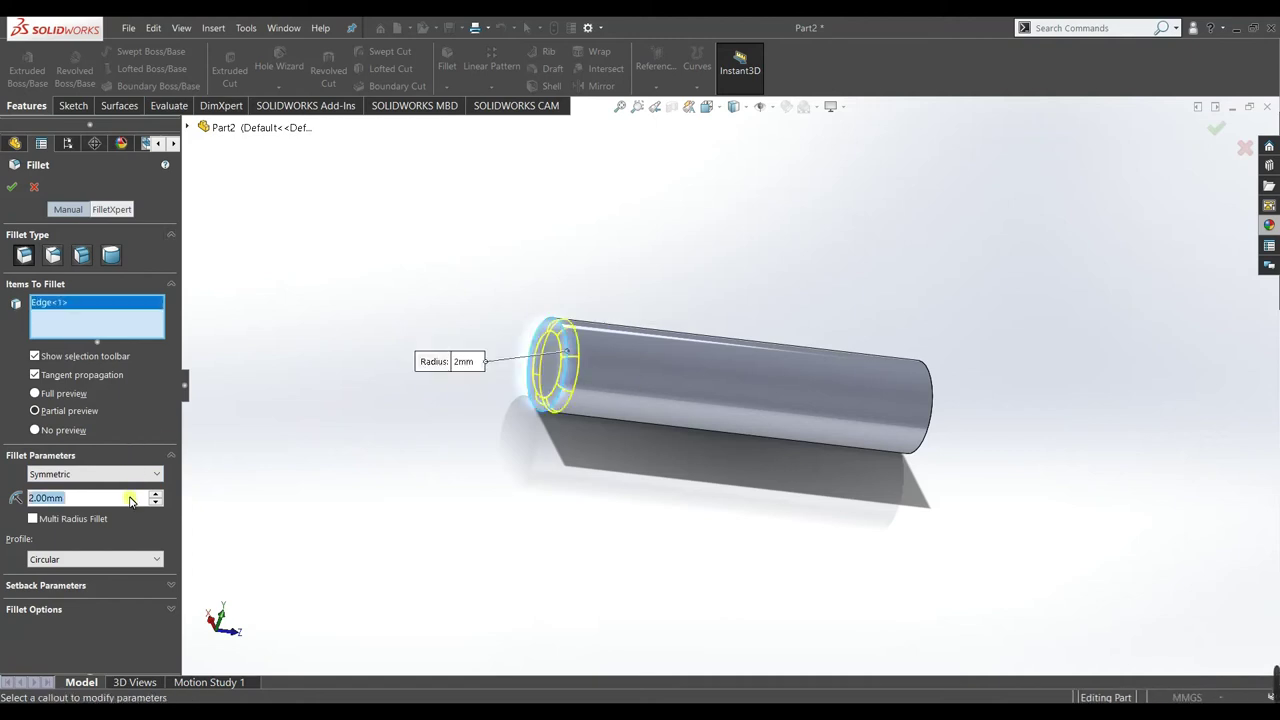
type("0.5")
key("Return")
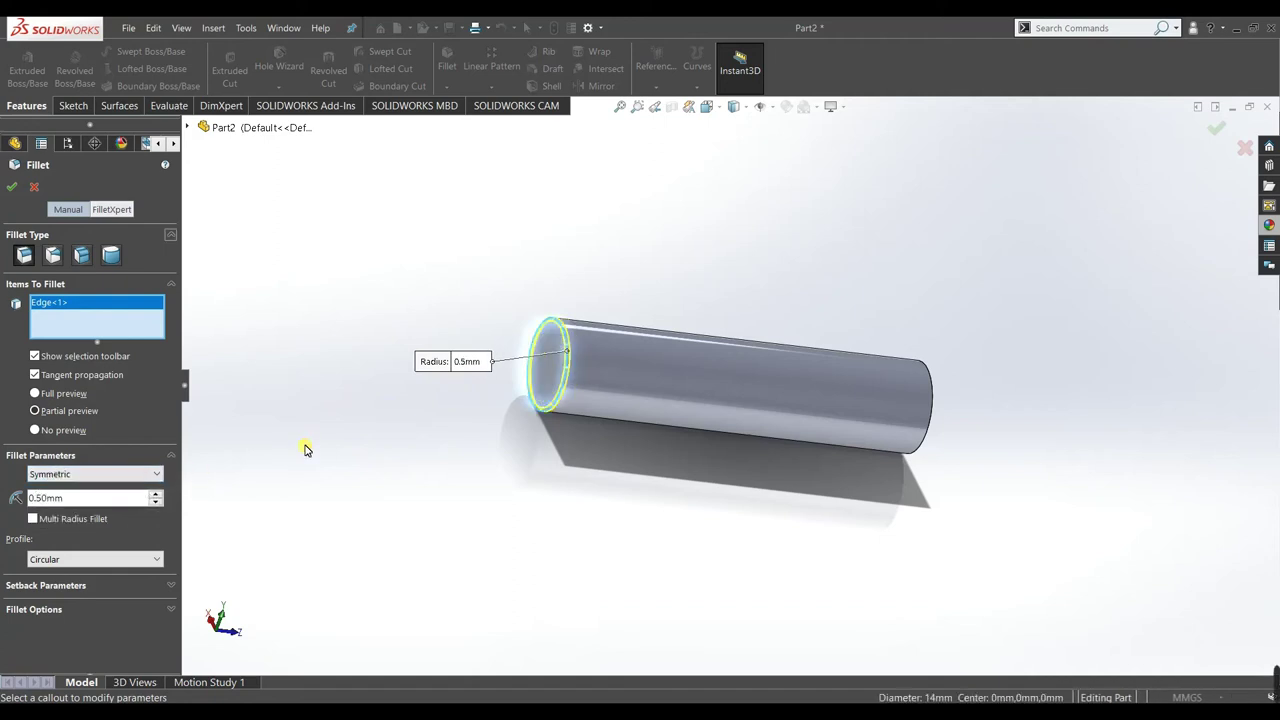
- Add the outer edge of the cylinder's open end to the 0.5 mm fillet and switch to Full preview
middle_click_drag(1000, 563, 890, 522)
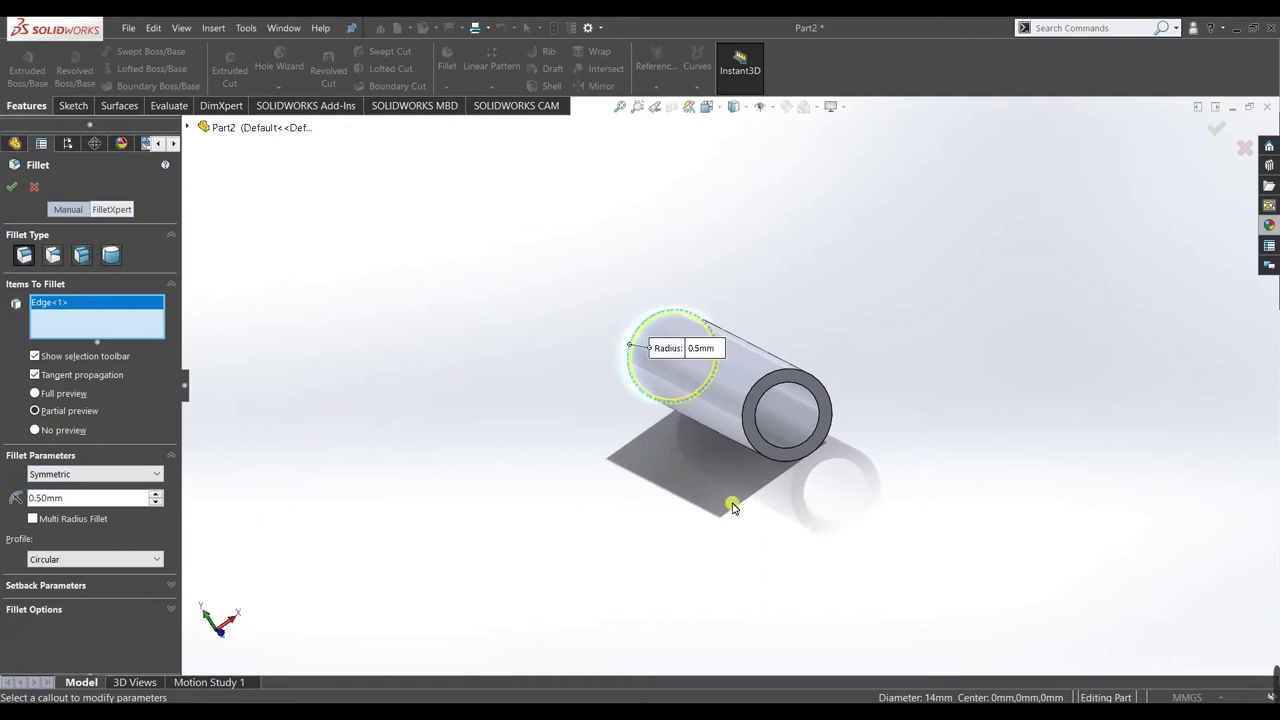
left_click(755, 393)
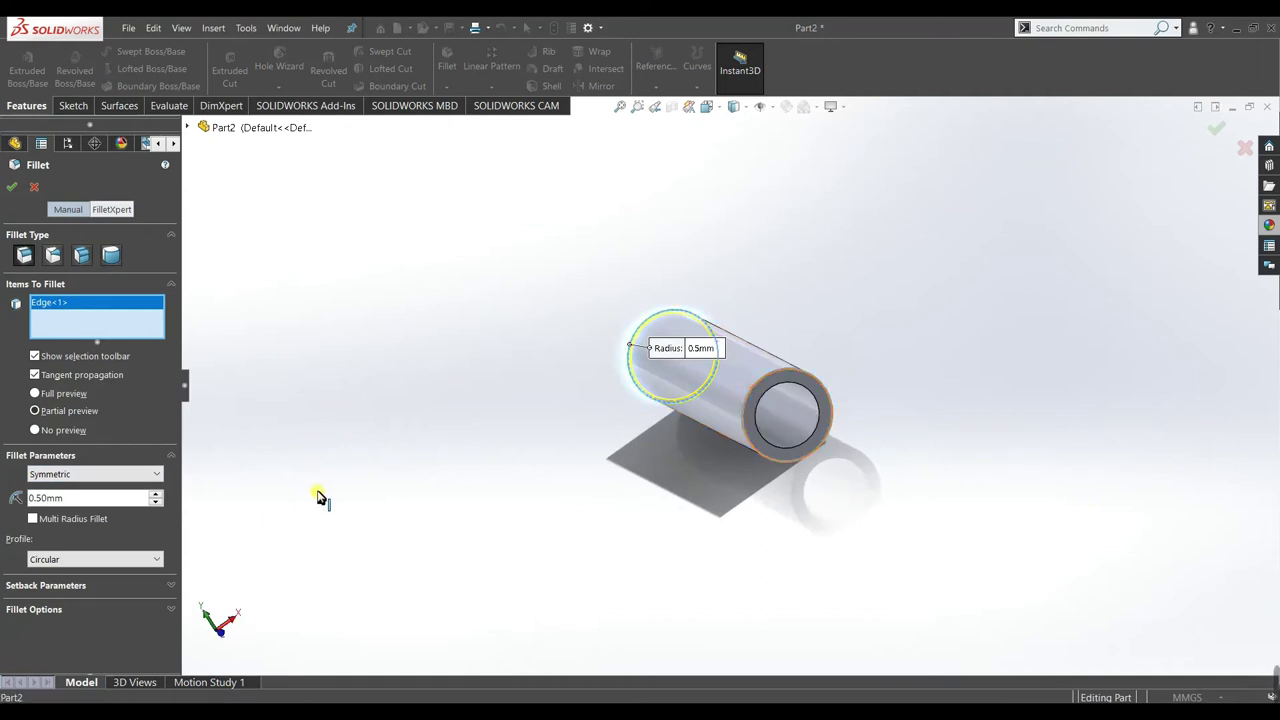
middle_click_drag(663, 403, 655, 427)
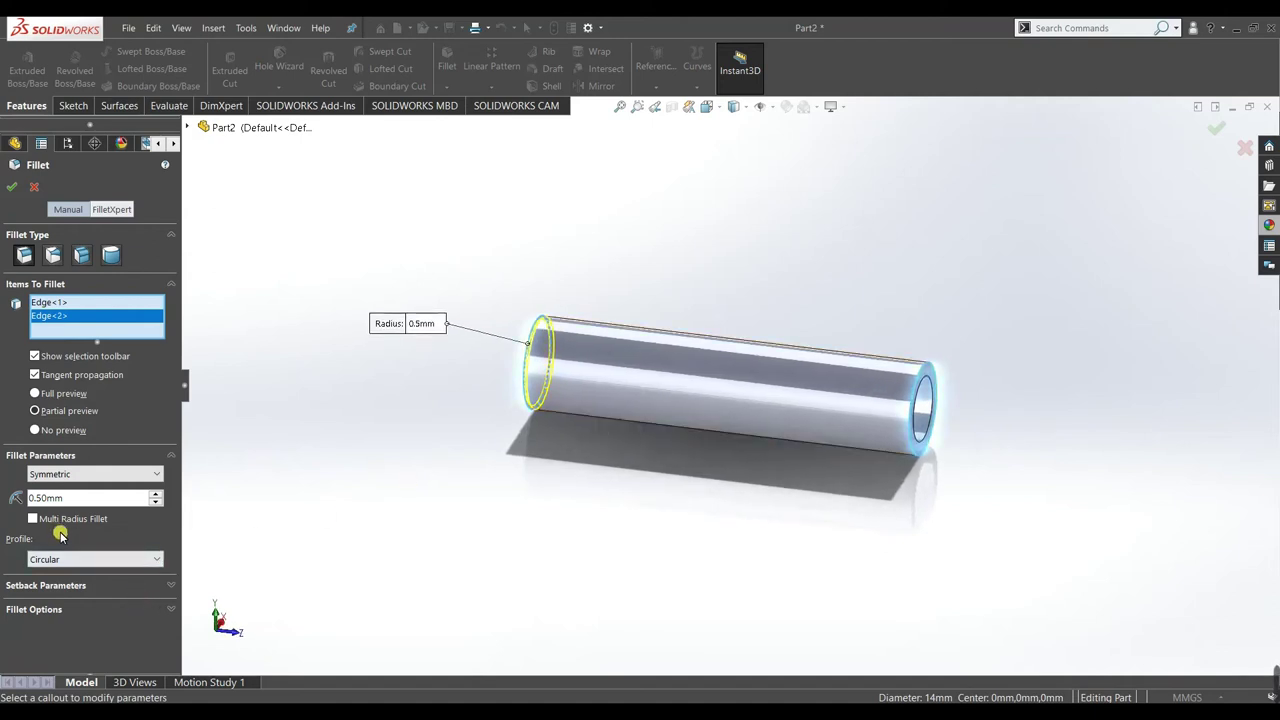
left_click(55, 396)
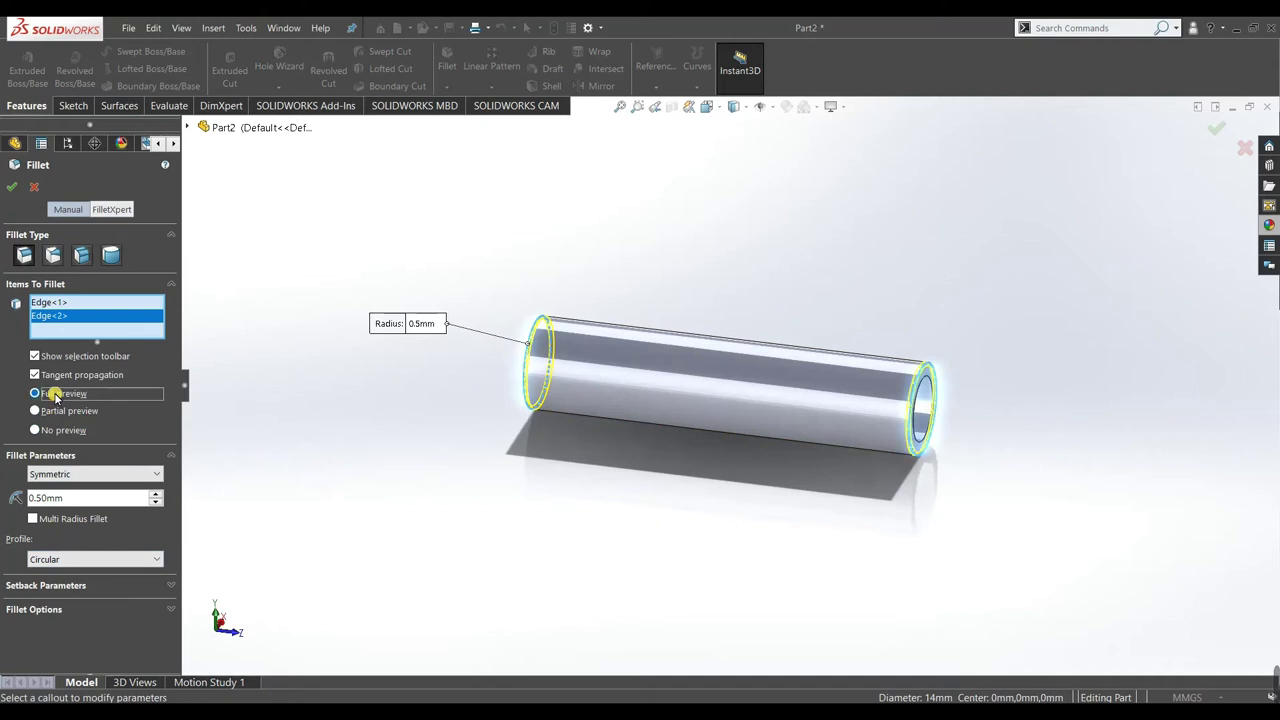
- Apply the symmetric 0.5 mm fillet to the outer circular edges at both ends of the tube
left_click(12, 186)
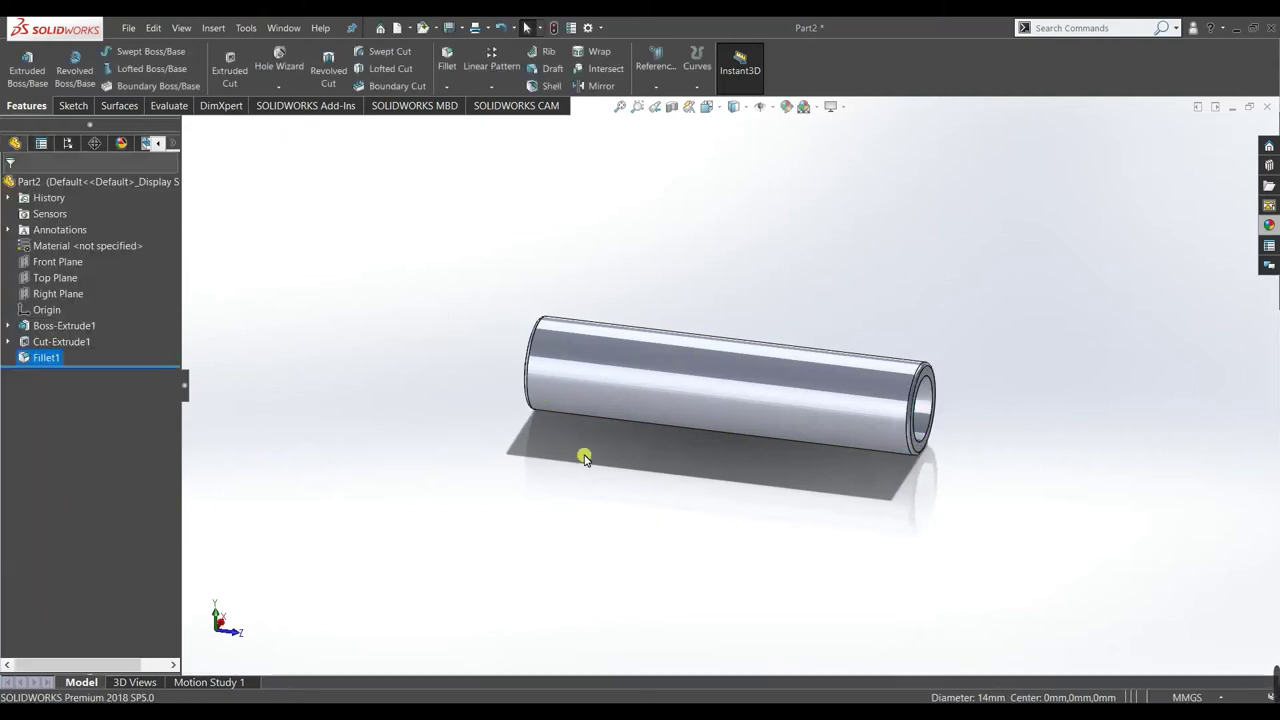
middle_click_drag(642, 342, 903, 414)
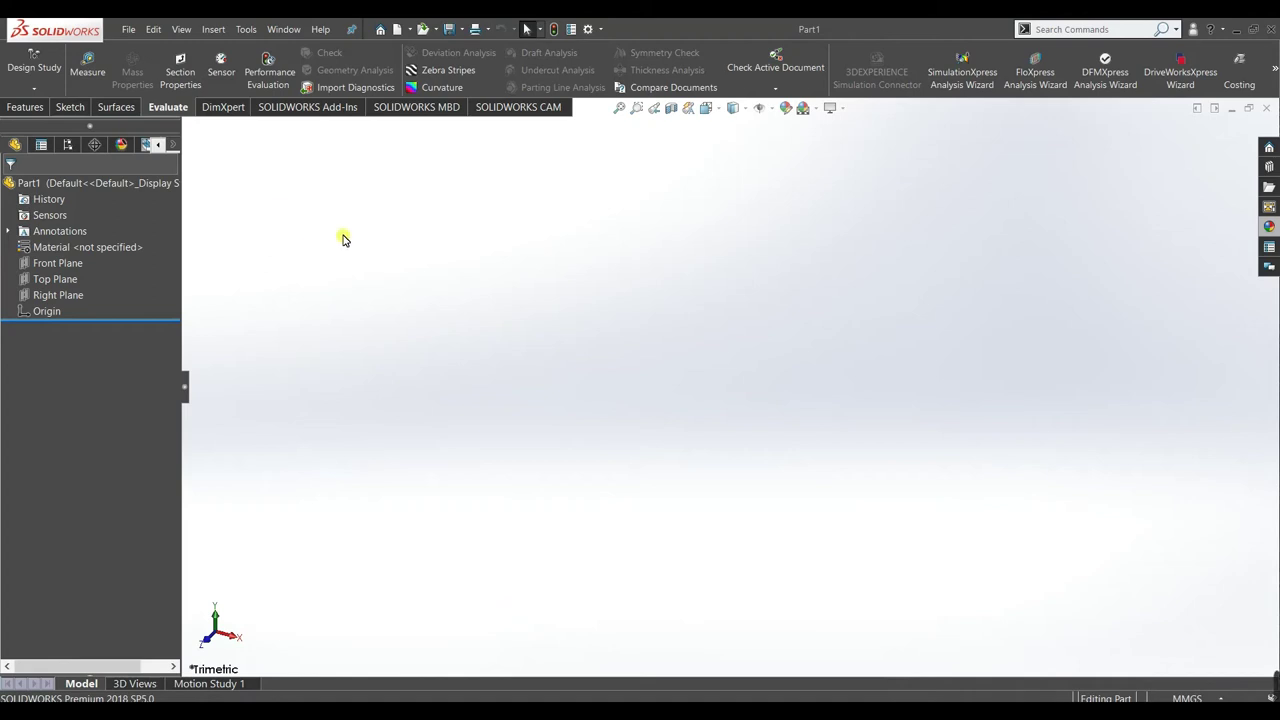
- Sketch a circle about 101.5 mm in diameter on the Front Plane, centred on the origin
left_click(73, 268)
left_click(88, 257)
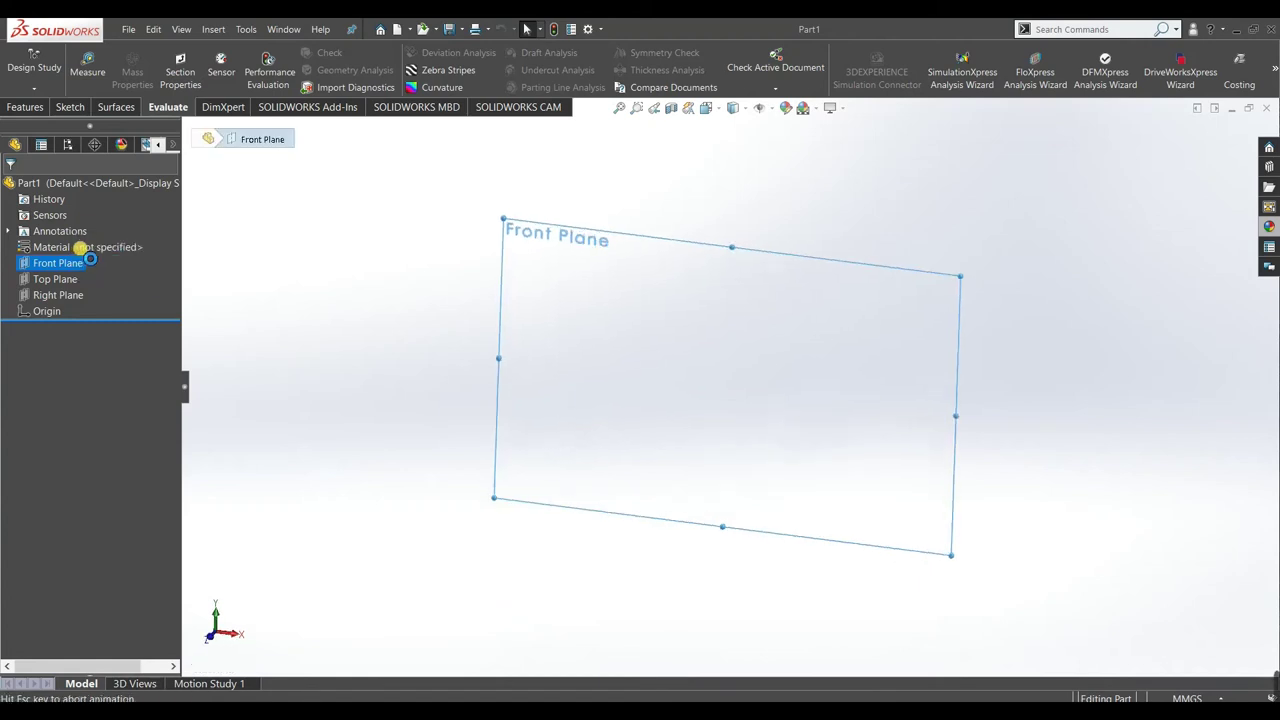
left_click(150, 54)
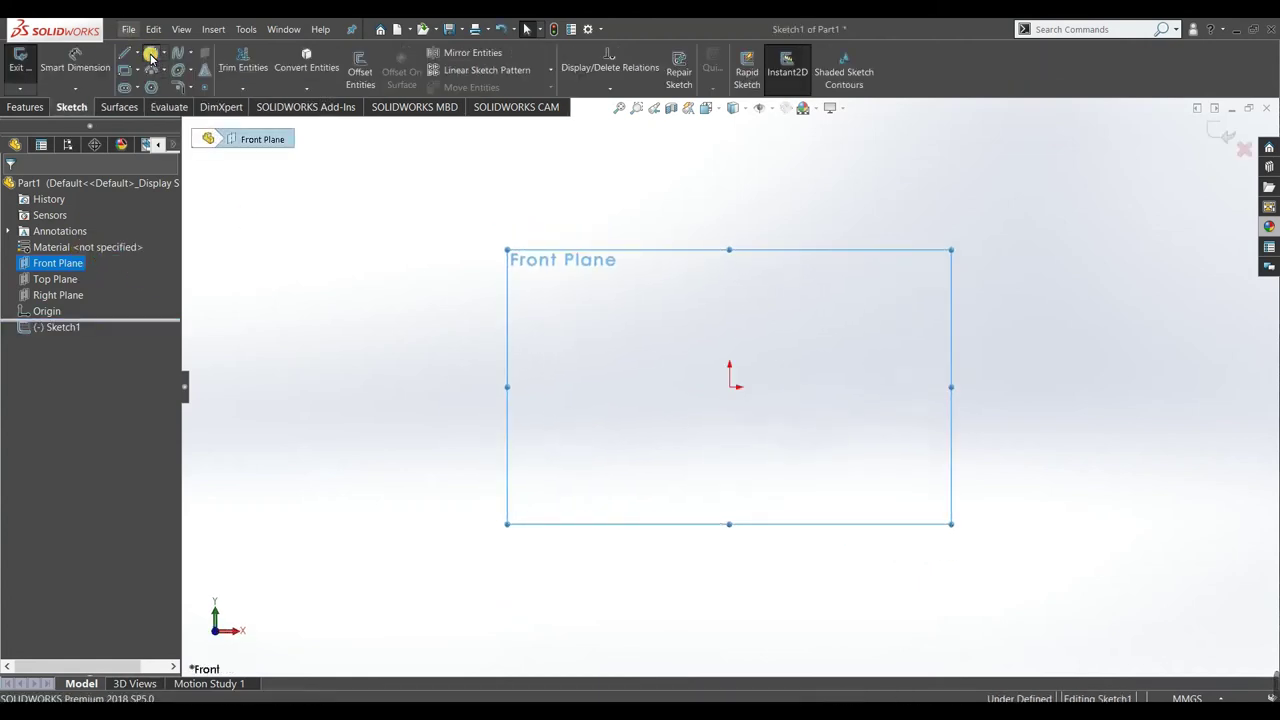
left_click(731, 389)
left_click(820, 480)
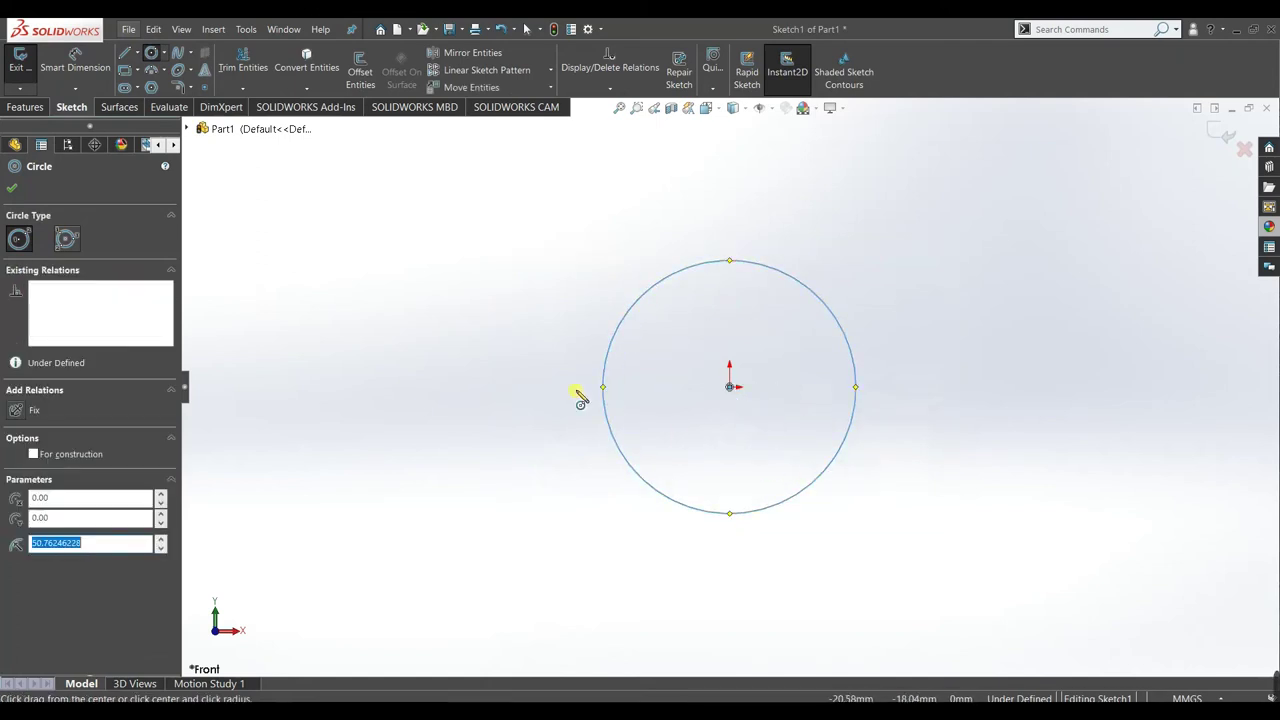
left_click(11, 188)
- Dimension the circle's diameter and set it to 70 mm
left_click(70, 62)
left_click(780, 283)
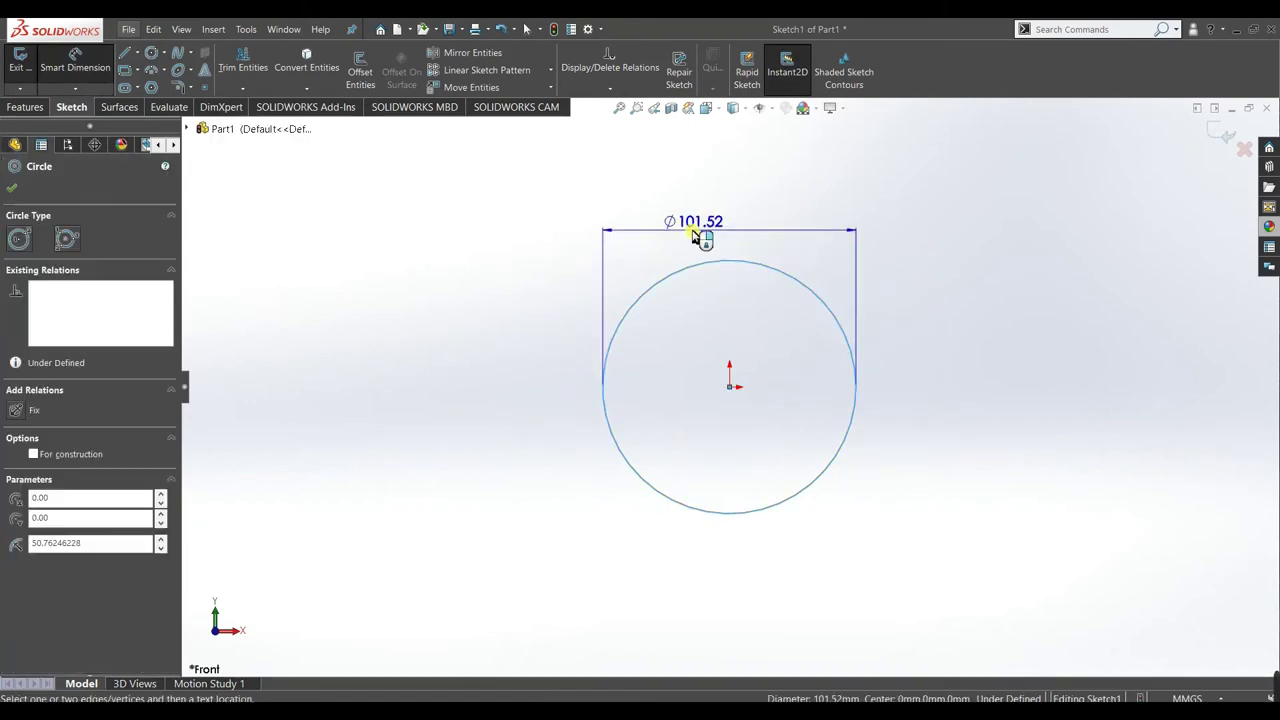
left_click(694, 233)
type("70")
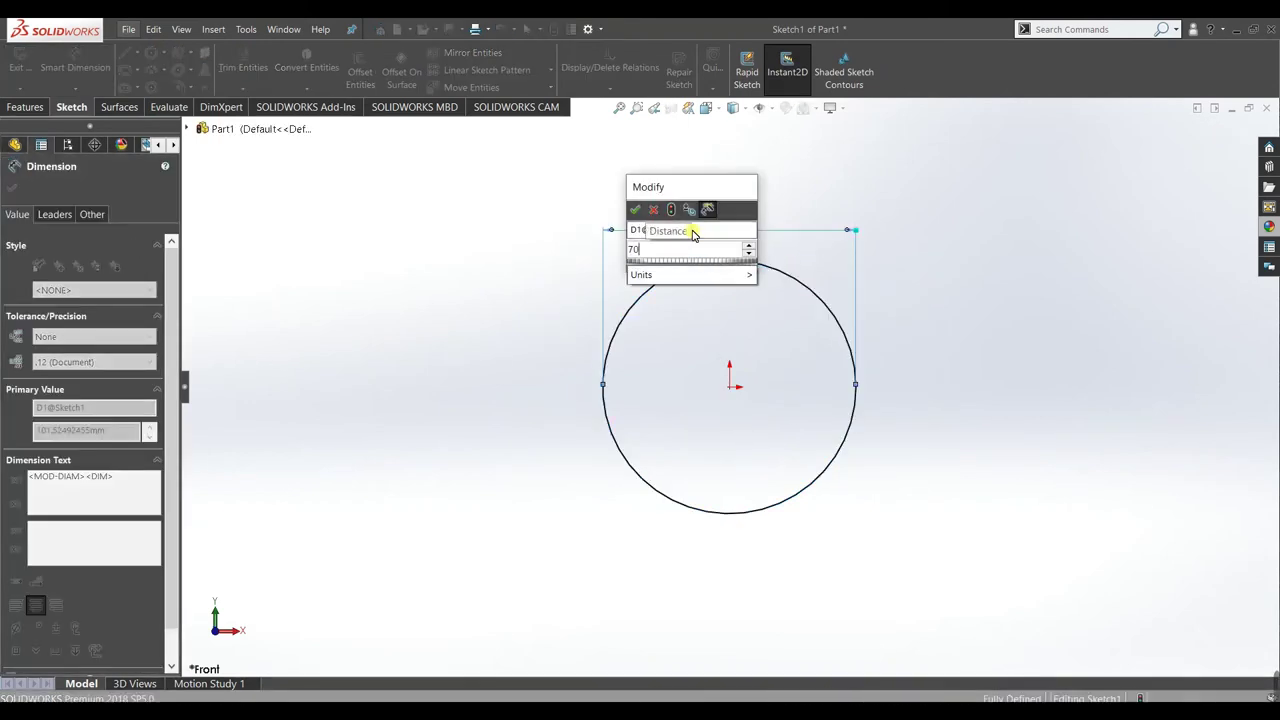
key("Return")
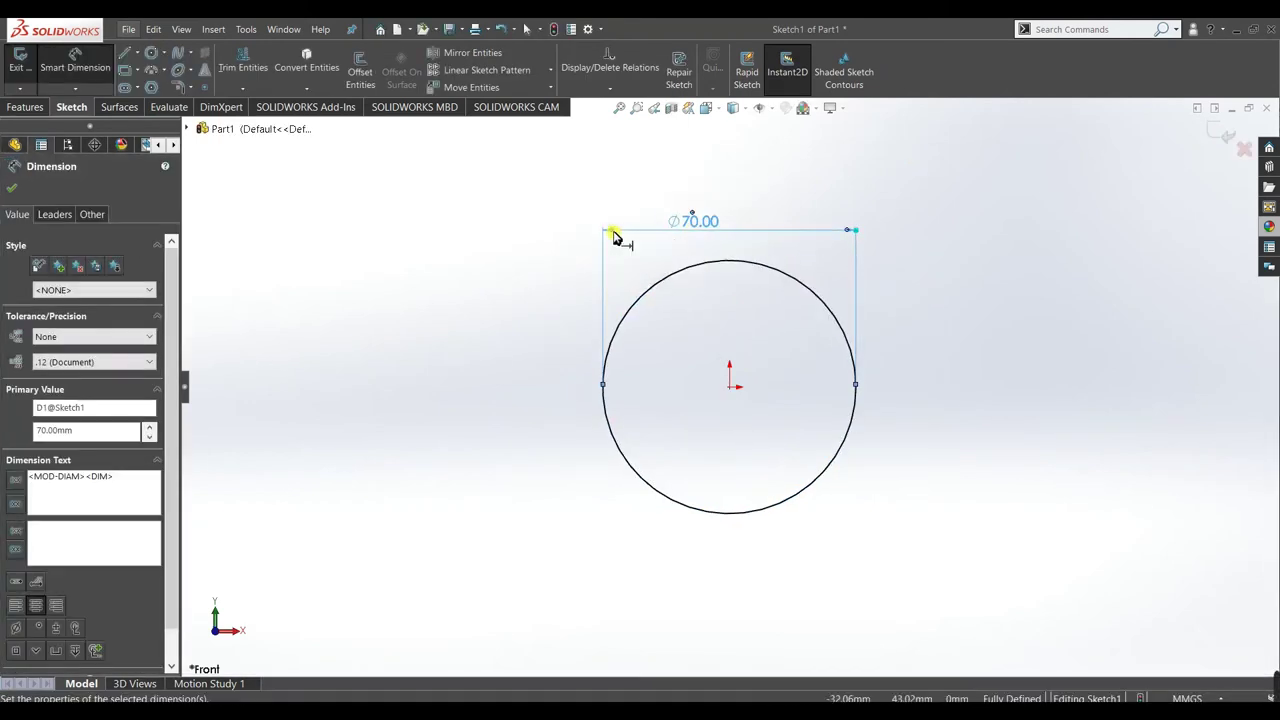
left_click(10, 182)
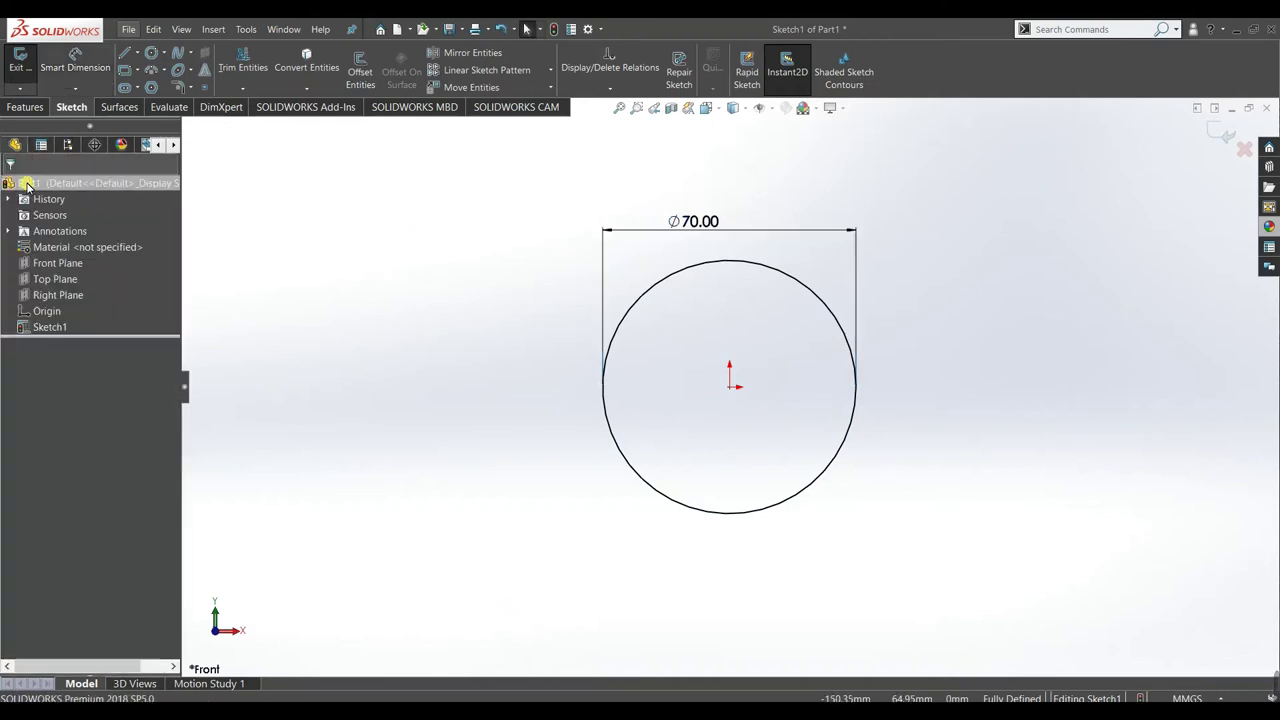
- Extrude the 70 mm circle as a 6 mm thick blind boss to form a disc
scroll(734, 273, "up", 1)
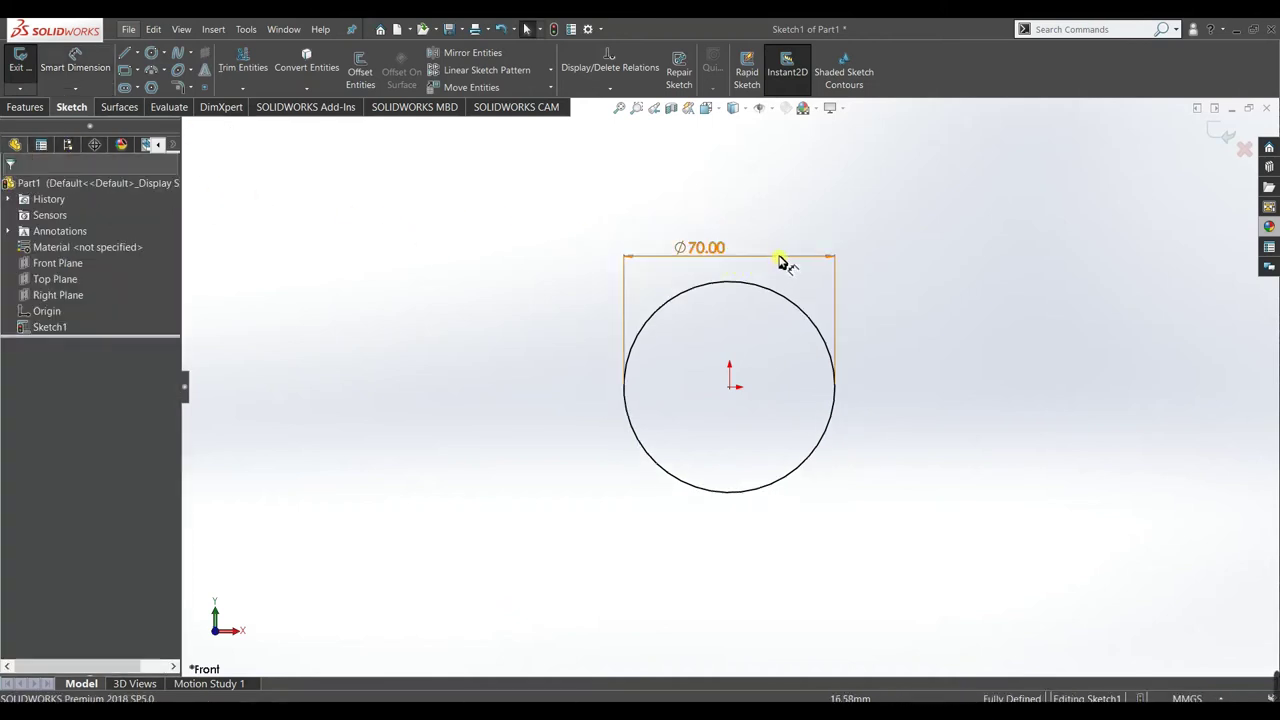
left_click(24, 107)
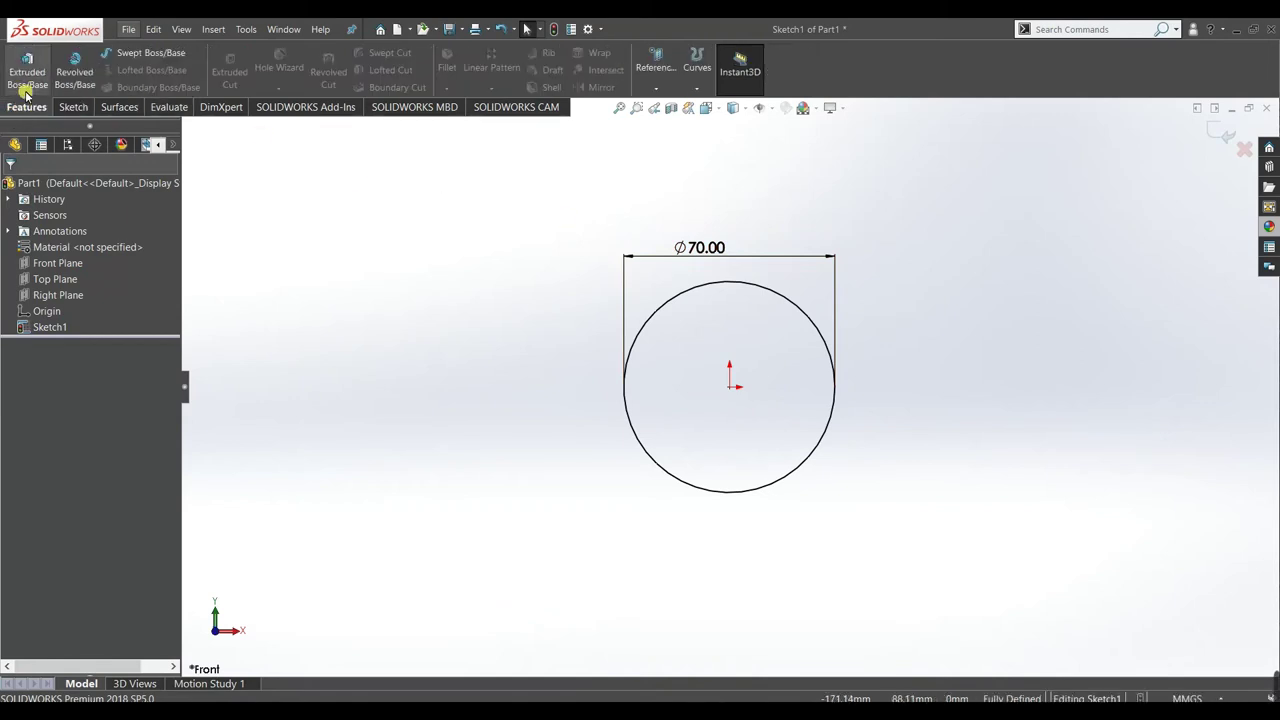
left_click(27, 72)
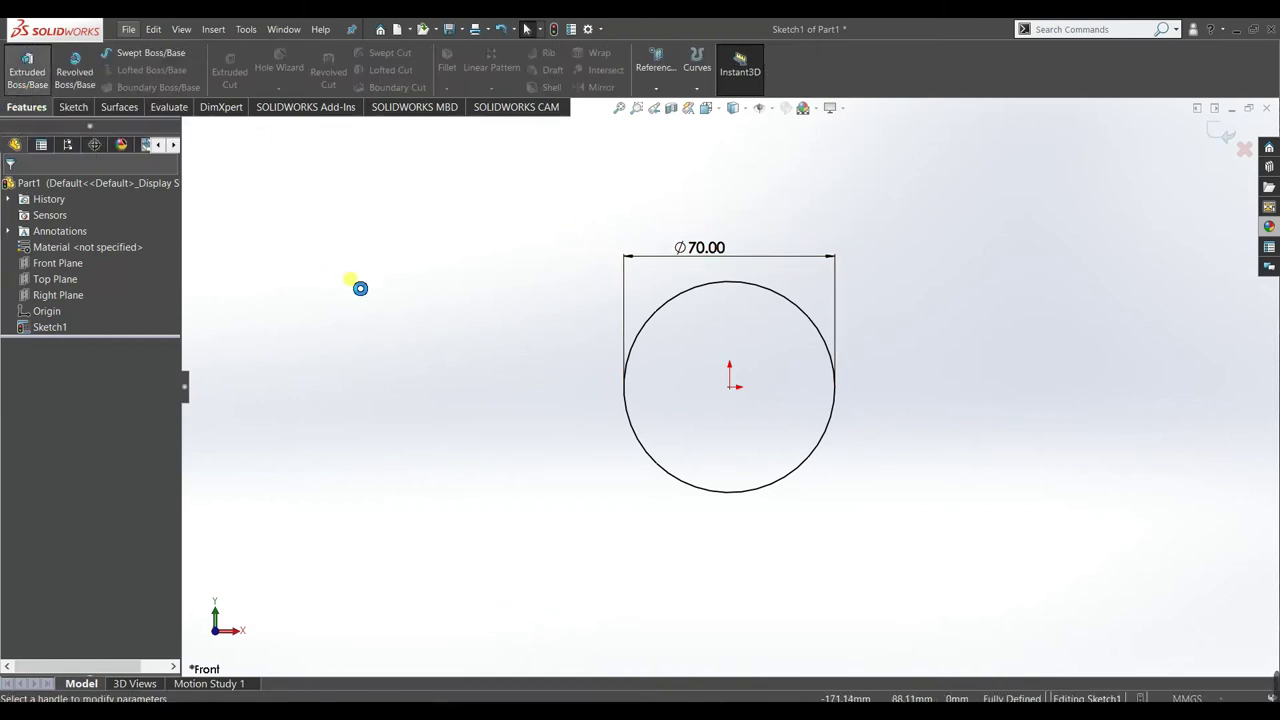
type("6")
key("Return")
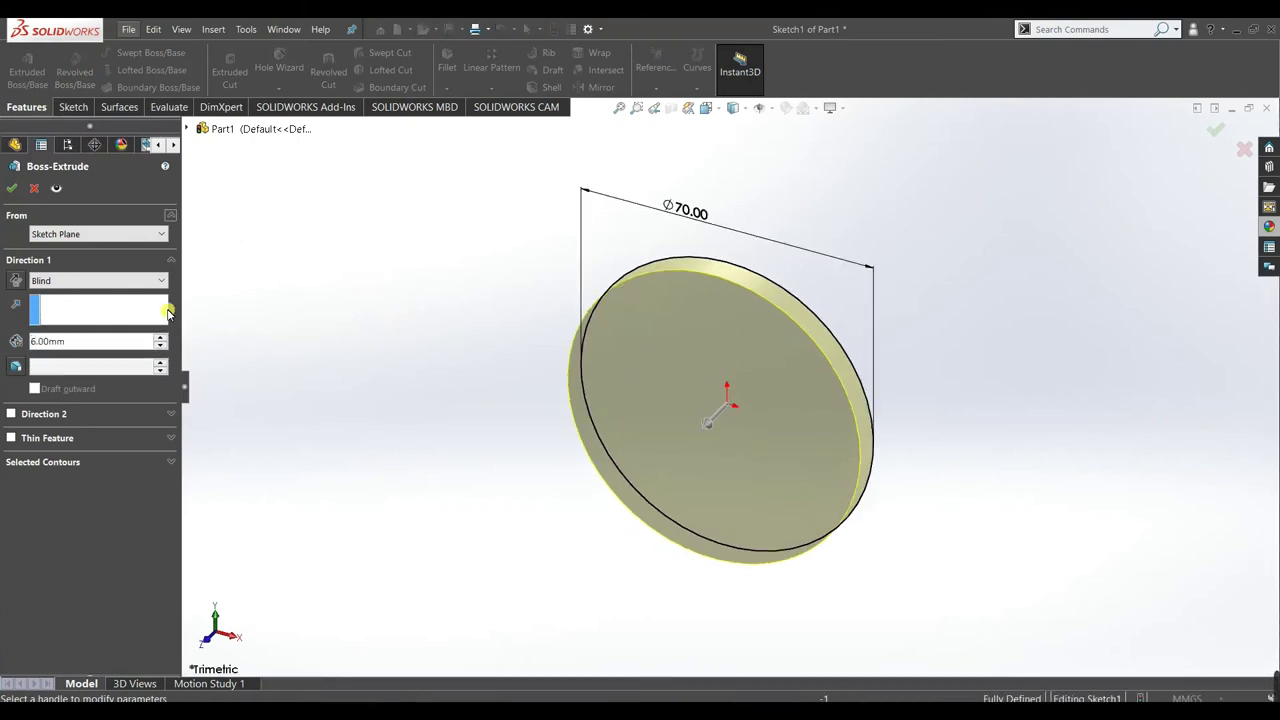
left_click(11, 189)
mouse_move(460, 440)
middle_mouse_down()
mouse_move(491, 420)
mouse_move(491, 320)
mouse_move(520, 377)
mouse_move(517, 357)
middle_mouse_up()
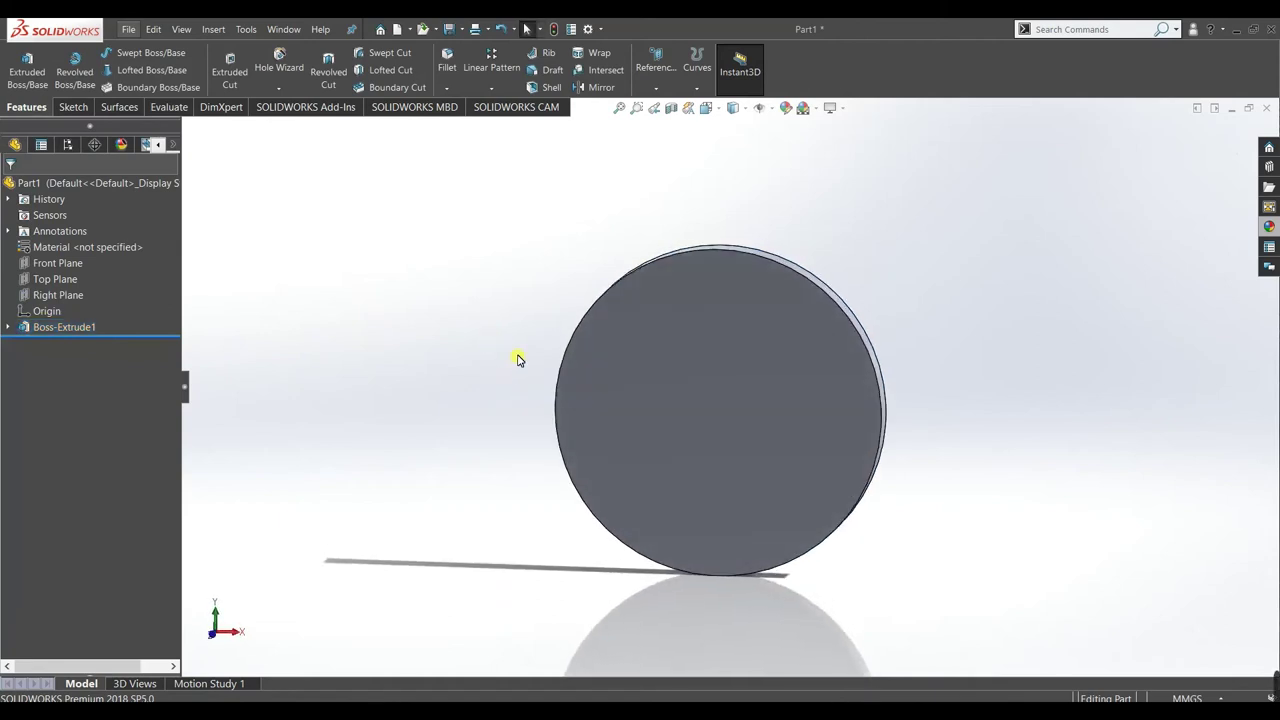
- Sketch a circle about 9.4 mm in diameter on the disc's front face, centred vertically above the origin at about 25 mm
left_click(730, 397)
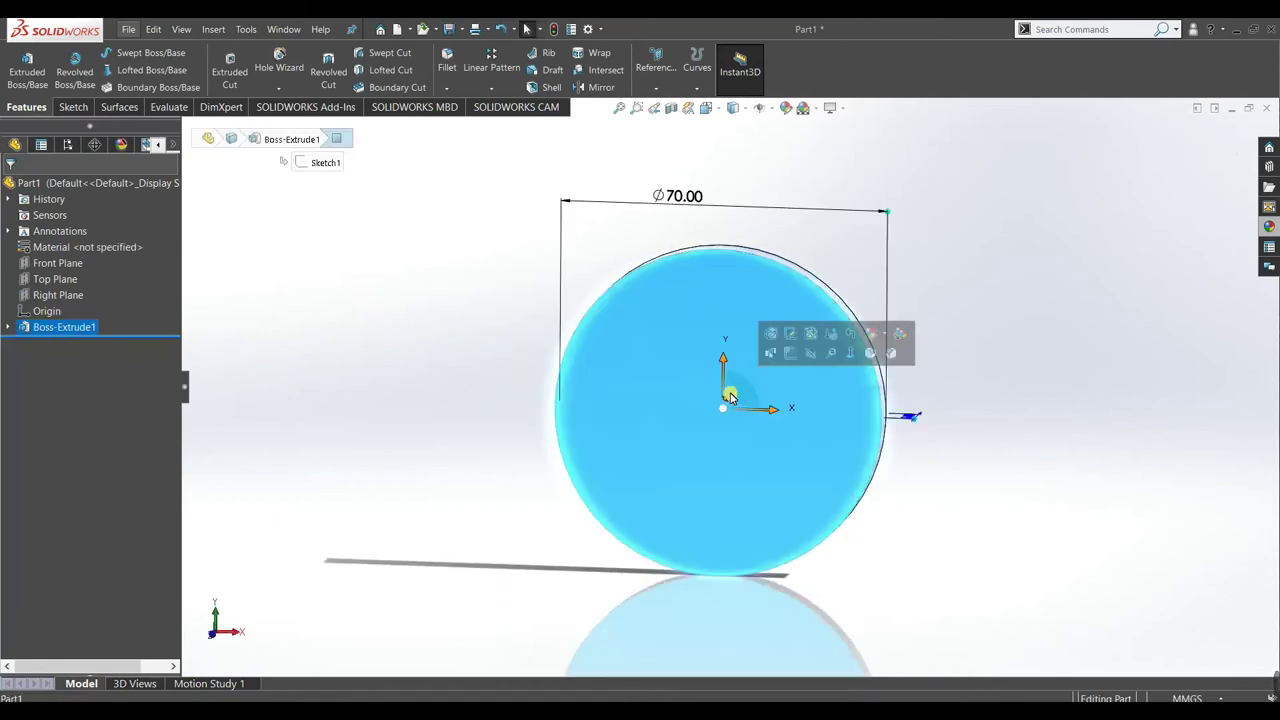
left_click(789, 350)
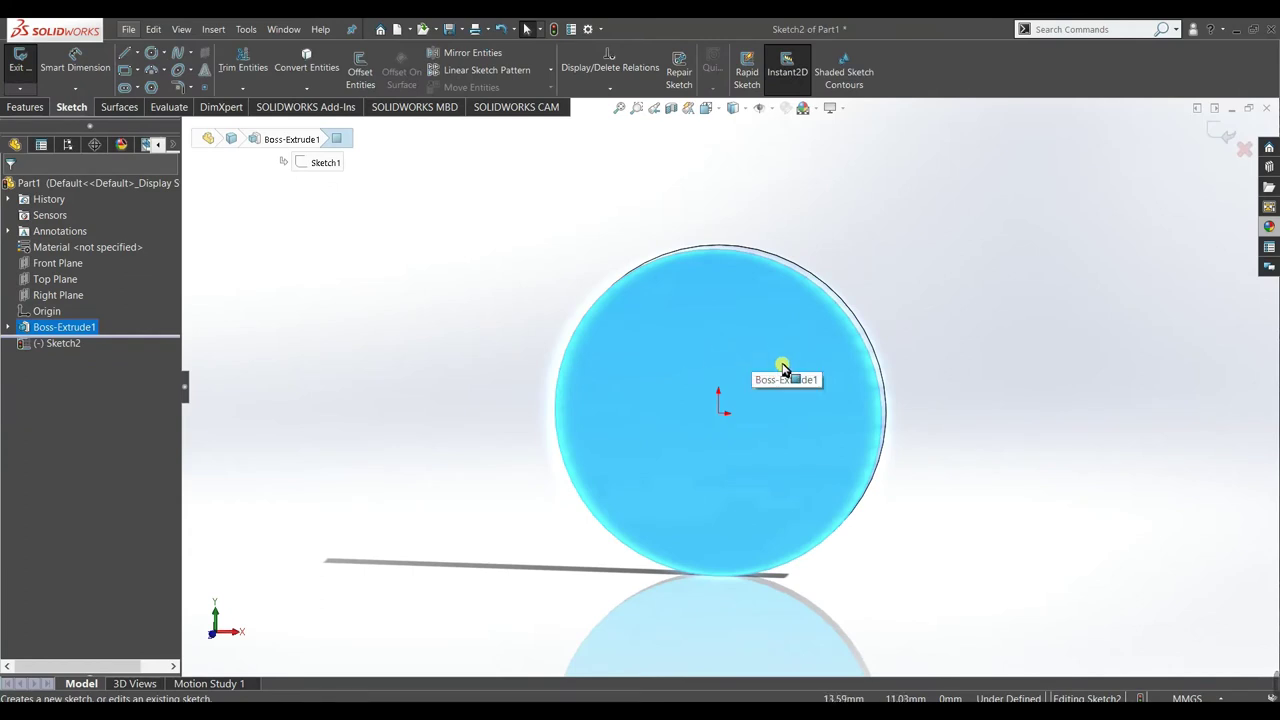
key("space")
left_click(612, 441)
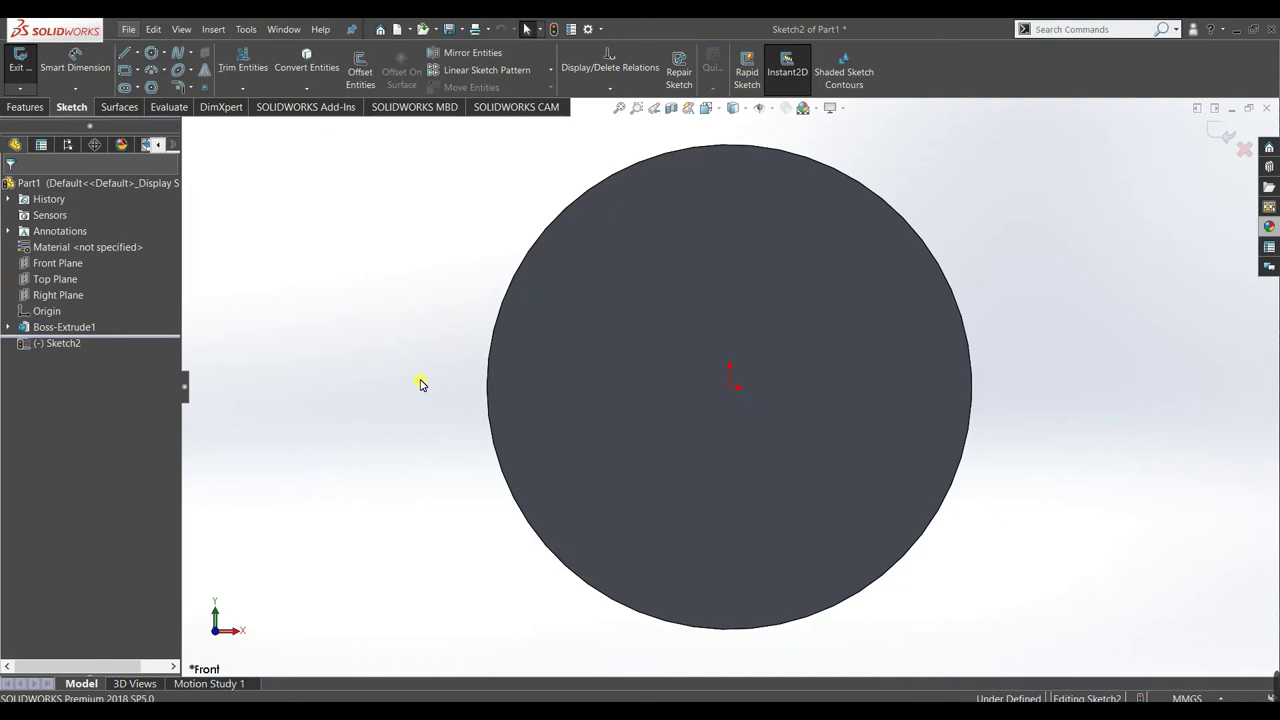
left_click(150, 53)
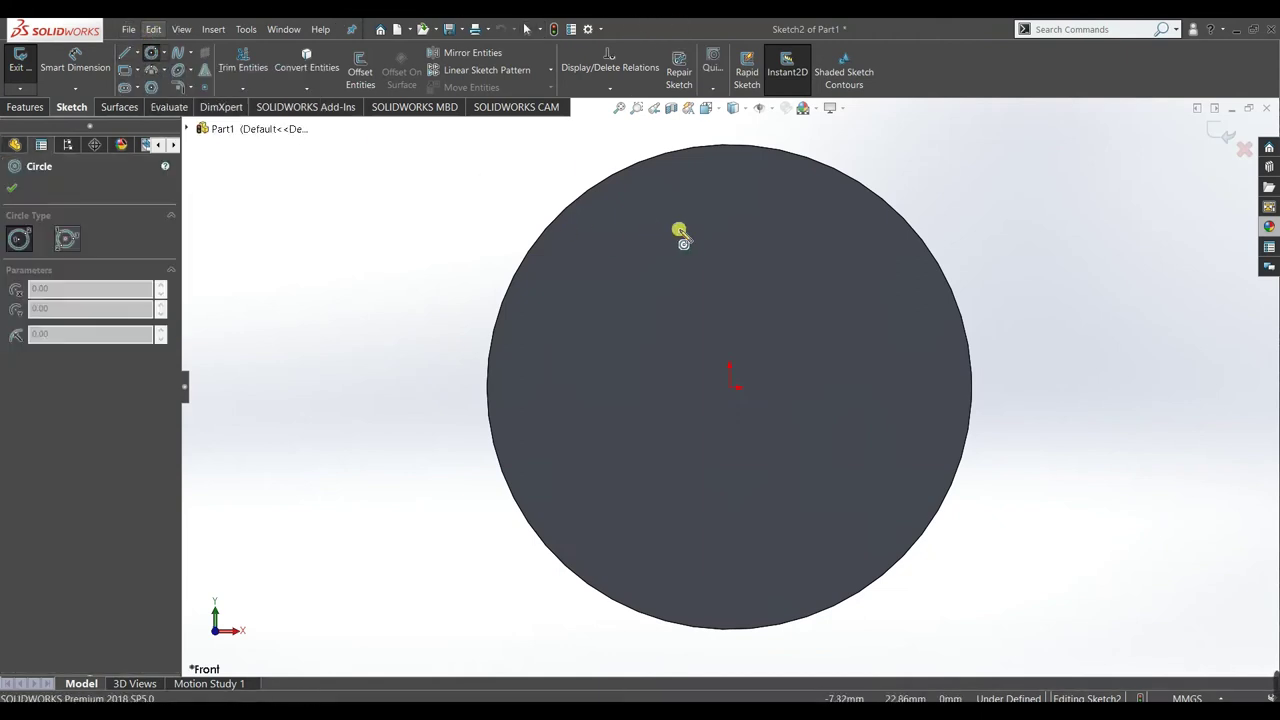
left_click(729, 214)
left_click(737, 248)
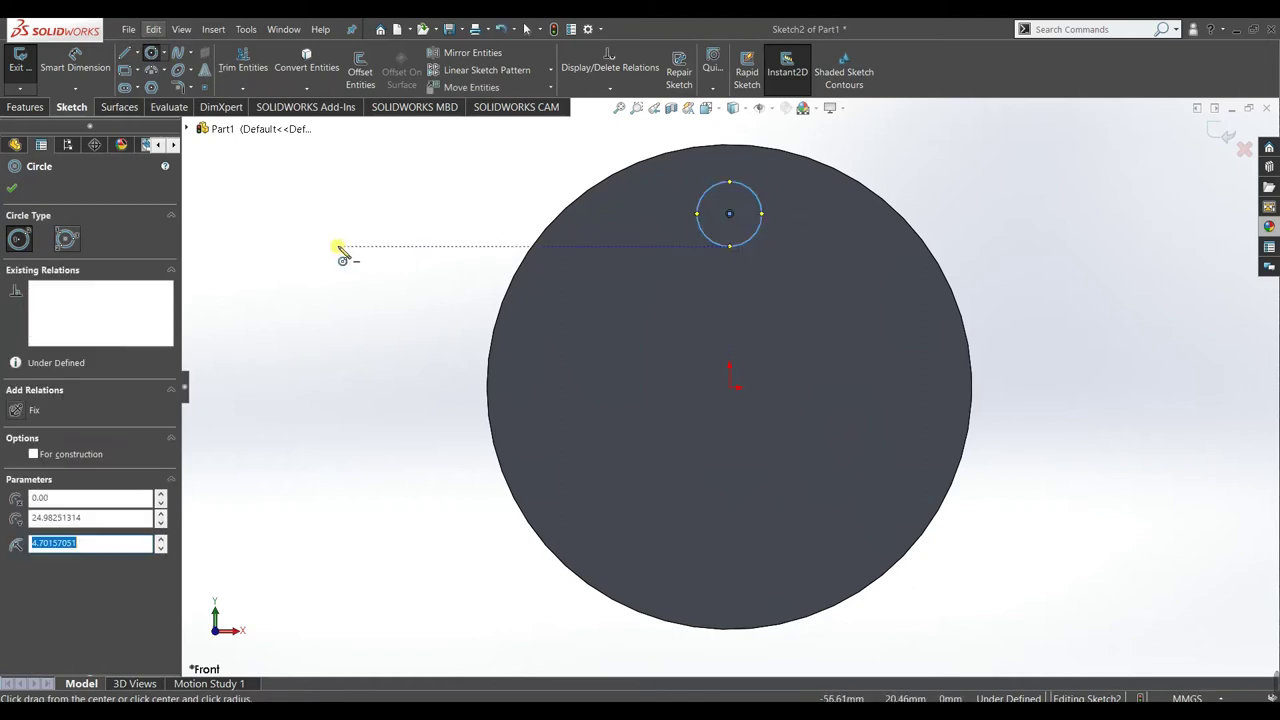
key("f")
right_click(343, 212)
left_click(360, 257)
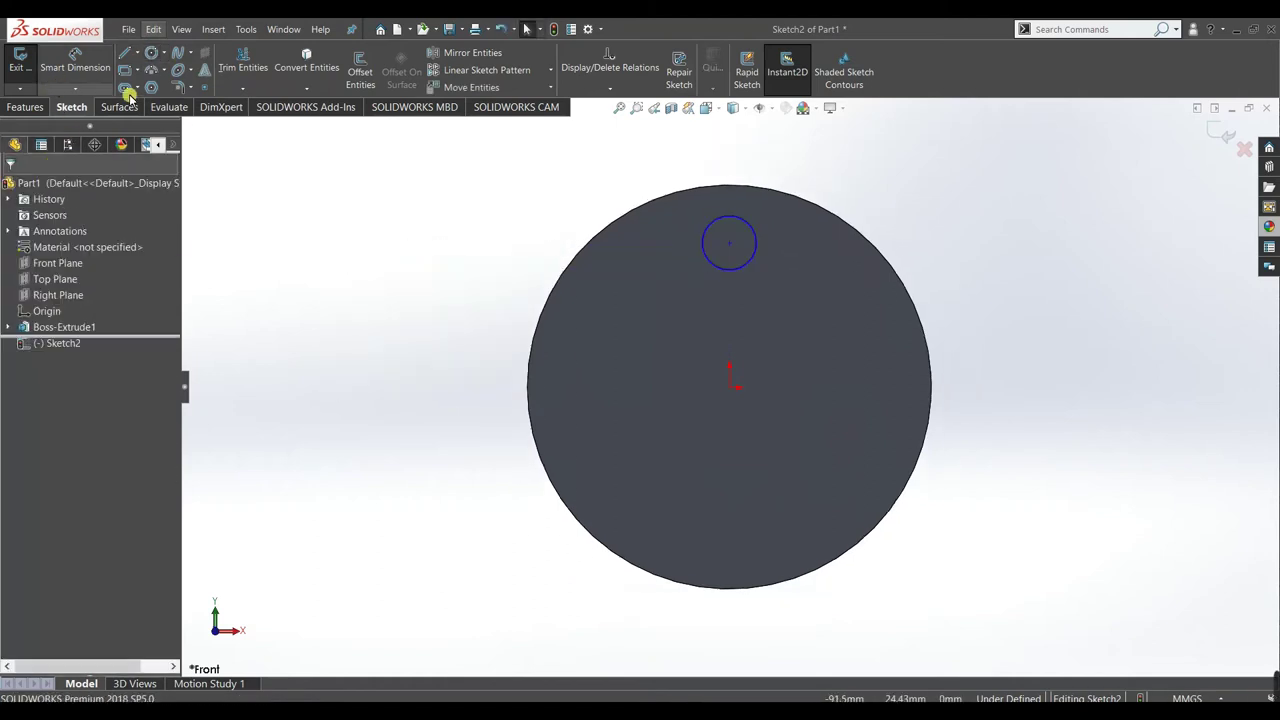
- Dimension the distance from the origin to the small circle's centre as 25 mm
left_click(75, 60)
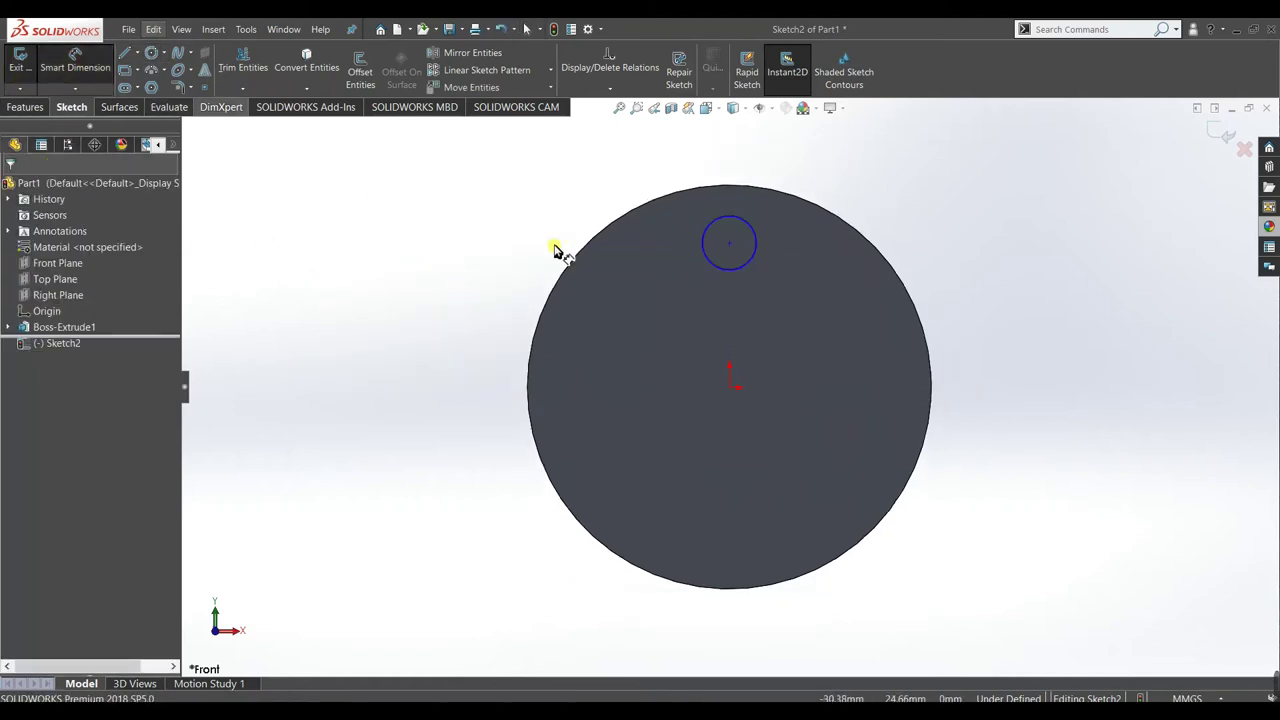
left_click(731, 389)
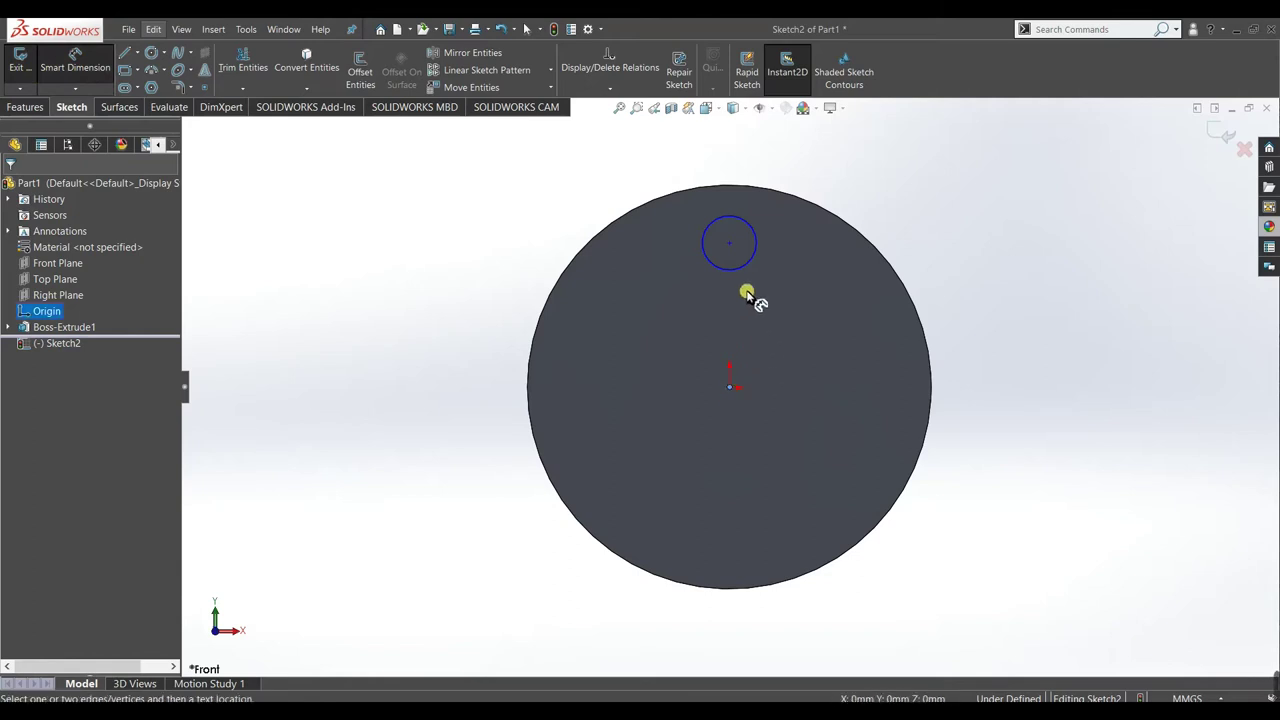
left_click(731, 245)
left_click(793, 322)
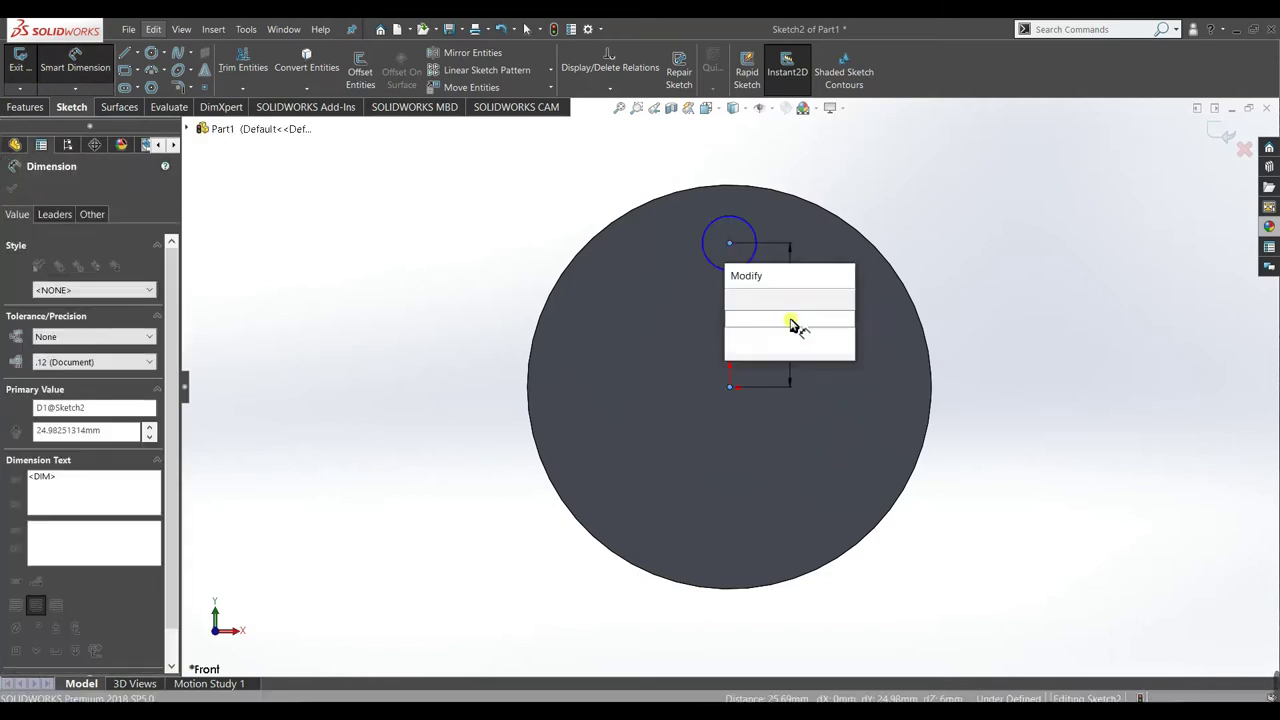
type("25")
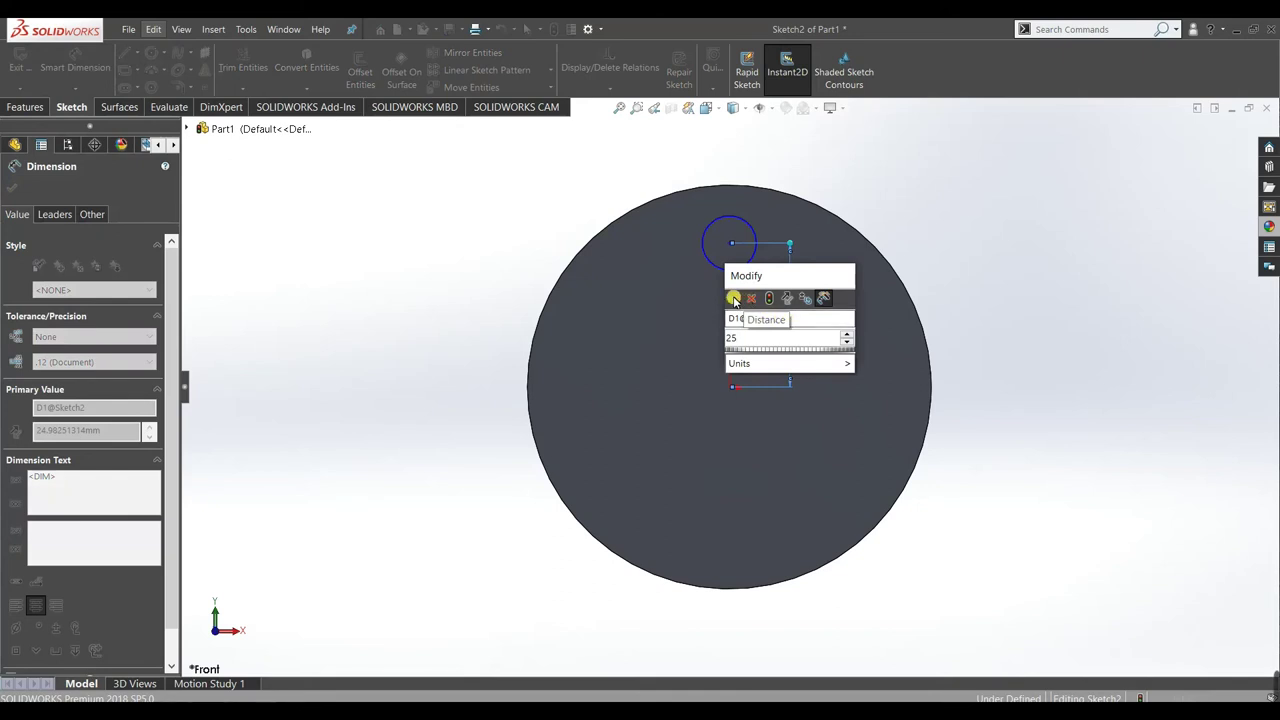
left_click(733, 298)
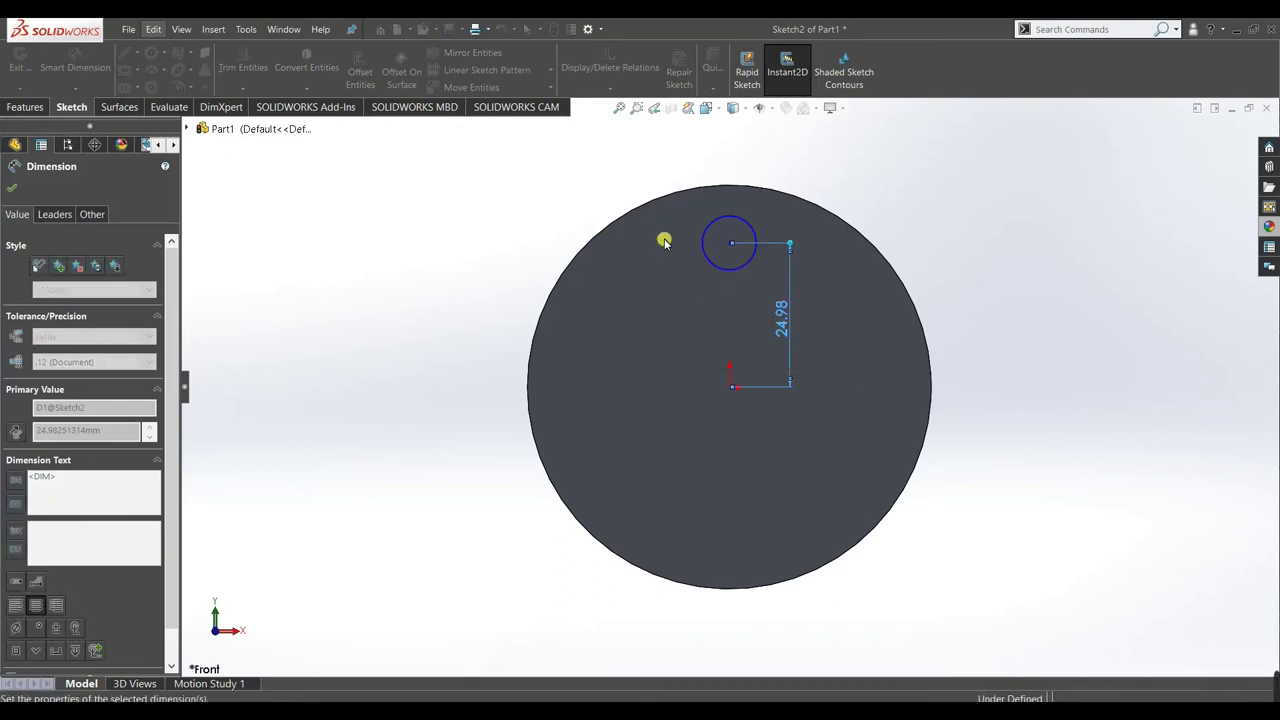
- Set the small circle's diameter to 12 mm with a dimension
left_click(734, 217)
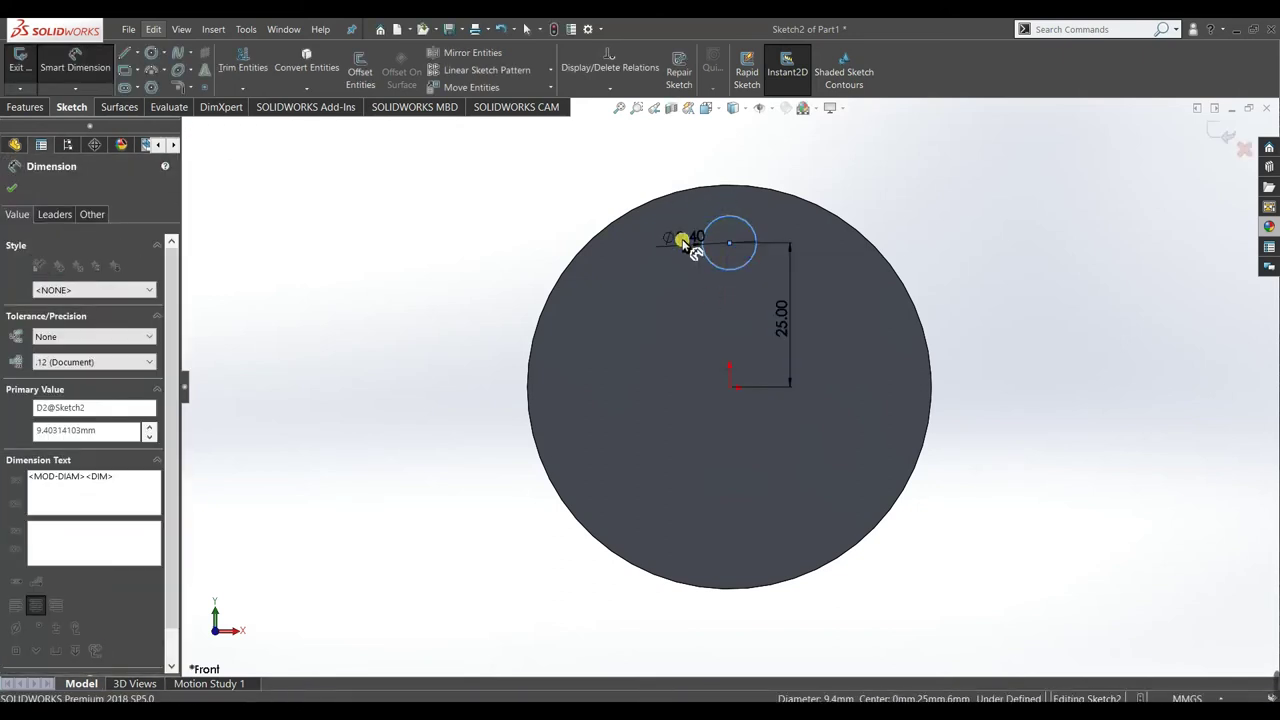
left_click(683, 243)
type("12")
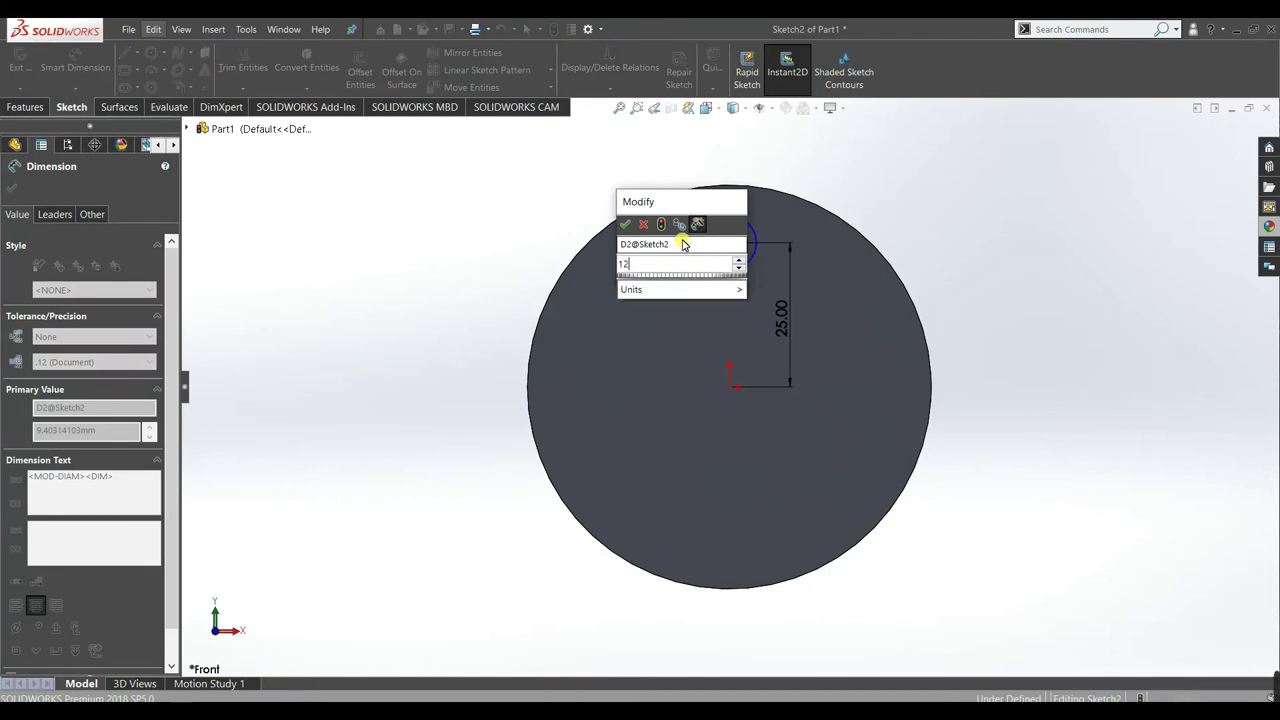
left_click(624, 224)
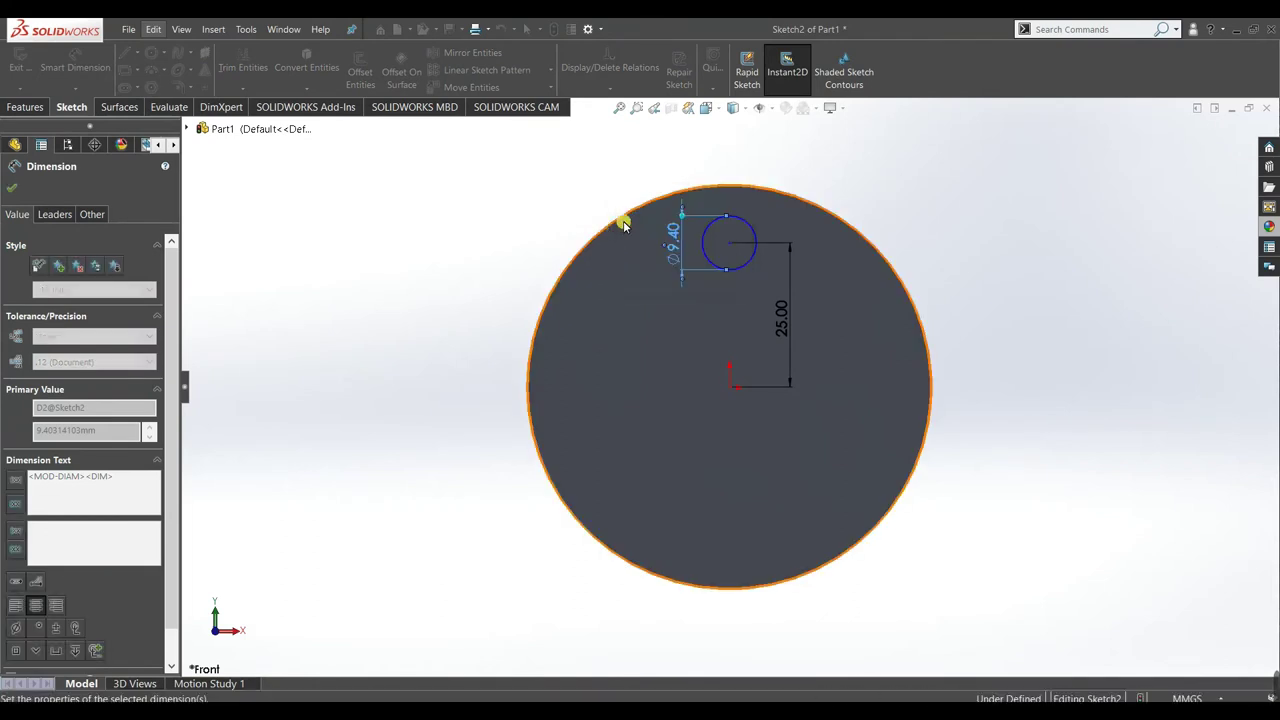
left_click(10, 189)
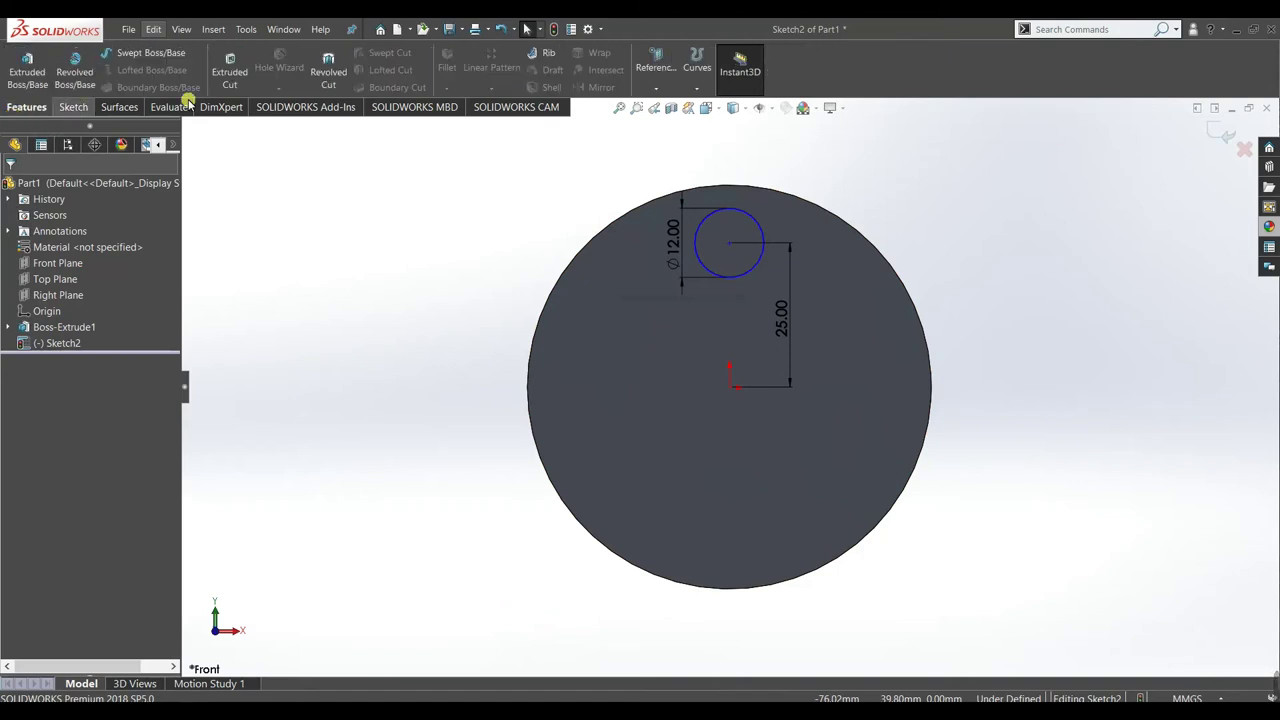
- Cut-extrude the 12 mm circle through the full thickness of the disc to make a hole
left_click(226, 74)
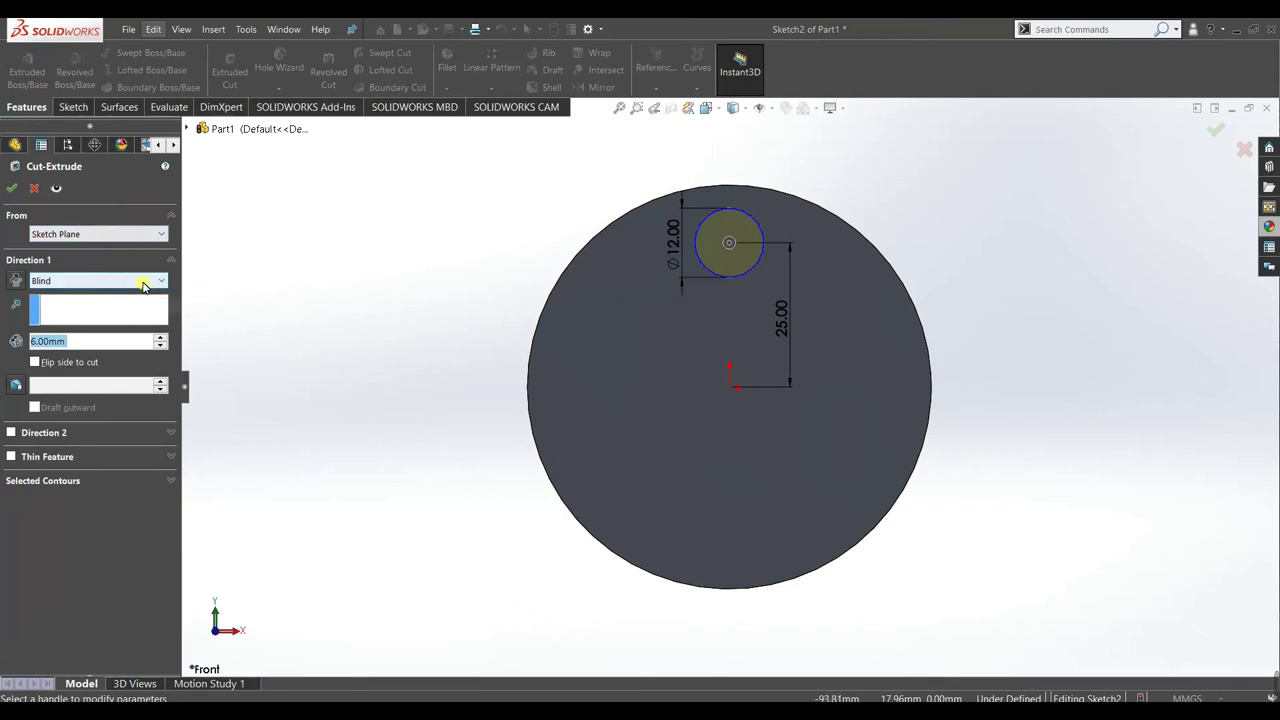
left_click(140, 282)
left_click(109, 301)
left_click(8, 188)
middle_click_drag(447, 236, 436, 135)
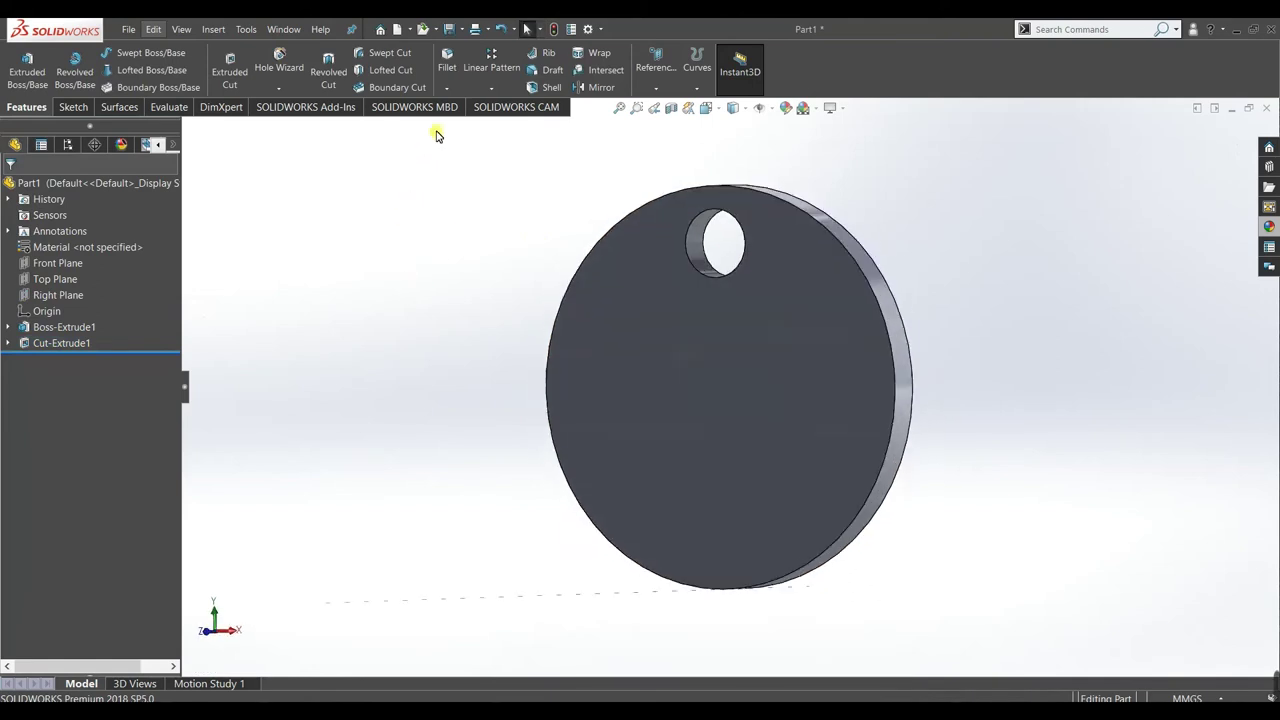
- Circular-pattern the hole as 6 equally spaced instances over 360° around the disc's outer circular edge
left_click(490, 88)
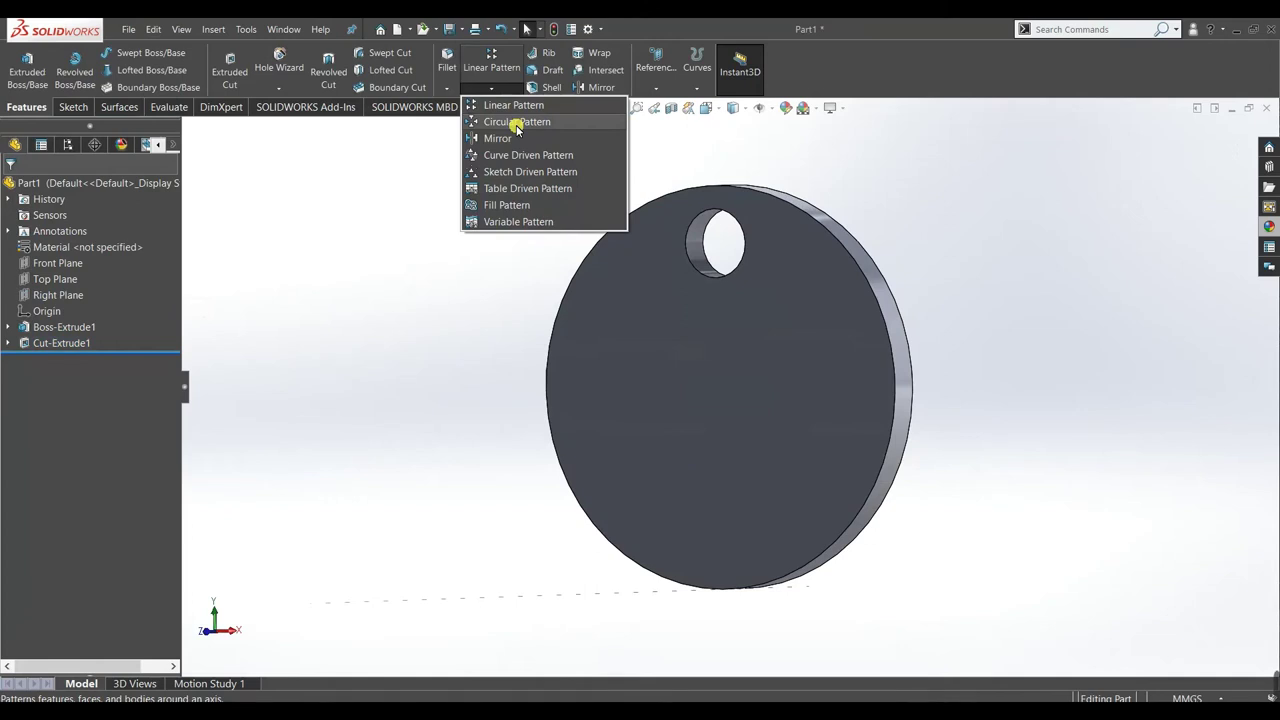
left_click(516, 122)
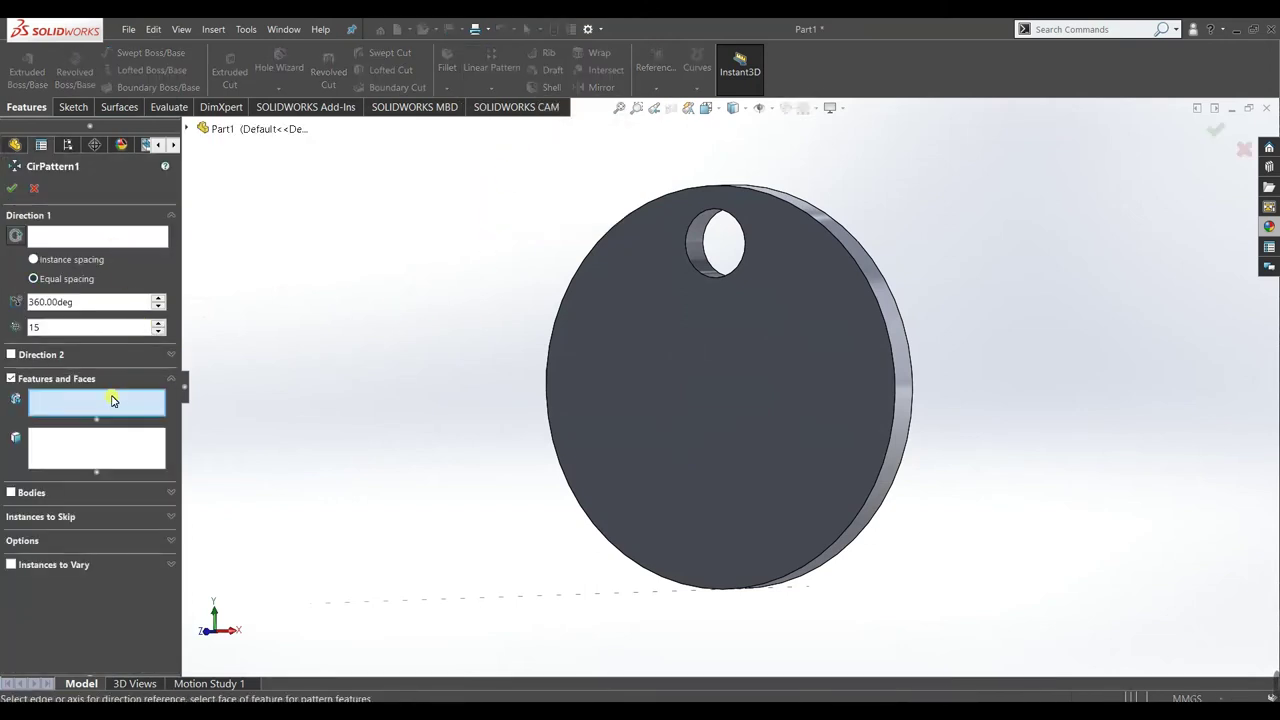
left_click(697, 247)
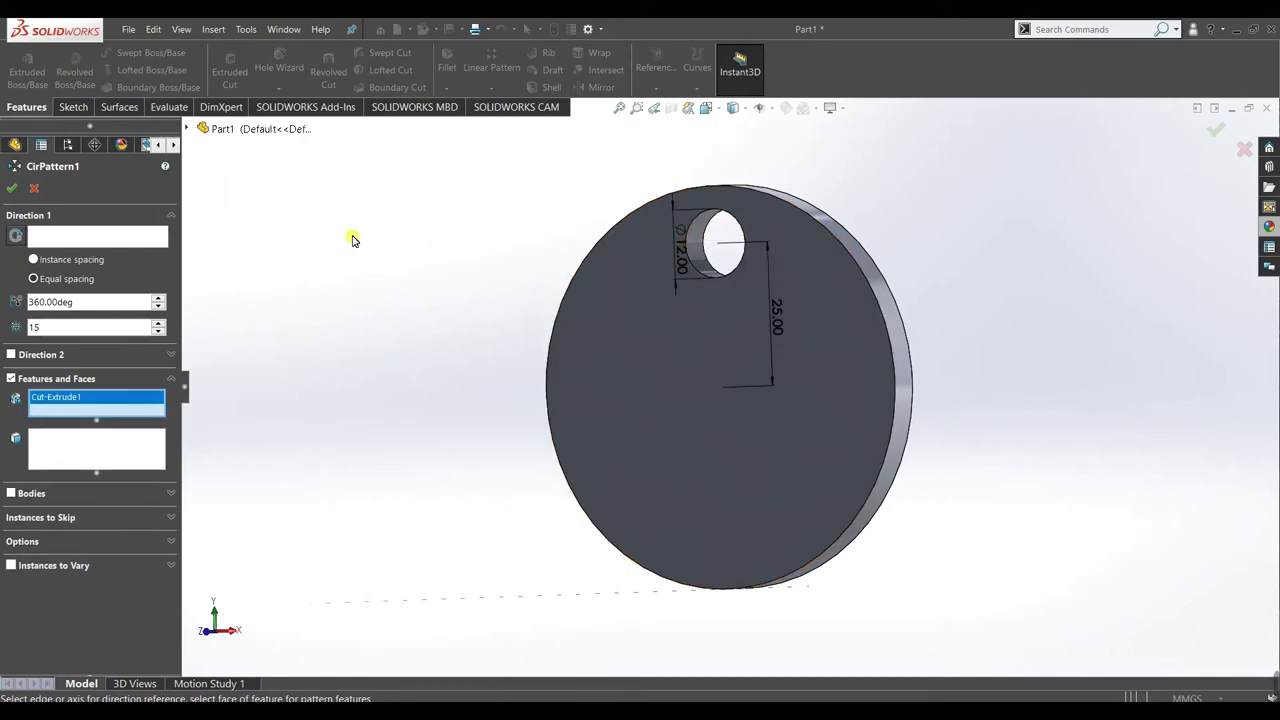
left_click(87, 238)
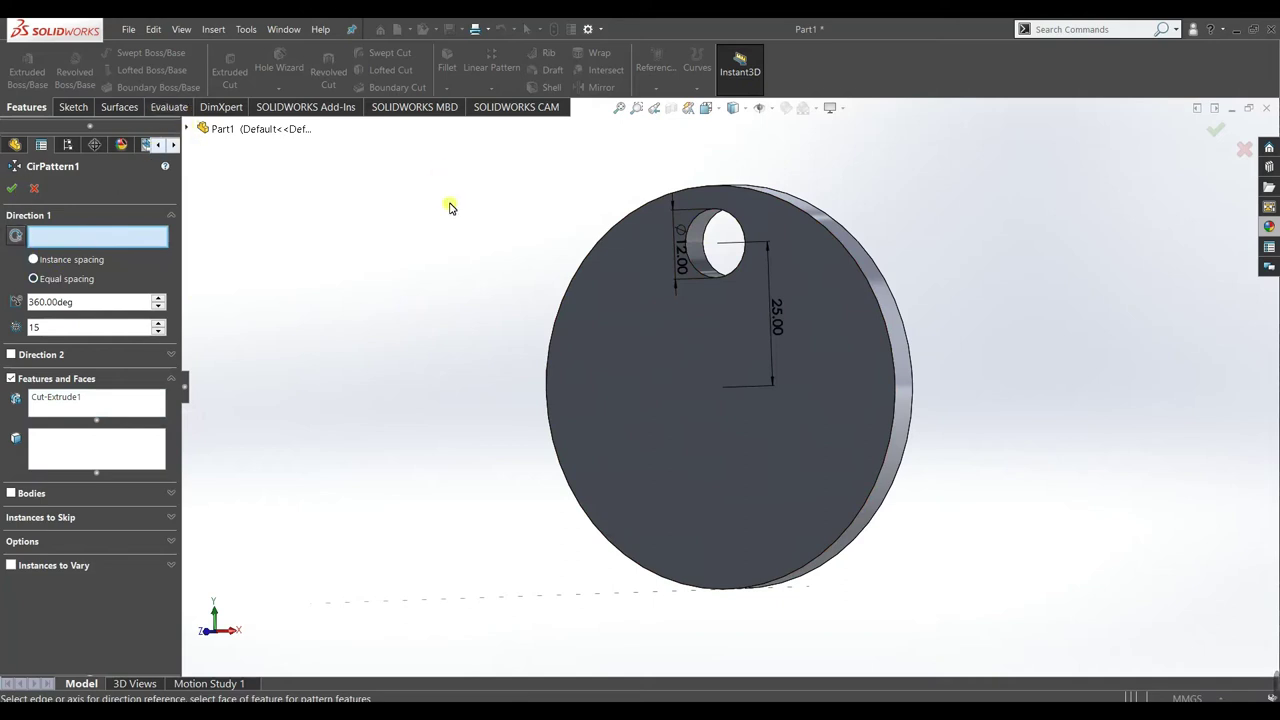
left_click(601, 244)
middle_click_drag(583, 255, 452, 281)
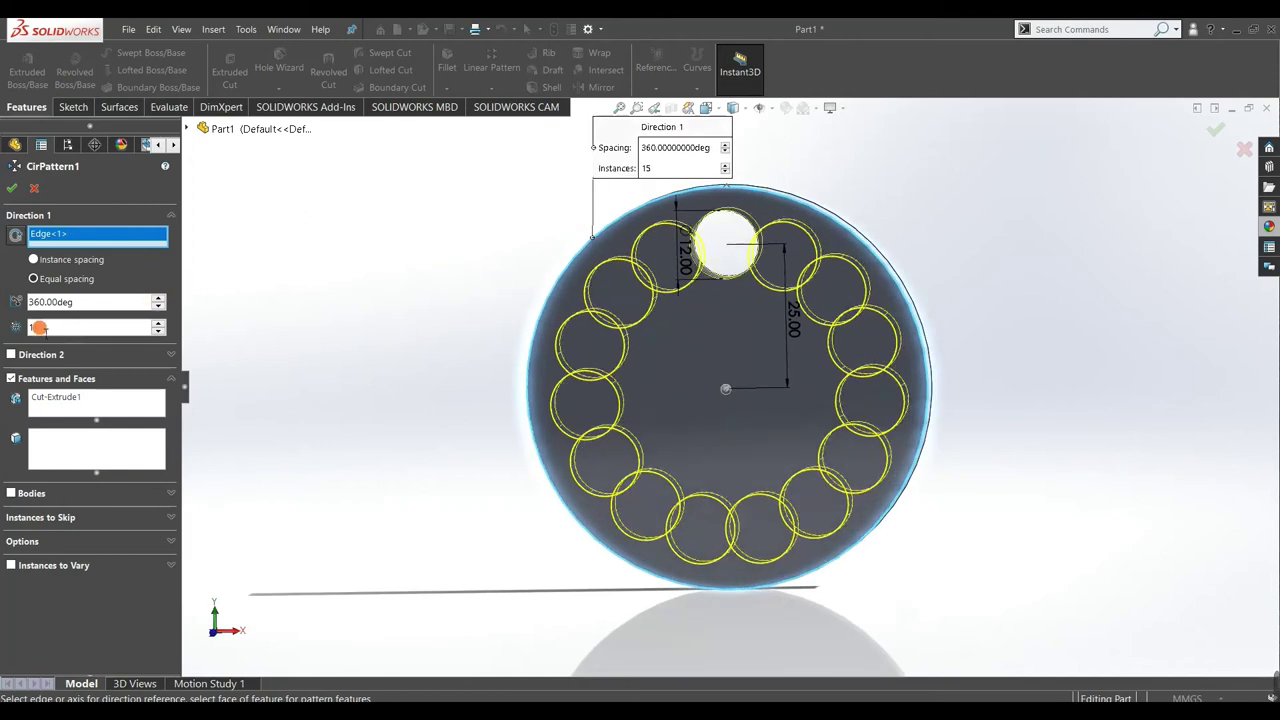
type("6")
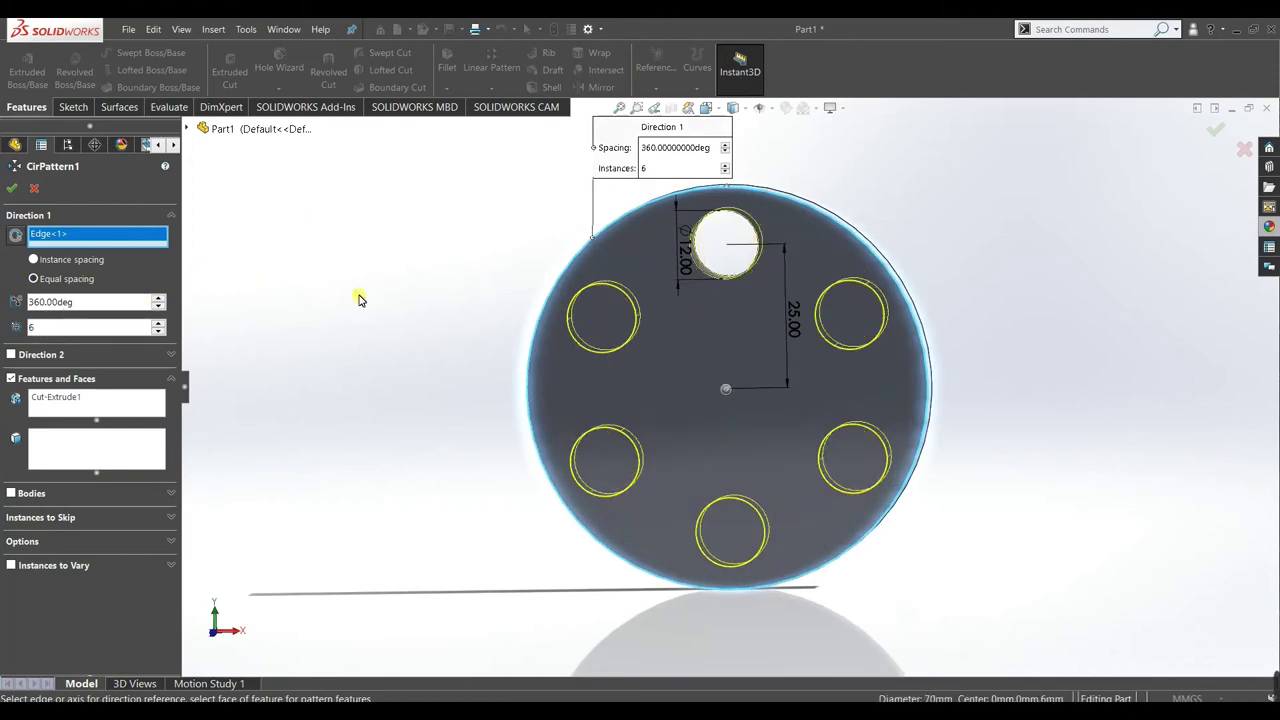
left_click(12, 191)
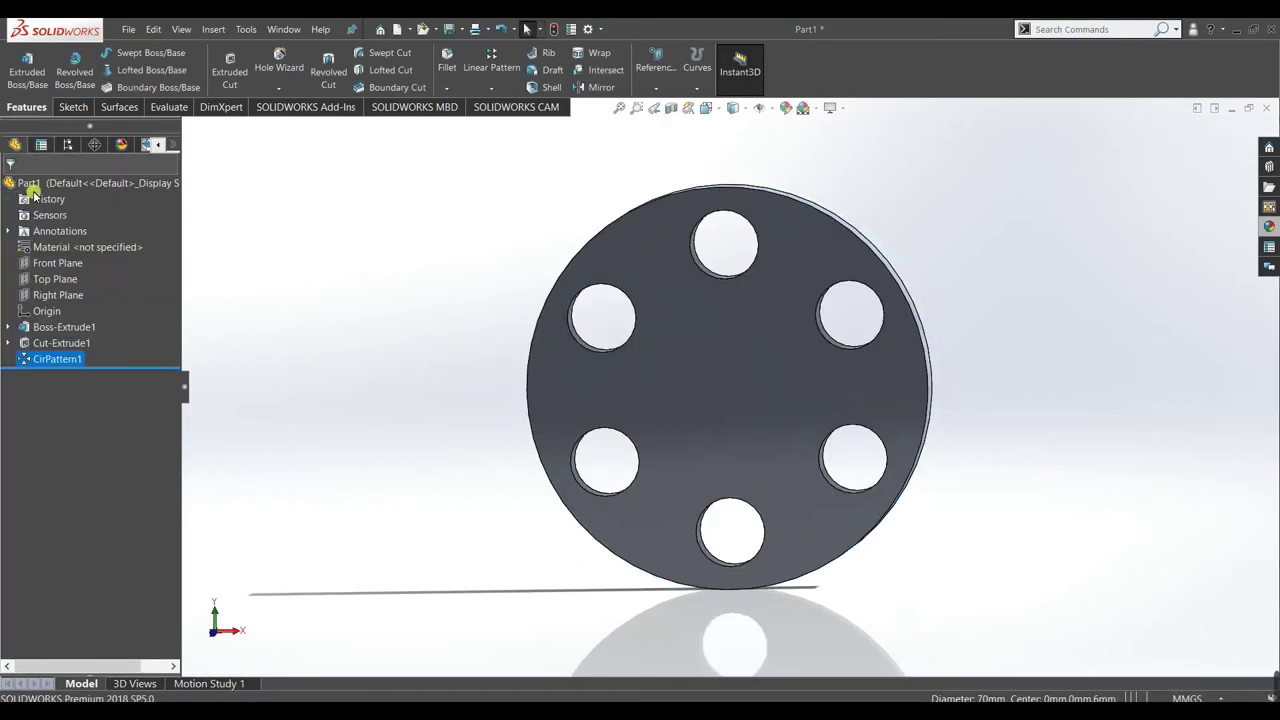
- Sketch a circle about 5.9 mm in diameter on the disc's back face, centred on the origin
middle_click_drag(594, 423, 618, 482)
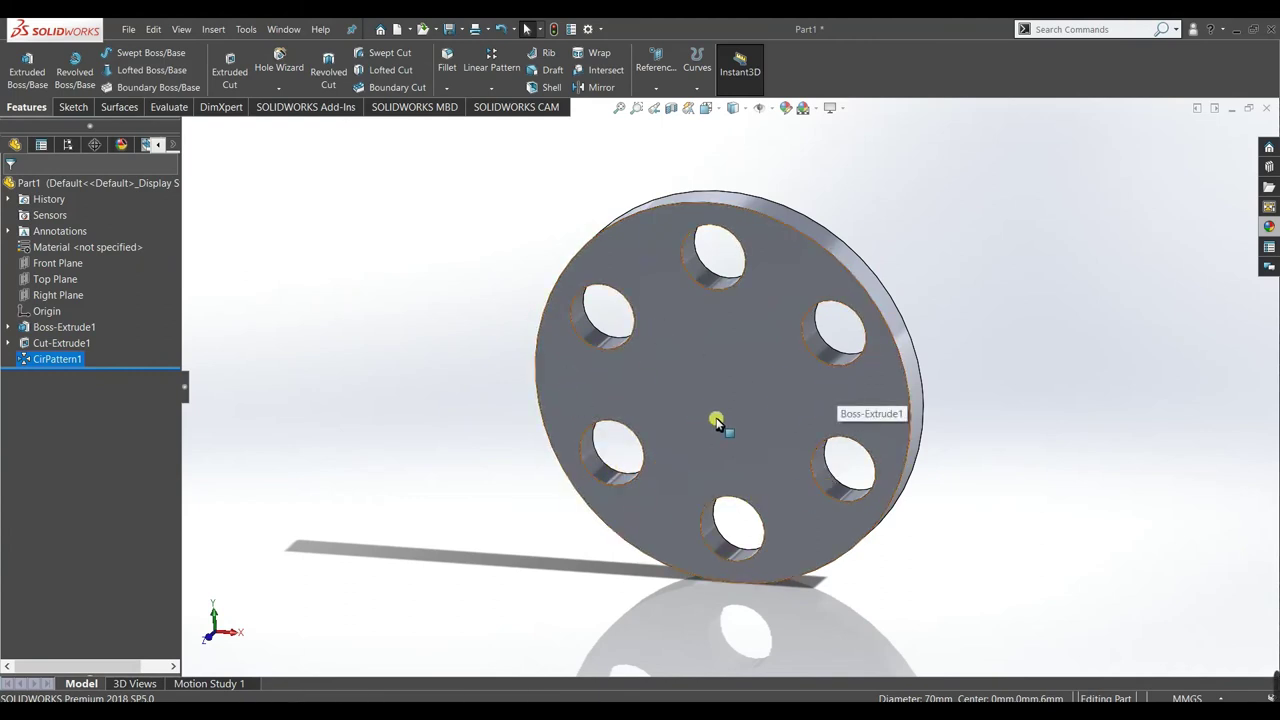
middle_click_drag(512, 354, 634, 586)
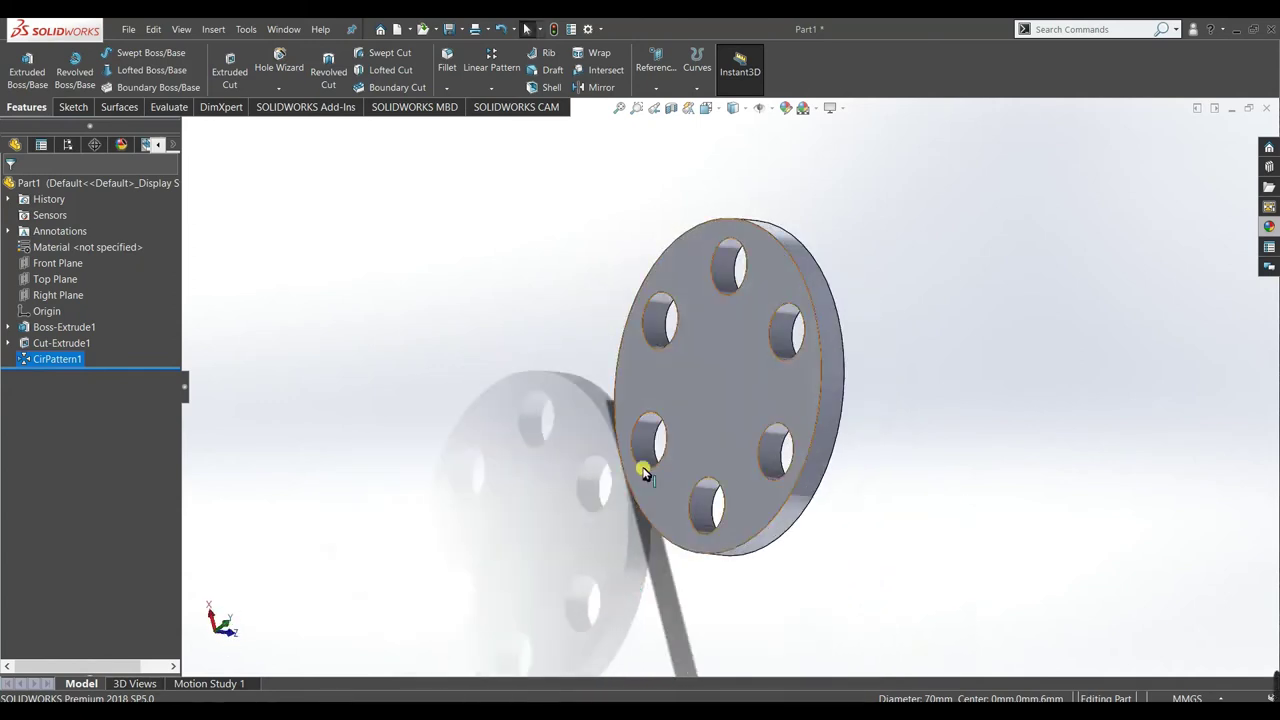
left_click(706, 392)
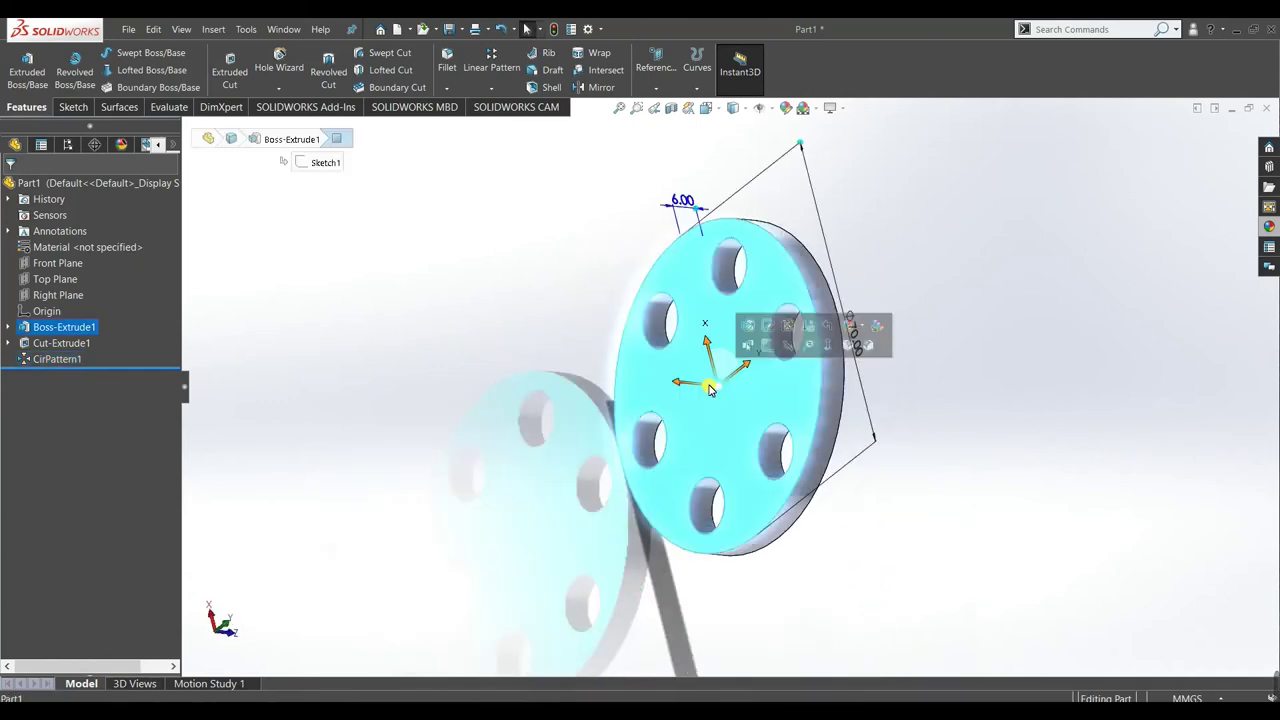
left_click(775, 340)
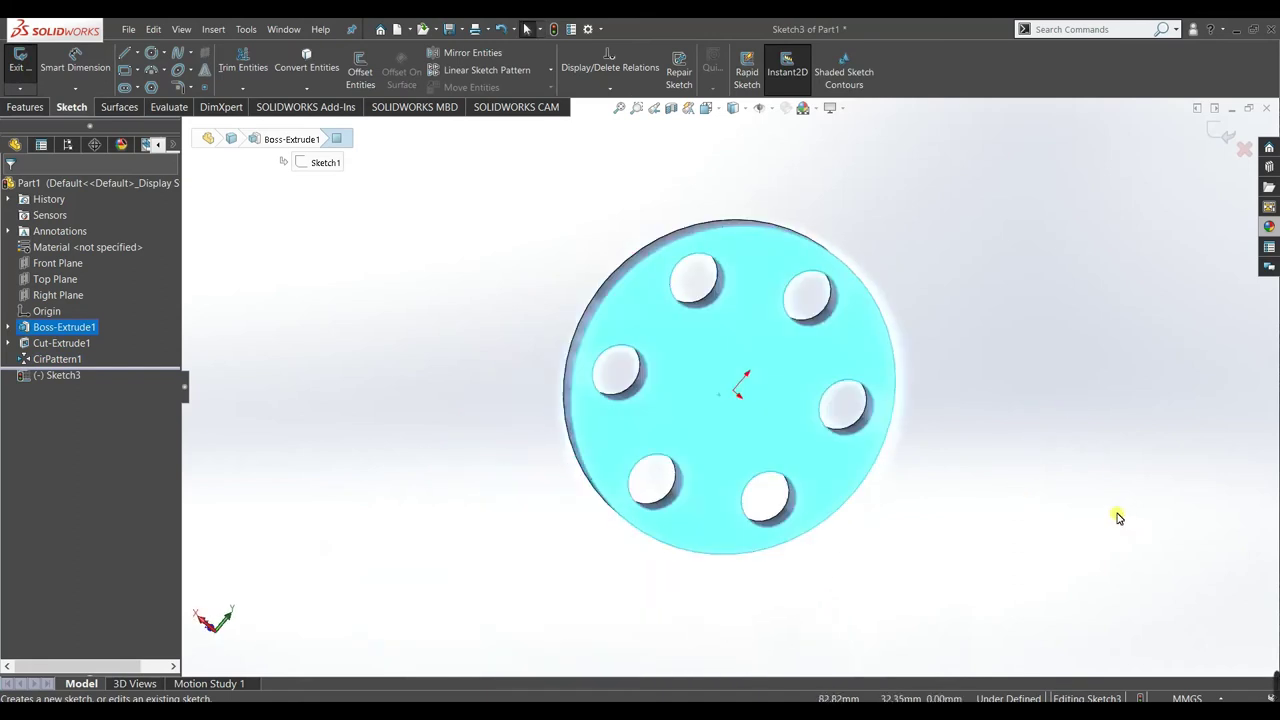
key("space")
left_click(570, 479)
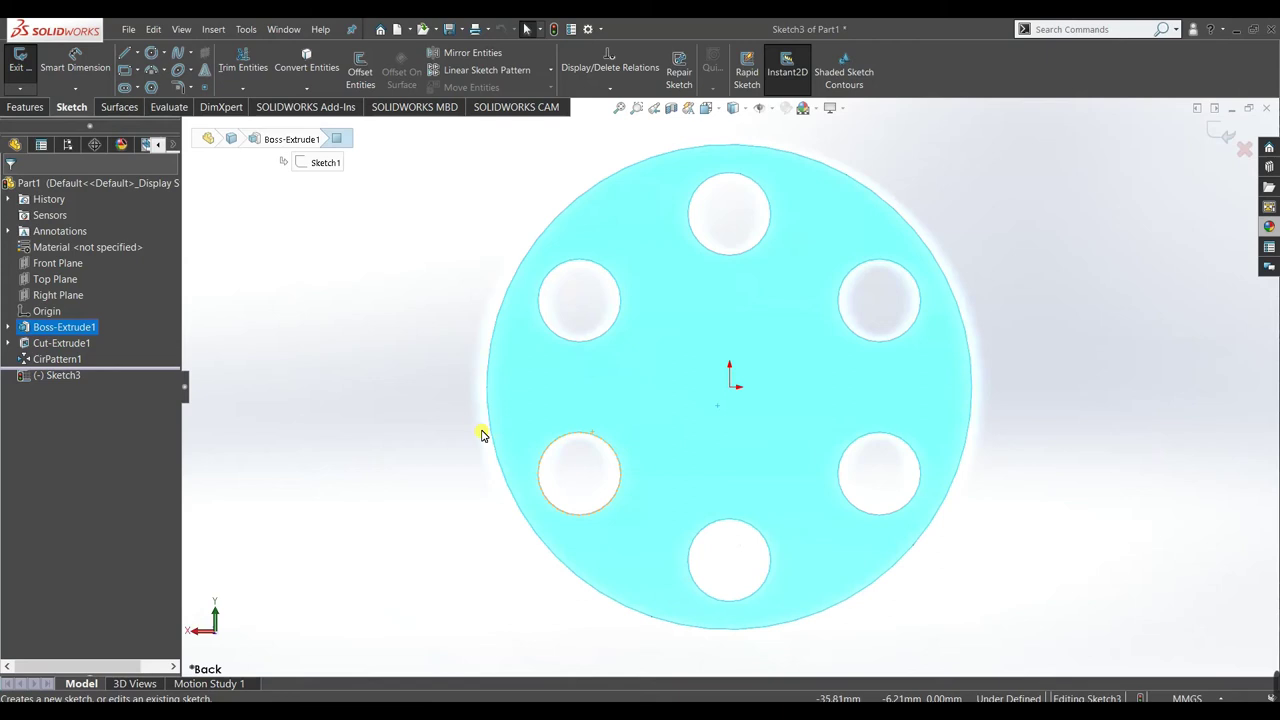
left_click(348, 378)
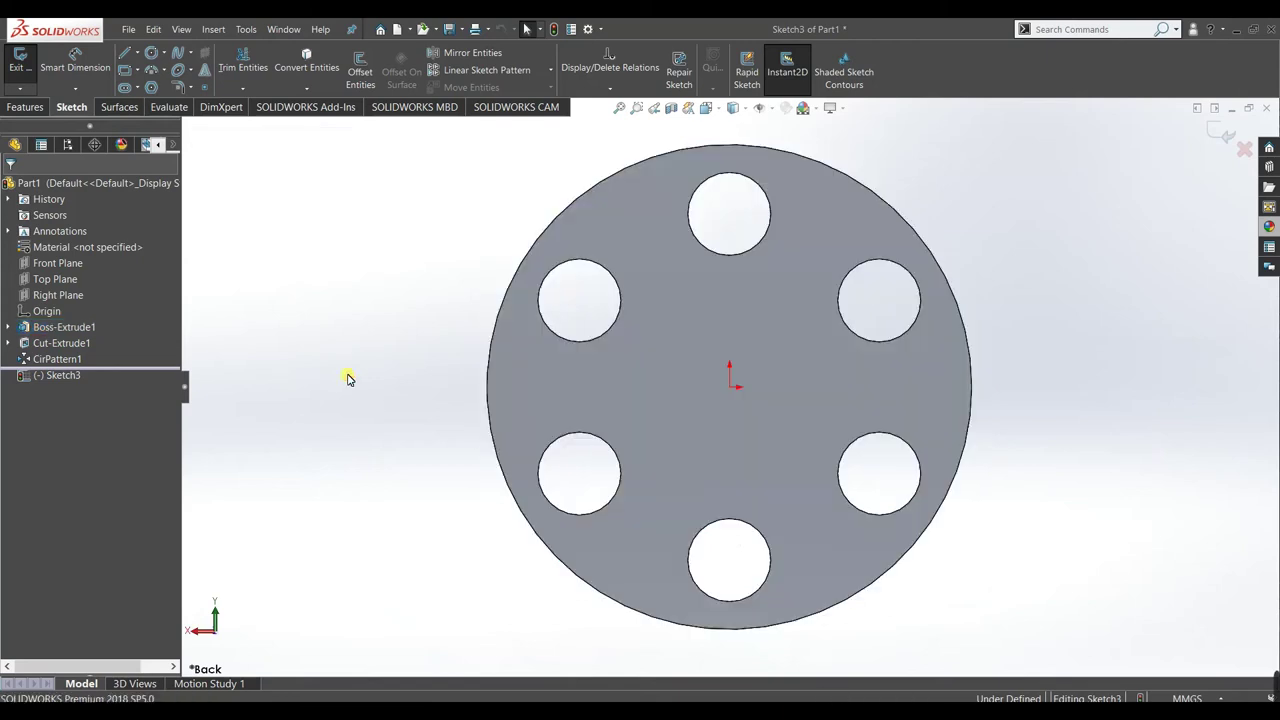
left_click(146, 56)
left_click_drag(731, 390, 744, 402)
left_click(11, 188)
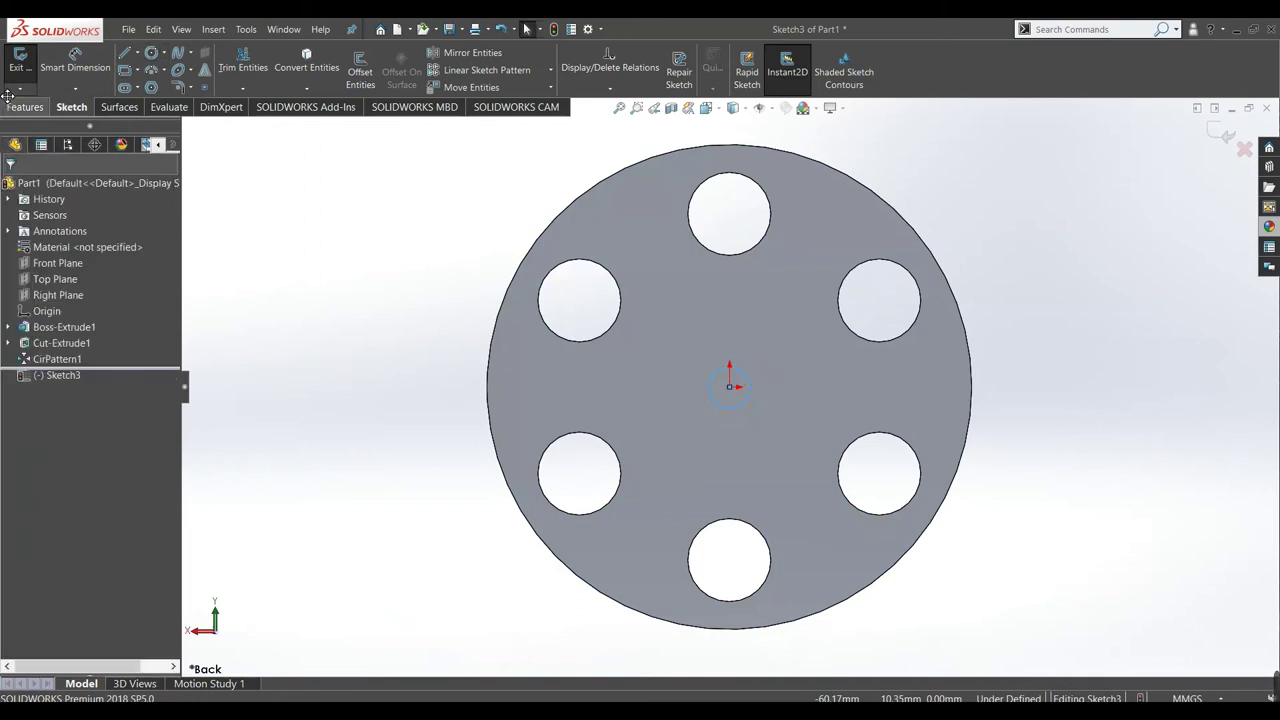
- Set the central circle's diameter to 4 mm with a dimension
left_click(75, 60)
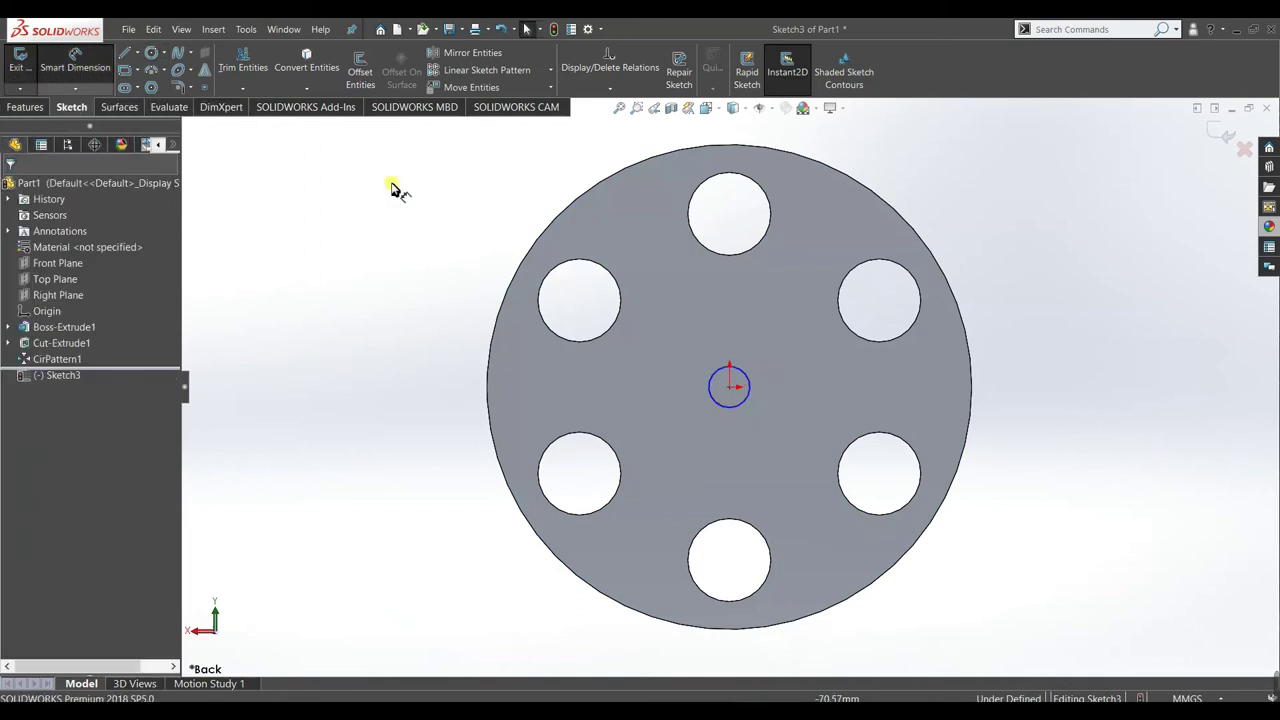
left_click(745, 381)
left_click(764, 374)
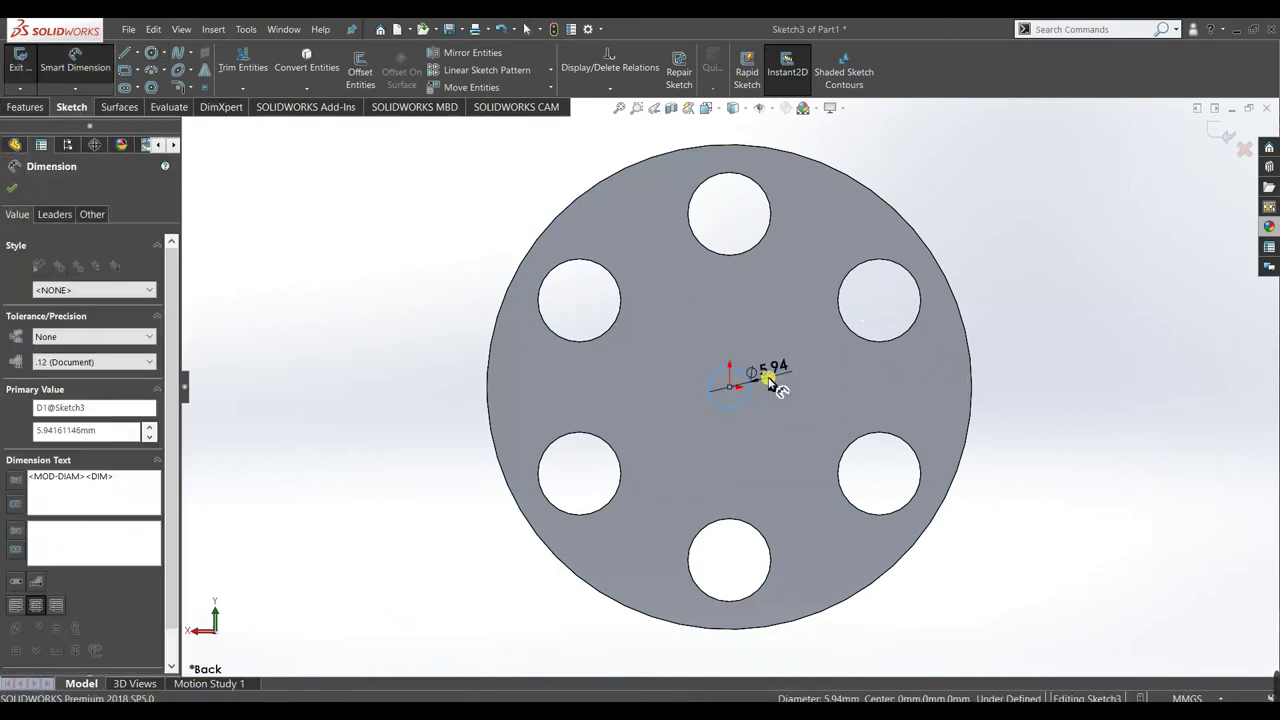
type("4")
left_click(707, 357)
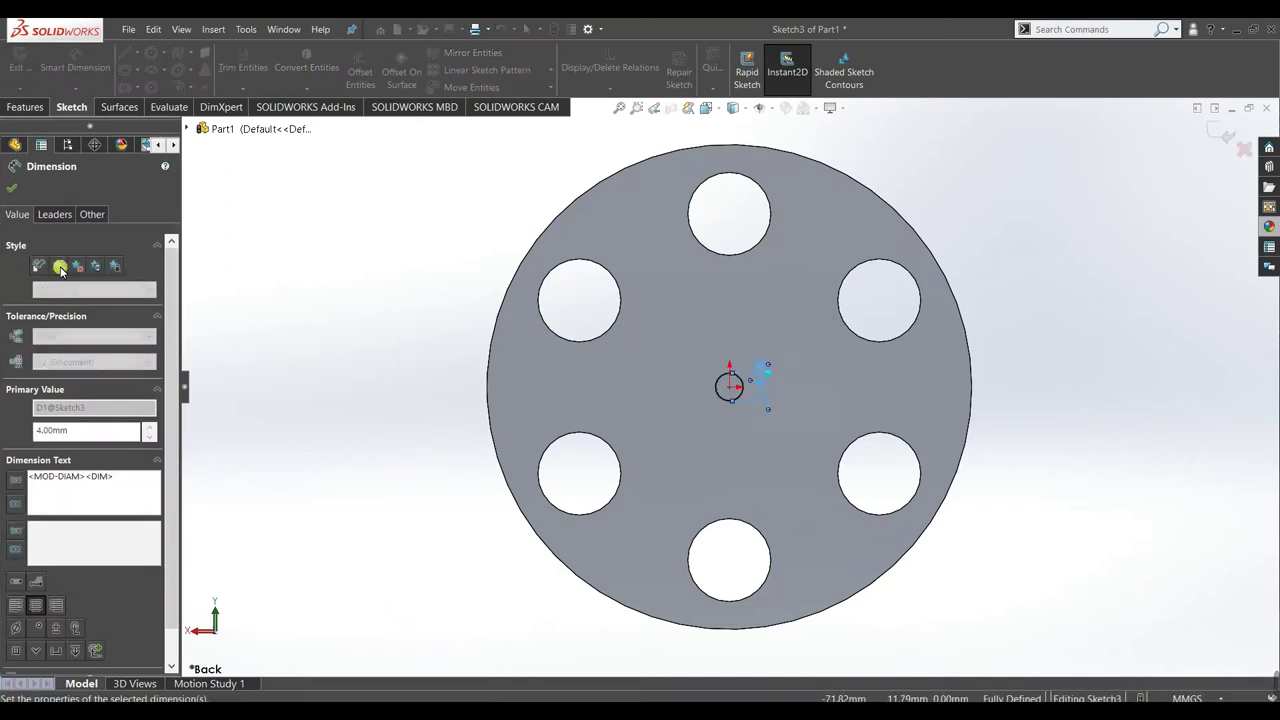
left_click(18, 187)
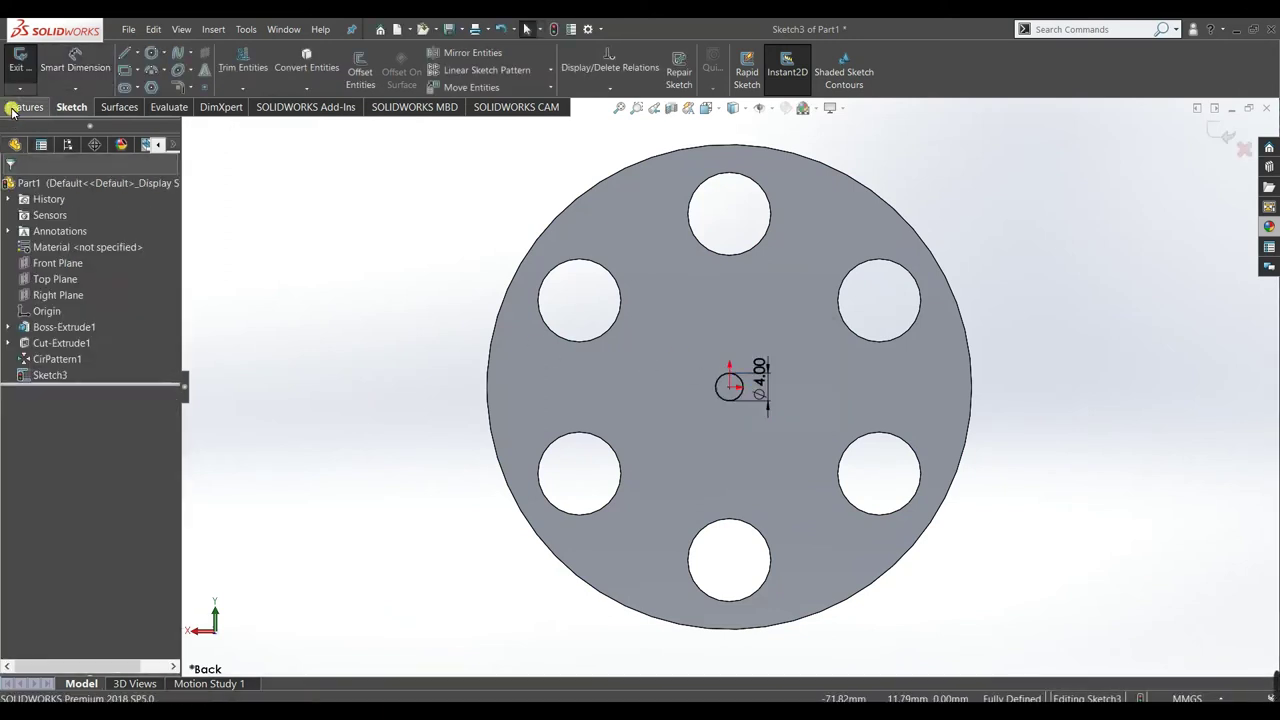
- Extrude the 4 mm circle as a blind boss 4 mm deep, merged with the disc, to form a central pin
left_click(26, 107)
left_click(16, 92)
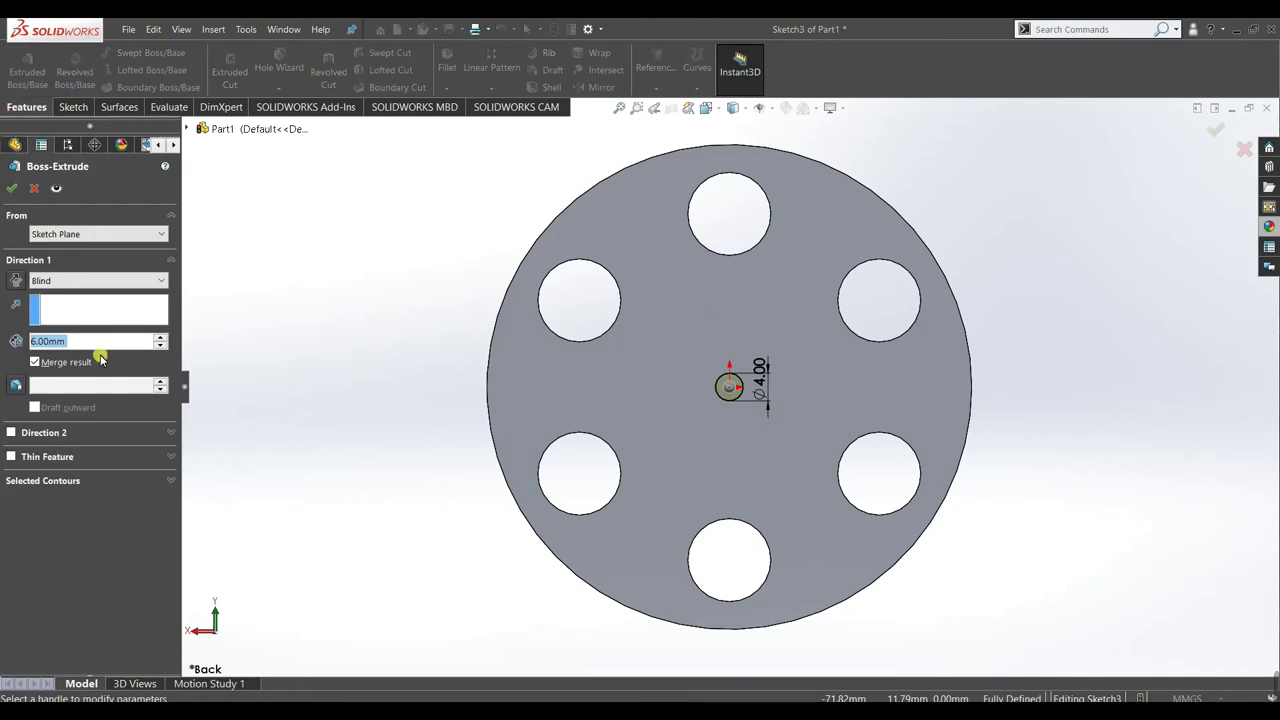
type("4")
key("Return")
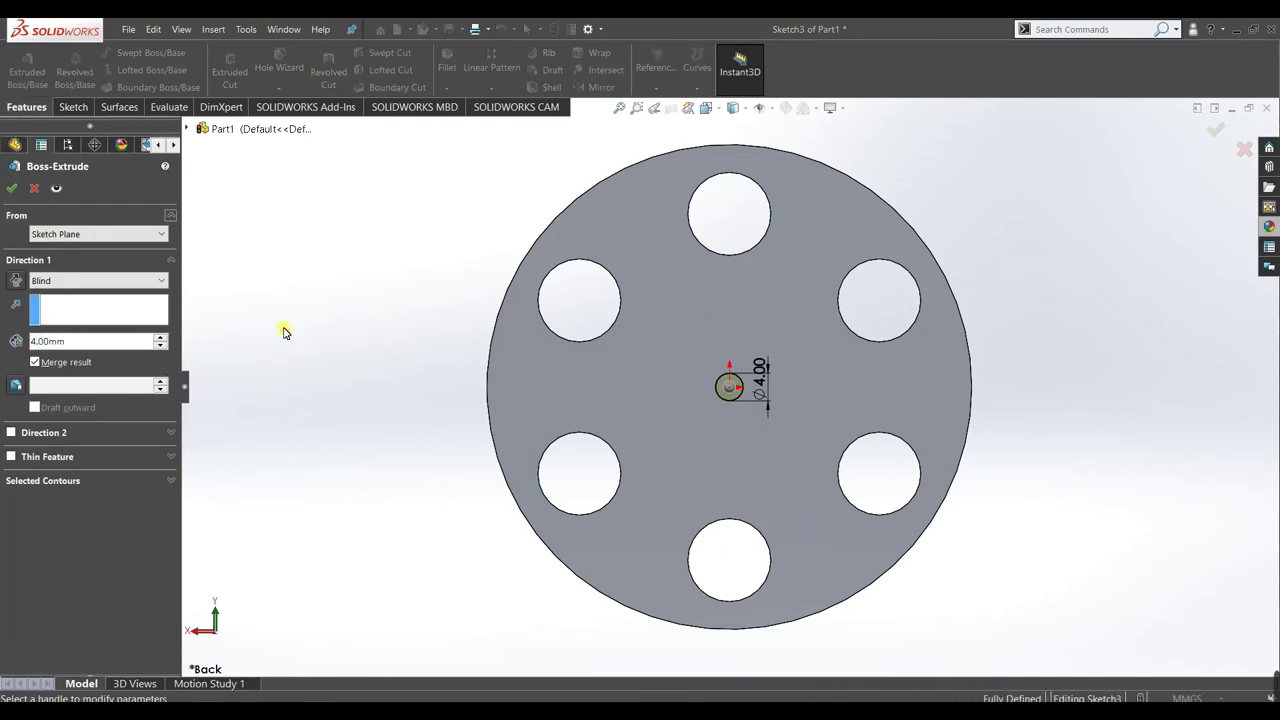
left_click(8, 188)
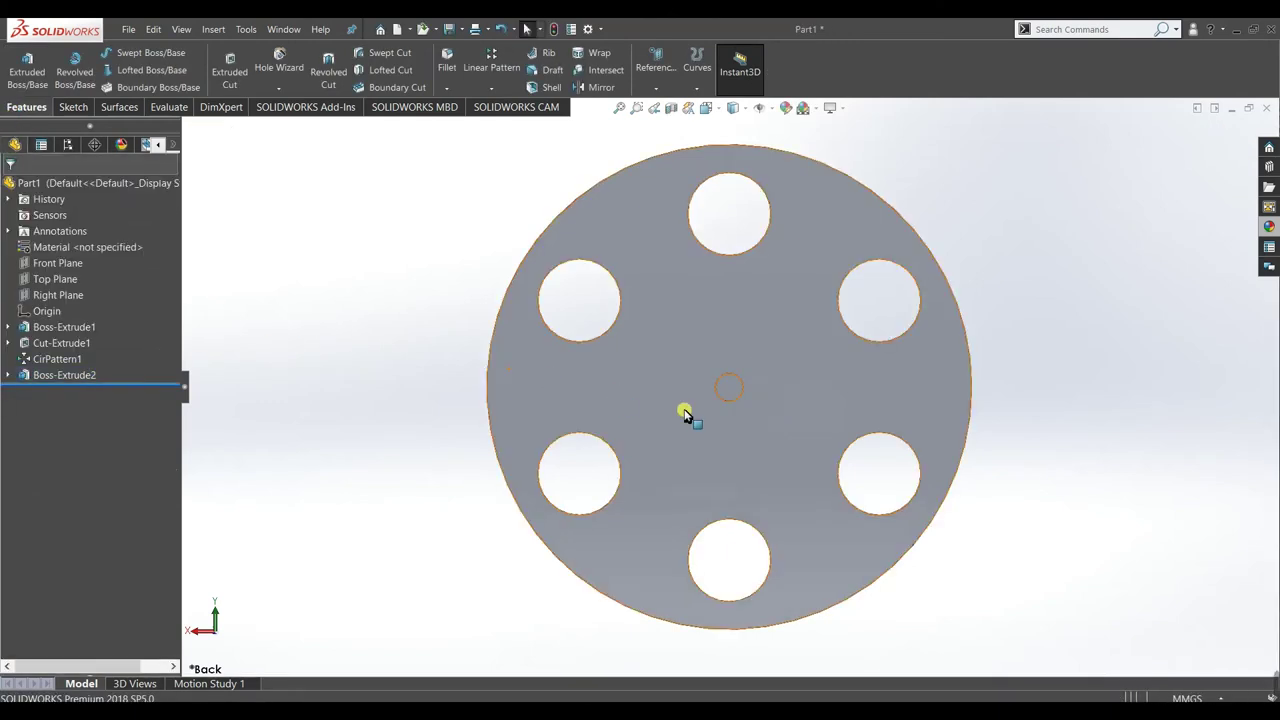
- Sketch a circle about 7.9 mm in diameter on the central pin's end face, centred on the origin
left_click(725, 395)
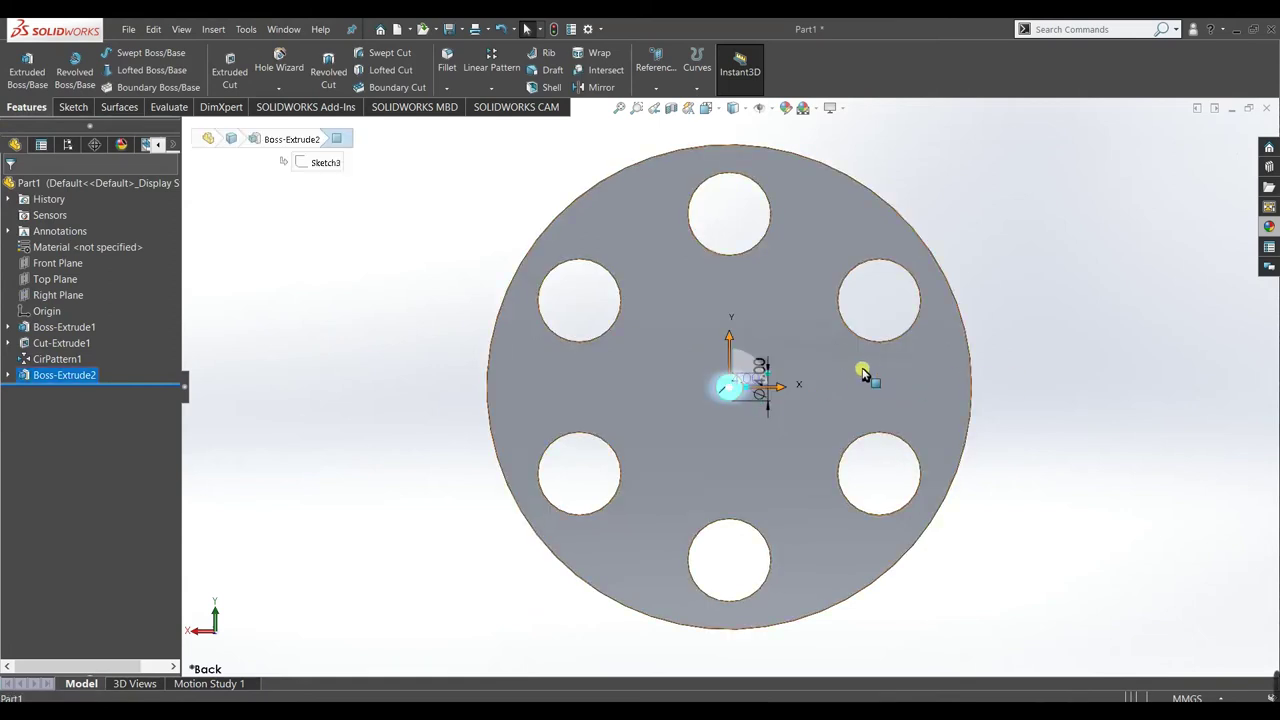
key("ctrl+7")
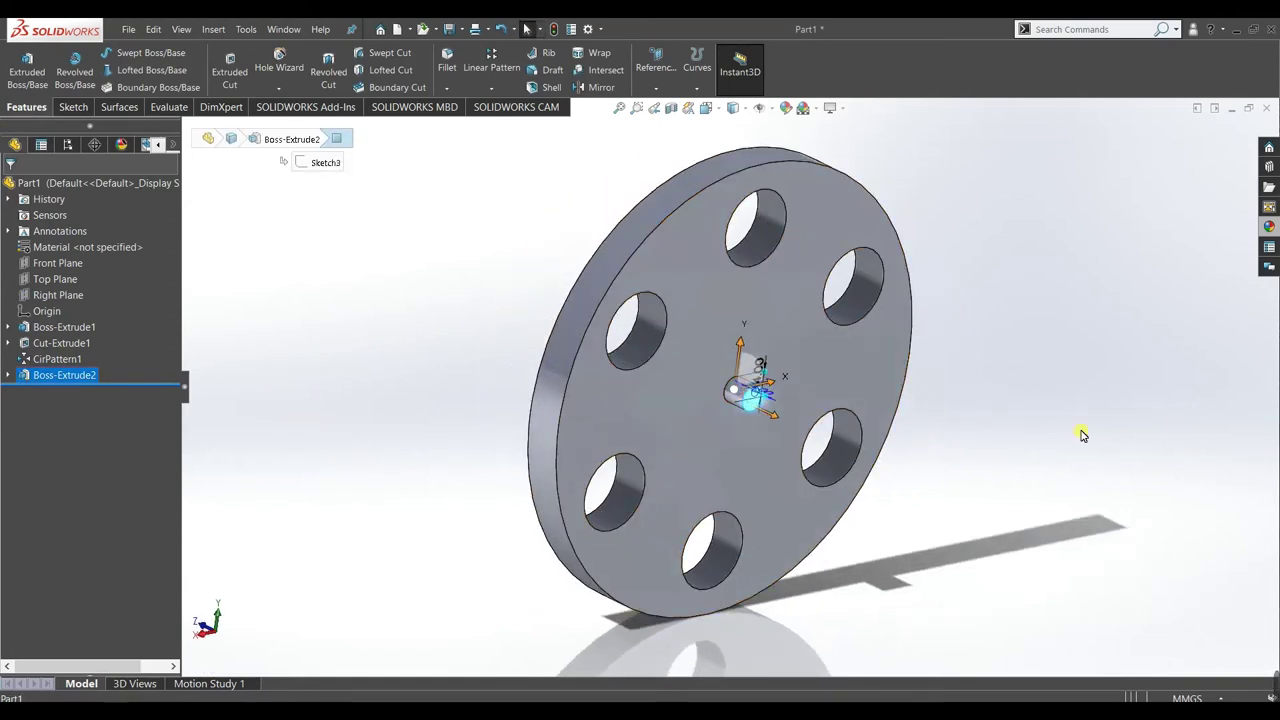
left_click(1083, 434)
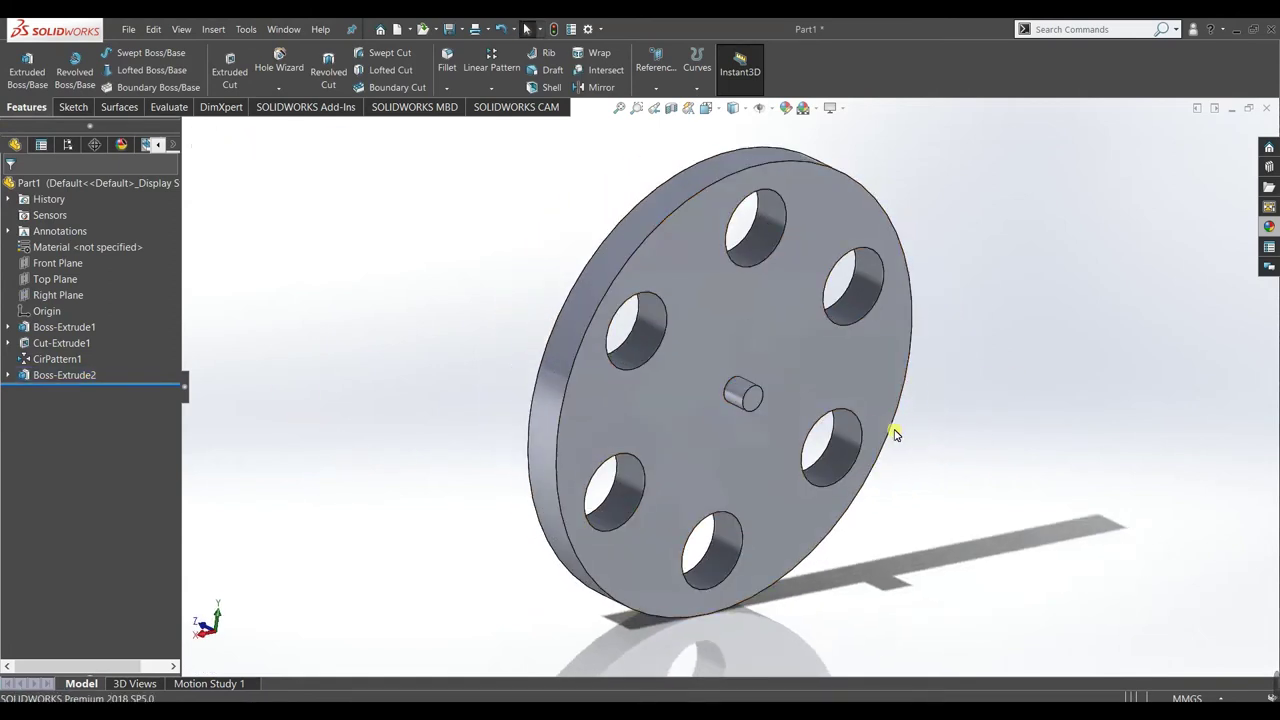
left_click(757, 402)
left_click(817, 362)
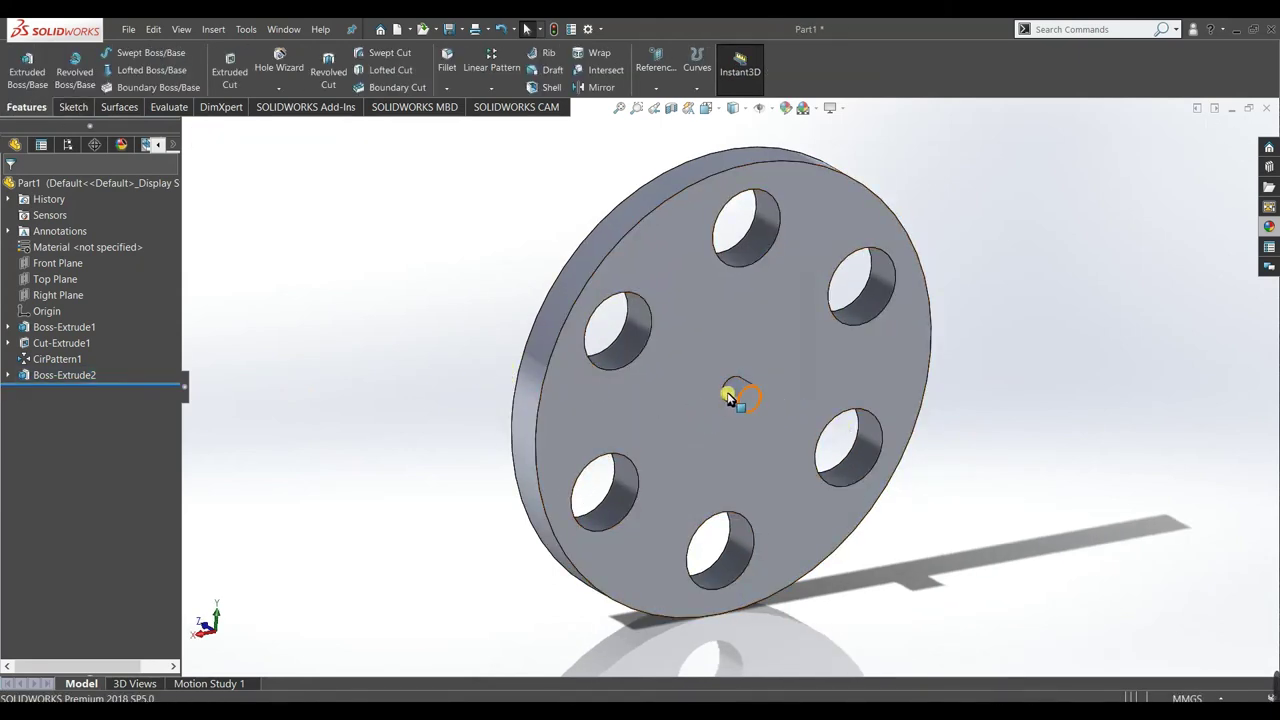
left_click(741, 396)
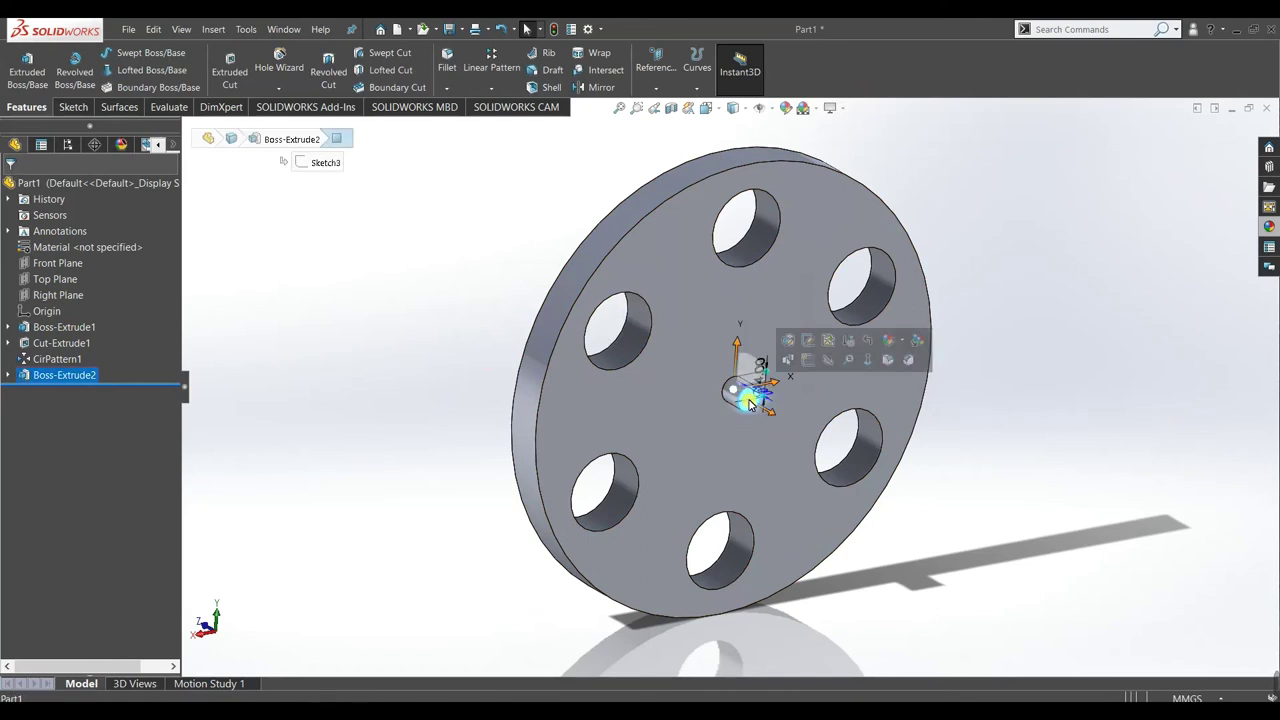
left_click(812, 360)
left_click(354, 289)
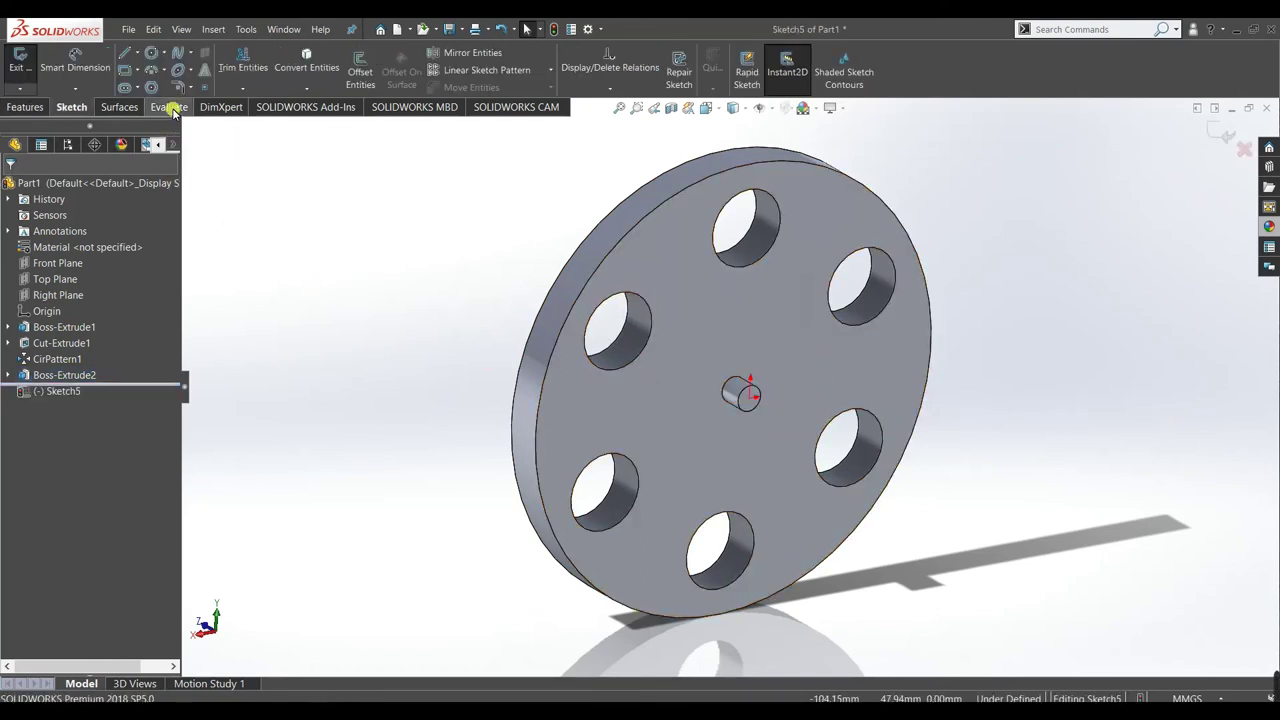
left_click(152, 55)
middle_click_drag(943, 604, 757, 434)
left_click(719, 390)
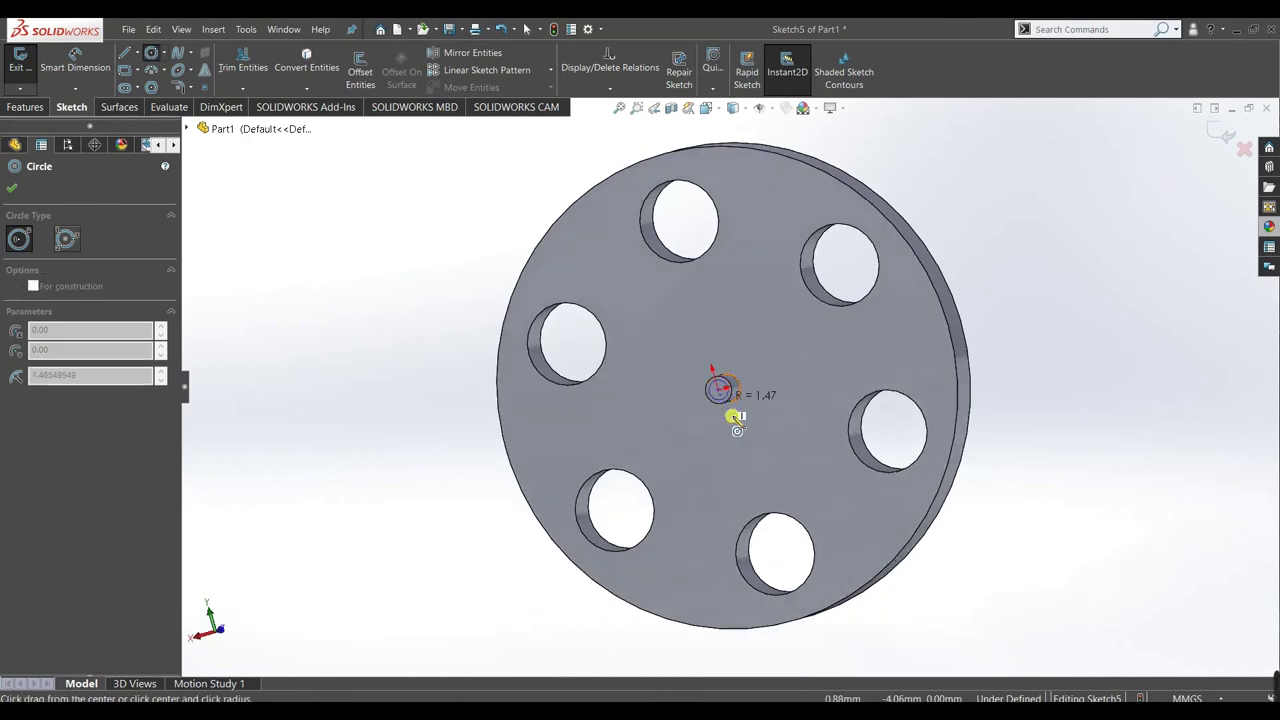
left_click(731, 416)
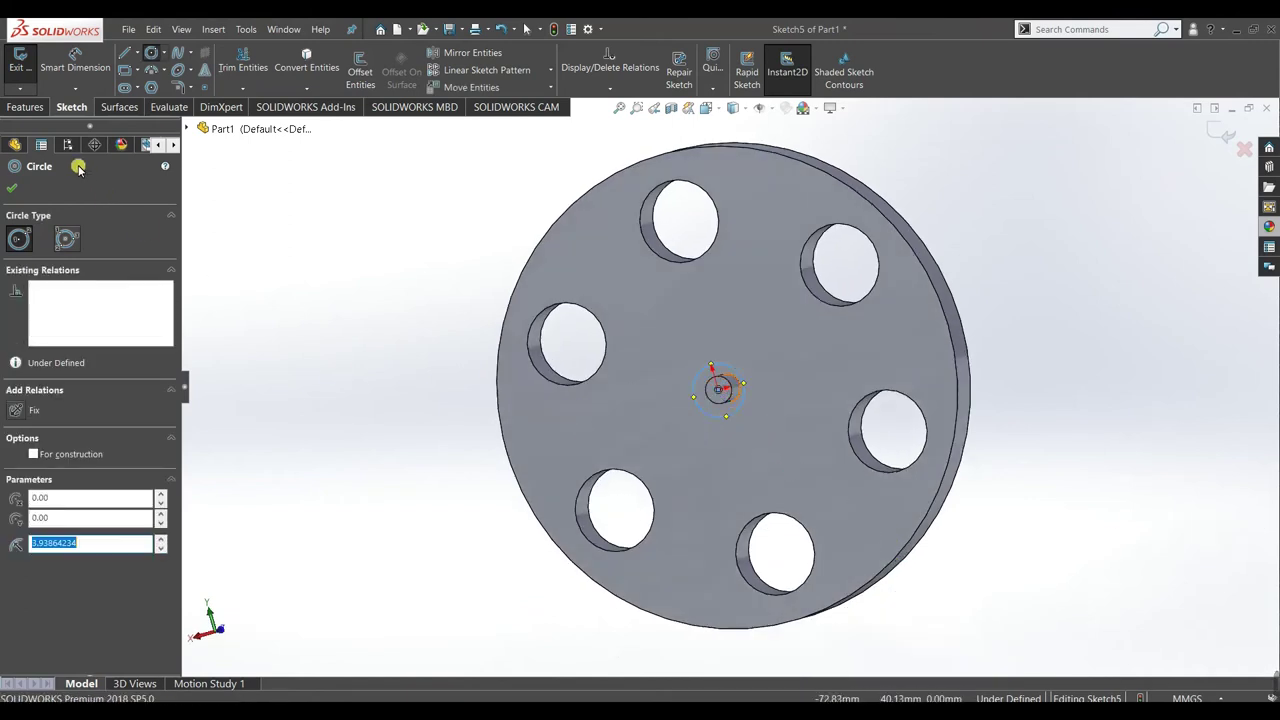
left_click(12, 183)
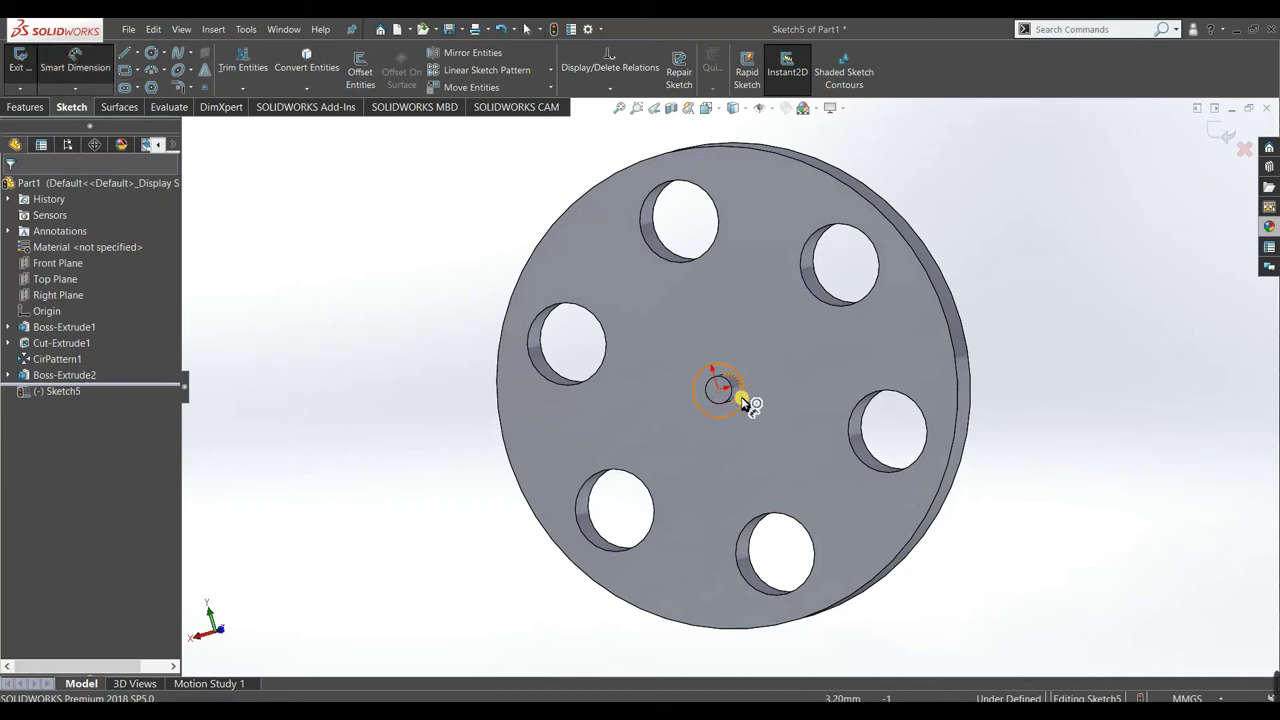
- Dimension the diameter of the circle on the pin's end face as 5 mm
left_click(746, 402)
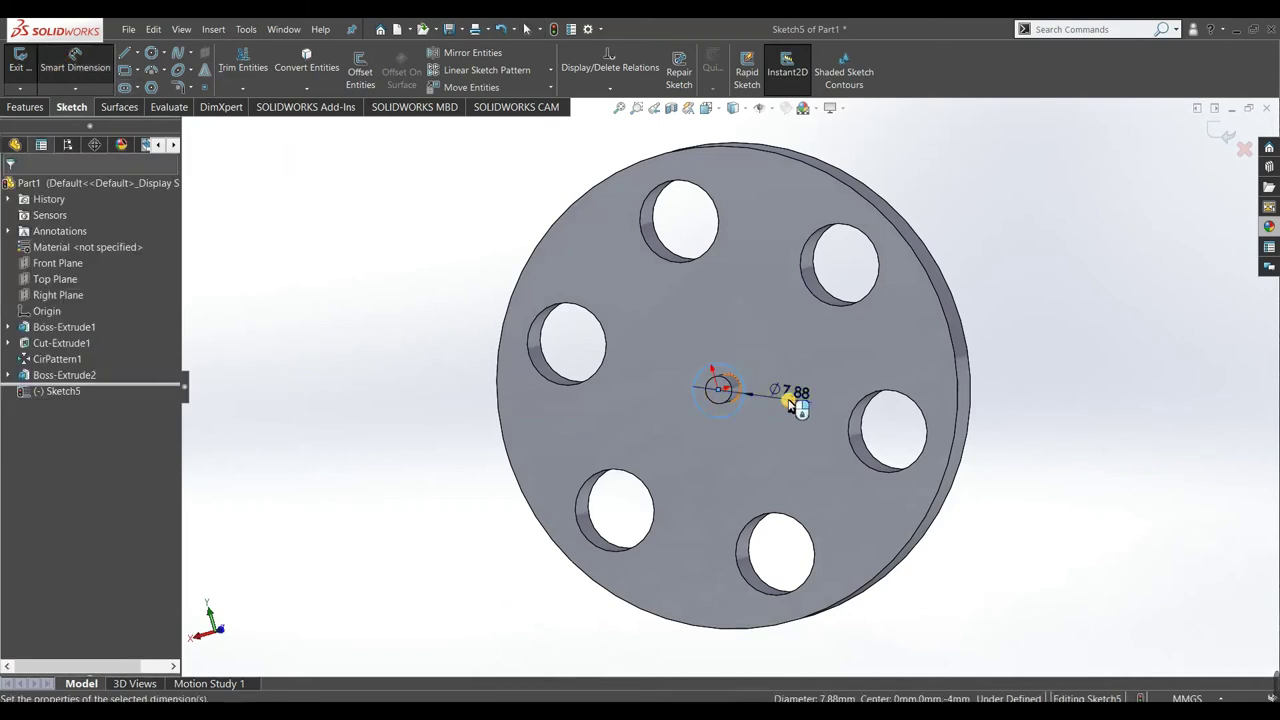
left_click(795, 404)
type("5")
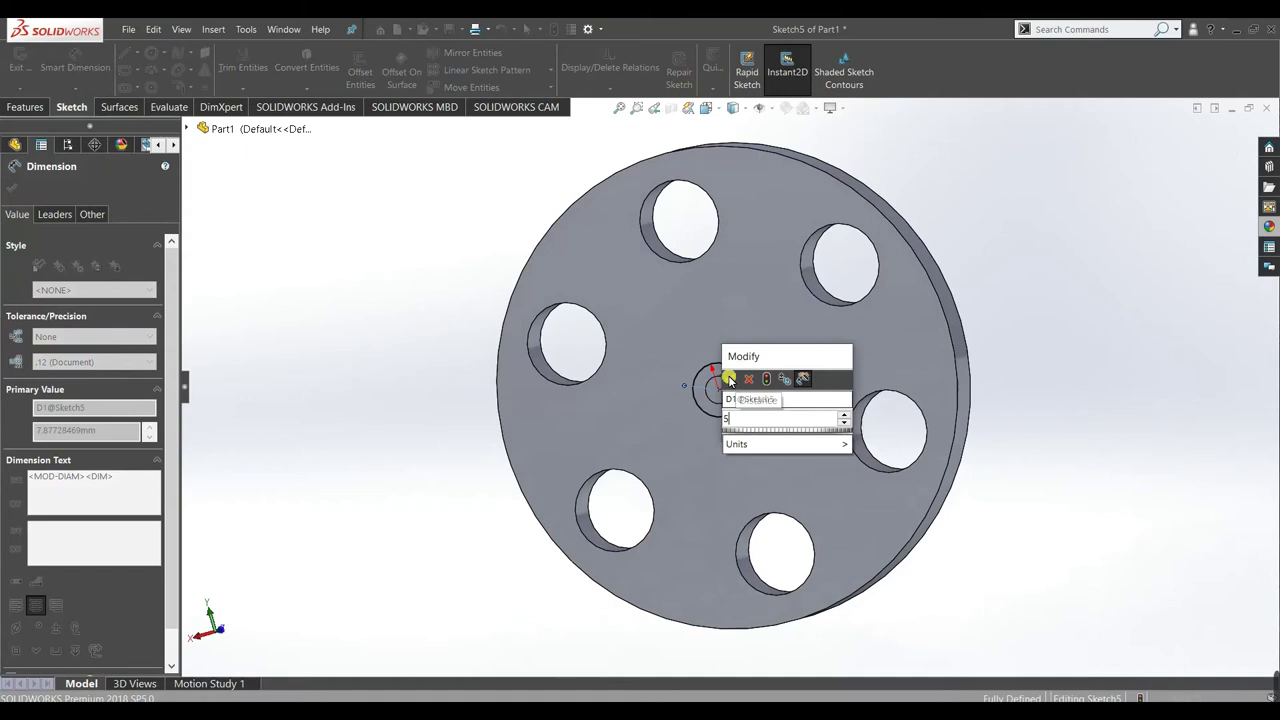
key("Return")
- Set the diameter of the circle on the central pin's end face to 5.5 mm
middle_click_drag(517, 414, 580, 494)
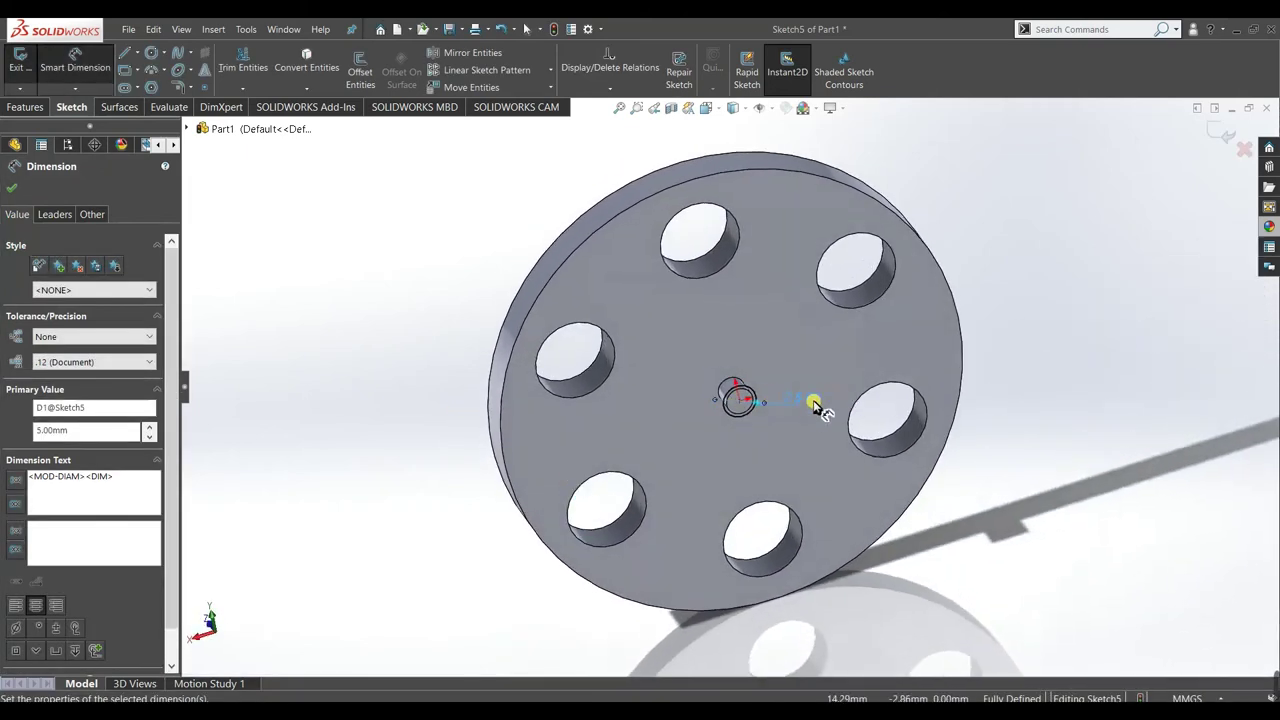
double_click(808, 407)
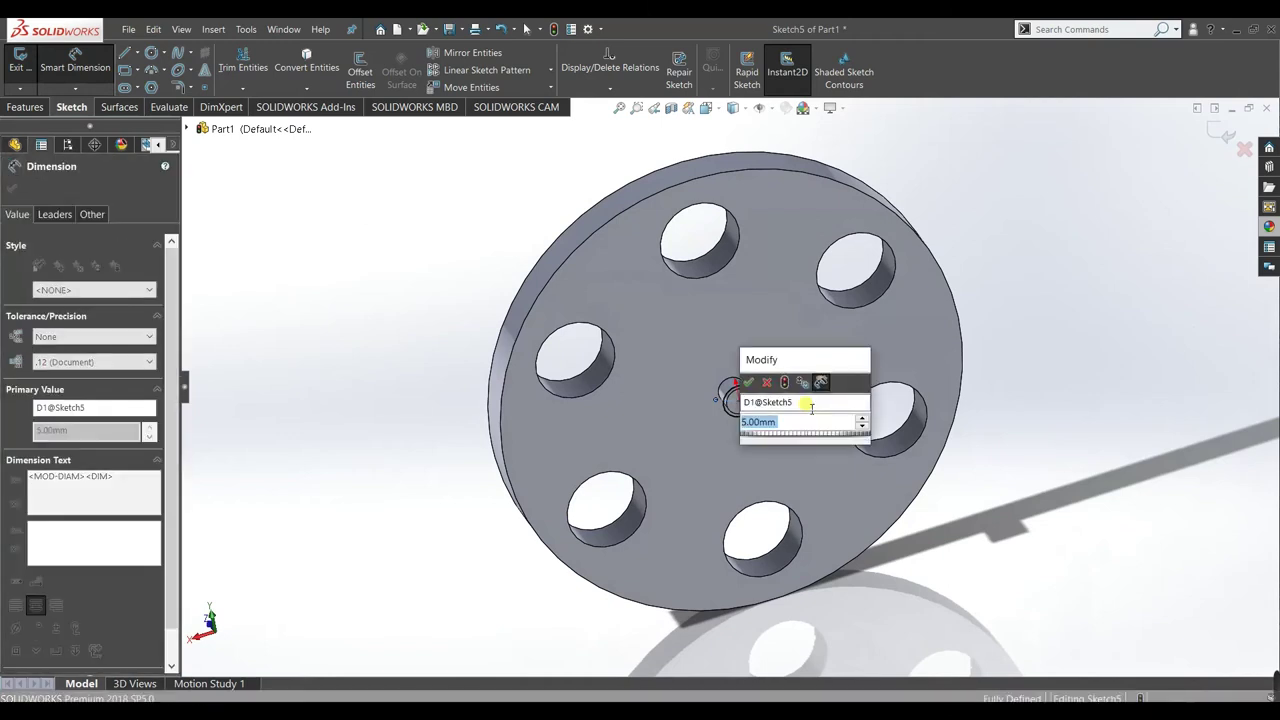
type("5.5")
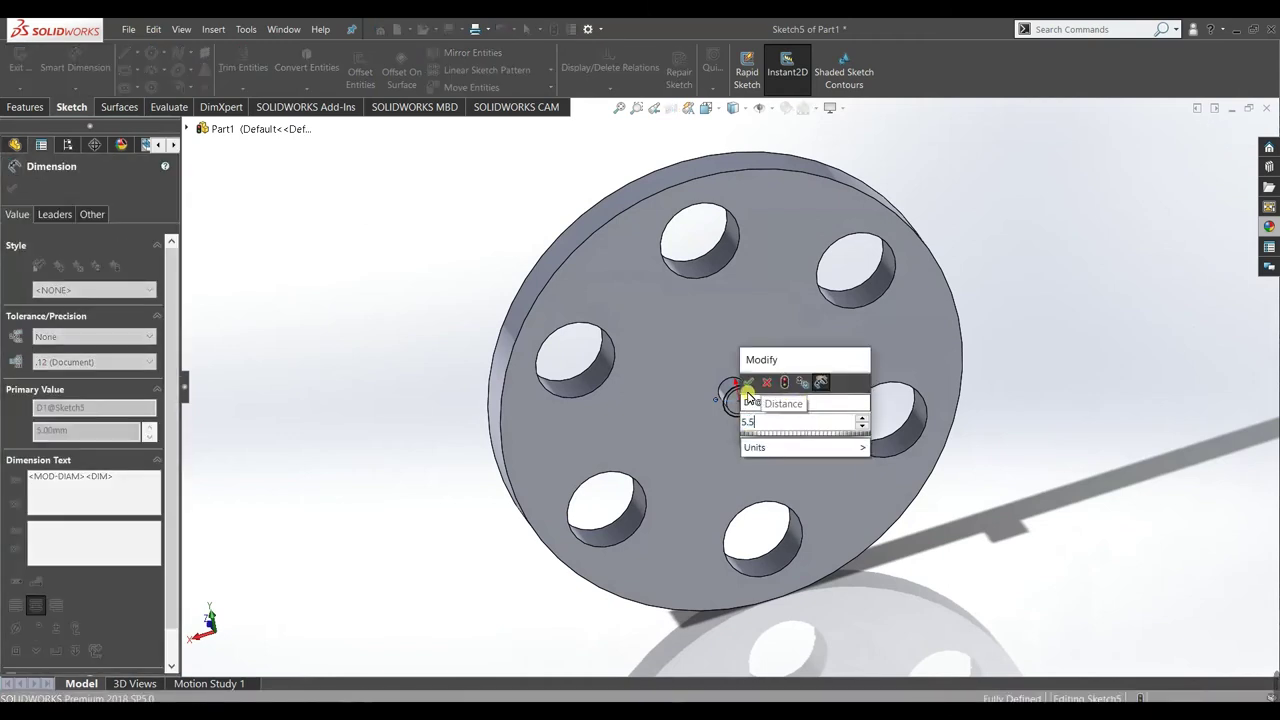
key("Return")
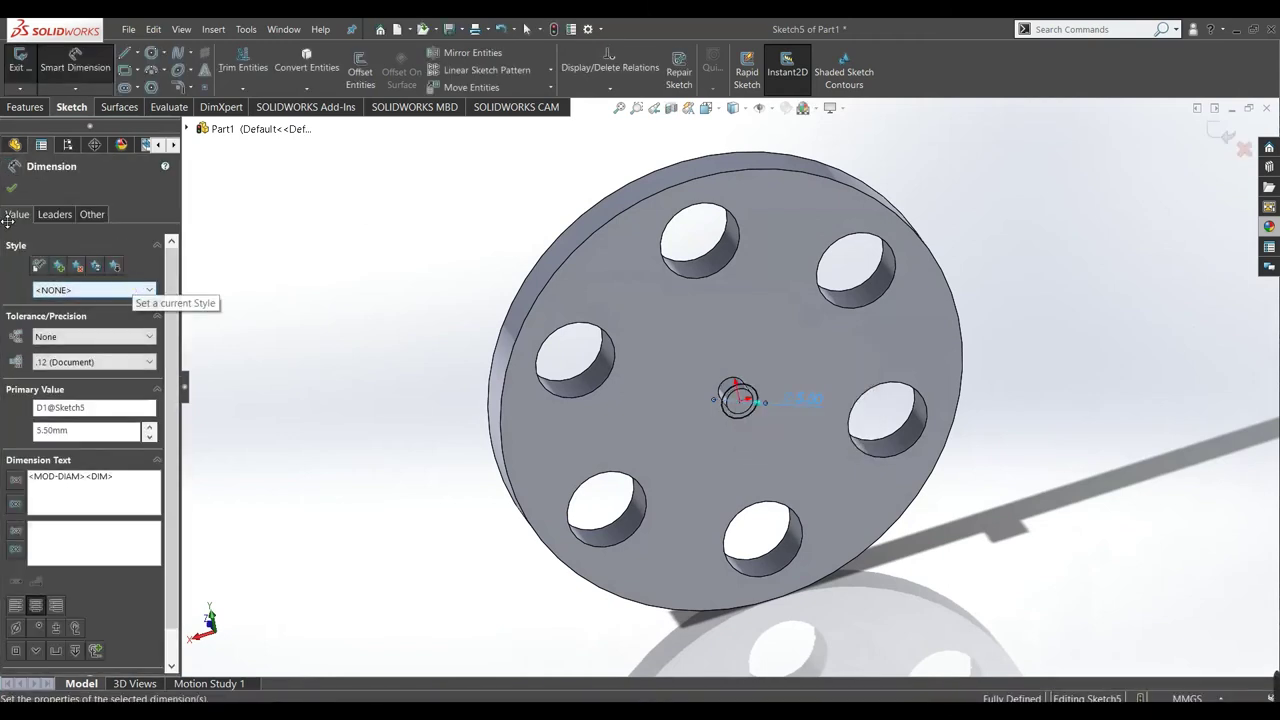
left_click(11, 188)
- Extrude the 5.5 mm circle as a blind boss 1 mm deep, merged, to form the central pin's head
left_click(24, 107)
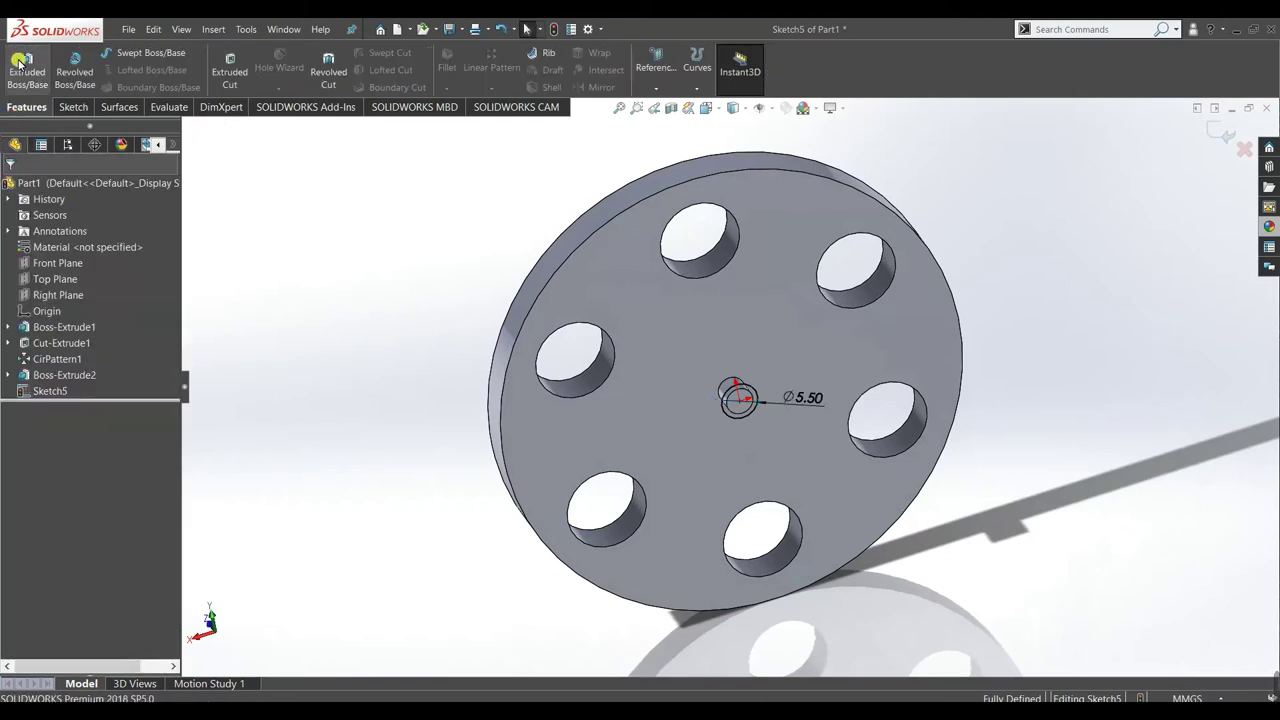
left_click(28, 71)
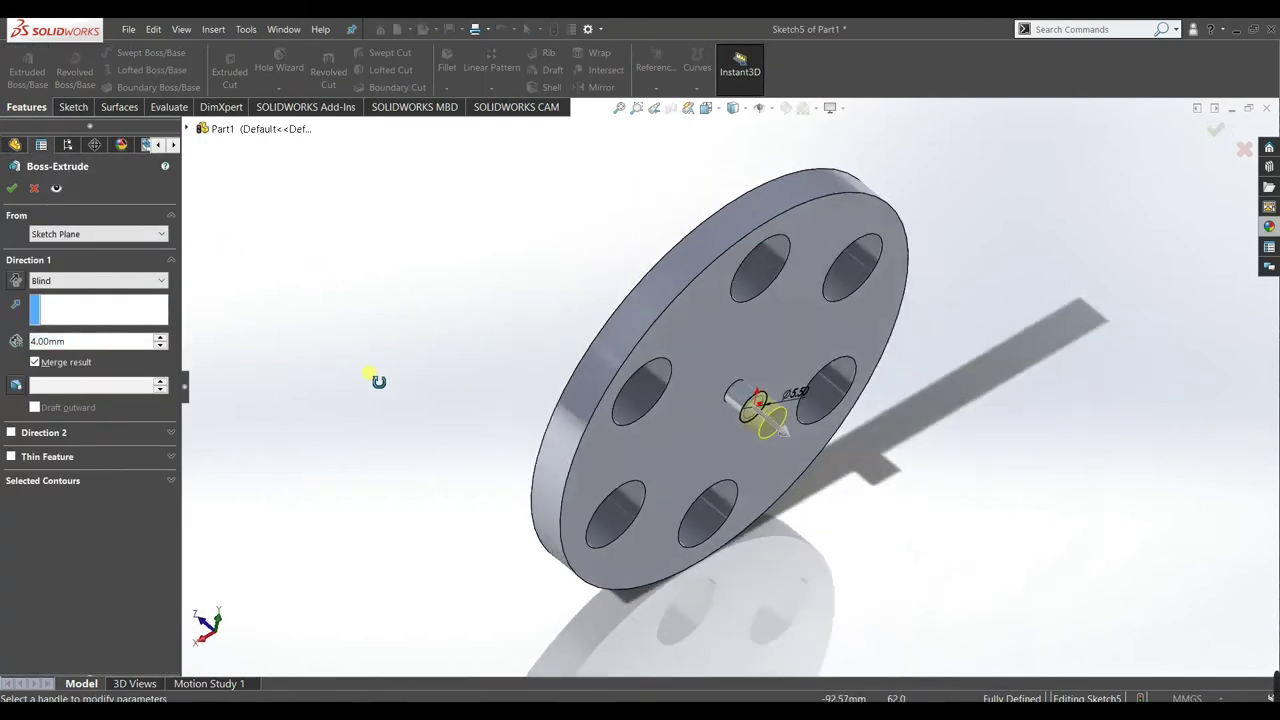
left_click(61, 341)
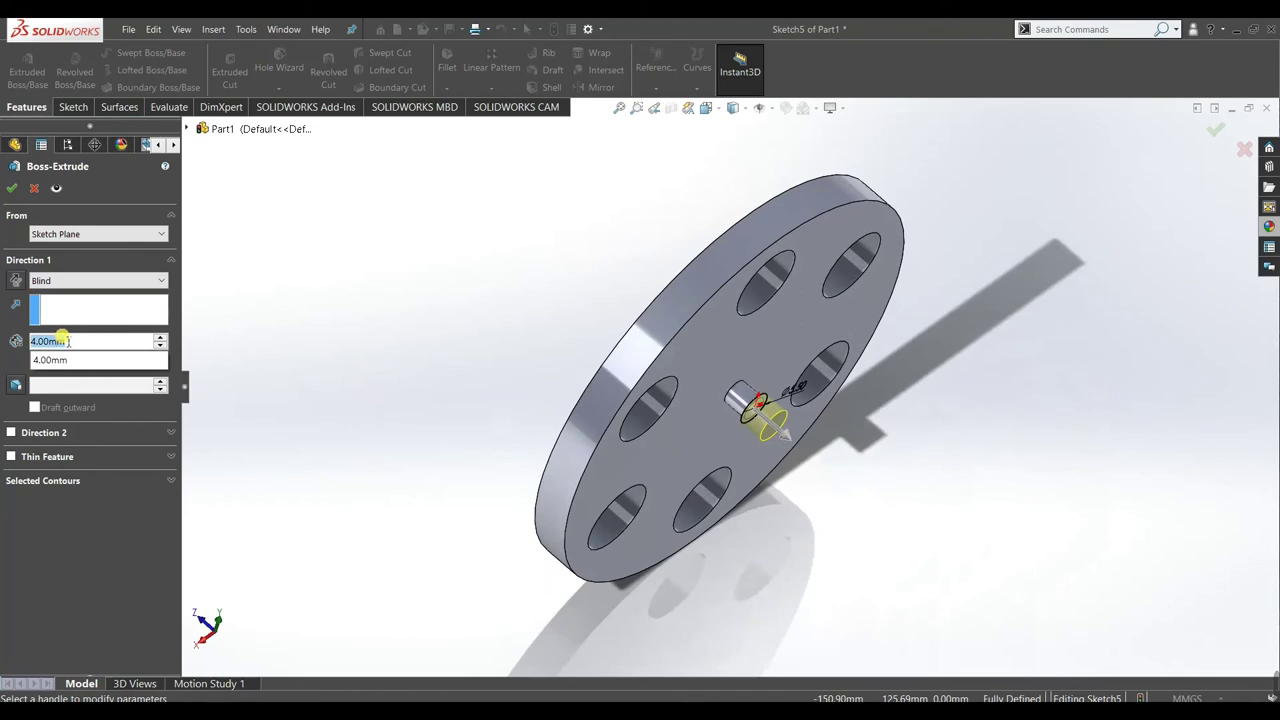
type("1")
left_click(285, 323)
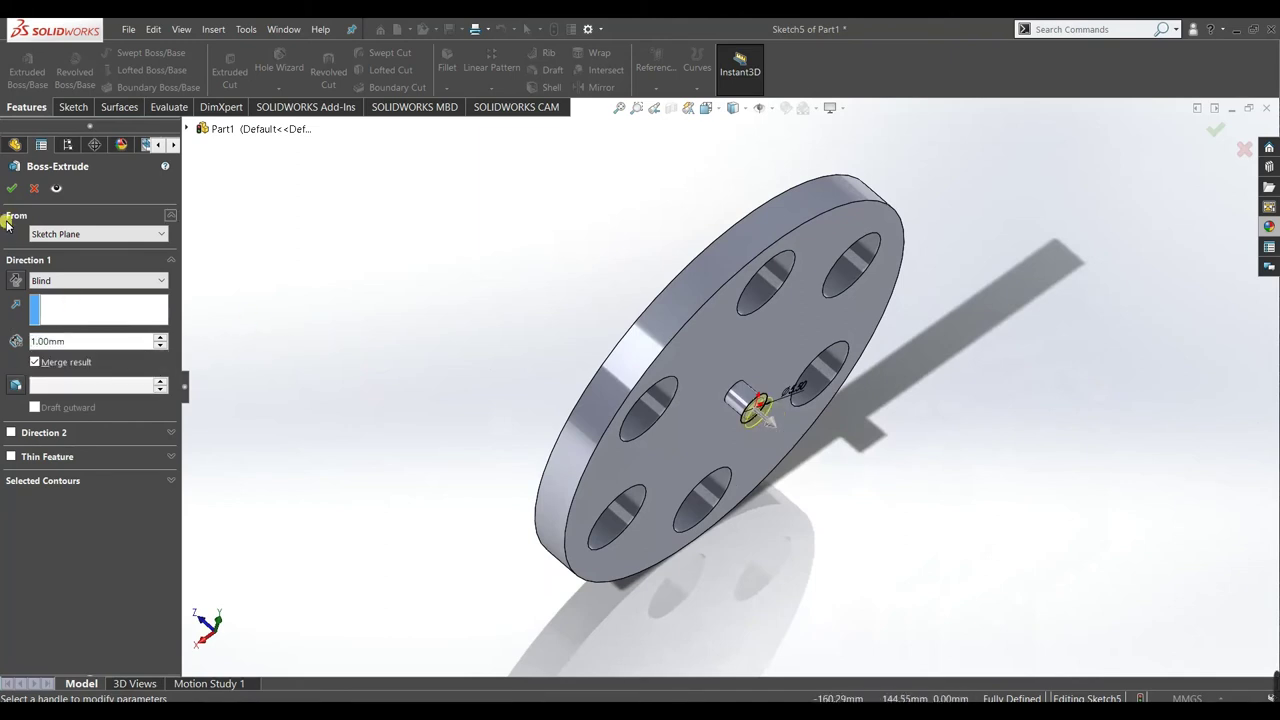
right_click(452, 258)
- Sketch a circle about 4.4 mm in diameter on the disc's front face, about 22 mm from the origin and horizontally level with it
middle_click_drag(470, 362, 686, 563)
key("space")
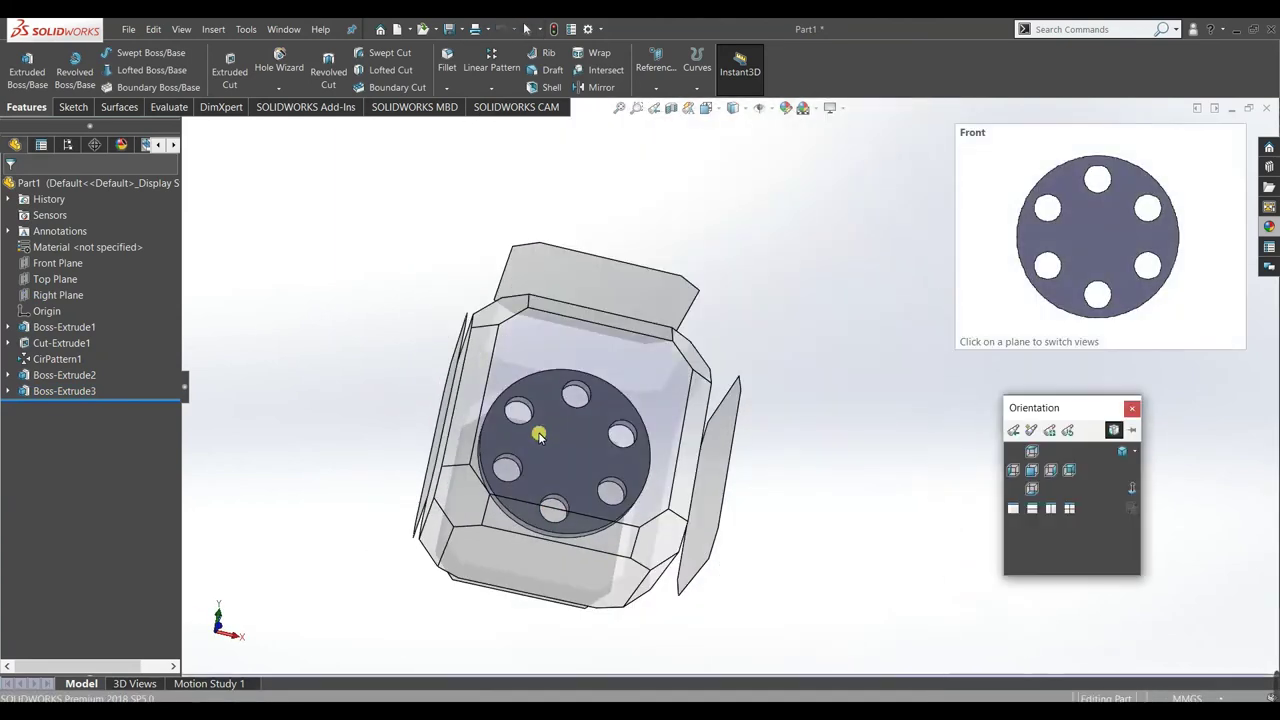
left_click(539, 436)
left_click(777, 332)
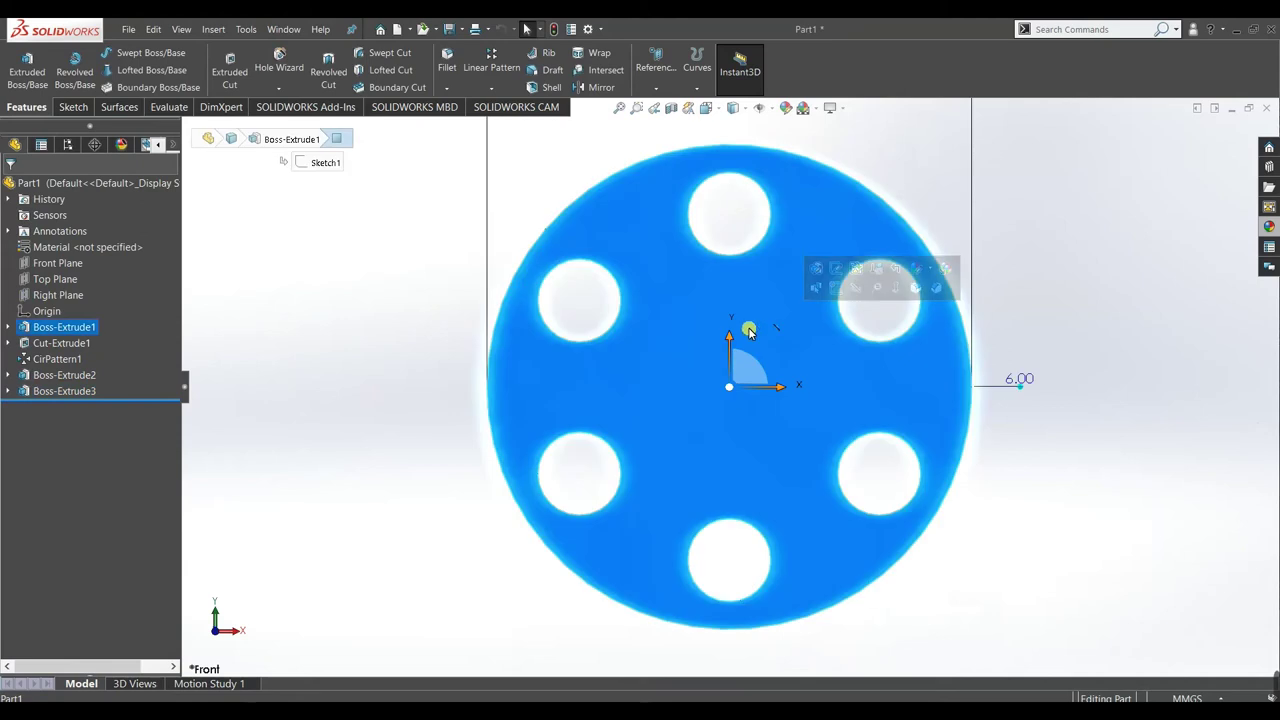
left_click(832, 284)
left_click(373, 304)
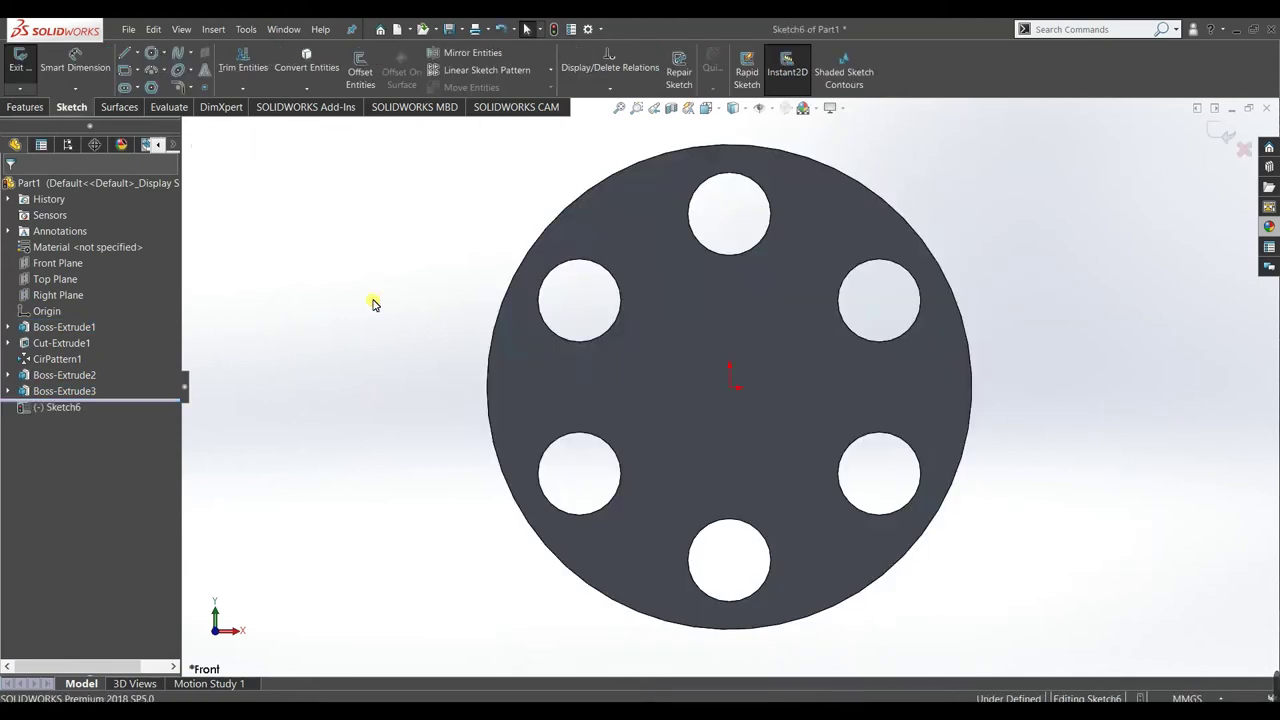
left_click(151, 52)
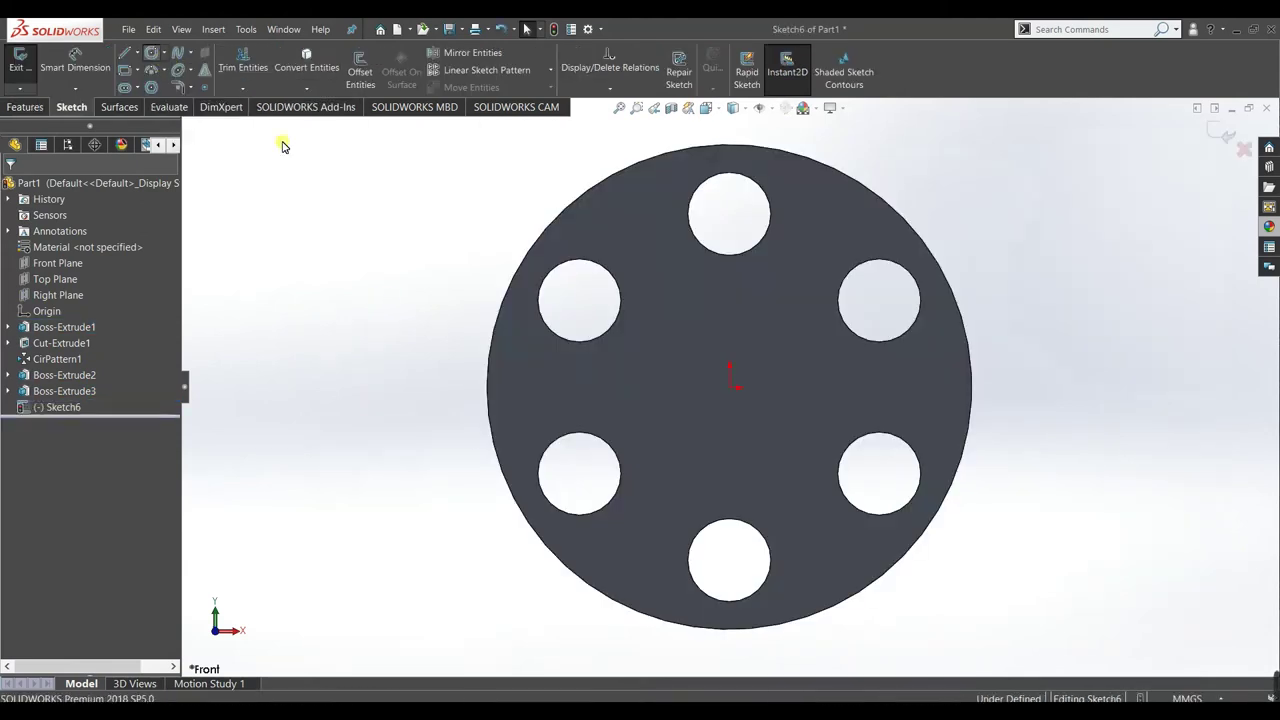
left_click(884, 390)
left_click(897, 396)
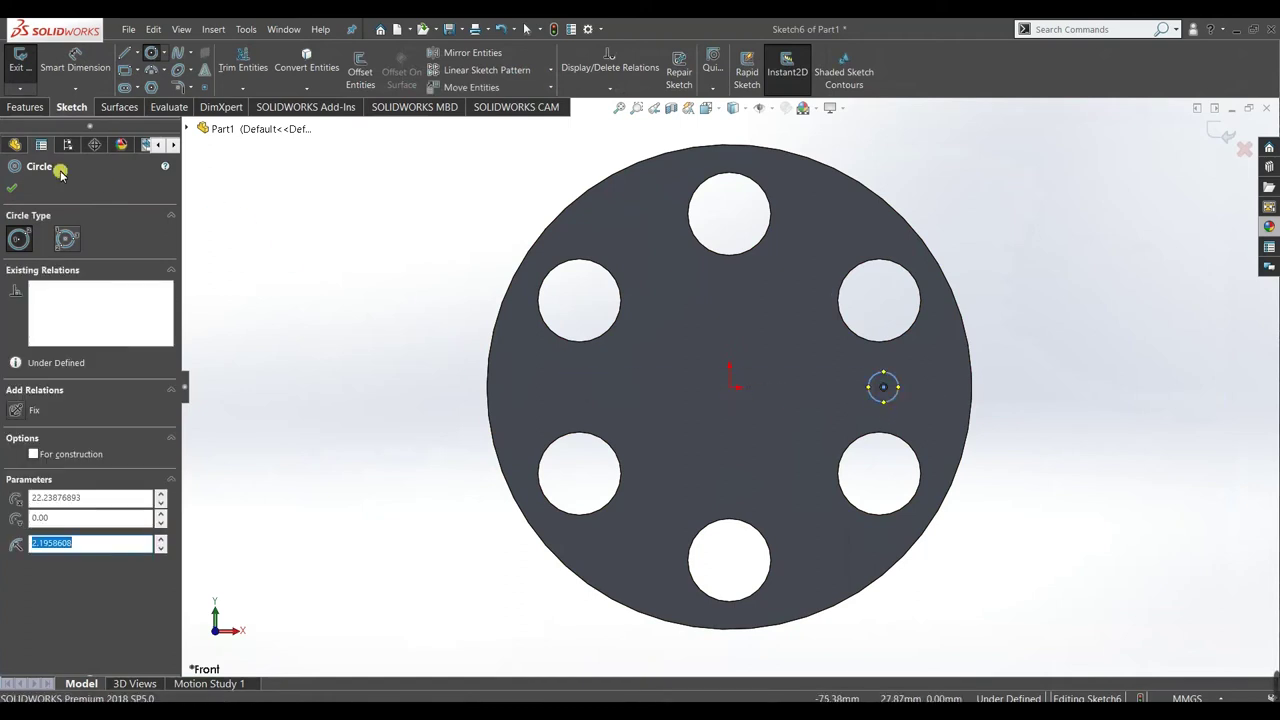
left_click(12, 183)
- Dimension the off-centre circle's diameter as 6 mm
left_click(75, 60)
left_click(931, 398)
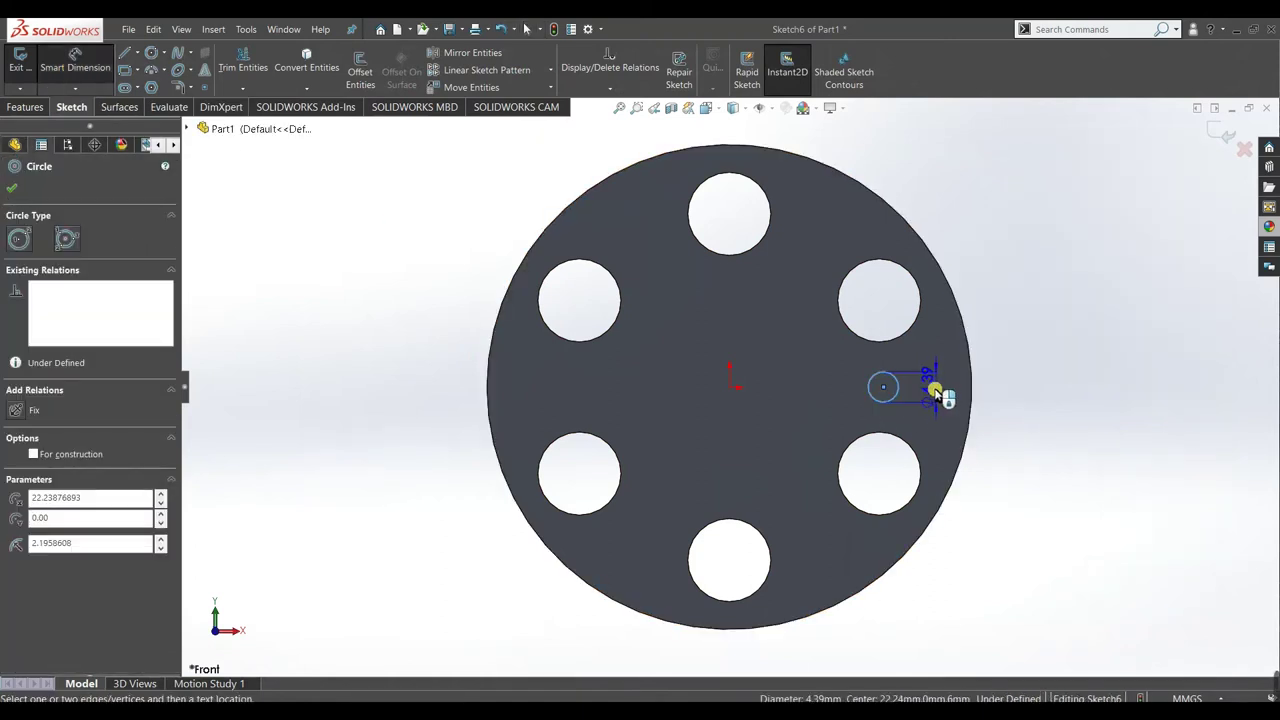
left_click(932, 393)
type("6")
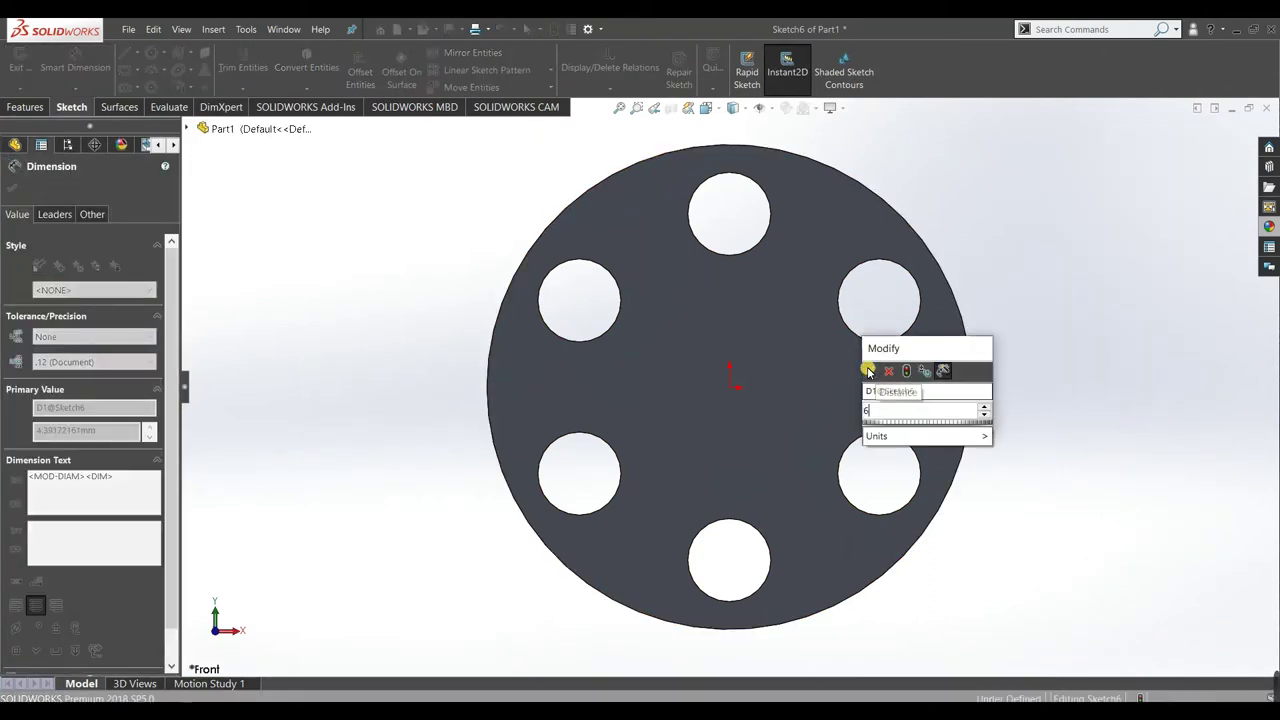
key("Return")
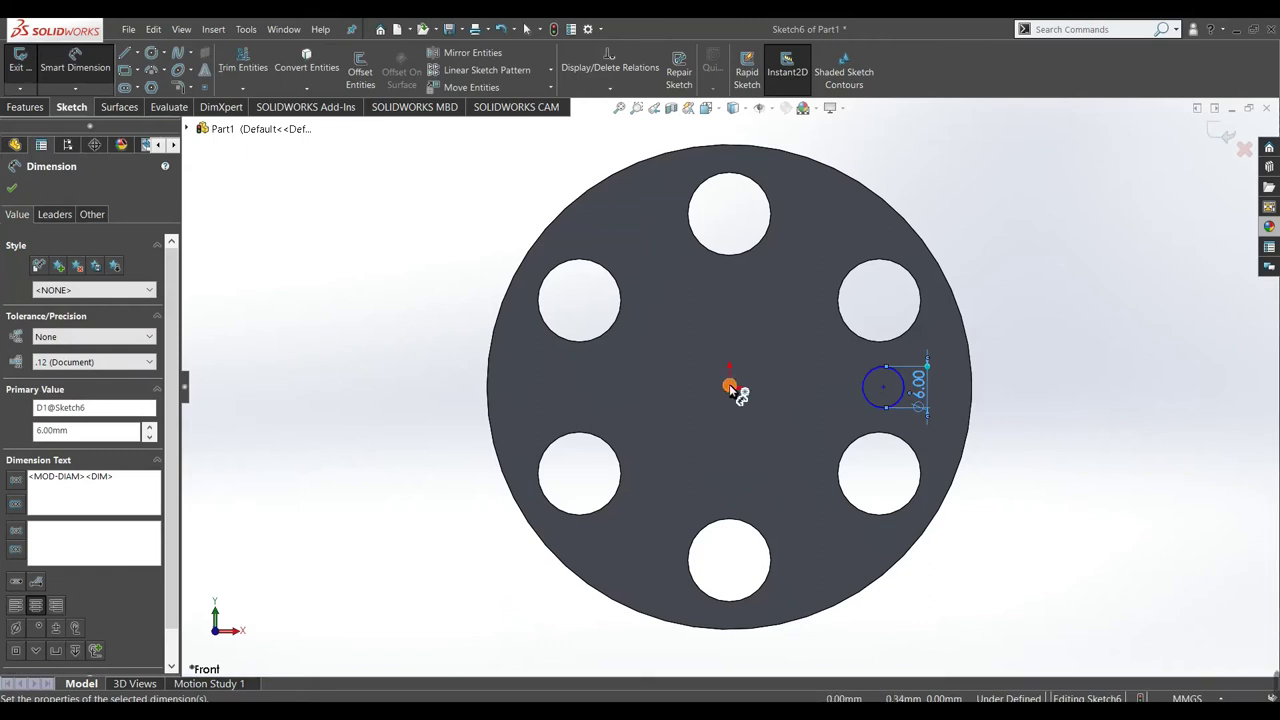
- Dimension the distance from the origin to the 6 mm circle's centre as 25 mm
left_click(731, 388)
left_click(886, 390)
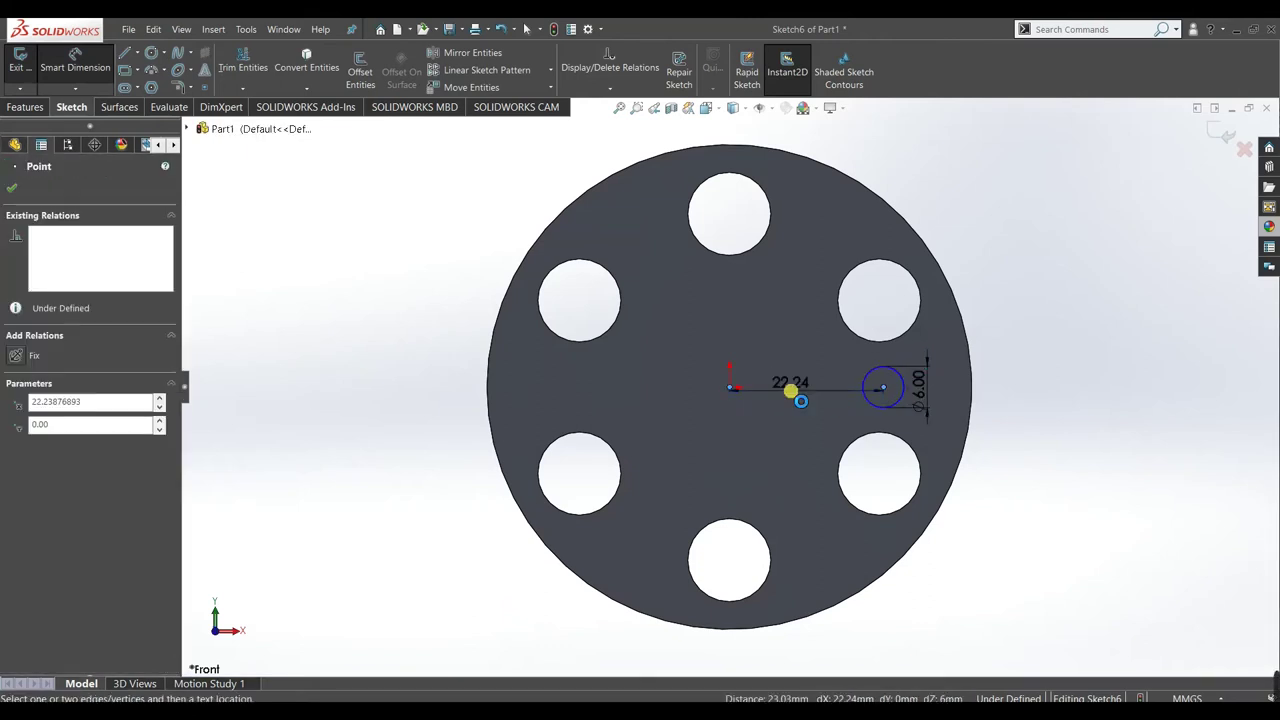
left_click(790, 392)
type("25")
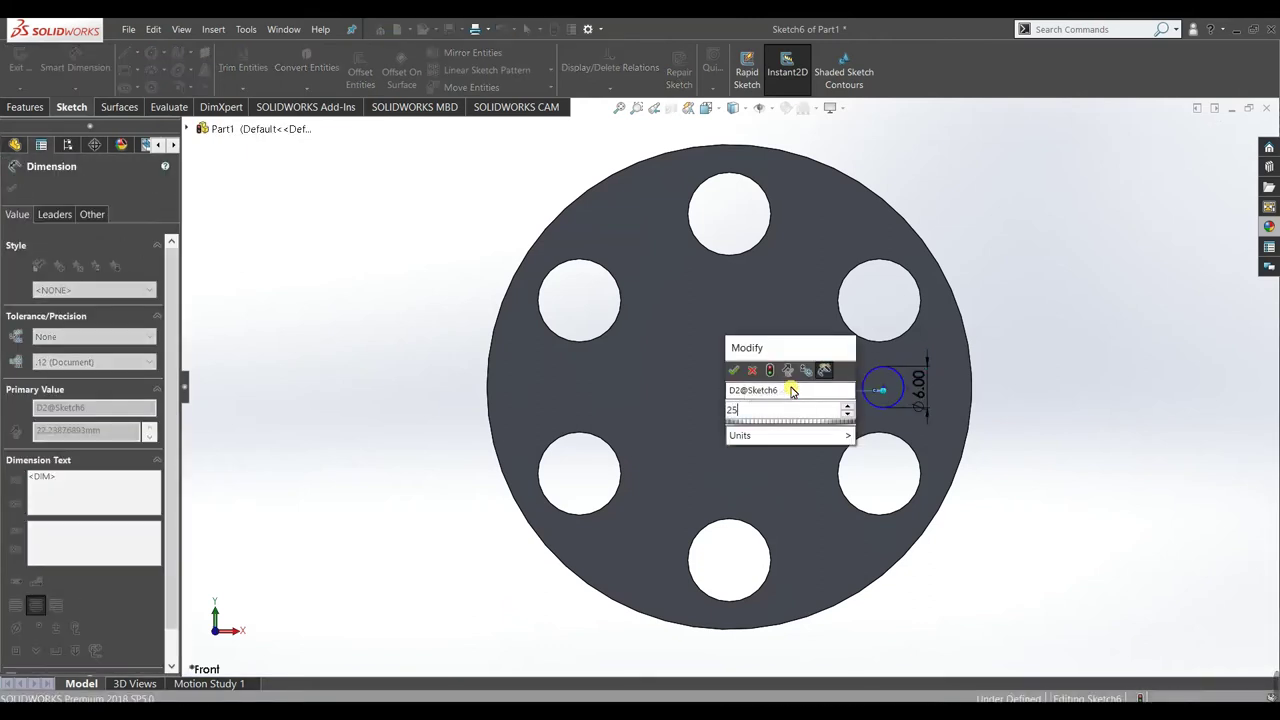
left_click(741, 370)
right_click(384, 368)
left_click(386, 390)
- Extrude the 6 mm circle as a blind boss 4 mm deep, merged with the disc, to form an off-centre pin
middle_click_drag(329, 431, 420, 452)
left_click(30, 107)
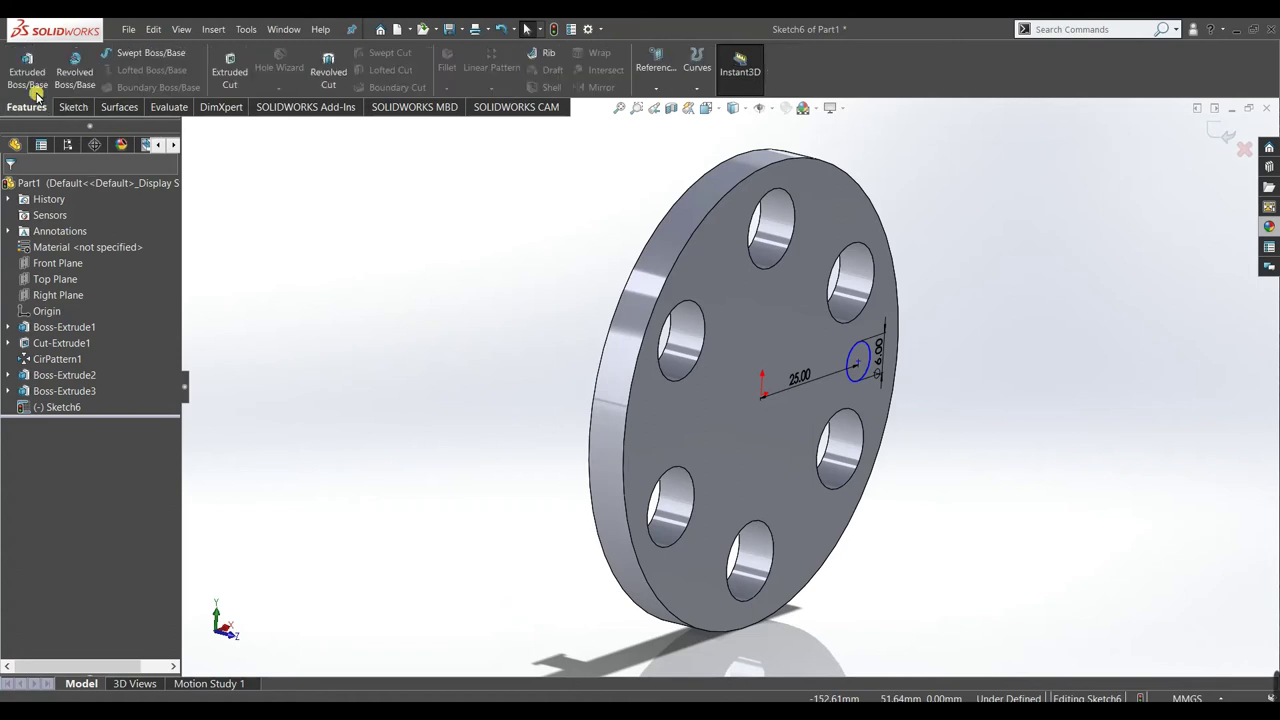
left_click(27, 70)
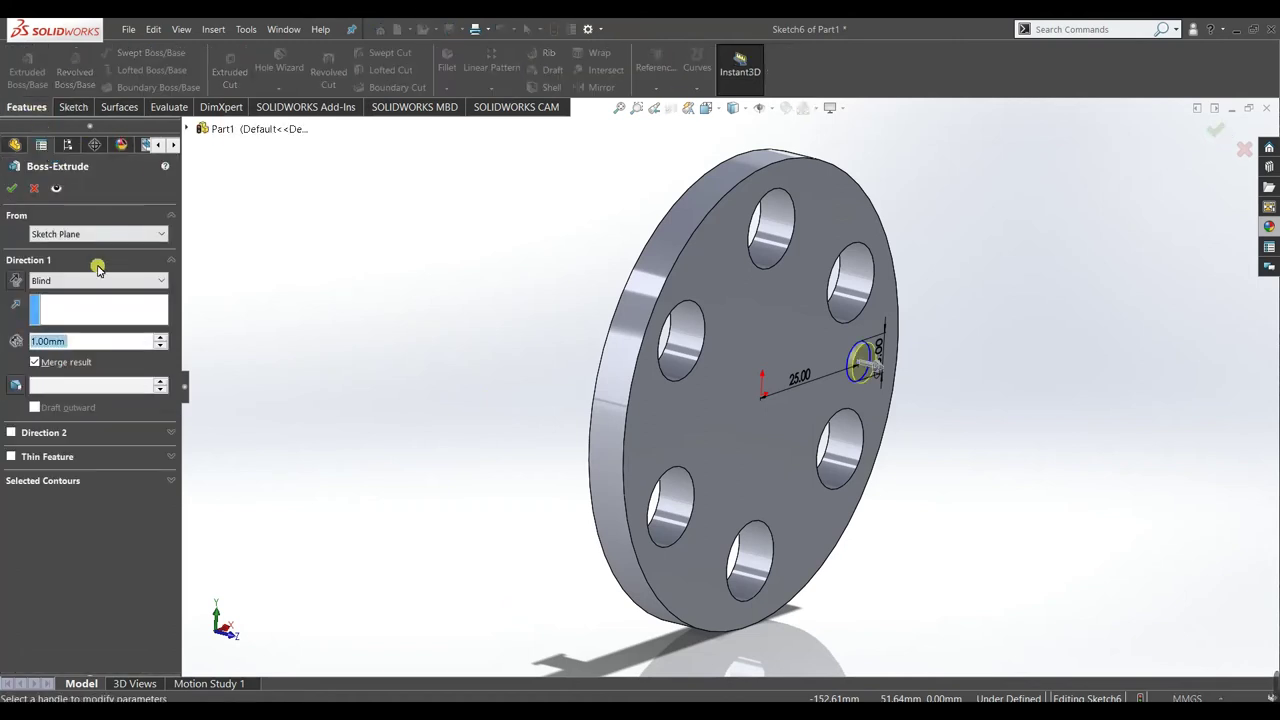
type("4")
key("Return")
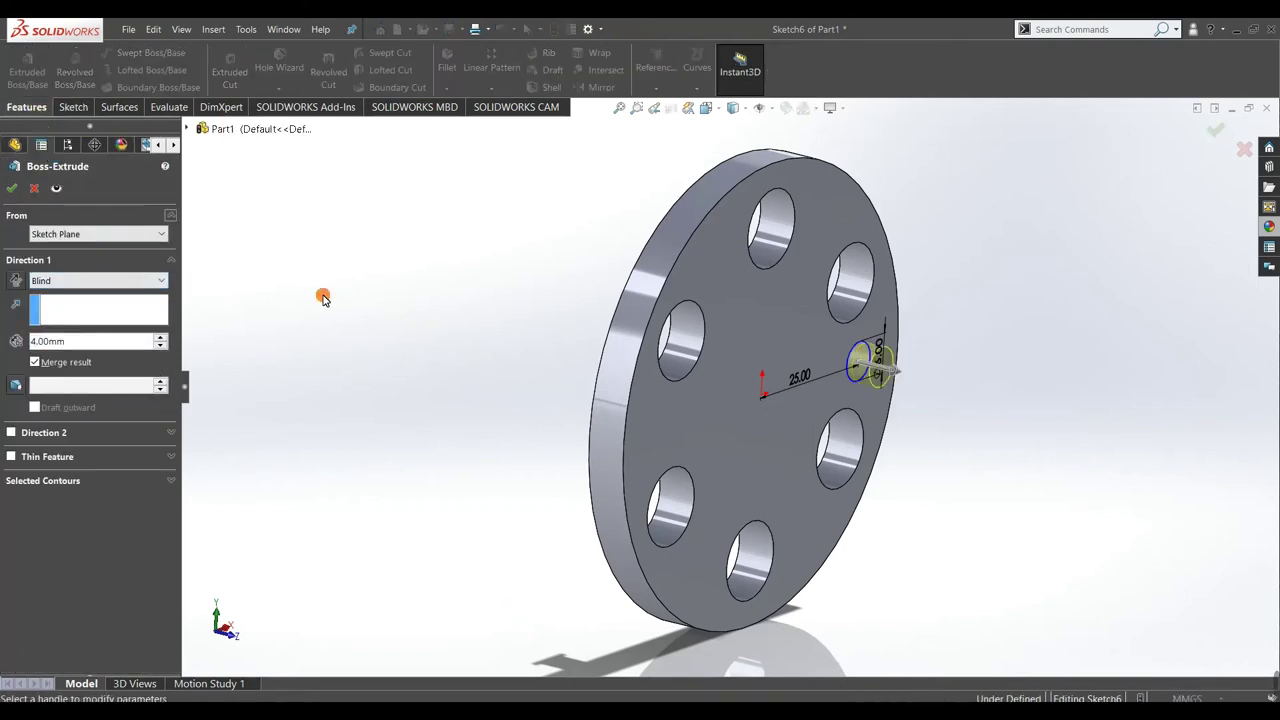
left_click(12, 186)
- Sketch a circle about 9.8 mm in diameter on the off-centre pin's end face, concentric with the pin
middle_click_drag(337, 283, 320, 277)
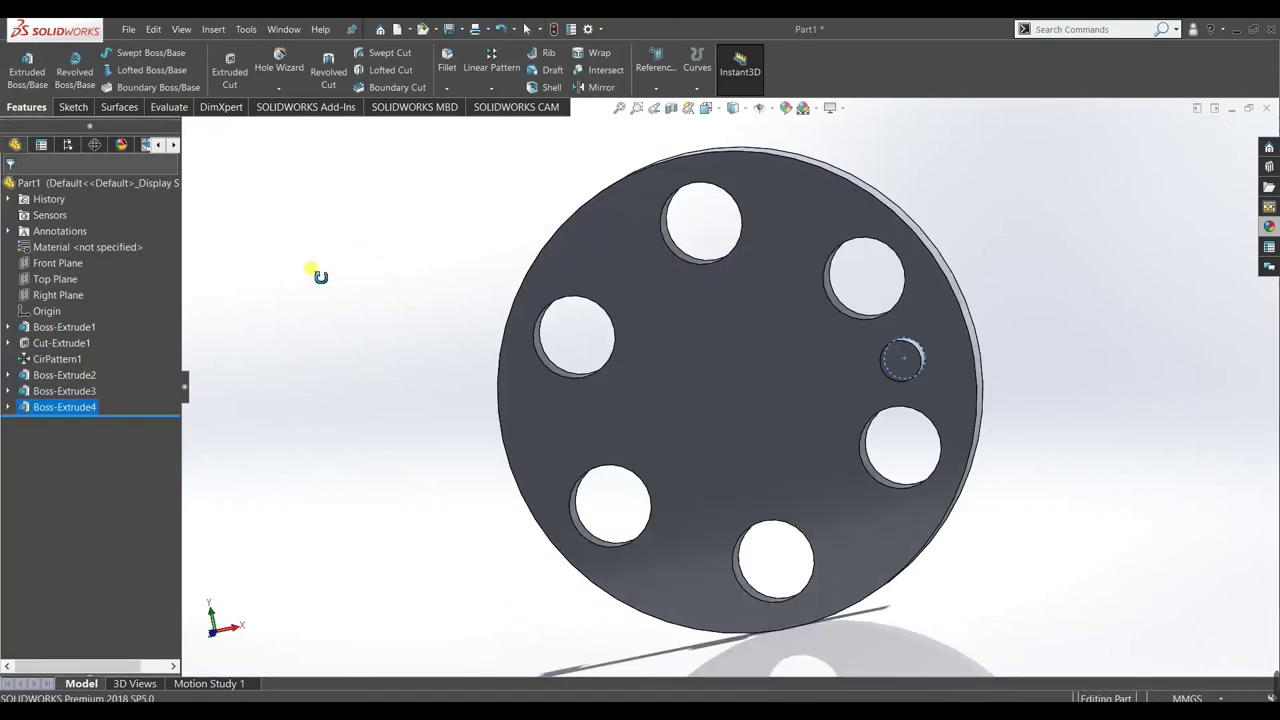
left_click(900, 358)
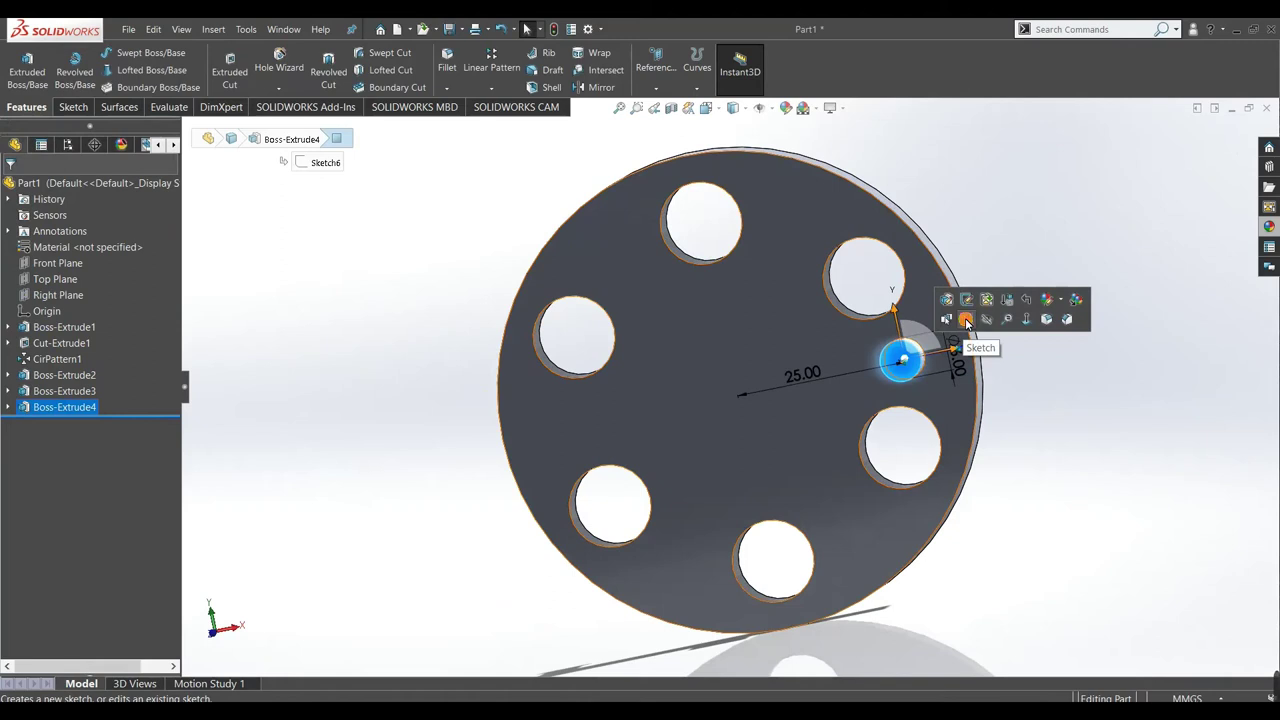
left_click(965, 318)
key("space")
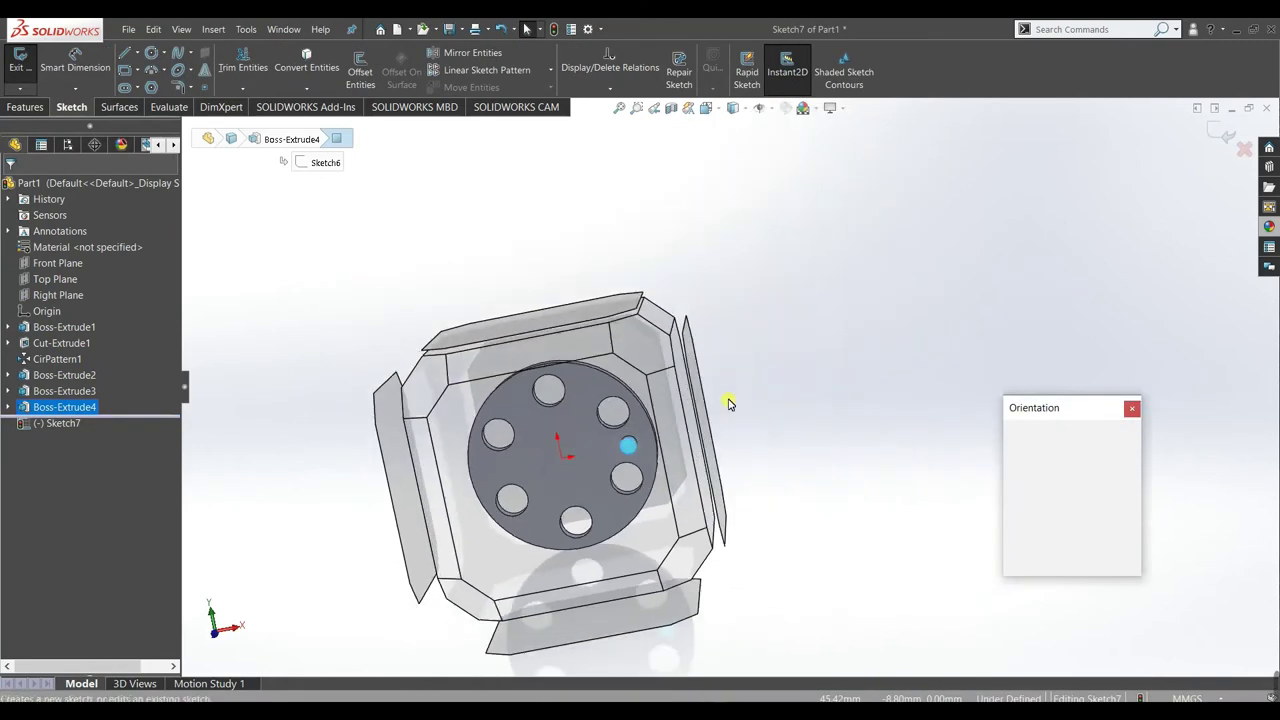
left_click(628, 425)
left_click(1091, 375)
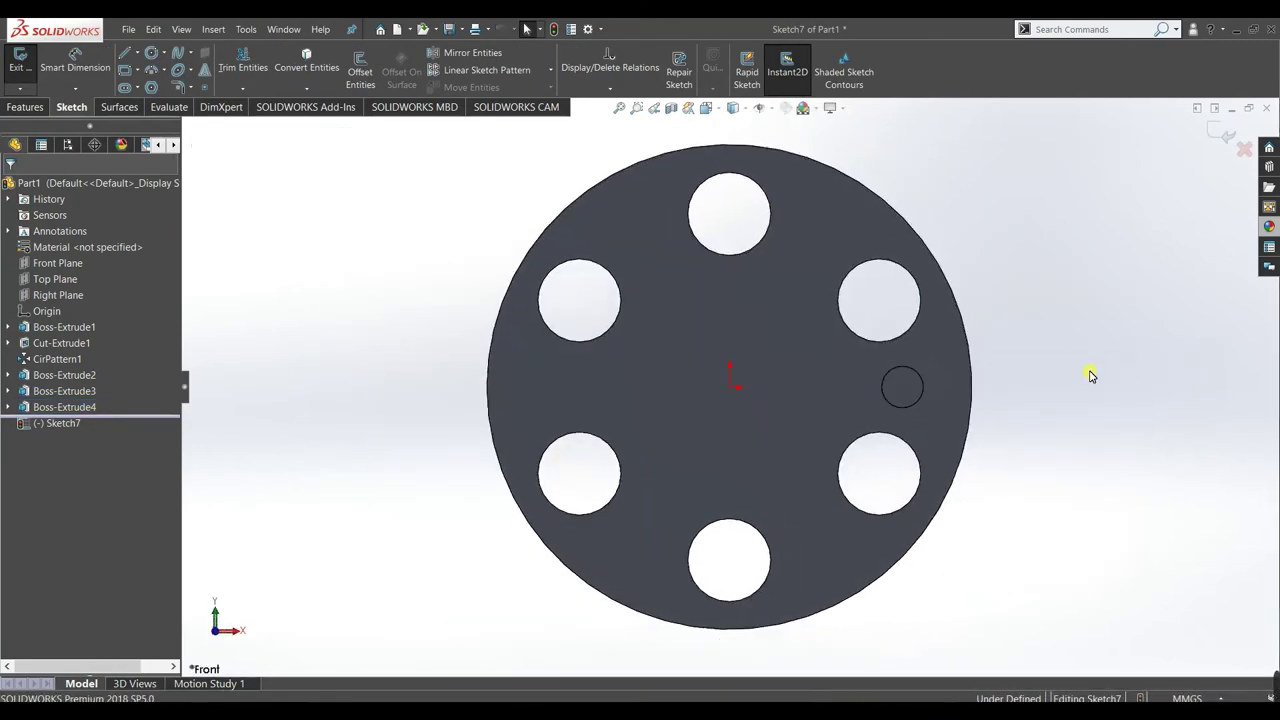
left_click(151, 53)
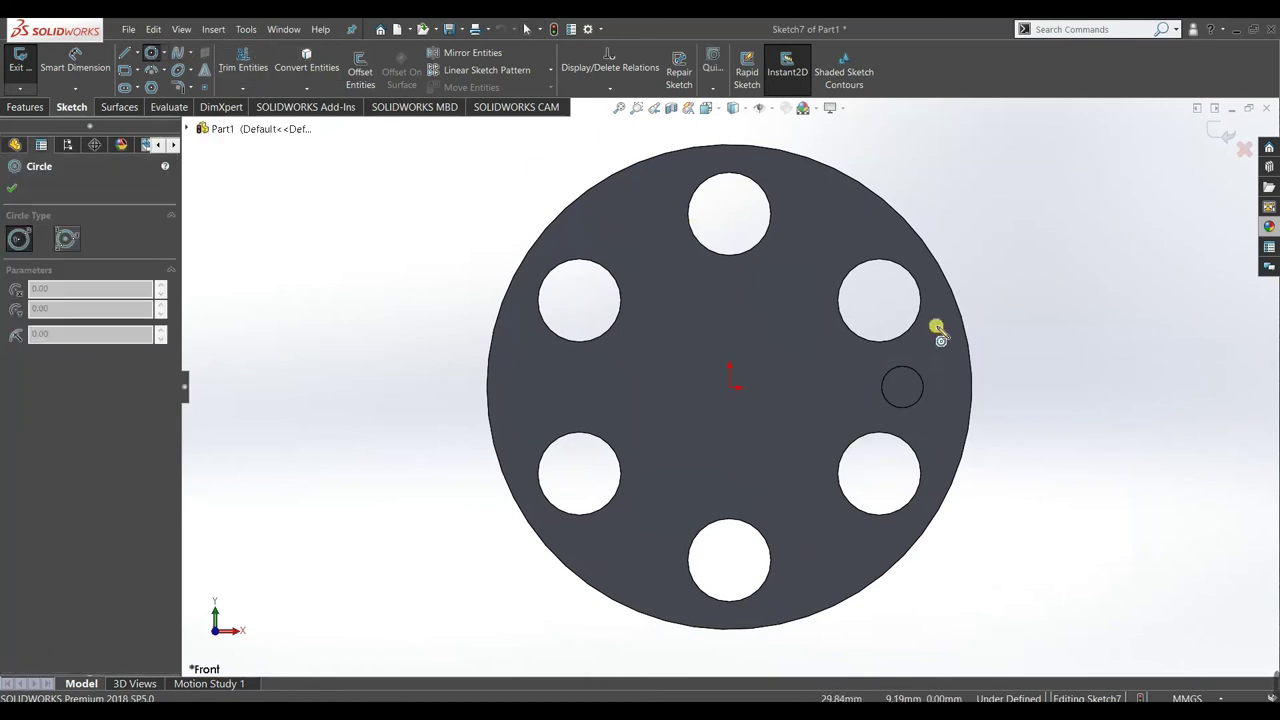
left_click(903, 388)
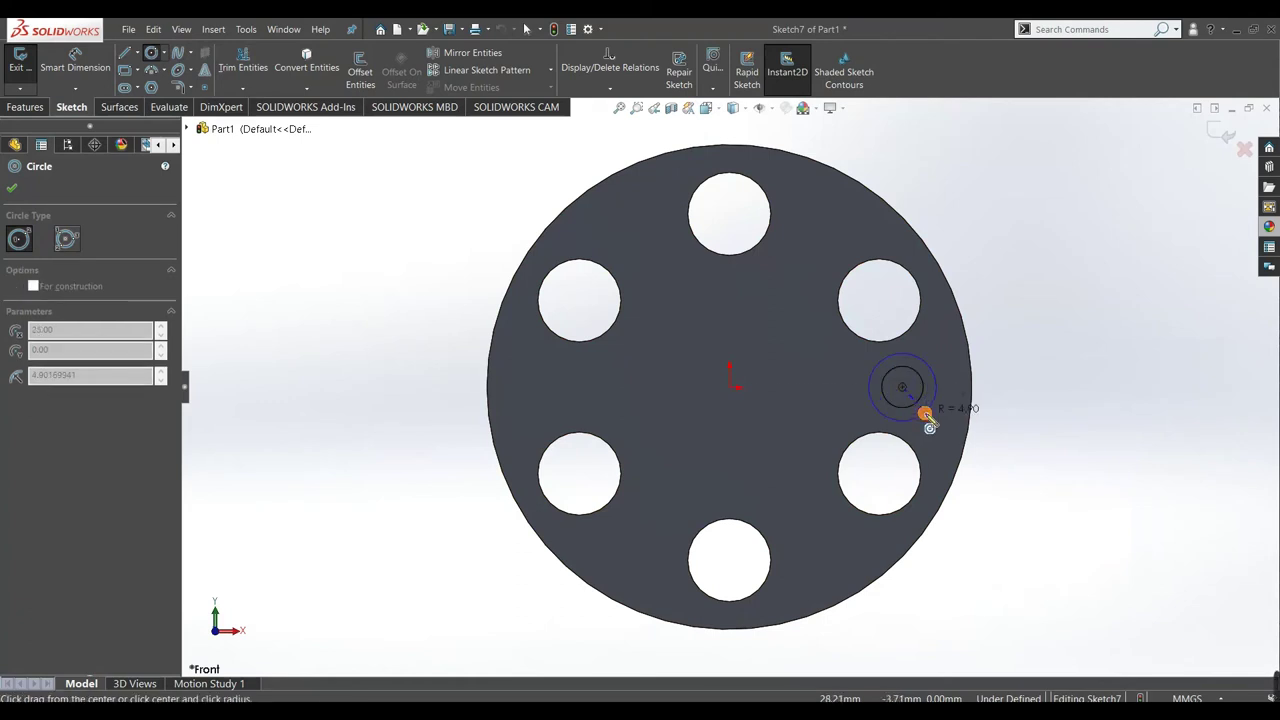
left_click(925, 413)
- Dimension the diameter of the circle on the off-centre pin's end face as 8 mm
right_click_drag(1023, 377, 1007, 345)
left_click(946, 388)
left_click(985, 400)
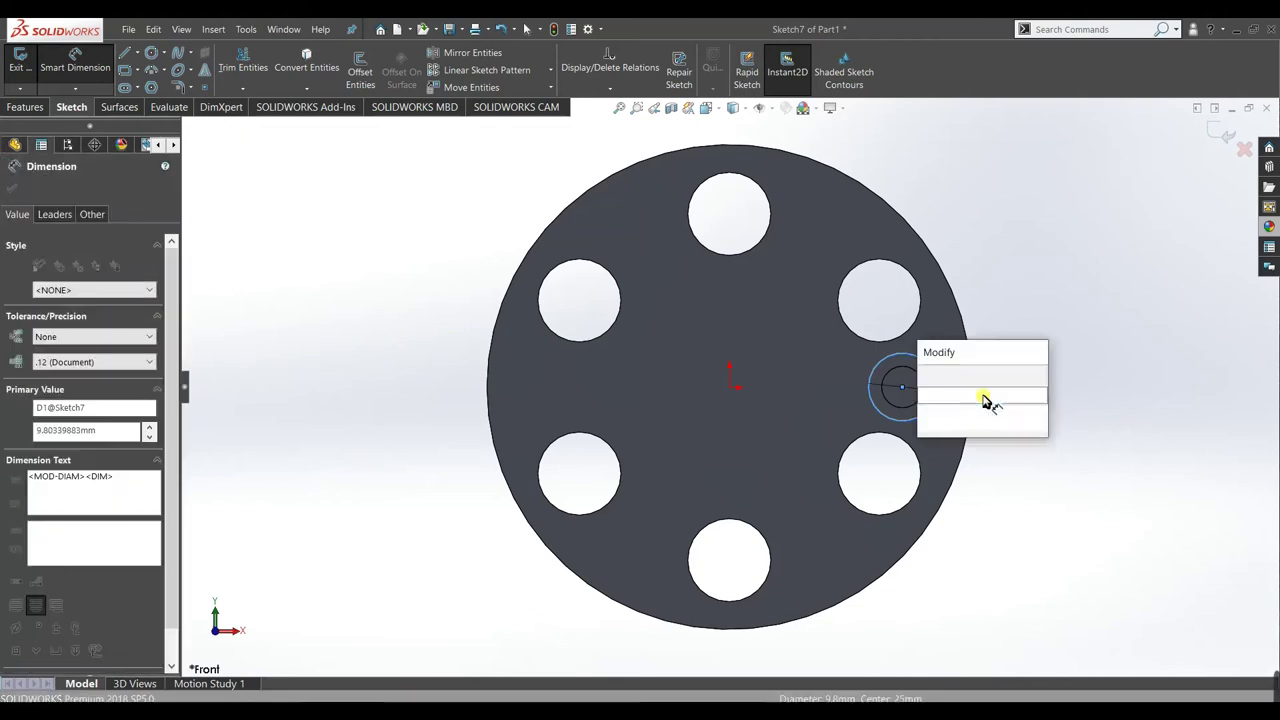
type("4")
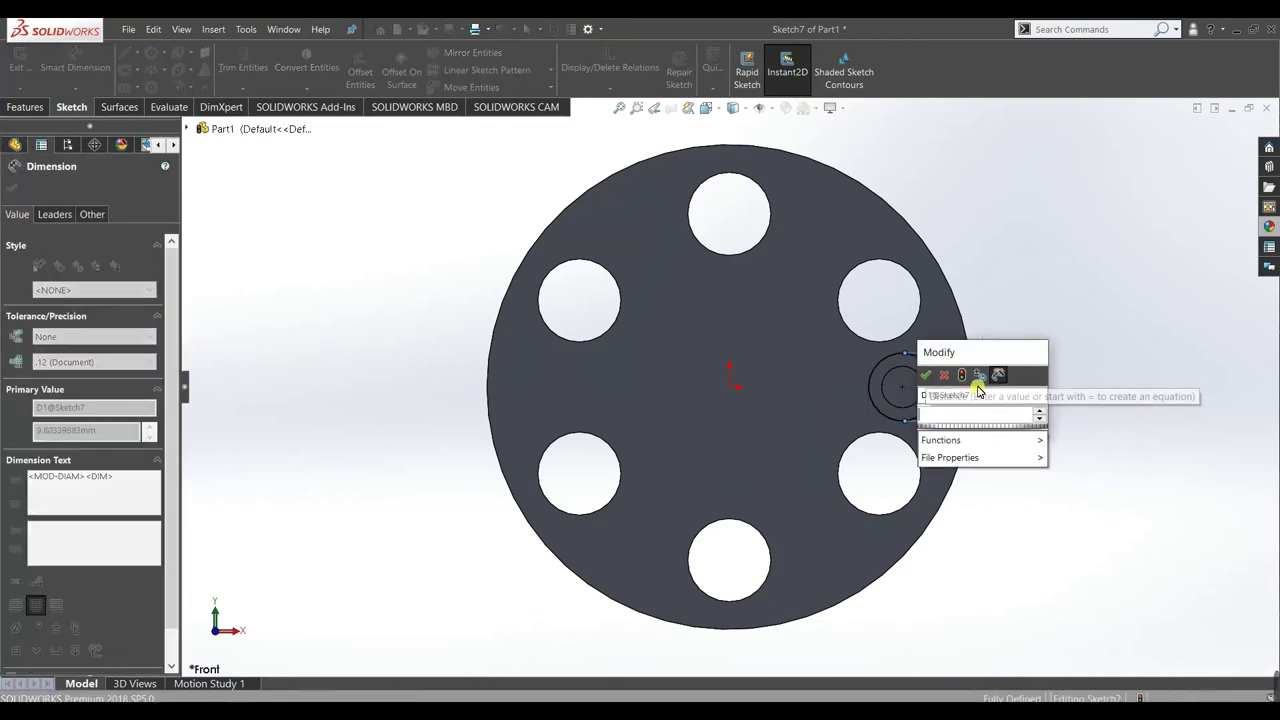
key("BackSpace")
type("8")
left_click(932, 375)
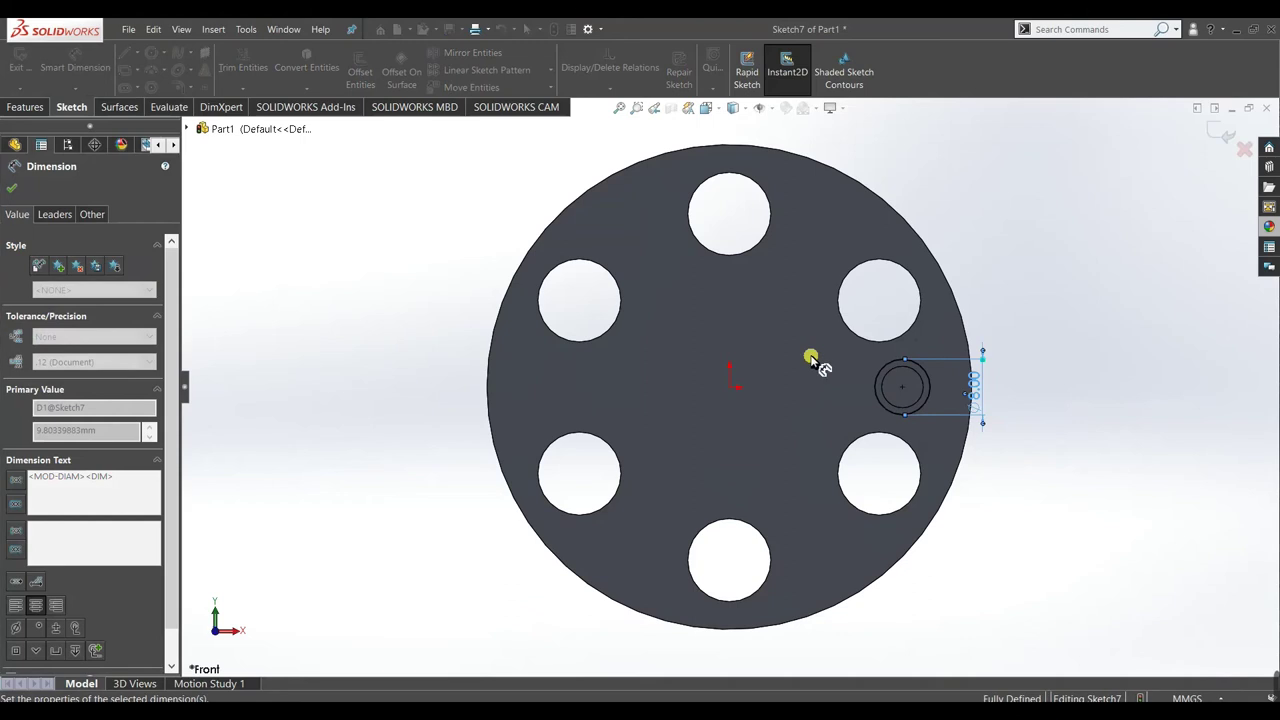
left_click(11, 189)
- Extrude the 8 mm circle as a blind boss 1 mm deep, merged, to form the off-centre pin's head
left_click(25, 107)
left_click(27, 70)
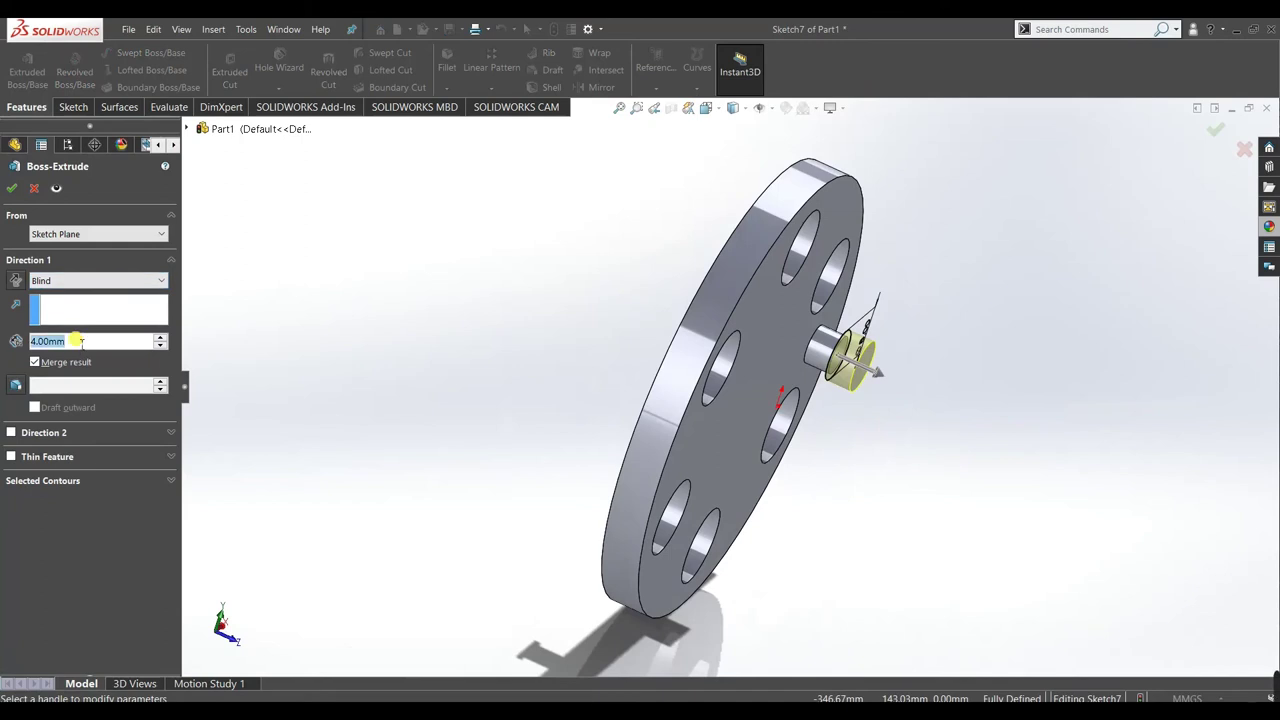
type("1")
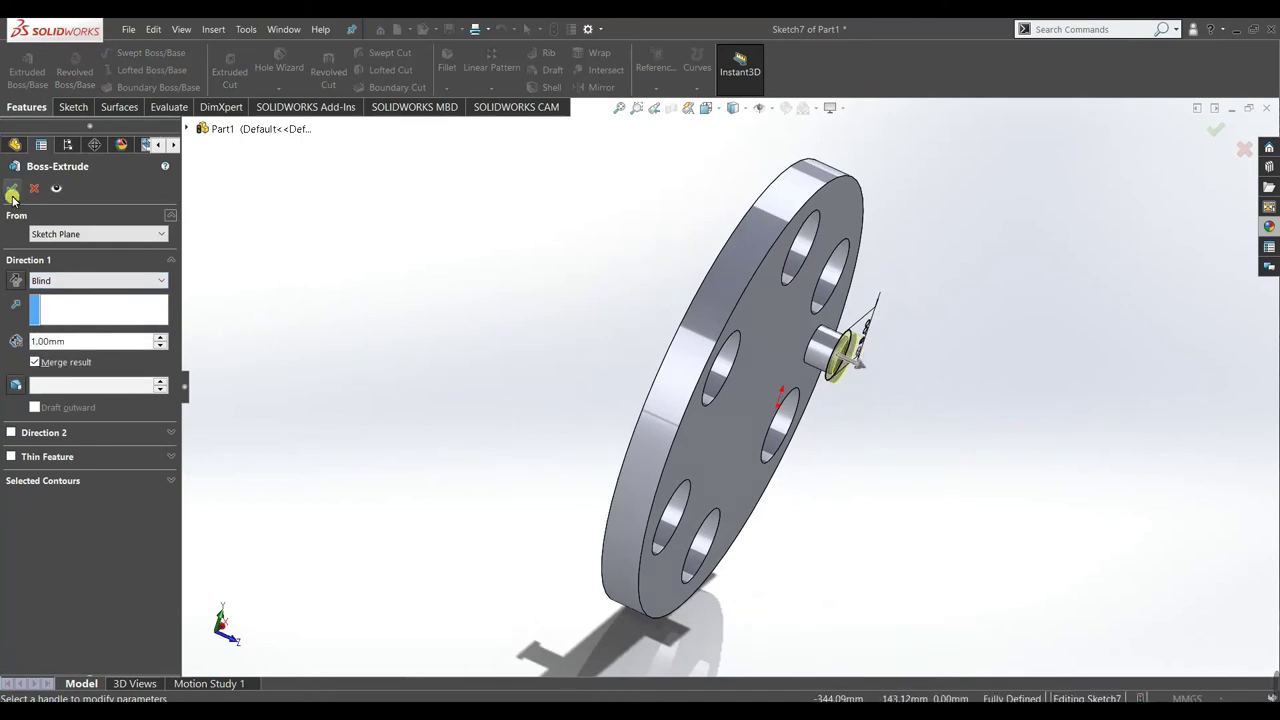
left_click(17, 196)
- Apply the brushed steel appearance from the metal library to the whole body of the disc
middle_click_drag(371, 326, 563, 420)
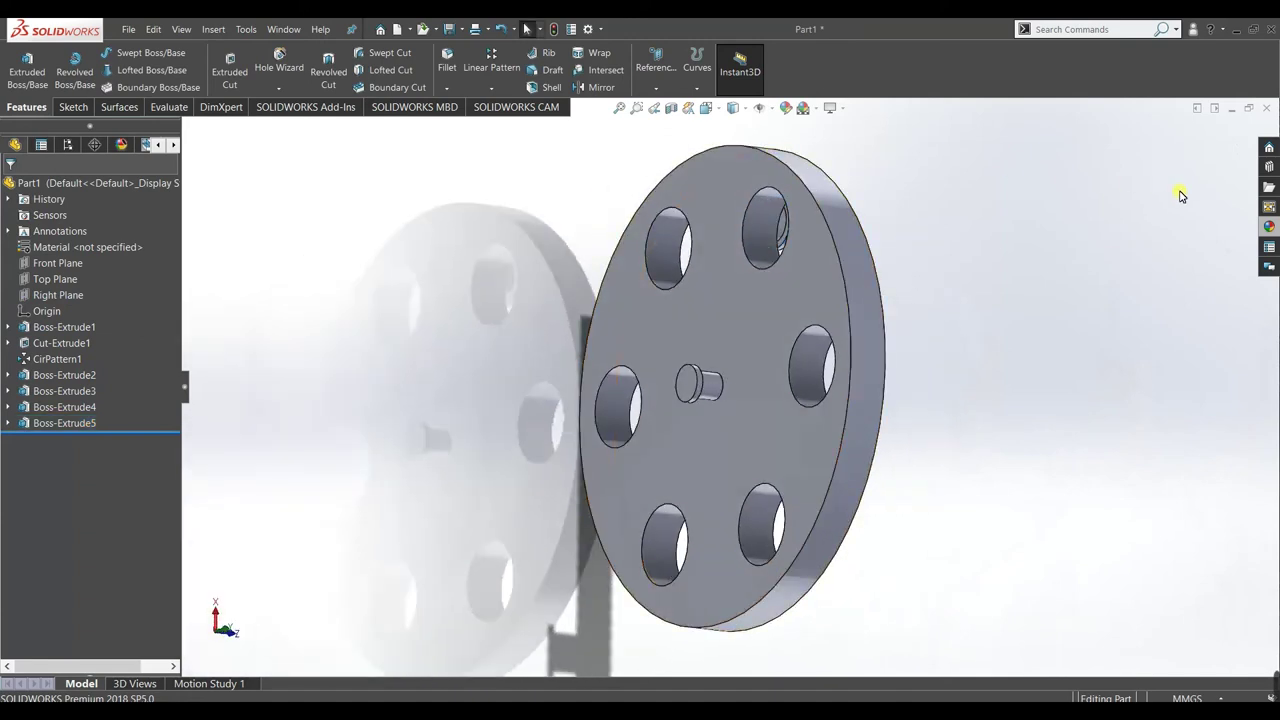
left_click(1270, 226)
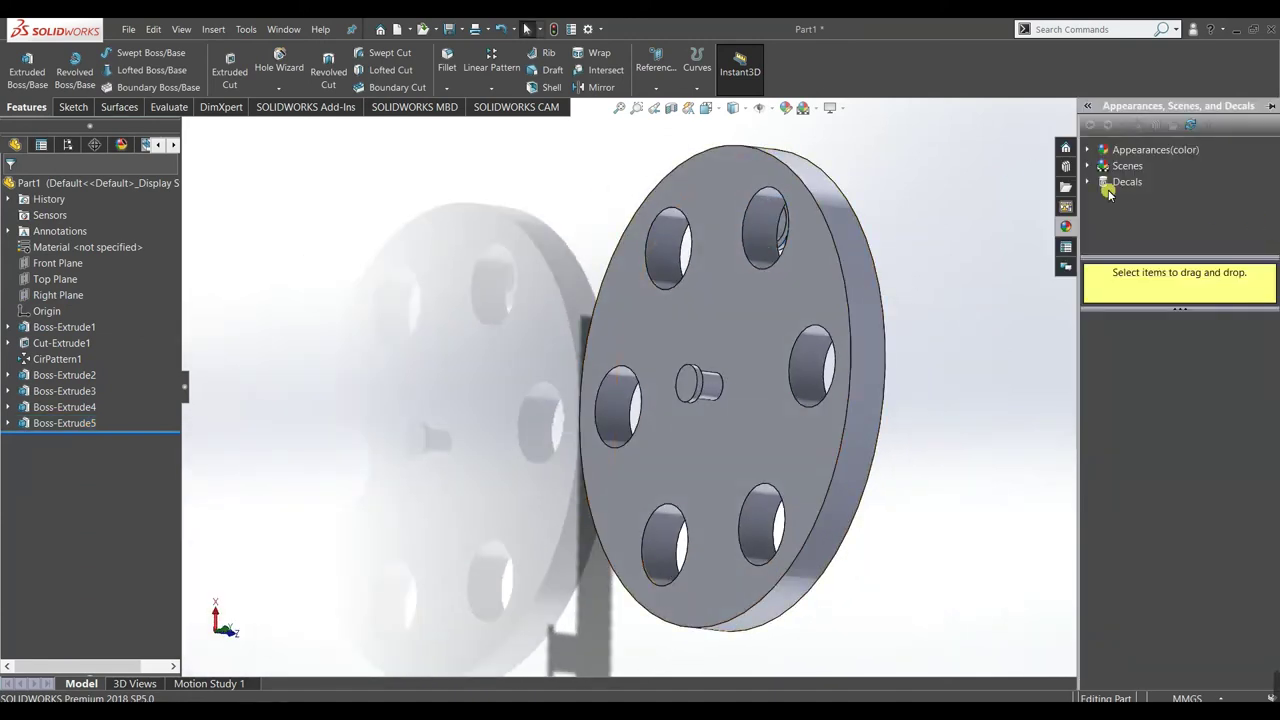
left_click(1085, 151)
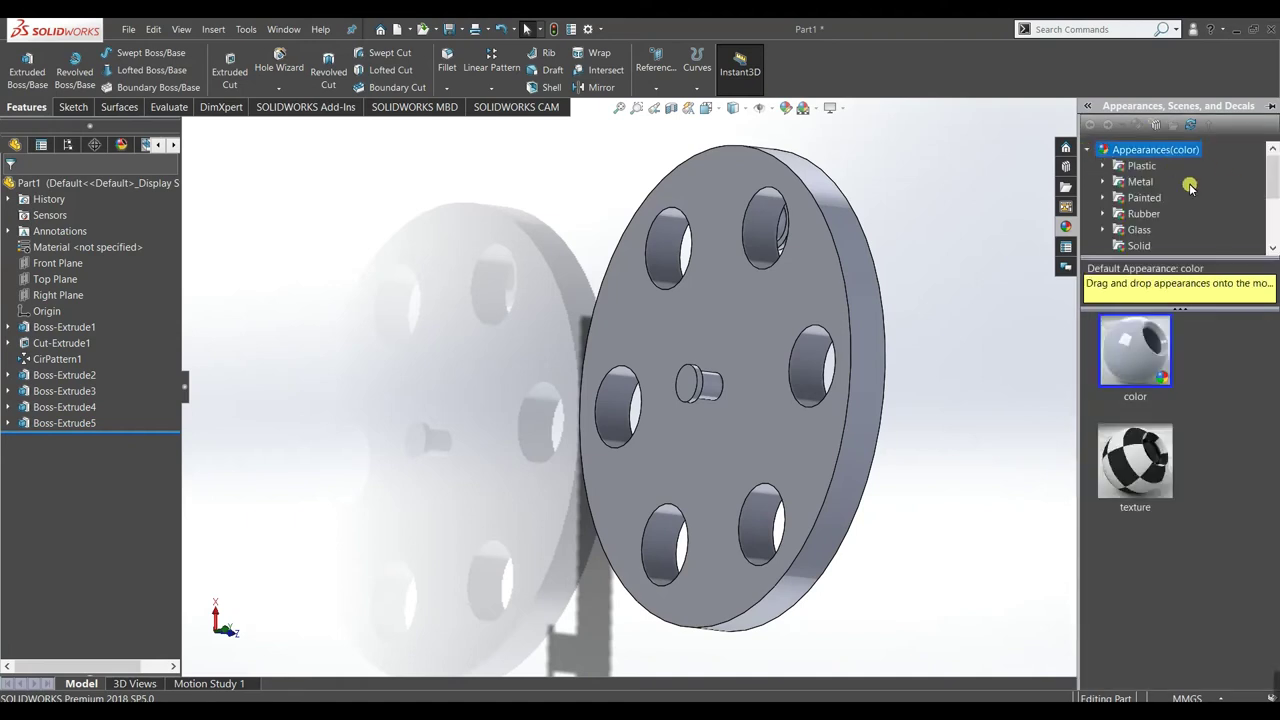
left_click(1104, 182)
left_click(1153, 166)
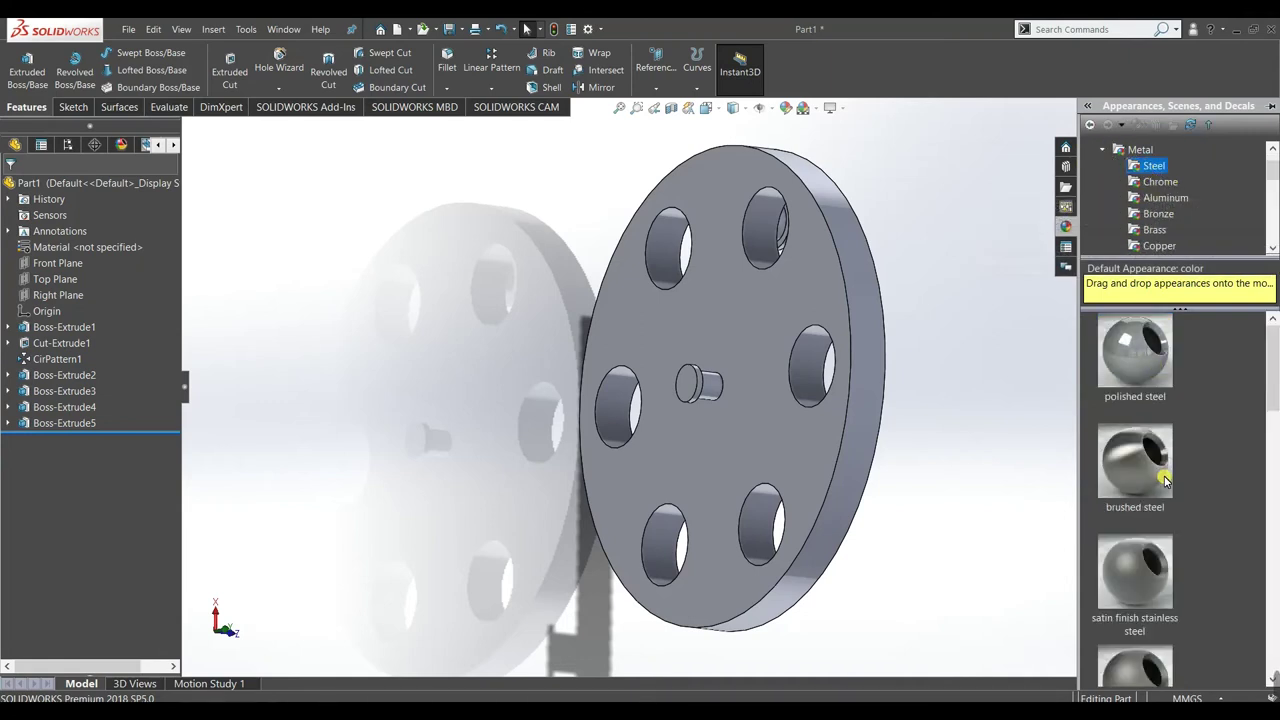
mouse_move(1149, 510)
left_mouse_down()
mouse_move(917, 431)
mouse_move(780, 345)
mouse_move(778, 330)
left_mouse_up()
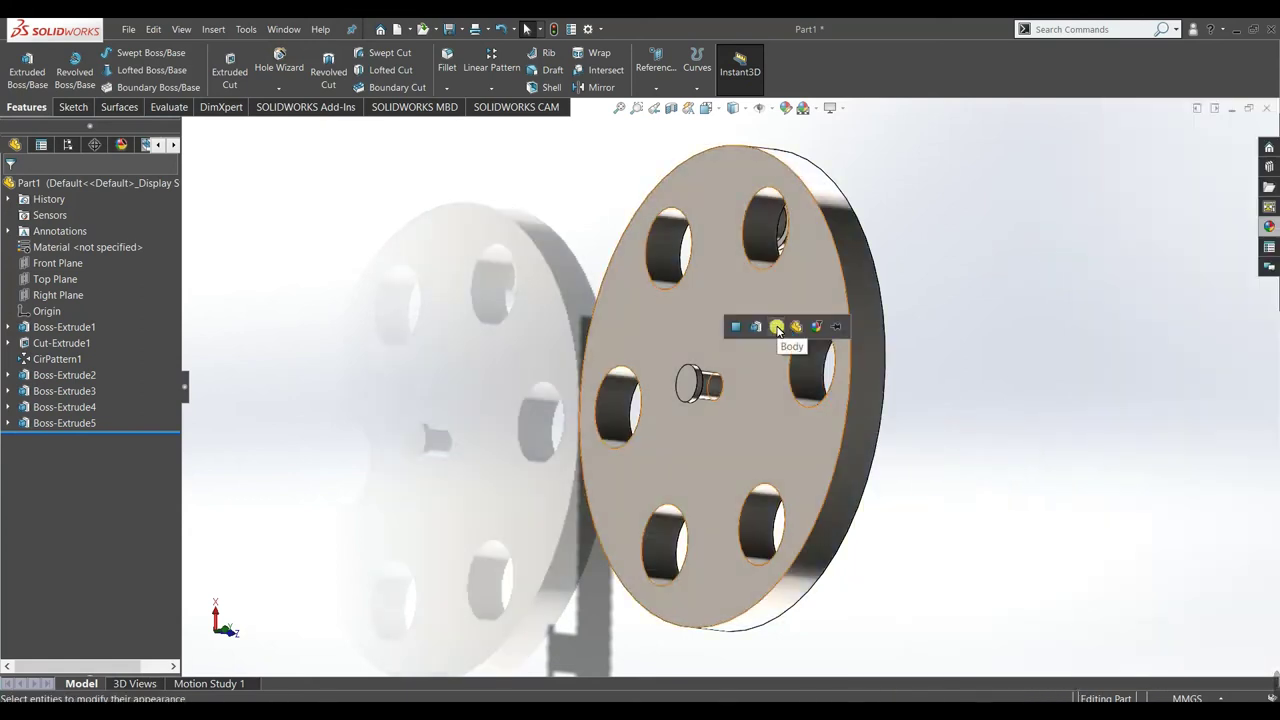
left_click(777, 328)
middle_click_drag(1118, 384, 1184, 499)
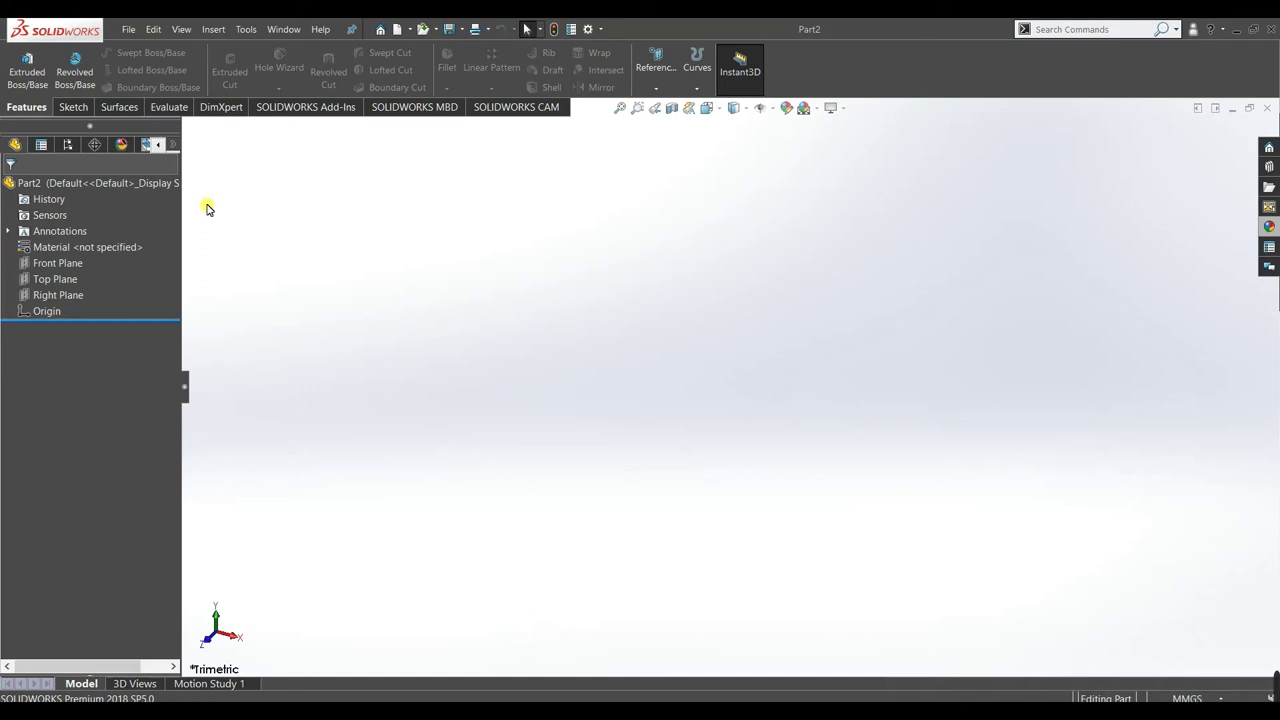
- On the Front Plane, sketch a vertical straight slot downward from the origin, about 95 mm between centres and 26.5 mm wide
left_click(57, 264)
left_click(67, 255)
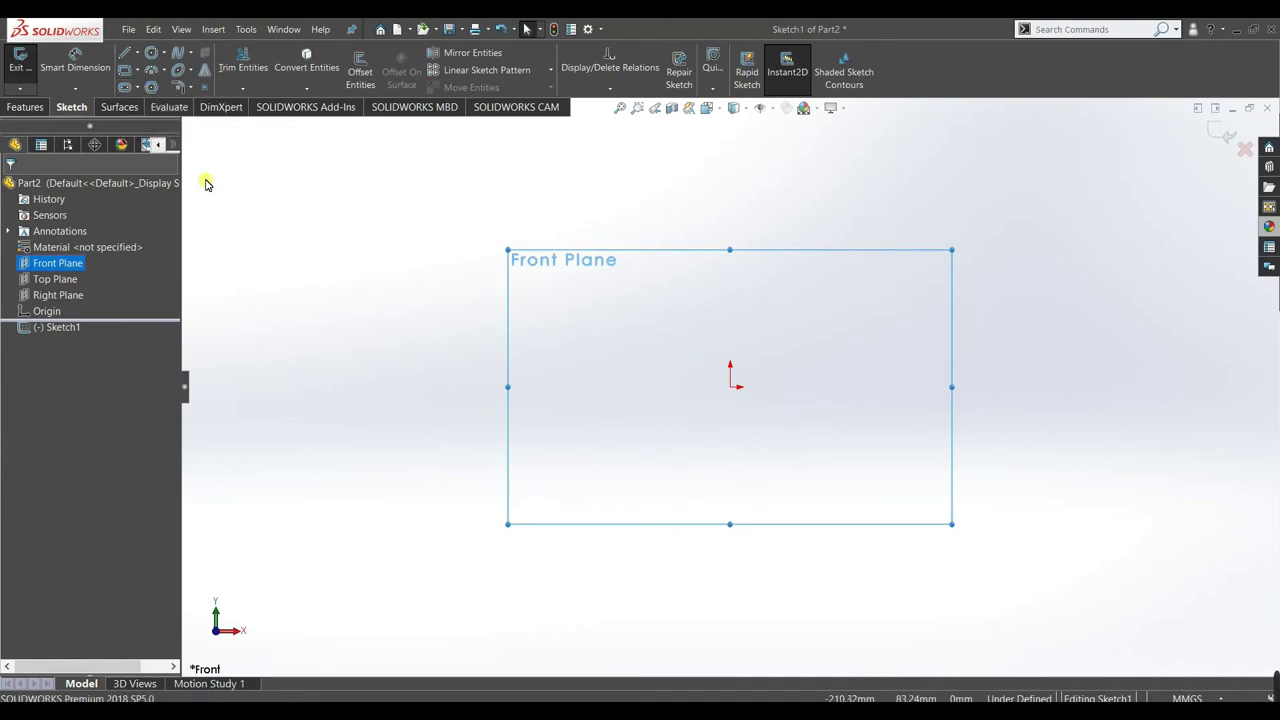
left_click(137, 91)
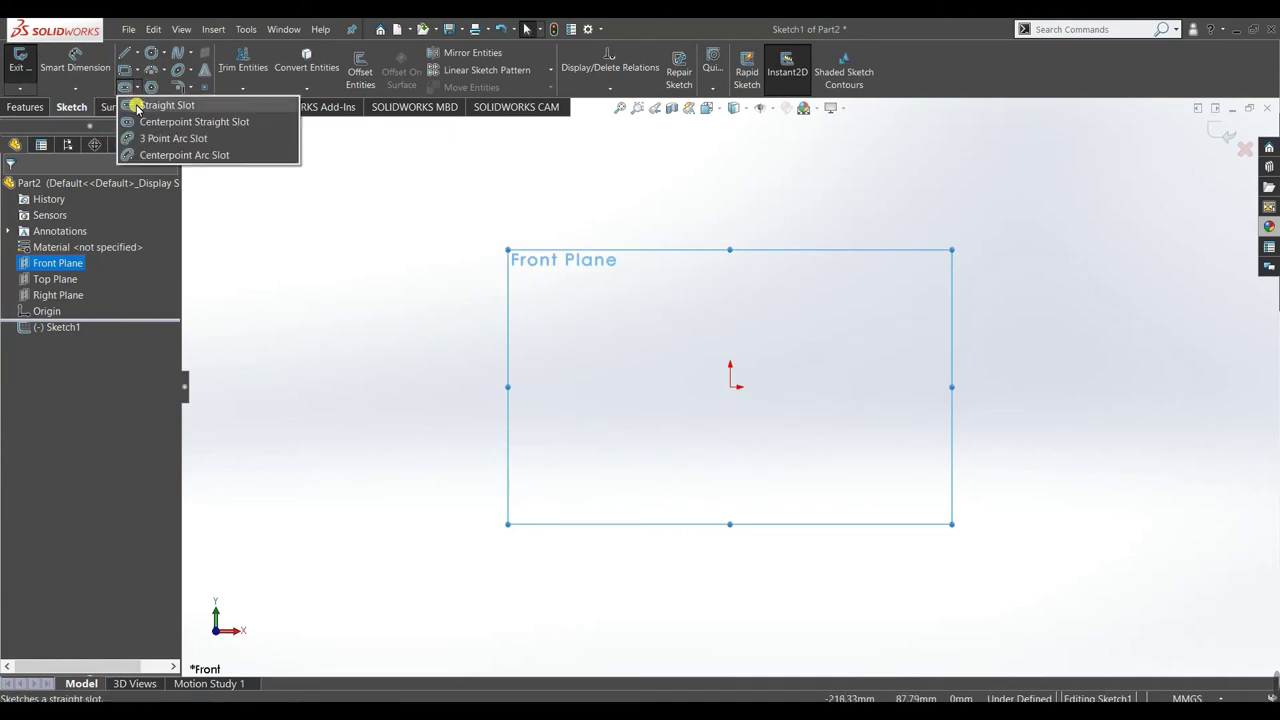
left_click(137, 105)
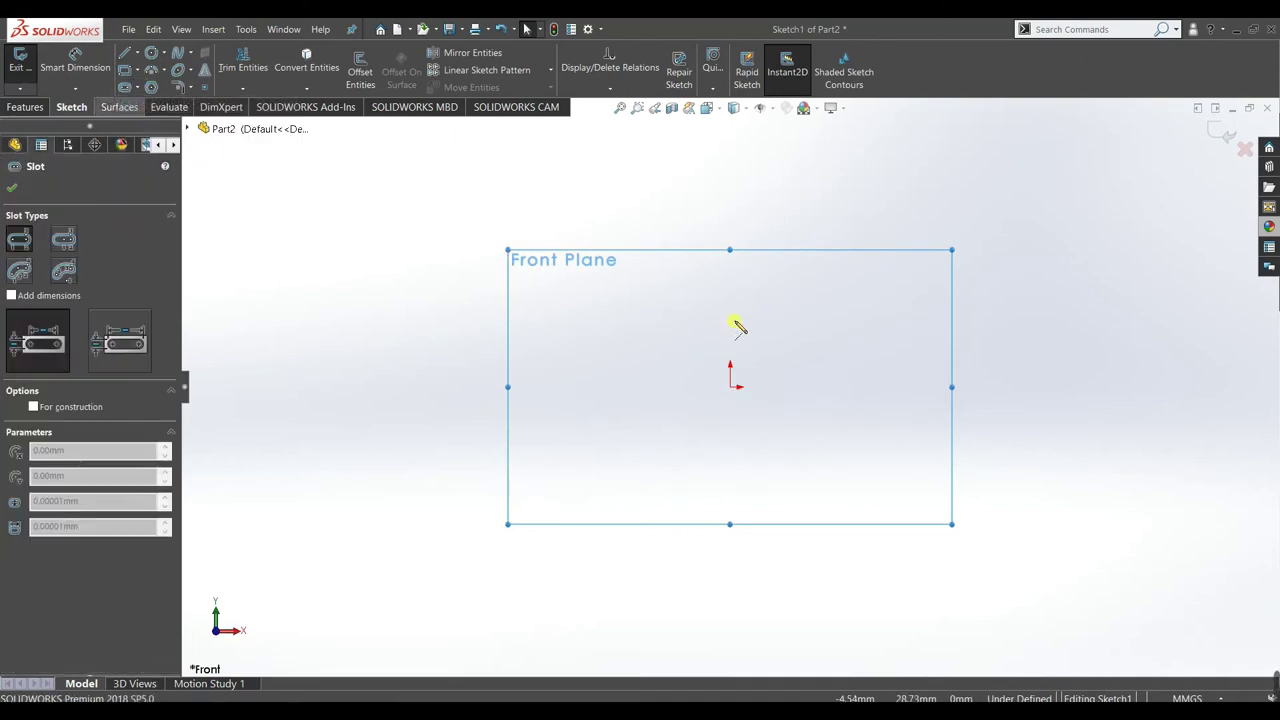
left_click(731, 389)
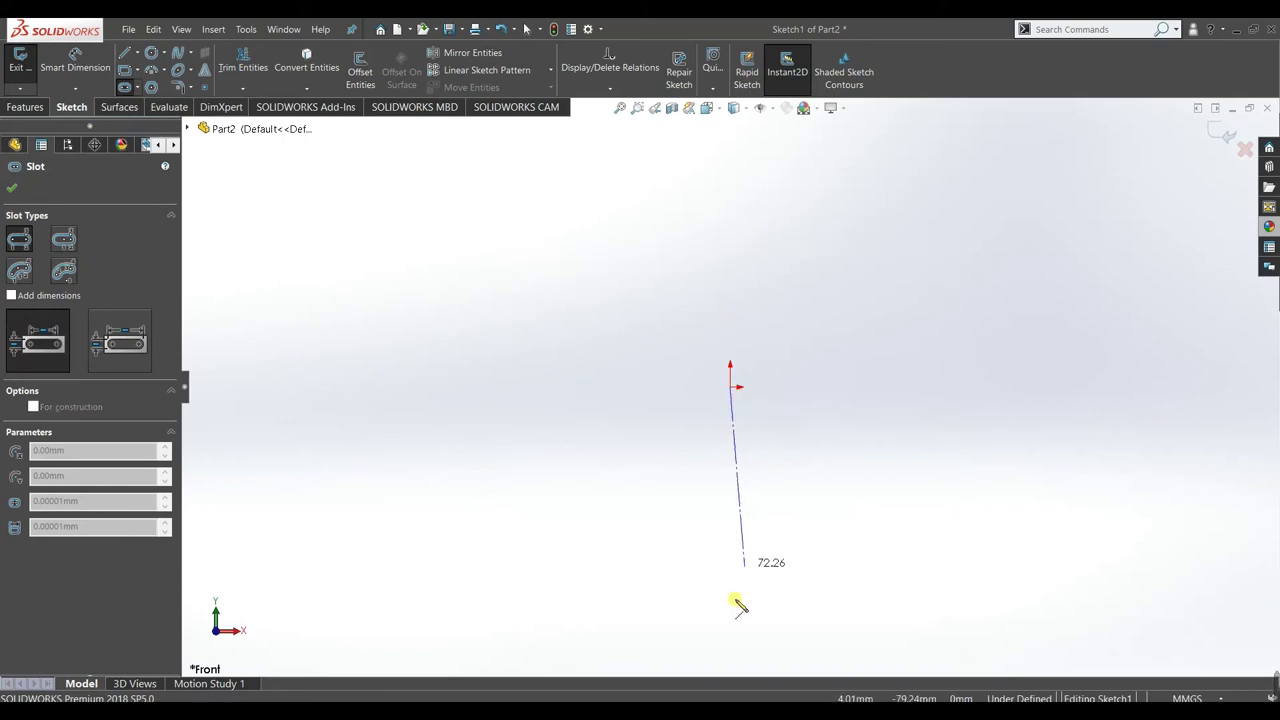
left_click(730, 482)
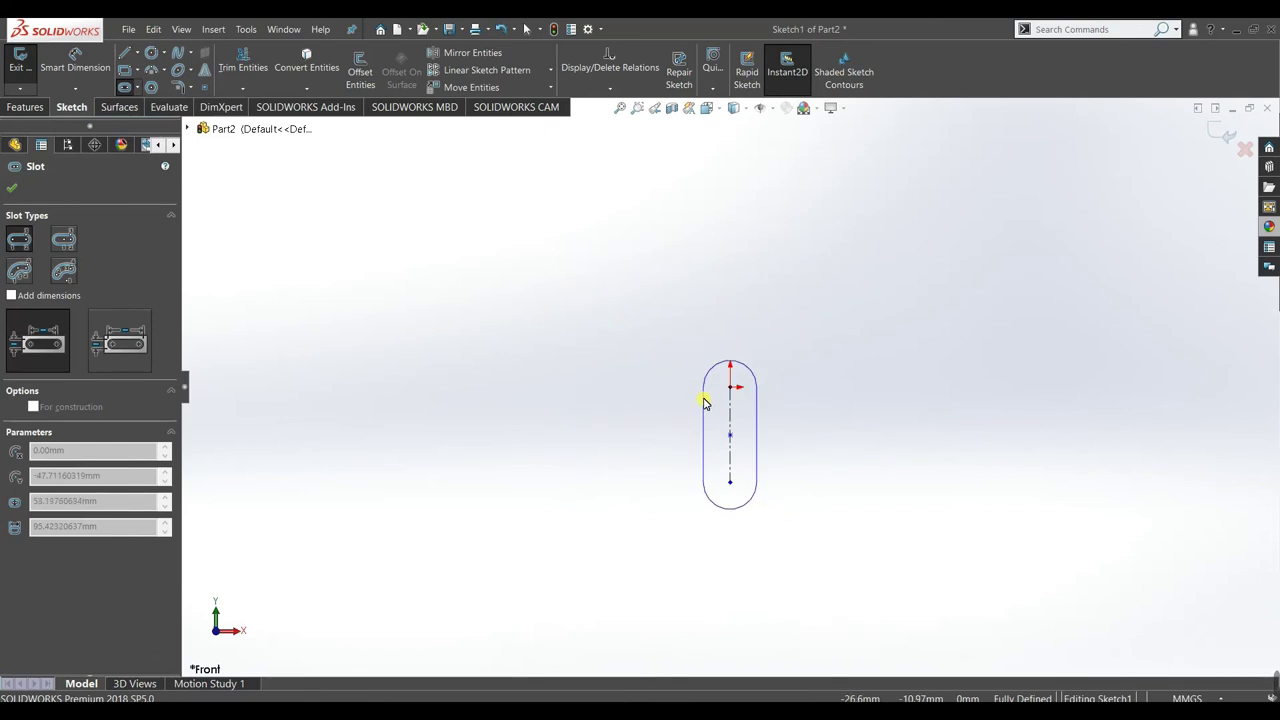
left_click(707, 400)
right_click(485, 347)
left_click(487, 331)
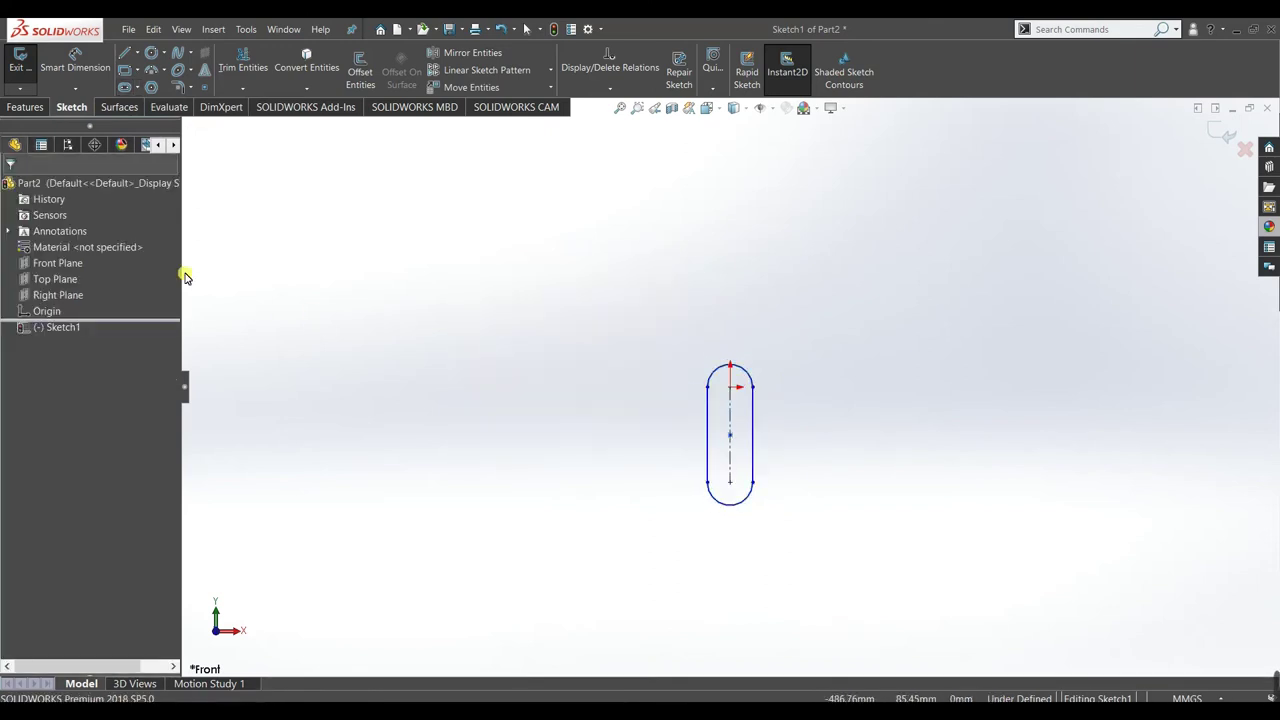
- Dimension the slot as 56 mm between its arc centres with a 3 mm end radius
left_click(730, 412)
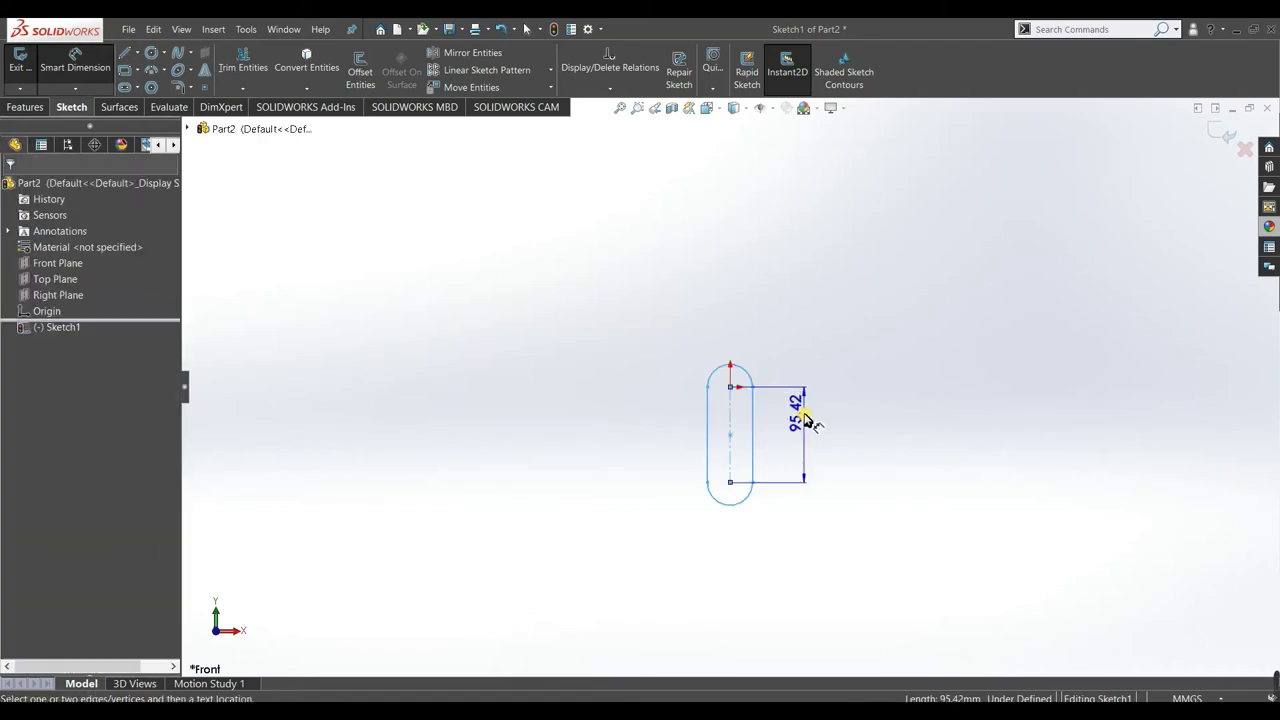
left_click(808, 418)
type("56")
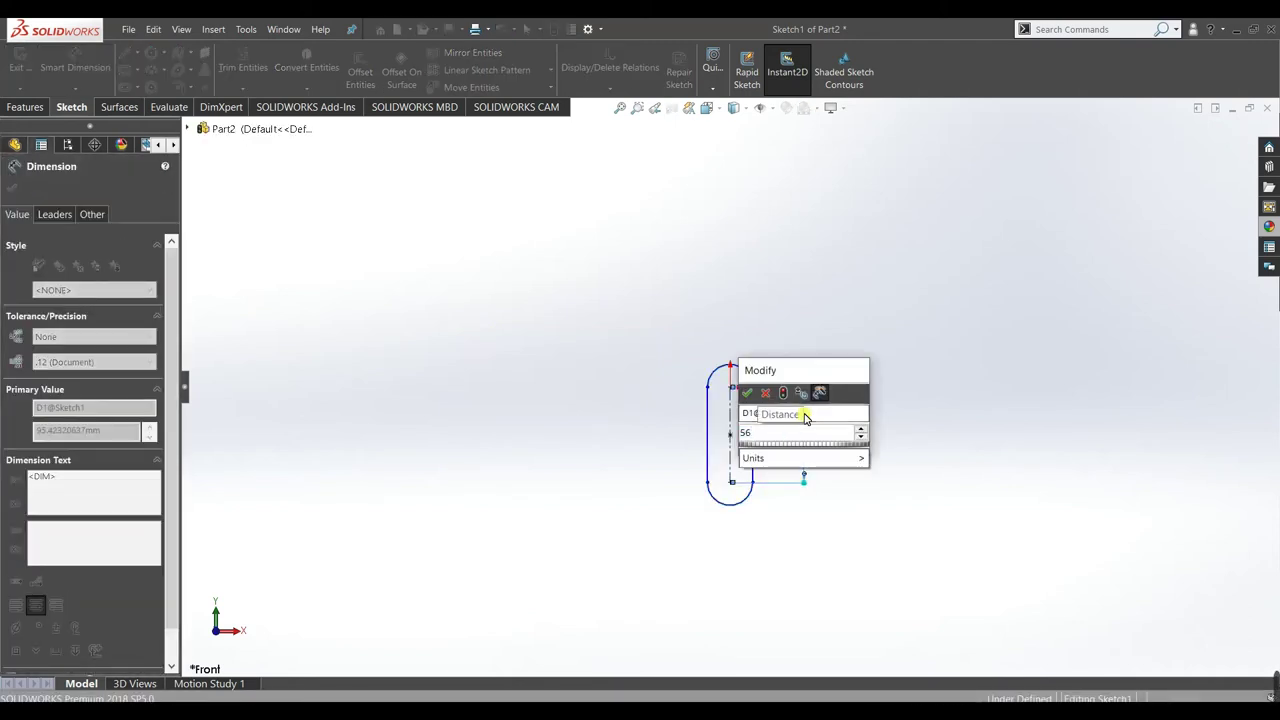
key("Return")
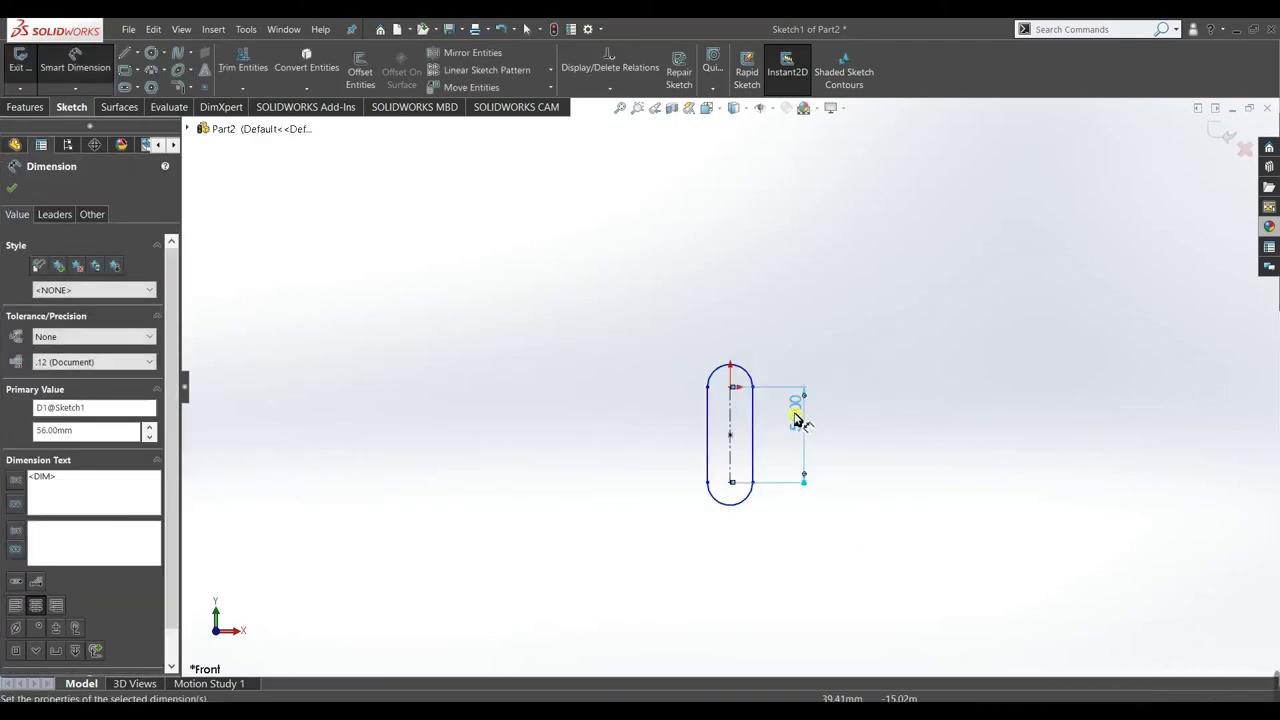
left_click(747, 499)
left_click(766, 518)
type("3")
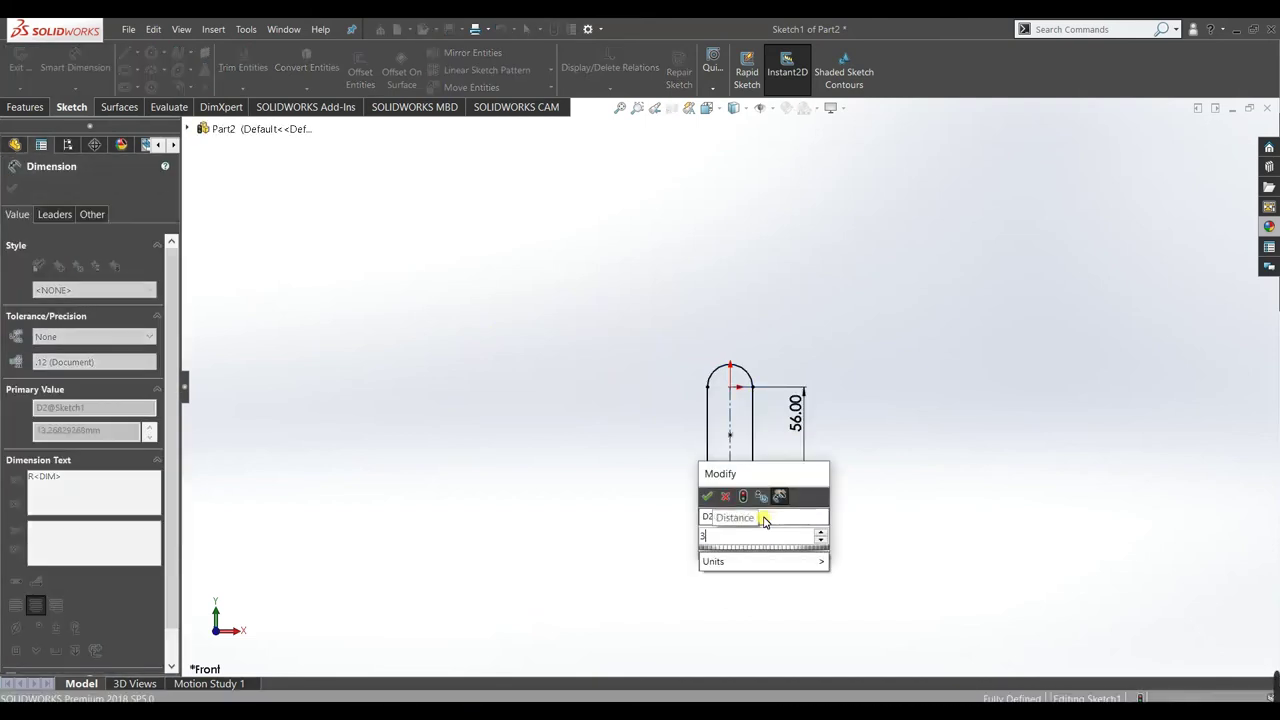
key("Return")
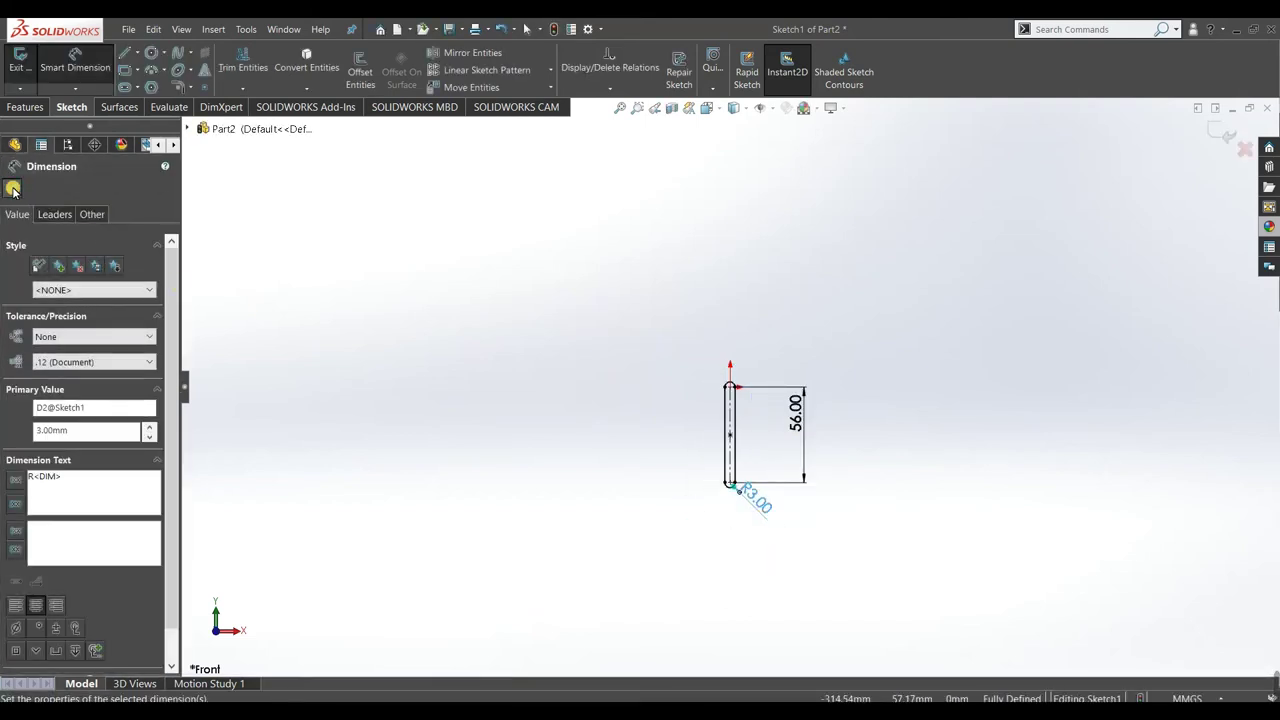
left_click(12, 188)
- Sketch a second straight slot around the first, sharing its arc centres, with an end radius of about 4.4 mm
scroll(746, 397, "down", 5)
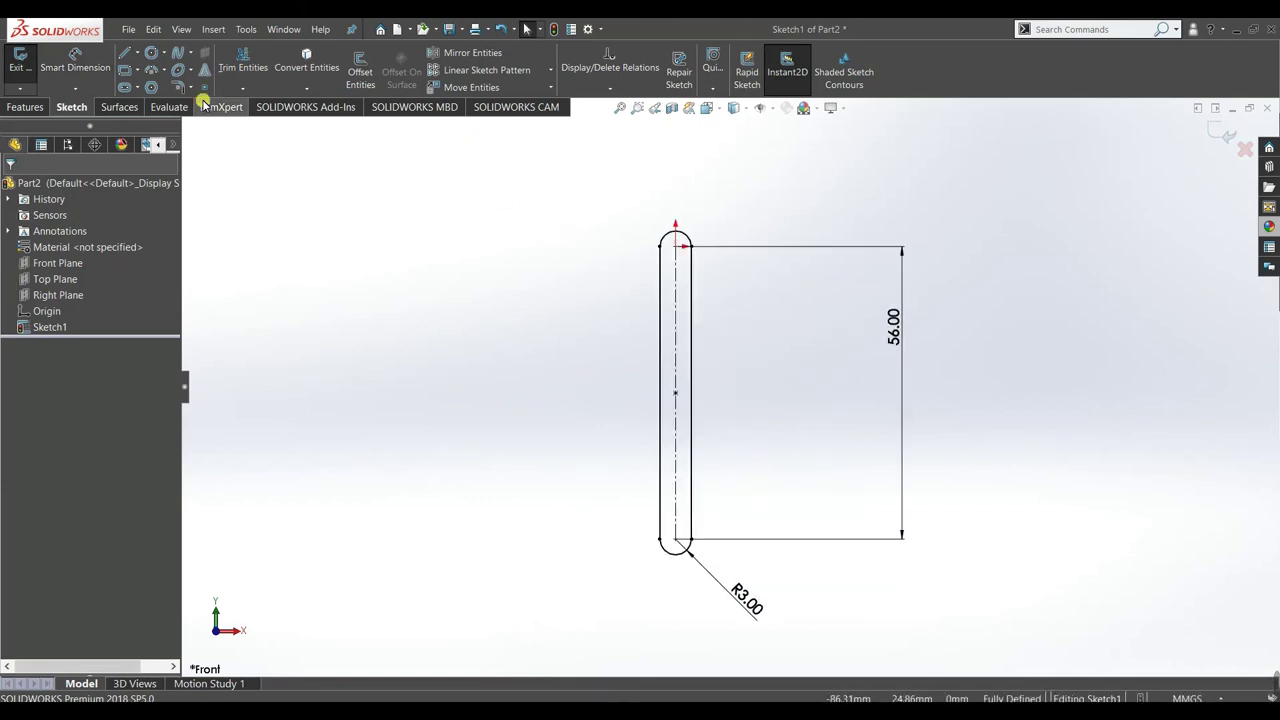
left_click(129, 88)
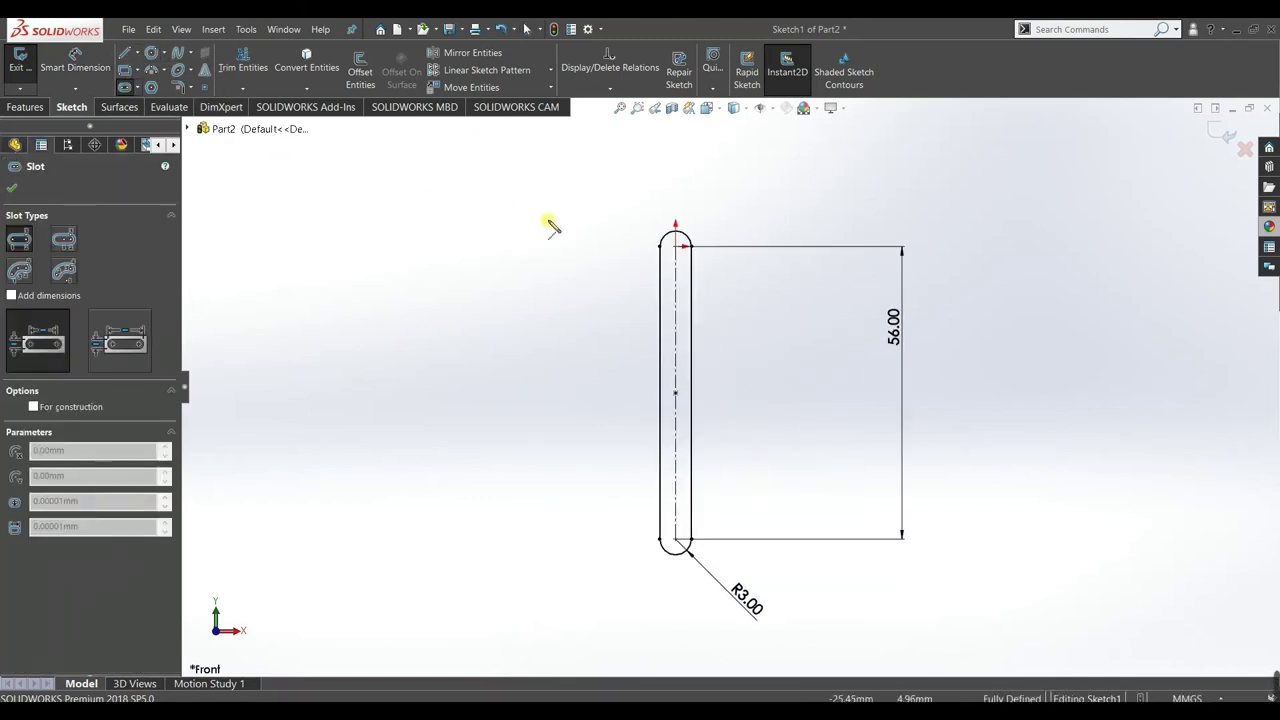
left_click(676, 245)
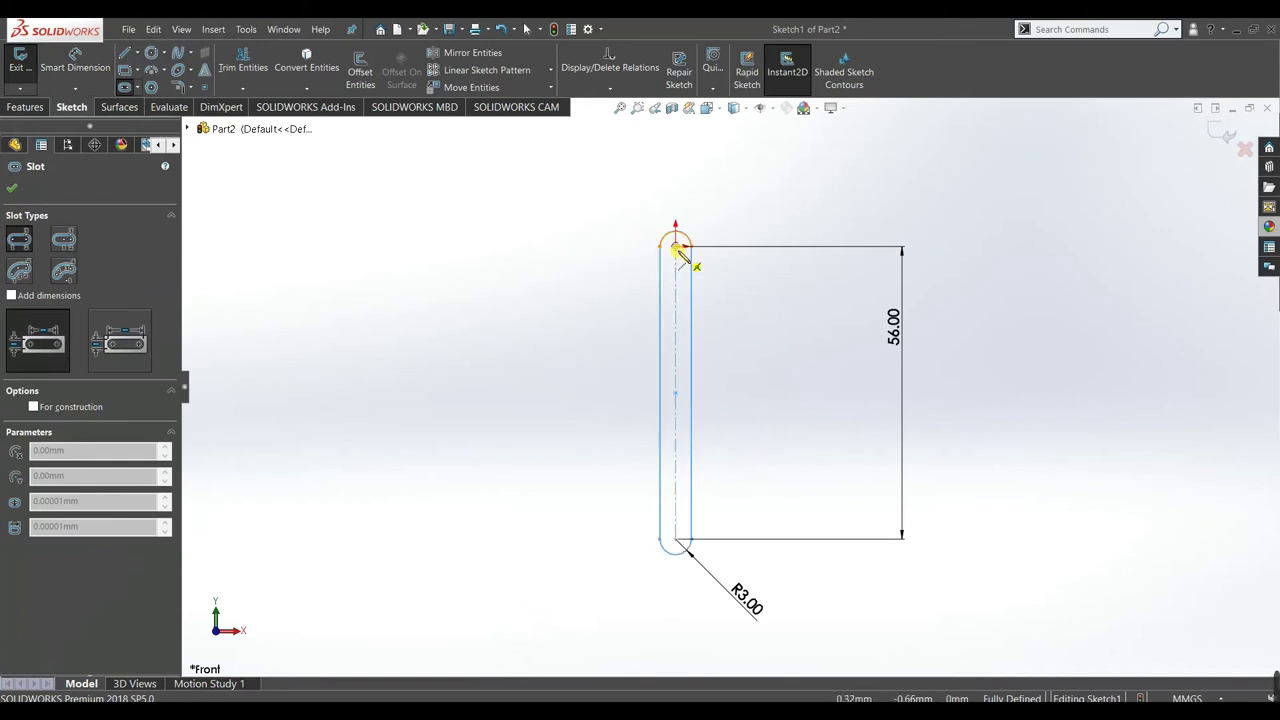
left_click(676, 540)
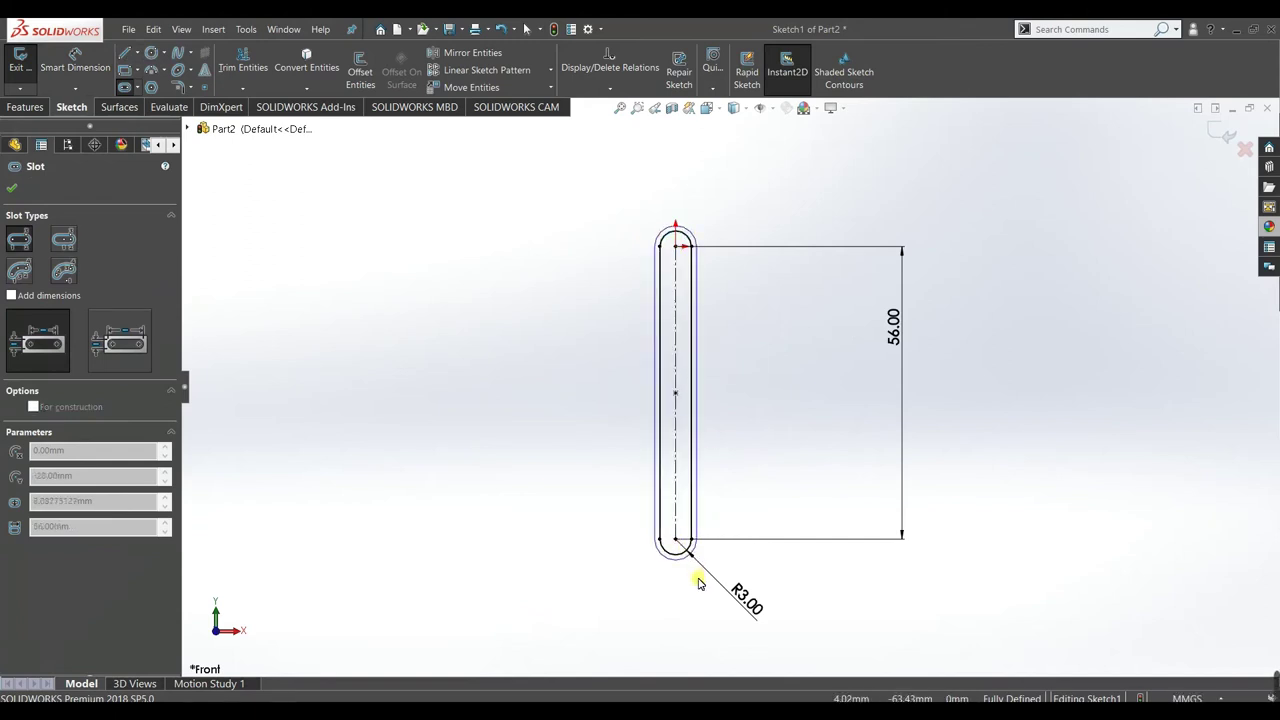
left_click(683, 560)
left_click(19, 190)
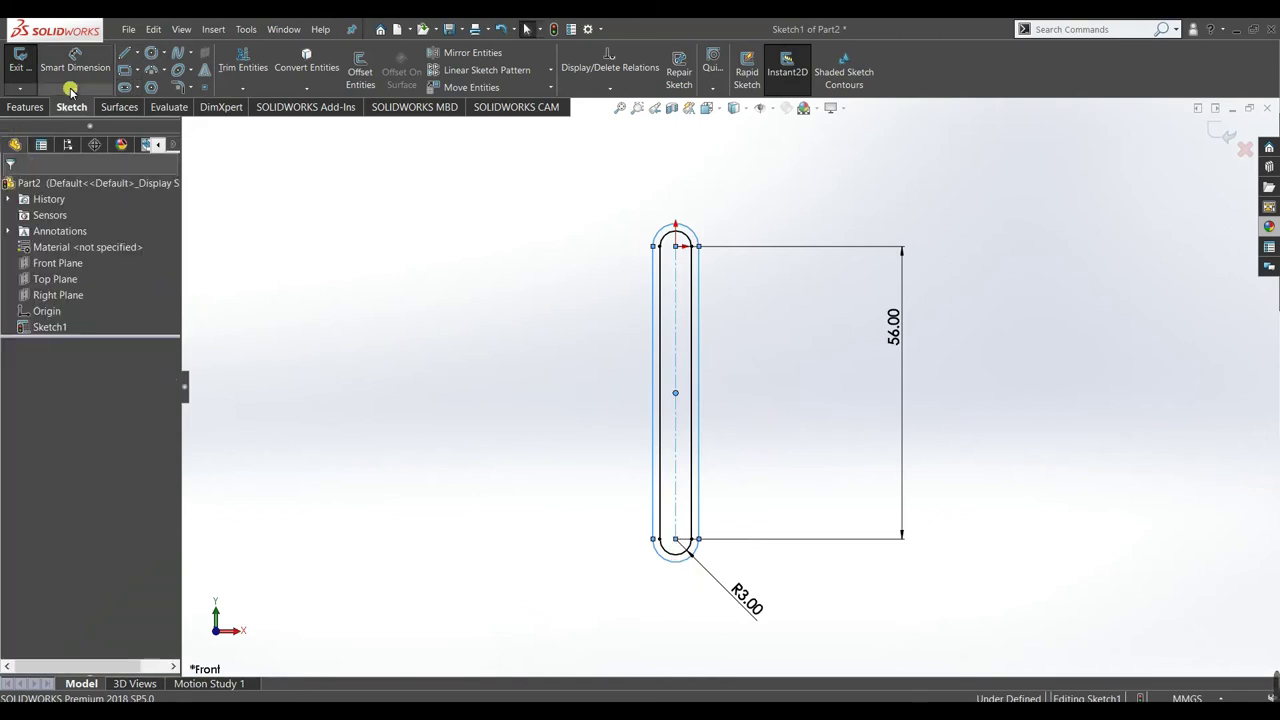
- Dimension the outer slot's end radius as 4.5 mm
left_click(679, 568)
left_click(680, 586)
type("4.5")
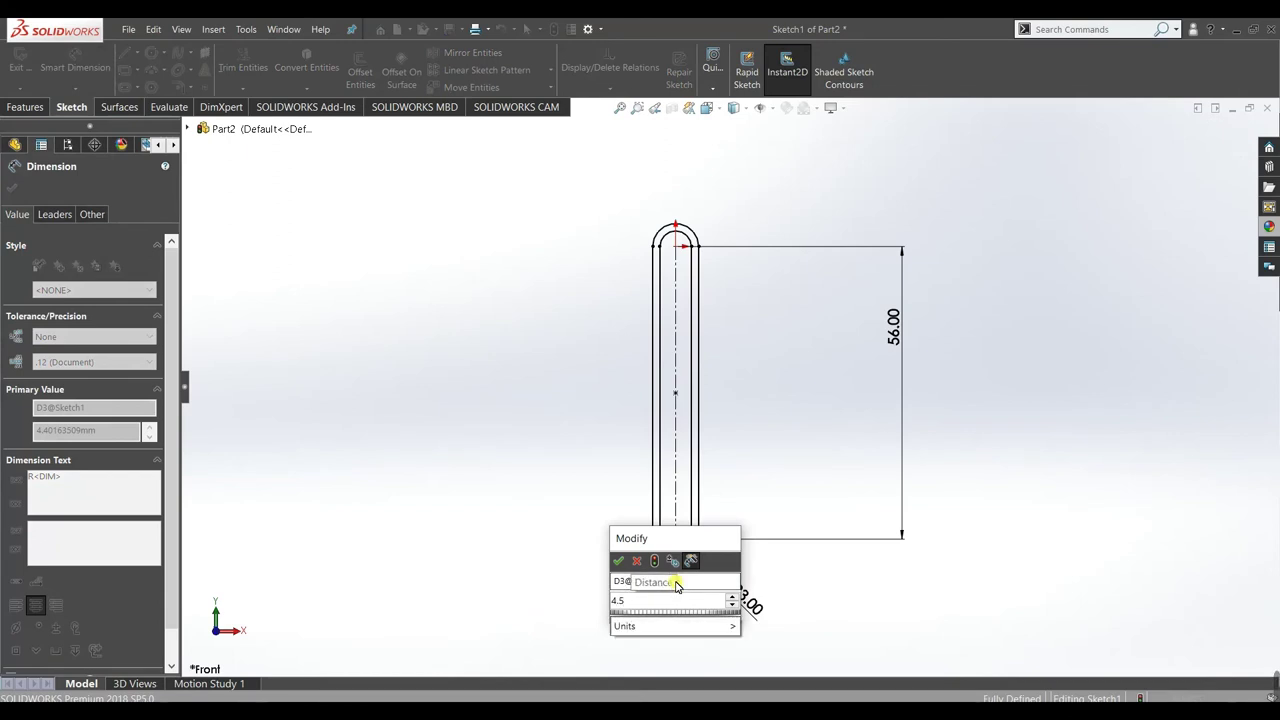
key("Return")
right_click(423, 491)
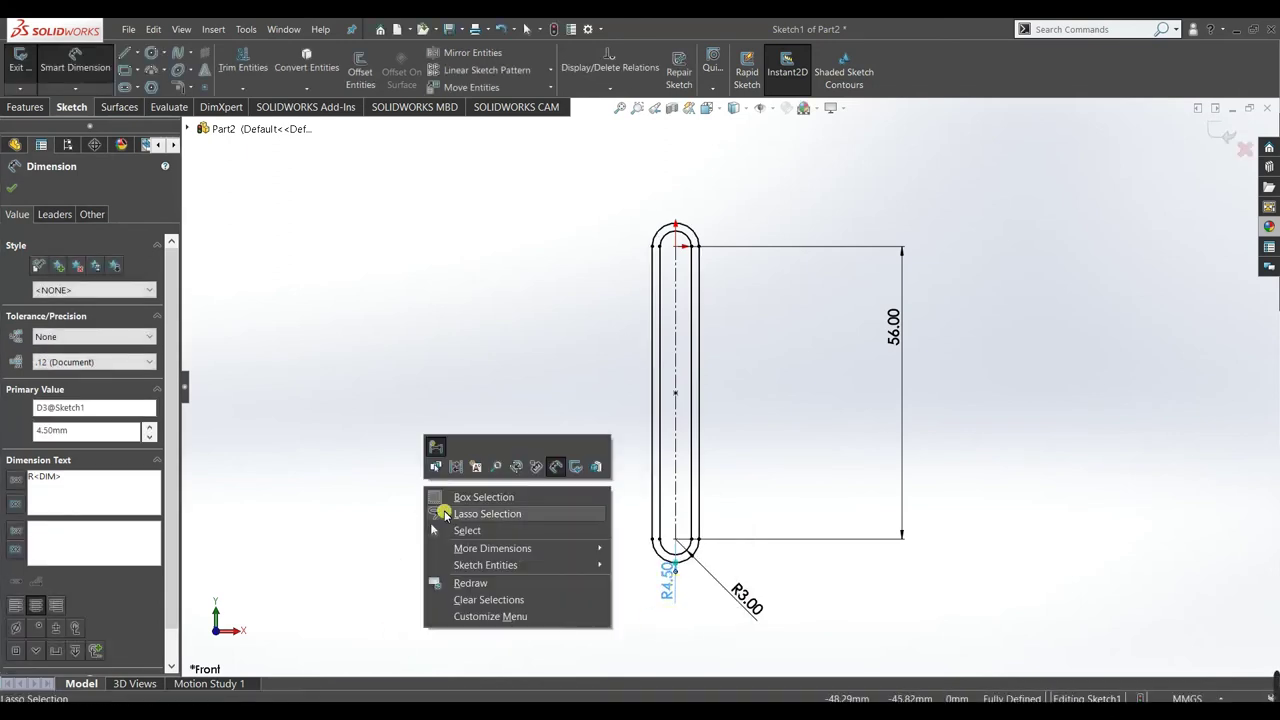
left_click(449, 530)
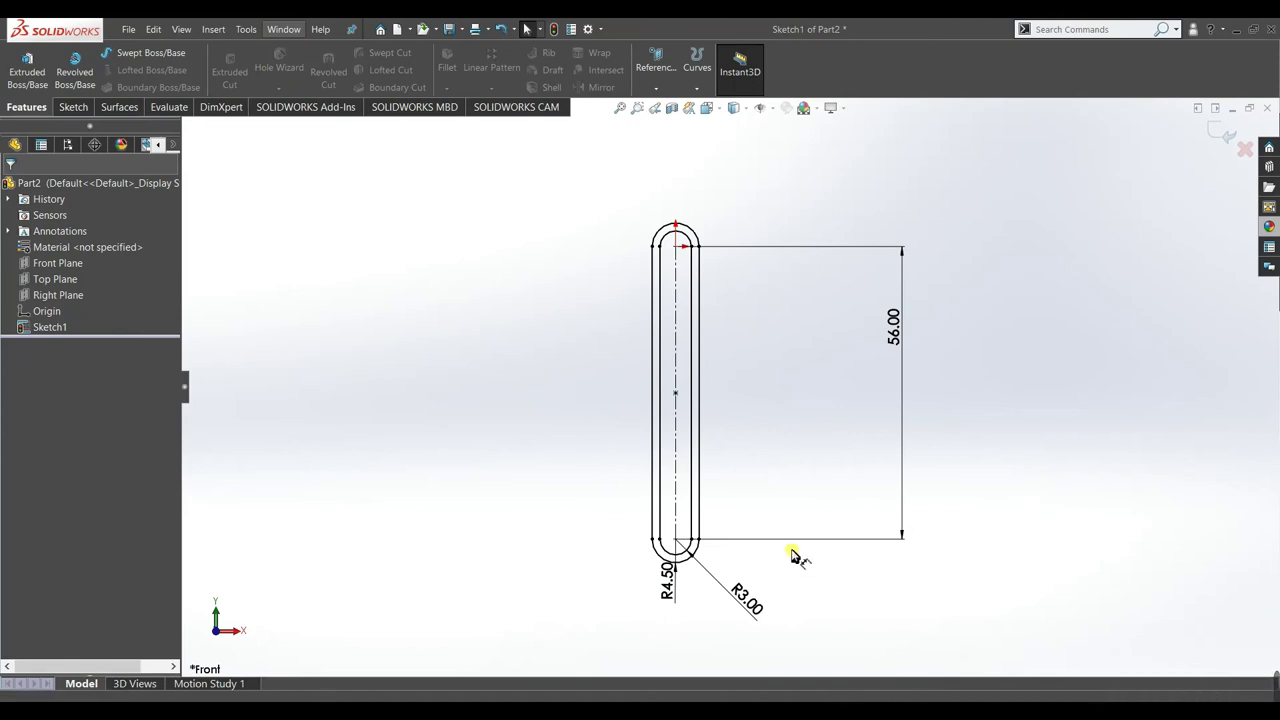
- Extrude the profile between the two slots as a blind boss 4 mm deep
left_click(27, 70)
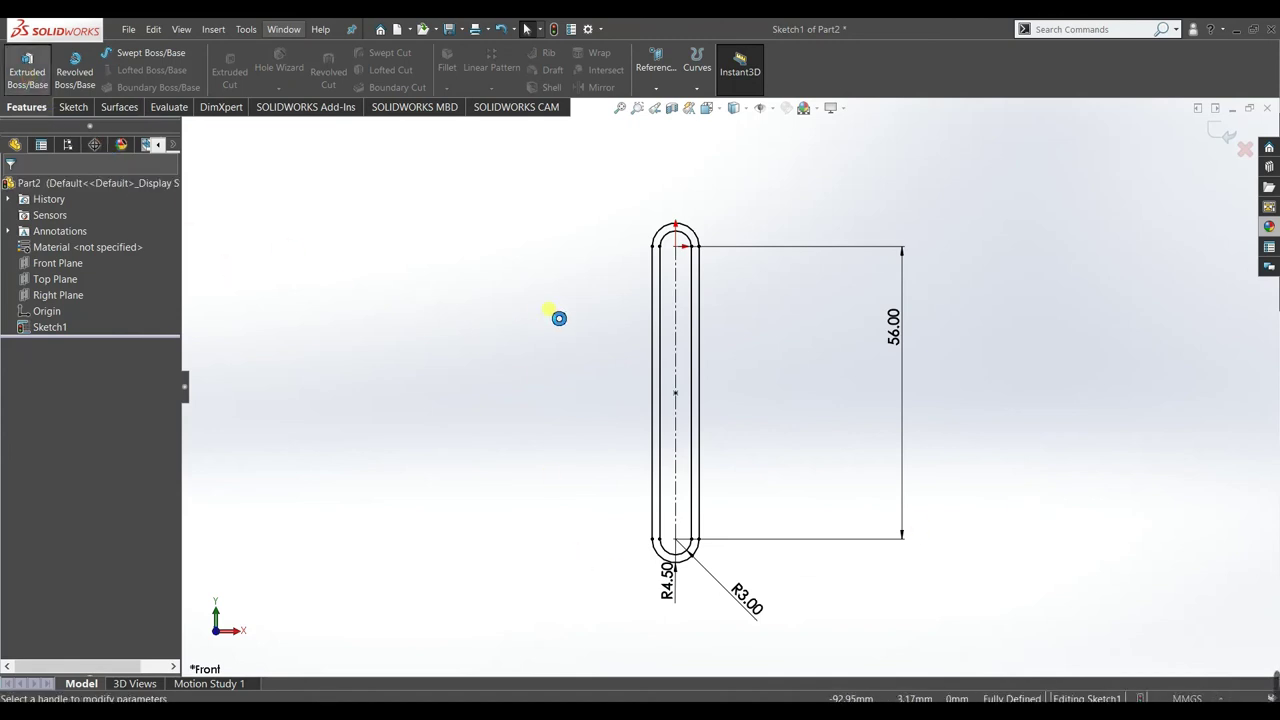
middle_click_drag(509, 370, 556, 533)
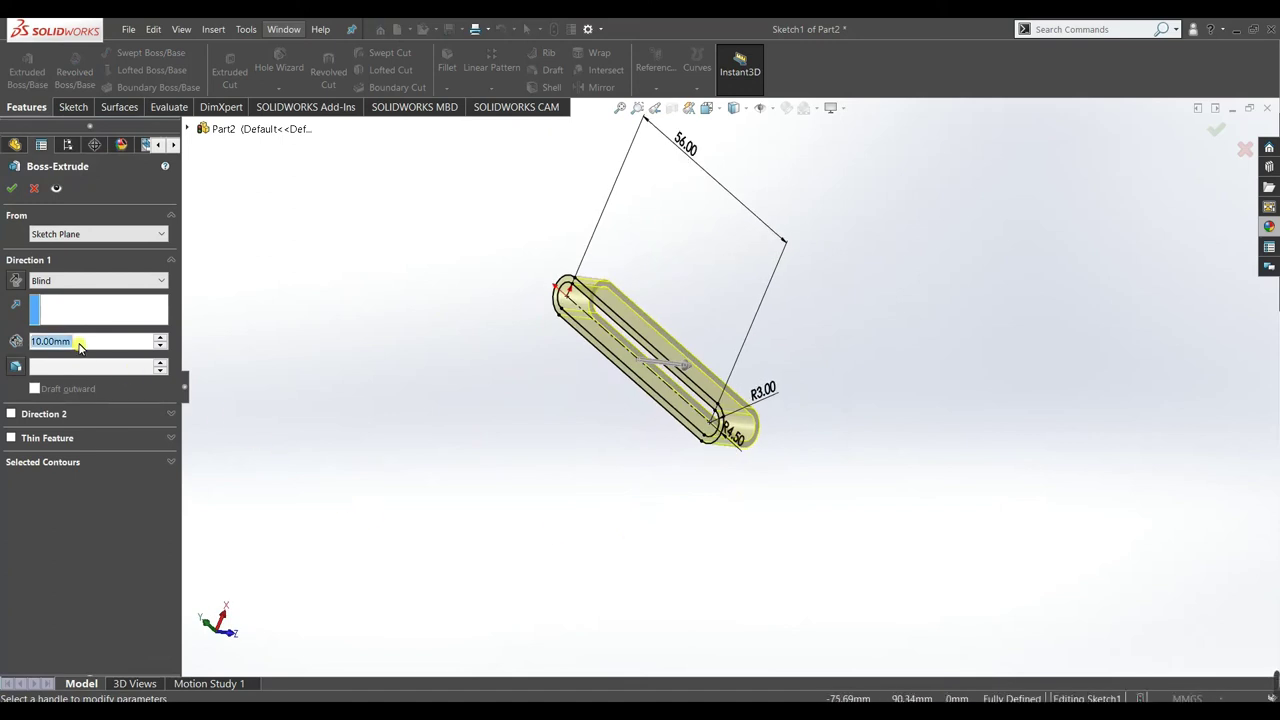
type("4")
key("Return")
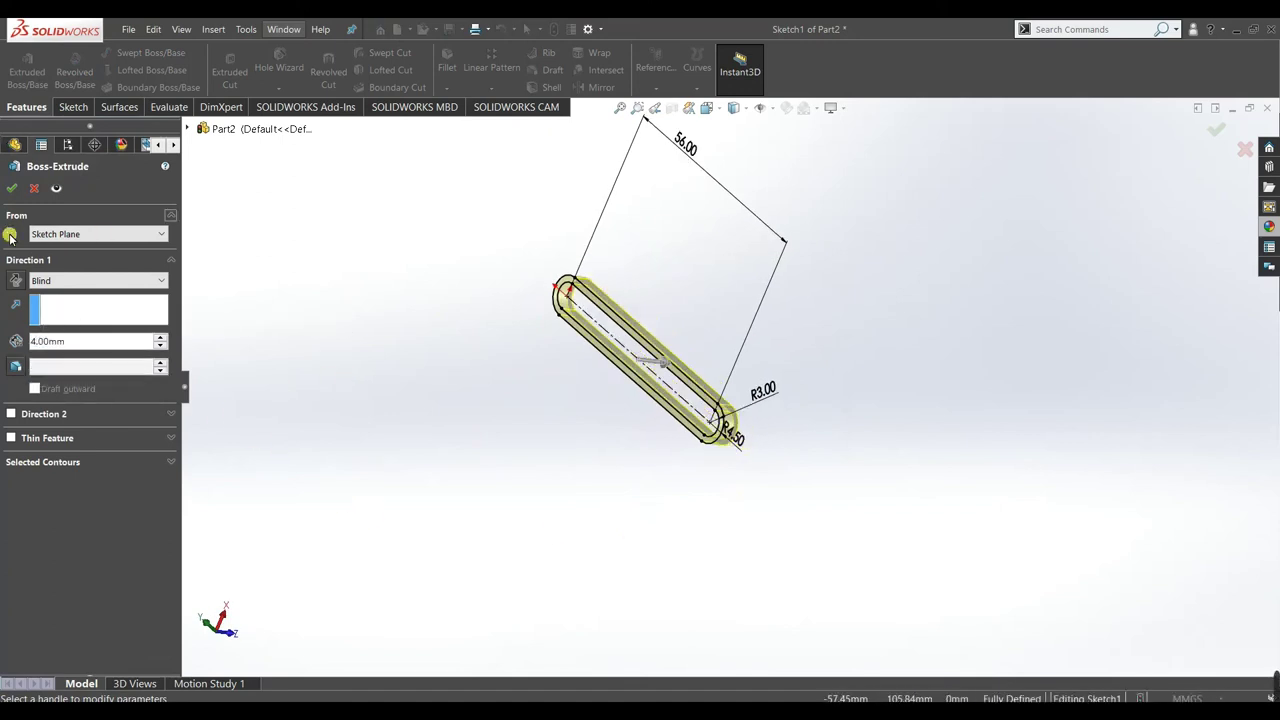
left_click(12, 190)
- On the slotted link's flat long side face, sketch a horizontal construction line across its 4 mm width, midway along its length
middle_click_drag(491, 451, 491, 314)
left_click(491, 314)
left_click(637, 367)
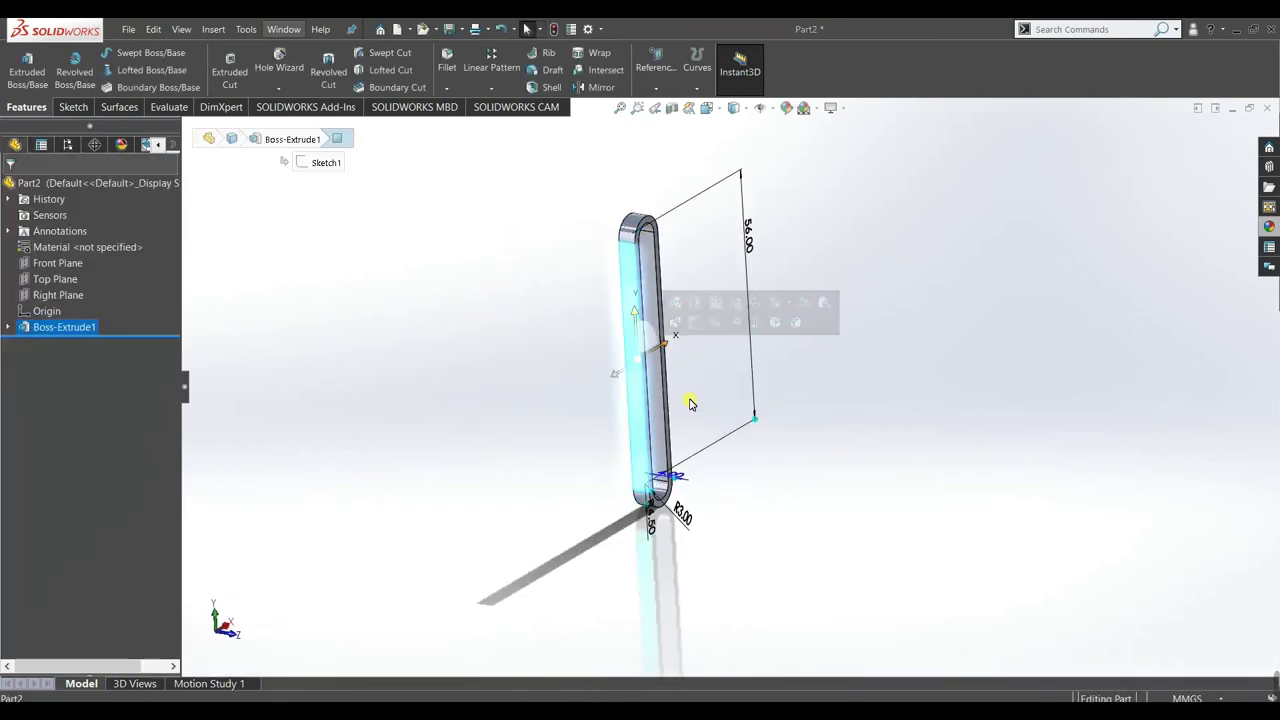
left_click(692, 324)
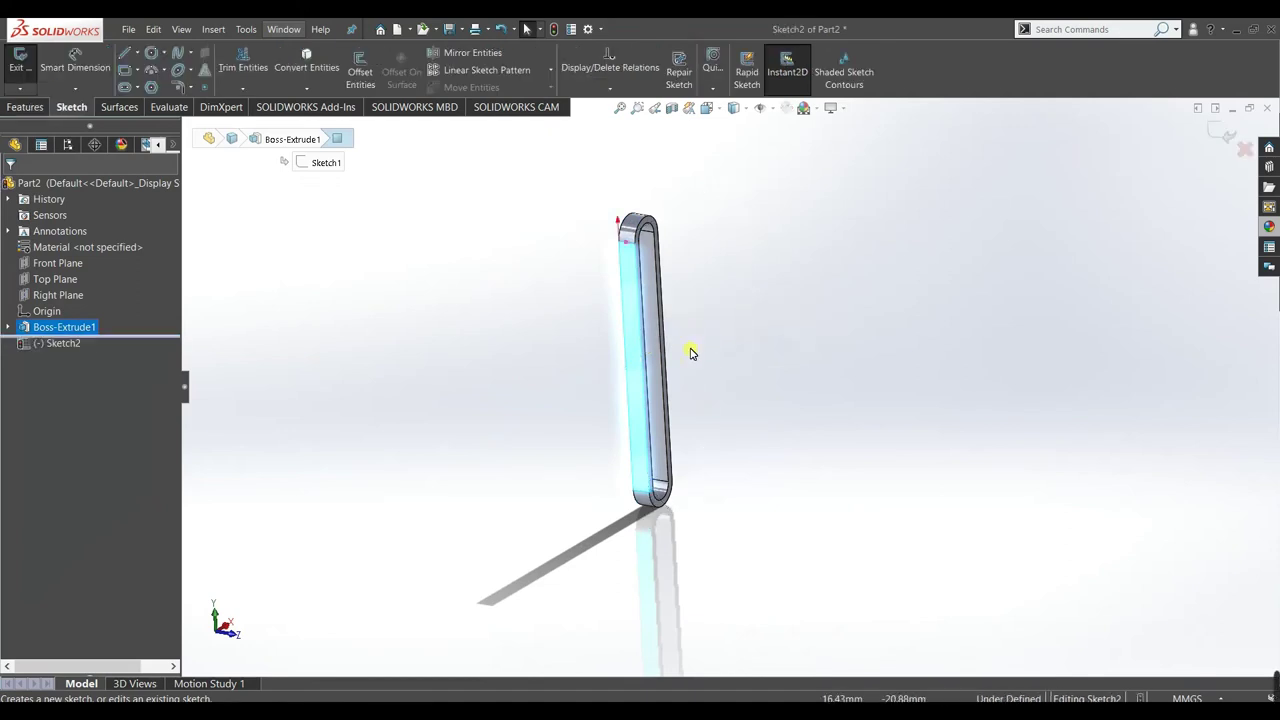
key("space")
left_click(480, 486)
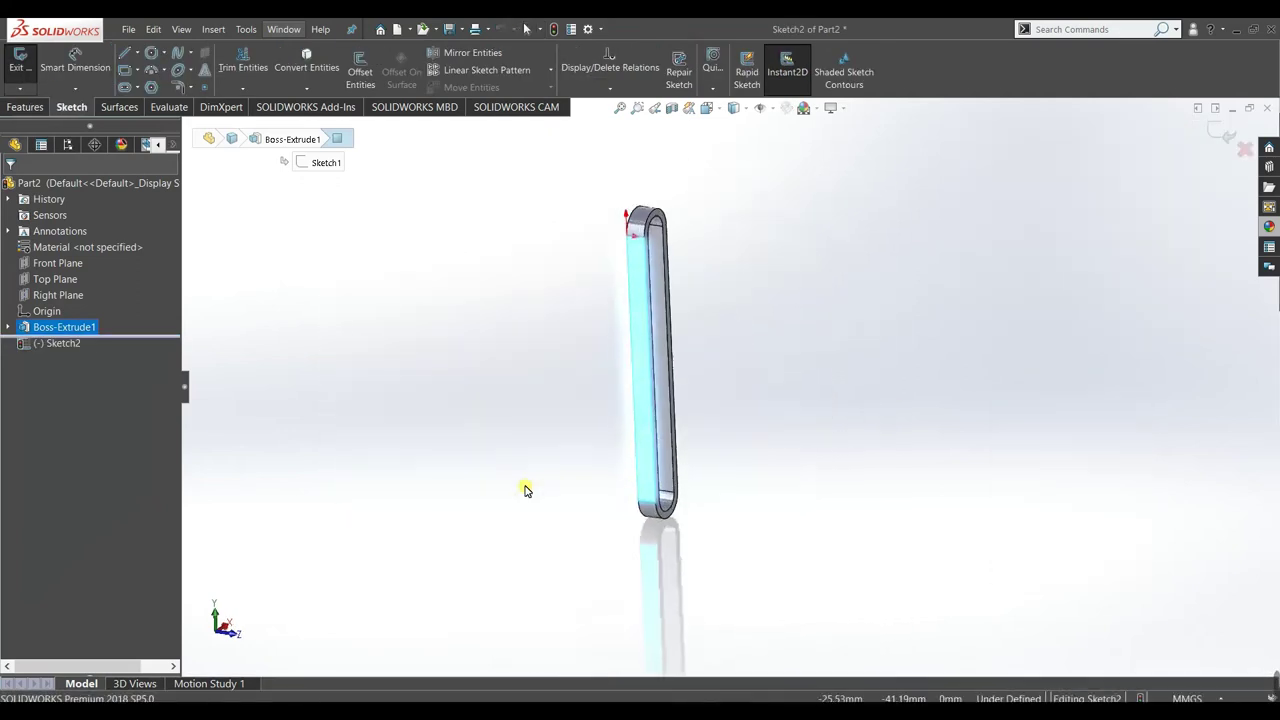
left_click(591, 437)
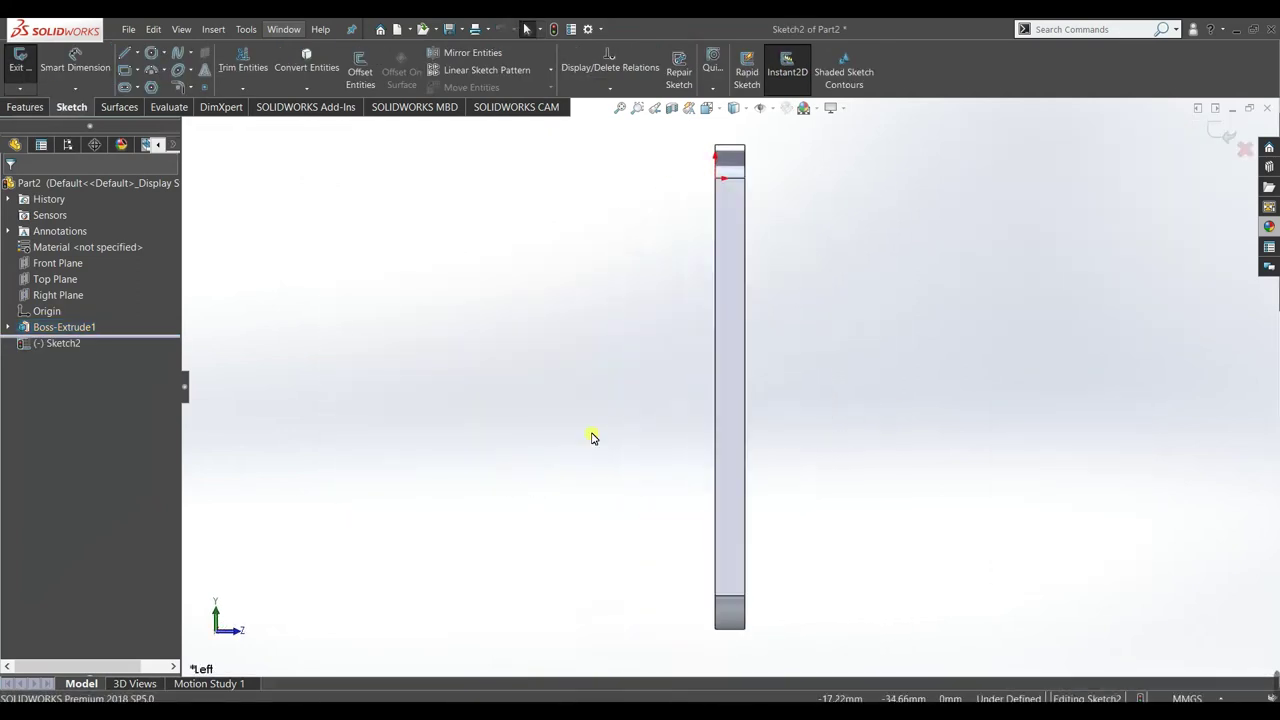
left_click(137, 53)
left_click(148, 84)
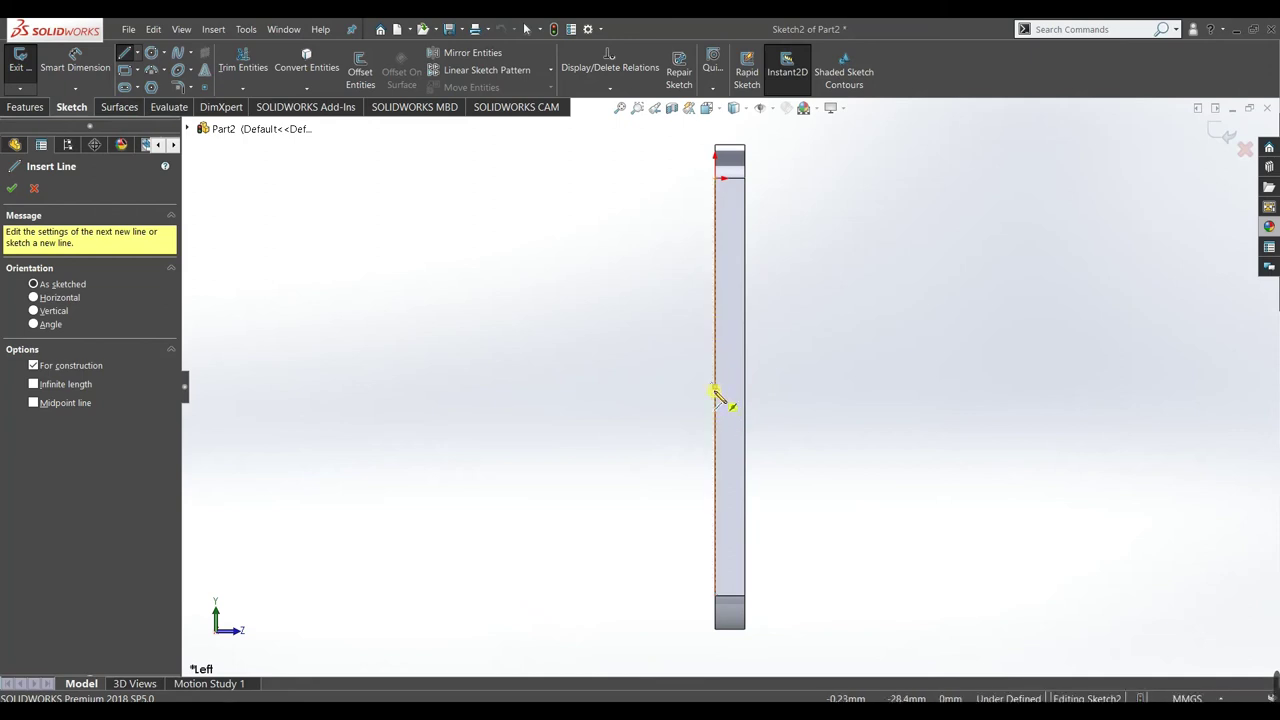
left_click(714, 387)
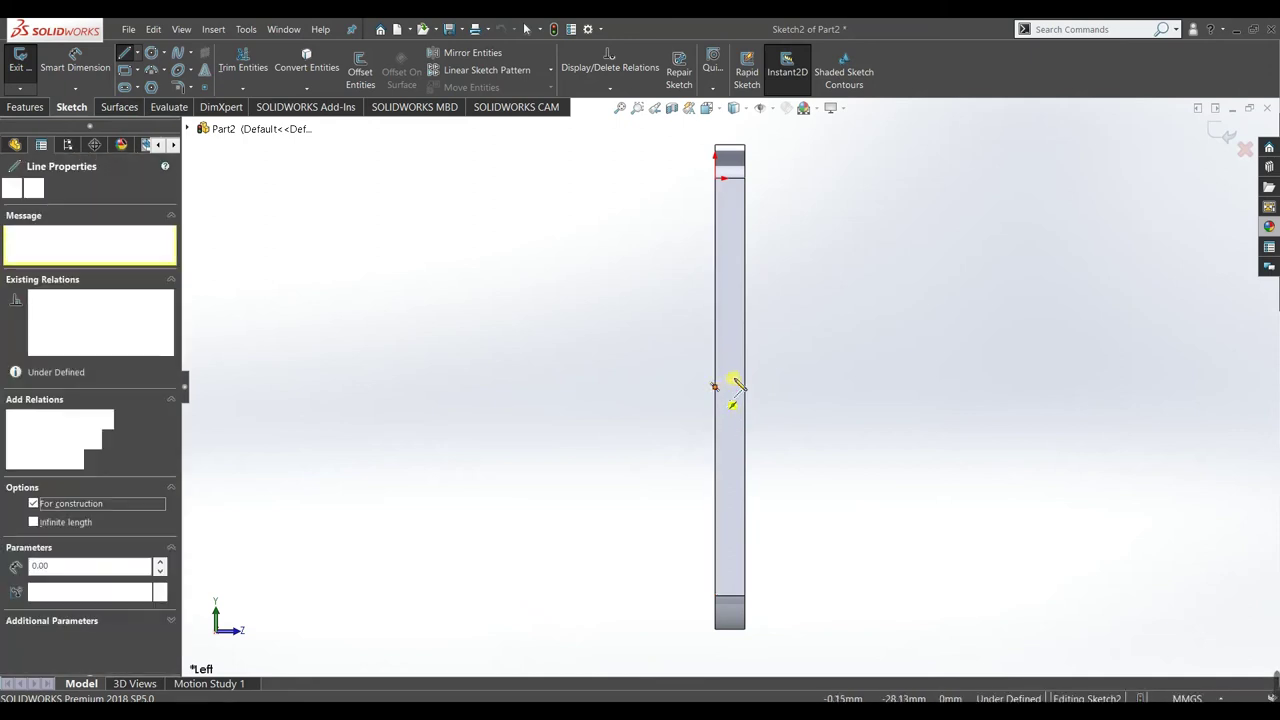
left_click(744, 387)
right_click(783, 344)
key("Escape")
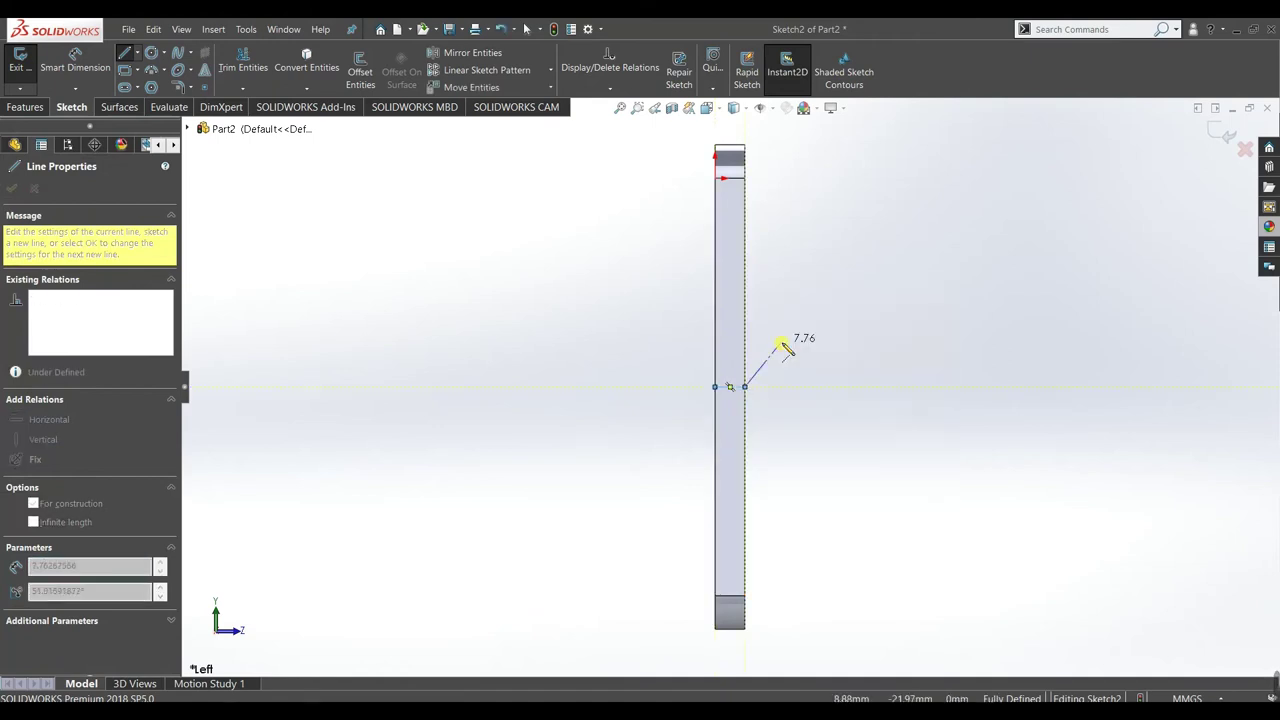
- Sketch a circle of about 1.3 mm radius centred on the midpoint of the construction line across the link's side face
right_click(489, 320)
left_click(506, 323)
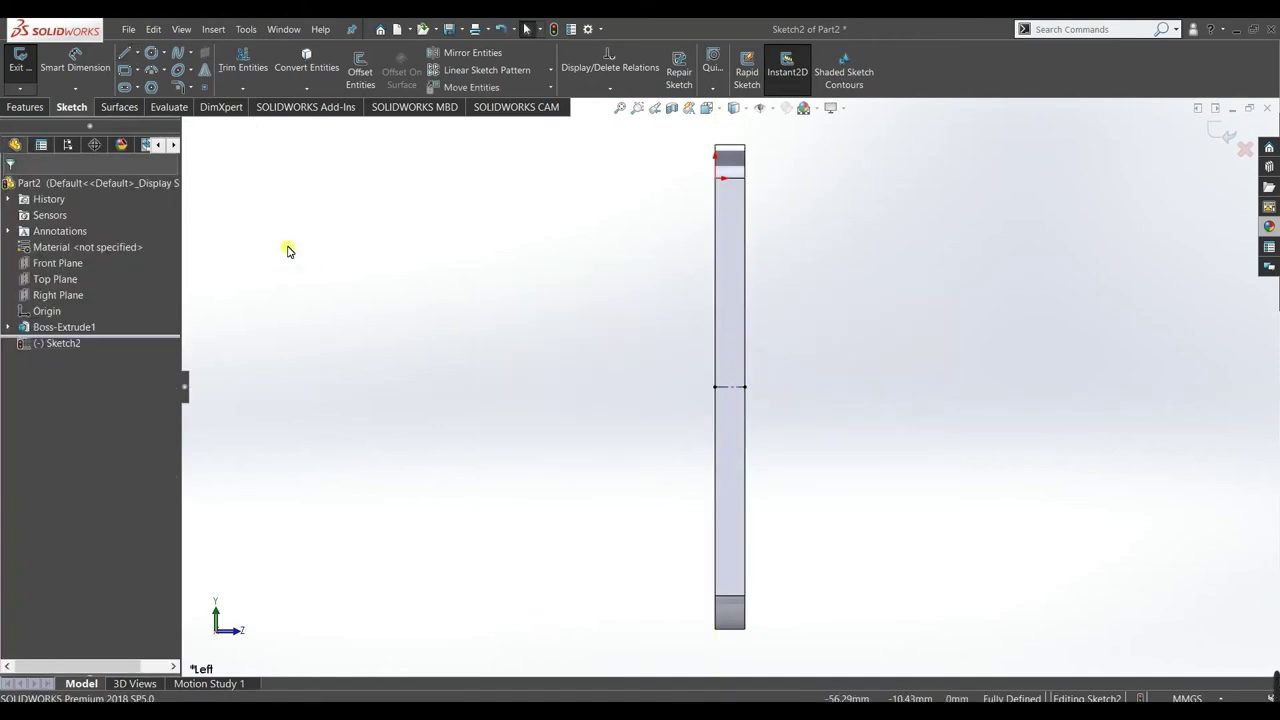
left_click(151, 52)
left_click(730, 387)
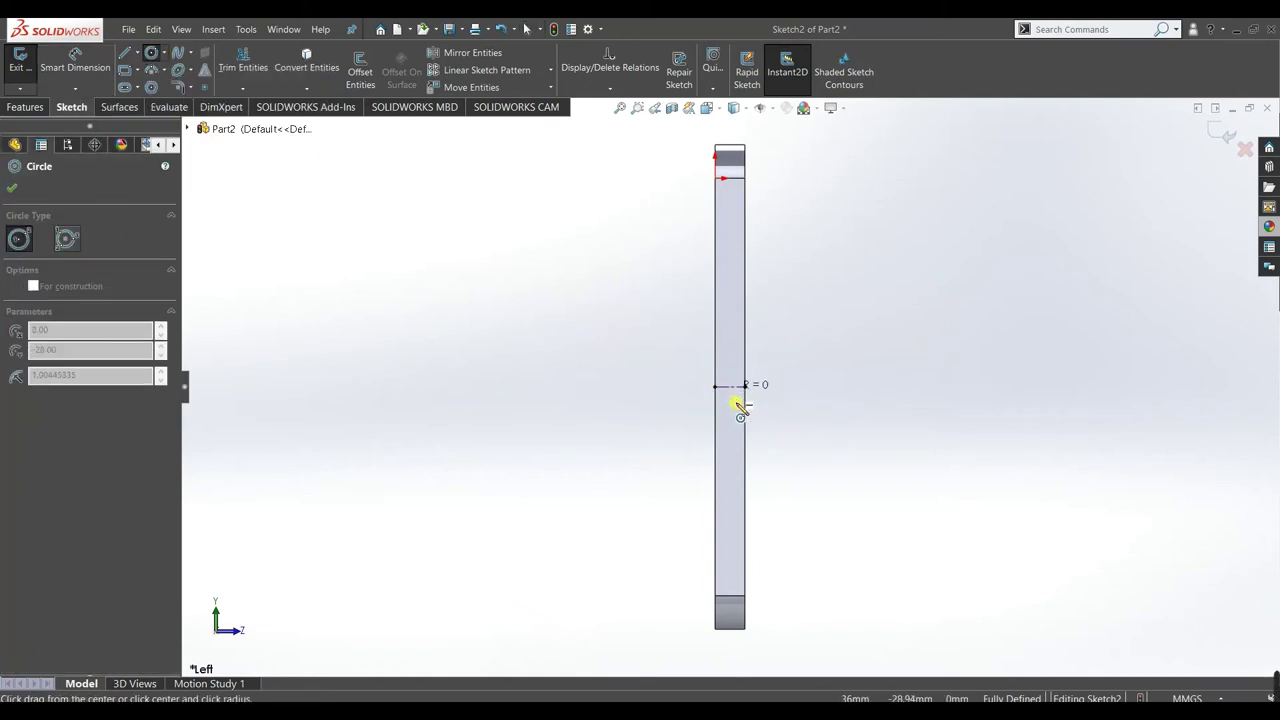
left_click(740, 397)
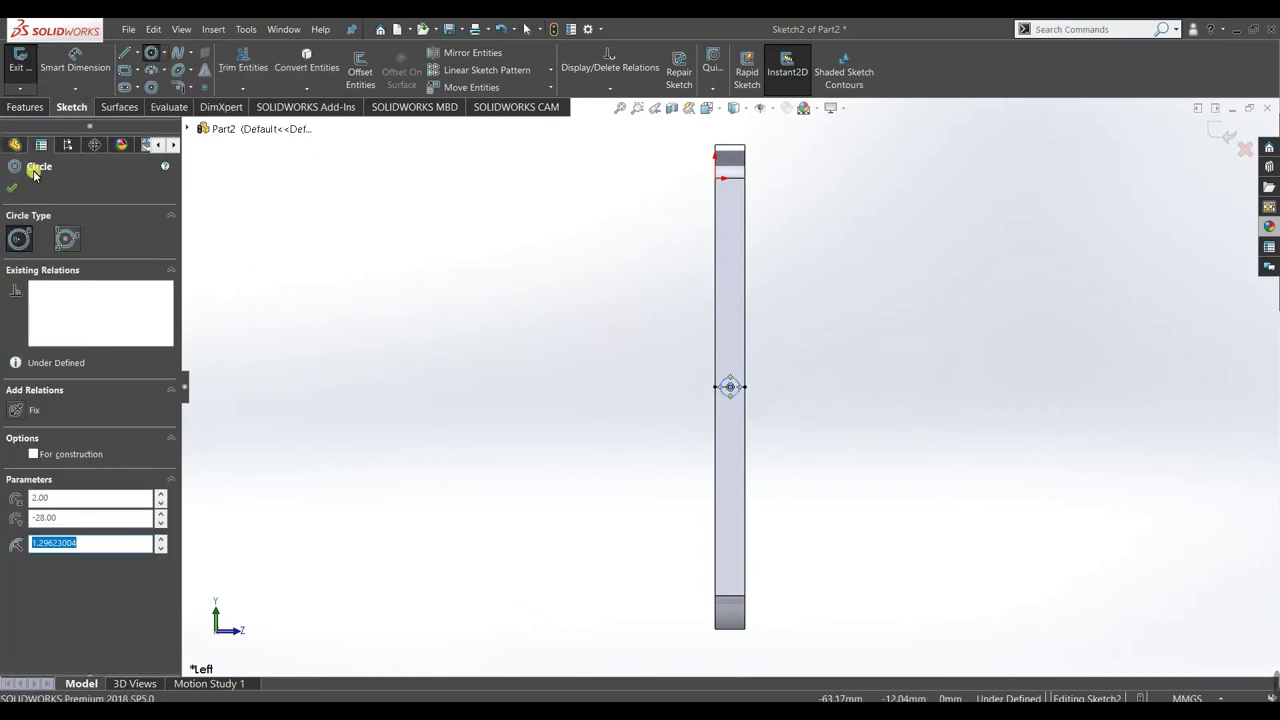
key("Escape")
- Dimension the circle's diameter as 3 mm
left_click(75, 60)
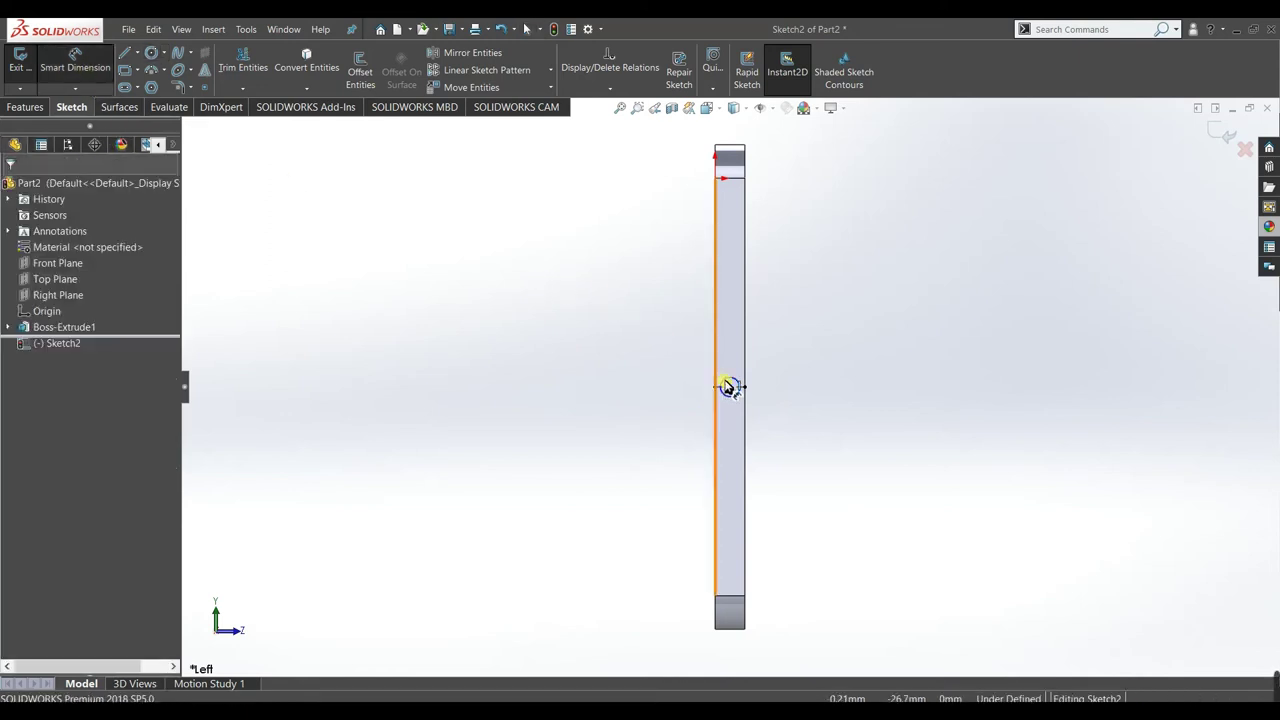
scroll(729, 386, "down", 2)
left_click(740, 415)
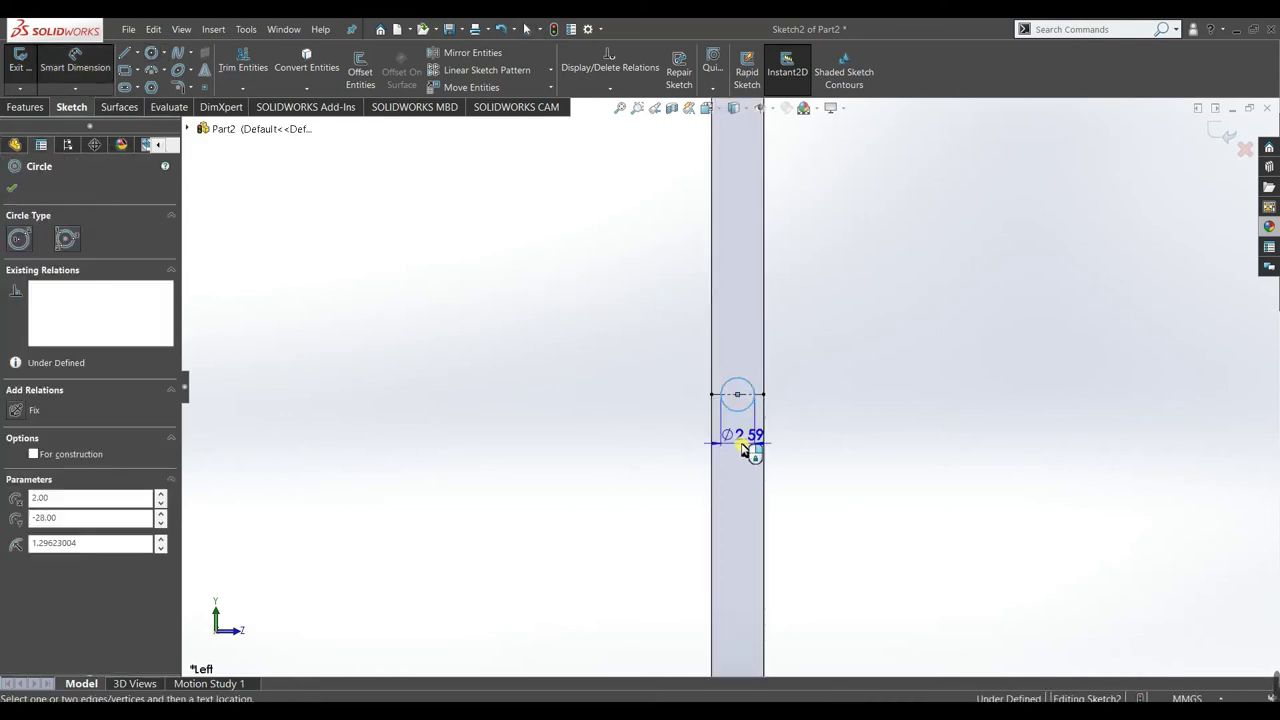
left_click(747, 444)
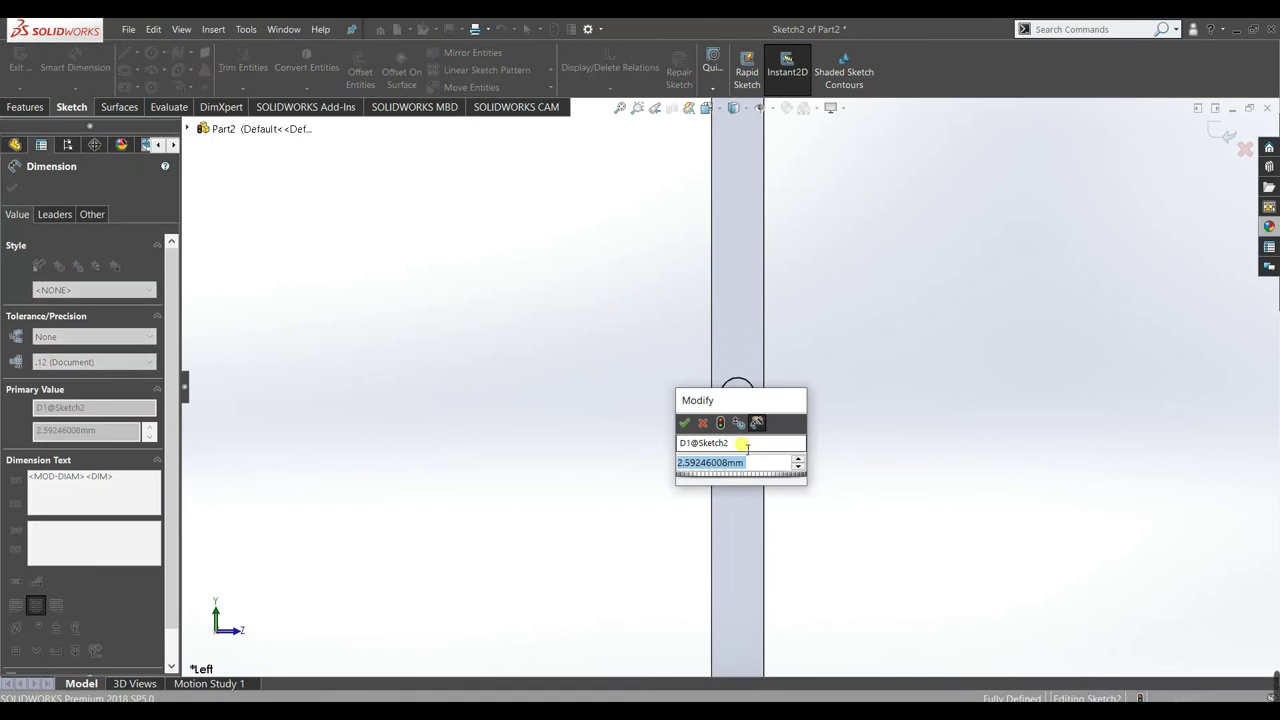
type("3")
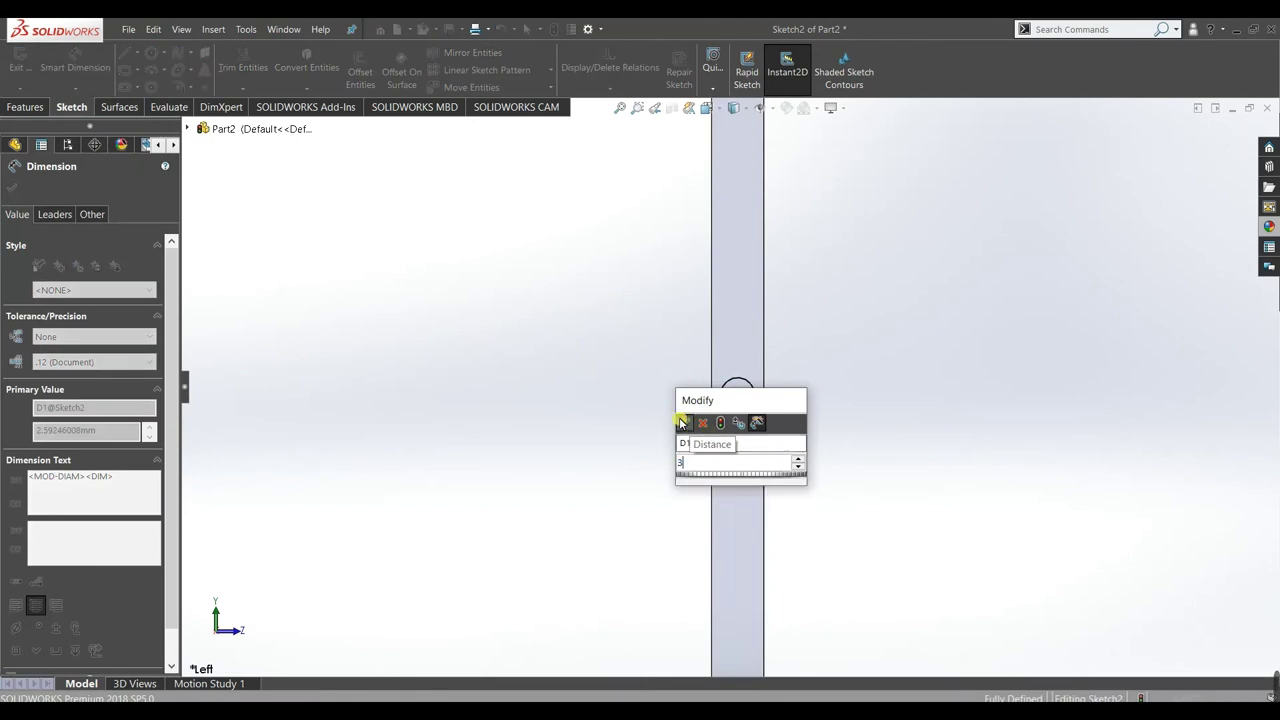
left_click(684, 422)
left_click(11, 188)
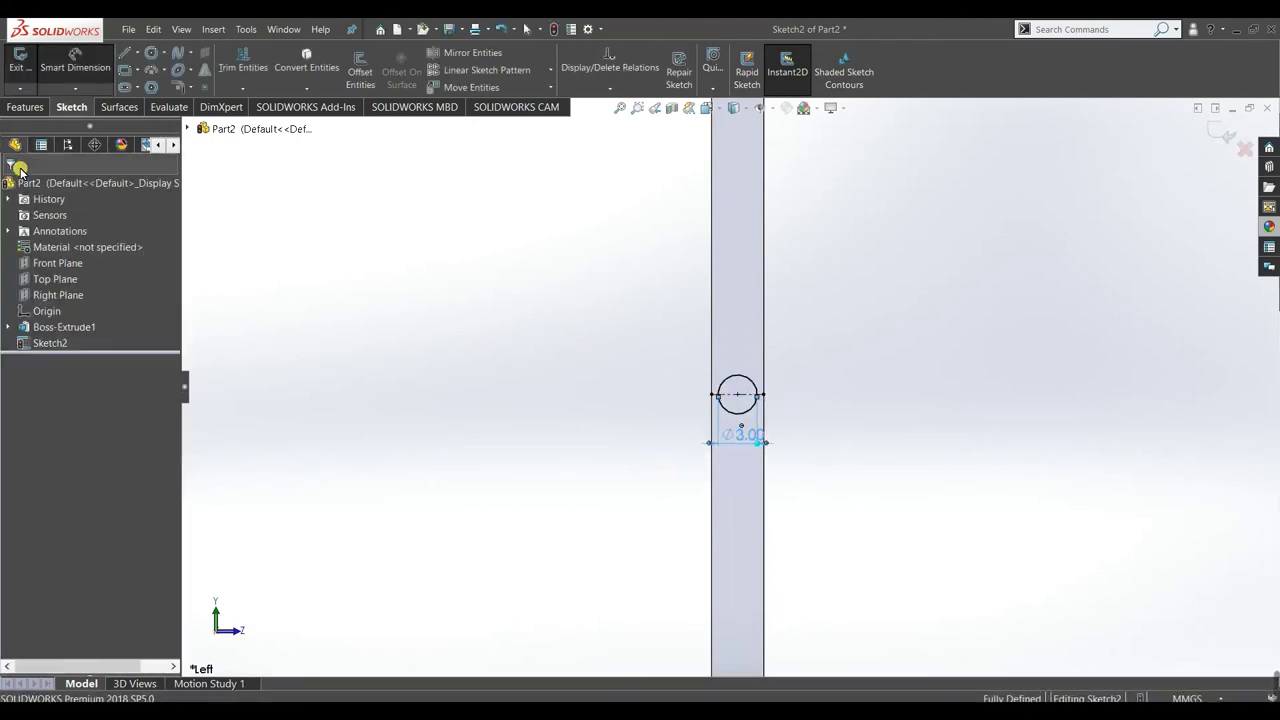
- Extrude the 3 mm circle as a blind boss 80 mm long, merged with the slotted link
left_click(26, 107)
left_click(27, 75)
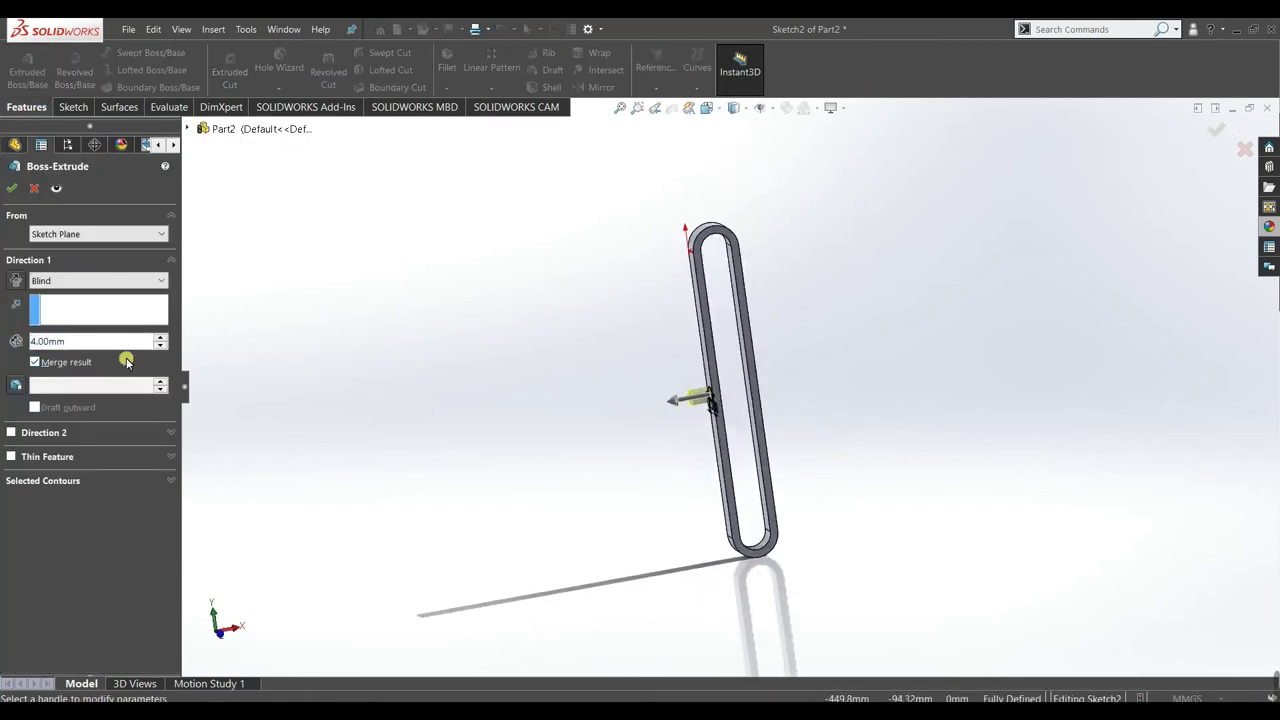
left_click(95, 345)
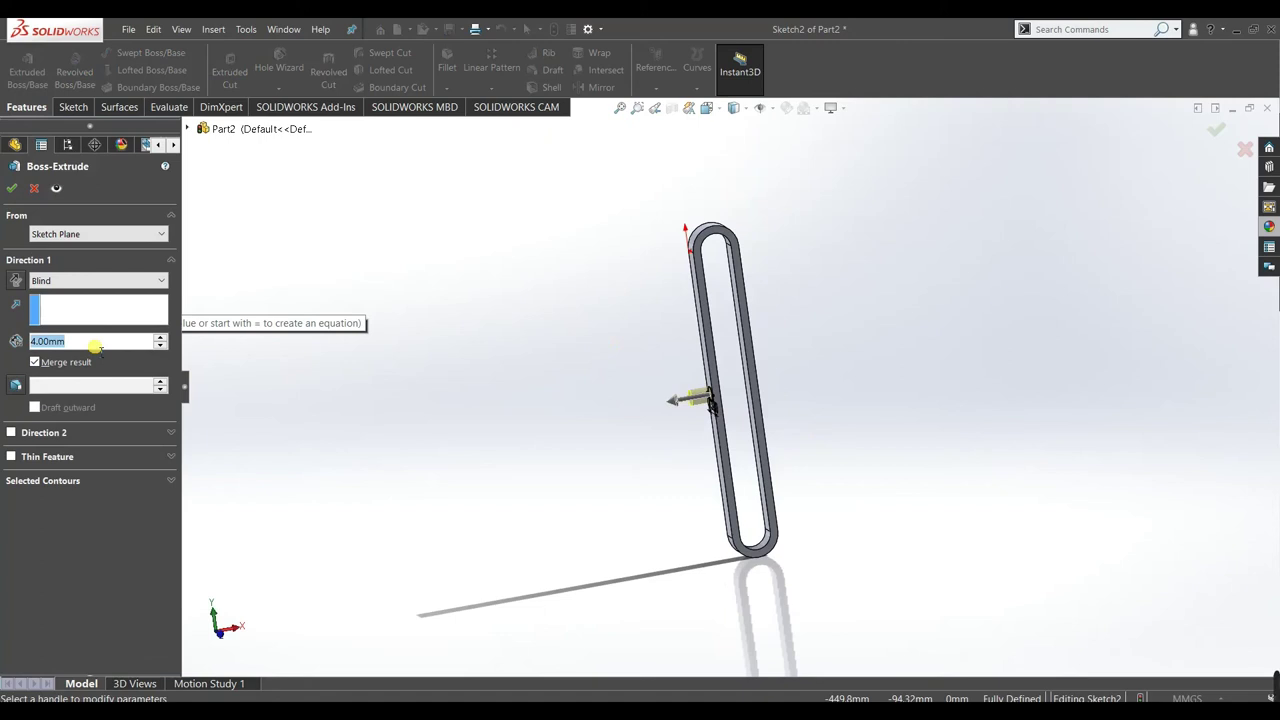
type("80")
key("Return")
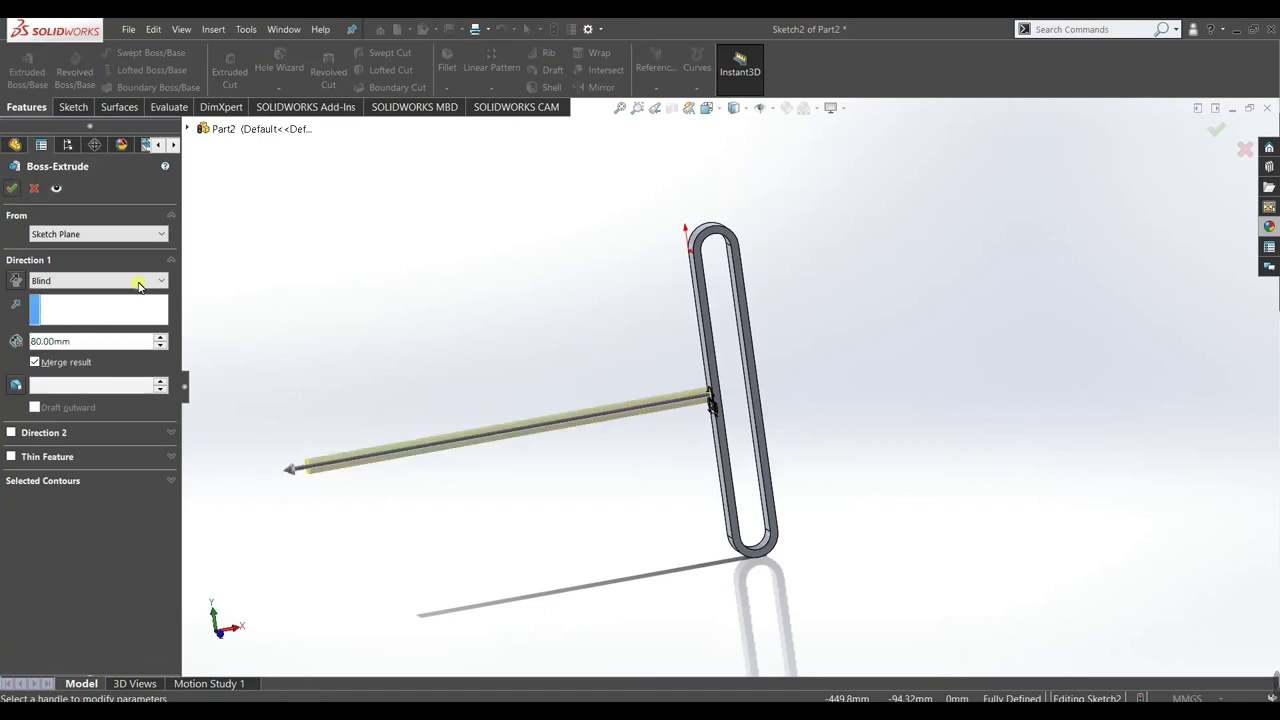
left_click(13, 188)
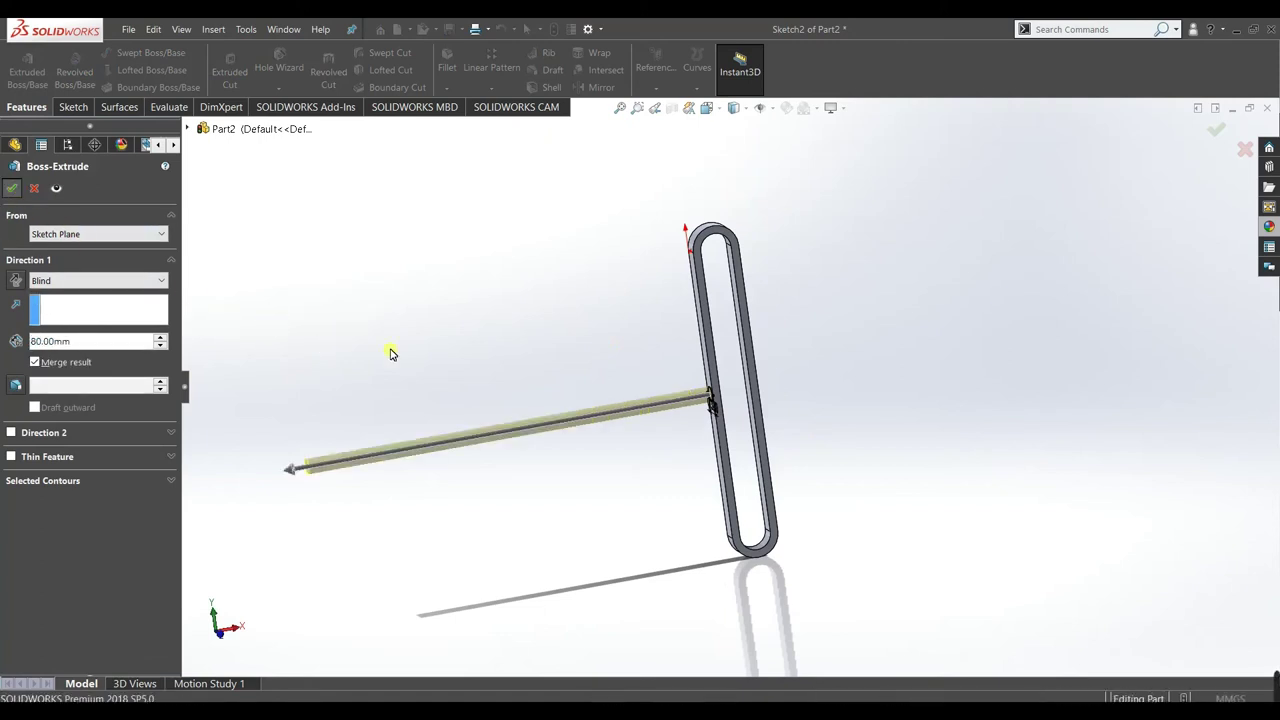
- On the rod's free end face, sketch a concentric circle about 8.5 mm in diameter
middle_click_drag(429, 368, 692, 381)
scroll(644, 415, "down", 2)
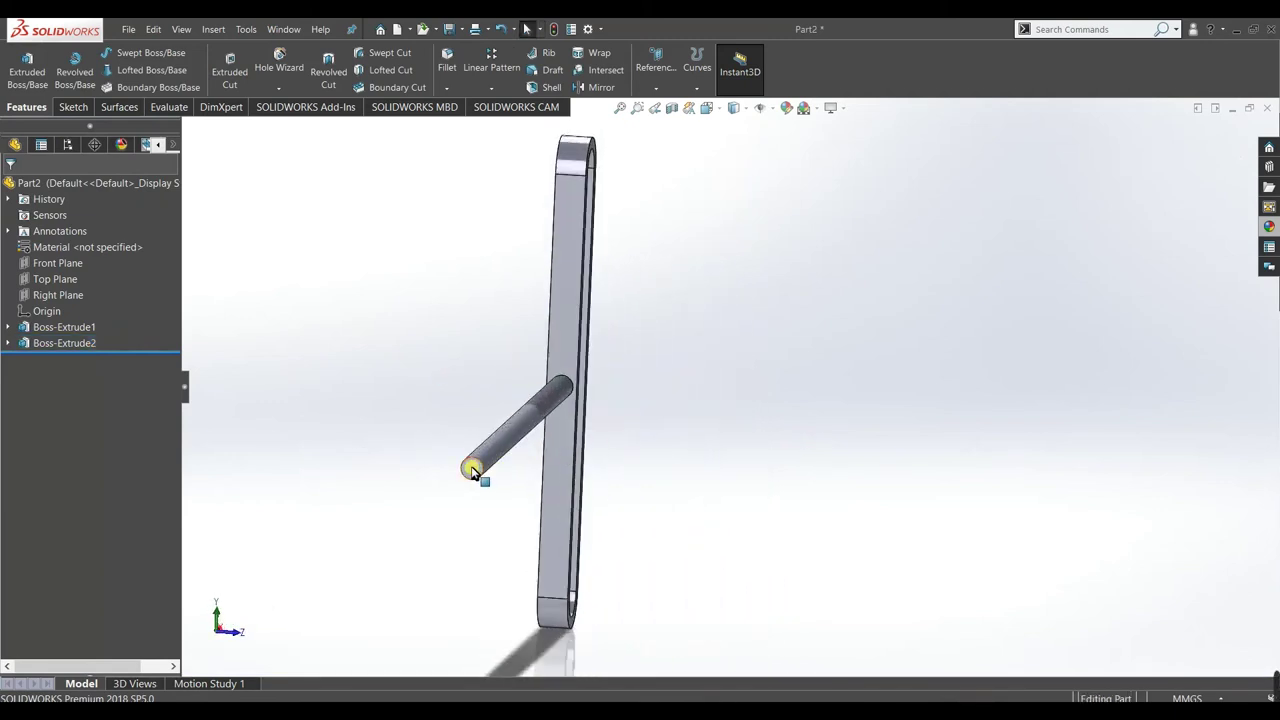
left_click(468, 464)
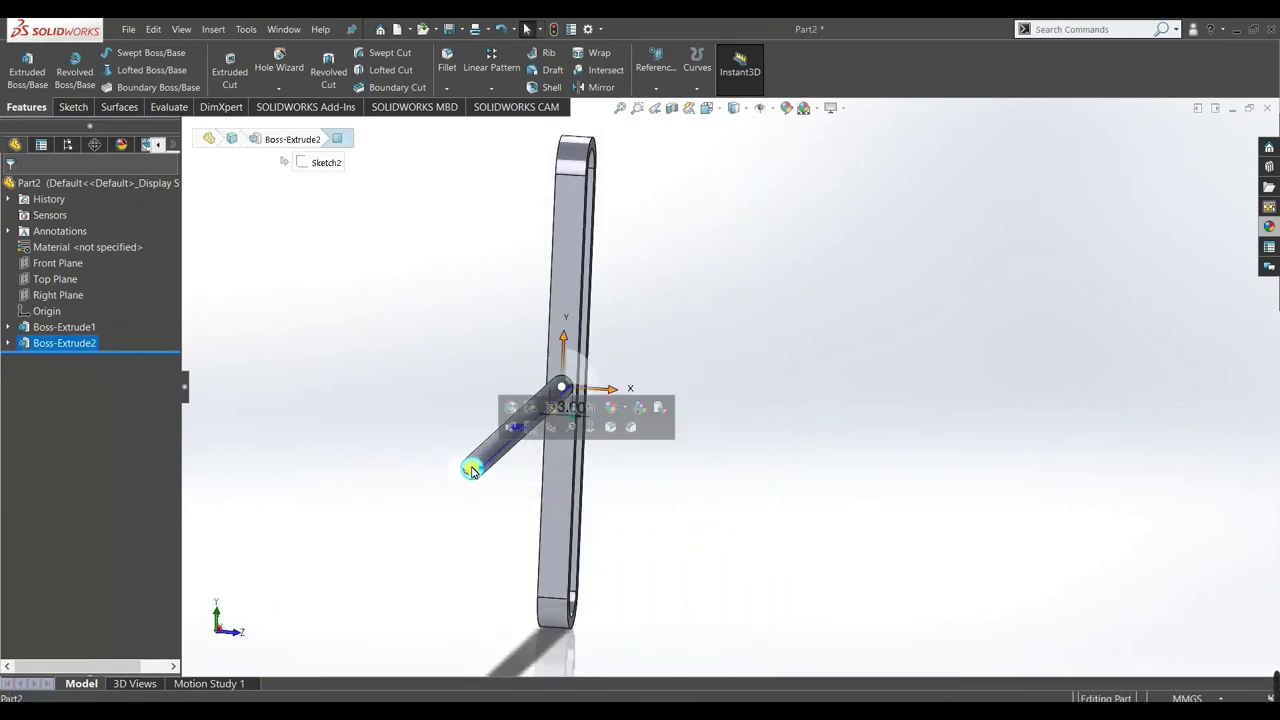
left_click(527, 428)
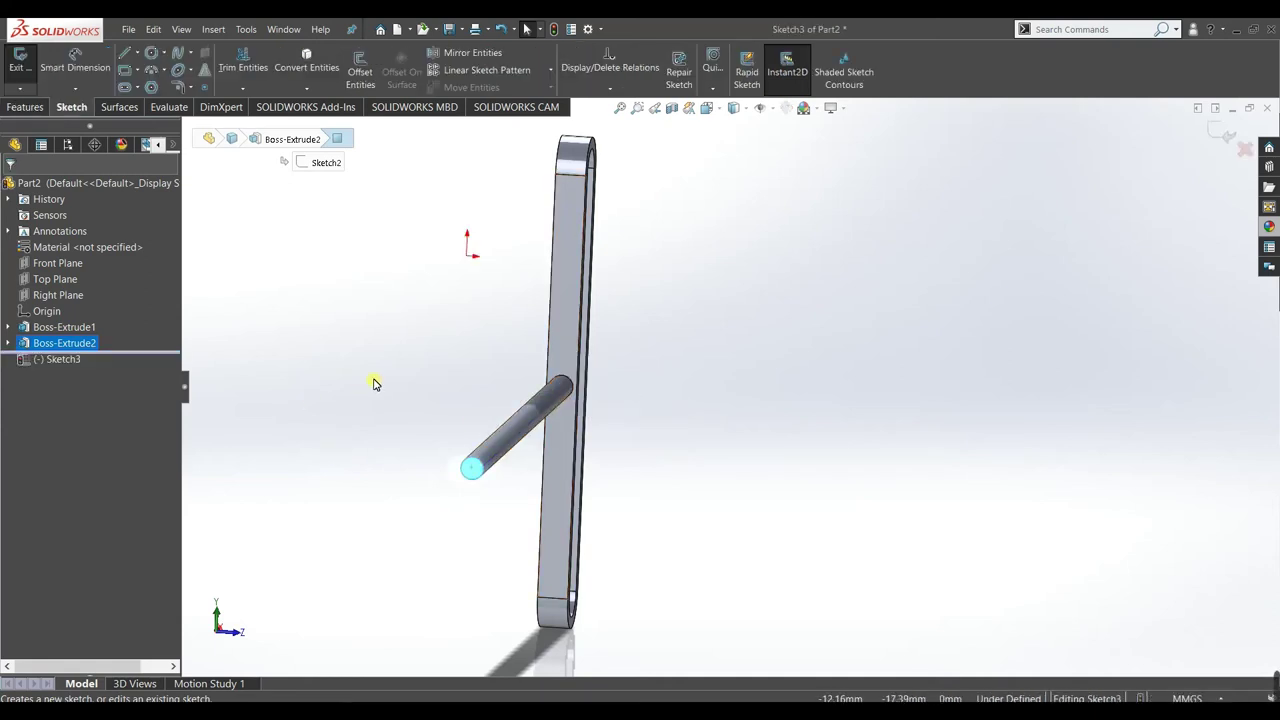
left_click(145, 53)
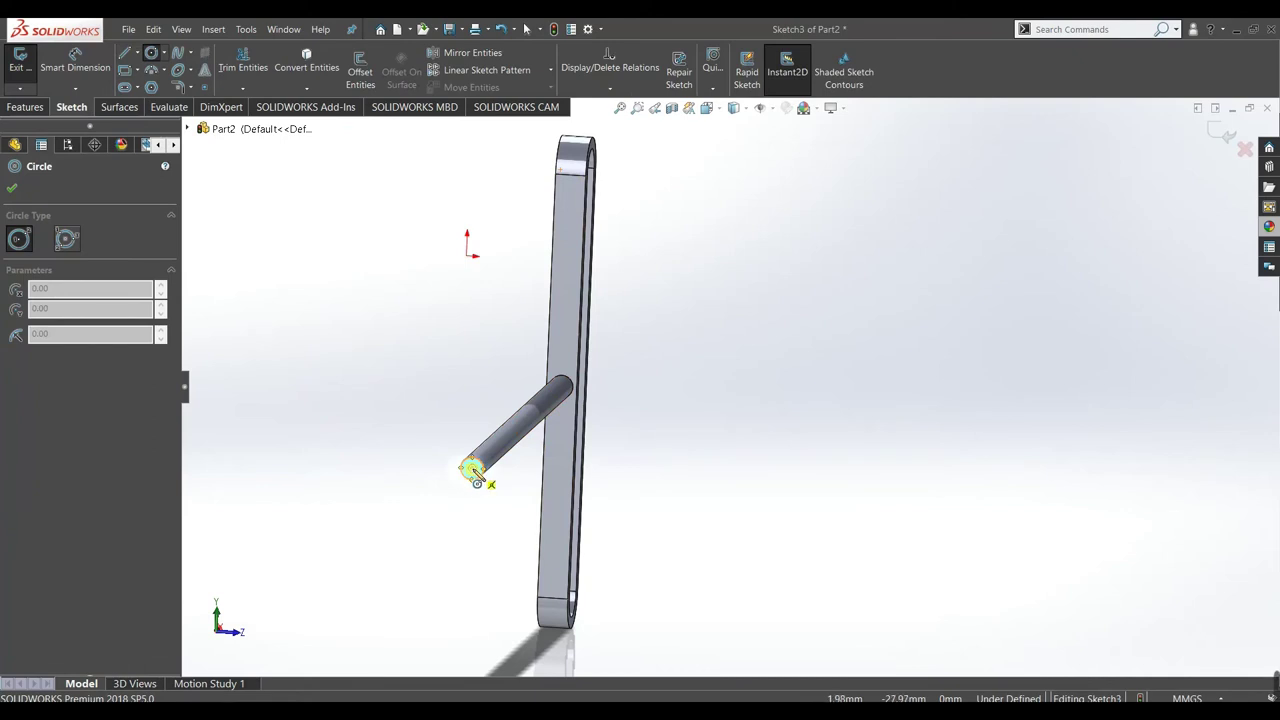
left_click(472, 468)
left_click(486, 494)
left_click(18, 187)
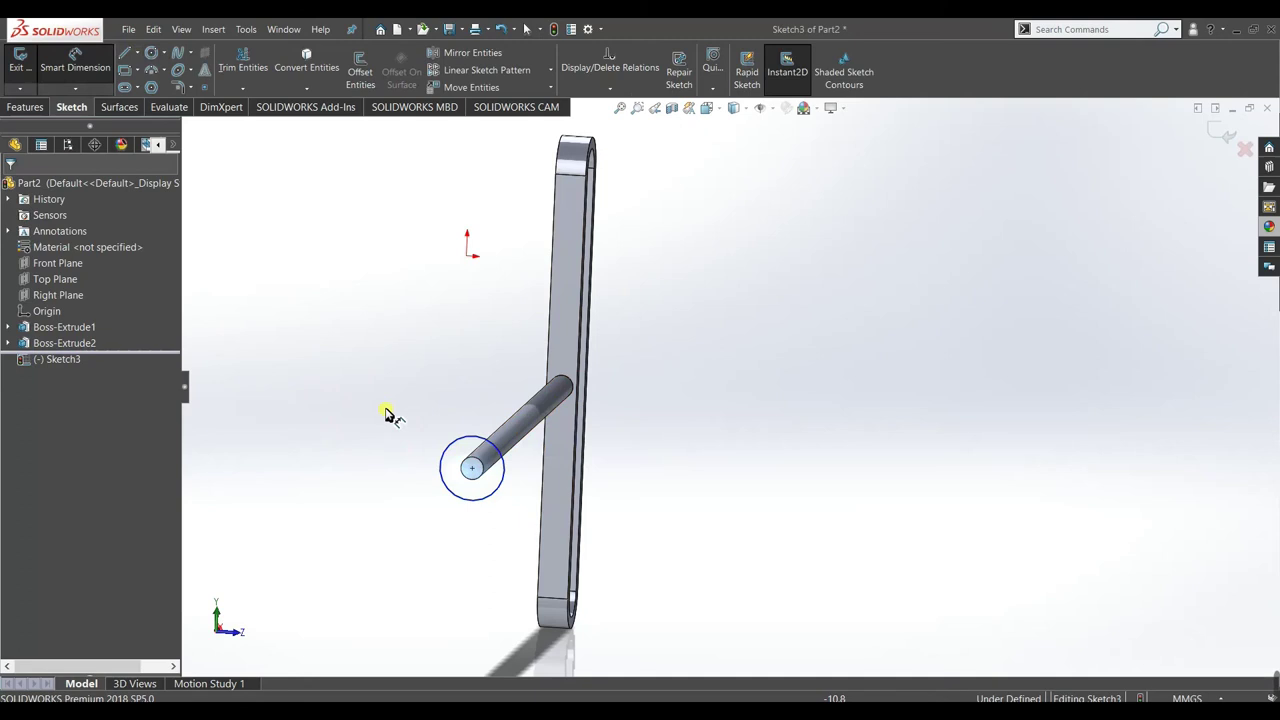
- Dimension the diameter of the circle on the rod's end as 10 mm
left_click(457, 443)
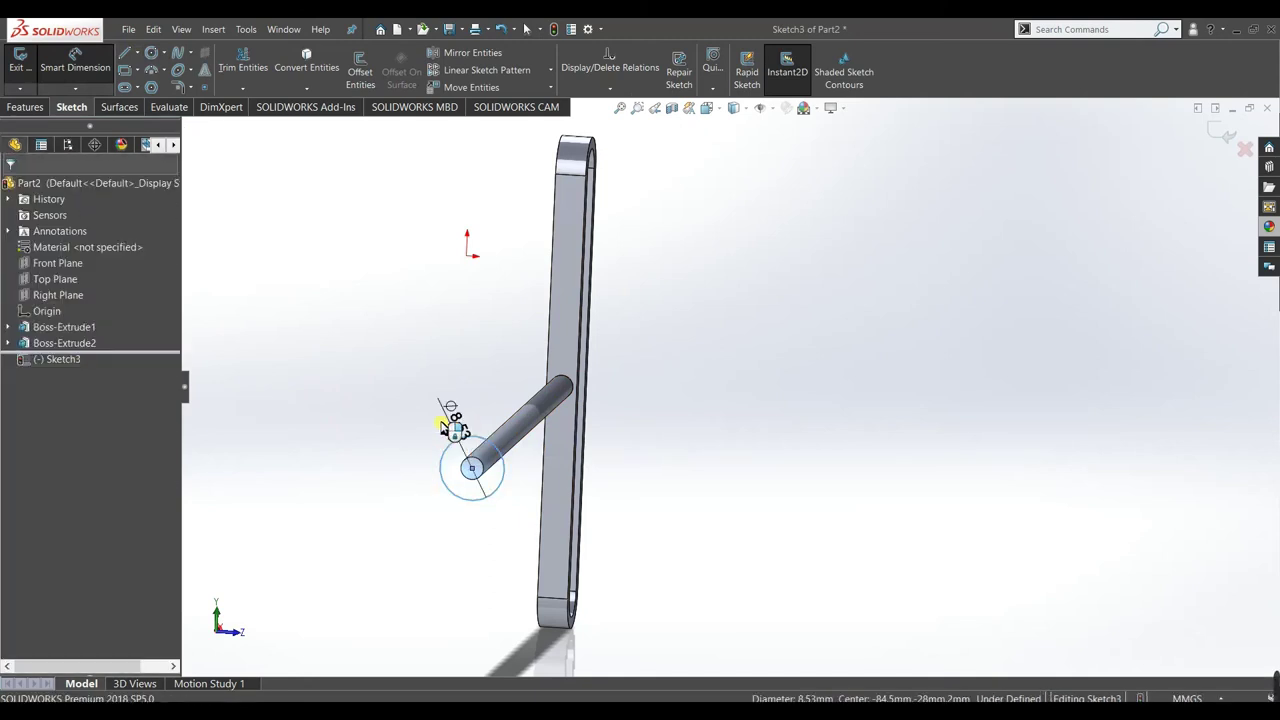
left_click(443, 425)
type("10")
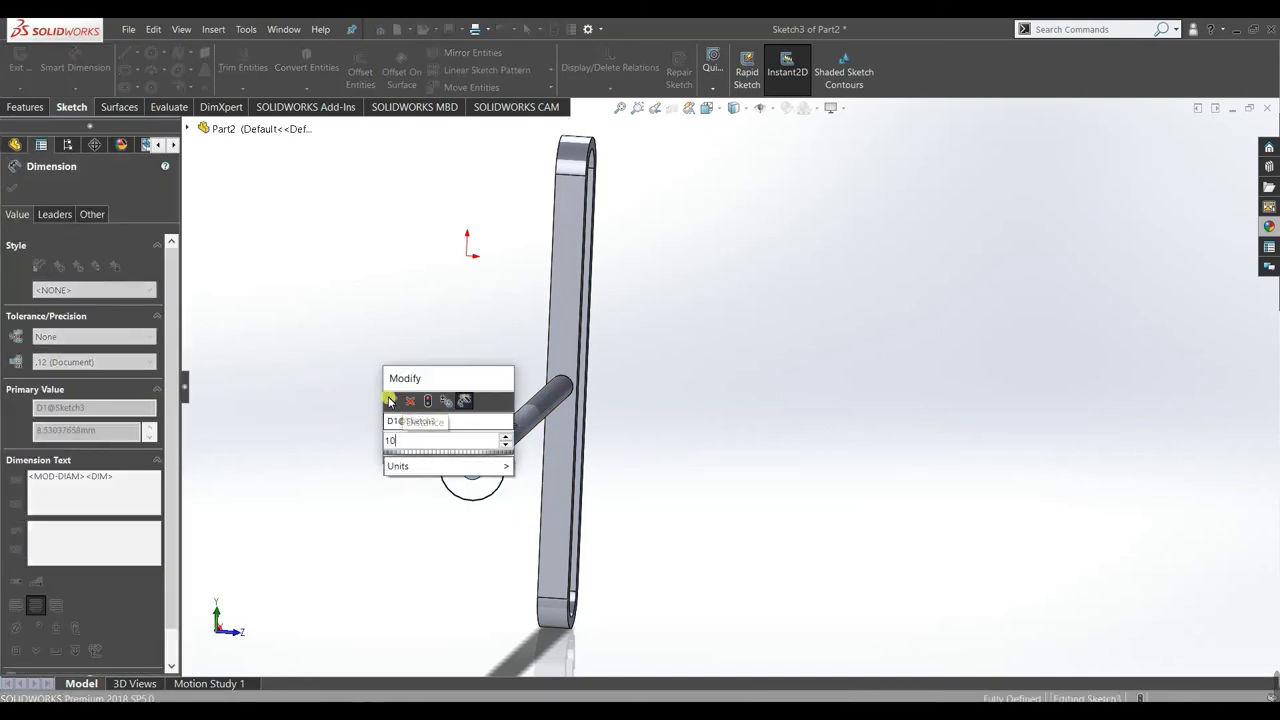
left_click(389, 401)
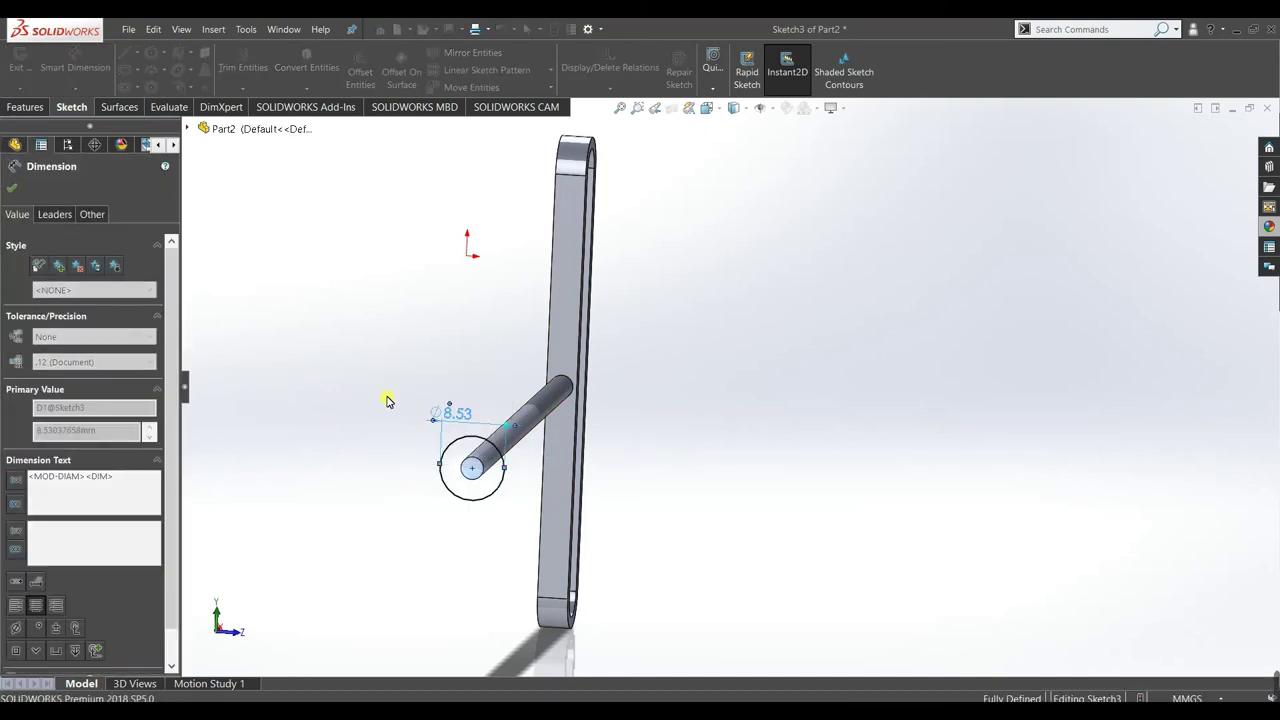
left_click(14, 190)
- Extrude the 10 mm circle 10 mm blind, reversed back along the rod towards the slotted link
left_click(28, 107)
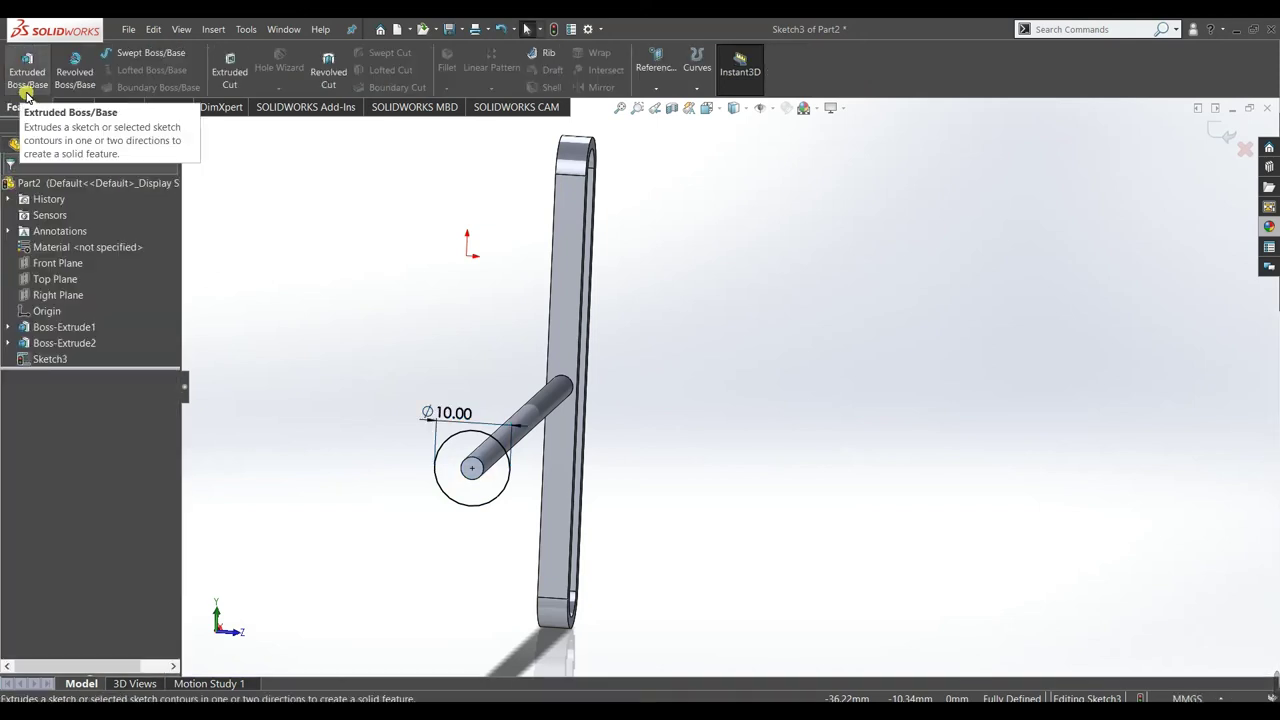
left_click(70, 72)
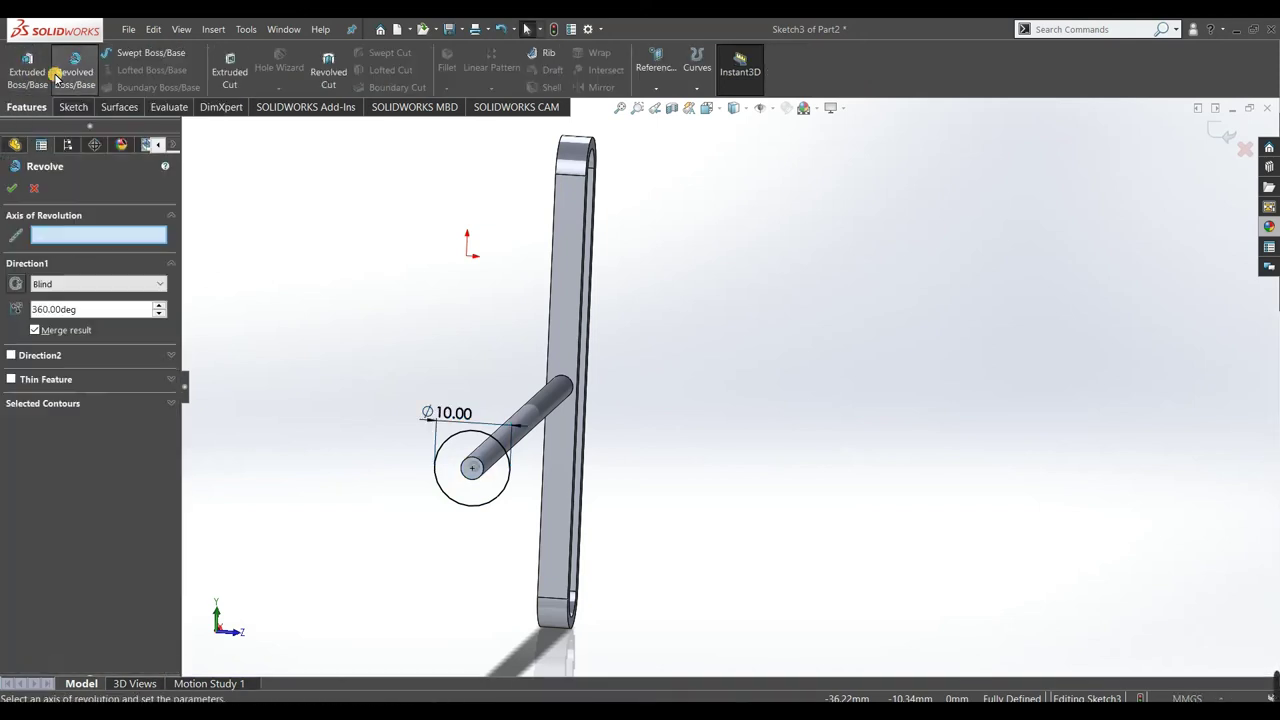
left_click(36, 189)
left_click(27, 72)
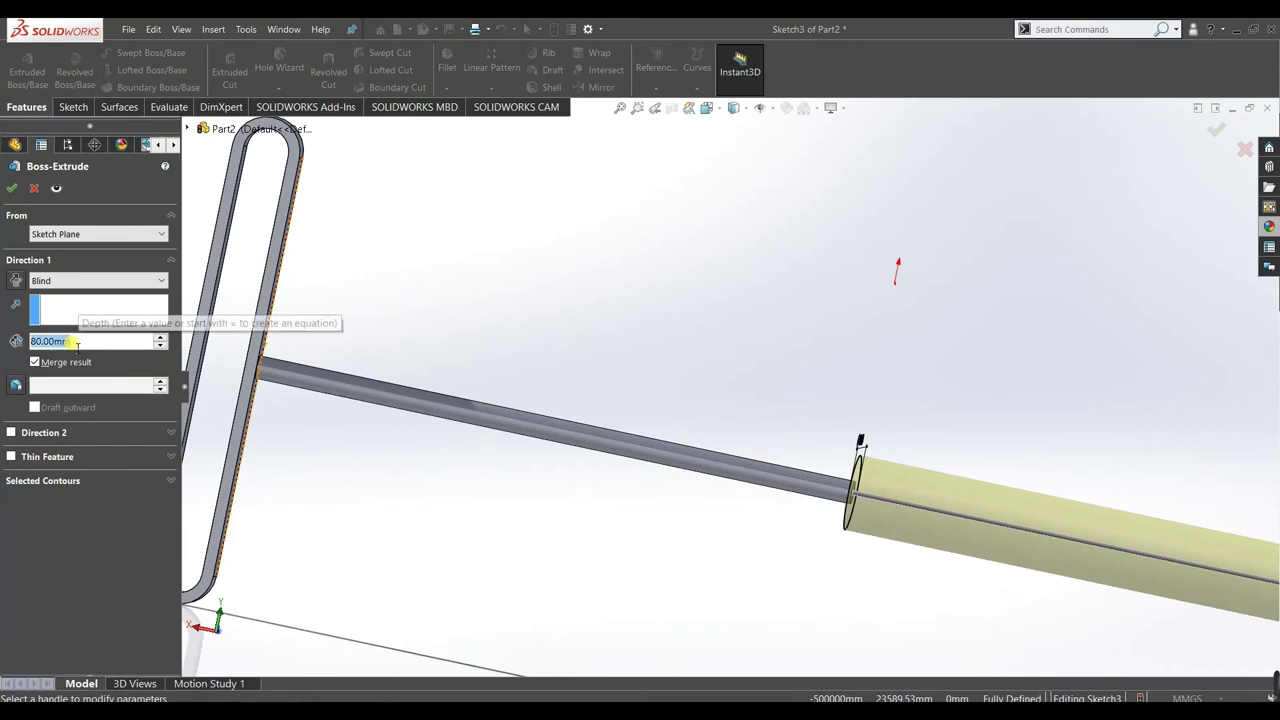
type("10")
key("Return")
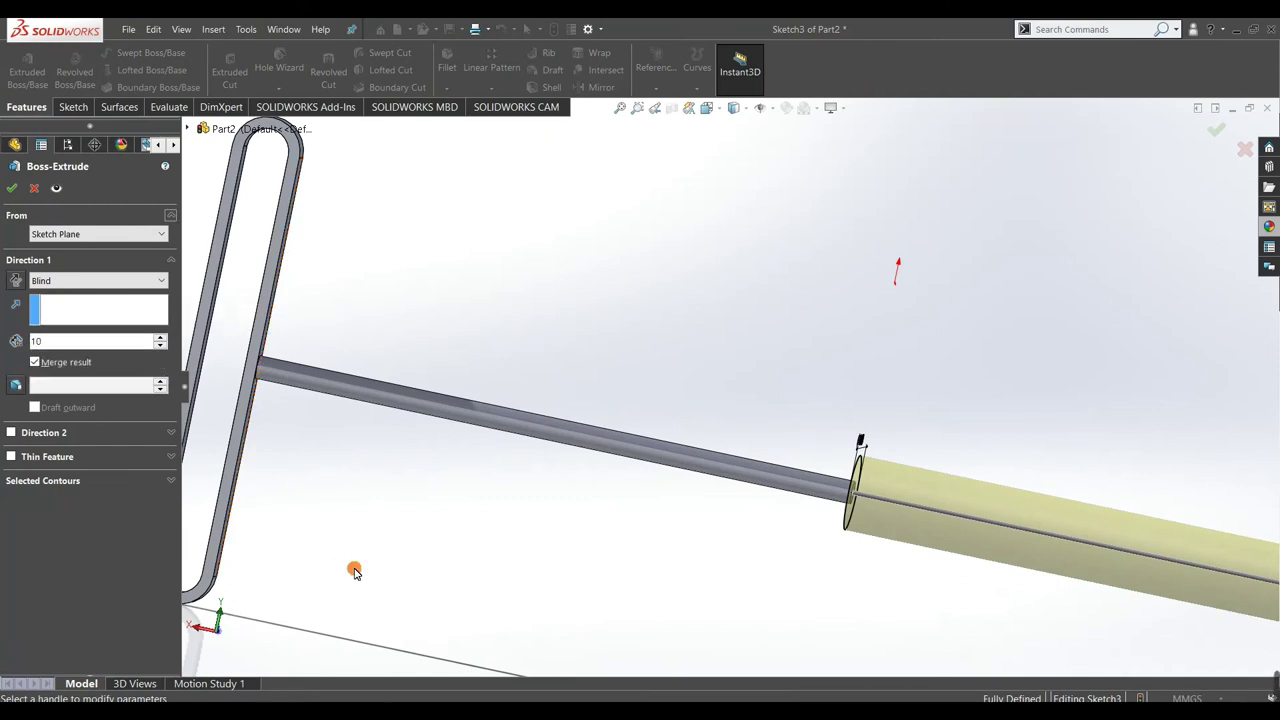
left_click(12, 283)
left_click(12, 189)
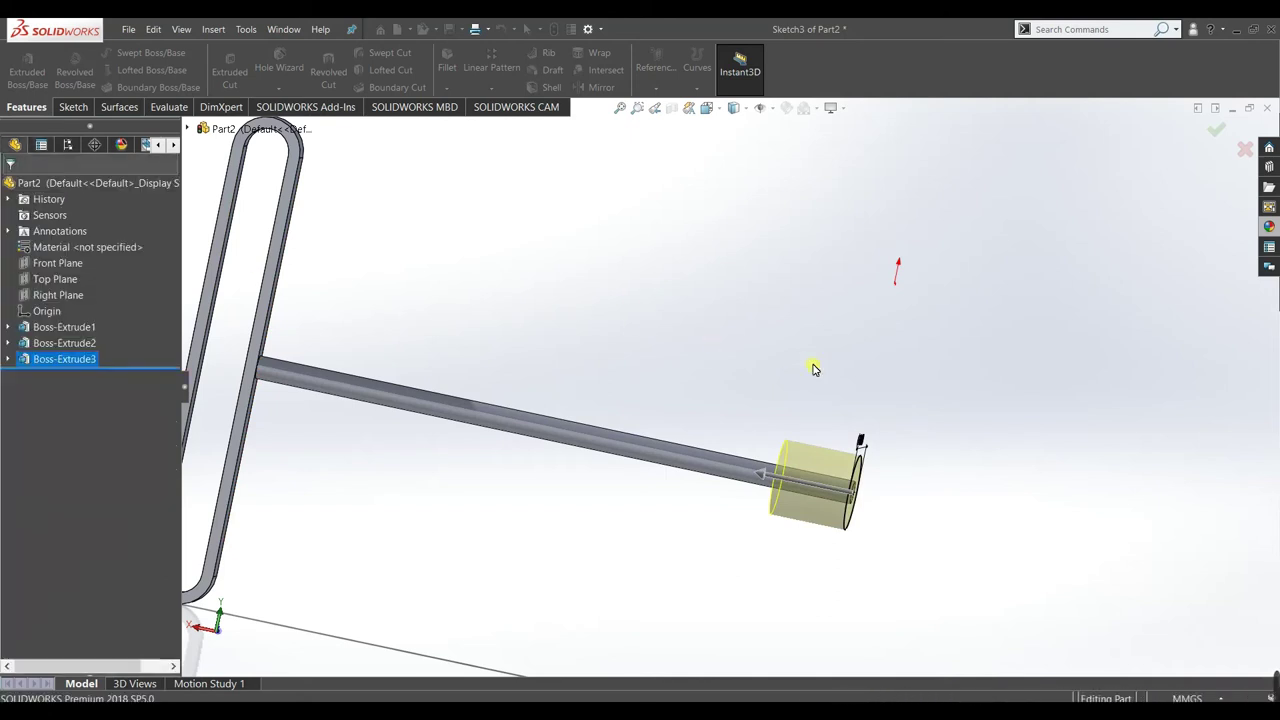
- Start a sketch on the end cylinder's face towards the link and convert the face's outer edge and the rod's circular edge into sketch entities
middle_click_drag(866, 389, 914, 463)
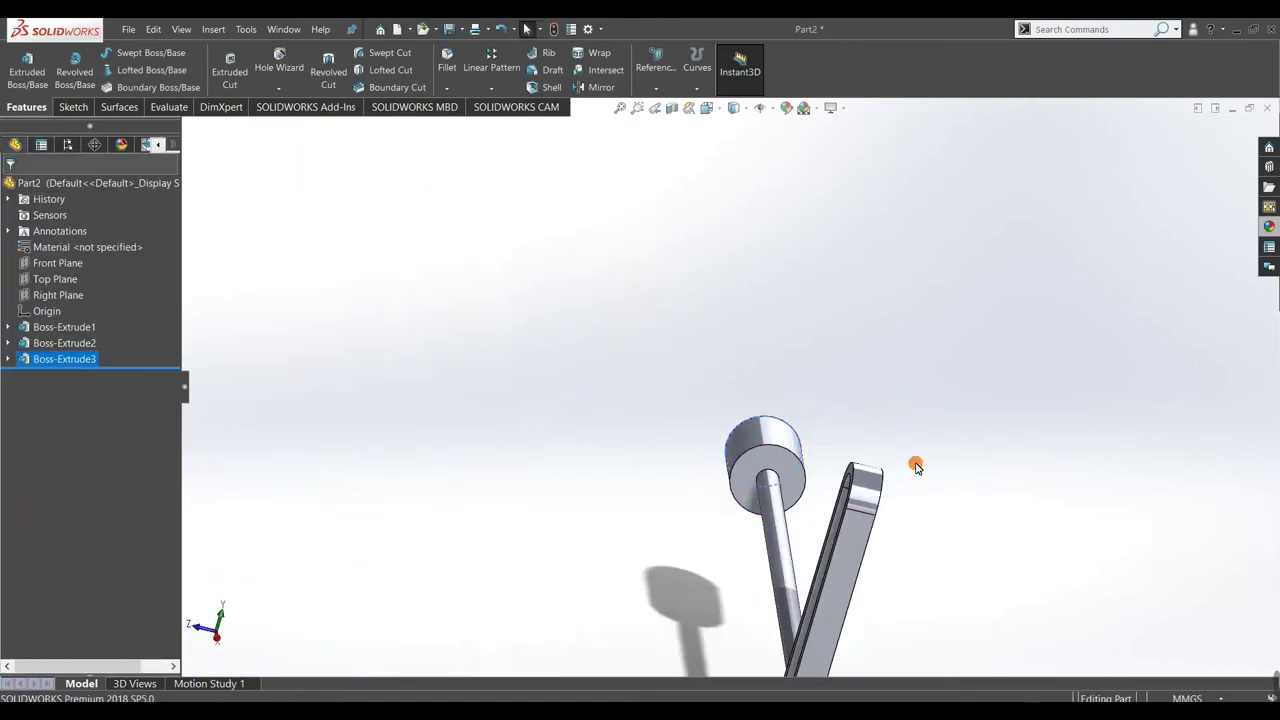
left_click(914, 466)
left_click(763, 470)
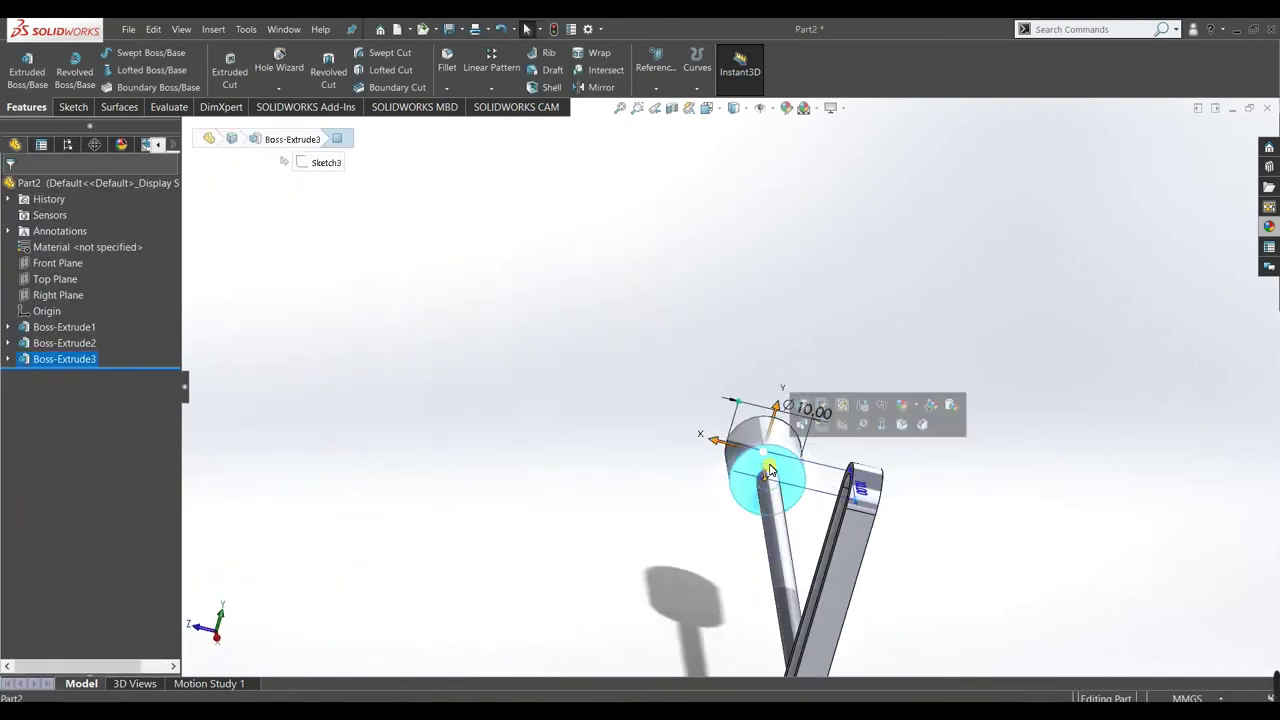
left_click(829, 432)
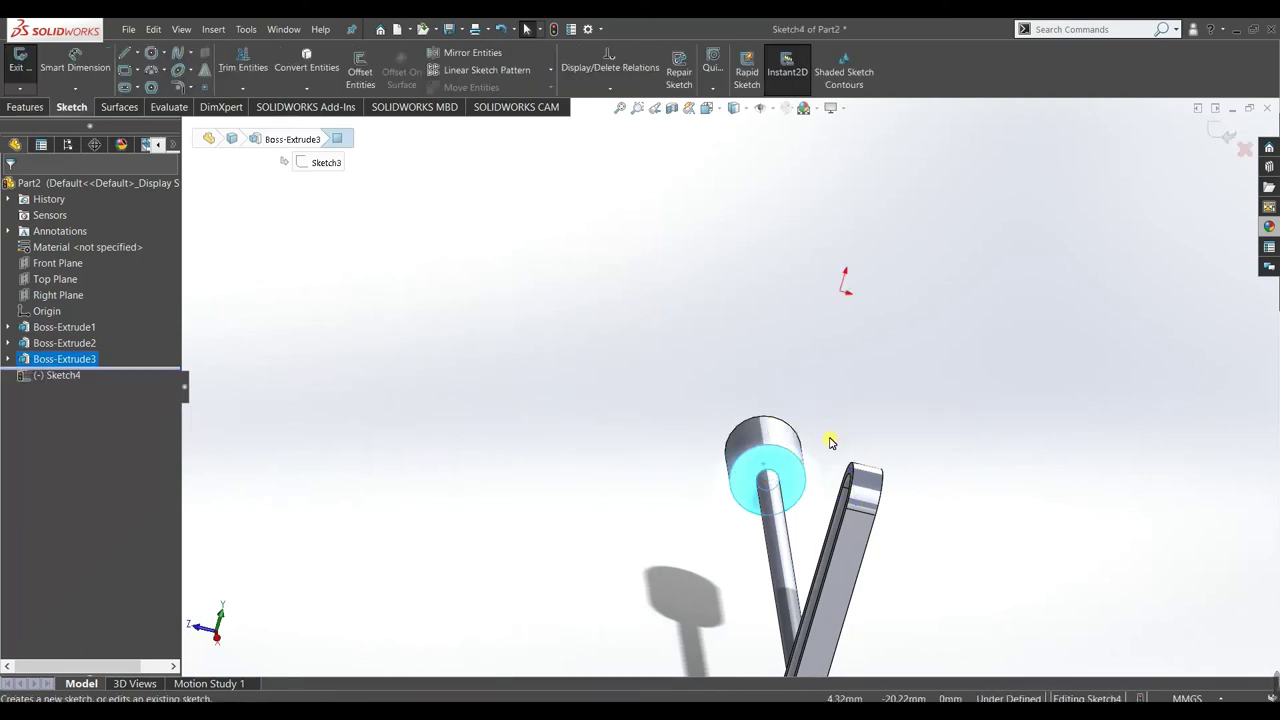
left_click(786, 468)
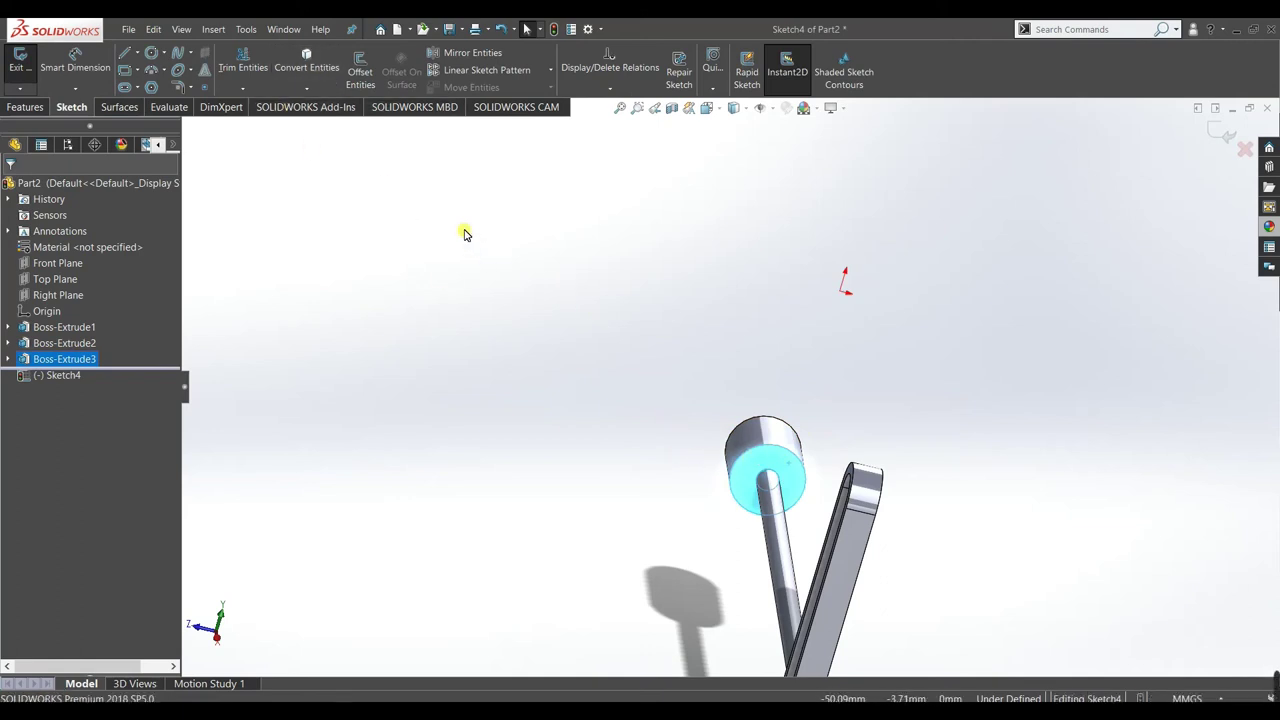
left_click(306, 75)
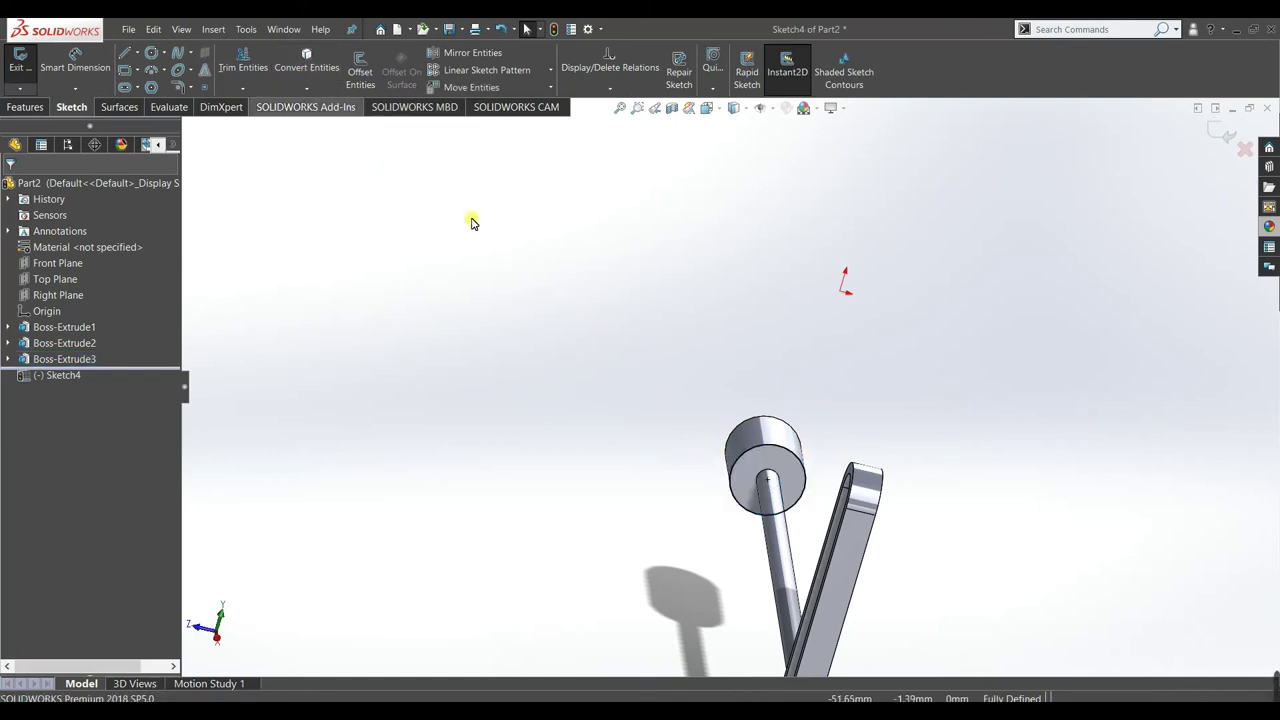
left_click(771, 478)
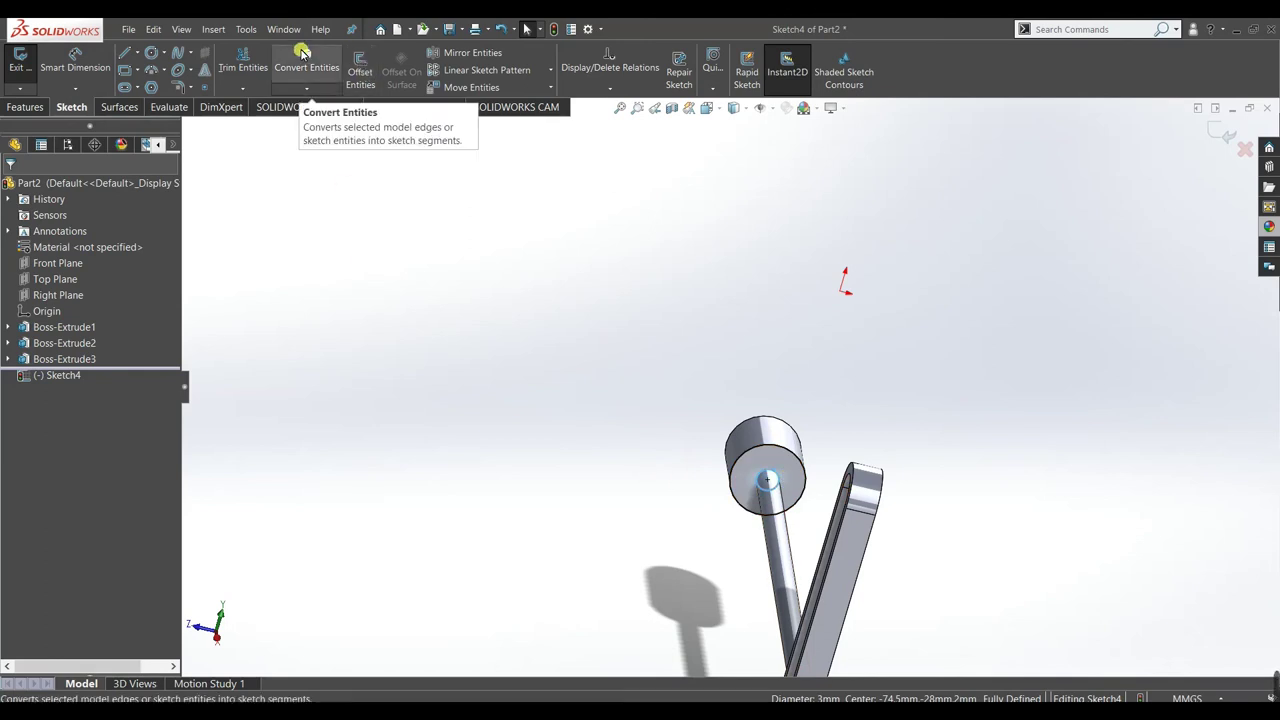
left_click(762, 478)
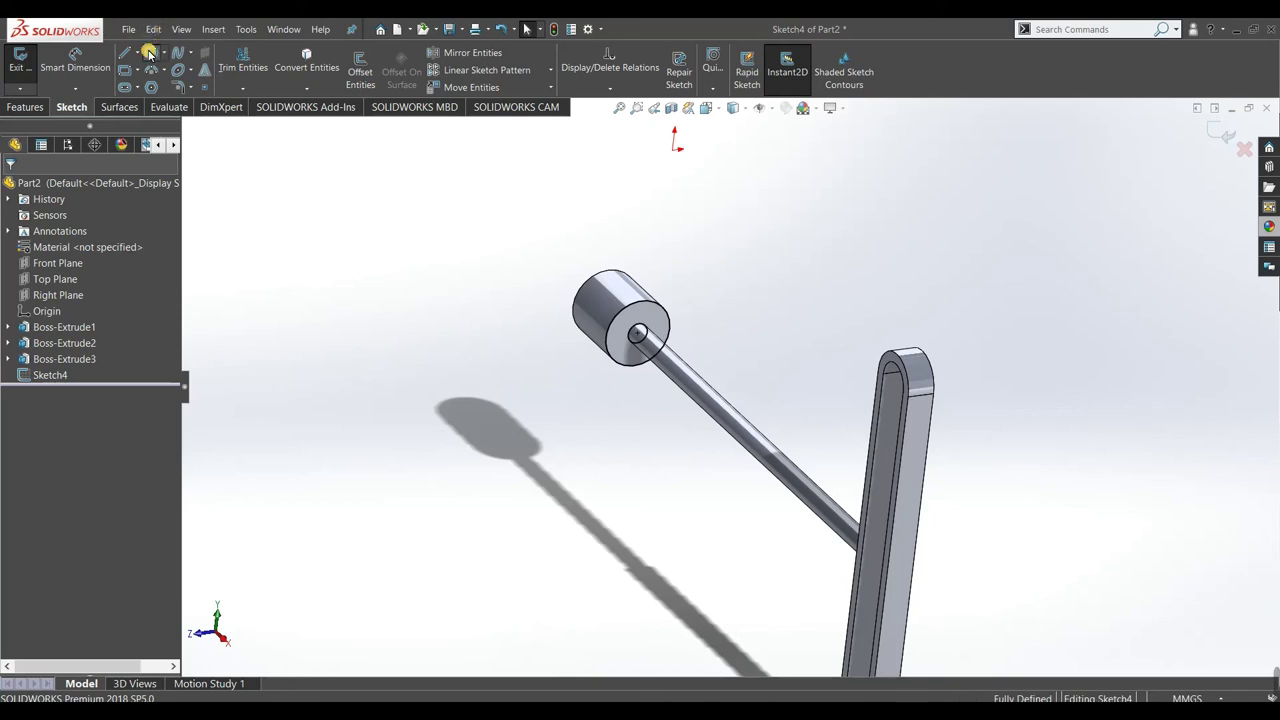
- Sketch a circle of about 3.4 mm radius on the cylinder's face, concentric with the rod
left_click(150, 52)
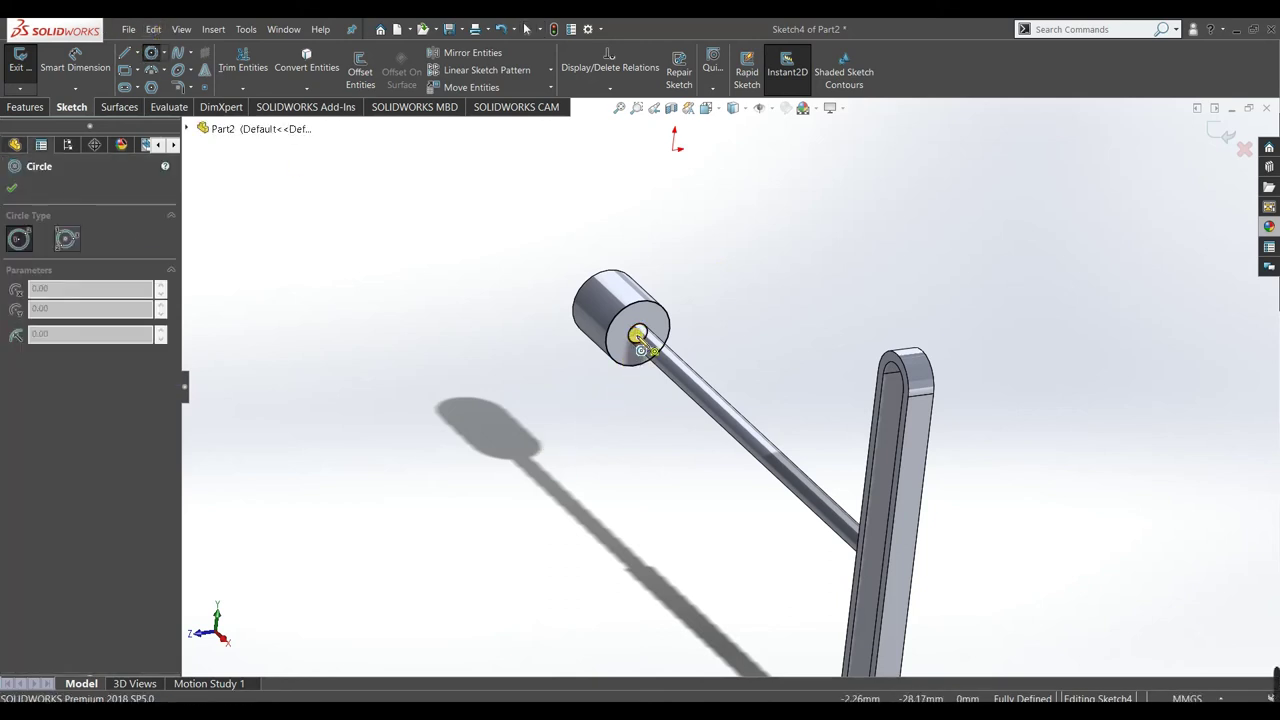
left_click(637, 336)
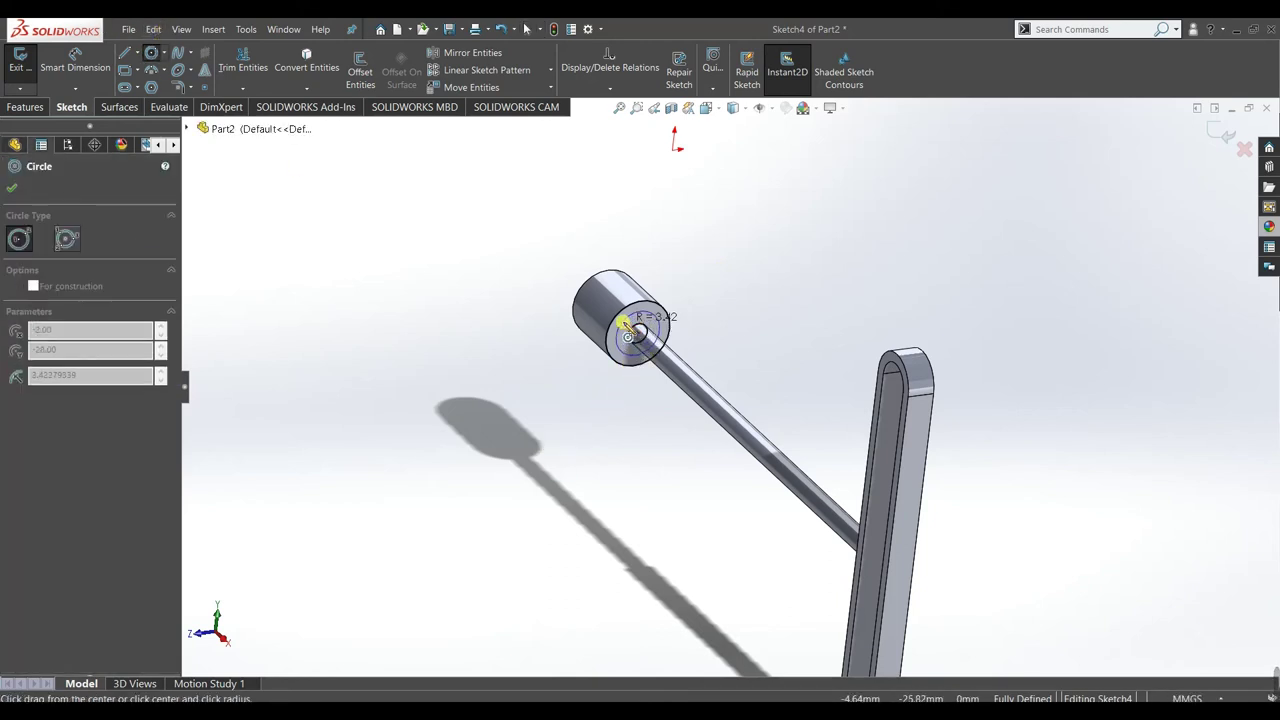
left_click(622, 322)
right_click(634, 343)
left_click(430, 343)
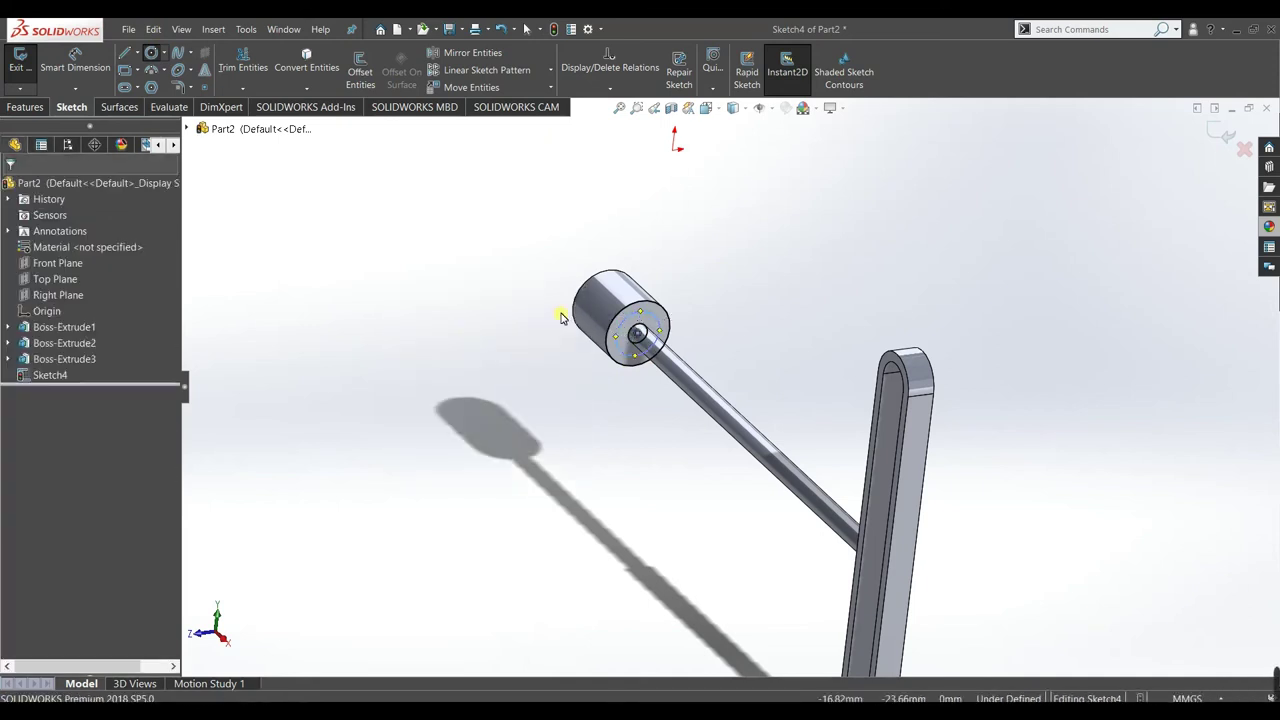
- Dimension the diameter of the new circle on the end cylinder's face as 7 mm
scroll(731, 256, "down", 2)
scroll(538, 207, "down", 2)
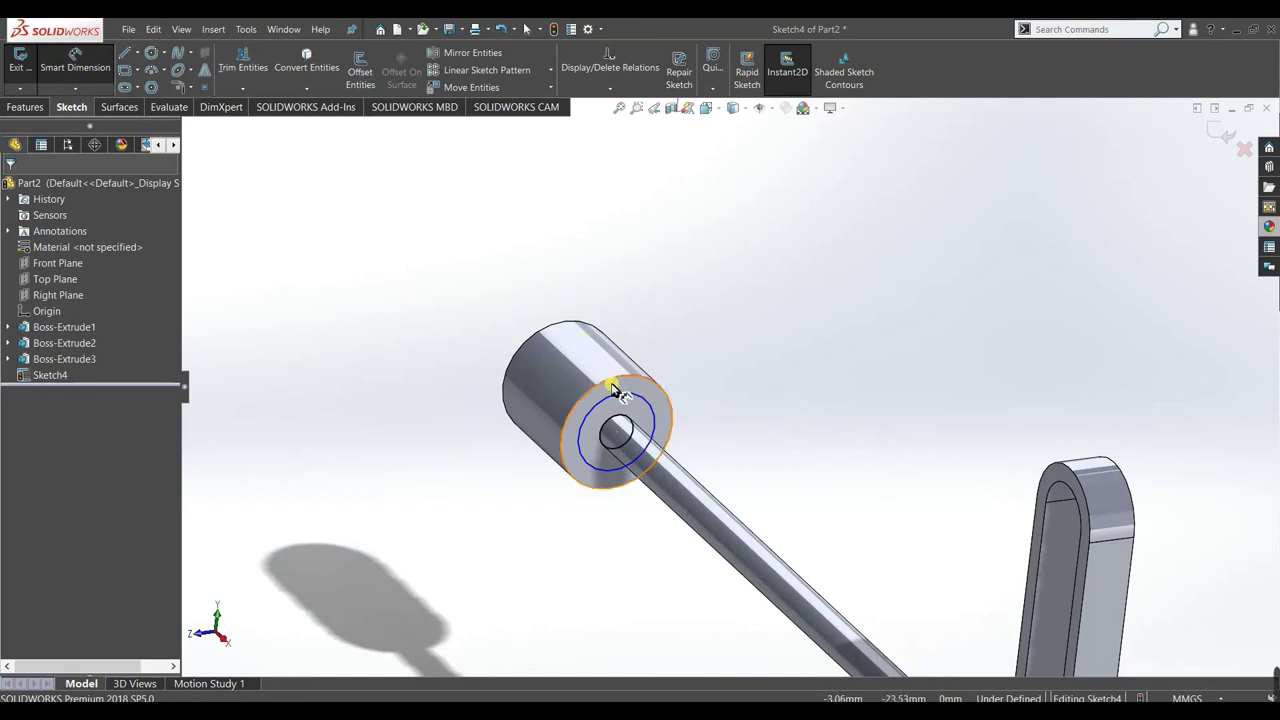
left_click(615, 428)
left_click(605, 336)
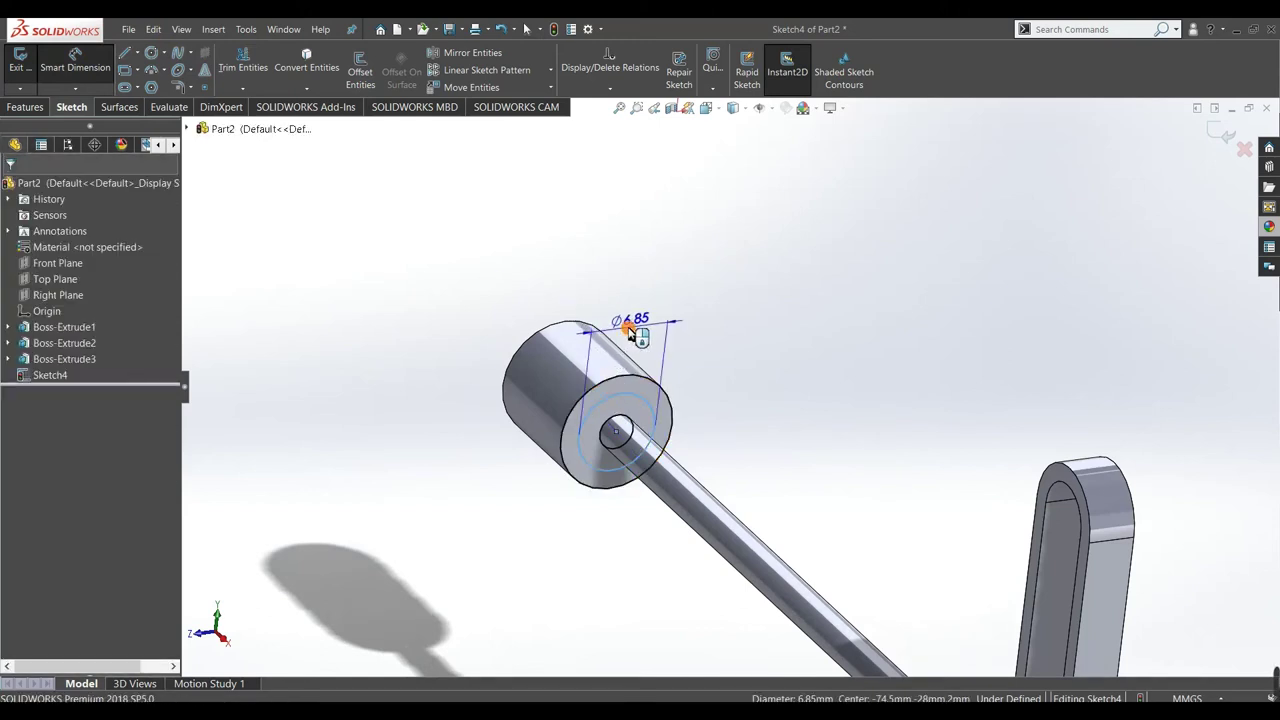
double_click(620, 326)
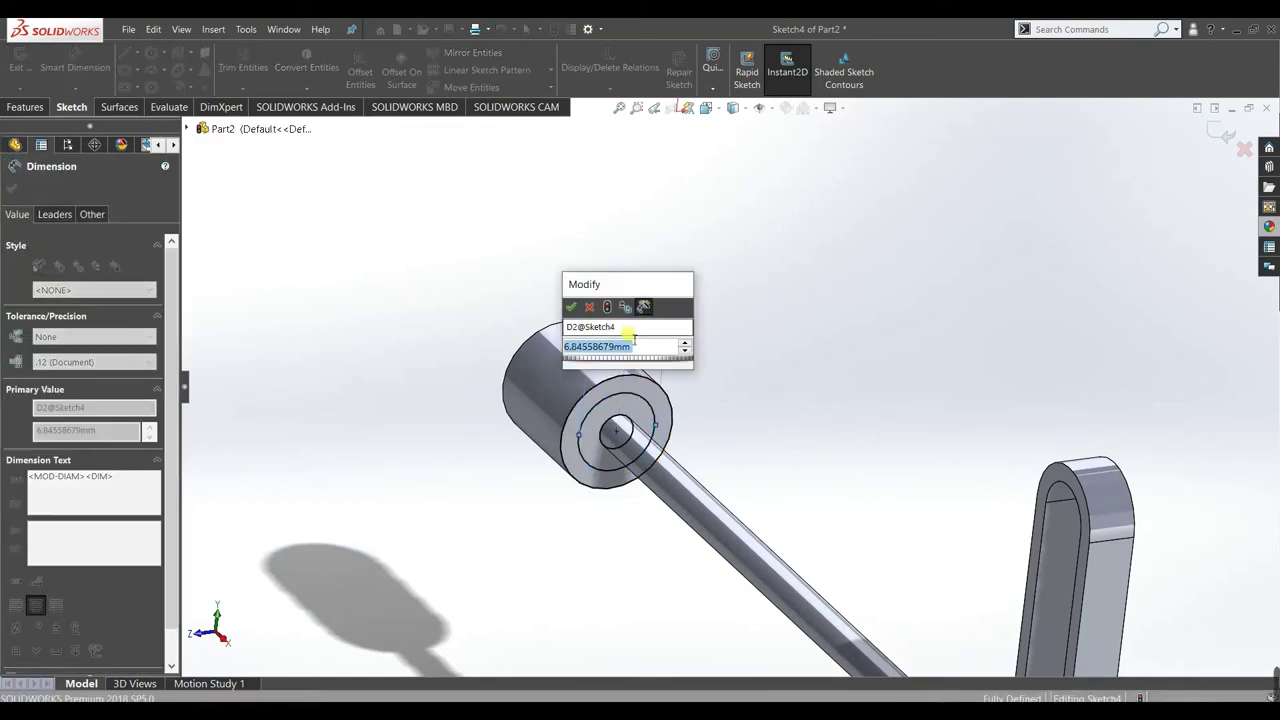
type("7")
left_click(571, 309)
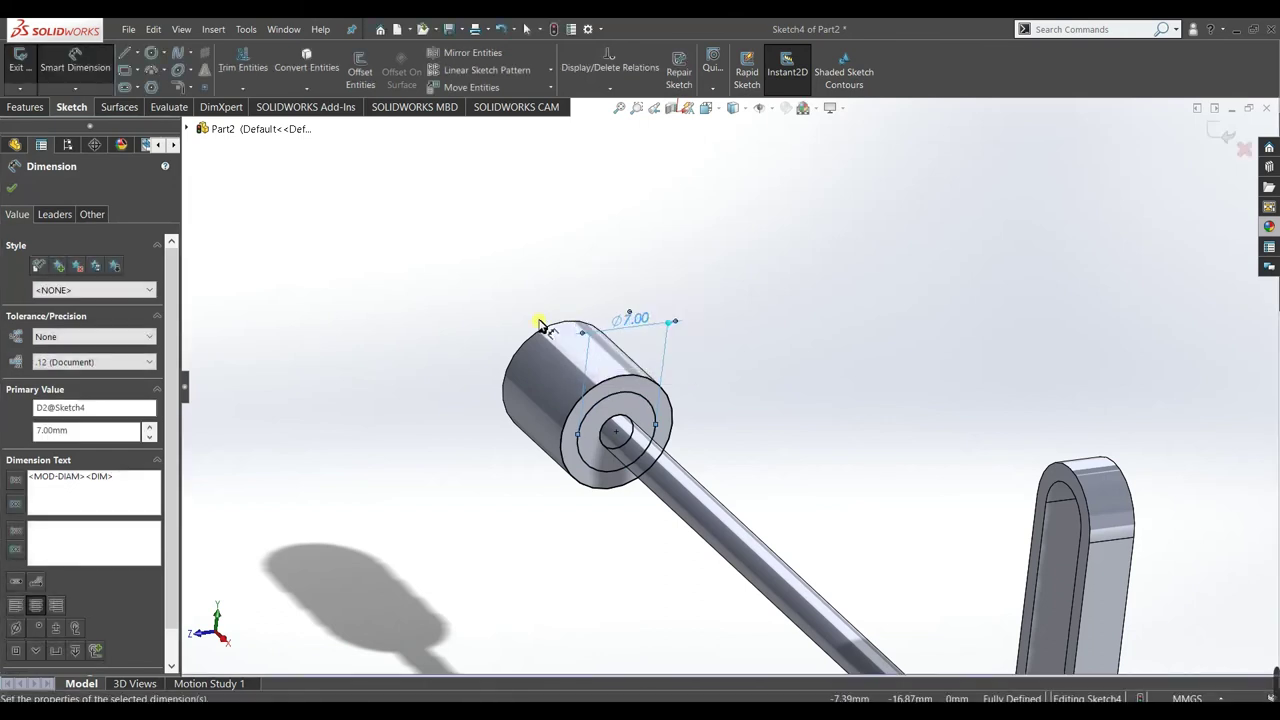
left_click(10, 192)
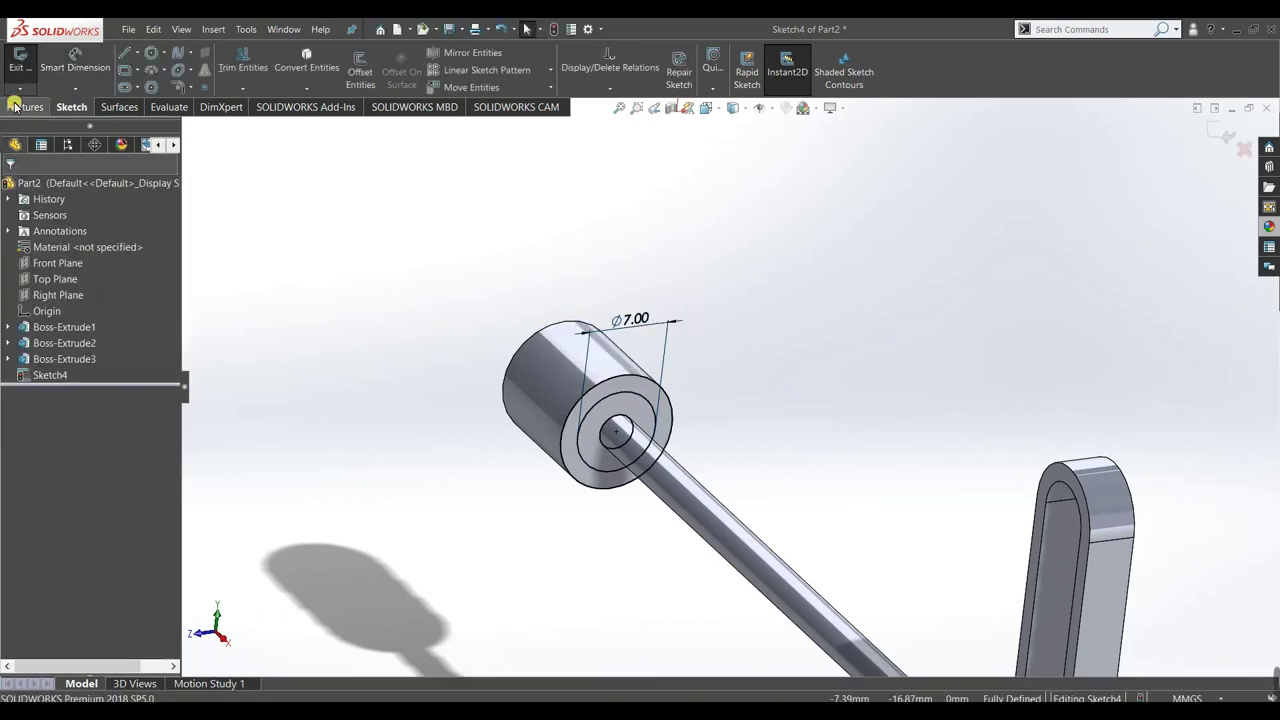
- Cut-extrude the ring region between the rod and the 7 mm circle 3 mm blind into the cylinder
left_click(15, 106)
left_click(205, 76)
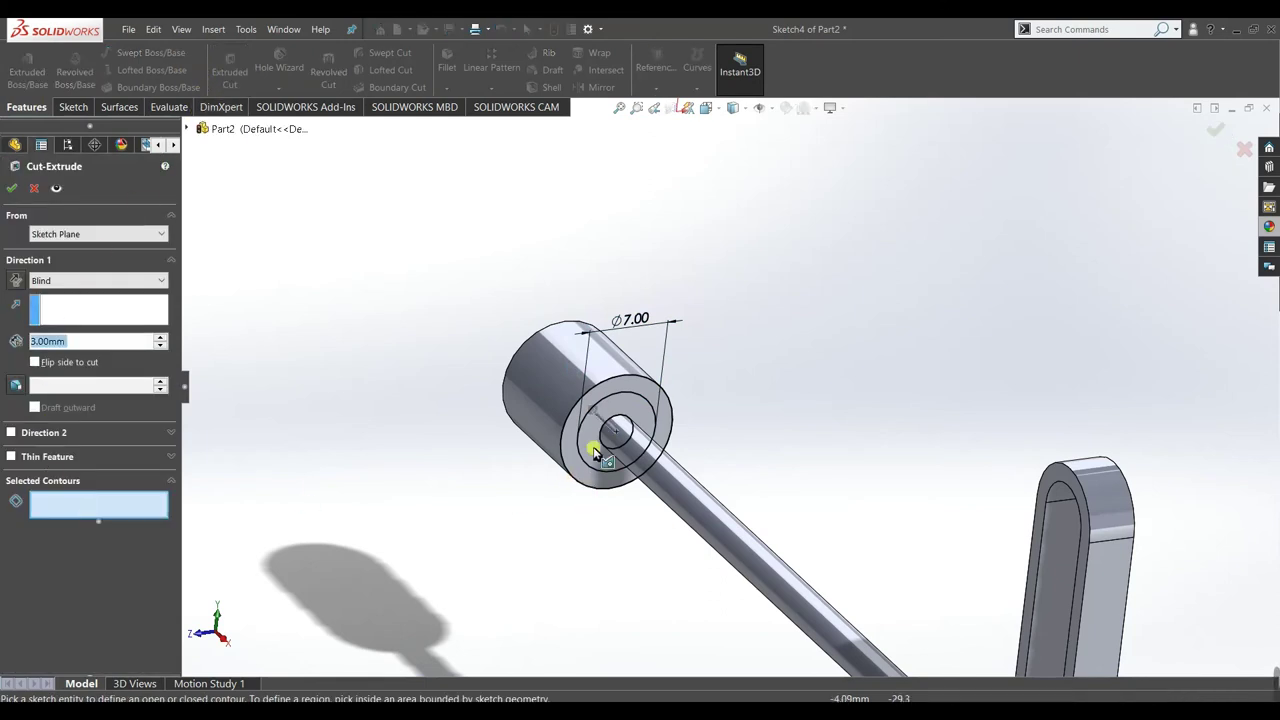
left_click(615, 409)
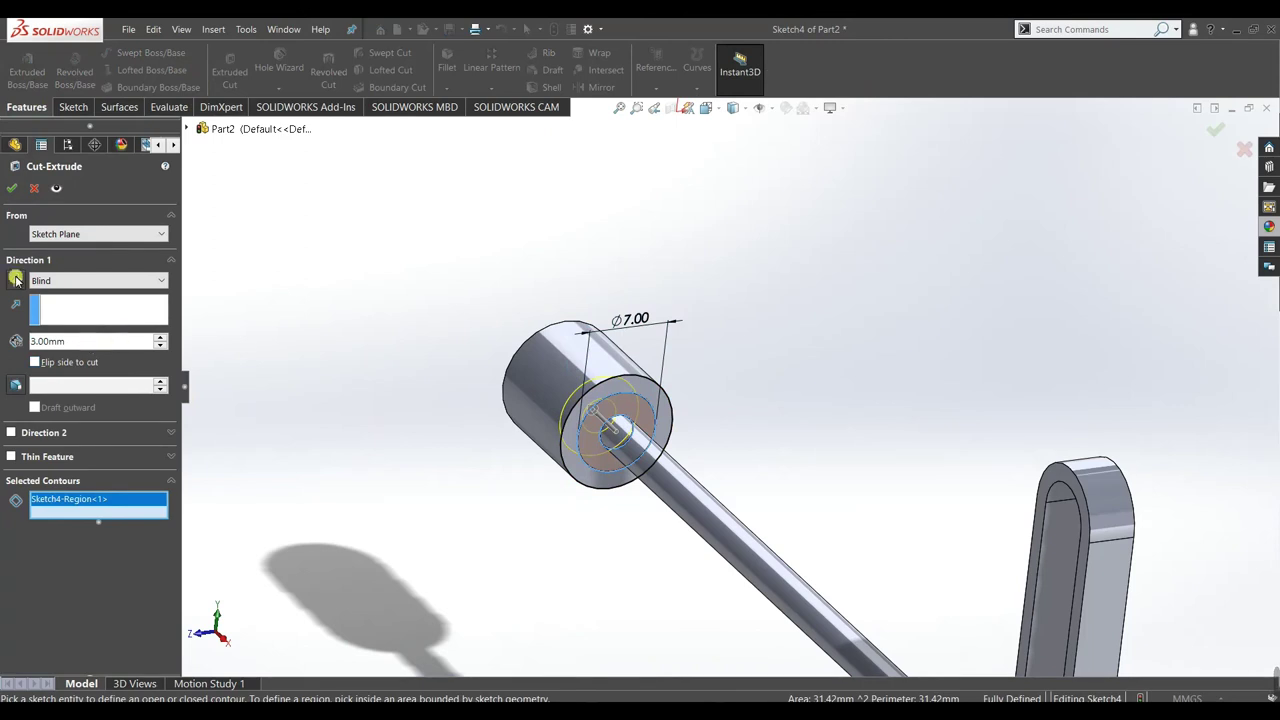
left_click(11, 189)
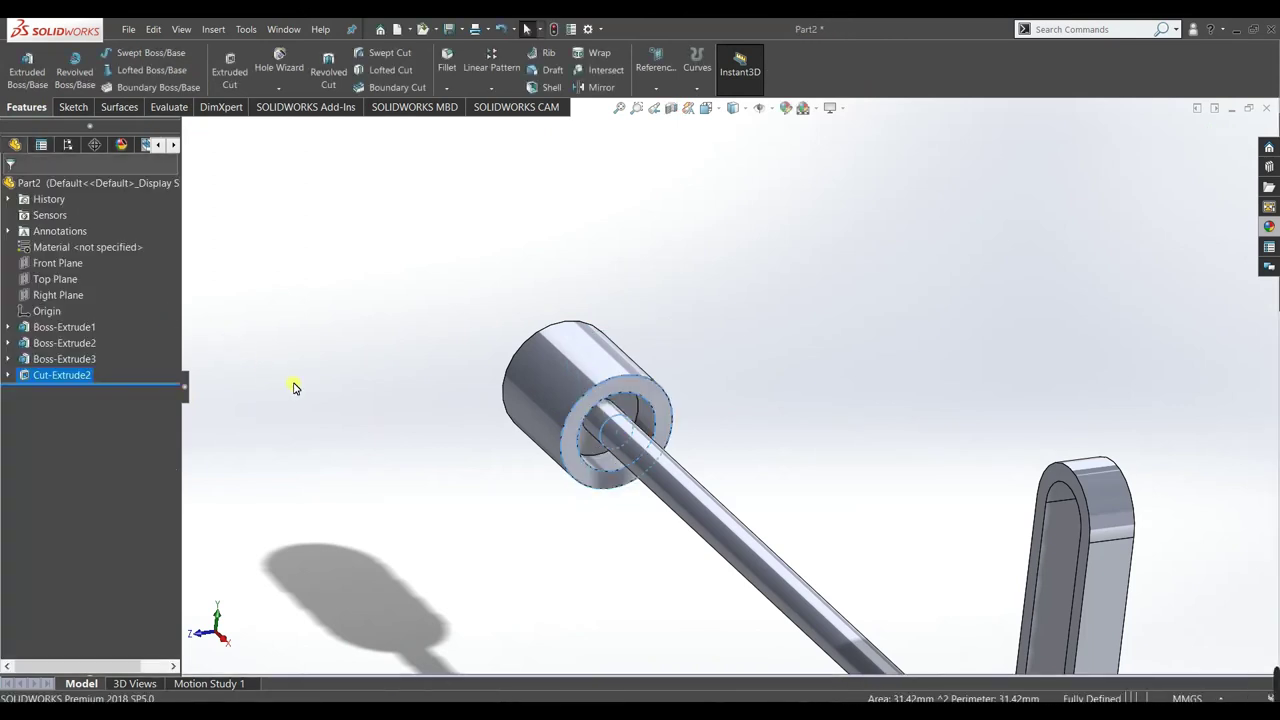
- Create a reference plane midway between the slotted link's two opposite flat faces
middle_click_drag(339, 402, 410, 336)
key("space")
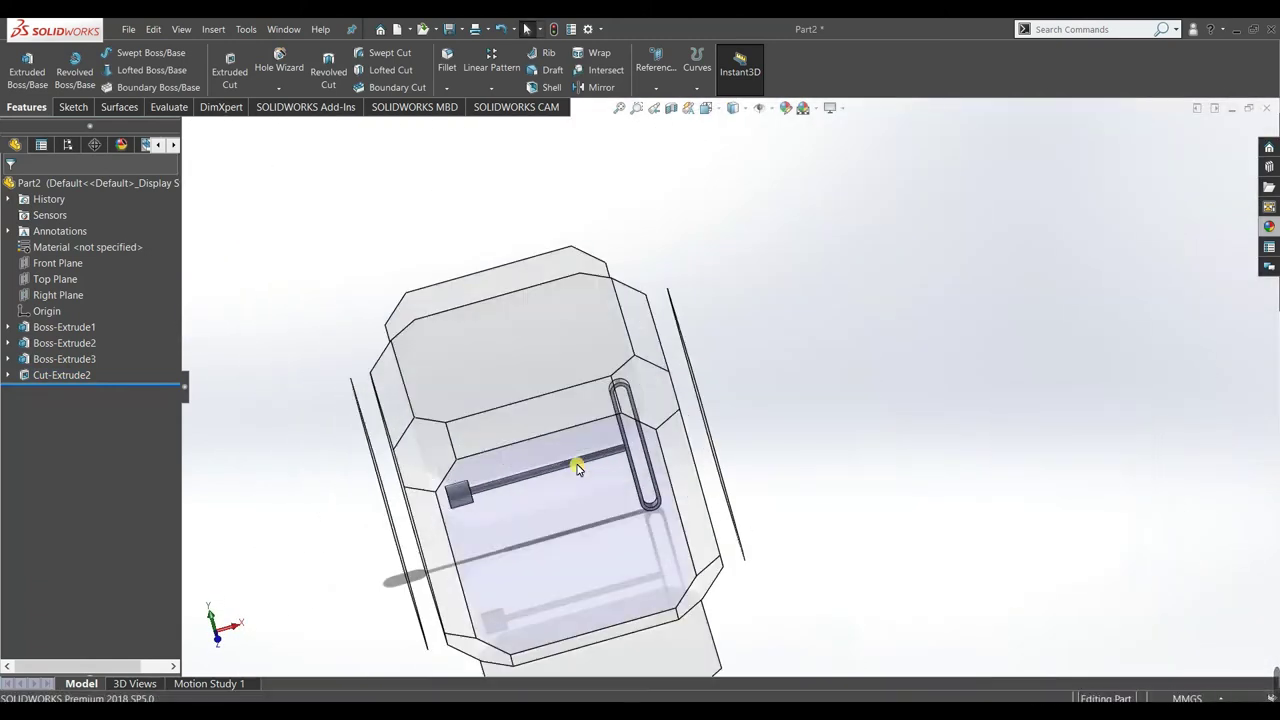
left_click(577, 463)
middle_click_drag(617, 471, 580, 178)
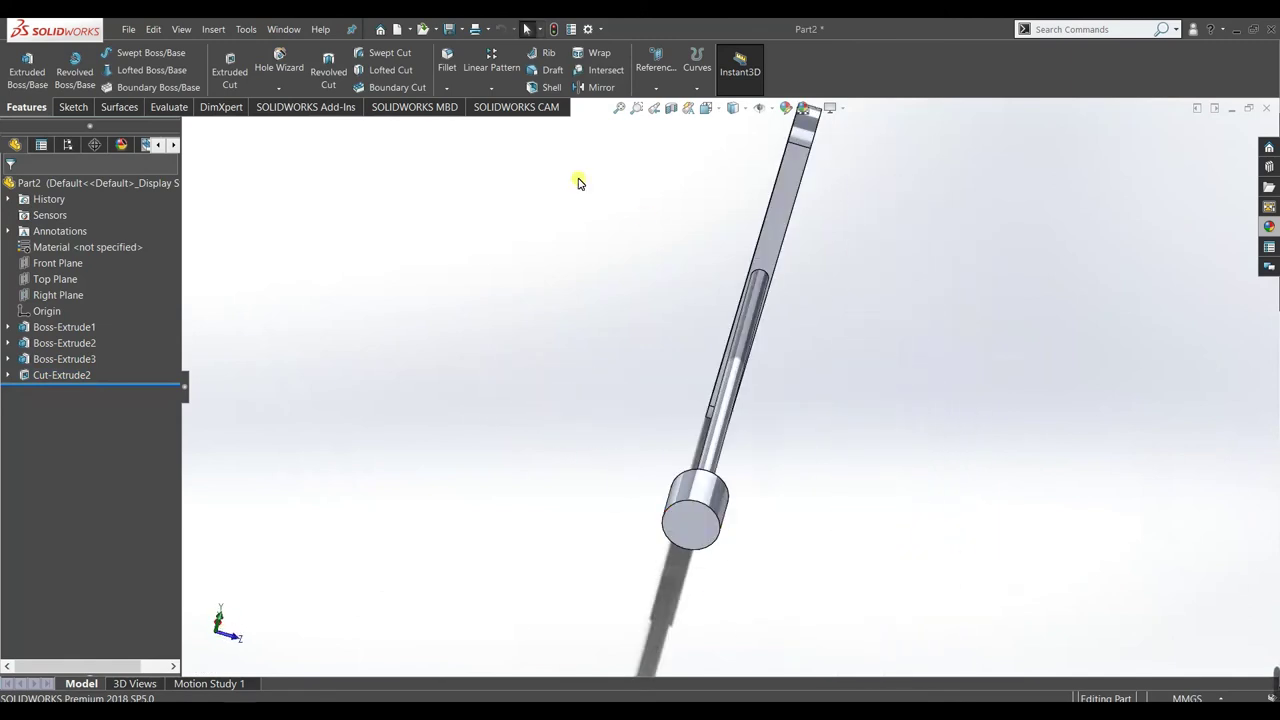
left_click(656, 58)
left_click(650, 104)
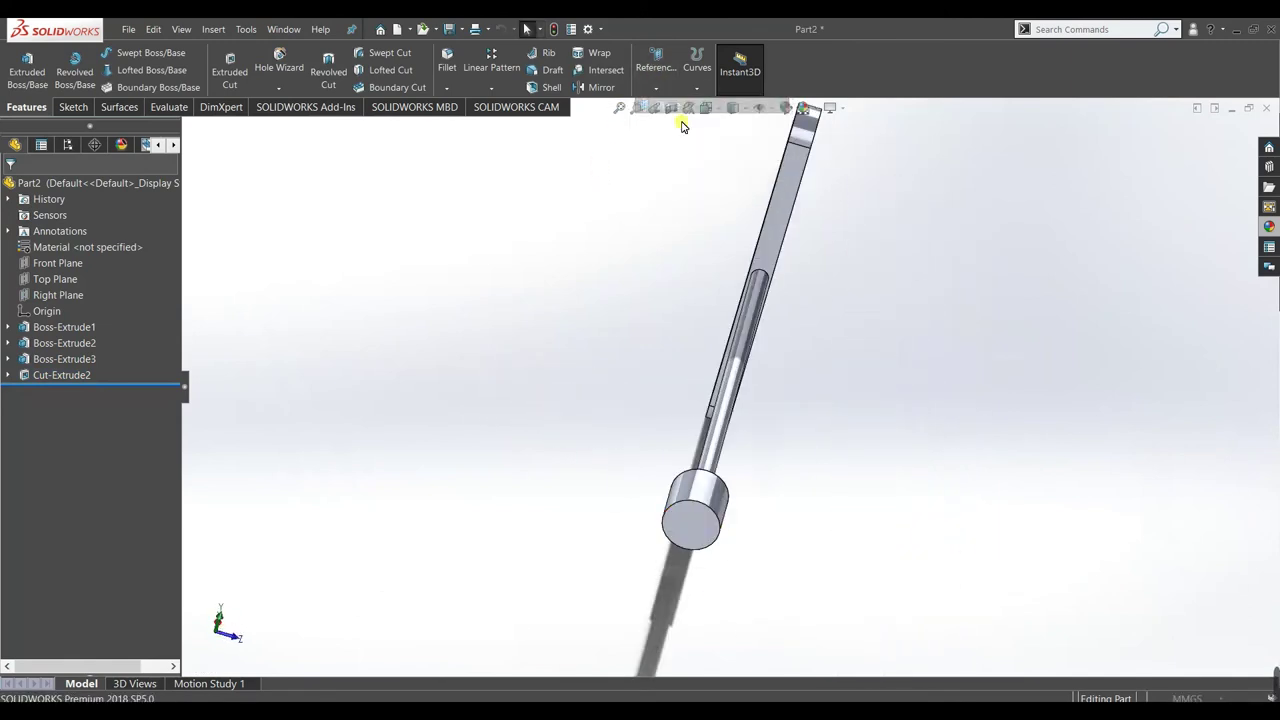
middle_click_drag(838, 224, 891, 266)
scroll(614, 209, "down", 5)
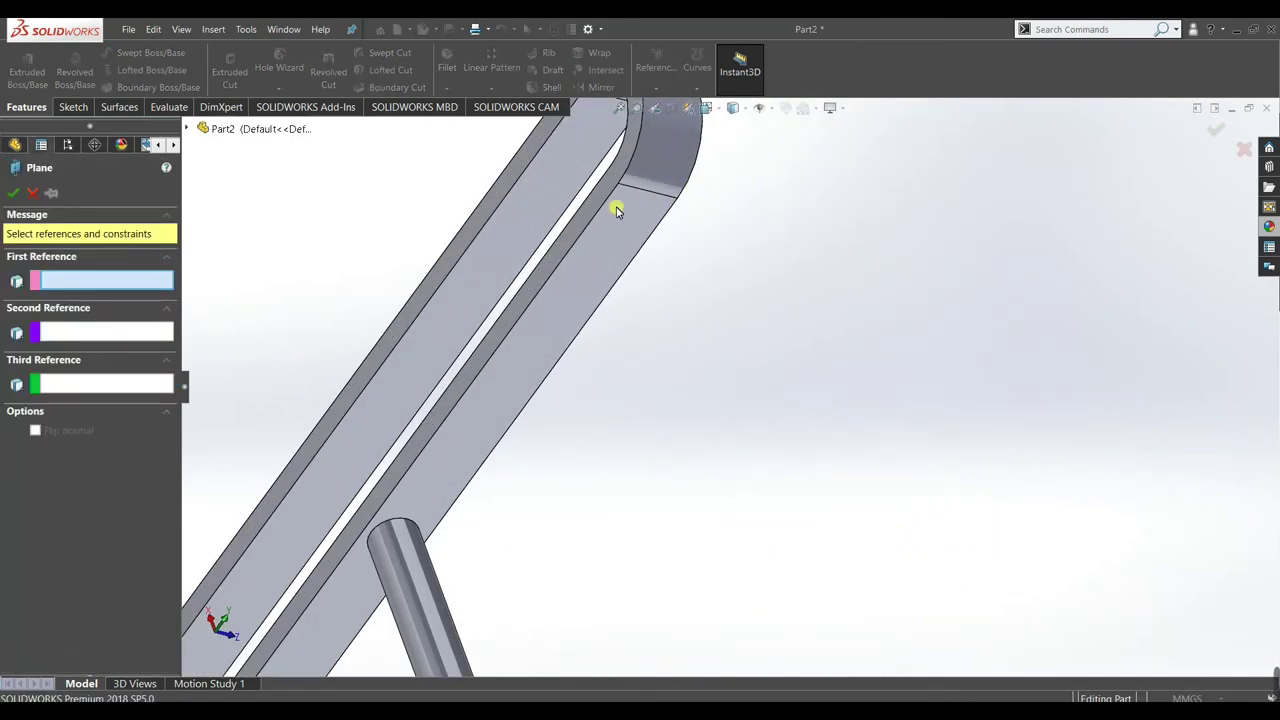
left_click(585, 228)
scroll(677, 314, "up", 5)
middle_click_drag(677, 314, 585, 277)
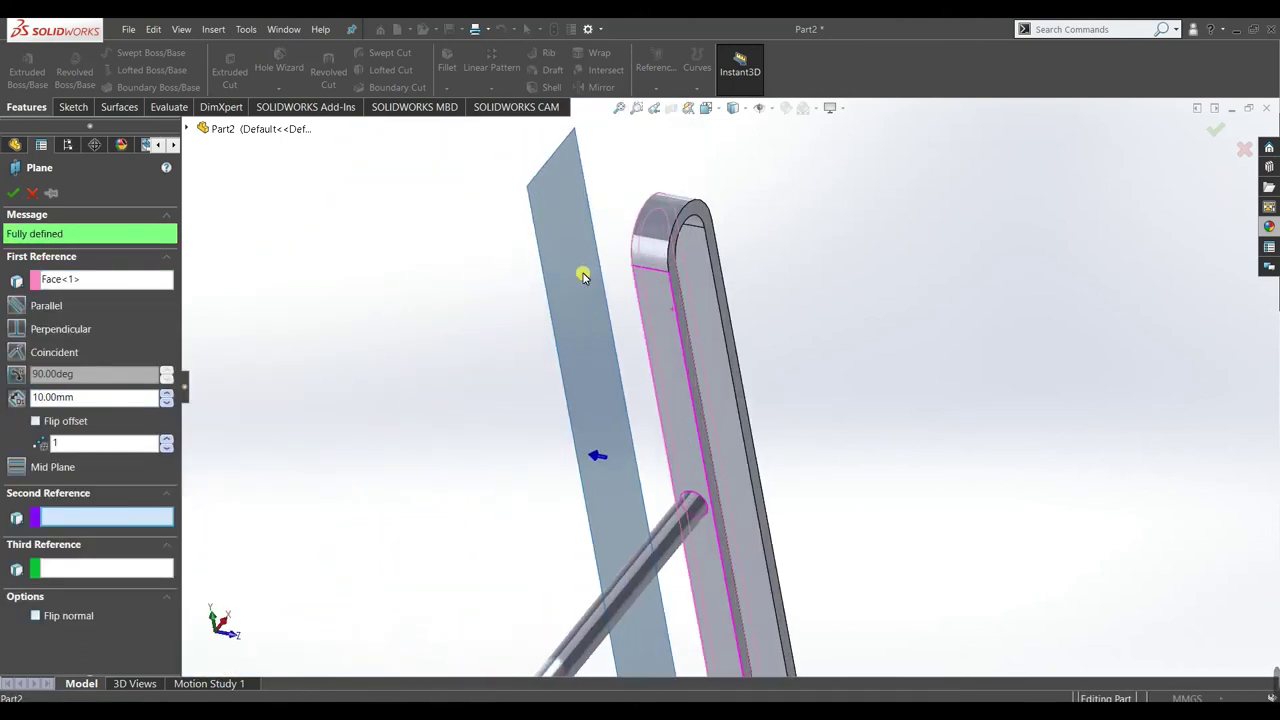
left_click(698, 214)
middle_click_drag(975, 296, 997, 287)
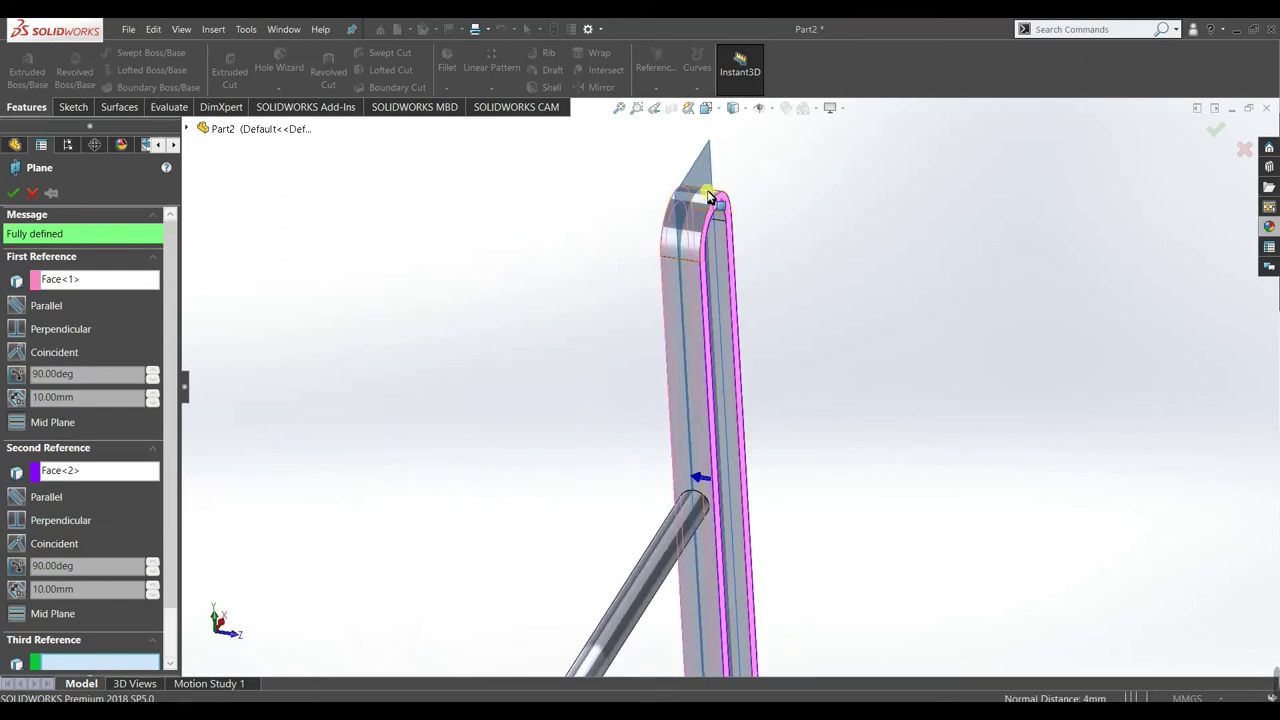
left_click(22, 190)
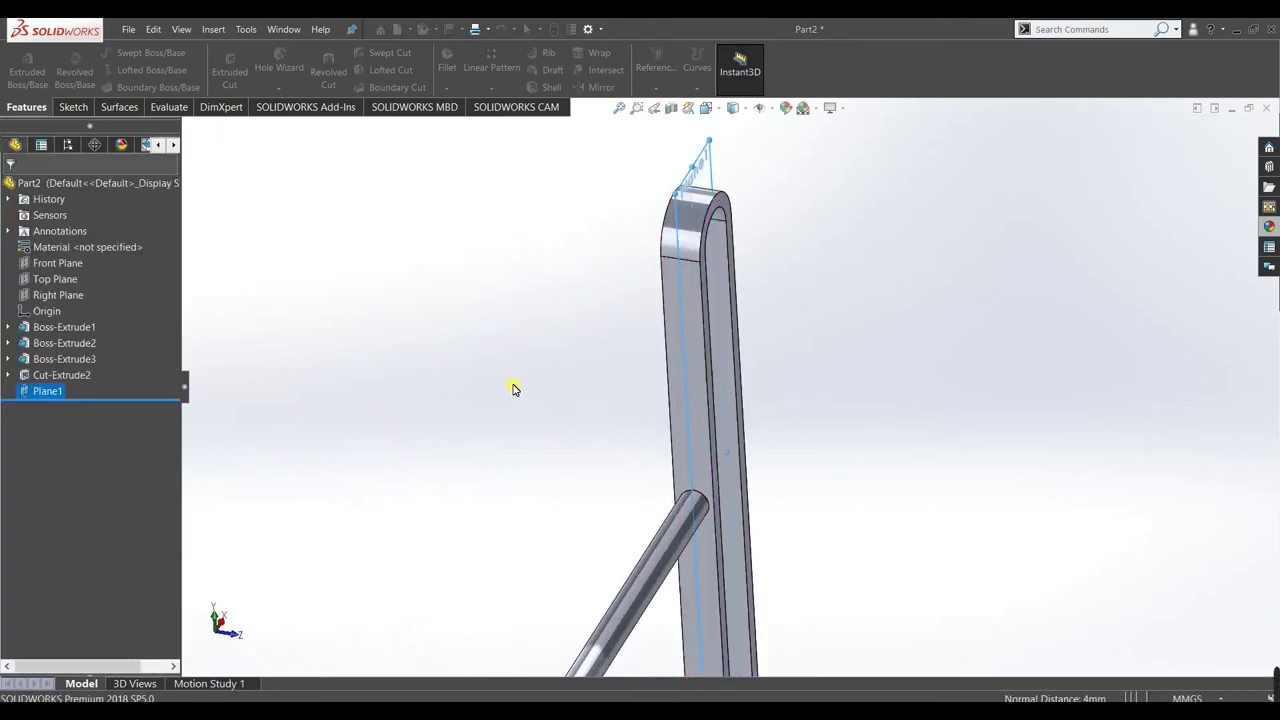
- Start a sketch on the link's new mid plane and look at the part from the front
scroll(560, 437, "up", 5)
middle_click_drag(573, 452, 126, 354)
left_click(73, 107)
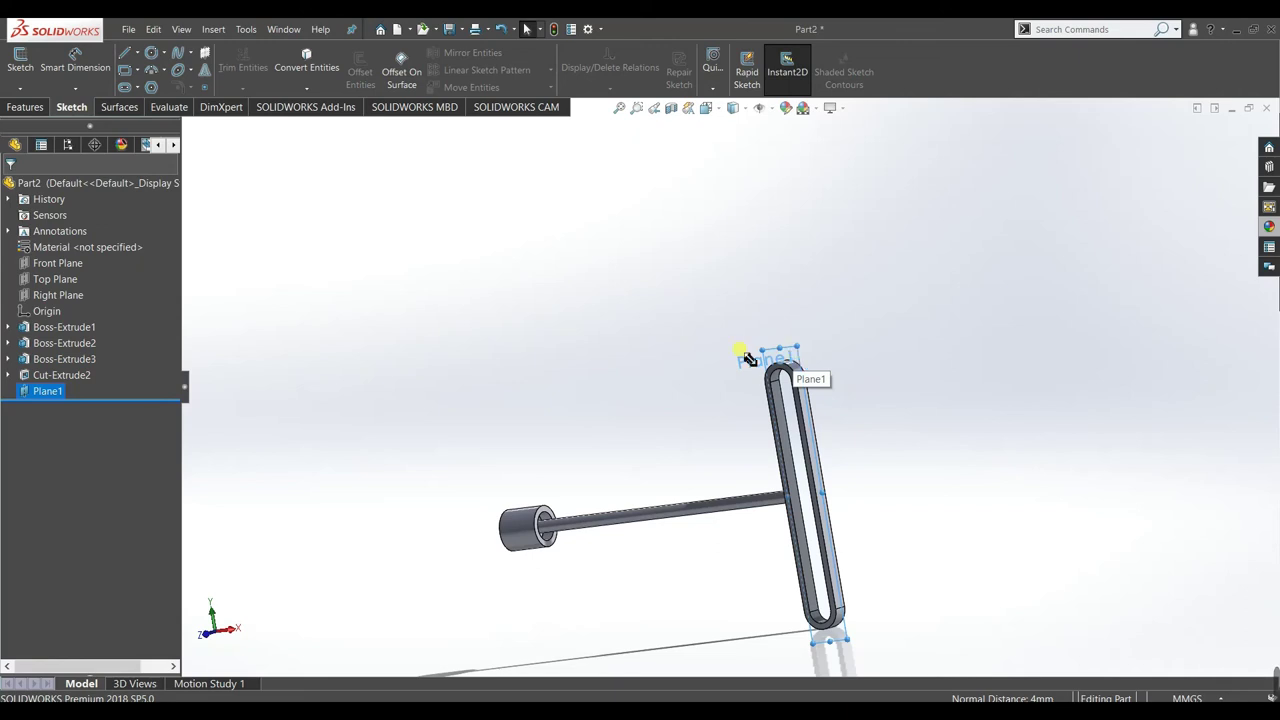
left_click(18, 61)
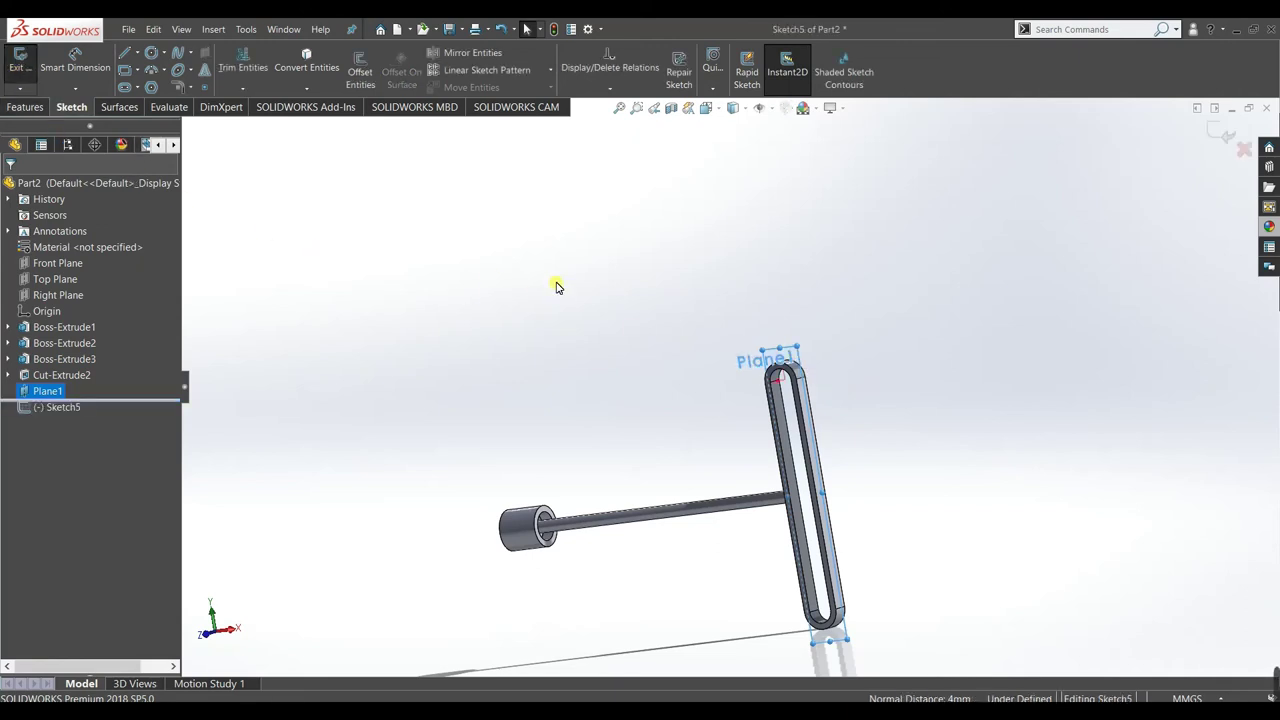
key("space")
left_click(466, 437)
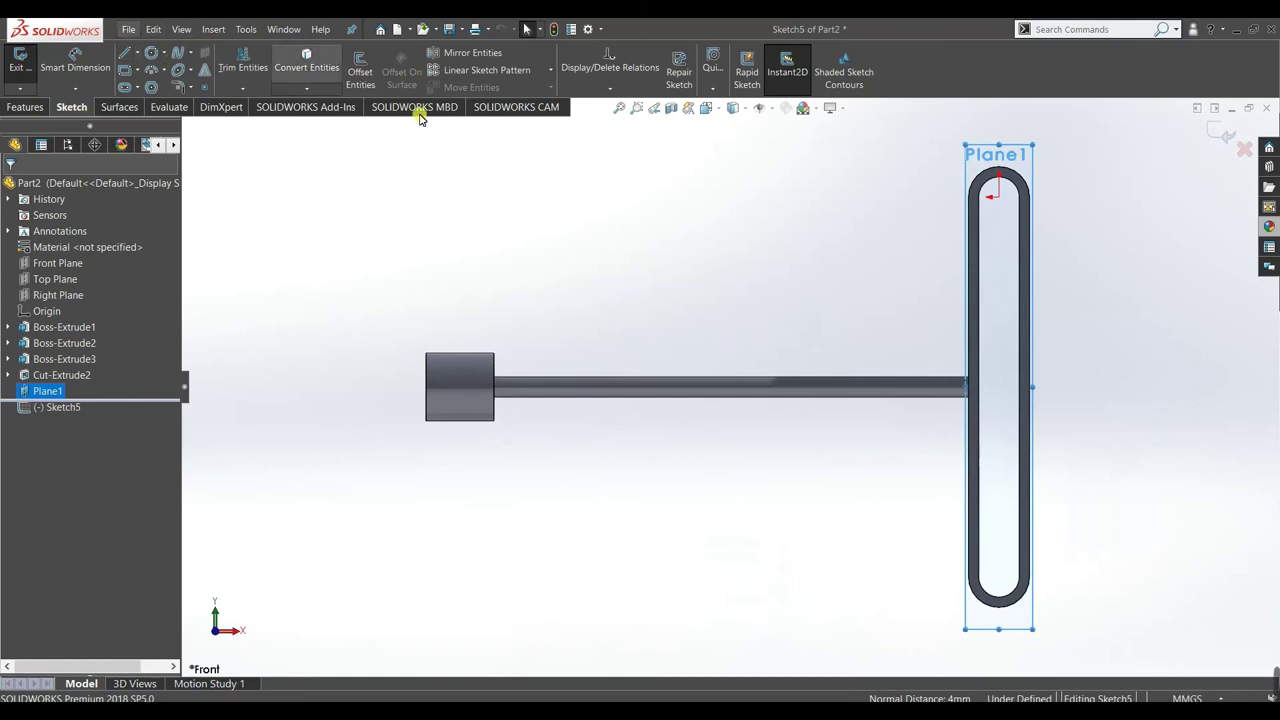
- Sketch a horizontal centerline along the end cylinder's axis, spanning from its outer end to the rod-side face
scroll(586, 226, "down", 2)
left_click(138, 53)
left_click(150, 86)
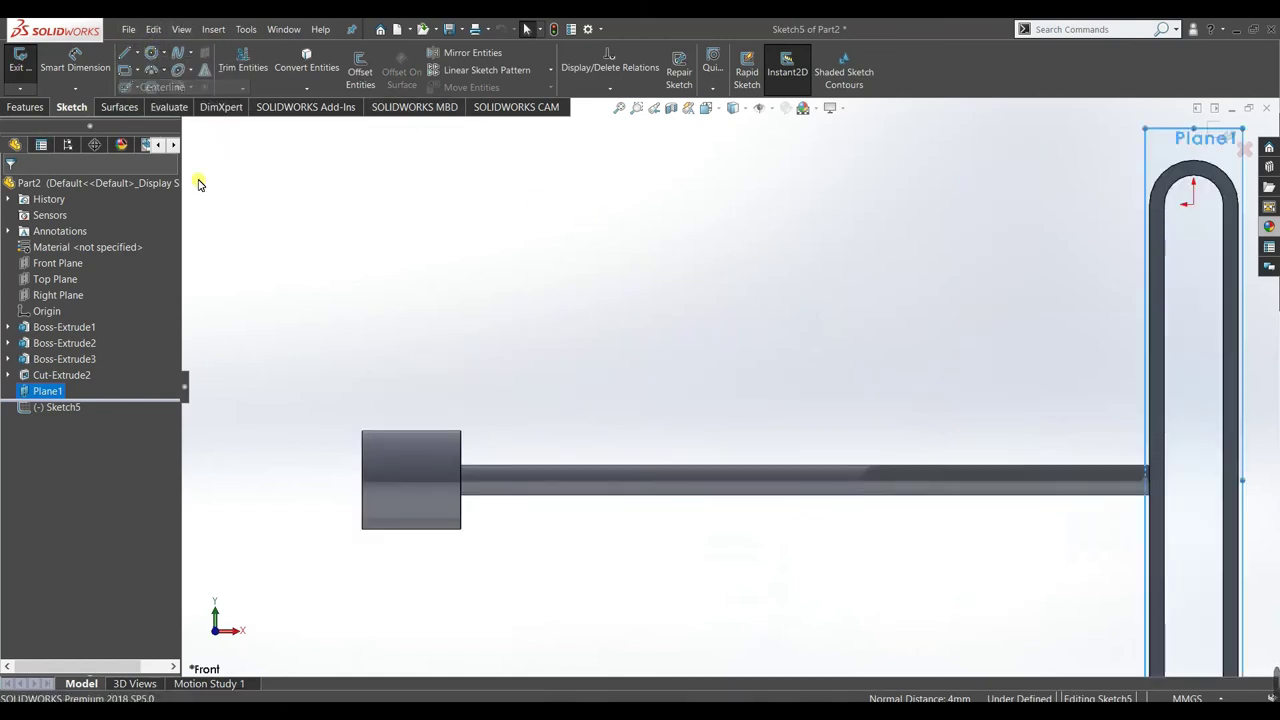
left_click(366, 486)
left_click(462, 480)
right_click(571, 371)
key("Escape")
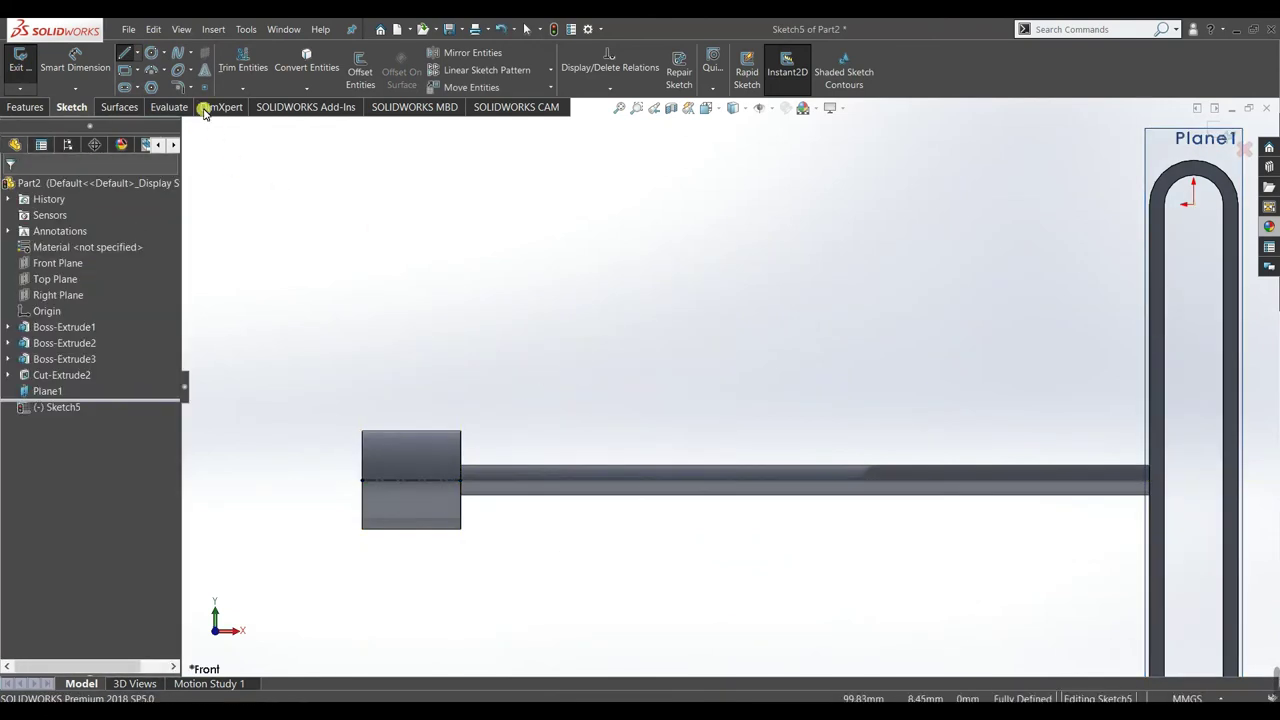
- Sketch three small corner rectangles side by side downward from the cylinder's upper edge, about 0.85 to 1.1 mm deep
left_click(124, 70)
scroll(431, 351, "down", 3)
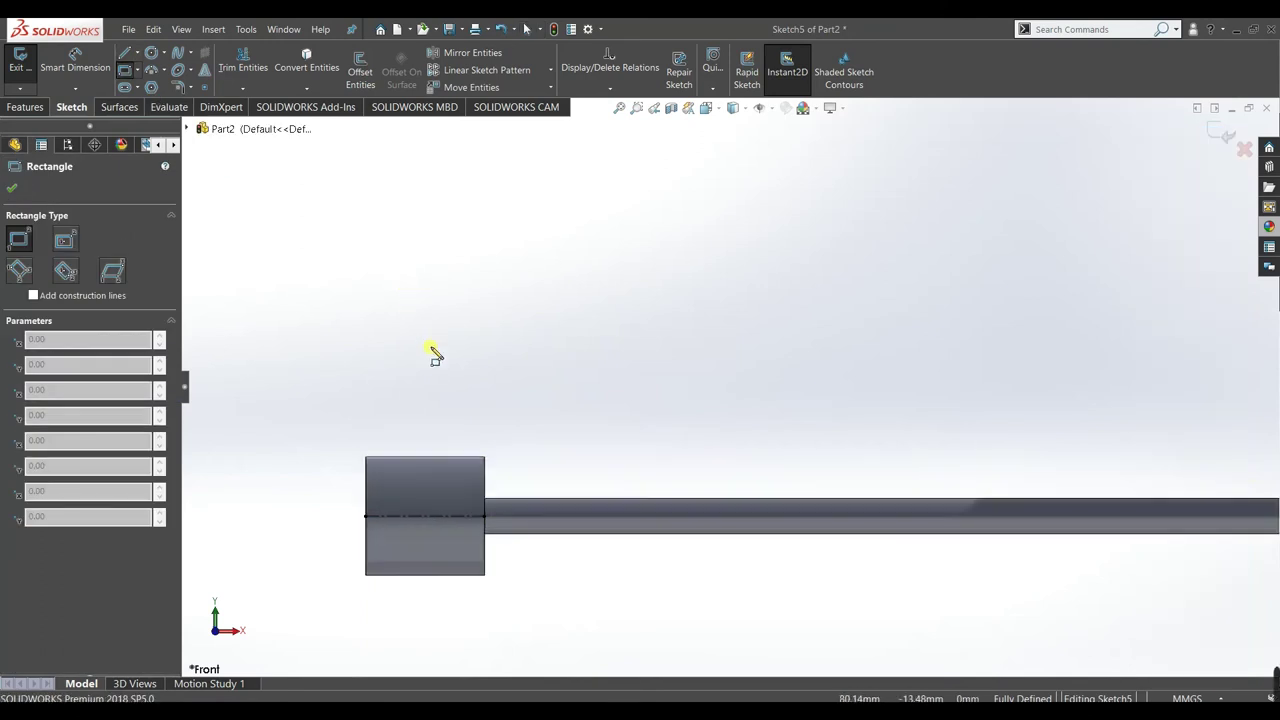
left_click(418, 514)
left_click(428, 527)
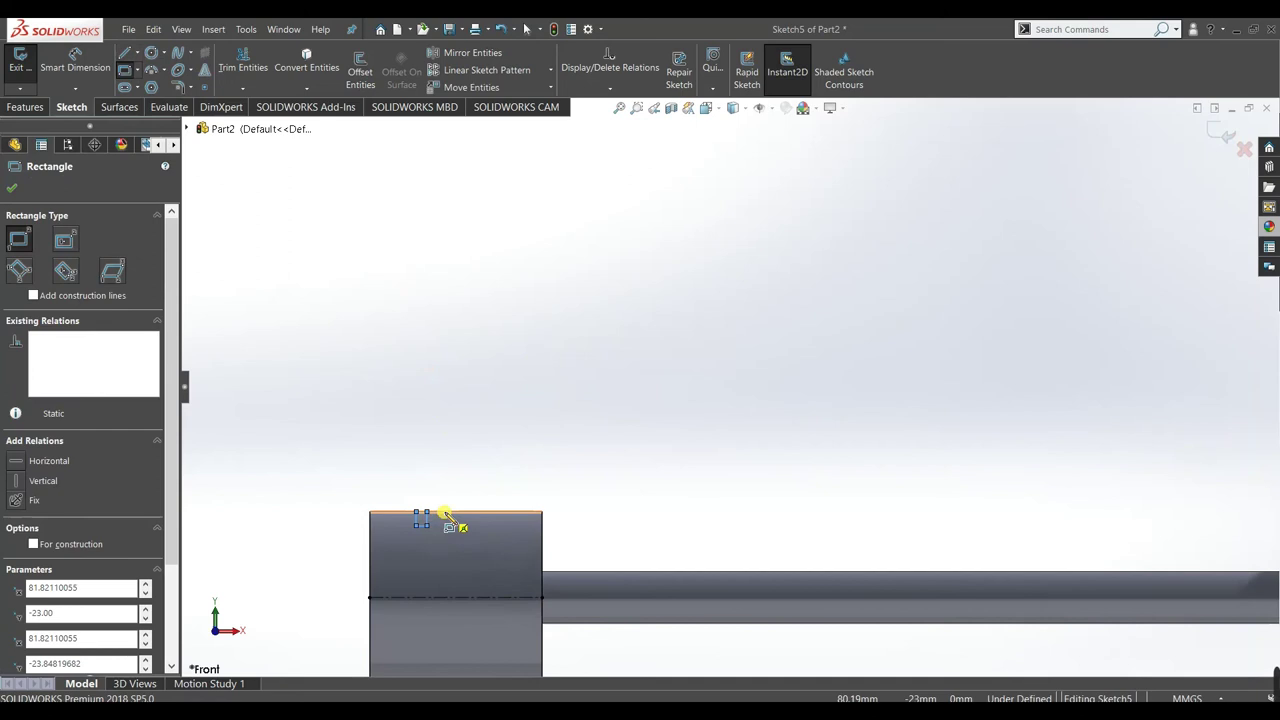
left_click(444, 515)
left_click(456, 528)
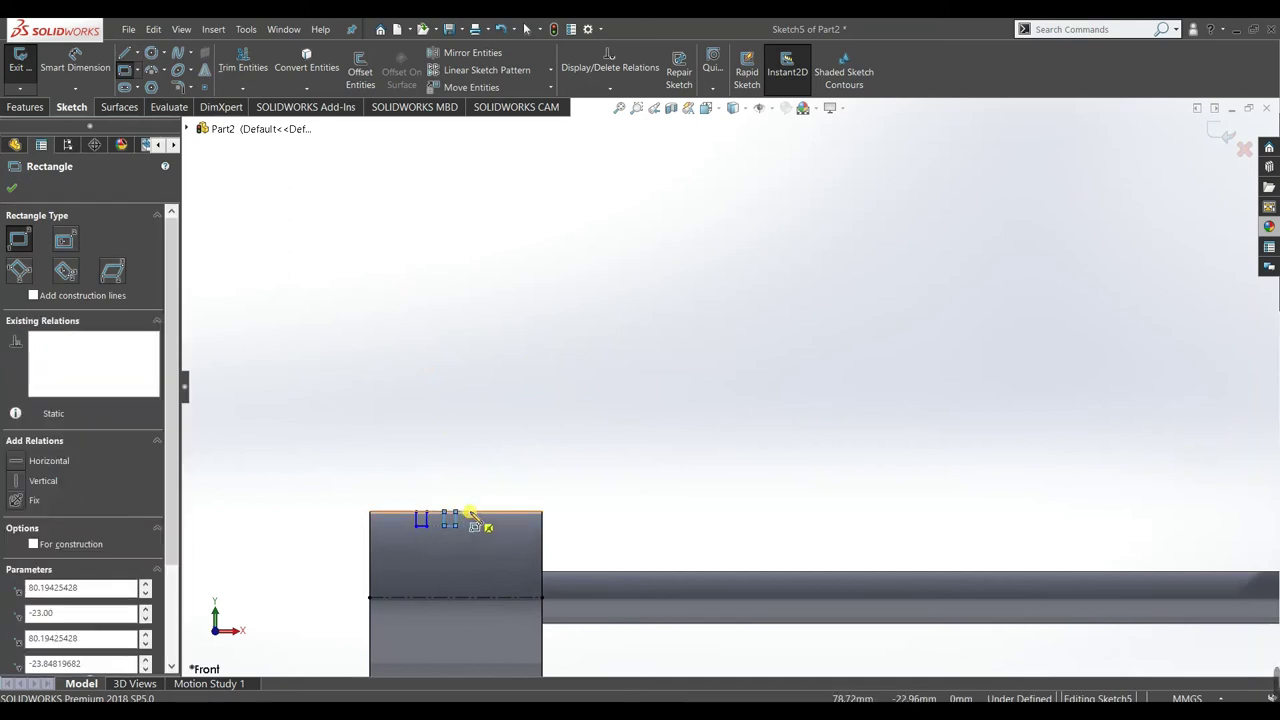
left_click(474, 518)
left_click(480, 531)
right_click(466, 457)
left_click(491, 458)
- Make the left vertical sides of the three rectangles equal in length
scroll(470, 498, "down", 3)
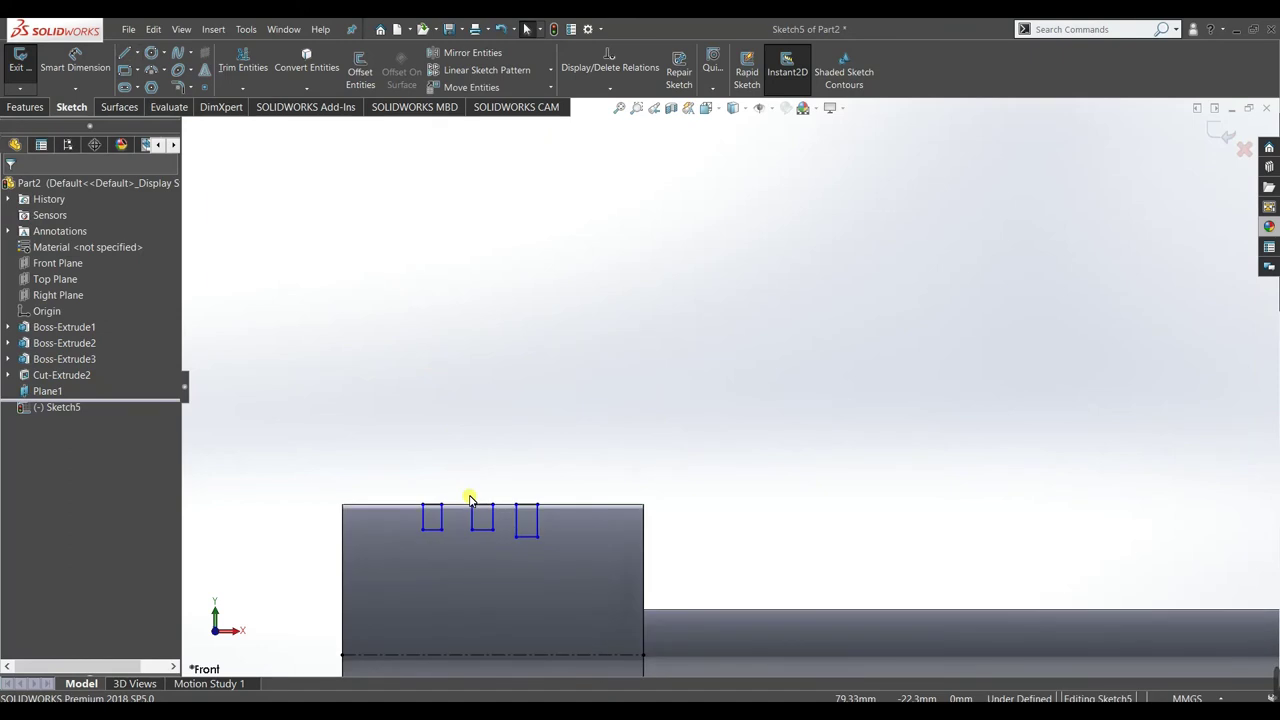
left_click(422, 516)
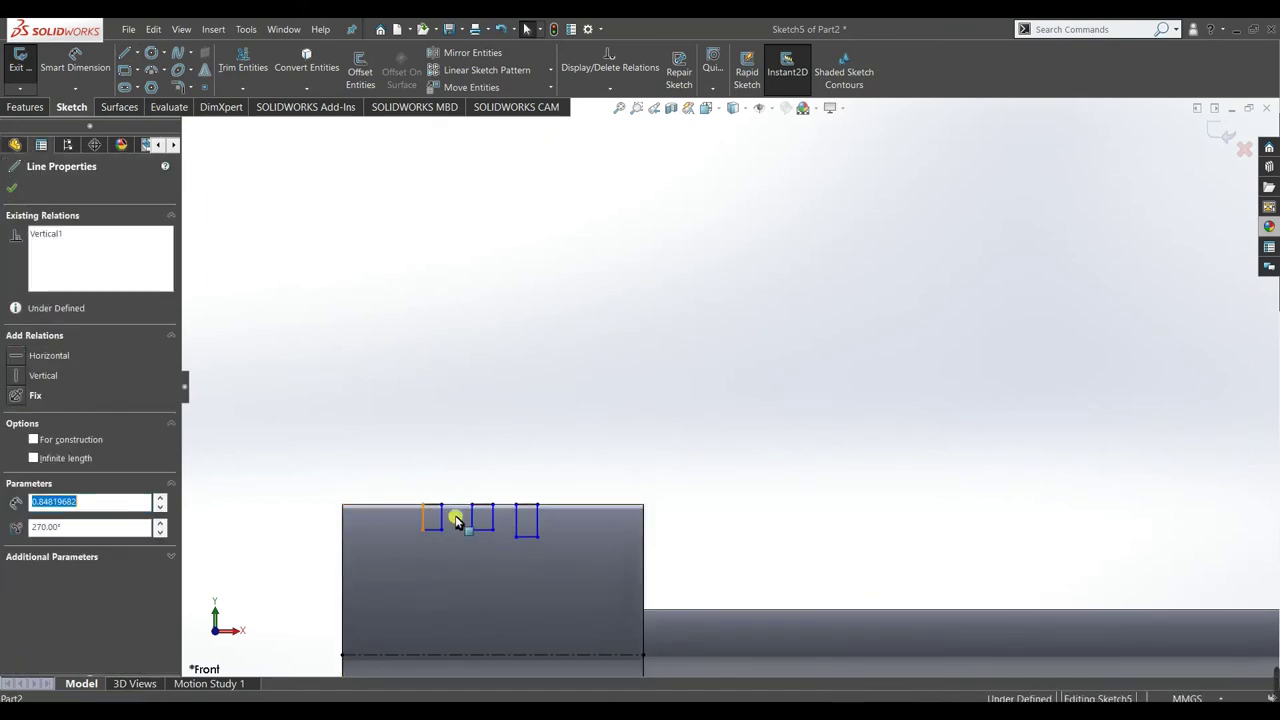
left_click(472, 518, "ctrl")
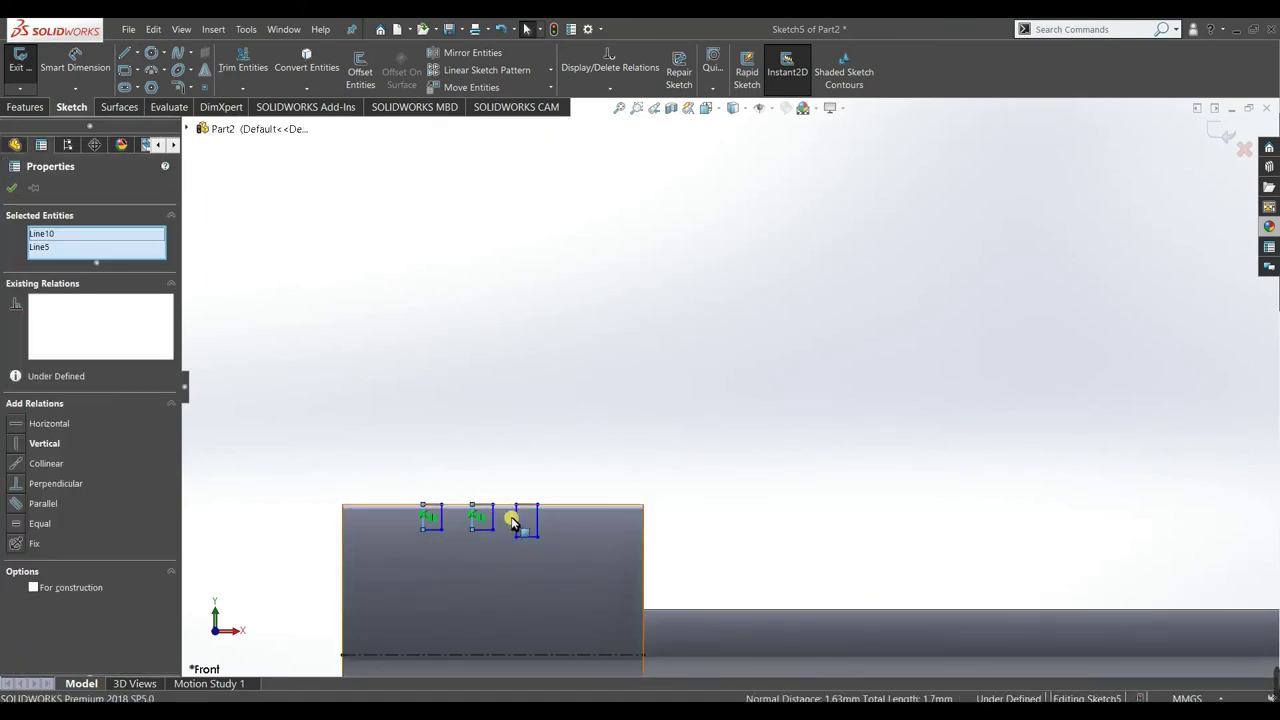
left_click(514, 522, "ctrl")
left_click(20, 518)
left_click(366, 446)
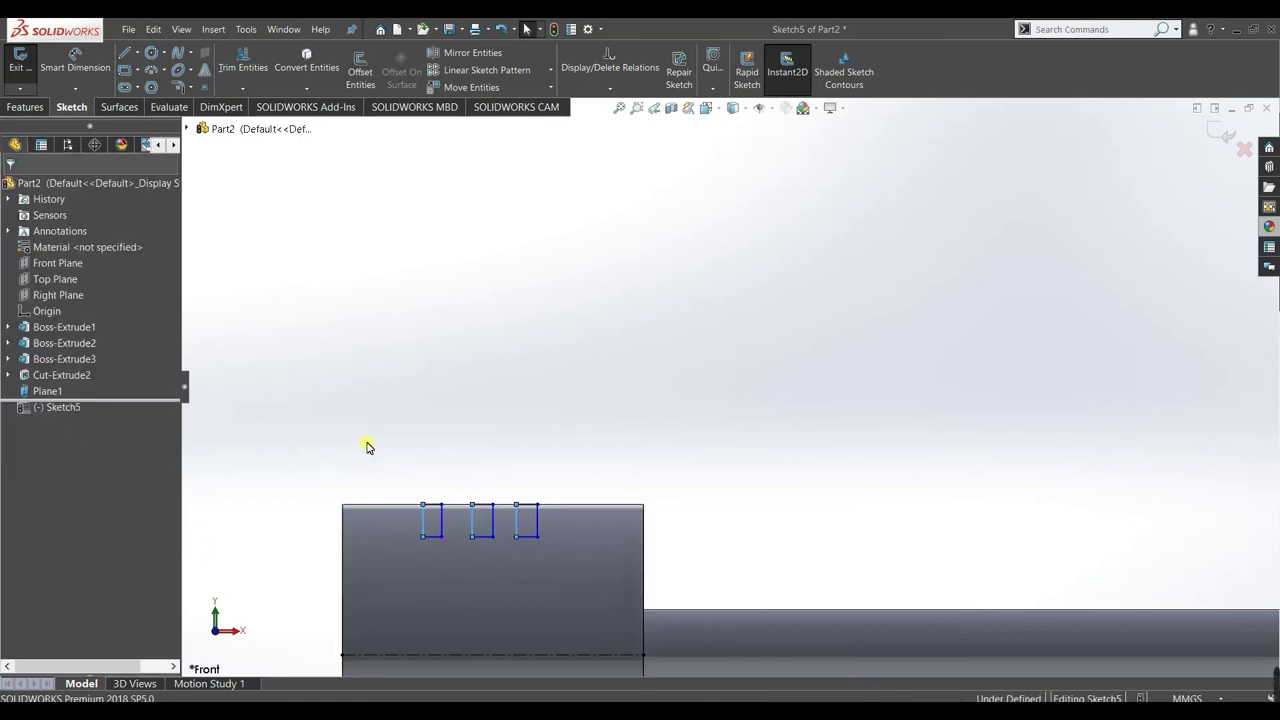
- Make the top edges of the three rectangles equal in length
left_click(432, 511)
left_click(484, 508, "ctrl")
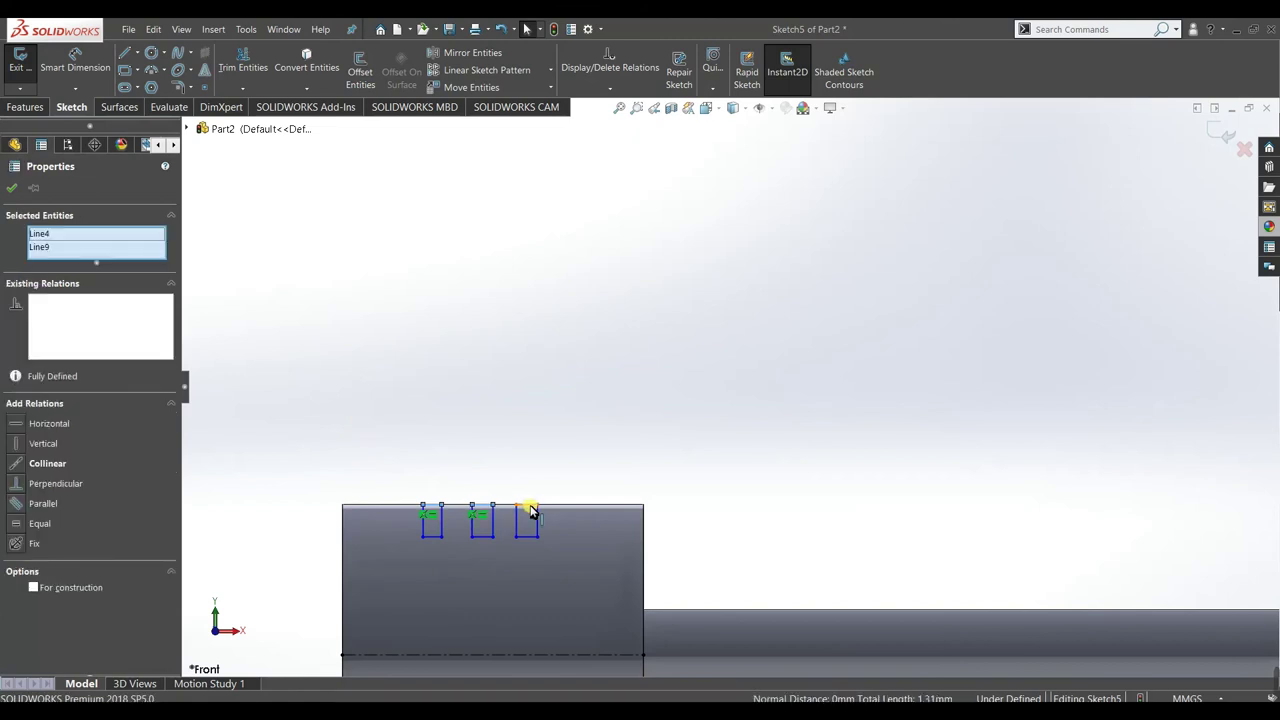
left_click(516, 506, "ctrl")
left_click(14, 516)
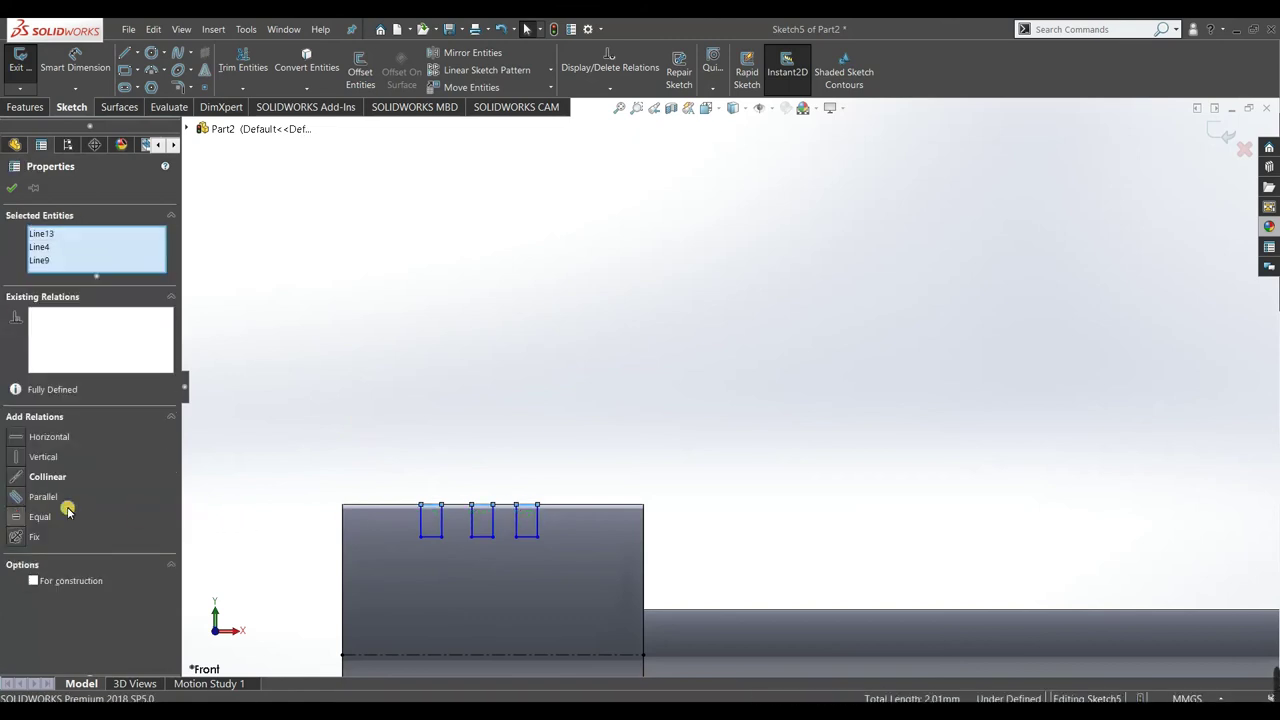
left_click(520, 399)
- Dimension the width of the leftmost rectangle as 0.5 mm
key("d")
scroll(516, 440, "down", 3)
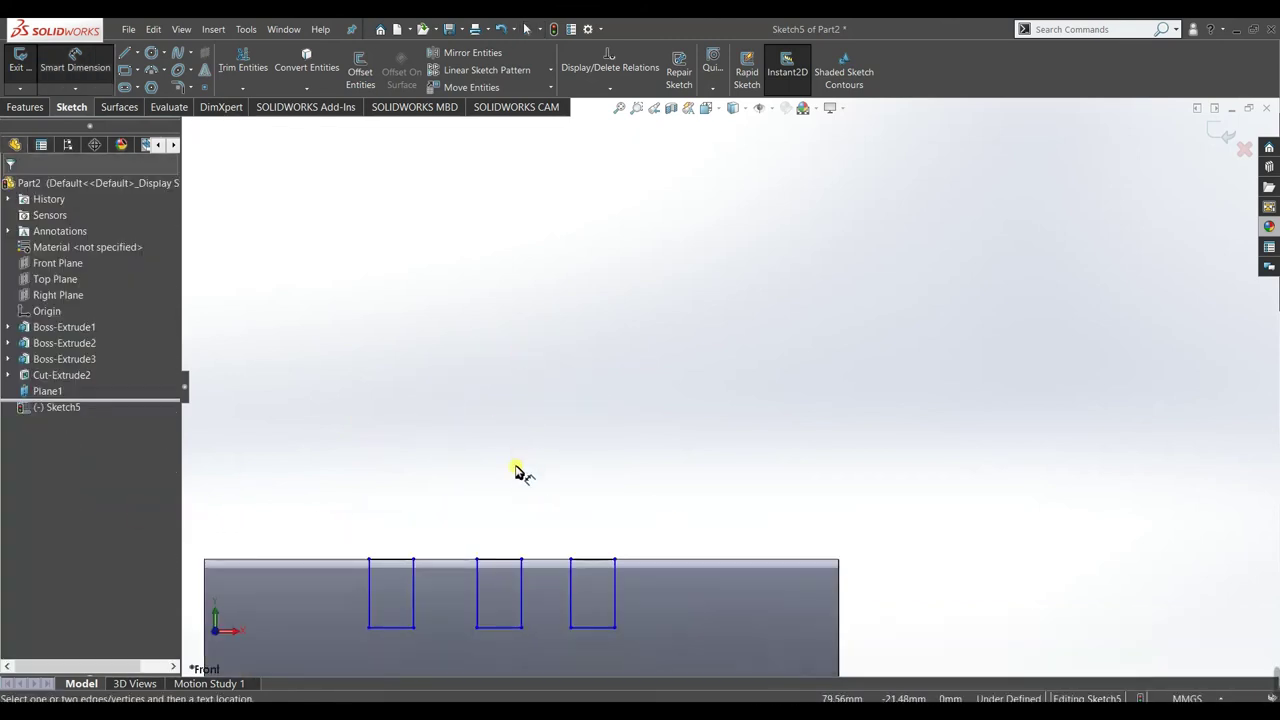
left_click(385, 560)
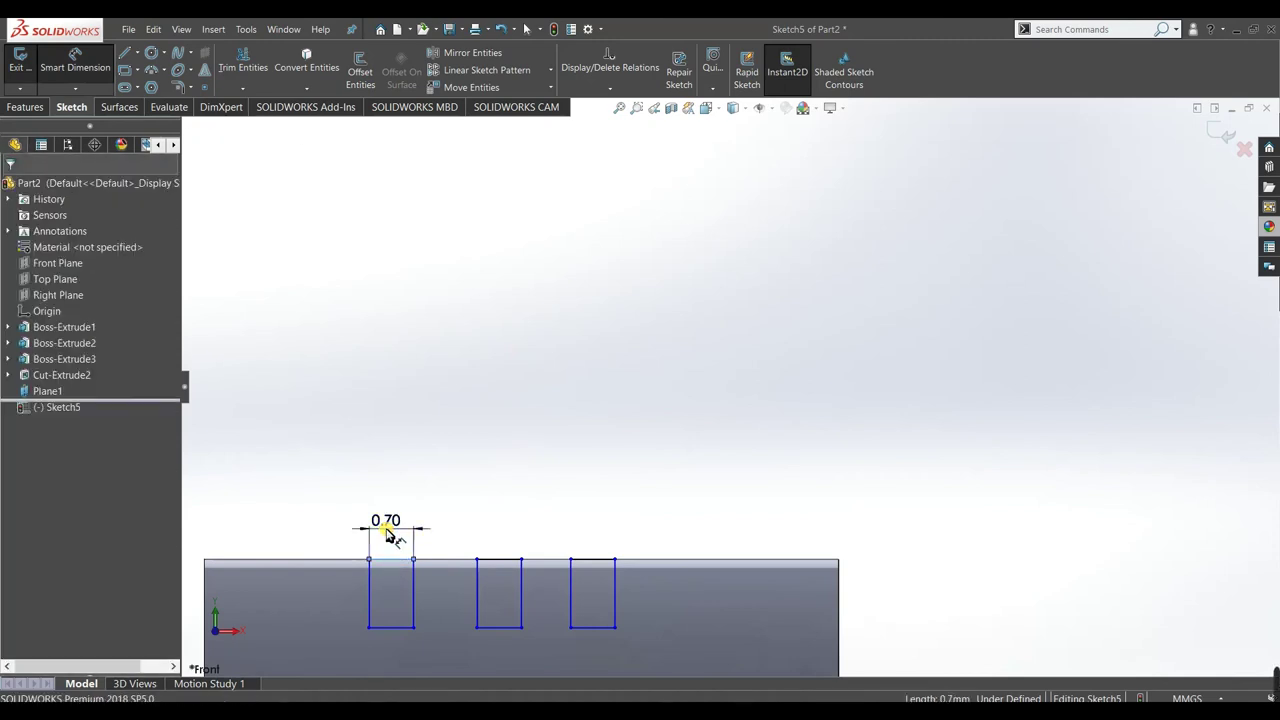
left_click(391, 535)
type("0")
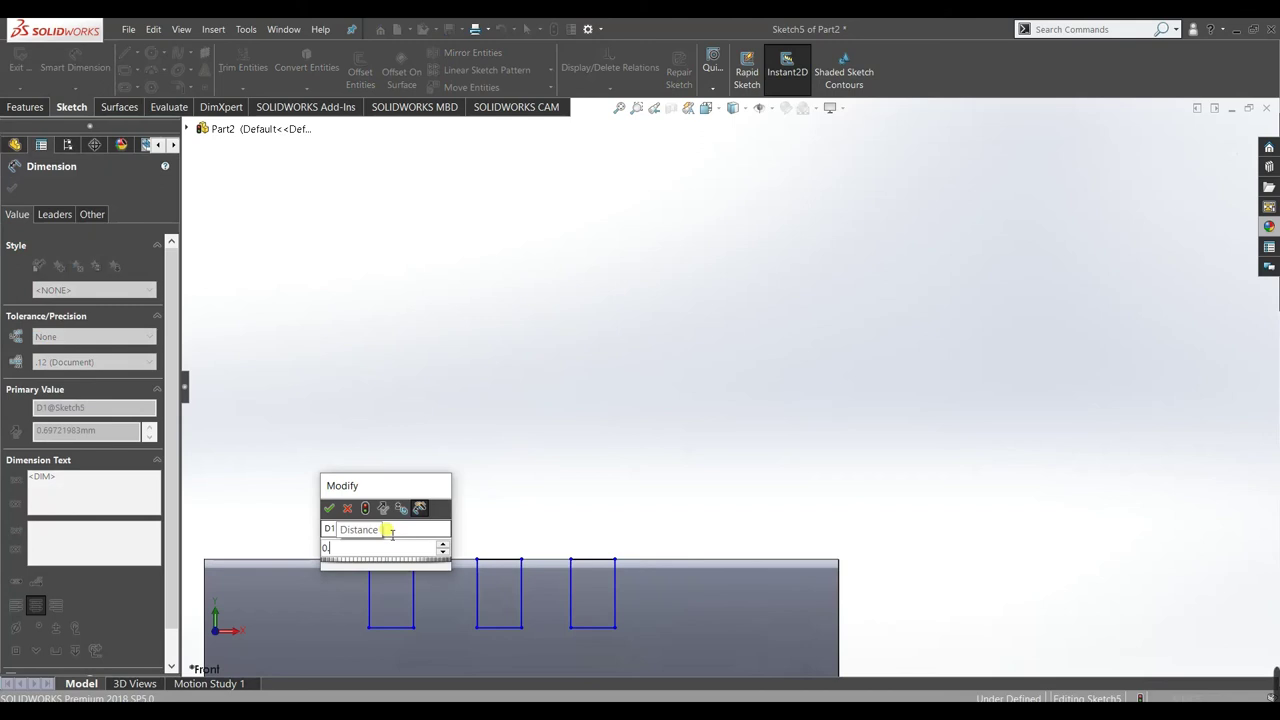
type(".5")
key("Return")
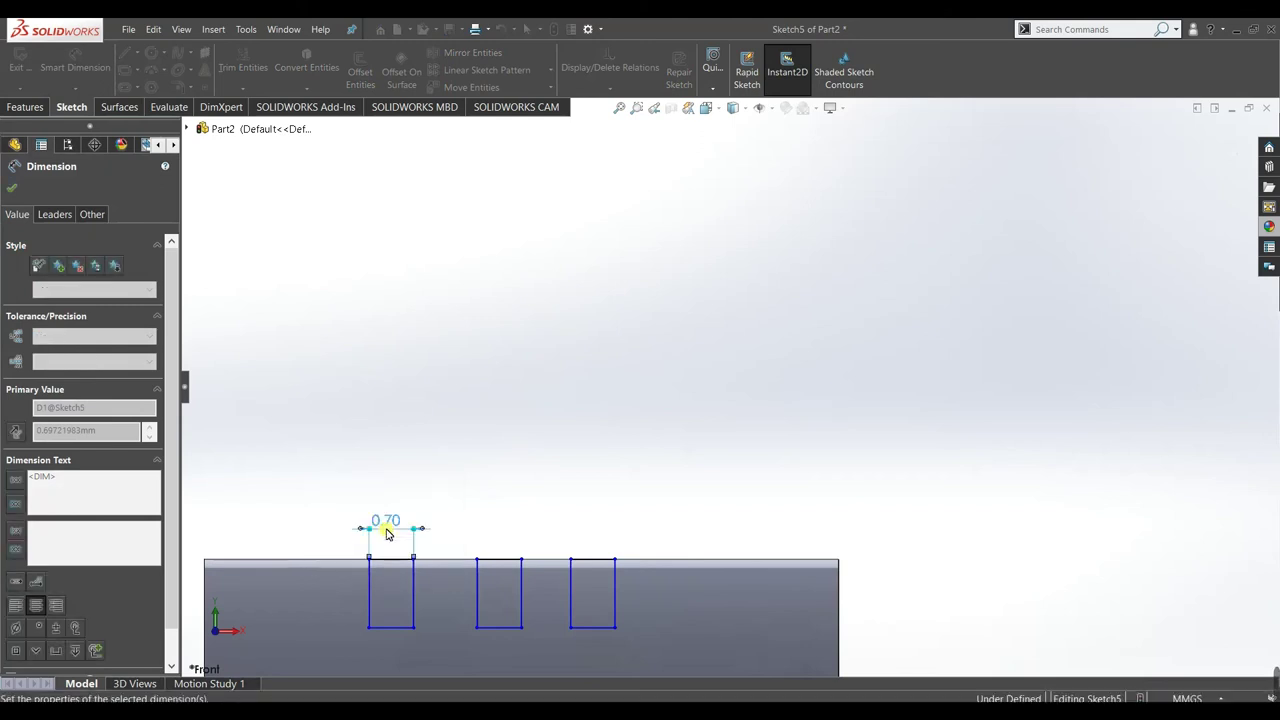
right_click(495, 456)
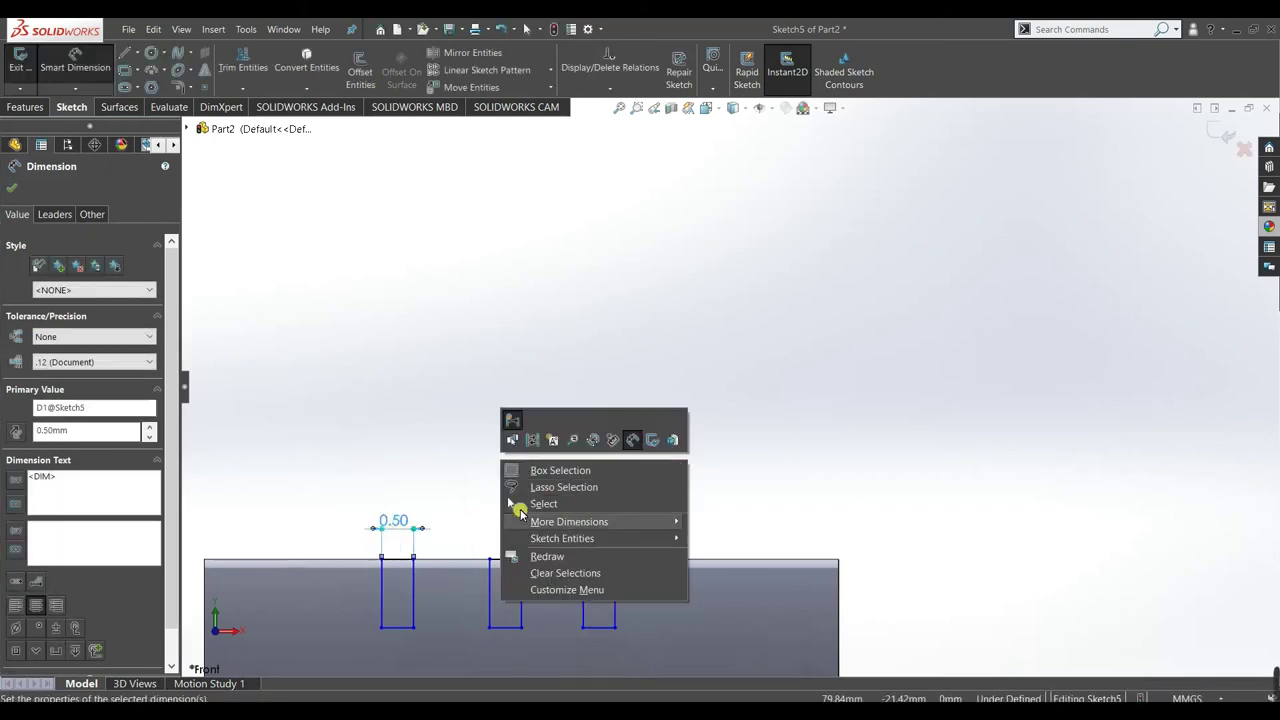
left_click(451, 480)
- Dimension the gap between the leftmost and middle rectangles as 0.8 mm
left_click(414, 587)
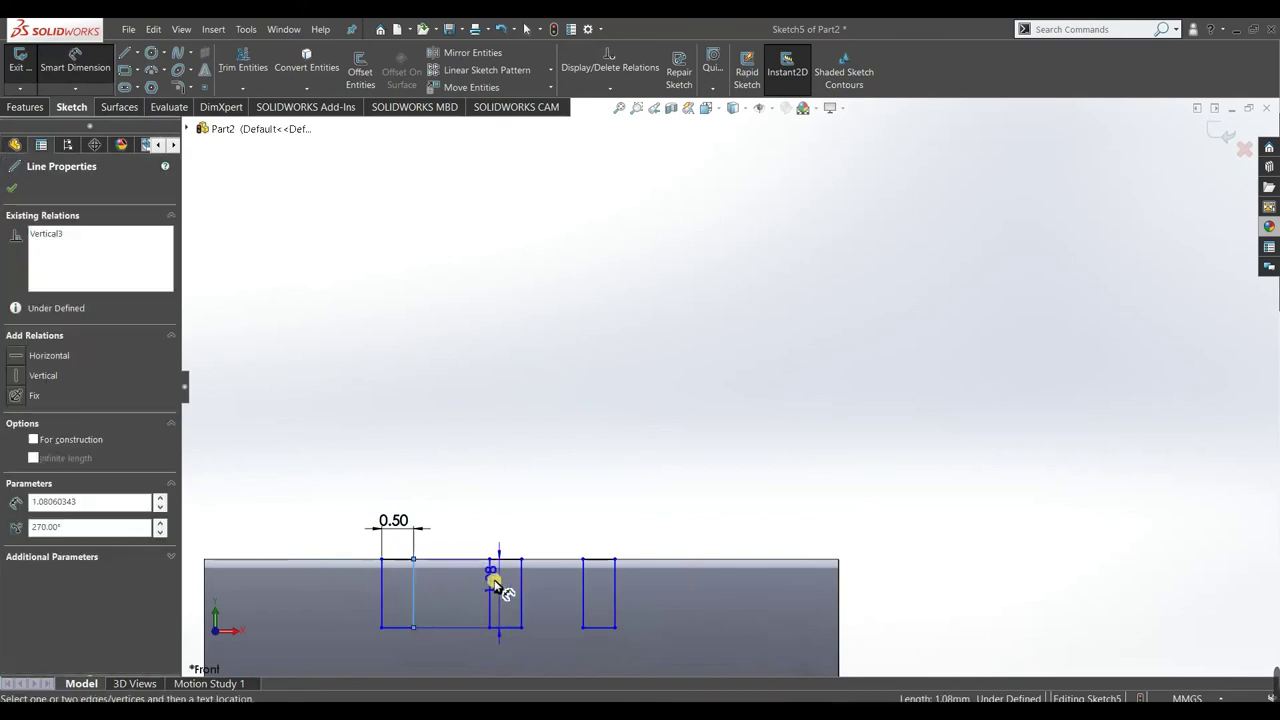
left_click(488, 585)
left_click(462, 551)
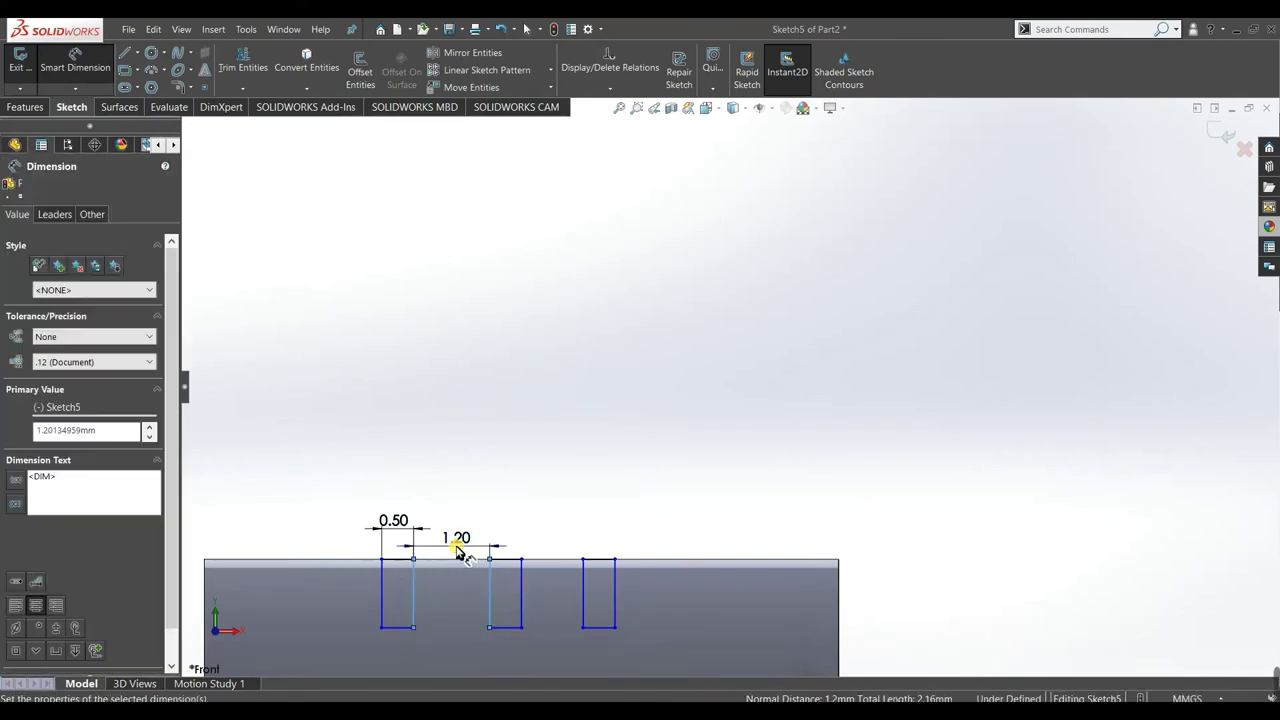
type("0.")
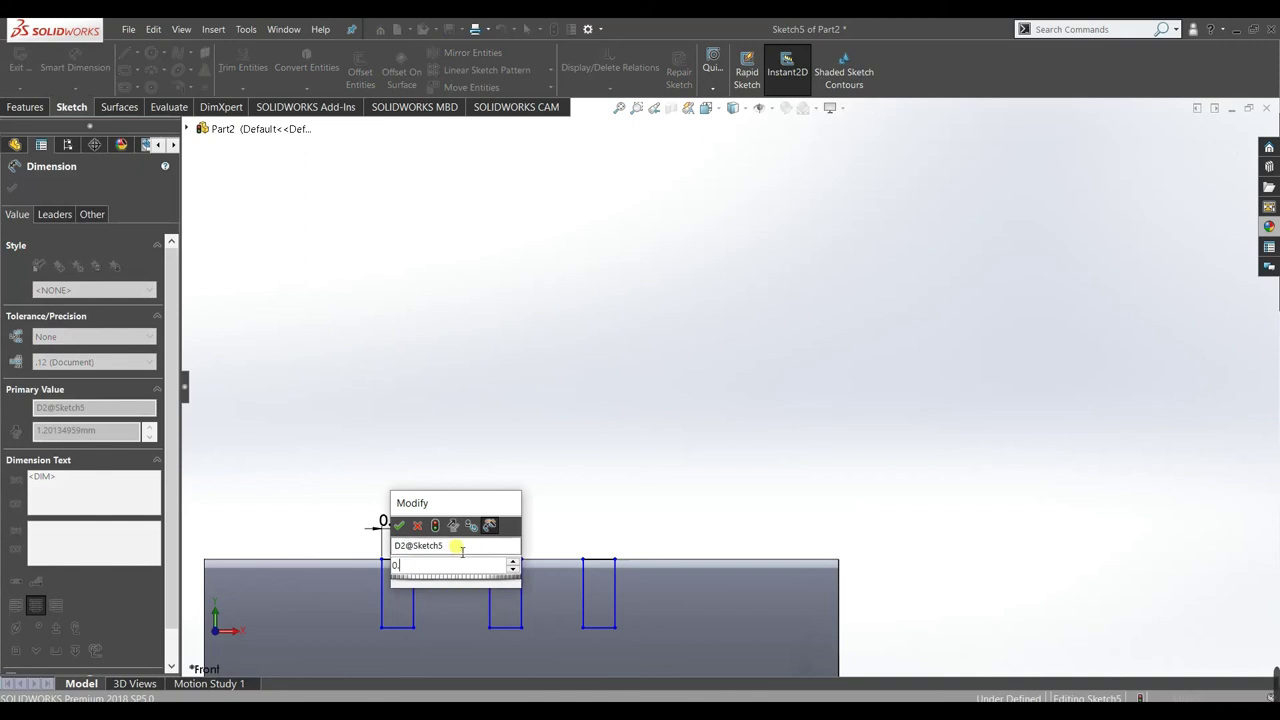
type("8")
key("Return")
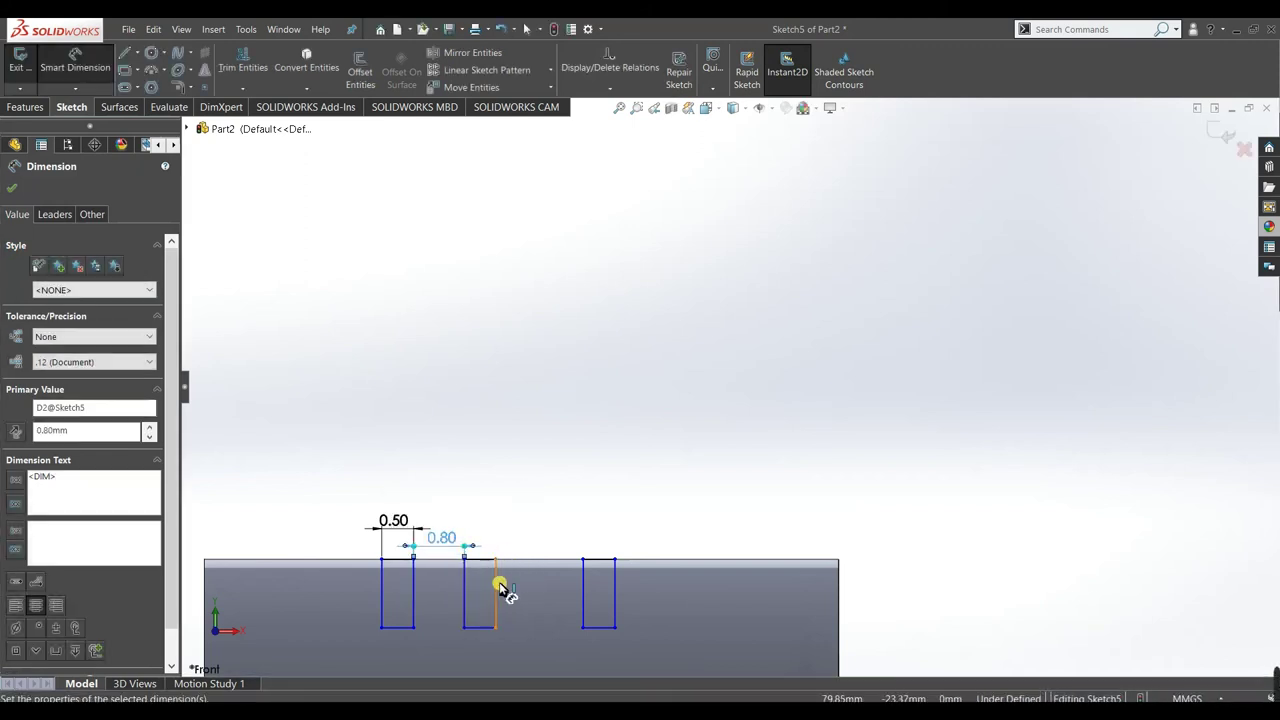
- Dimension the gap between the middle and rightmost rectangles as 0.8 mm
left_click(496, 590)
left_click(584, 590)
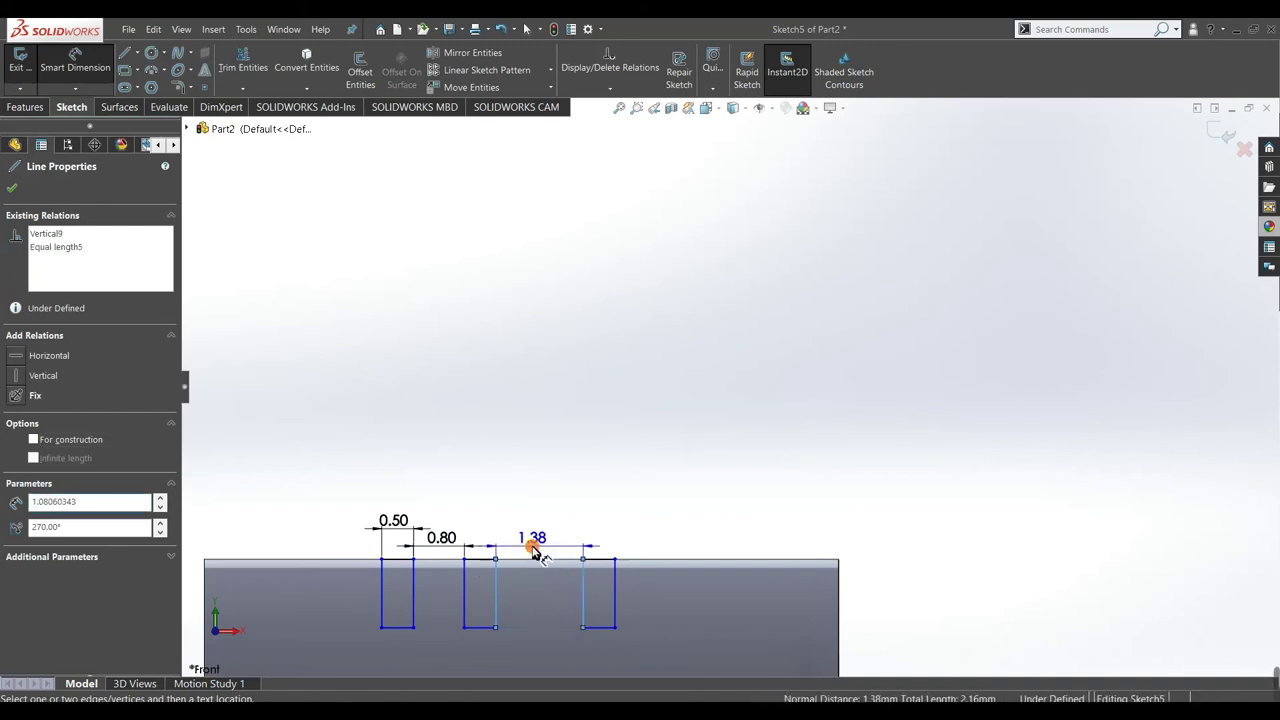
left_click(534, 550)
type("0.8")
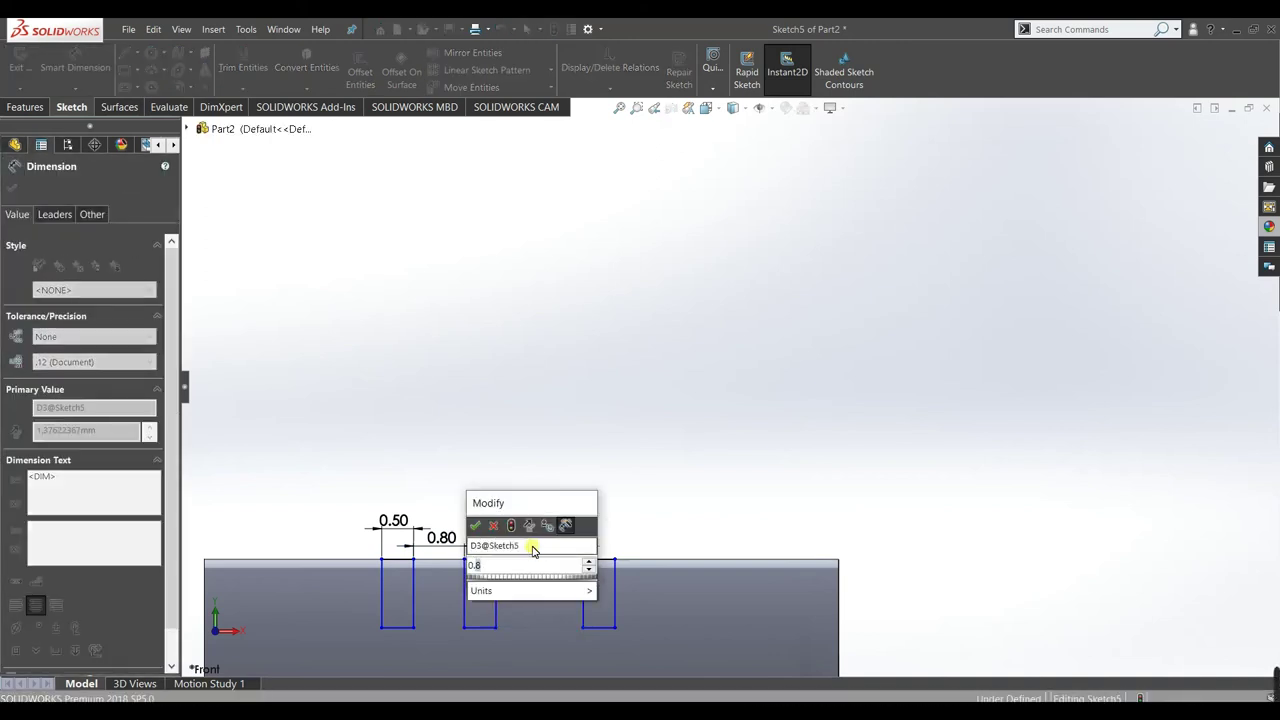
key("Return")
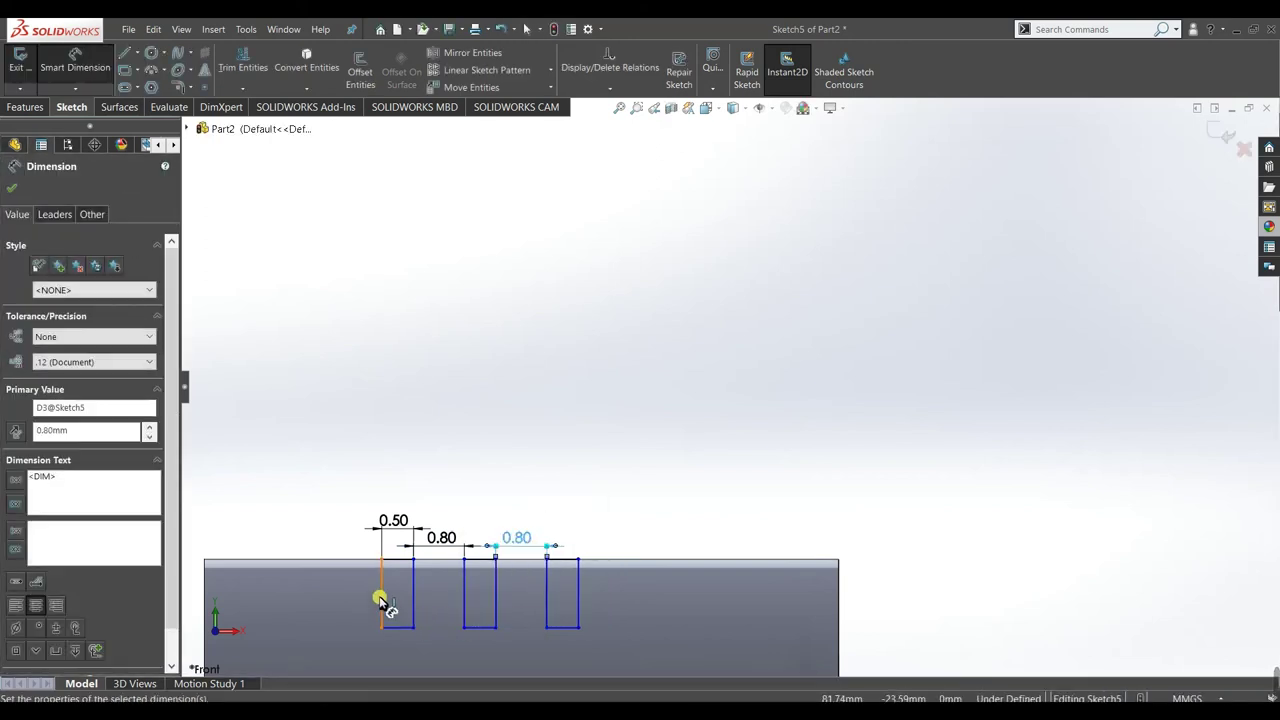
- Dimension the depth of the leftmost rectangle as 0.7 mm and finish dimensioning
left_click(381, 600)
left_click(337, 600)
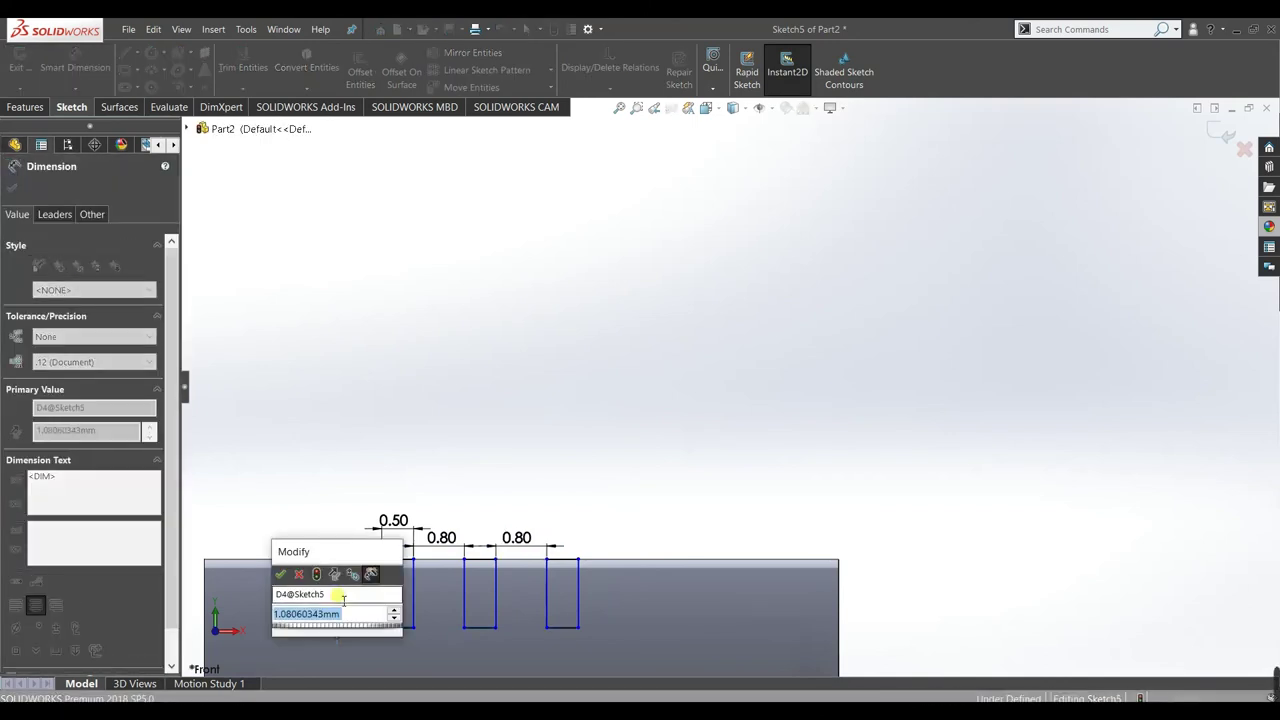
type("0.7")
key("Return")
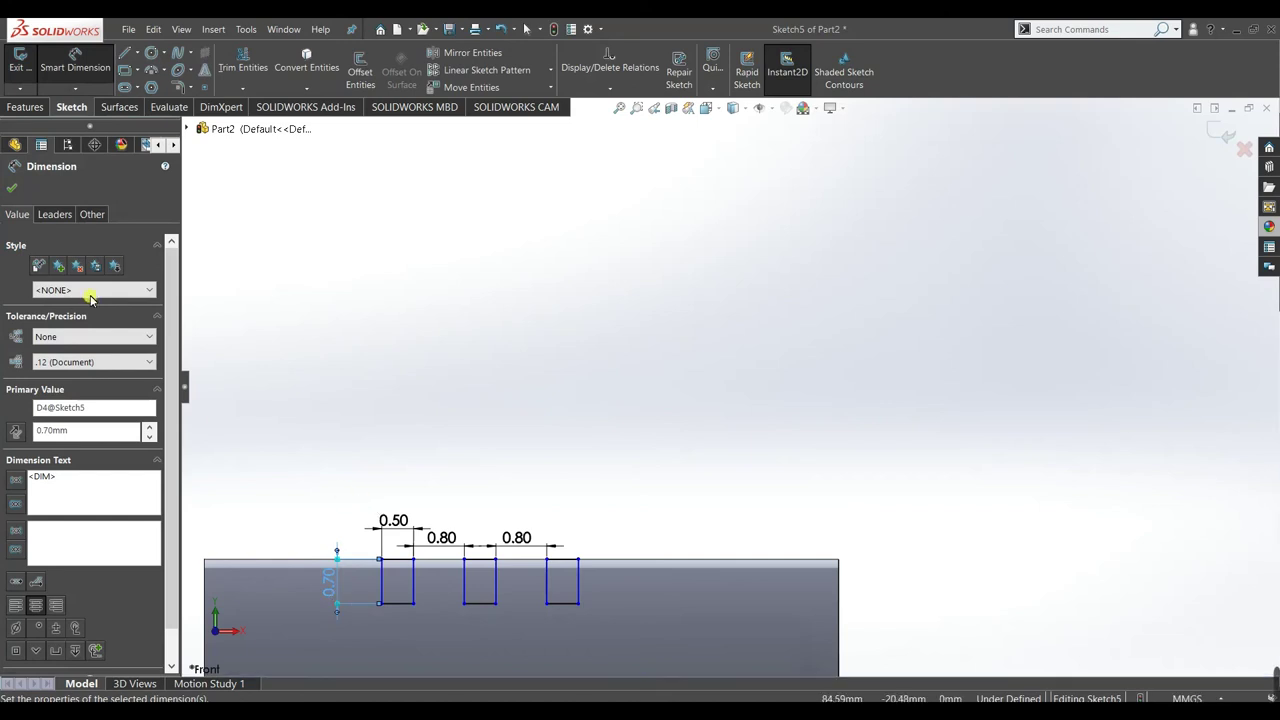
left_click(10, 187)
scroll(551, 429, "up", 3)
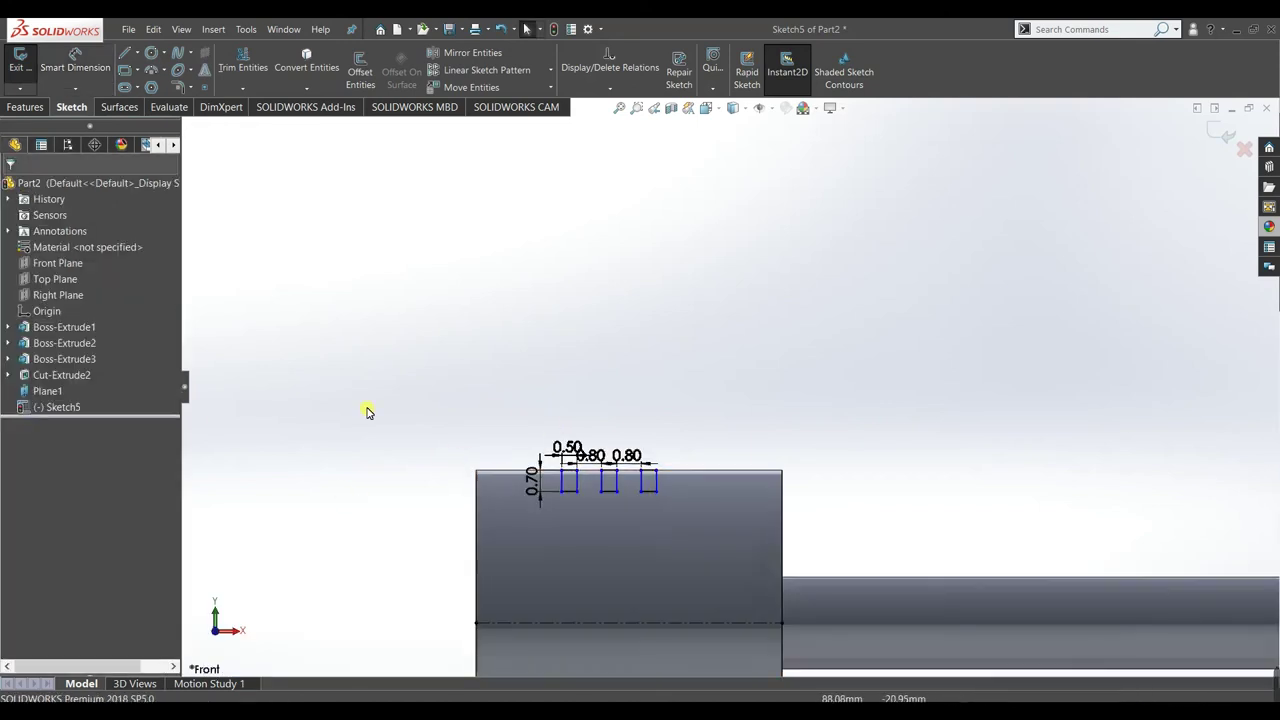
- Cut three grooves around the cylindrical head by revolving the three rectangle regions 360 degrees about the cylinder's centerline
left_click(44, 112)
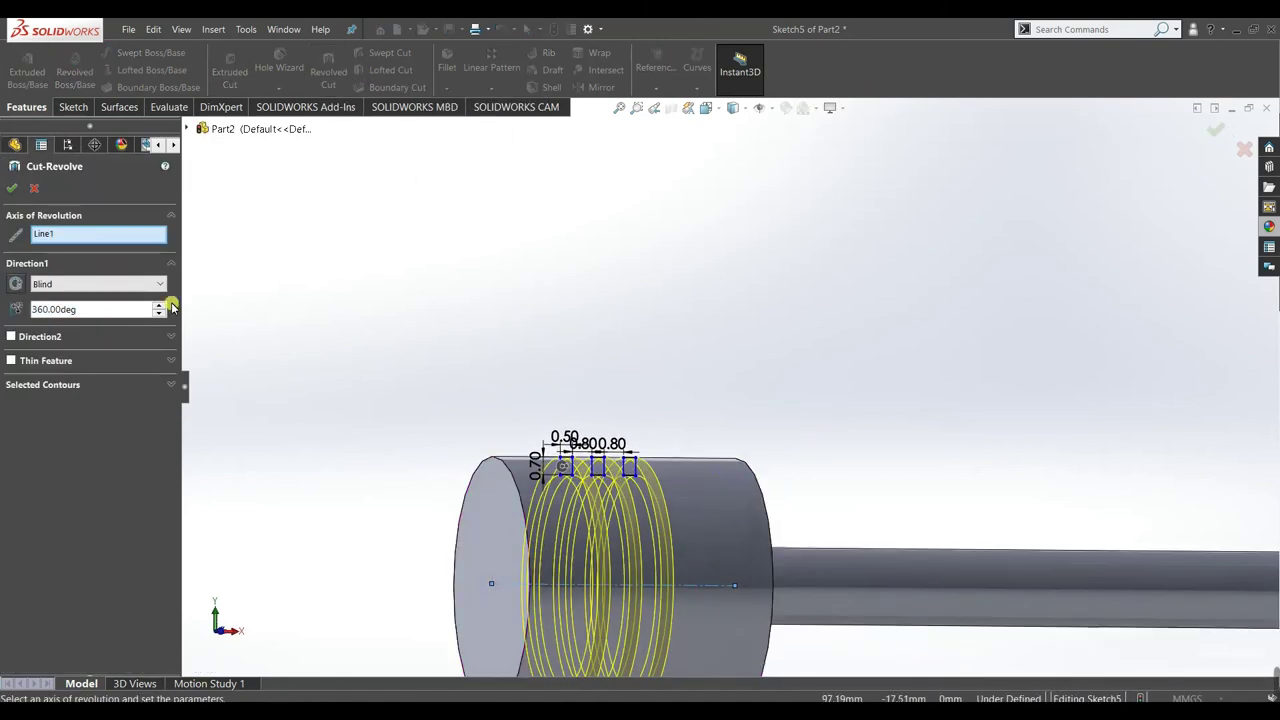
right_click(128, 230)
left_click(140, 243)
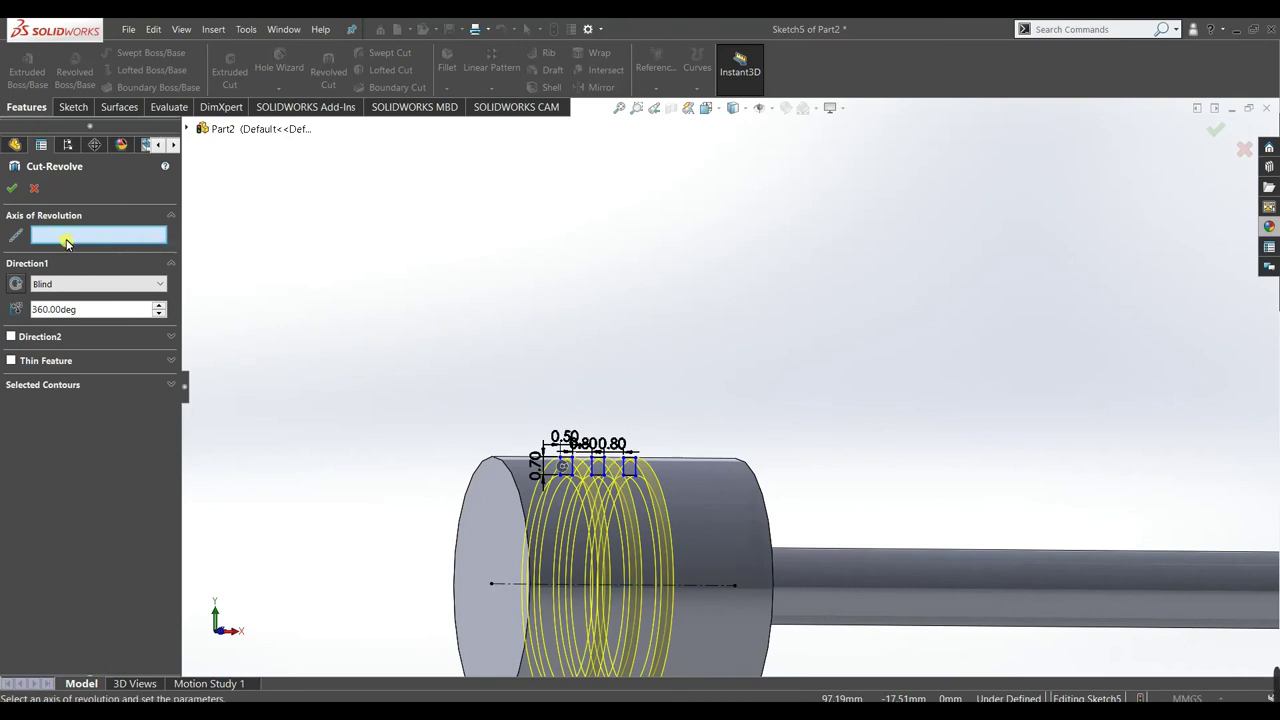
left_click(701, 586)
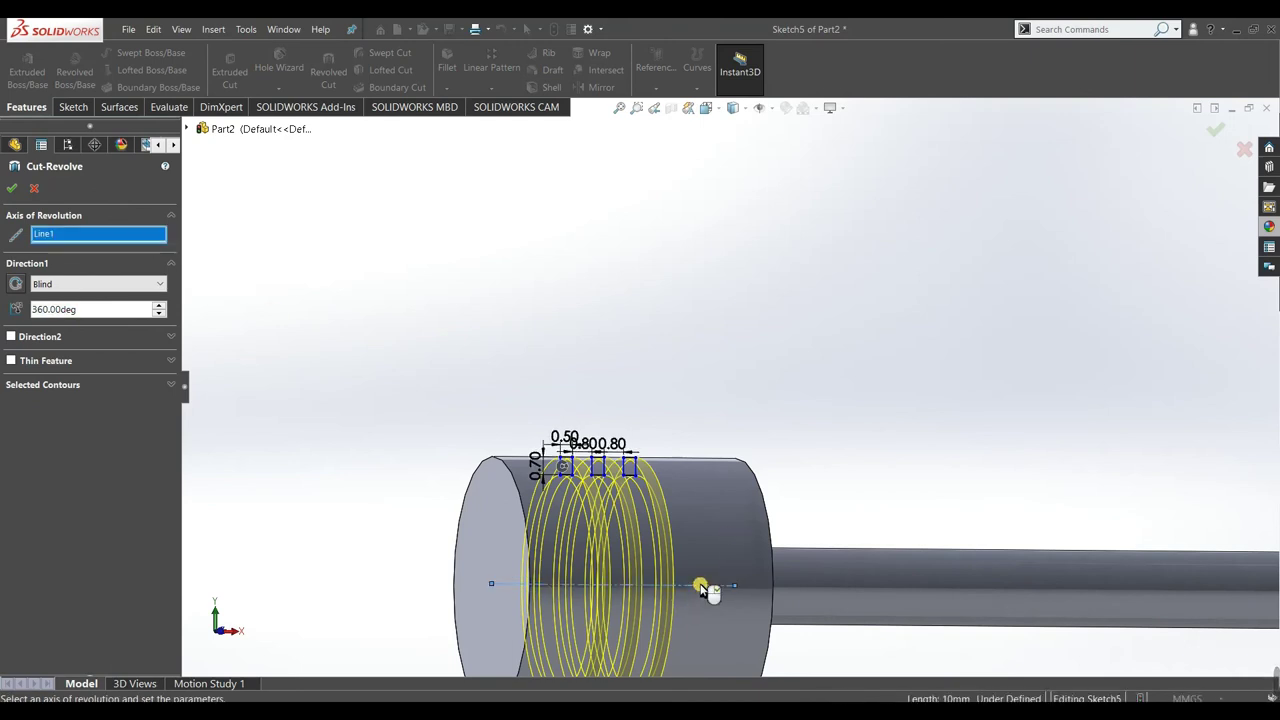
left_click(117, 388)
scroll(608, 500, "down", 5)
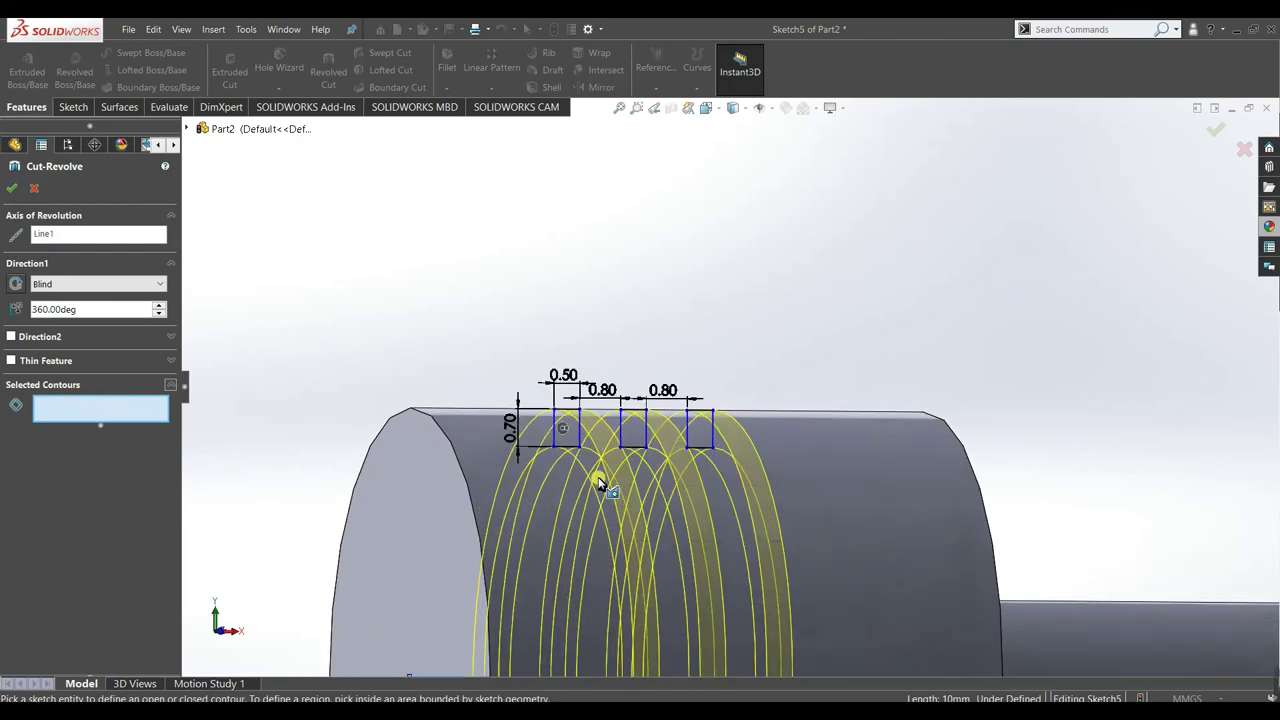
left_click(566, 392)
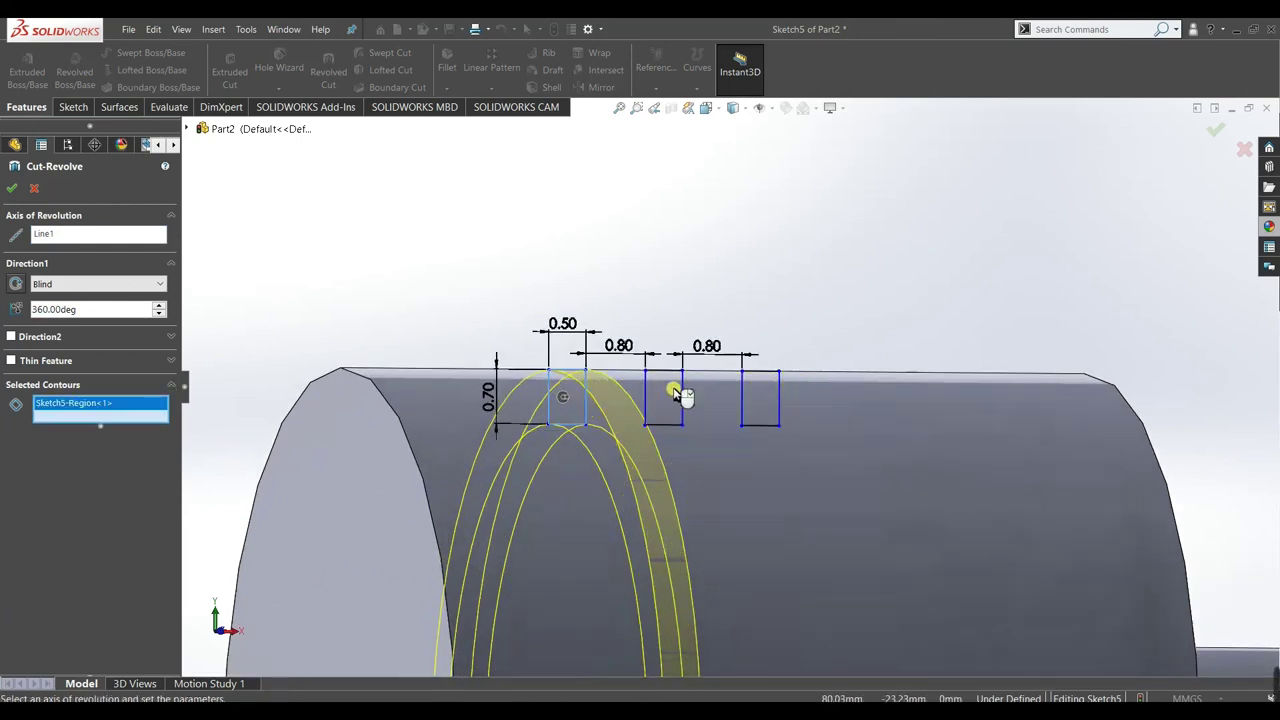
left_click(666, 393)
left_click(758, 395)
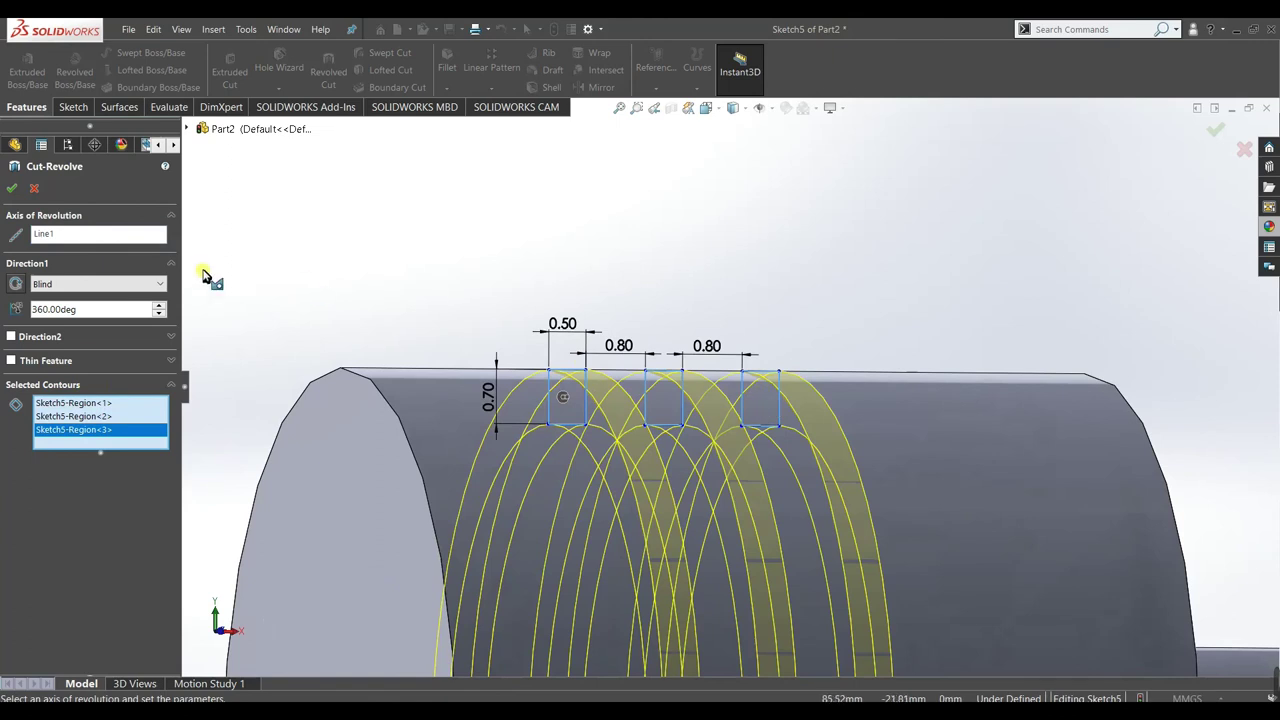
left_click(13, 190)
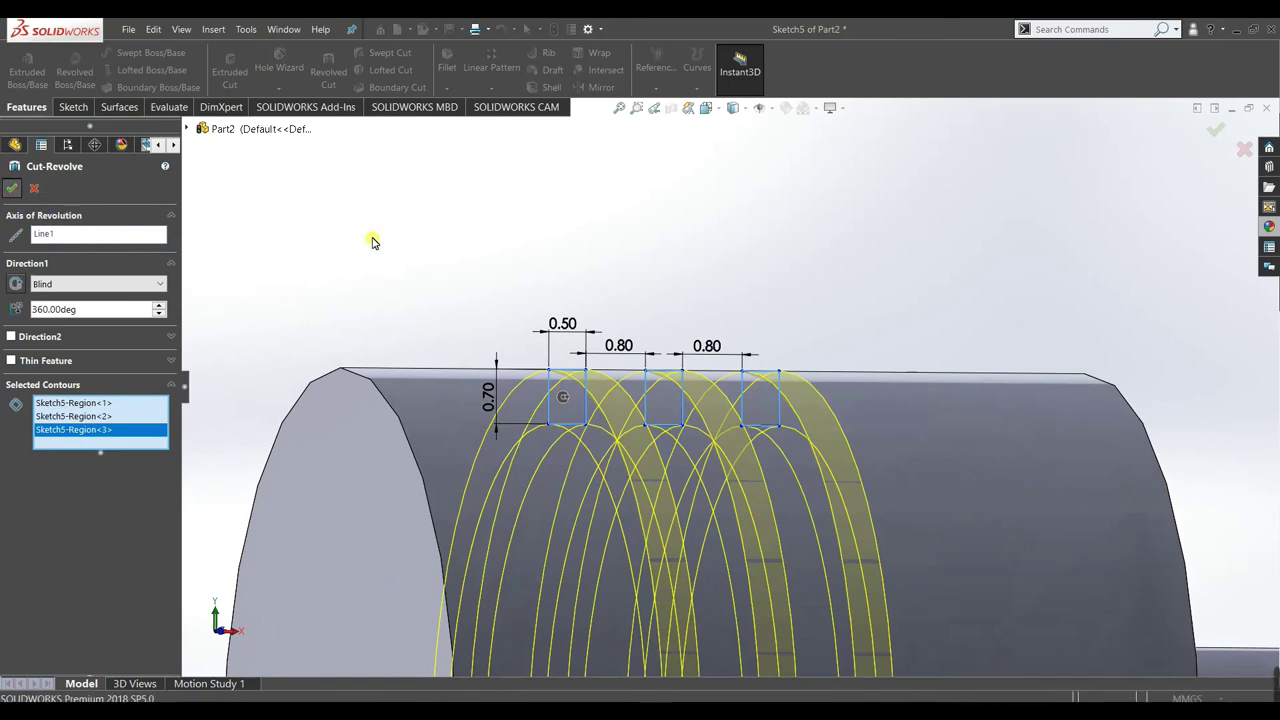
- Mirror Boss-Extrude2, Boss-Extrude3, Cut-Extrude2 and Cut-Revolve1 about the Right Plane to repeat the rod and grooved head on the opposite side
scroll(660, 330, "up", 3)
middle_click_drag(657, 330, 600, 372)
scroll(791, 440, "up", 3)
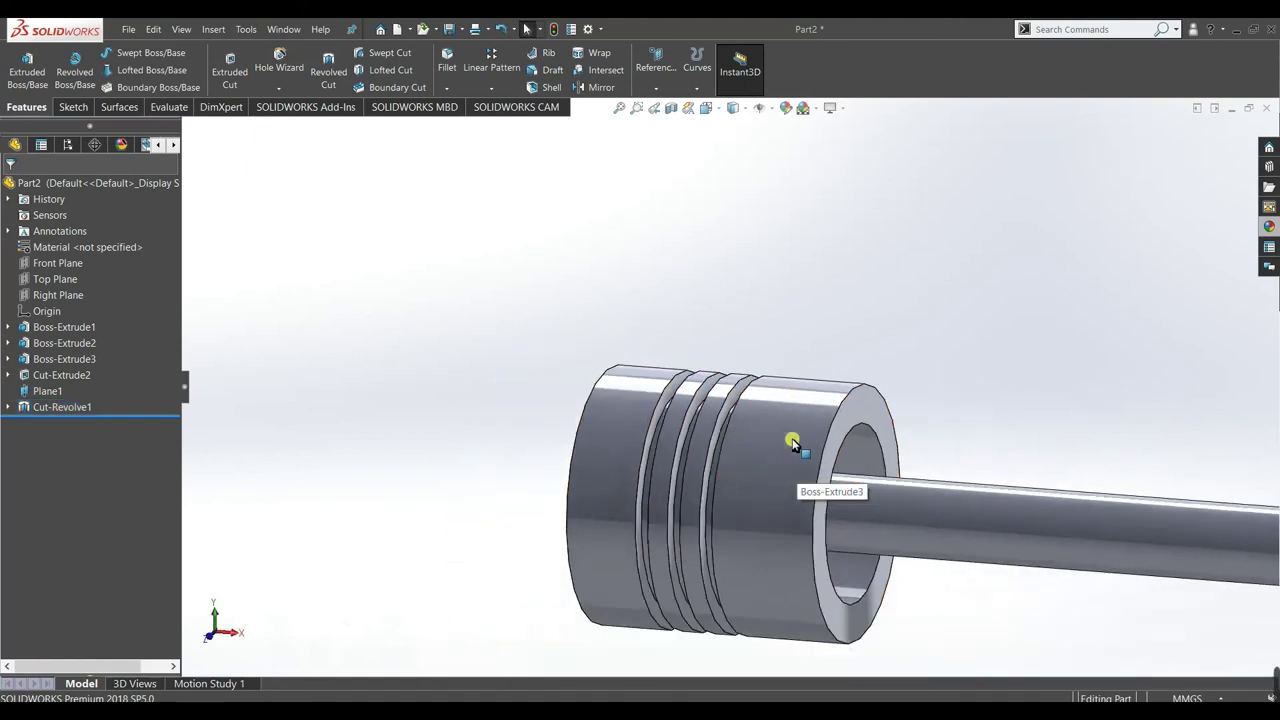
scroll(853, 546, "up", 3)
middle_click_drag(851, 546, 1018, 612)
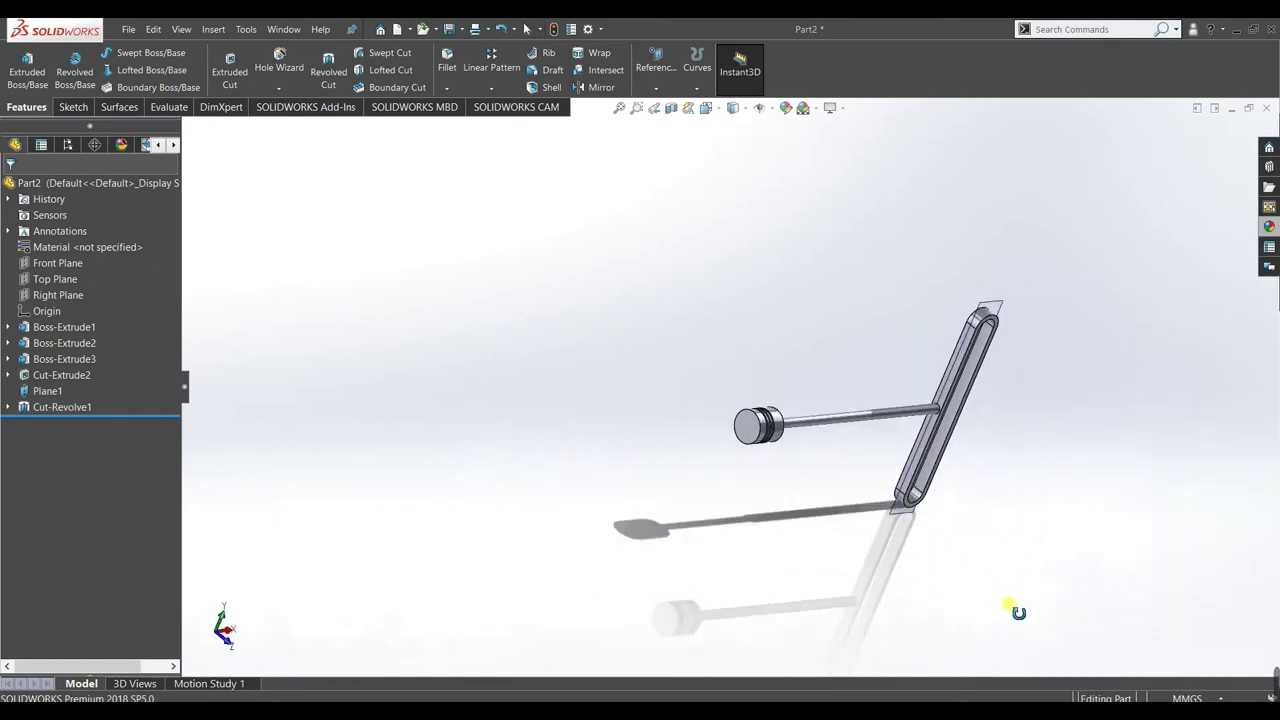
left_click(597, 87)
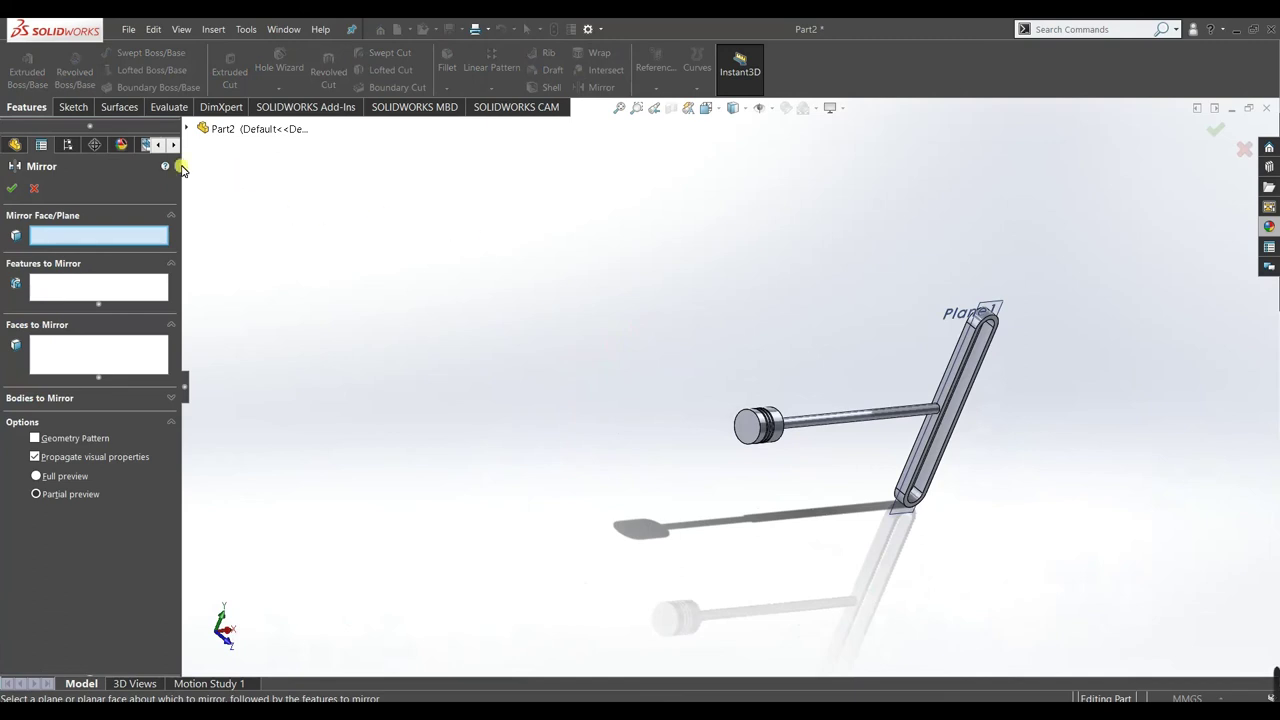
left_click(187, 130)
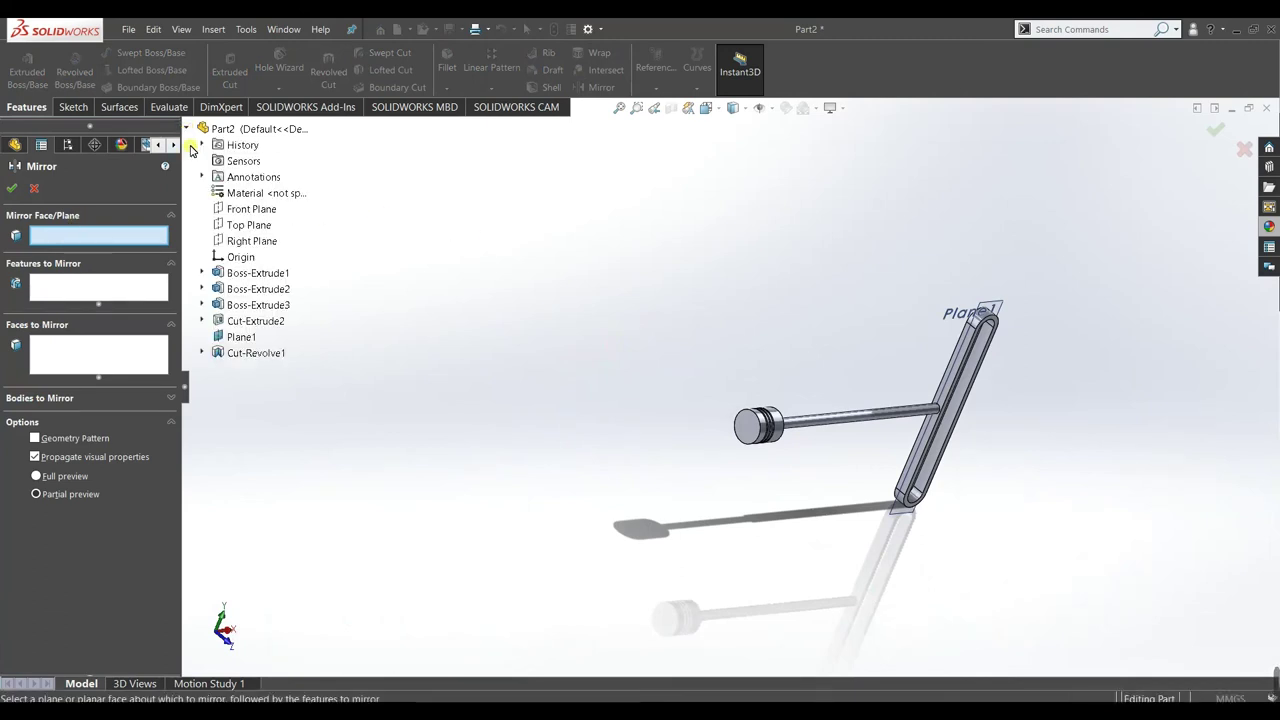
left_click(256, 242)
middle_click_drag(586, 451, 494, 480)
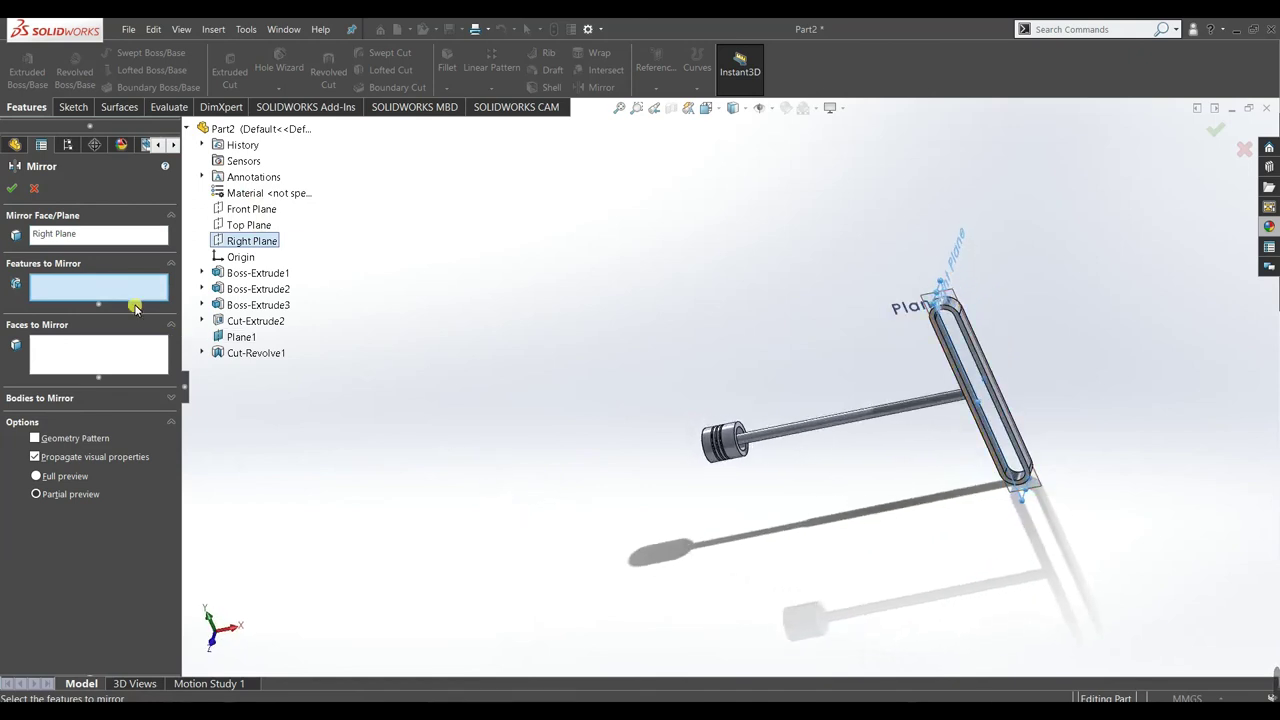
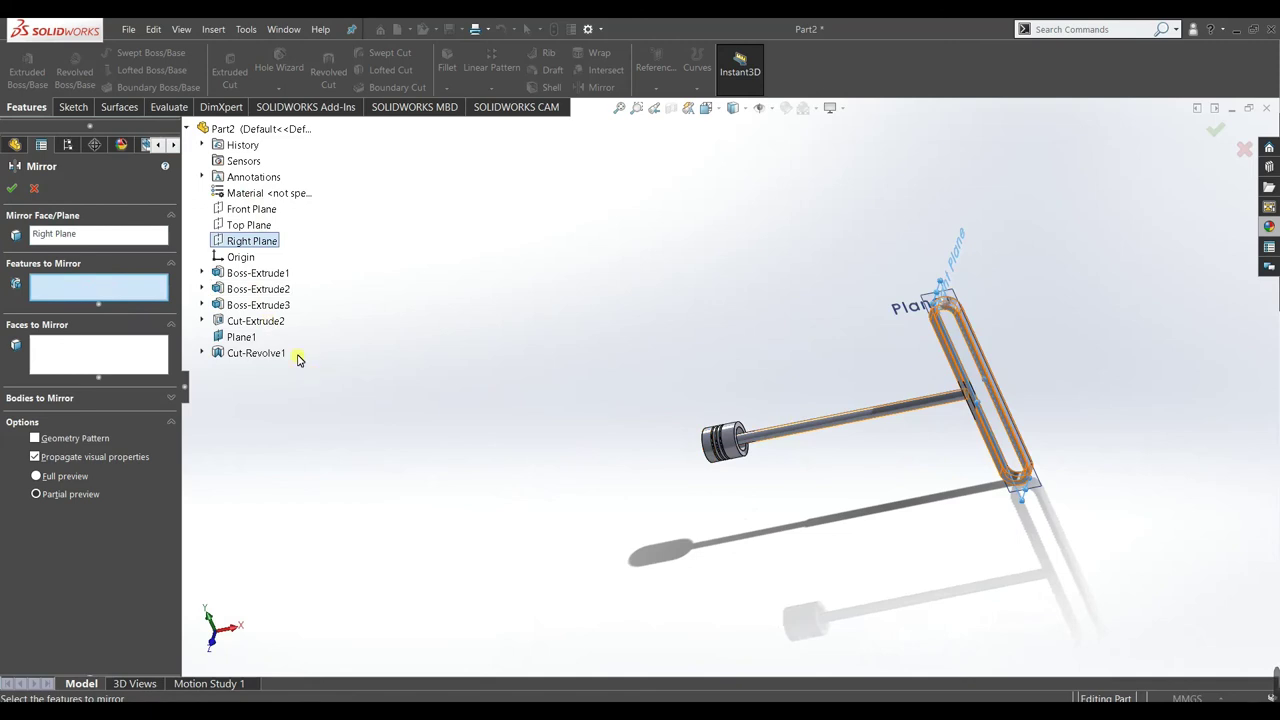
left_click(233, 291)
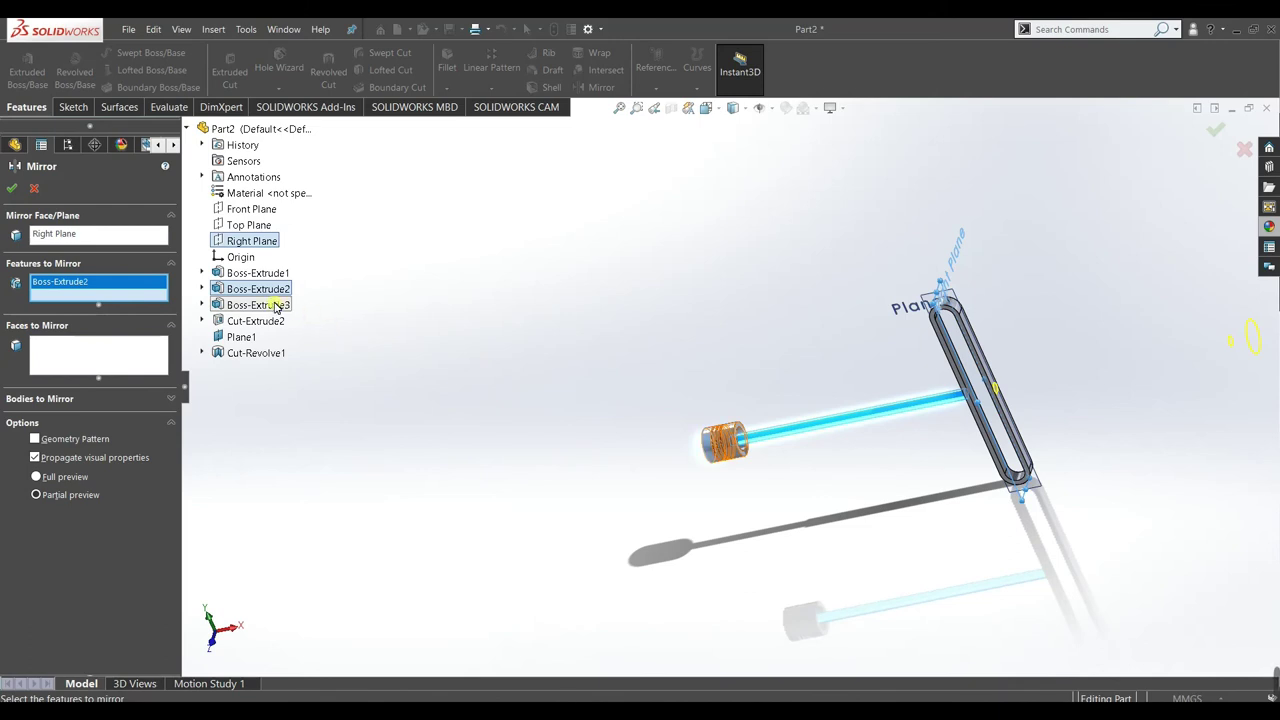
left_click(276, 308)
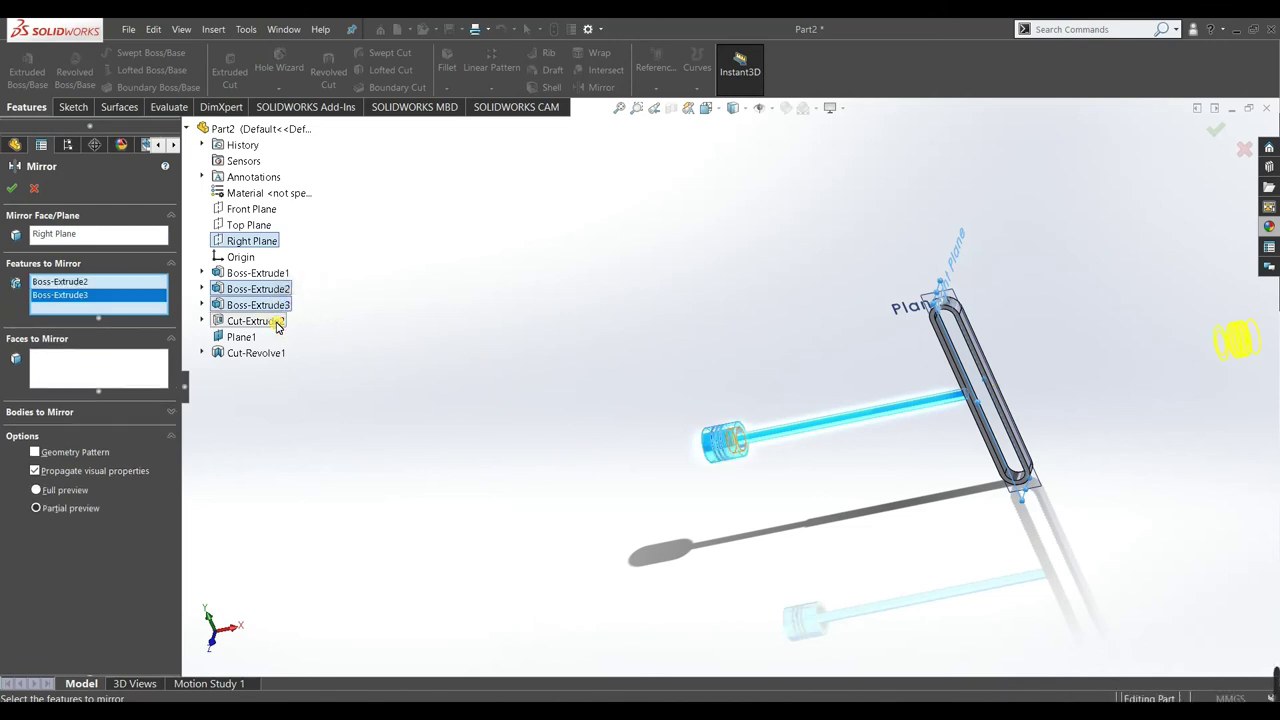
left_click(278, 324)
left_click(272, 353)
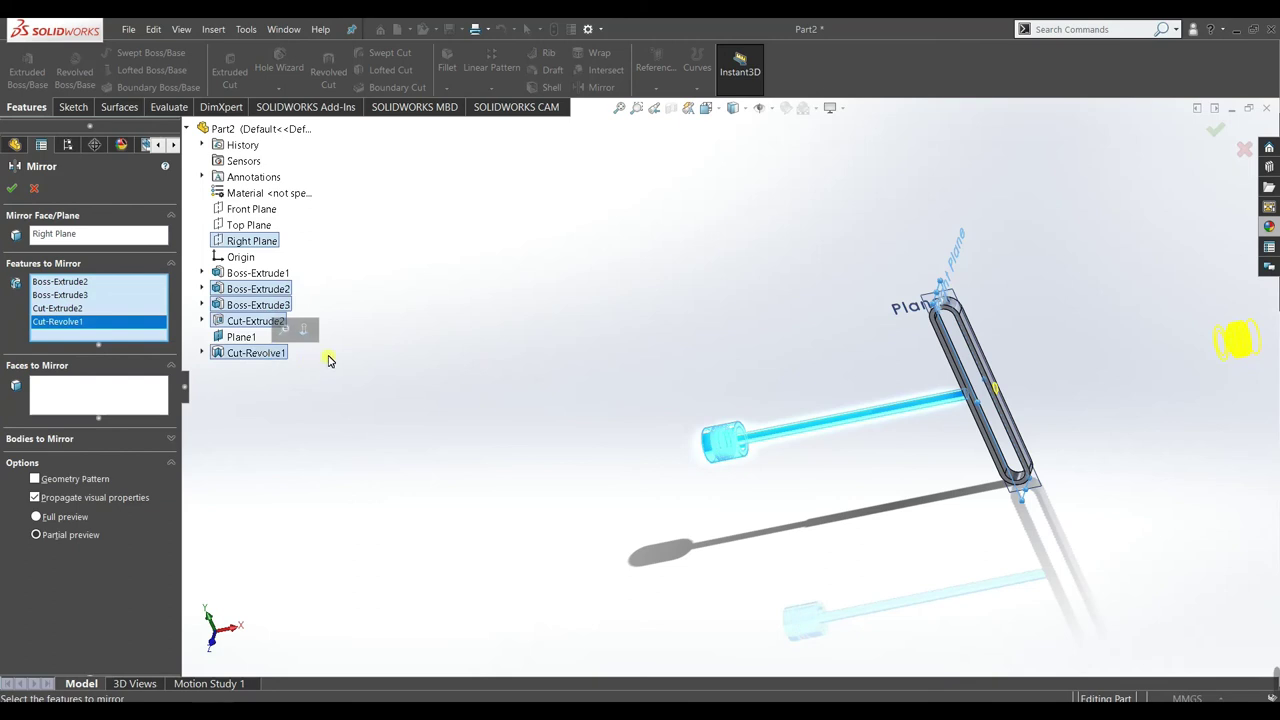
left_click(12, 187)
- Hide the reference plane Plane1 on the slotted link
scroll(725, 395, "up", 2)
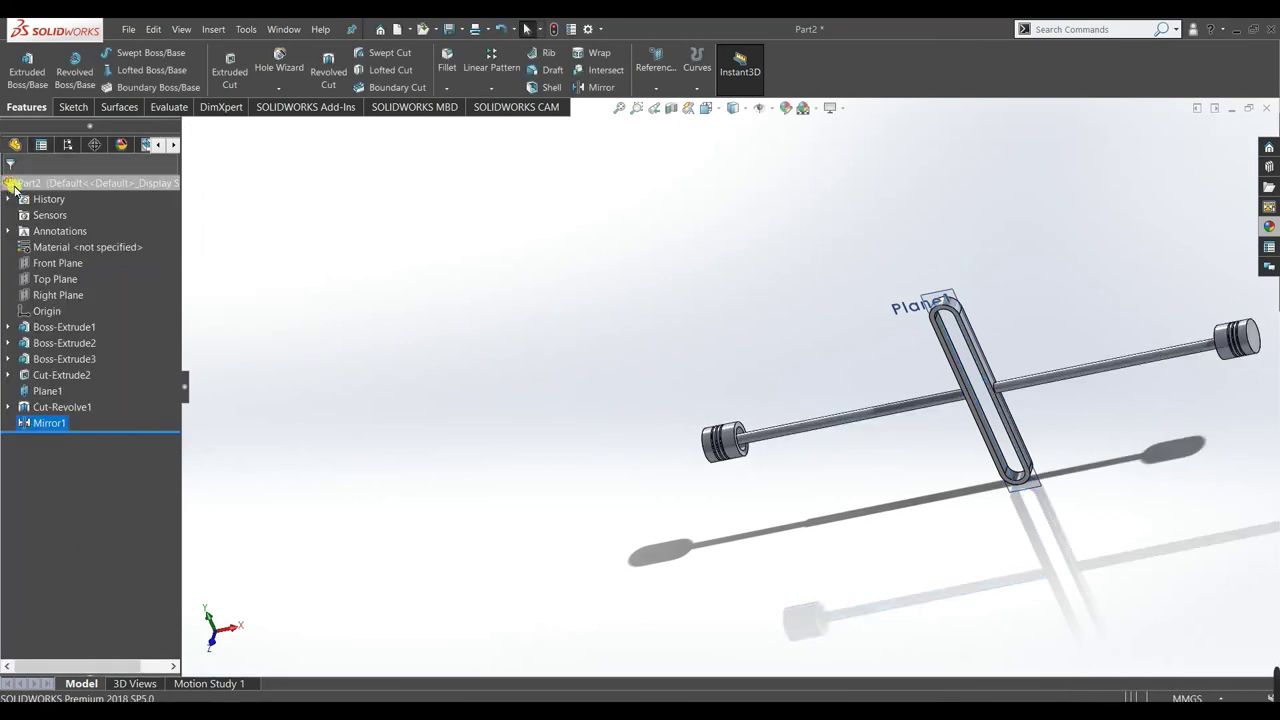
middle_click_drag(997, 433, 891, 320)
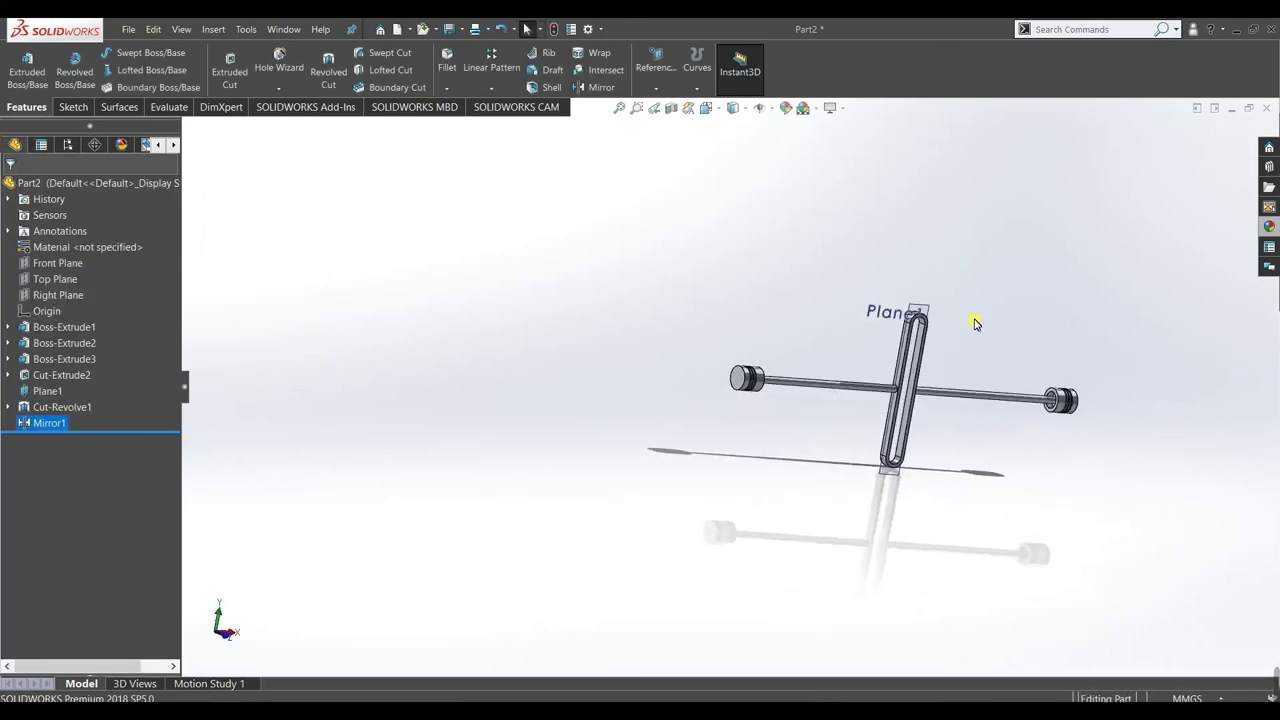
scroll(850, 330, "down", 3)
right_click(792, 316)
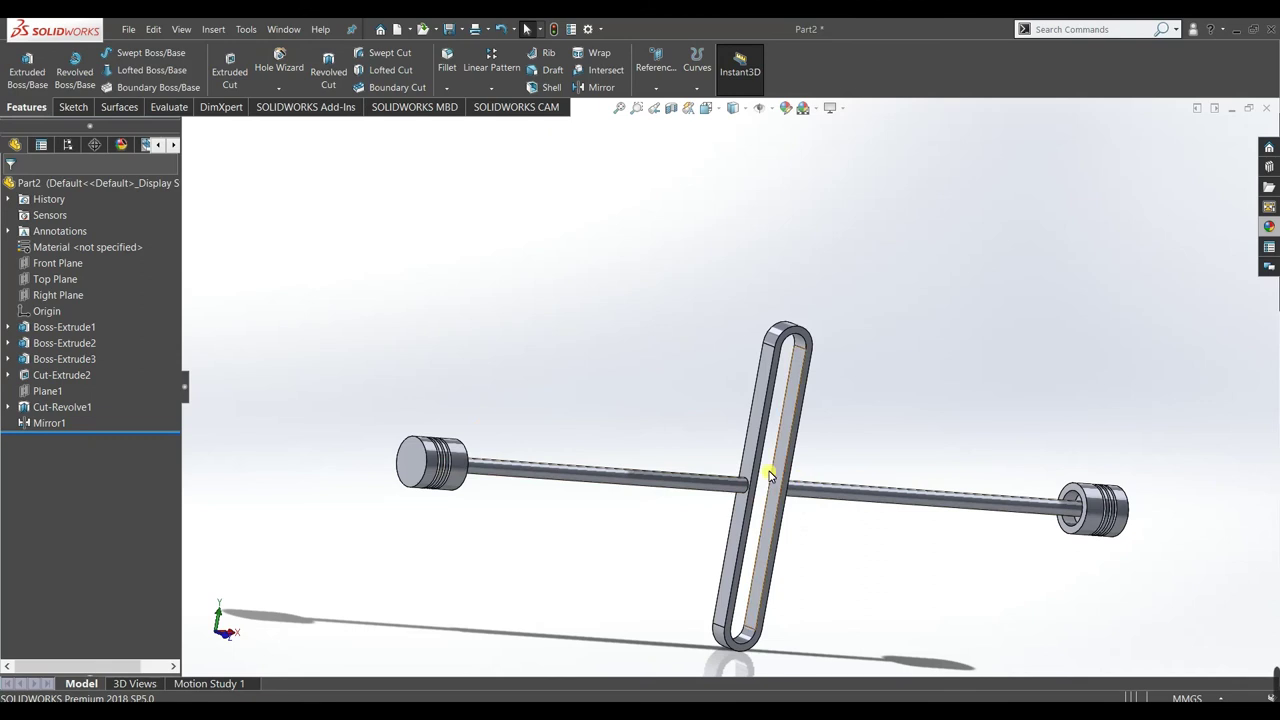
- Apply the satin finish silver appearance from the Metal library to the slotted link's body
left_click(1268, 167)
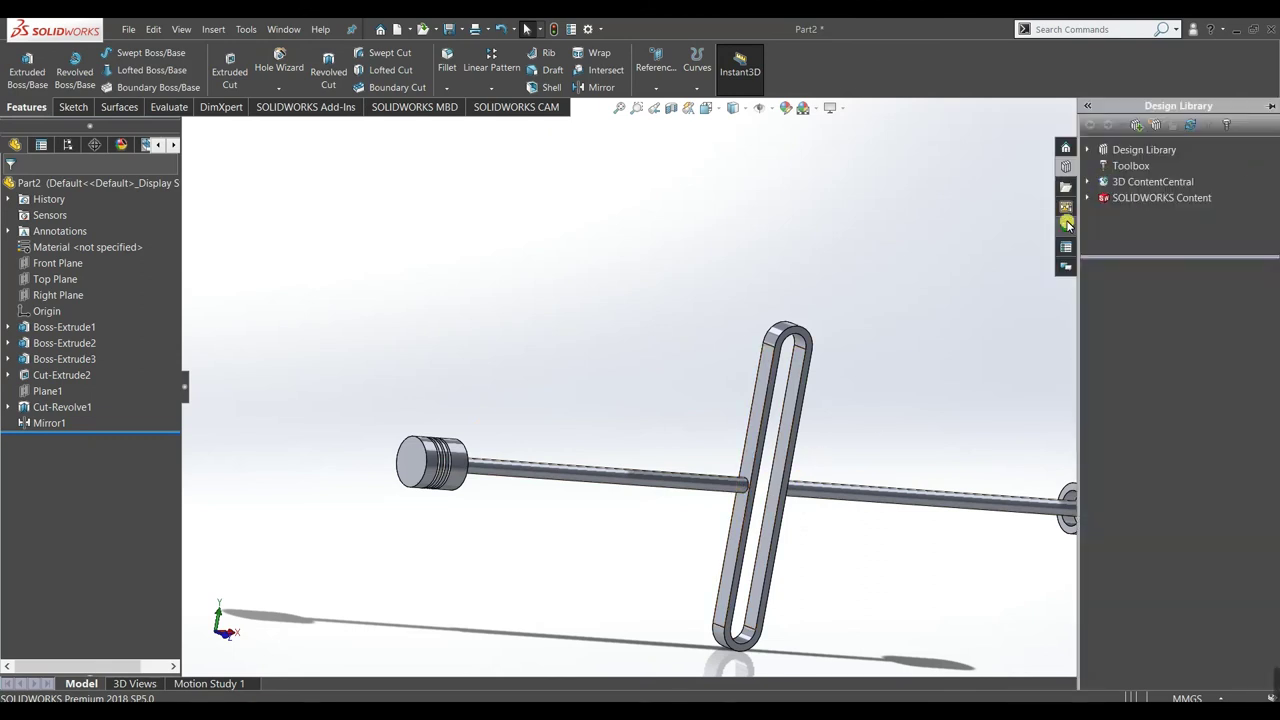
left_click(1066, 224)
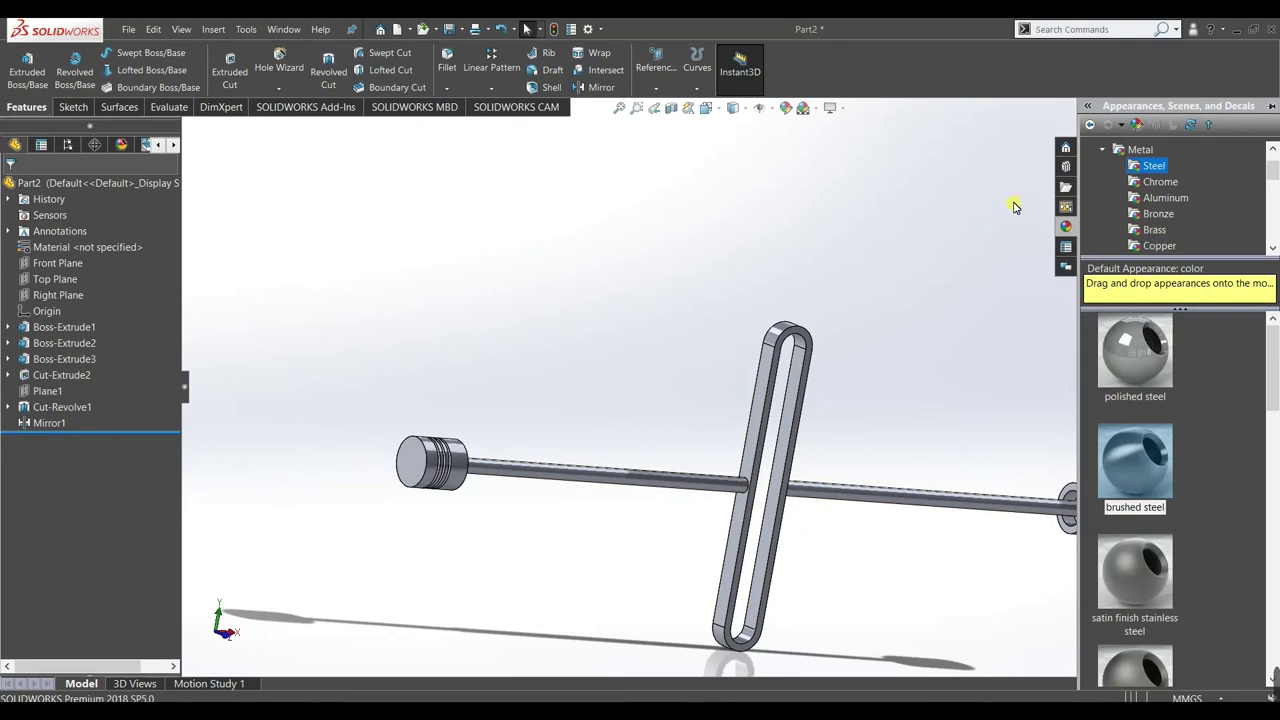
scroll(1170, 199, "down", 3)
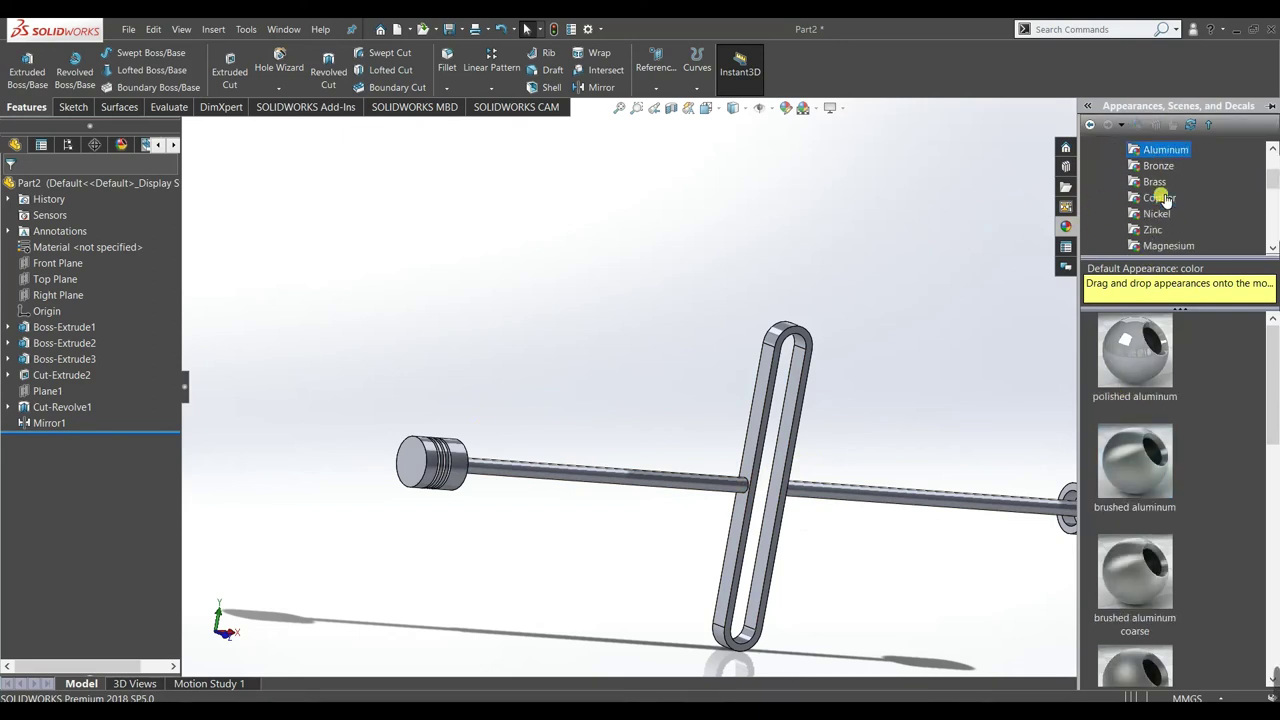
left_click(1155, 231)
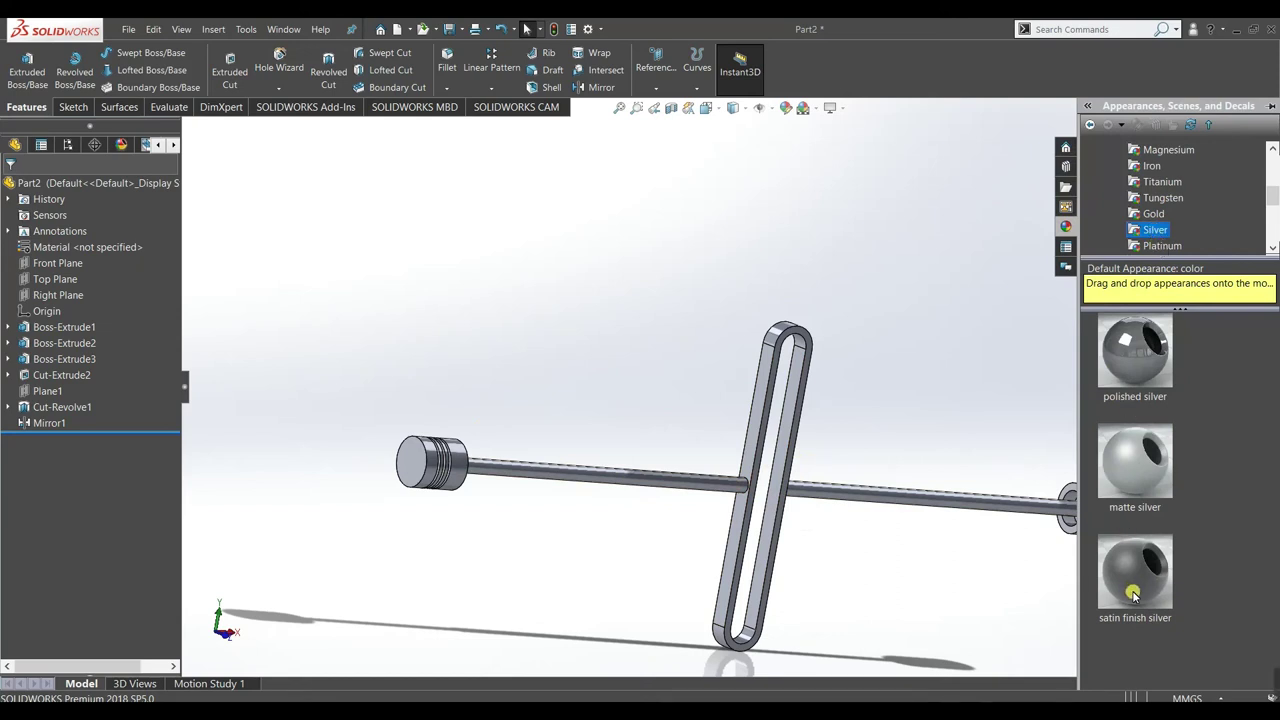
left_click_drag(1132, 594, 756, 436)
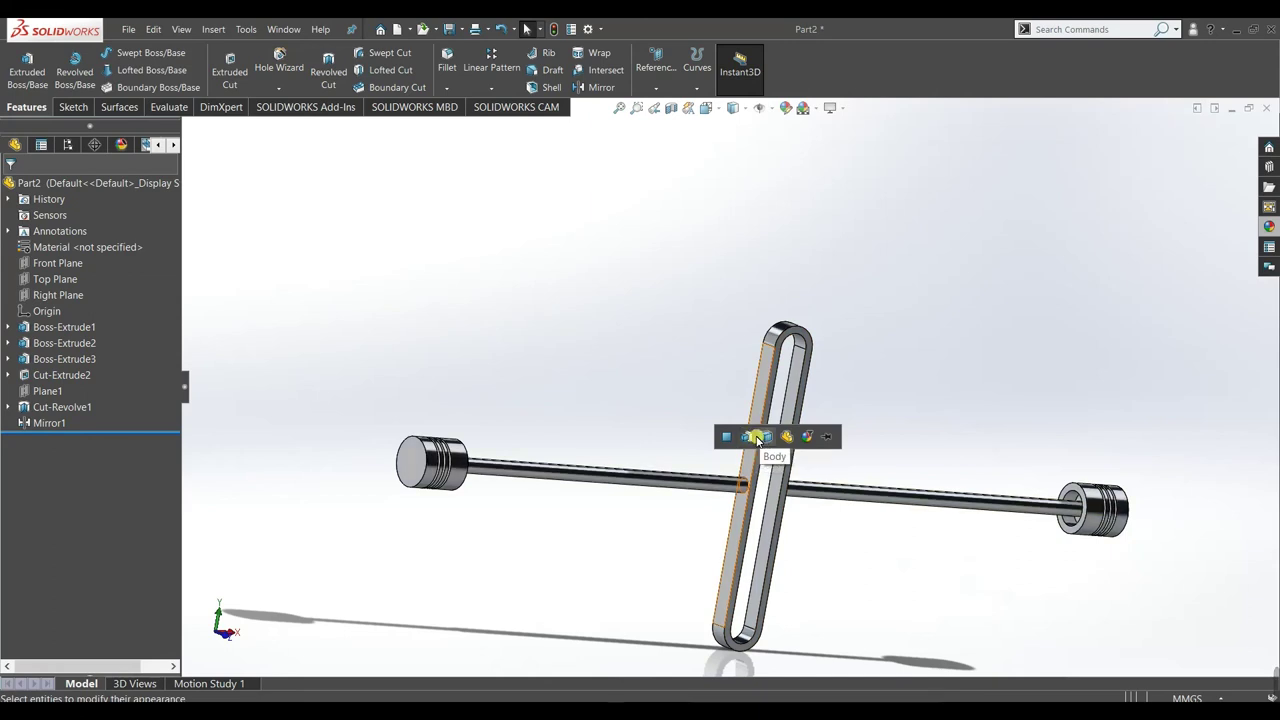
left_click(757, 440)
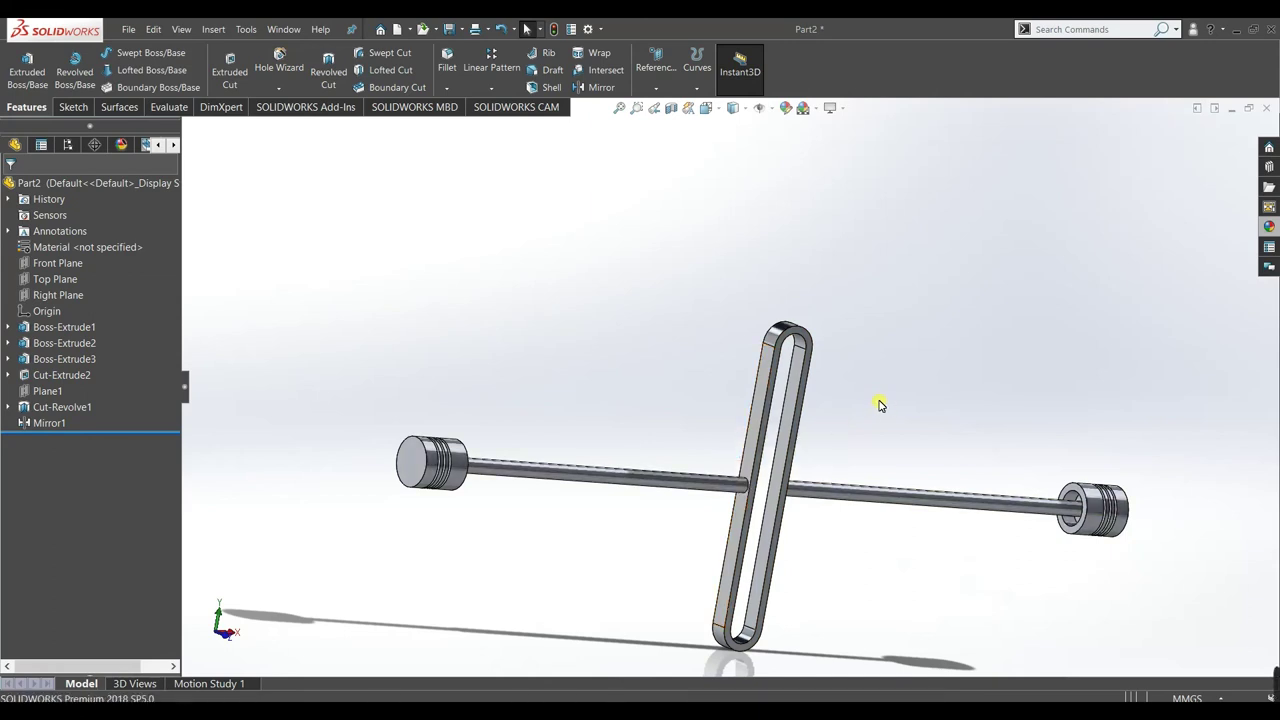
- Apply a chrome appearance from the Metal library to the body formed by the rods and grooved heads
middle_click_drag(751, 480, 863, 460)
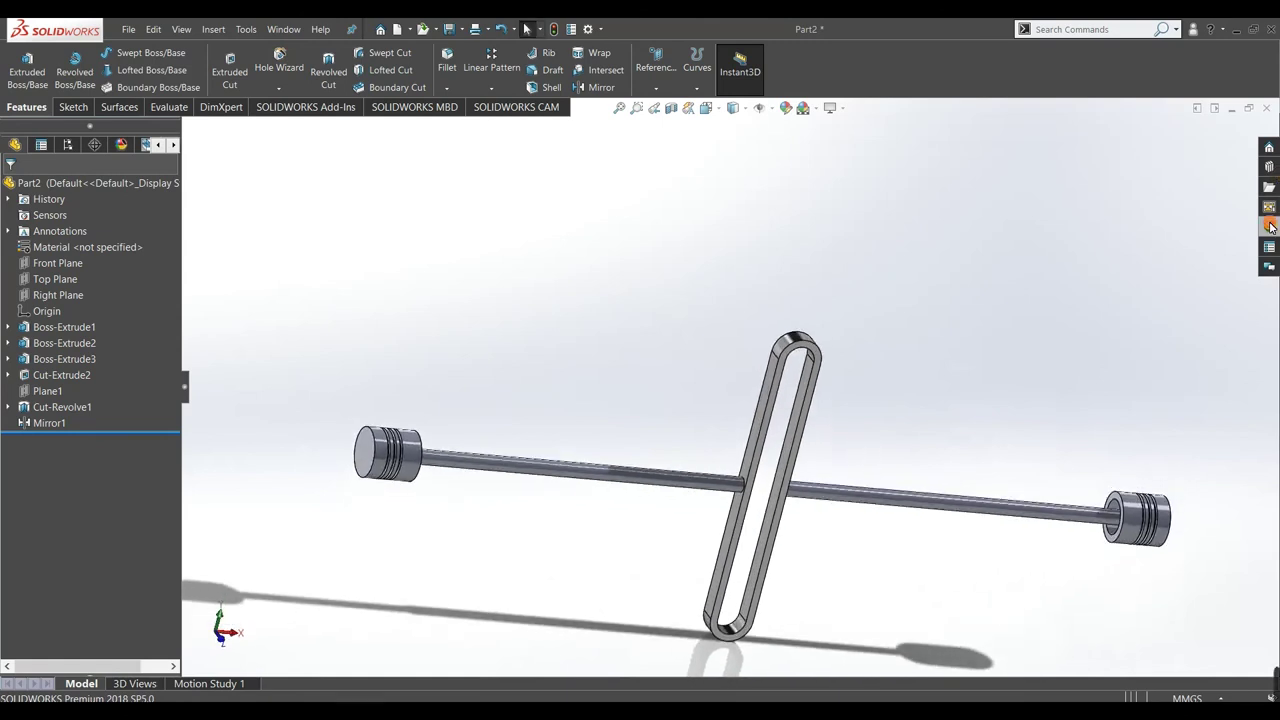
left_click(1270, 226)
scroll(1150, 212, "up", 3)
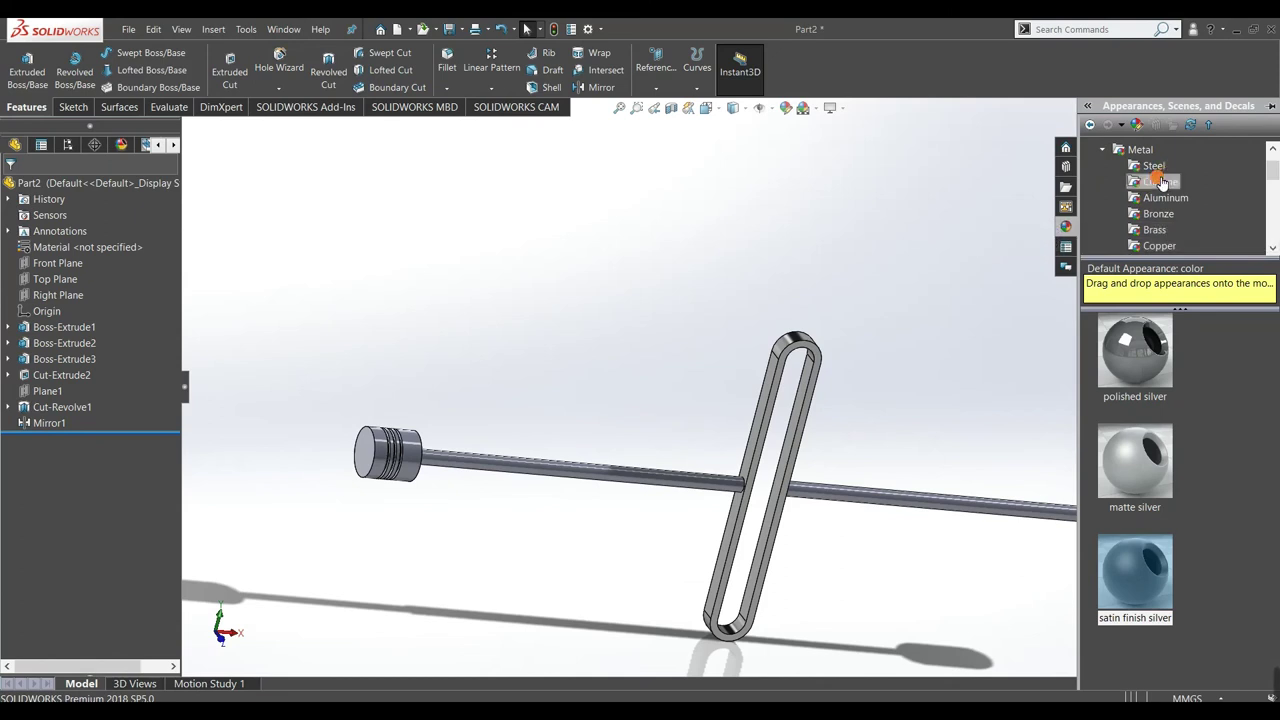
left_click(1162, 181)
scroll(1173, 458, "down", 3)
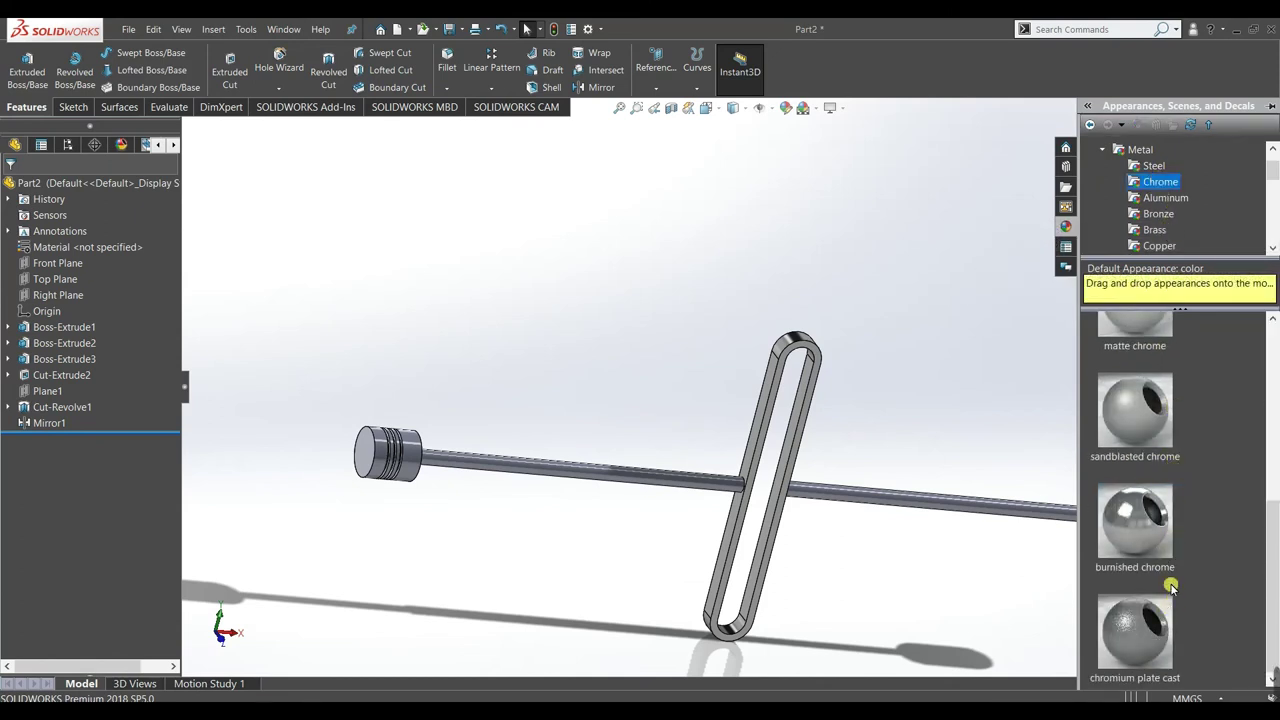
left_click_drag(1137, 427, 586, 471)
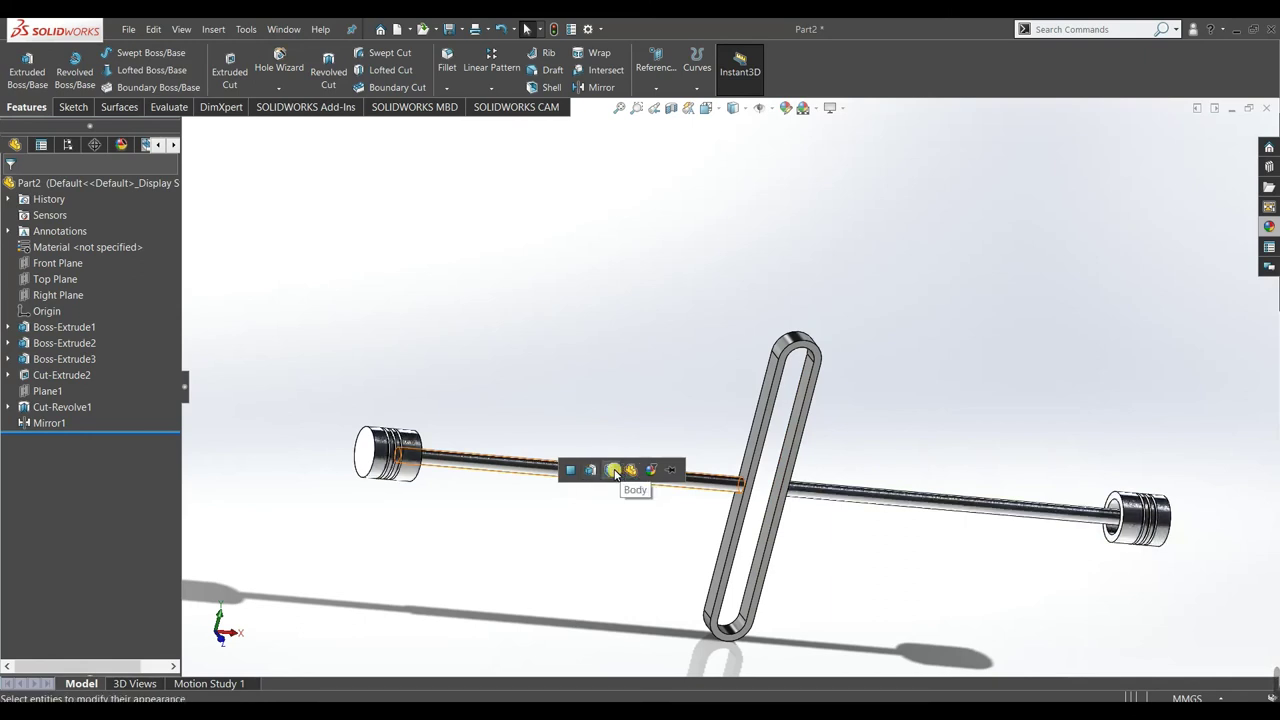
left_click(614, 471)
middle_click_drag(637, 594, 865, 639)
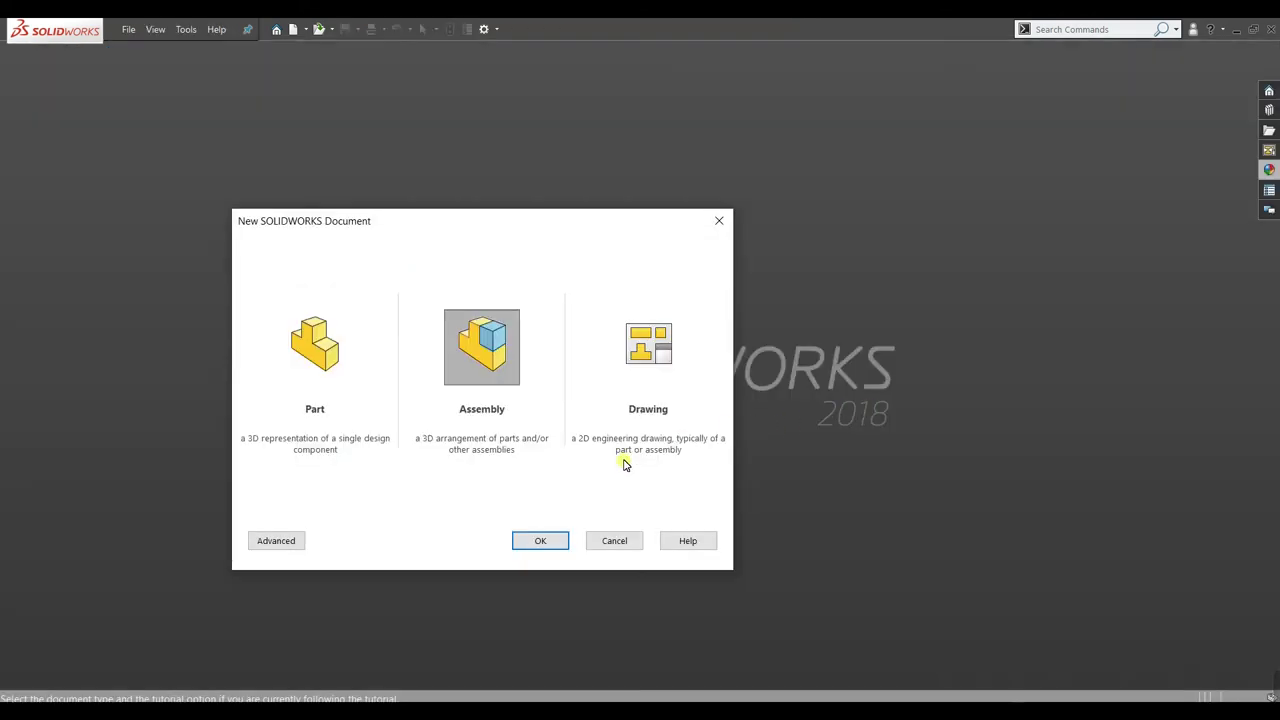
- Create a new assembly and load the parts Base, Connectingrod_piston, Crank Wheel and cylinder for insertion
left_click(538, 540)
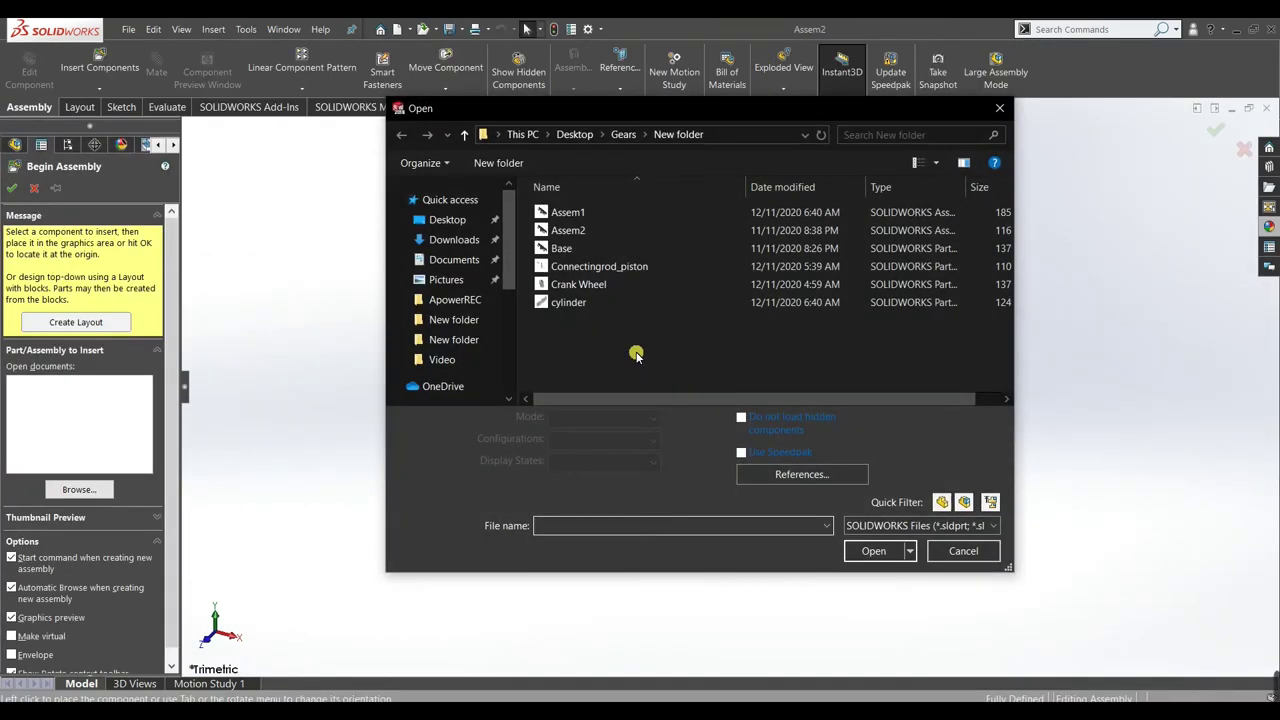
left_click(577, 302)
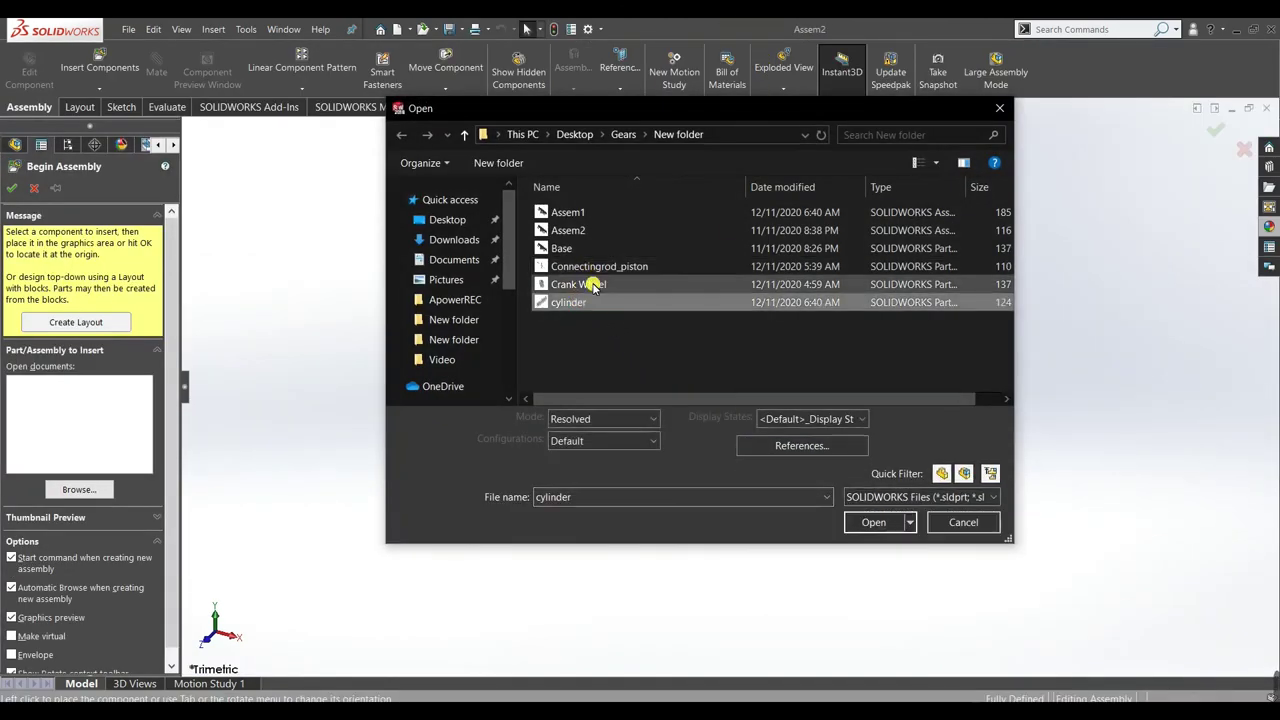
left_click(588, 284, "ctrl")
left_click(591, 266, "ctrl")
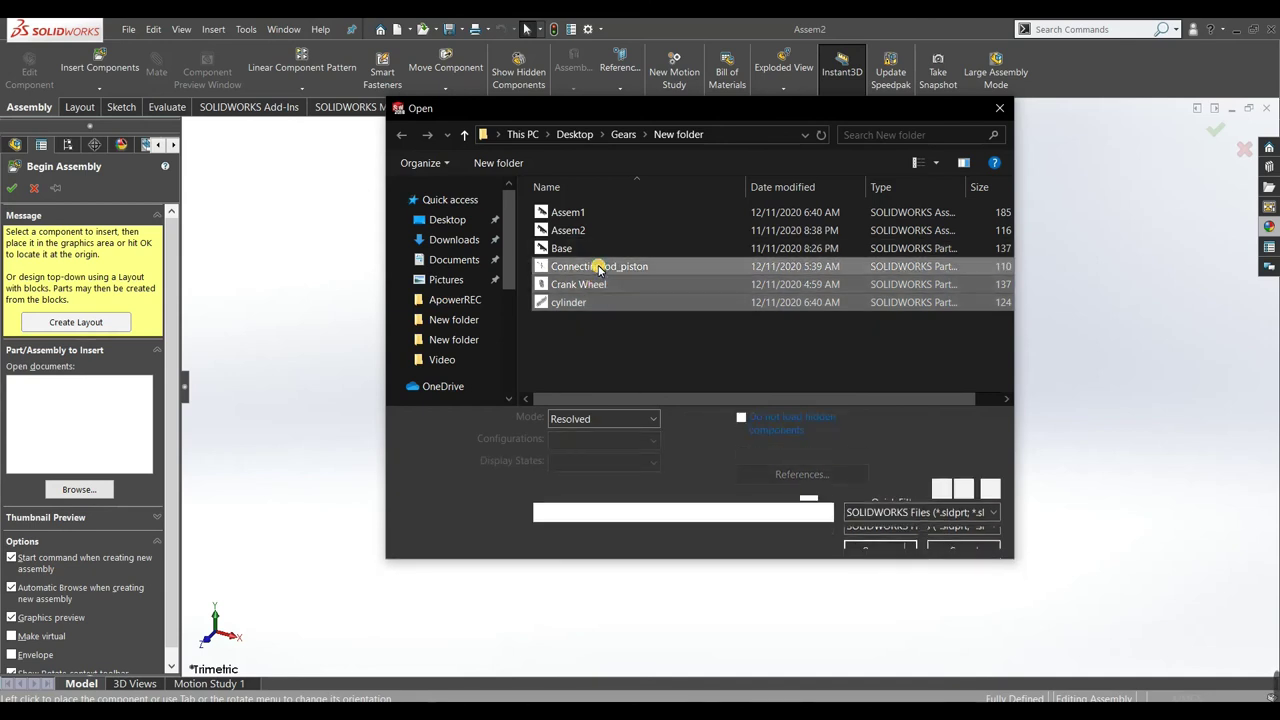
left_click(591, 249, "ctrl")
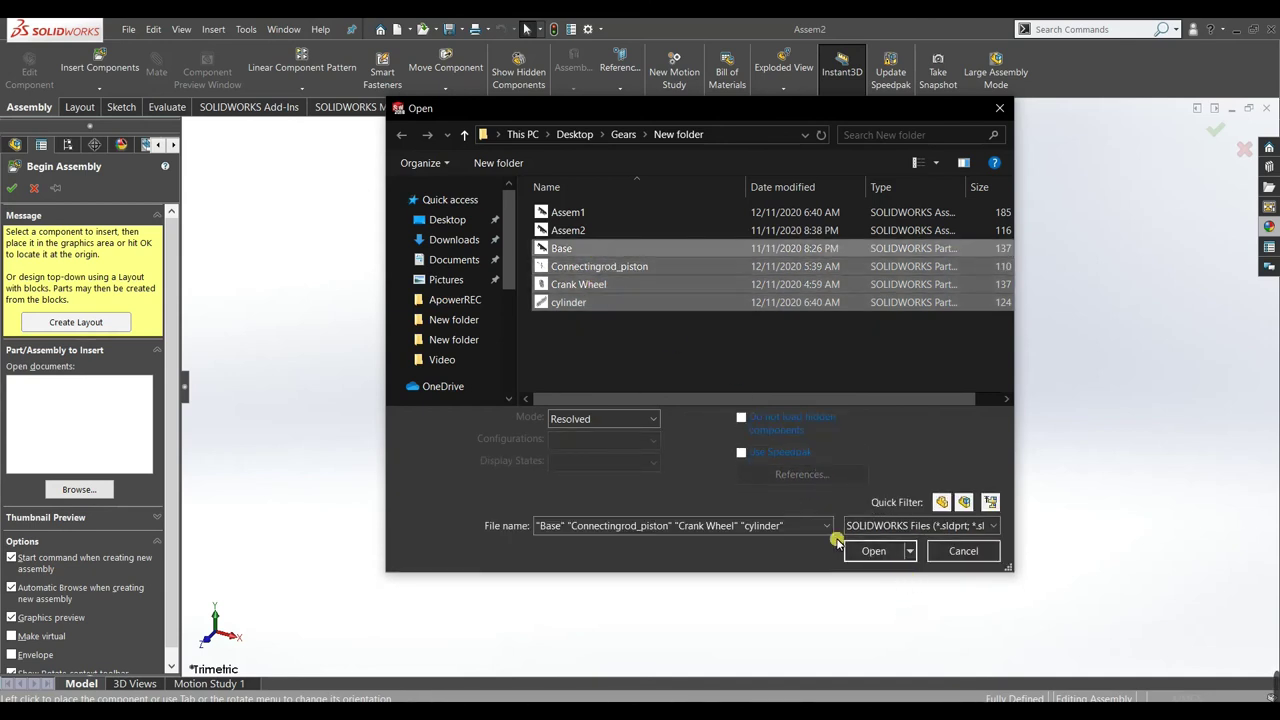
left_click(862, 552)
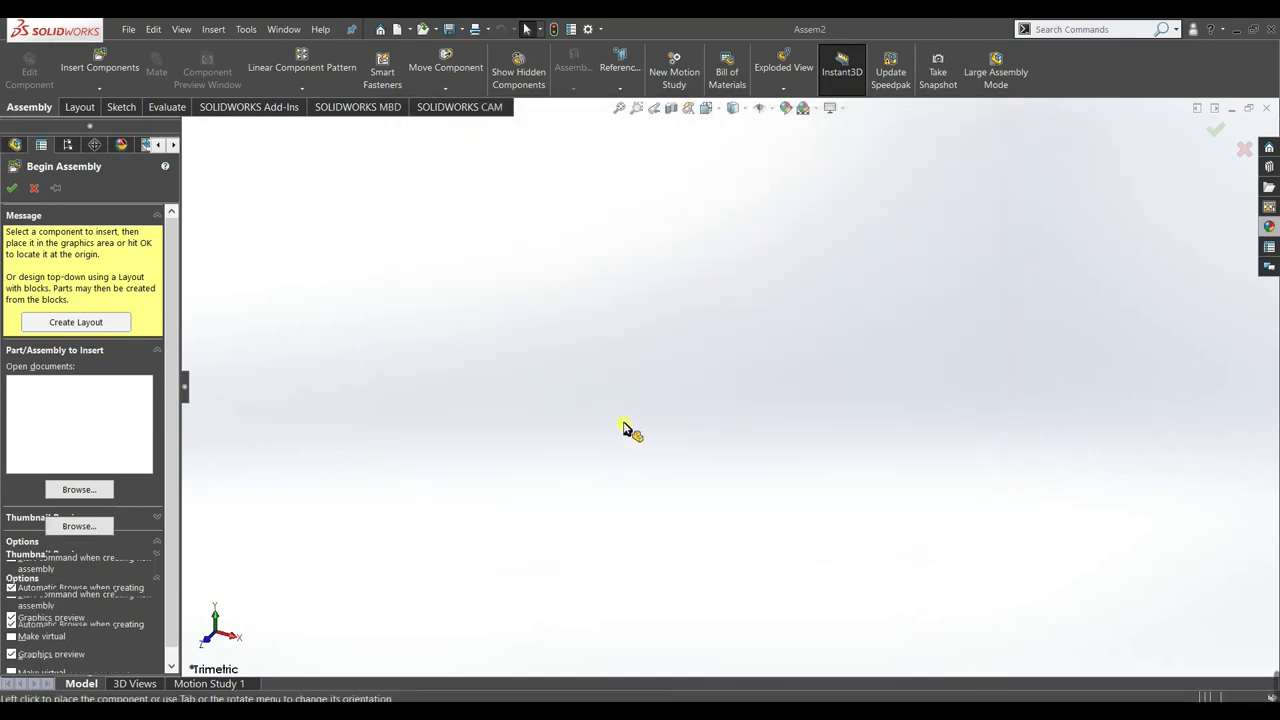
- Place Base, Connectingrod_piston, Crank Wheel and cylinder one by one in the assembly space
left_click(711, 376)
scroll(705, 395, "up", 5)
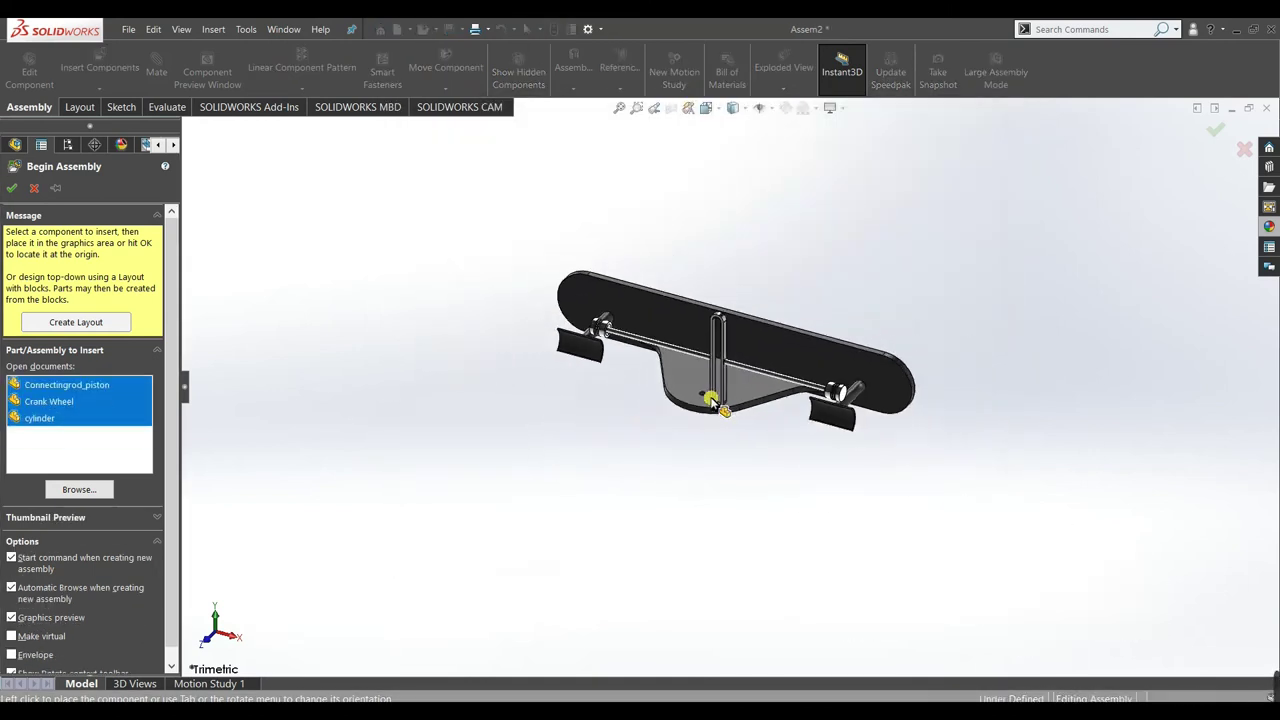
left_click(672, 400)
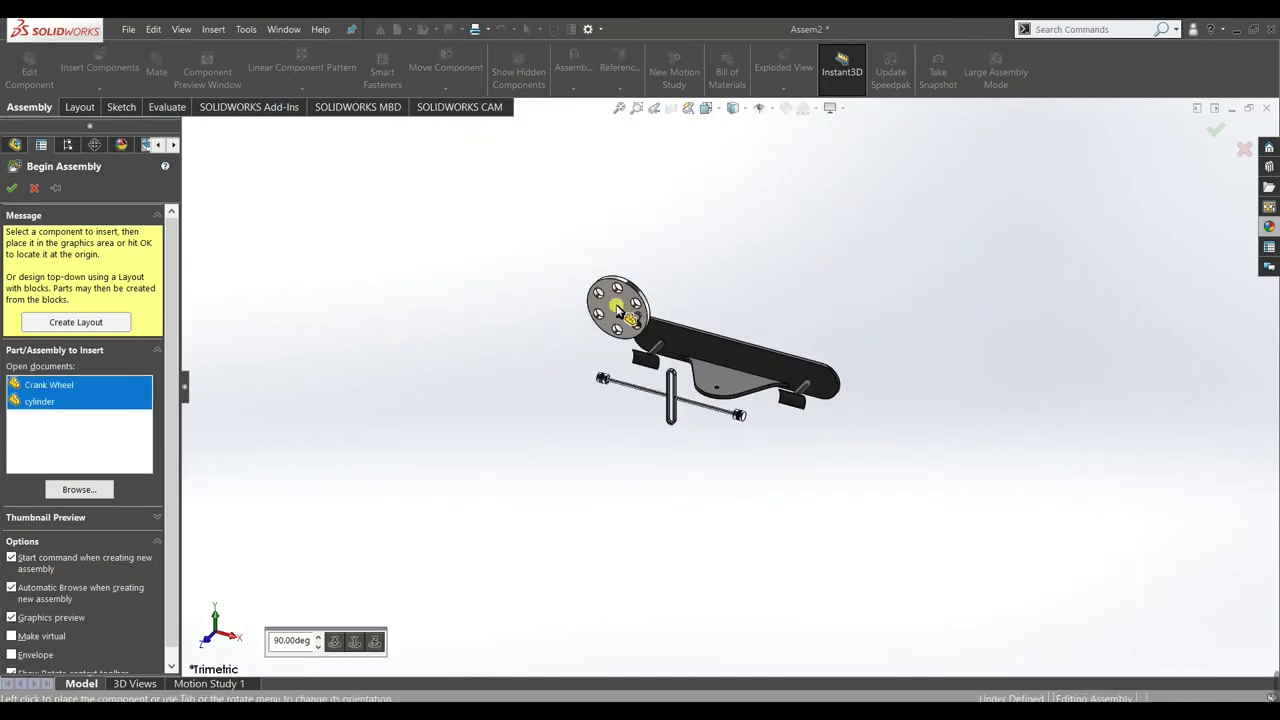
left_click(684, 402)
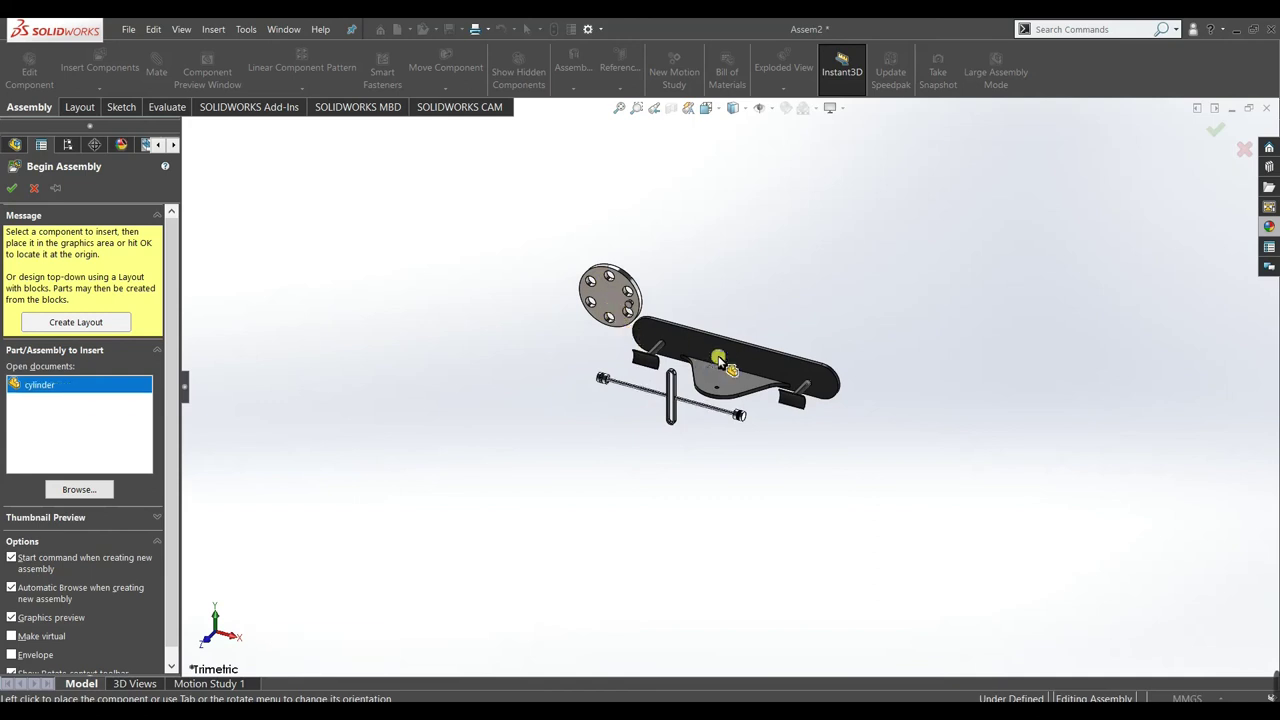
left_click(800, 479)
middle_click_drag(752, 414, 580, 500)
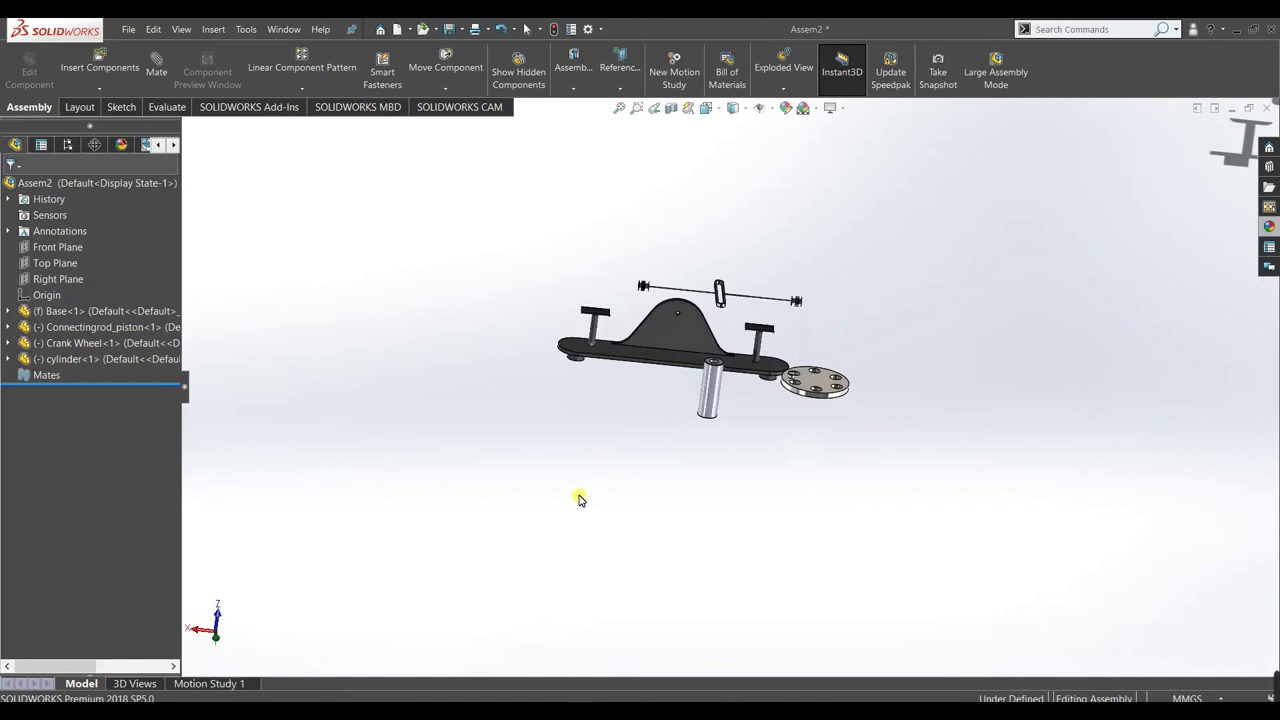
- Check the fix and float options of the Base, Crank Wheel, cylinder and Connectingrod_piston components
scroll(843, 223, "down", 2)
scroll(718, 340, "down", 2)
right_click(560, 378)
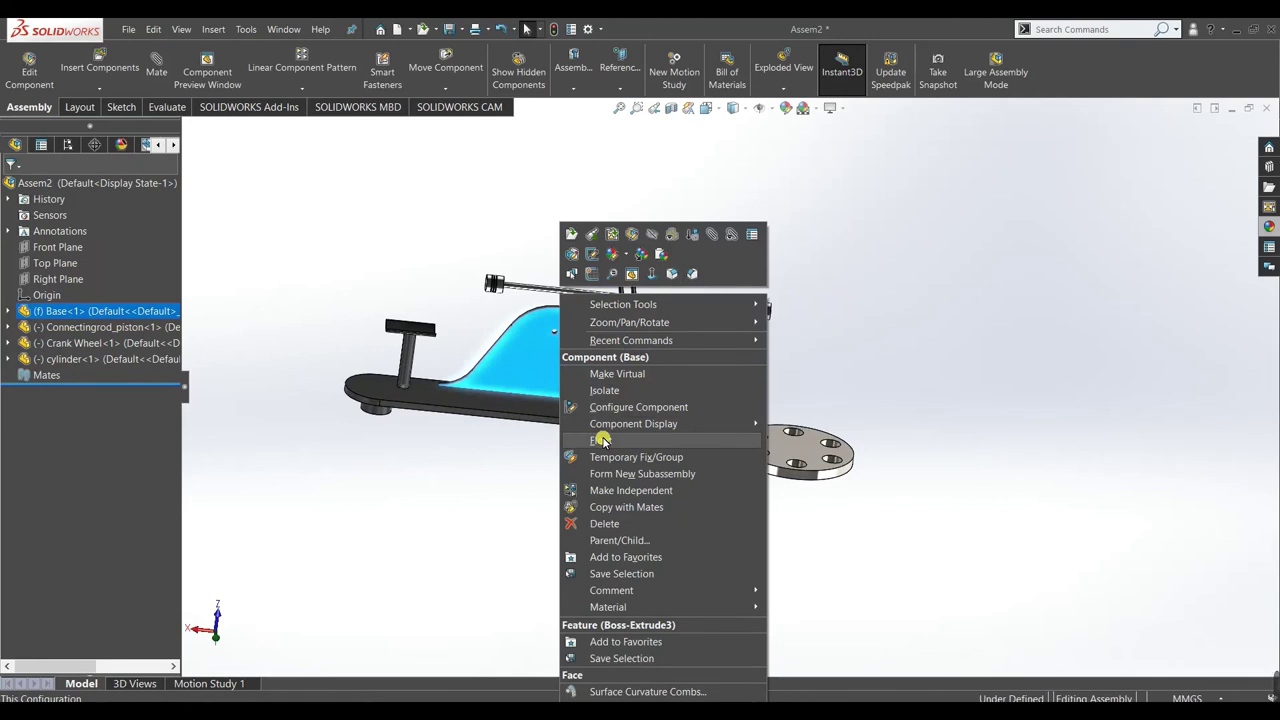
left_click(491, 437)
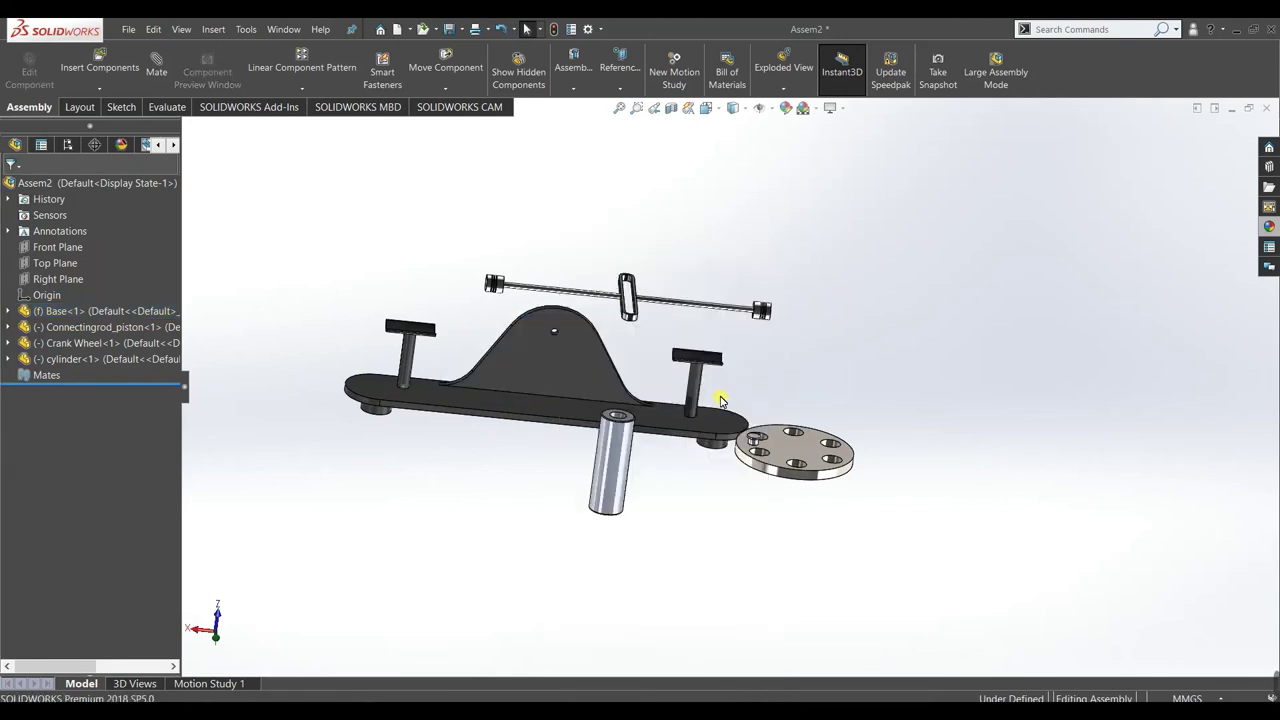
right_click(782, 450)
left_click(745, 492)
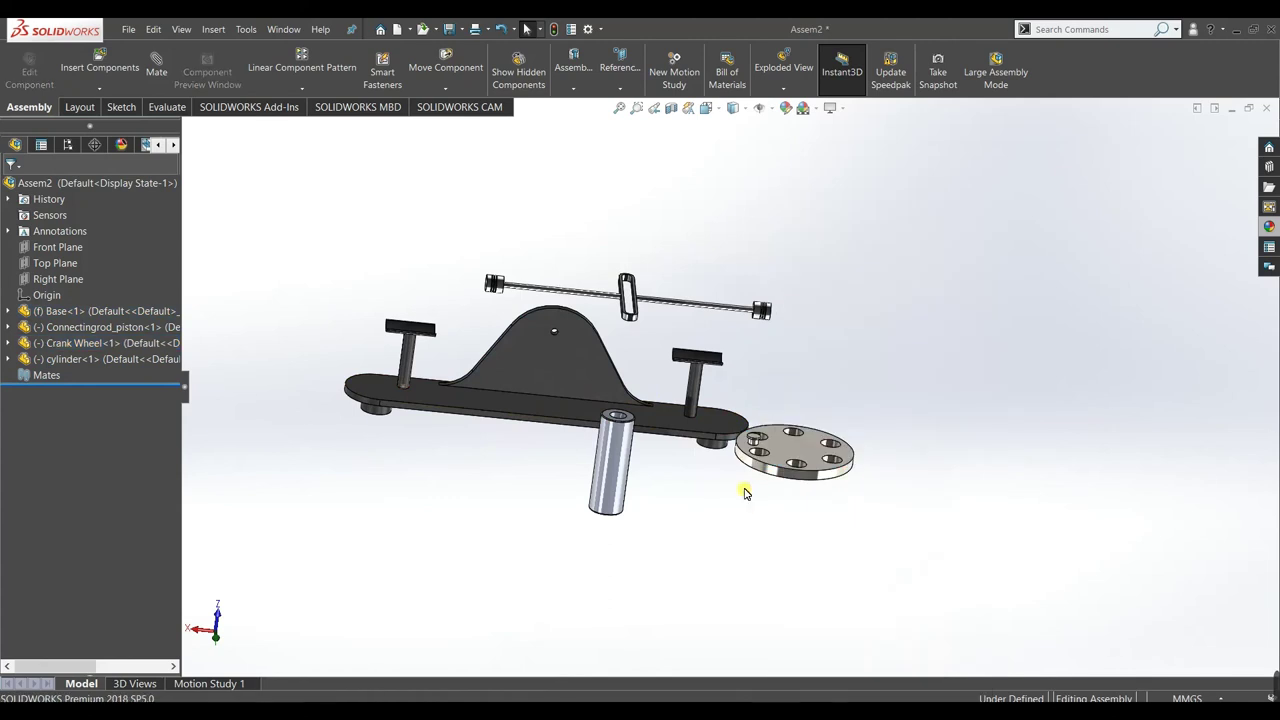
right_click(625, 480)
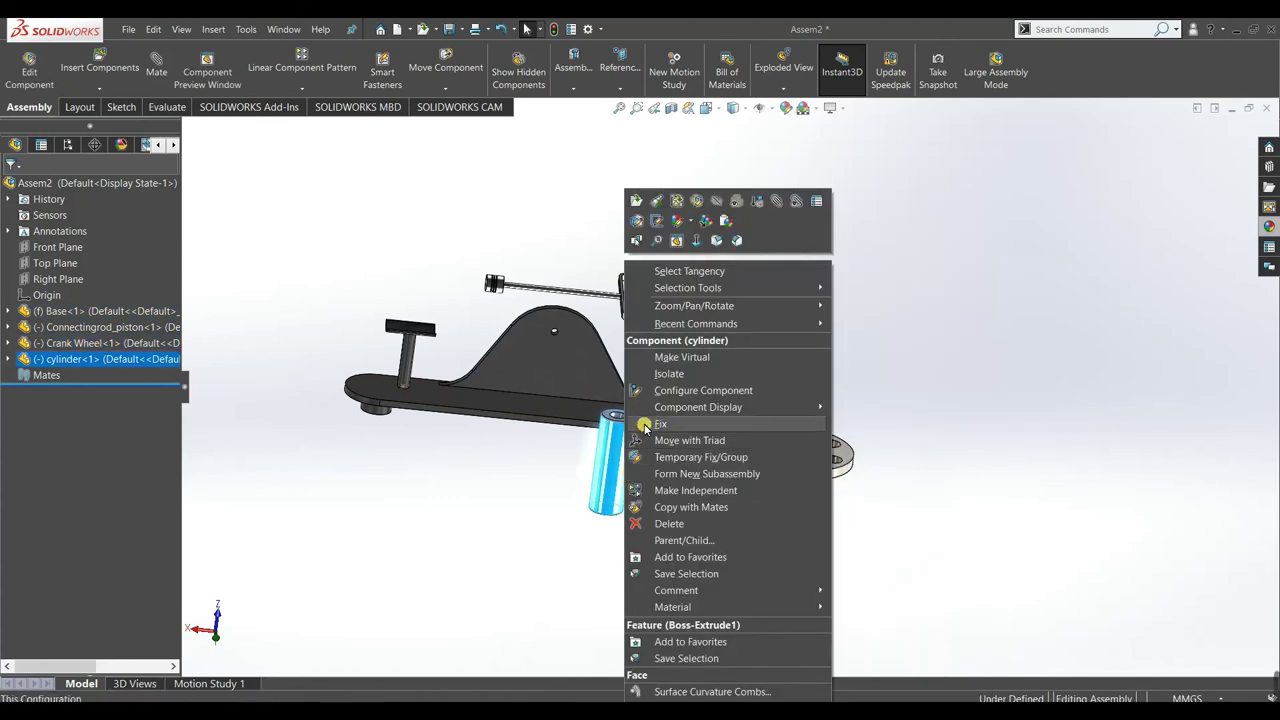
left_click(527, 440)
right_click(666, 307)
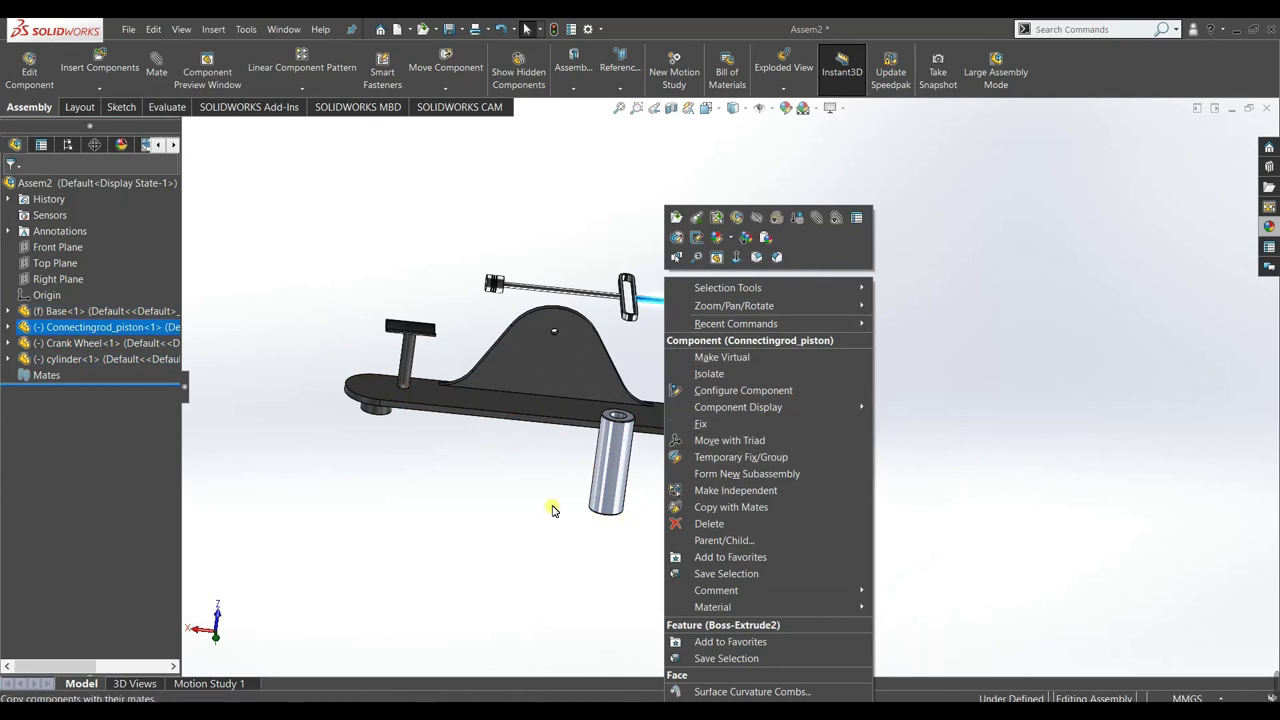
left_click(553, 505)
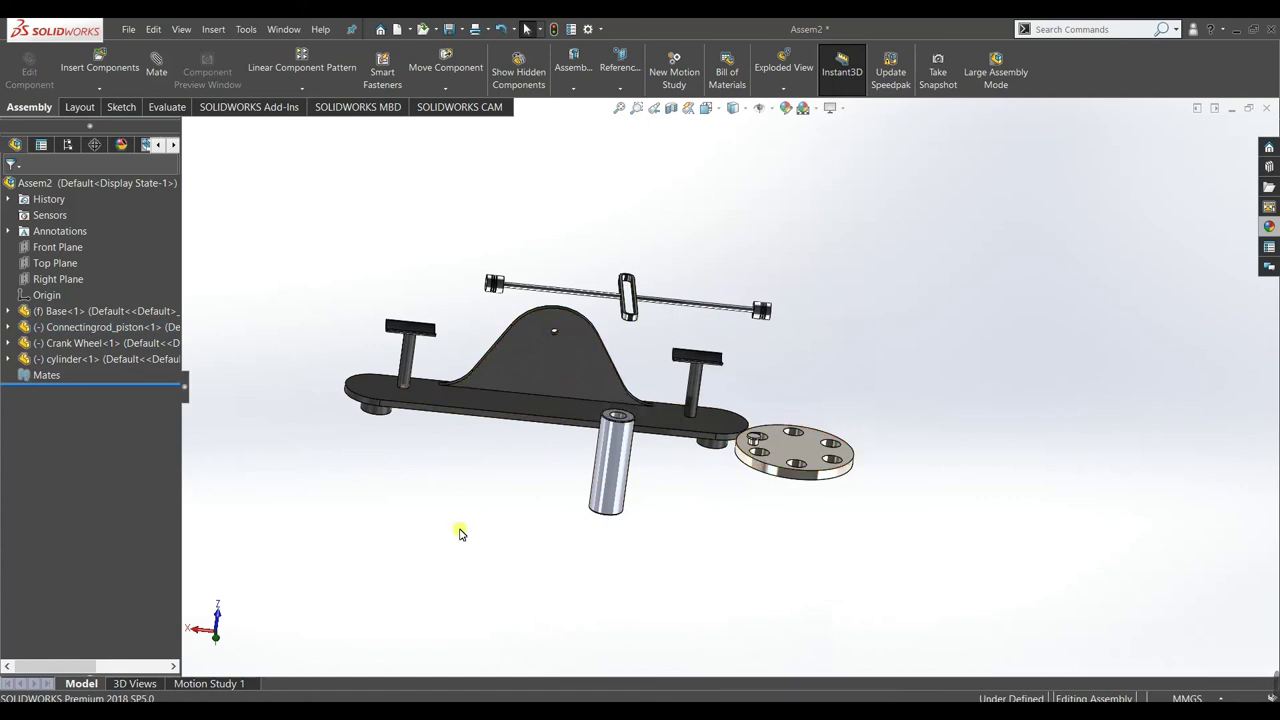
- Add a concentric mate between the hole in the base's upright plate and the crank wheel's central shaft
scroll(752, 443, "down", 2)
left_click_drag(752, 443, 645, 512)
middle_click_drag(645, 512, 700, 391)
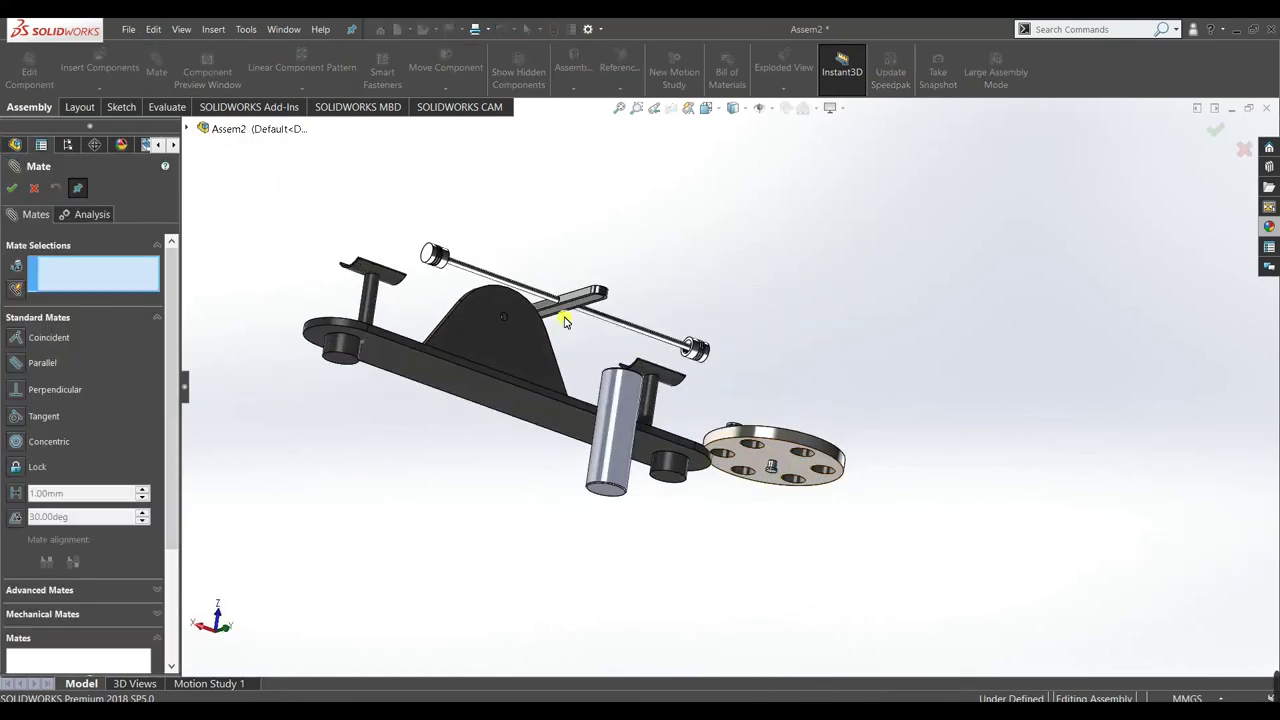
scroll(522, 335, "down", 5)
left_click(486, 378)
scroll(600, 480, "up", 8)
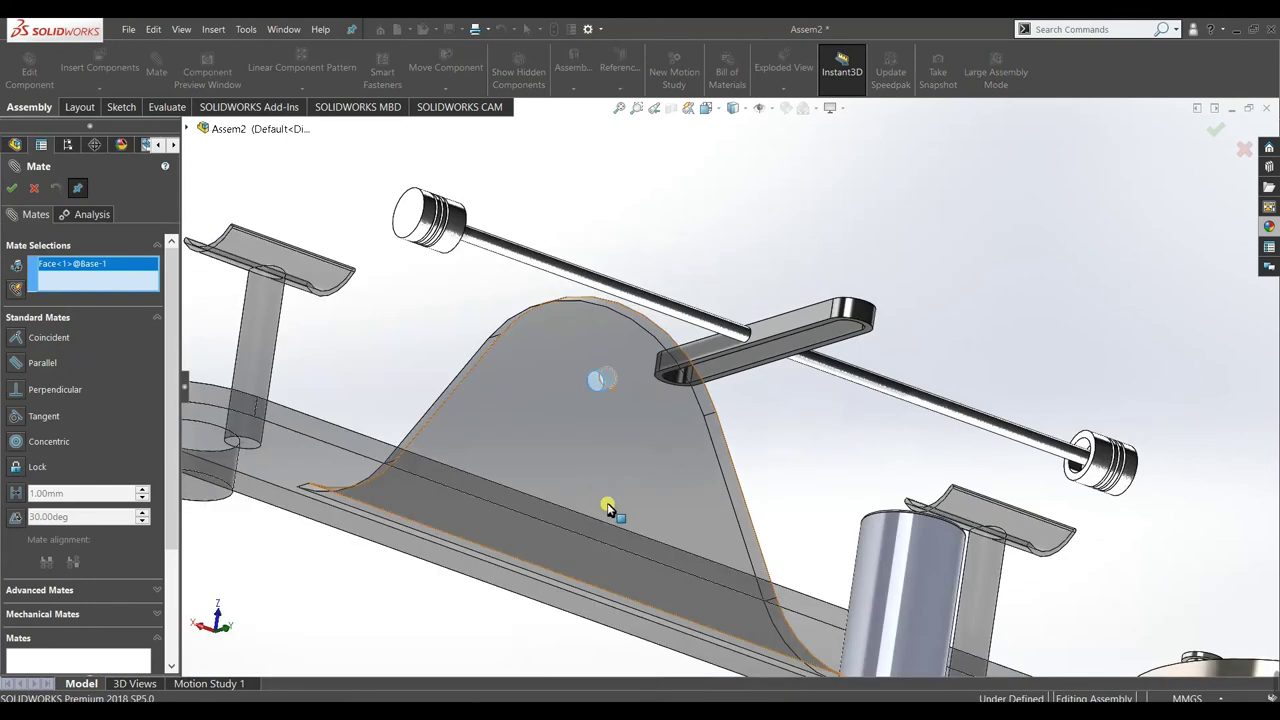
scroll(933, 558, "down", 6)
left_click(1108, 508)
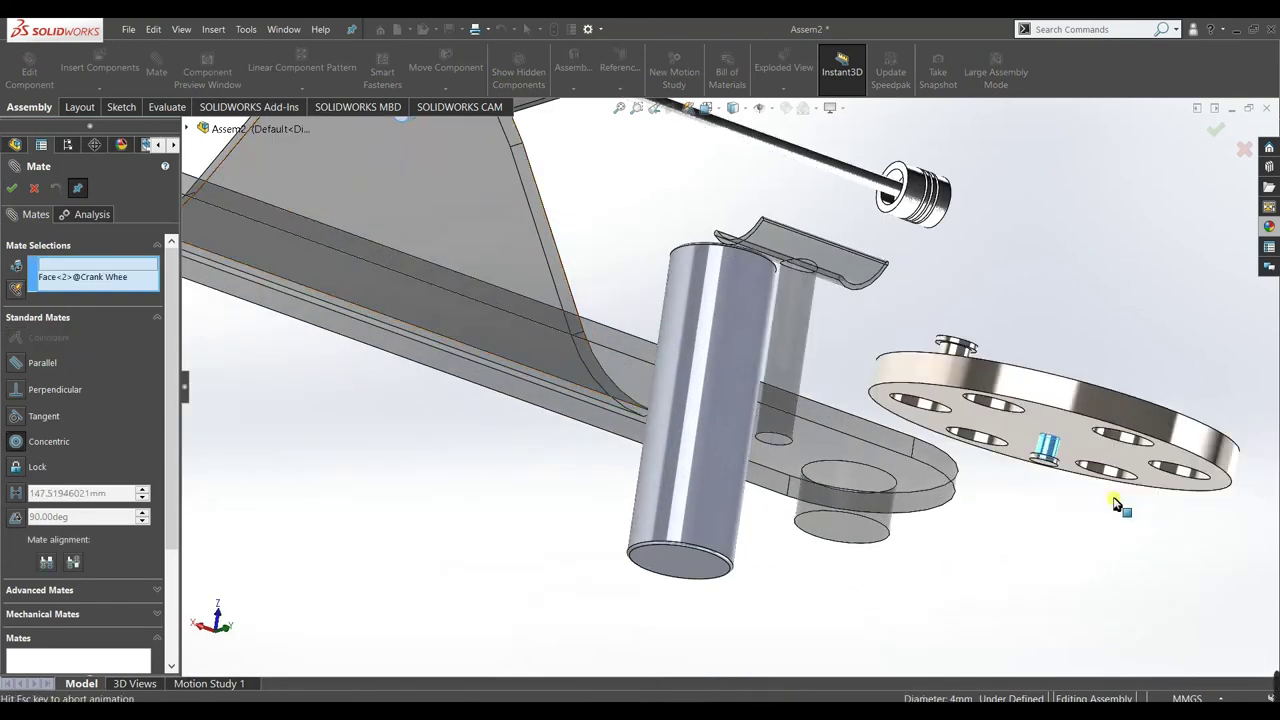
scroll(612, 183, "up", 4)
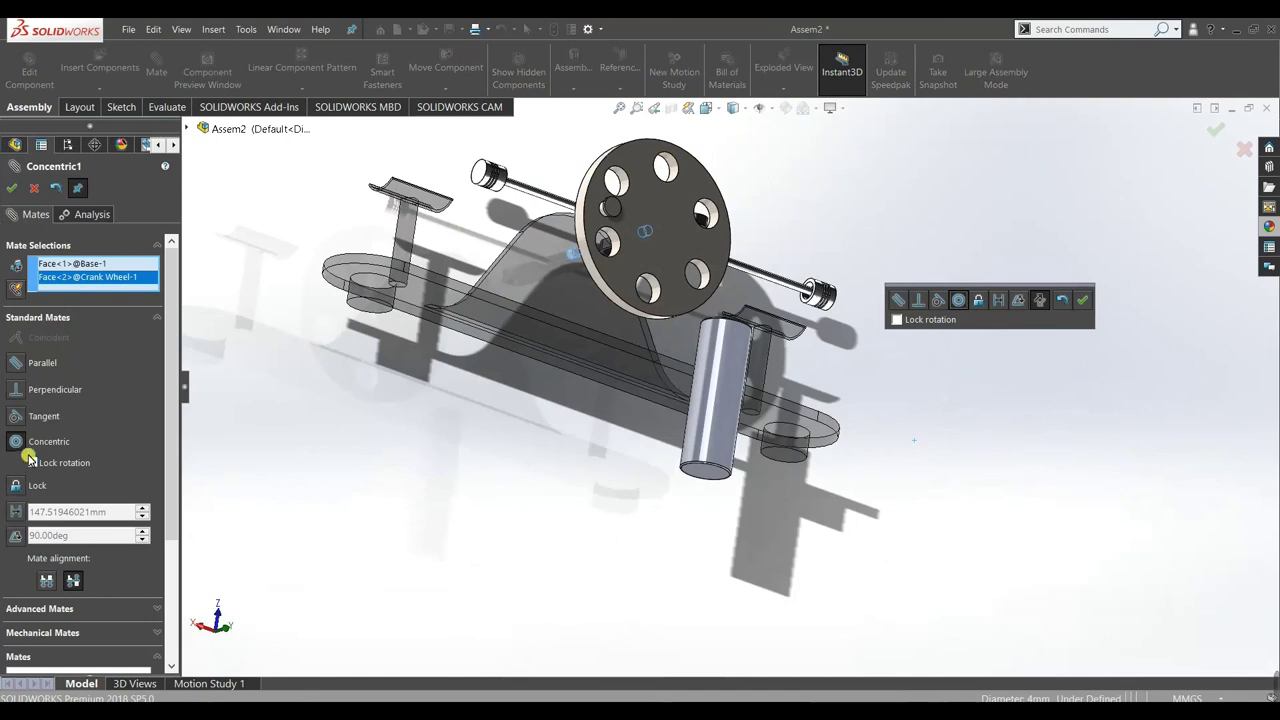
middle_click_drag(288, 276, 522, 493)
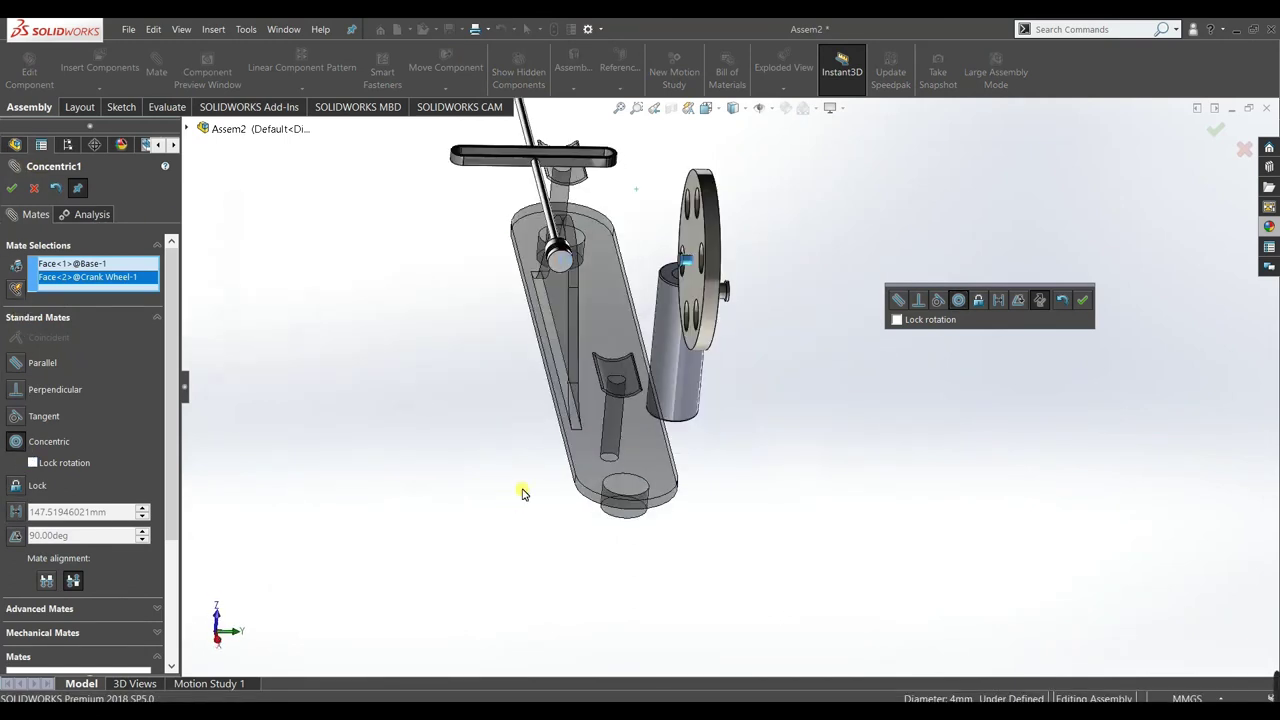
left_click(1085, 301)
- Add a coincident mate between the crank wheel shaft's flange face and the far face of the base's upright plate
scroll(694, 270, "down", 5)
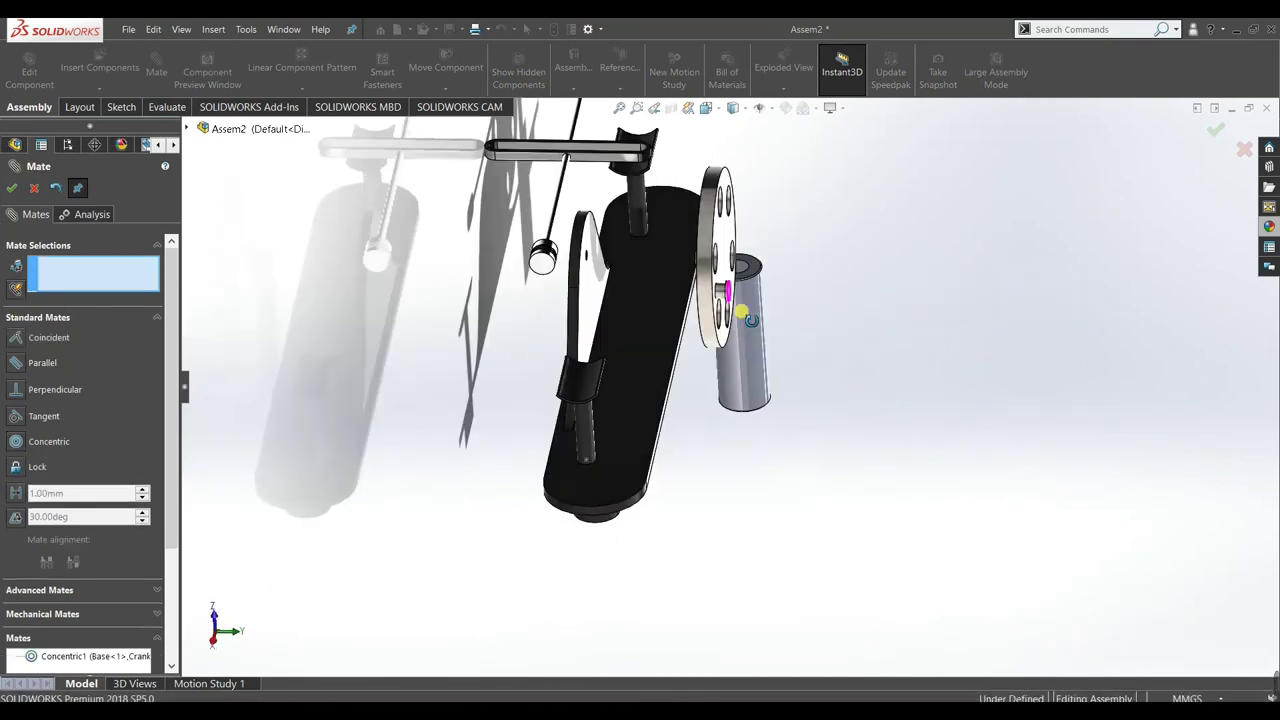
scroll(700, 272, "up", 8)
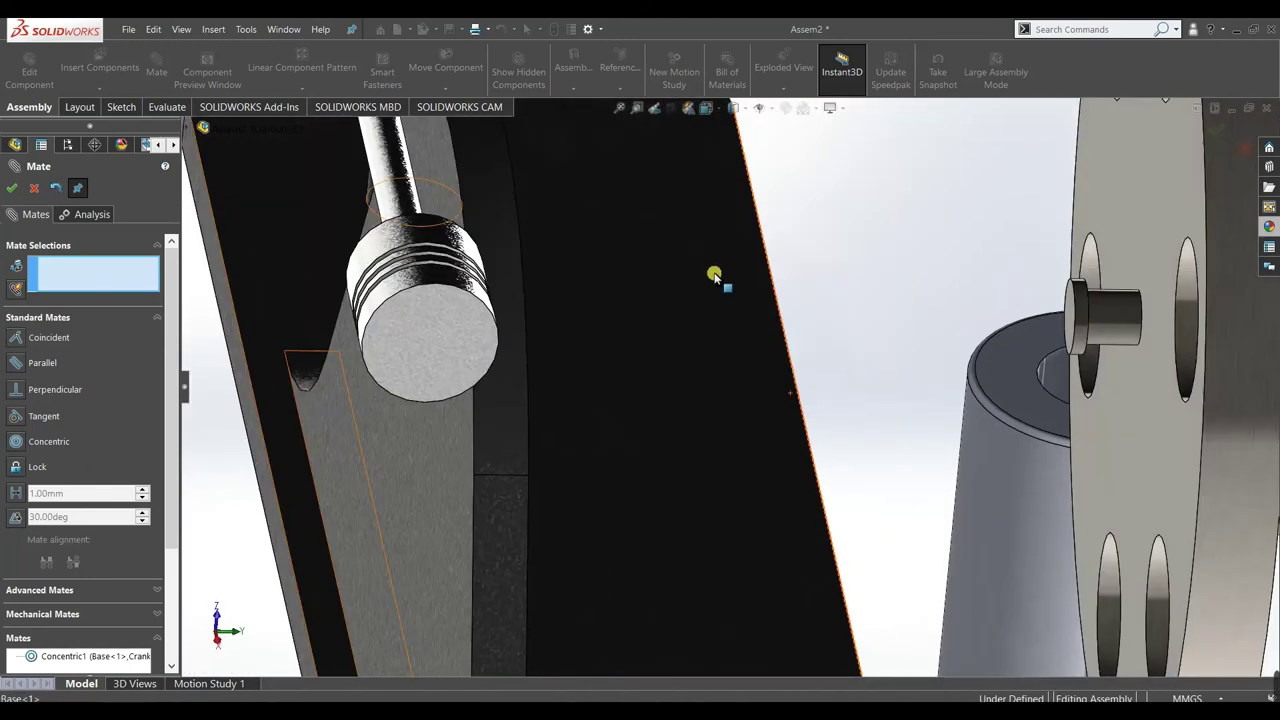
scroll(760, 290, "down", 2)
middle_click_drag(838, 473, 814, 500)
scroll(790, 508, "down", 3)
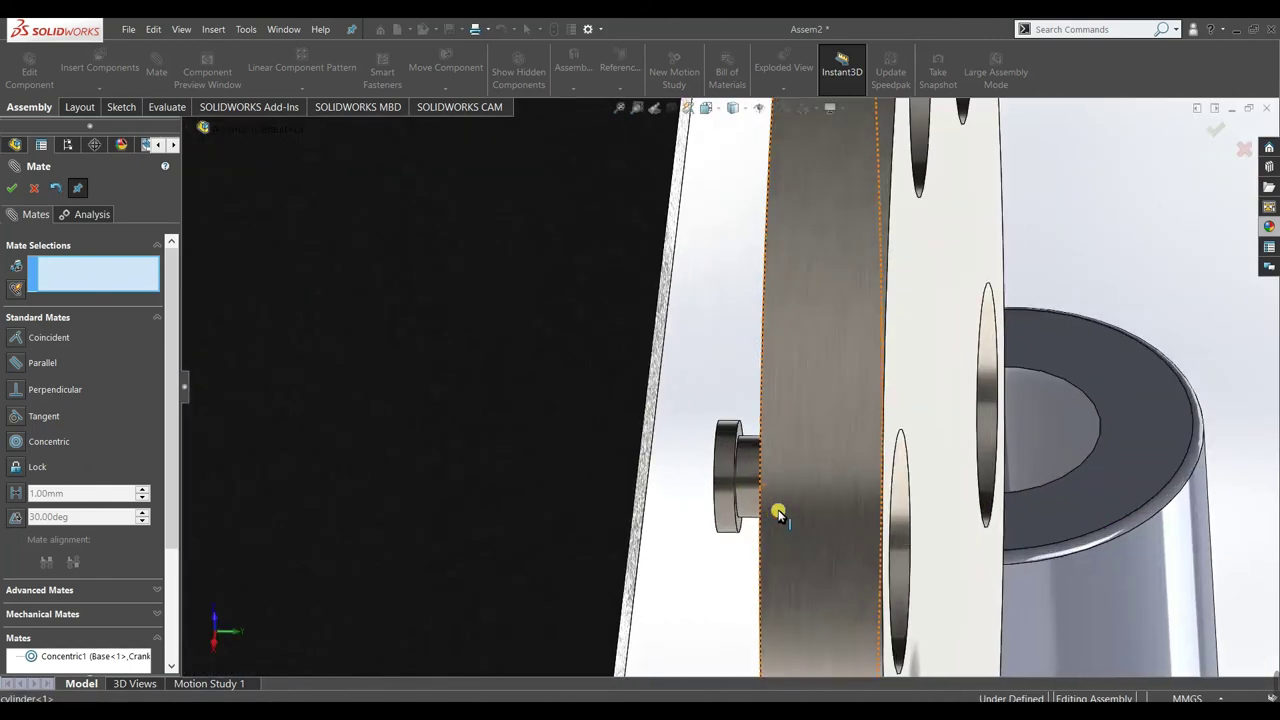
left_click(740, 432)
scroll(651, 480, "up", 6)
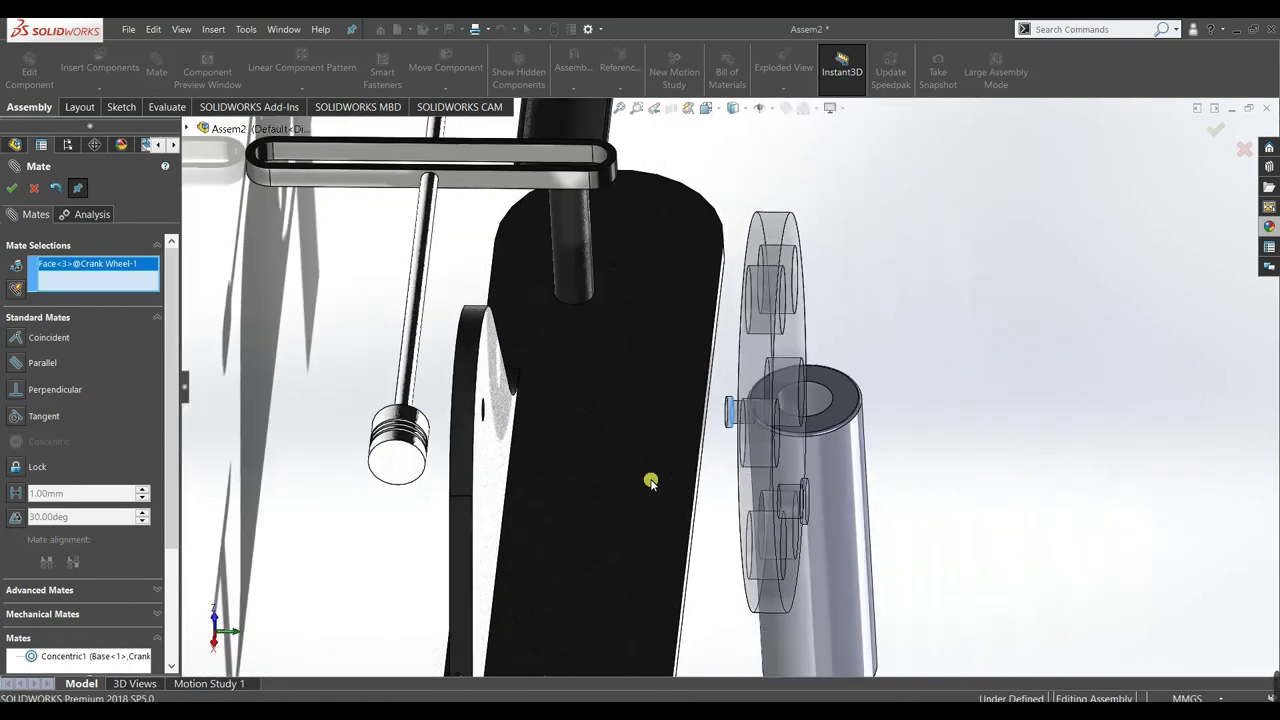
left_click(597, 481)
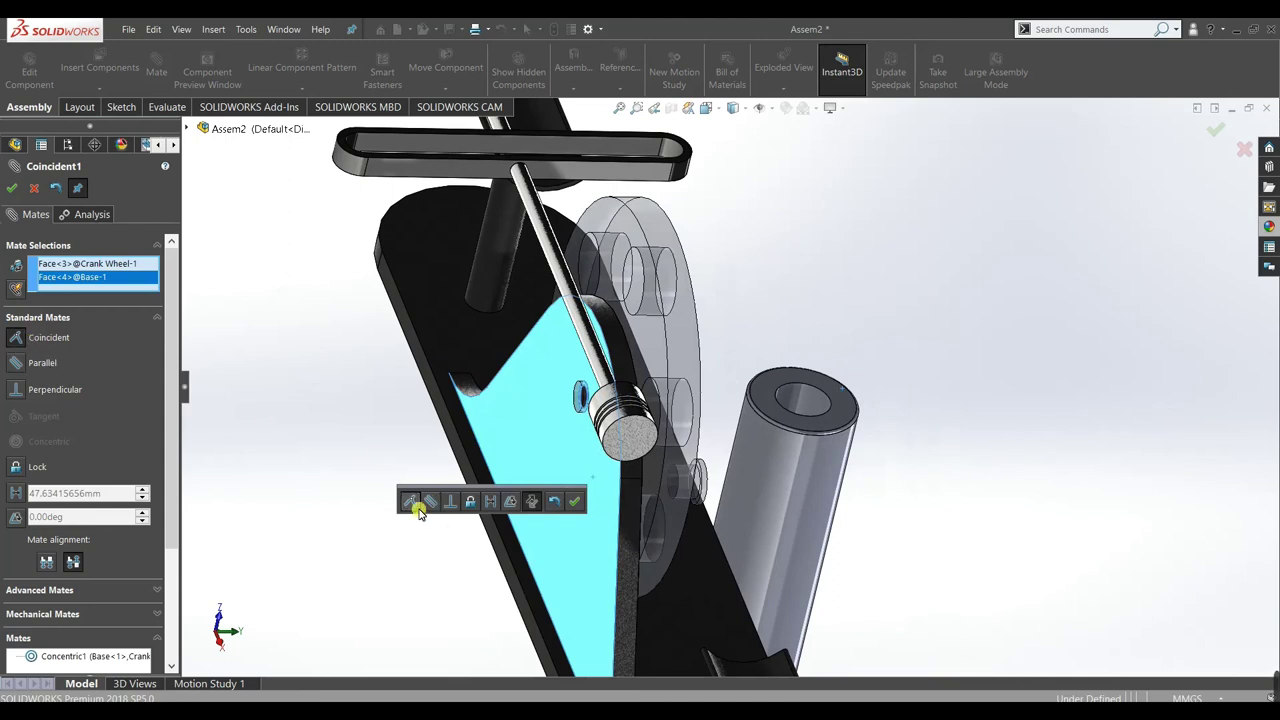
left_click(573, 503)
- Turn the mated crank wheel about its axis on the base
scroll(570, 510, "up", 3)
middle_click_drag(566, 514, 409, 400)
left_click_drag(522, 470, 387, 426)
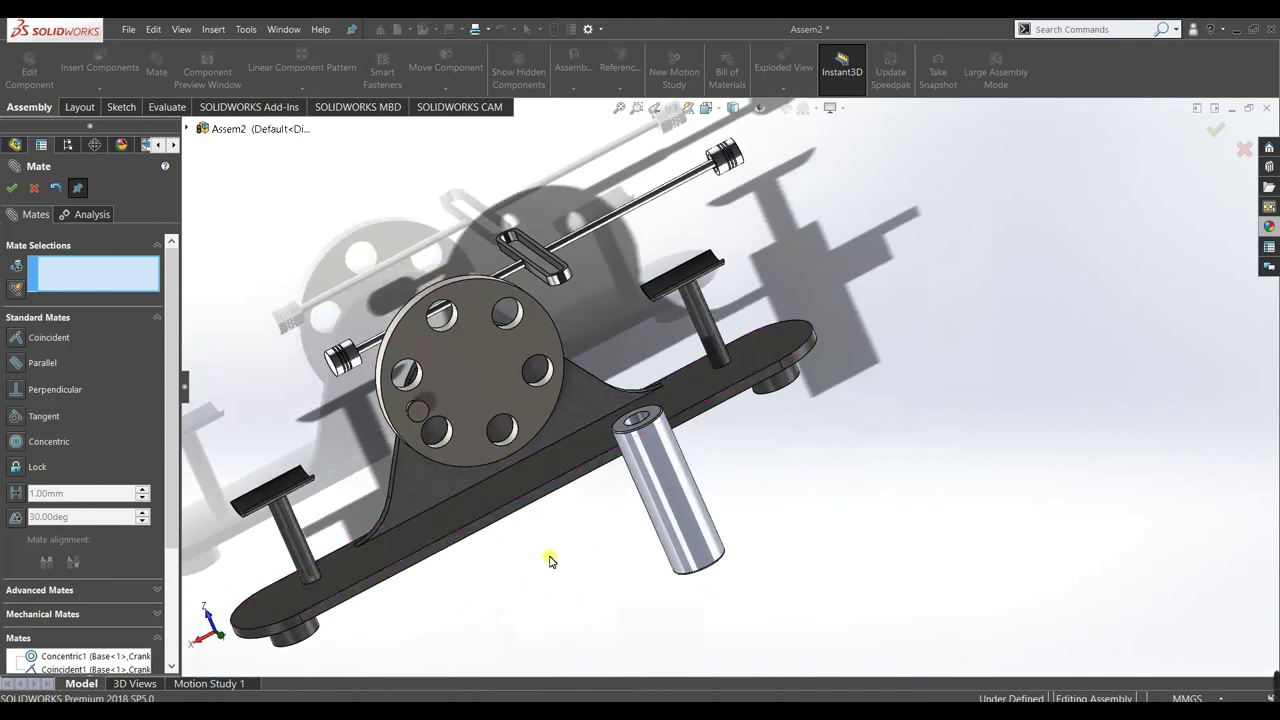
- Add a tangent mate between the inner flat face of the connecting rod's slot and the crank wheel's pin
scroll(540, 350, "down", 5)
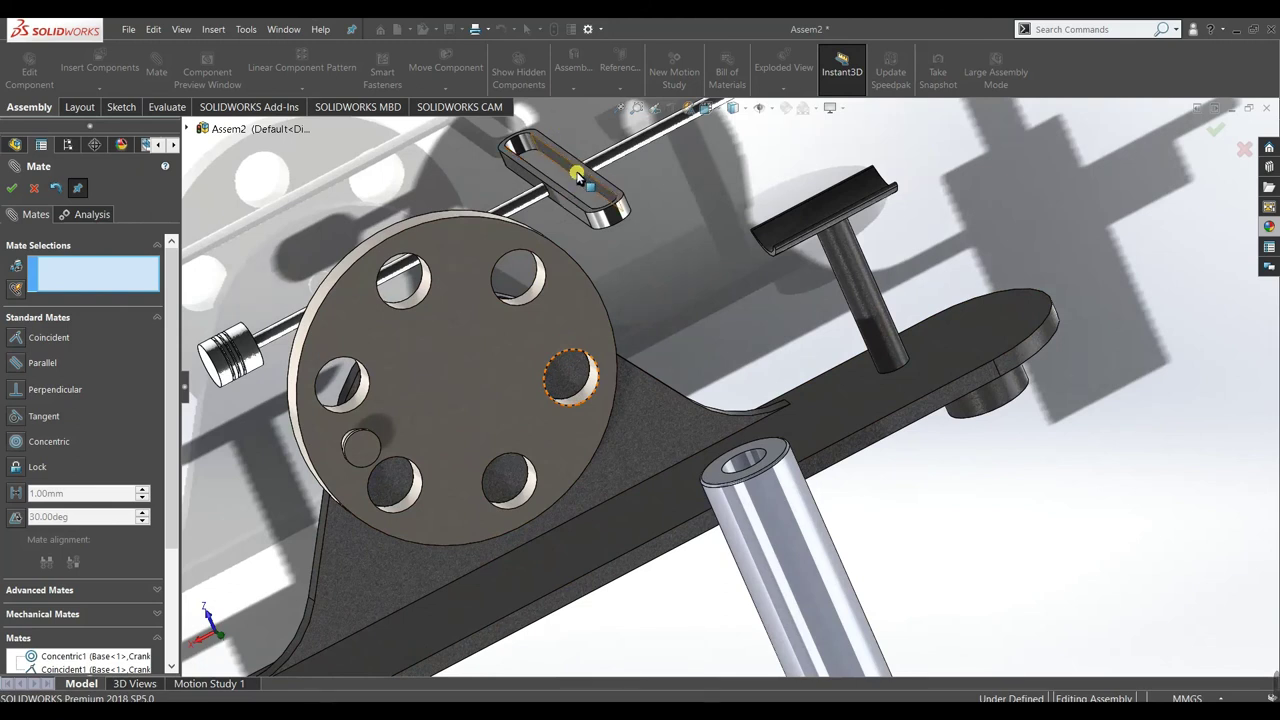
left_click(578, 176)
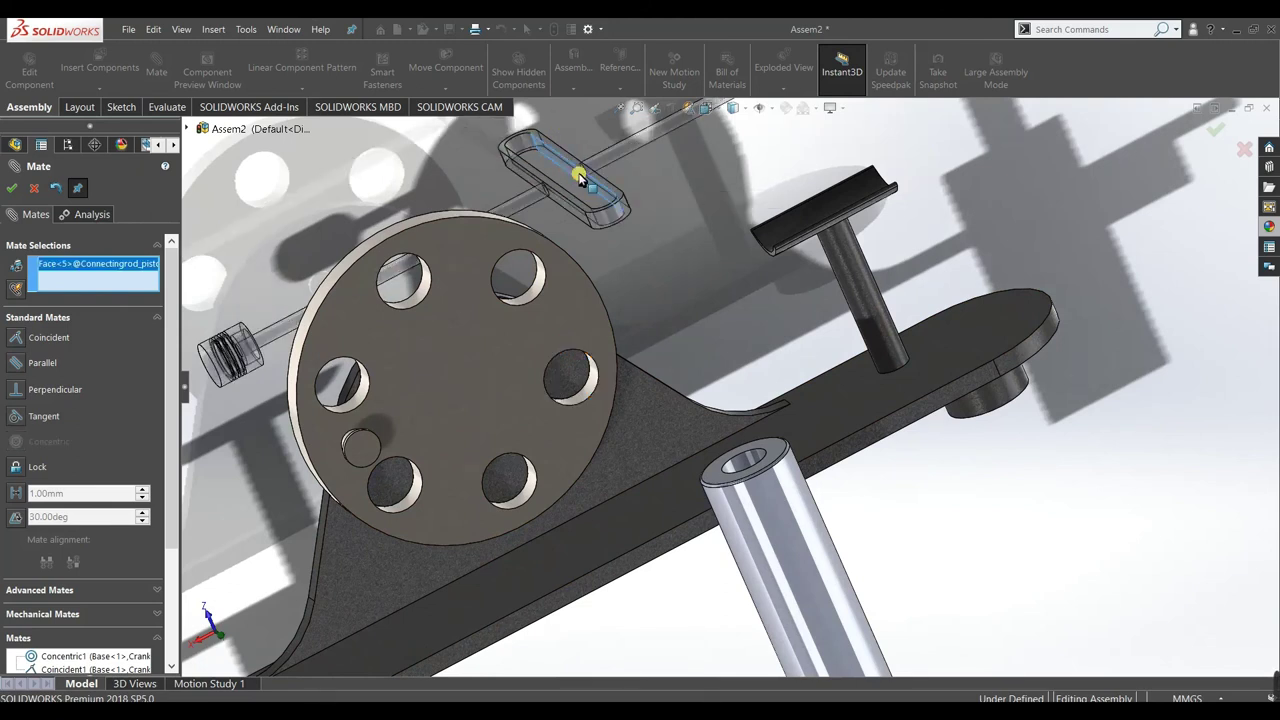
scroll(340, 460, "down", 3)
scroll(465, 418, "down", 3)
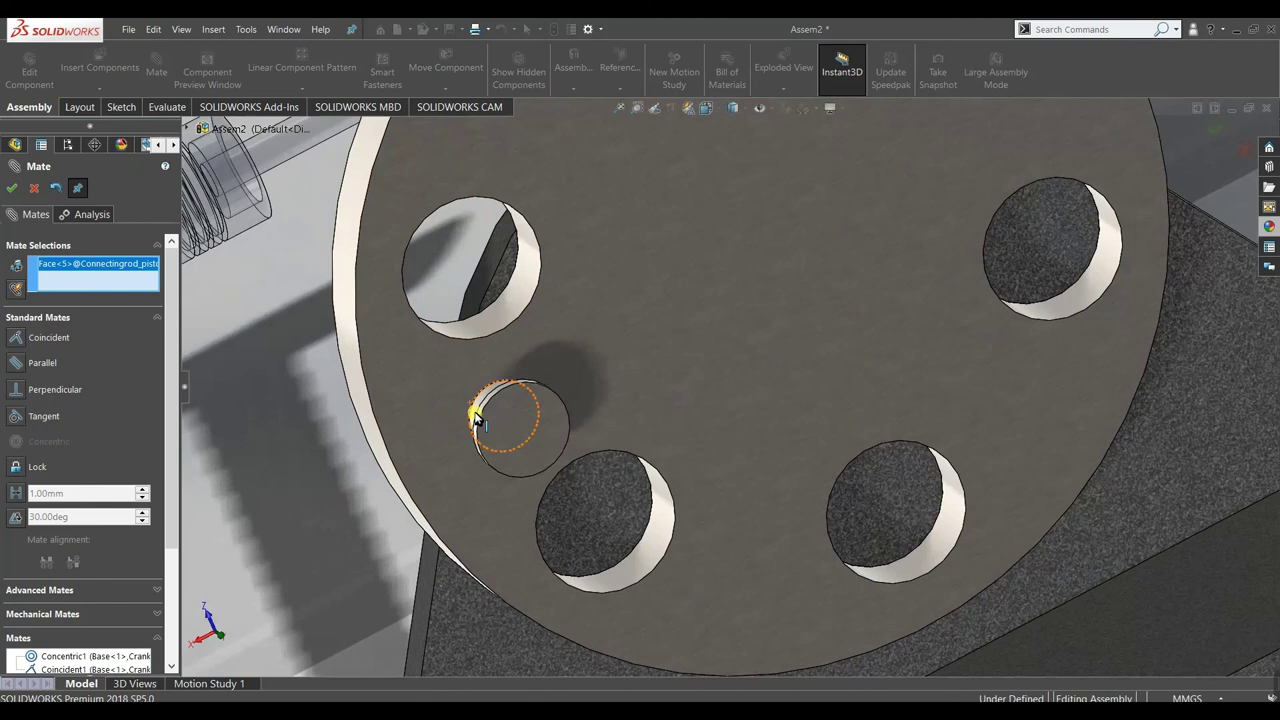
middle_click_drag(486, 414, 496, 415)
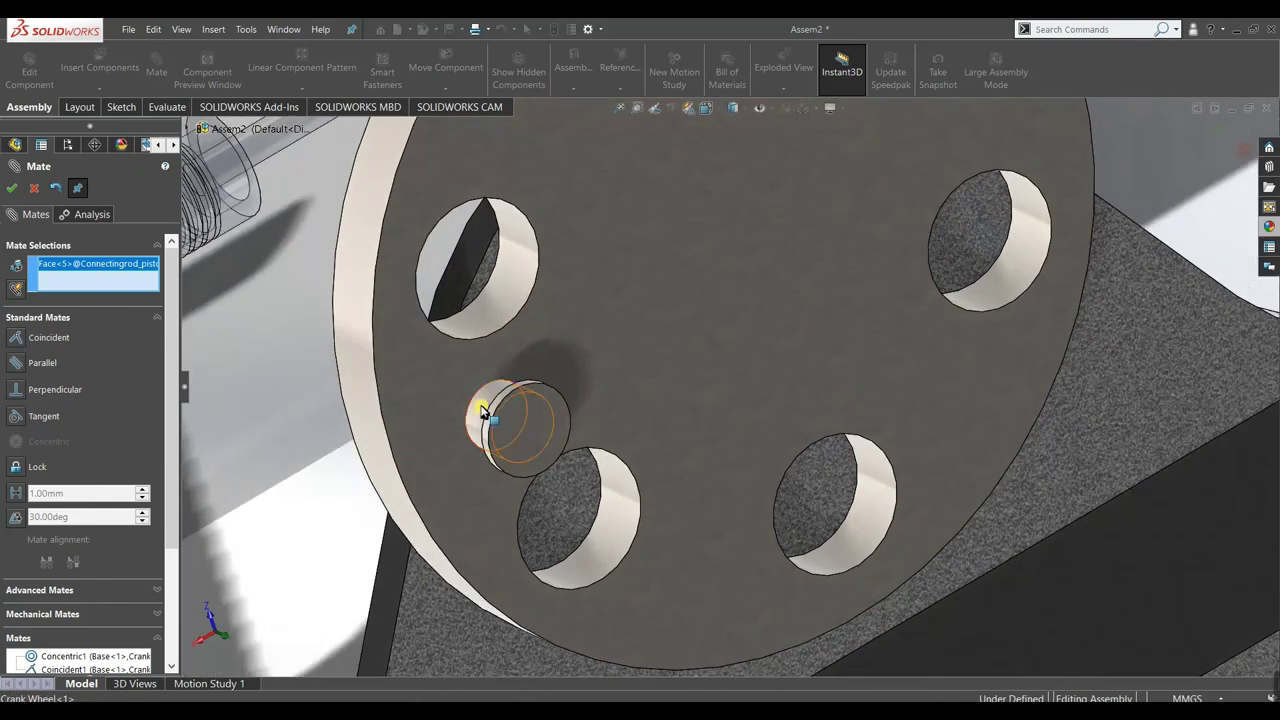
left_click(482, 410)
scroll(485, 422, "up", 3)
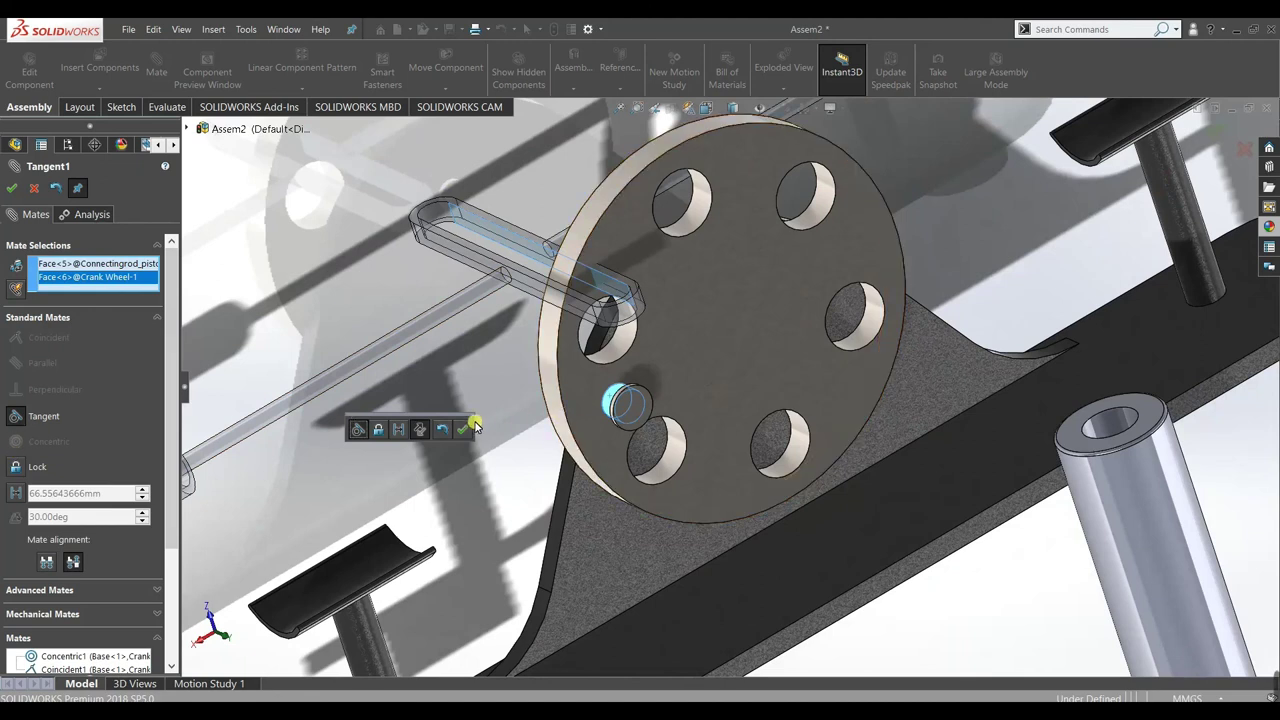
left_click(465, 430)
- Bring the connecting rod in front of the crank wheel and mate its slotted frame's flat face coincident with the wheel's front face
left_click_drag(618, 340, 900, 440)
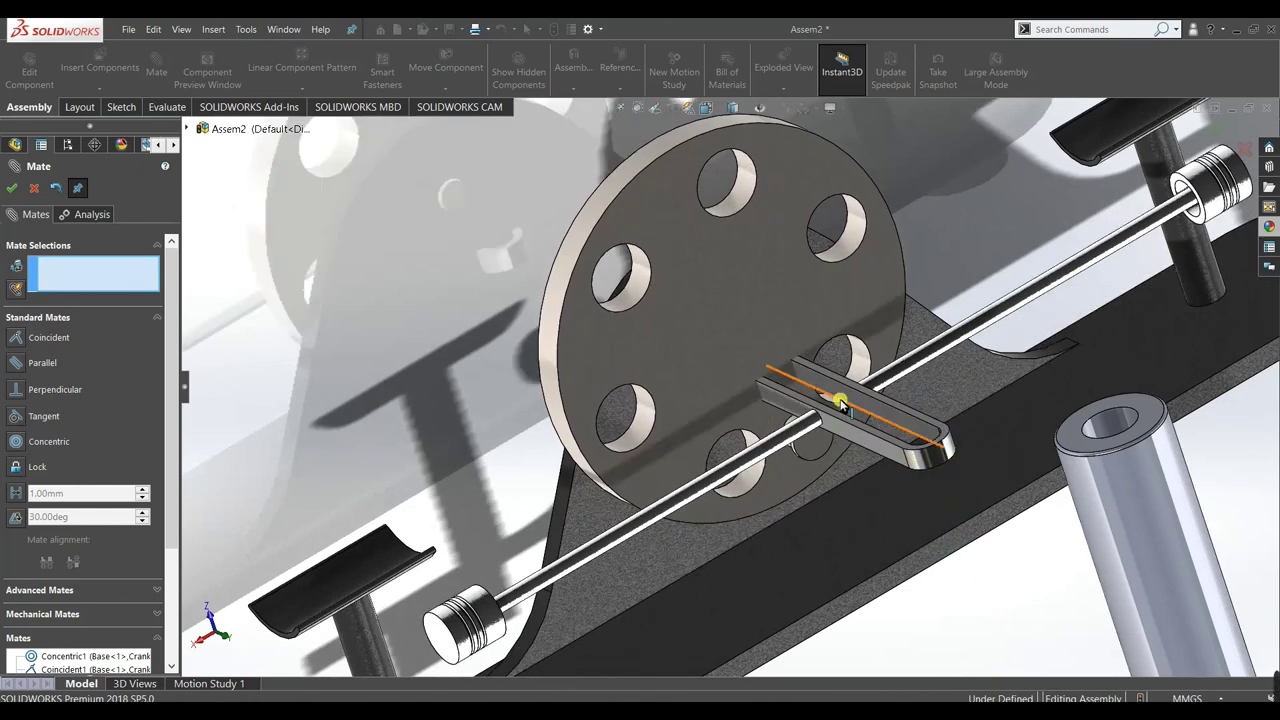
scroll(850, 420, "down", 3)
left_click(772, 400)
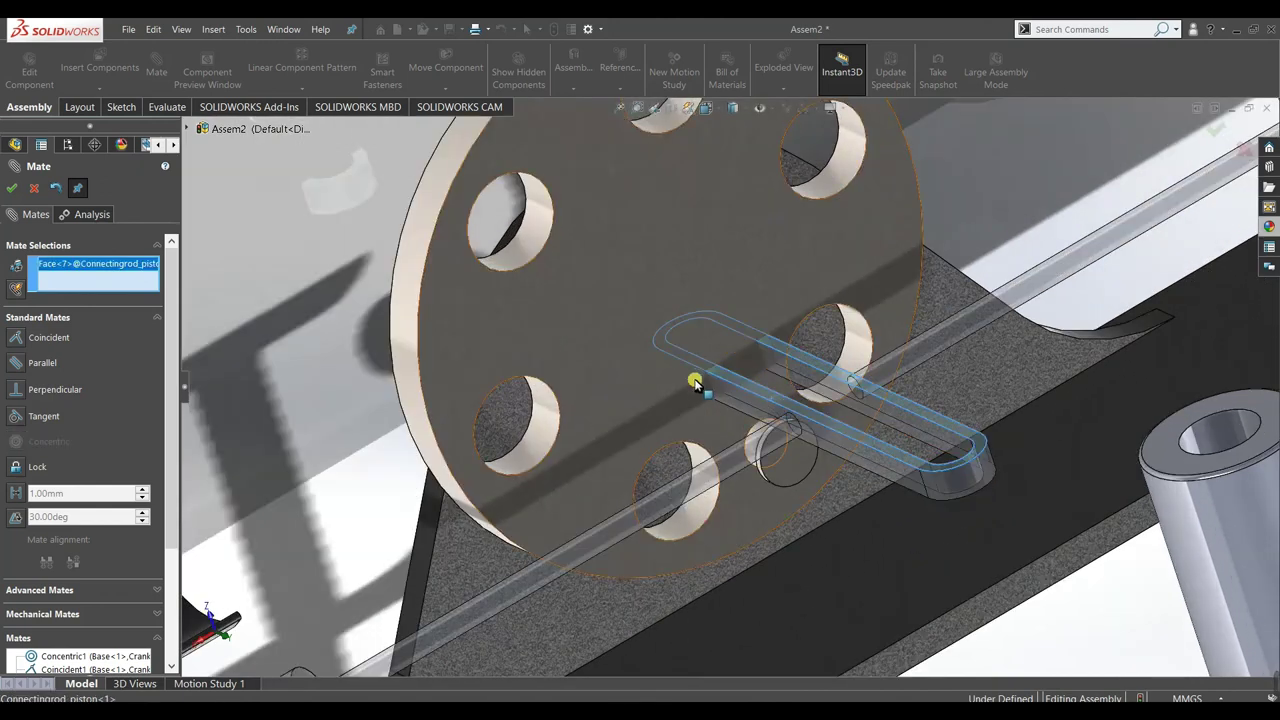
left_click(614, 337)
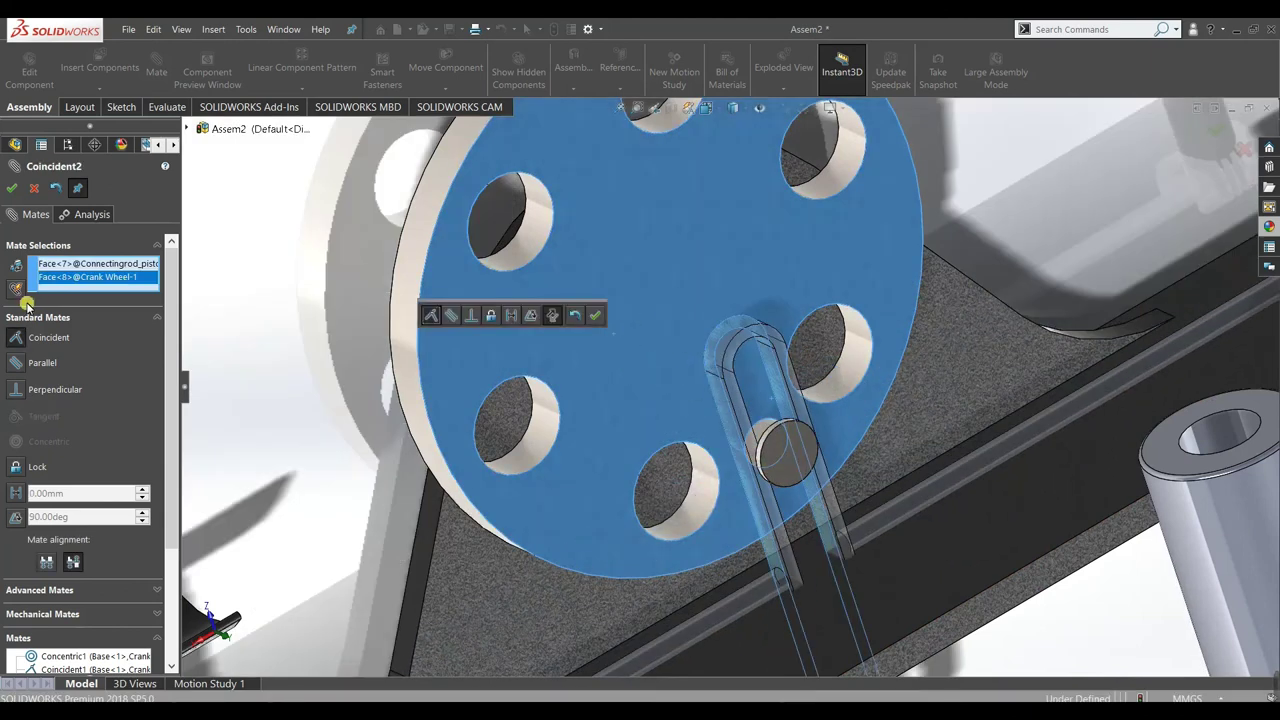
left_click(594, 318)
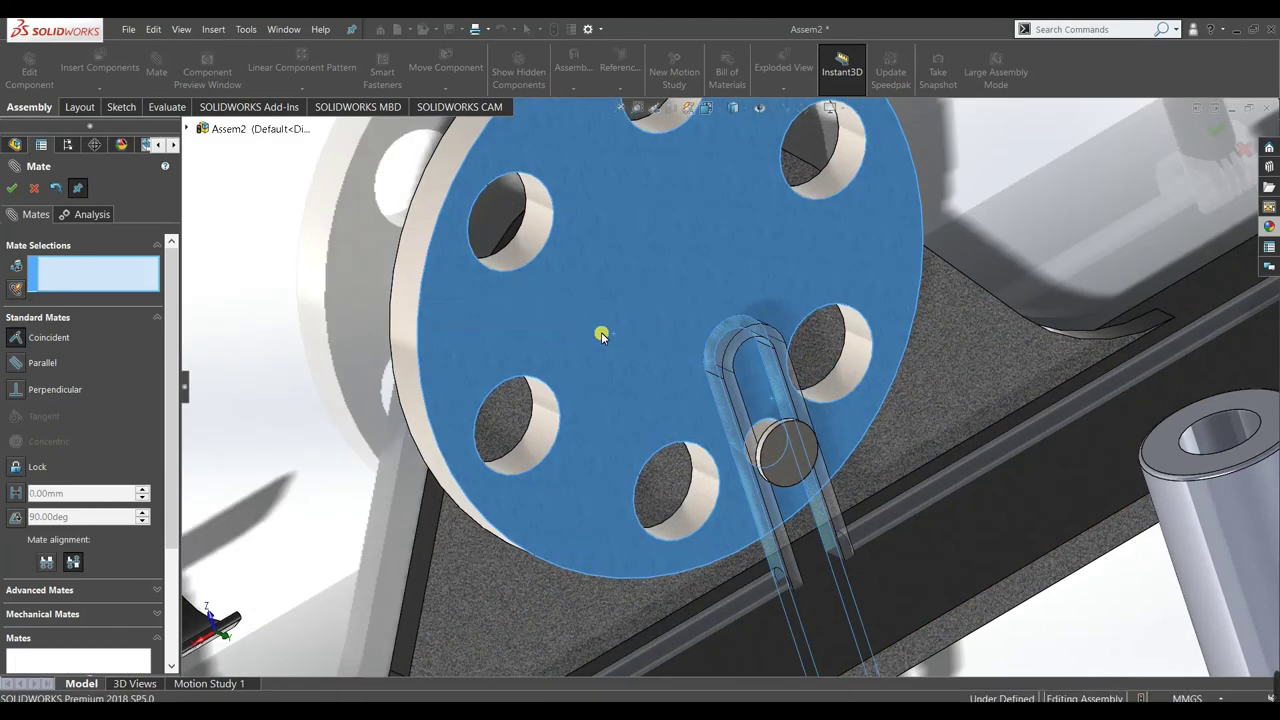
- Lift the connecting rod along the crank pin until its pistons sit above the base's two curved supports
scroll(620, 360, "up", 10)
middle_click_drag(624, 289, 606, 415)
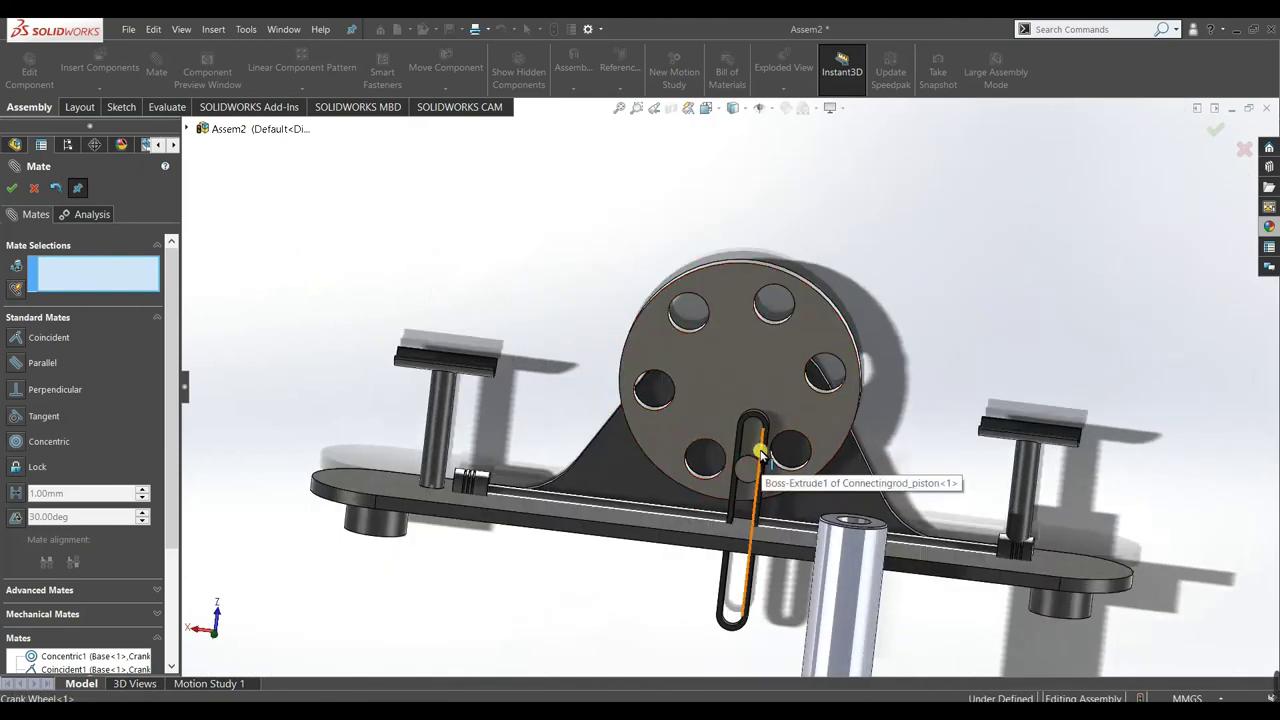
left_click_drag(768, 455, 808, 299)
middle_click_drag(659, 662, 680, 680)
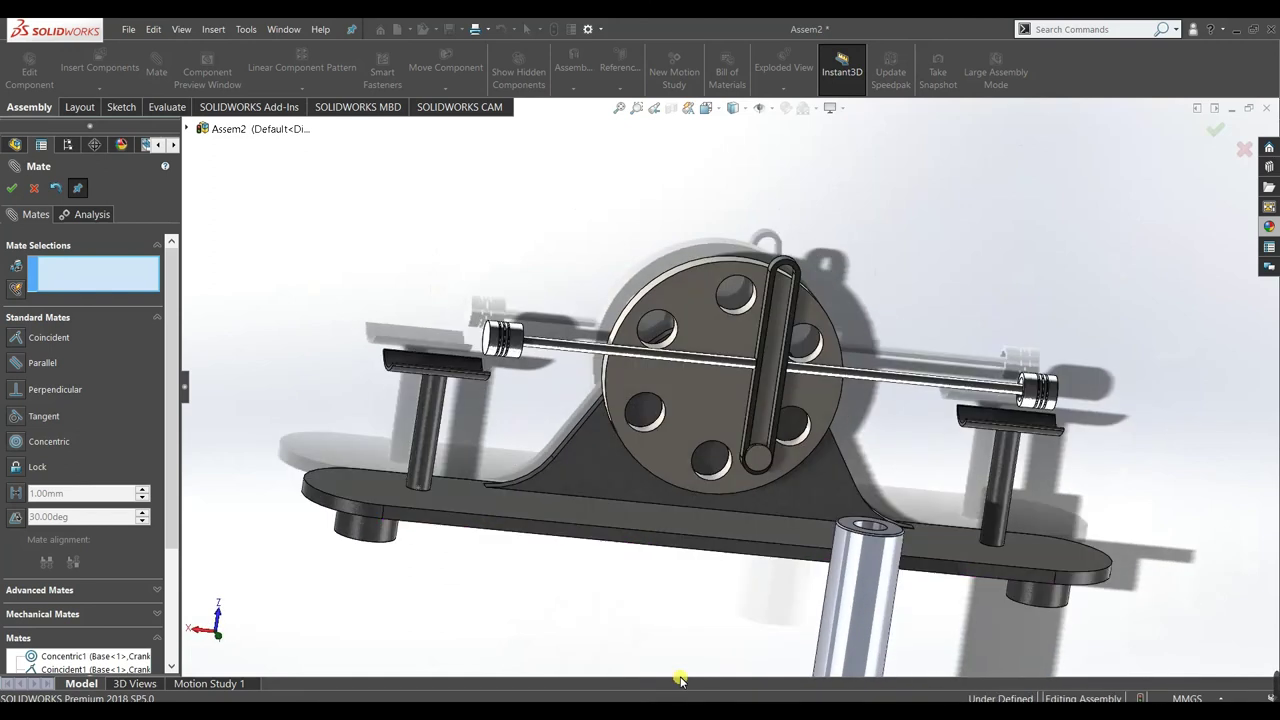
- Add a concentric mate between the cylinder's outer face and the curved face of the base's support, and finish mating
left_click(861, 615)
middle_click_drag(683, 631, 510, 565)
left_click(527, 511)
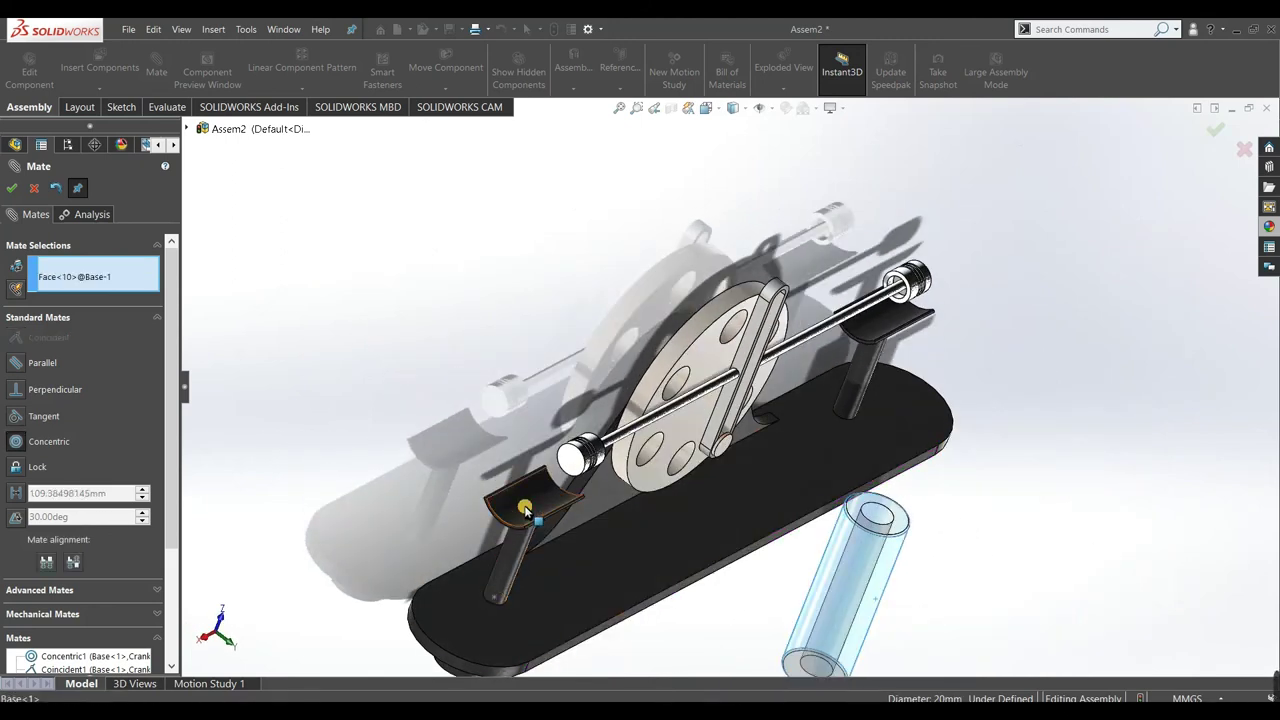
middle_click_drag(530, 506, 605, 522)
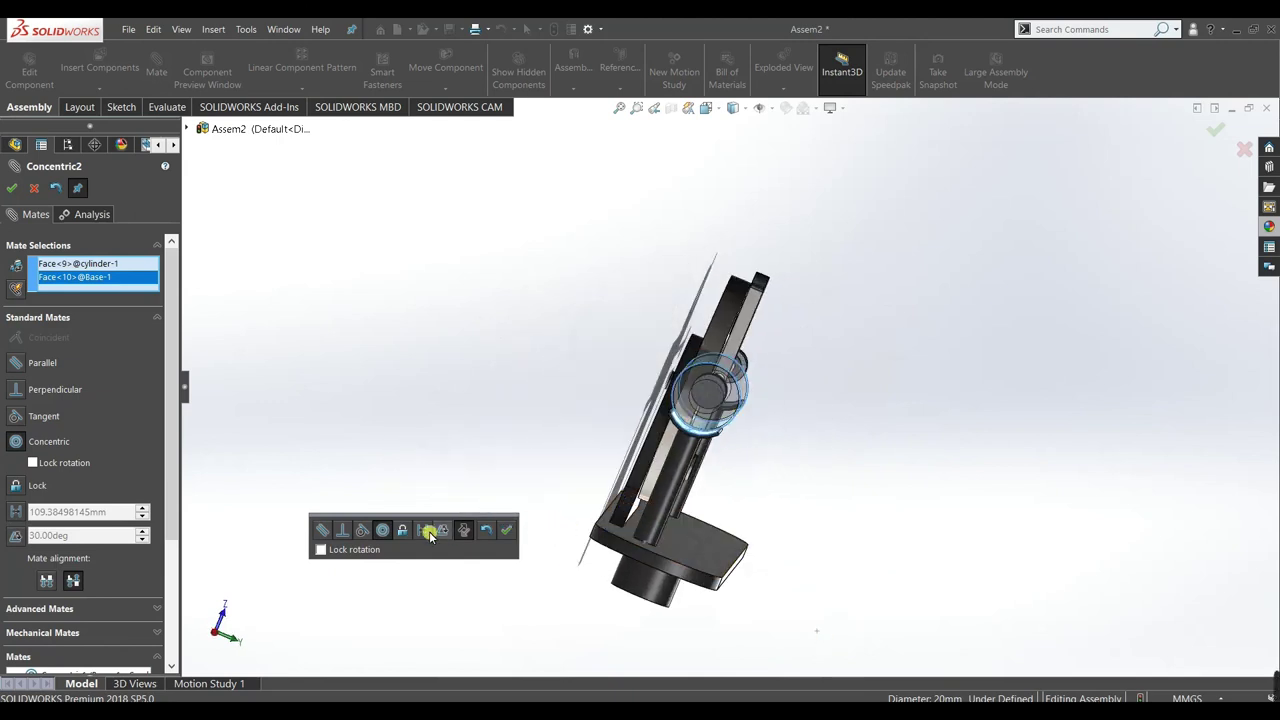
left_click(509, 534)
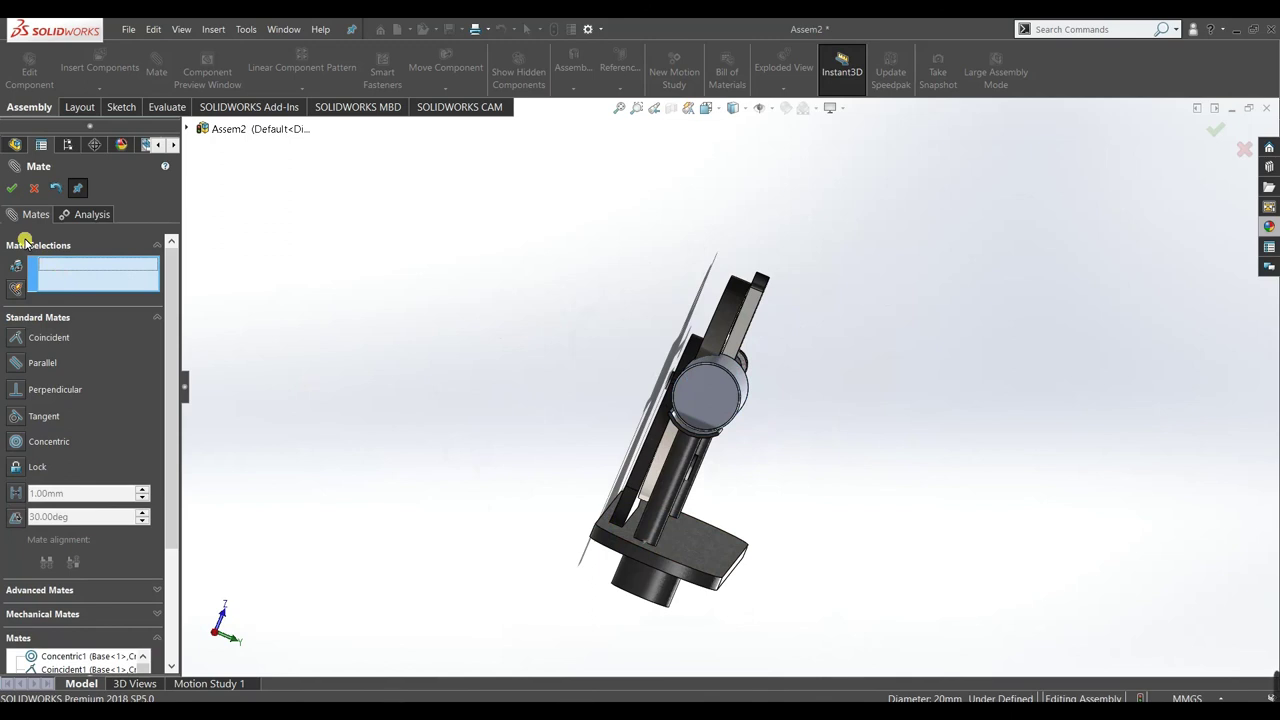
left_click(16, 191)
- Examine how the cylinder sits in the curved support, and open the cylinder's Boss-Extrude1 sketch for editing in place
middle_click_drag(226, 400, 460, 425)
scroll(740, 449, "down", 10)
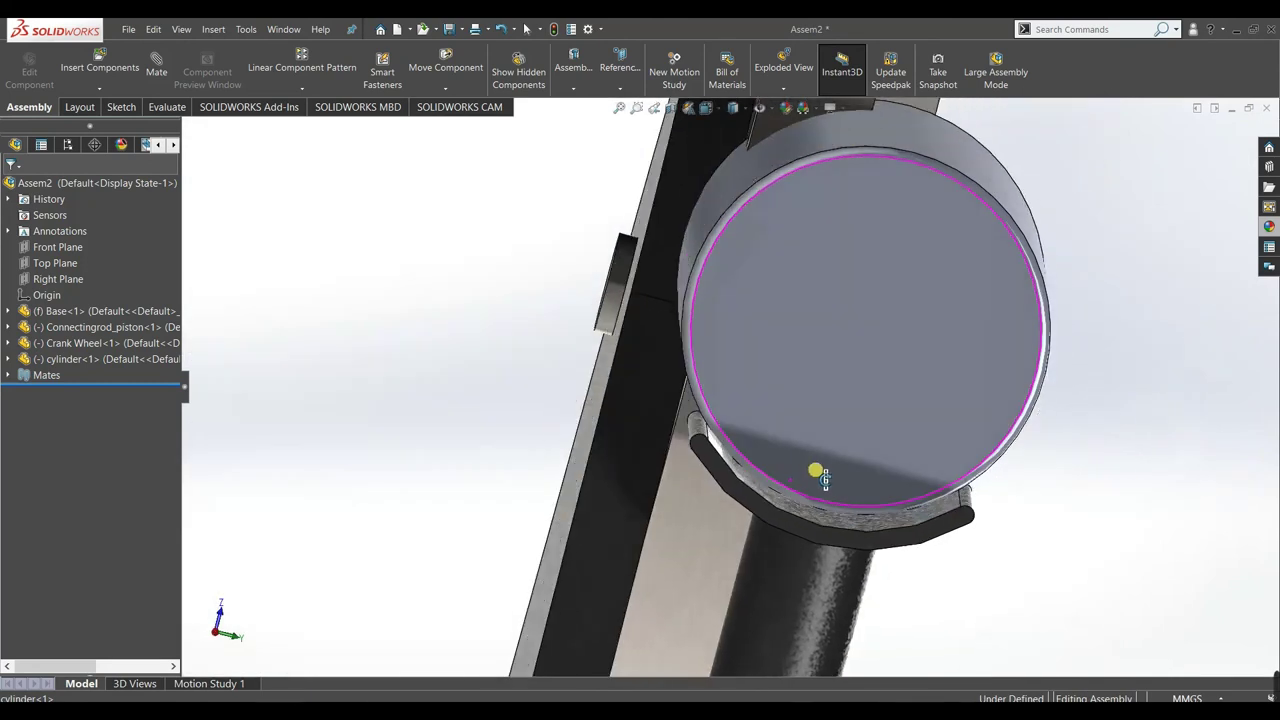
scroll(812, 476, "up", 2)
middle_click_drag(814, 429, 760, 449)
scroll(760, 449, "up", 5)
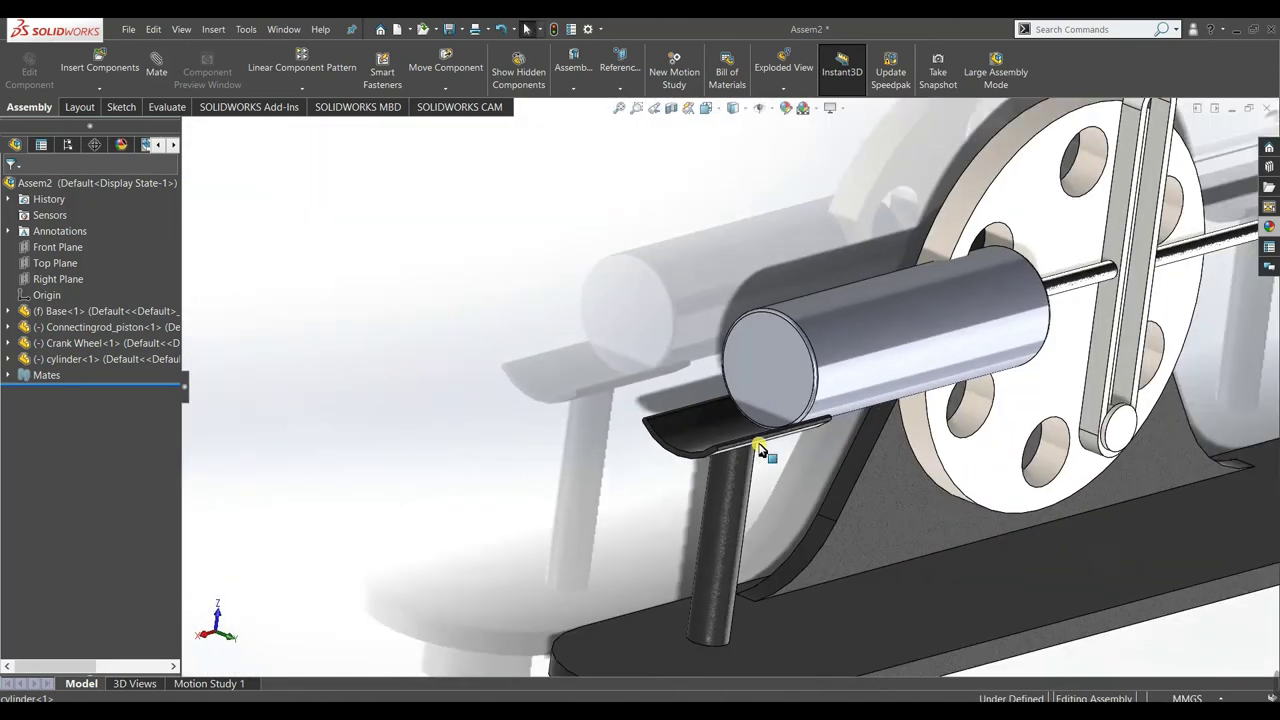
left_click(8, 361)
left_click(14, 359)
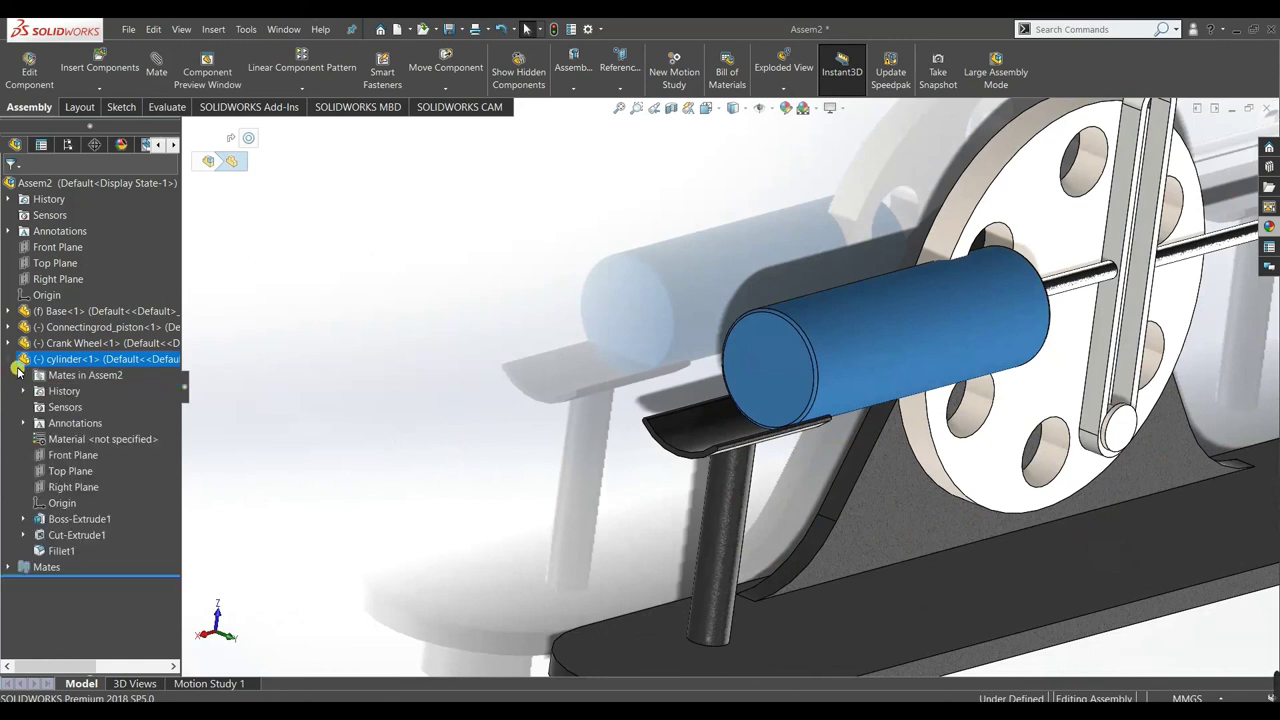
left_click(386, 543)
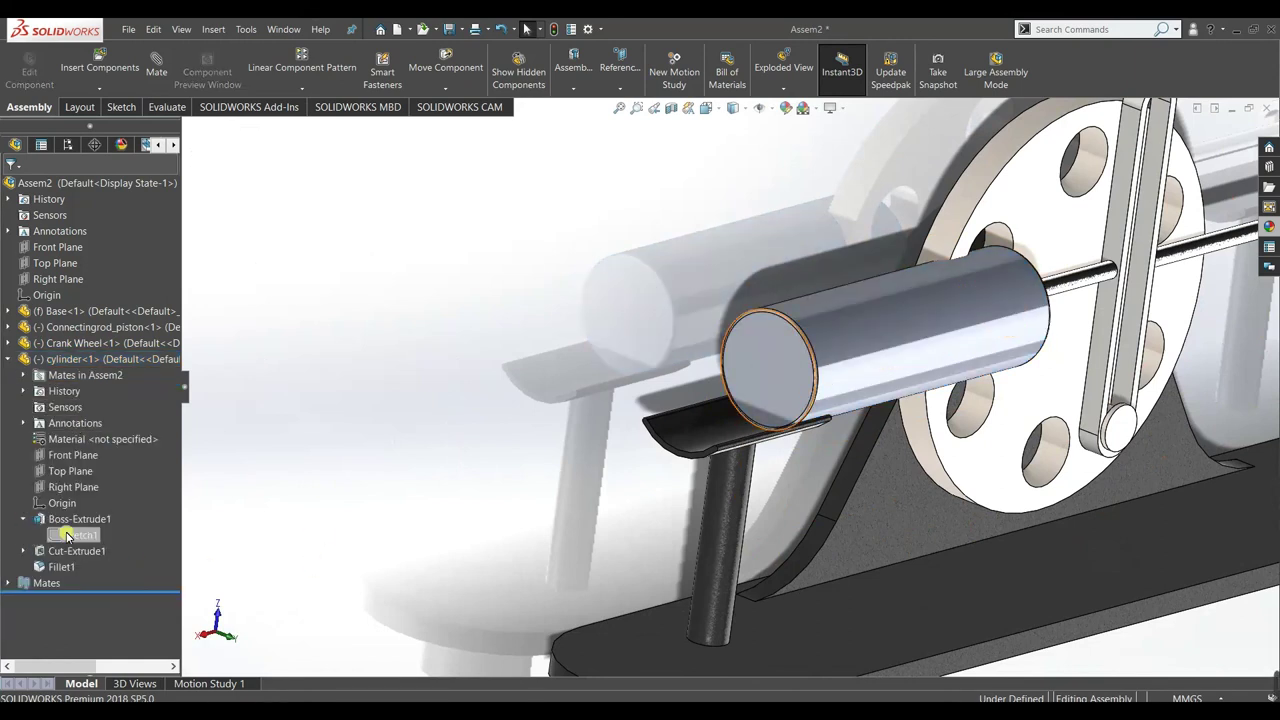
left_click(67, 537)
left_click(82, 507)
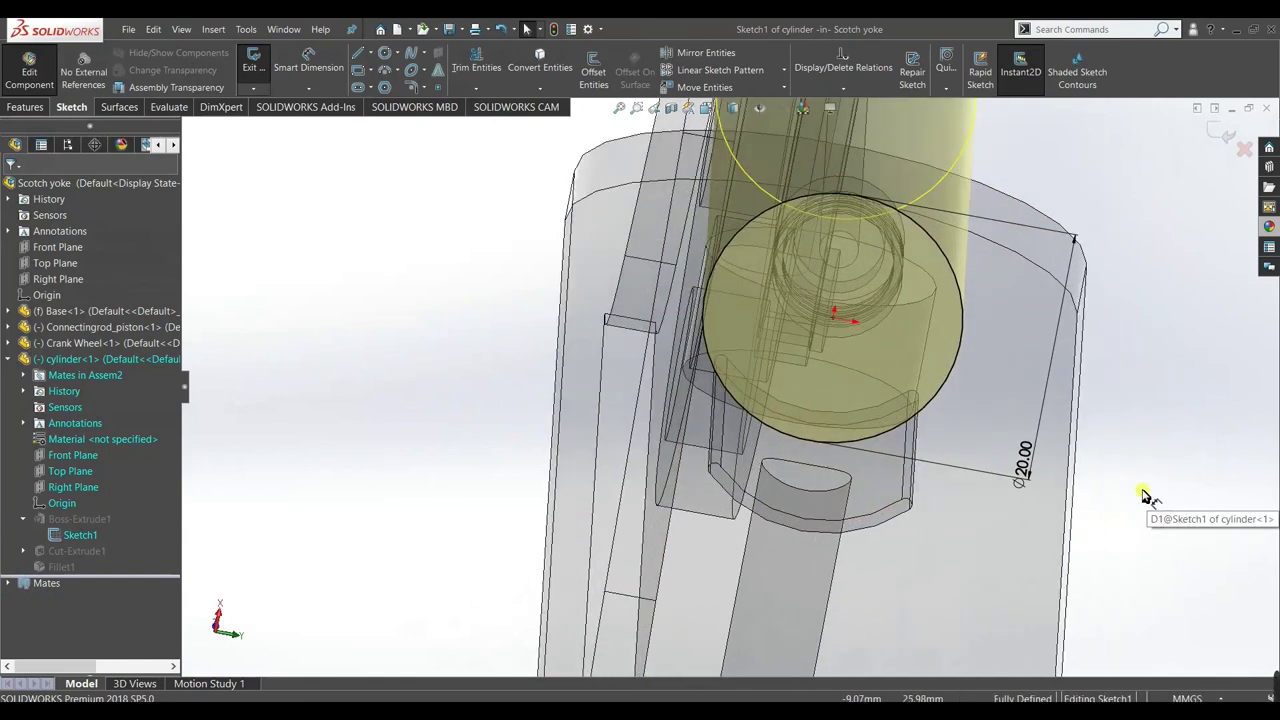
- Check the diameter dimension of the cylinder's sketch circle, and leave both the sketch and the component editing
left_click_drag(1030, 473, 1030, 447)
left_click(1020, 412)
middle_click_drag(866, 457, 815, 481)
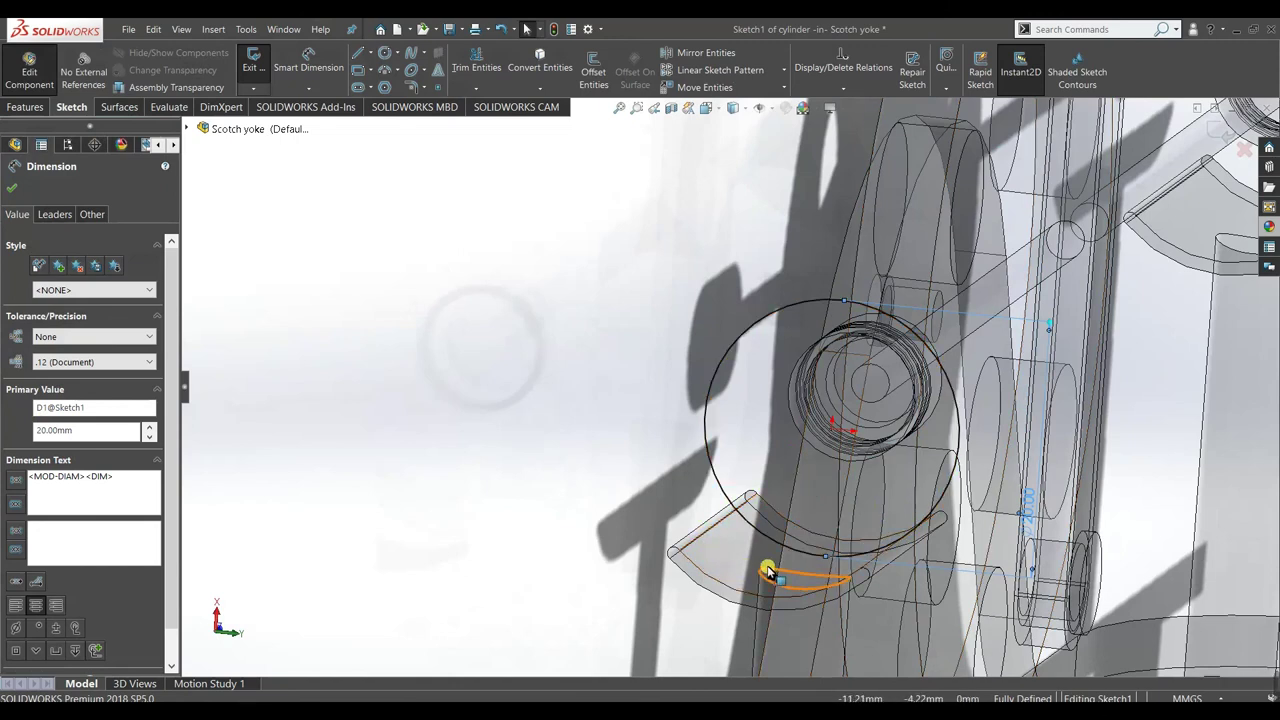
left_click(15, 190)
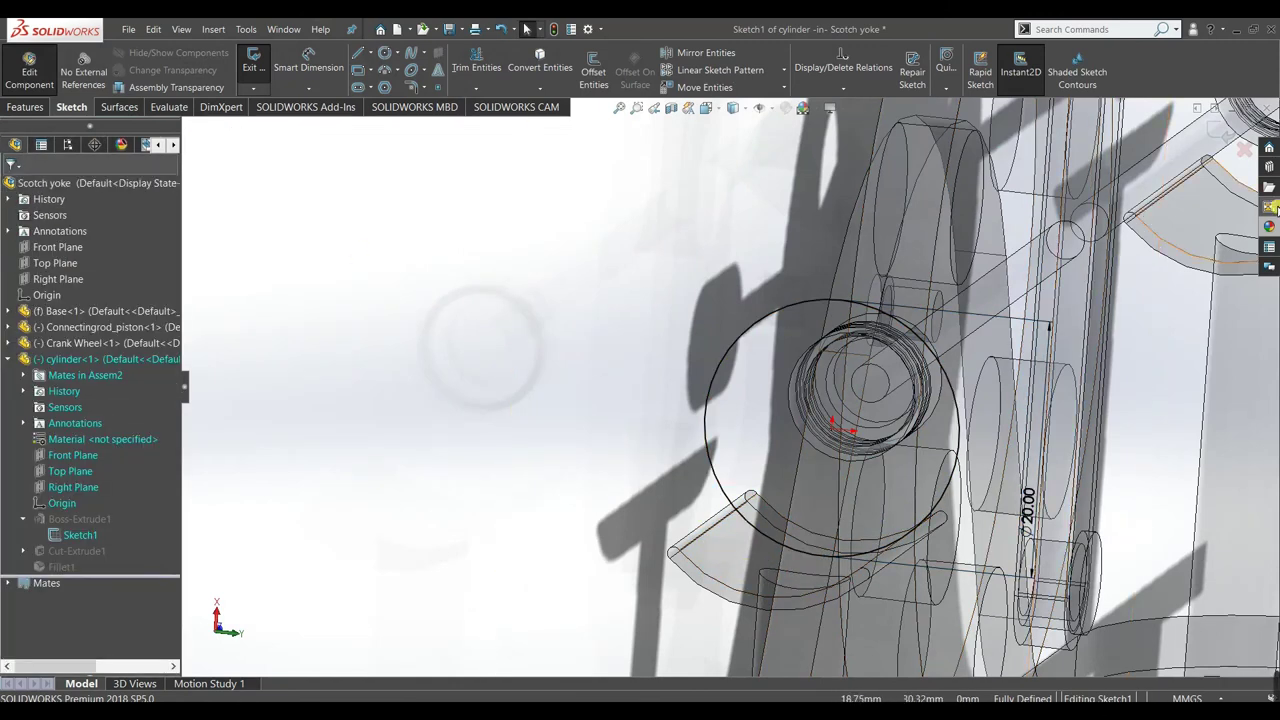
left_click(1216, 131)
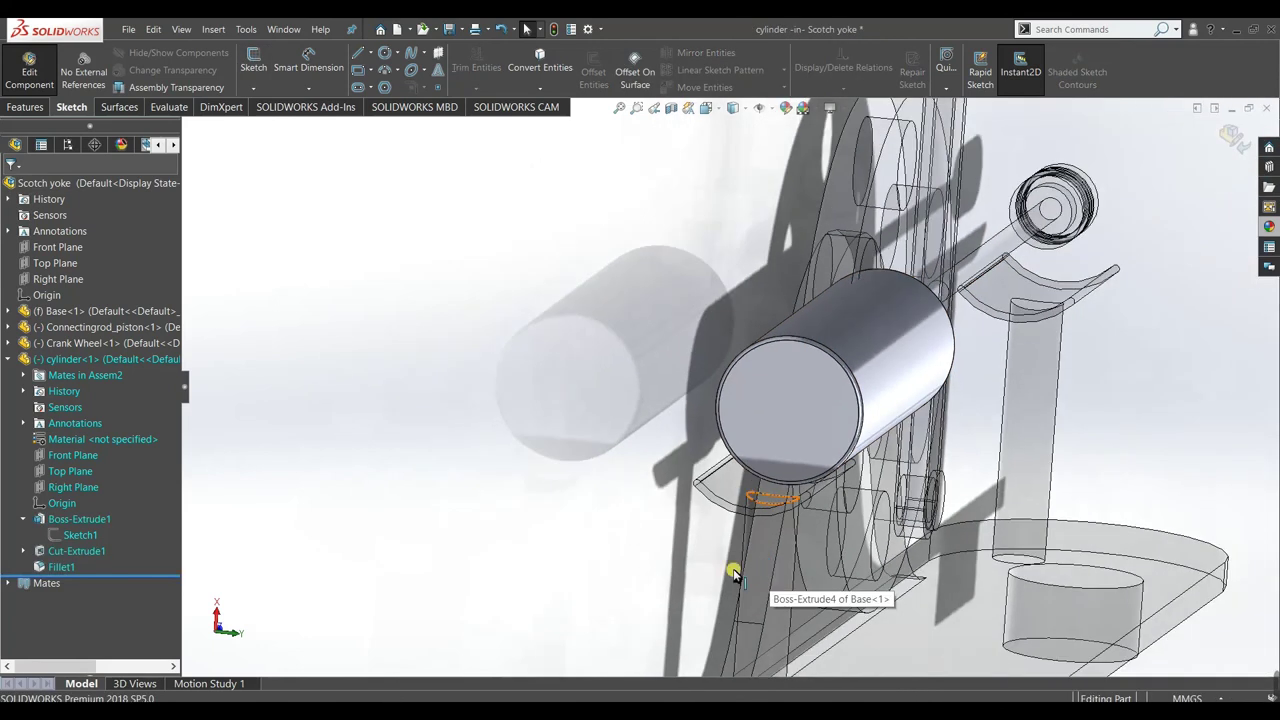
left_click(1232, 137)
- Make the cylinder component transparent
key("ctrl+1")
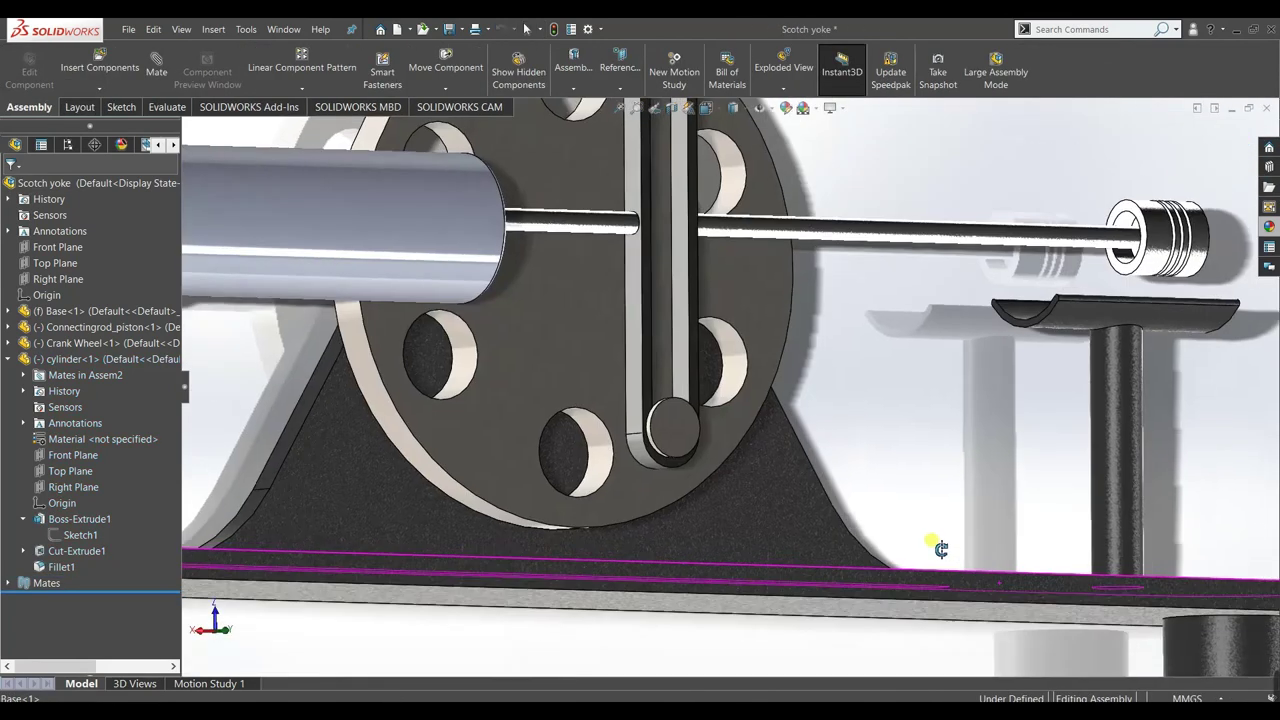
right_click(562, 357)
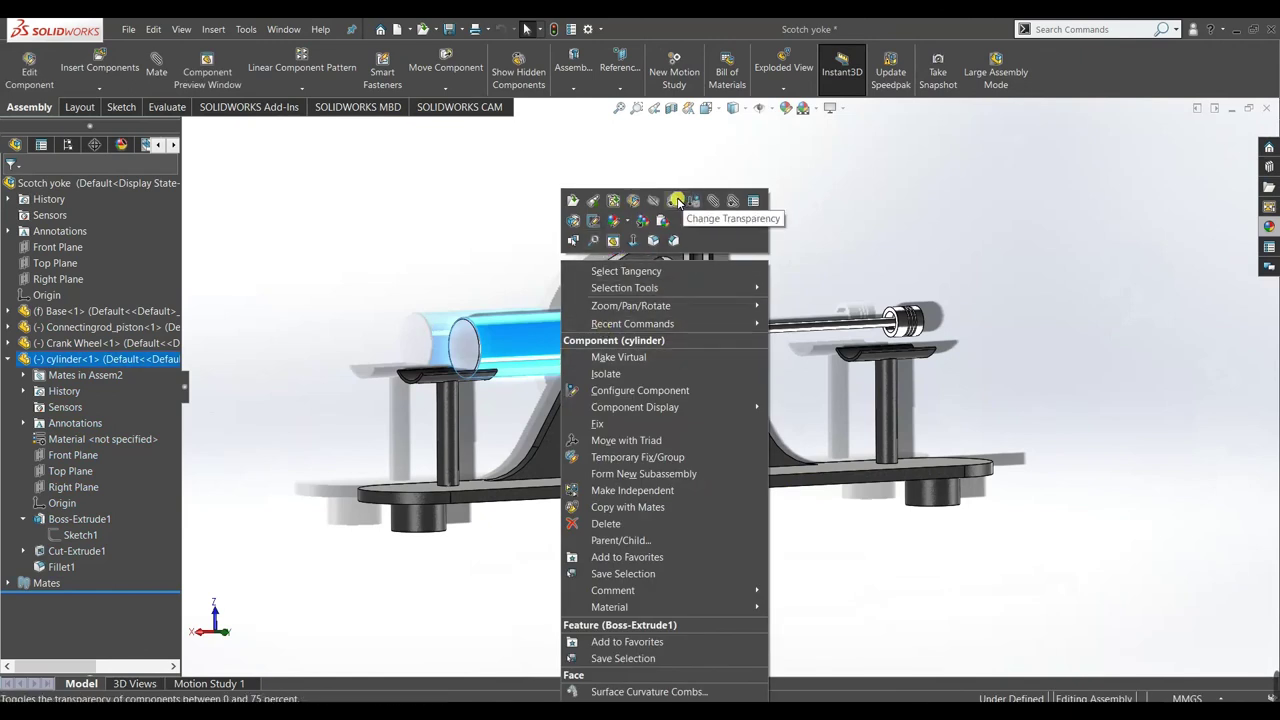
left_click(593, 201)
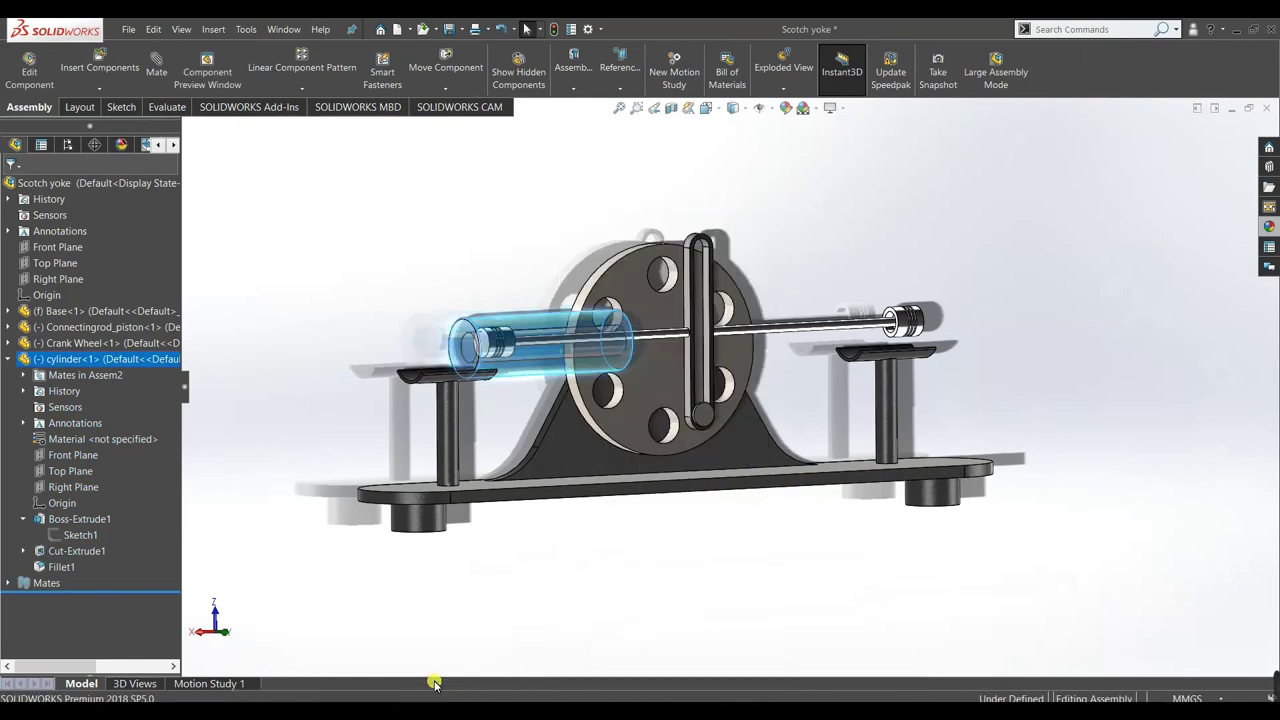
left_click(720, 623)
- Slide the cylinder outward along its axis, away from the crank wheel, so it lies over the curved support
key("space")
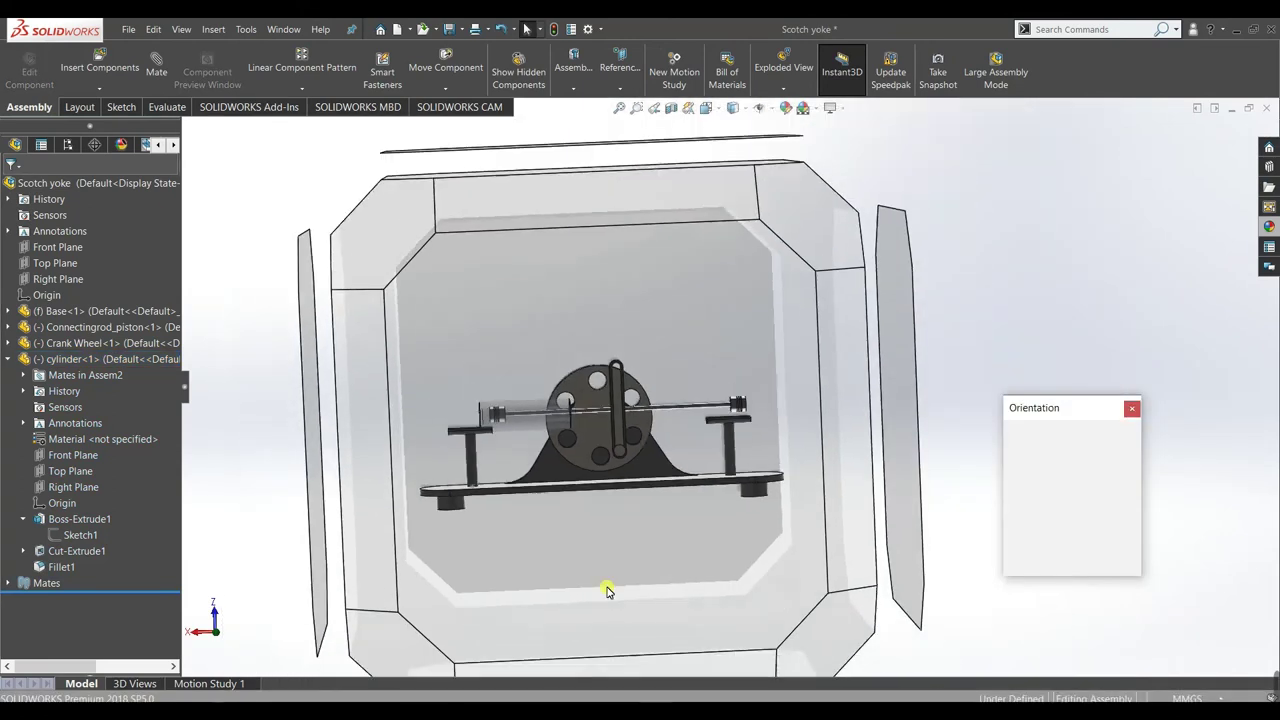
left_click(541, 503)
left_click(566, 364)
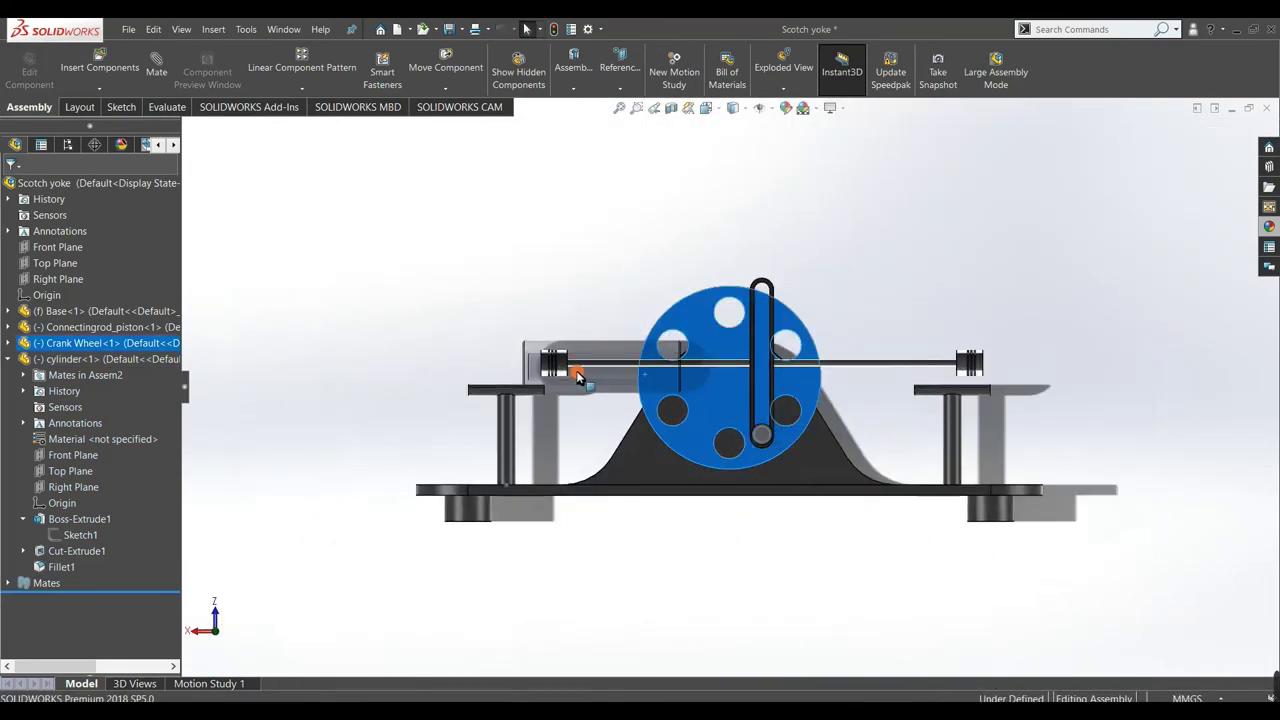
left_click_drag(551, 357, 508, 357)
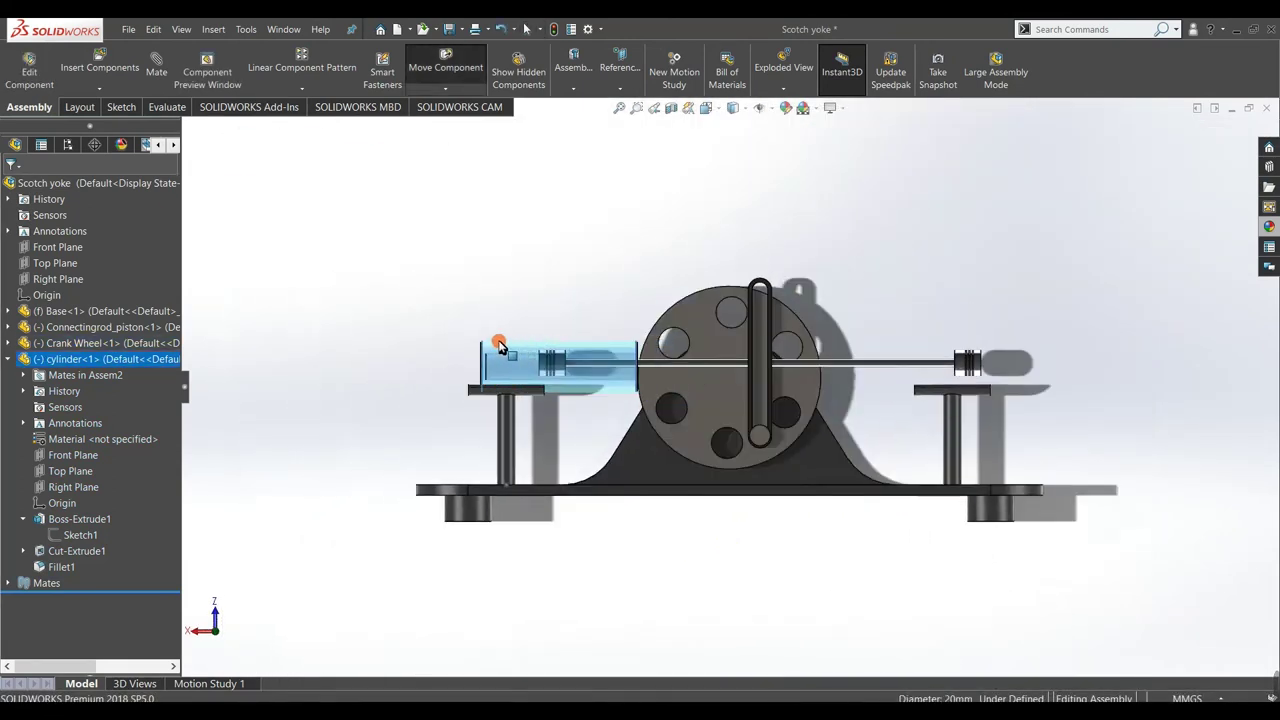
left_click(407, 321)
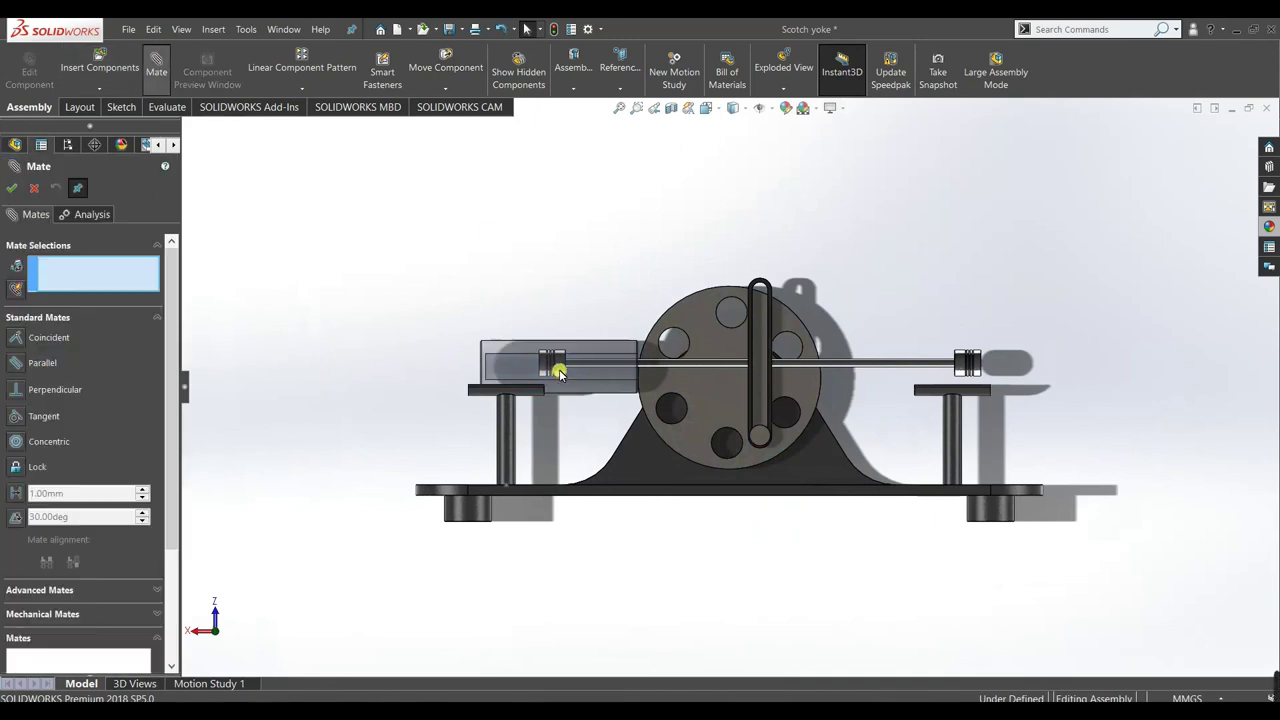
- Add a concentric mate between the piston's cylindrical face and the circular edge at the closed end of the cylinder's bore
scroll(545, 363, "down", 5)
left_click(640, 366)
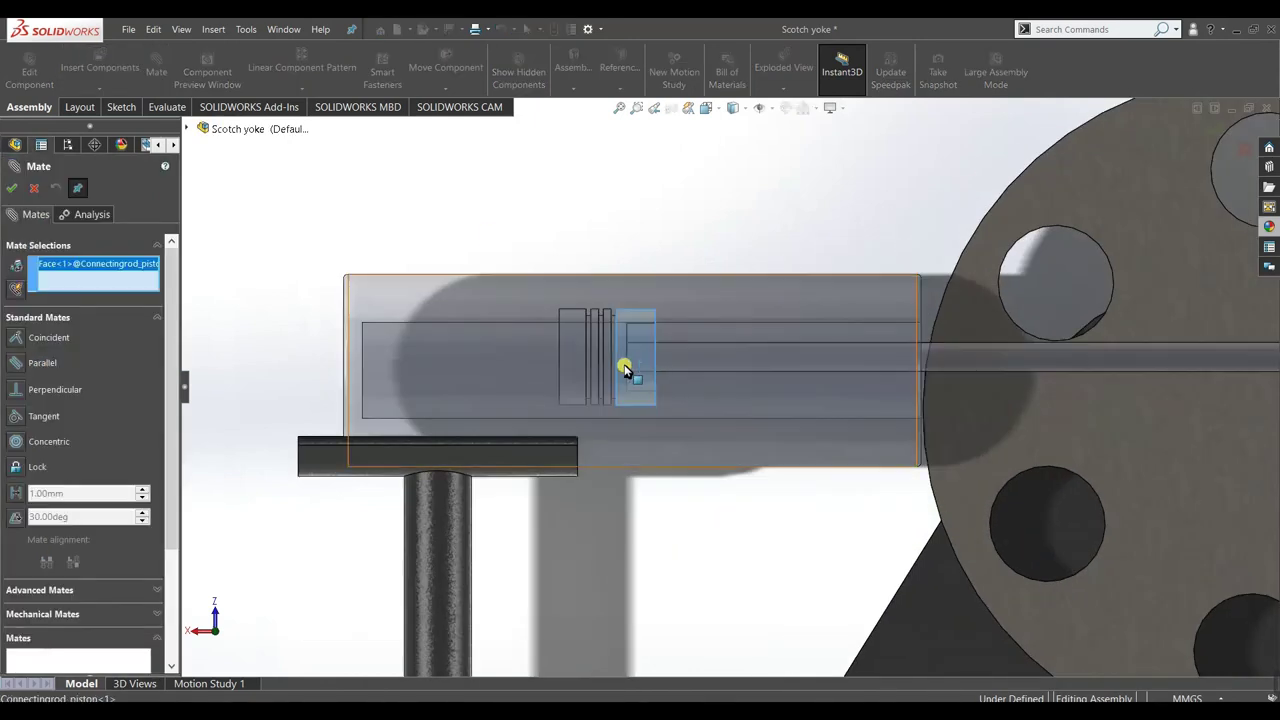
middle_click_drag(450, 372, 434, 351)
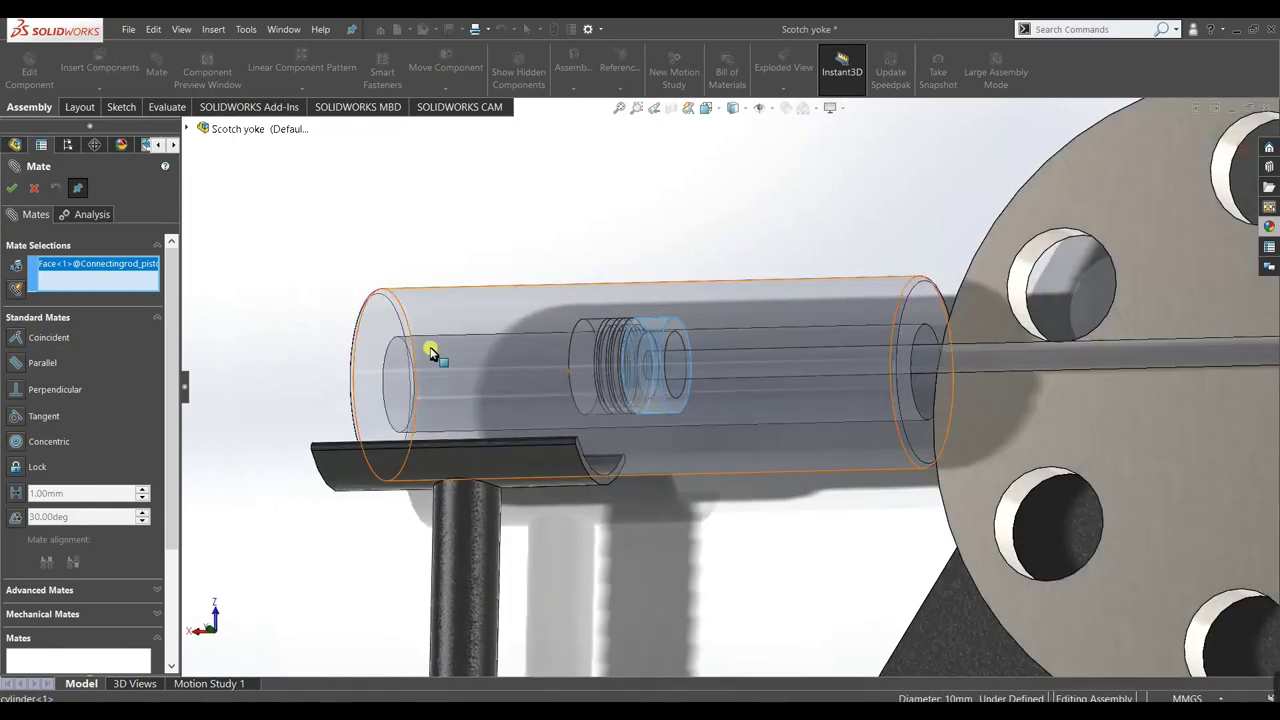
left_click(392, 345)
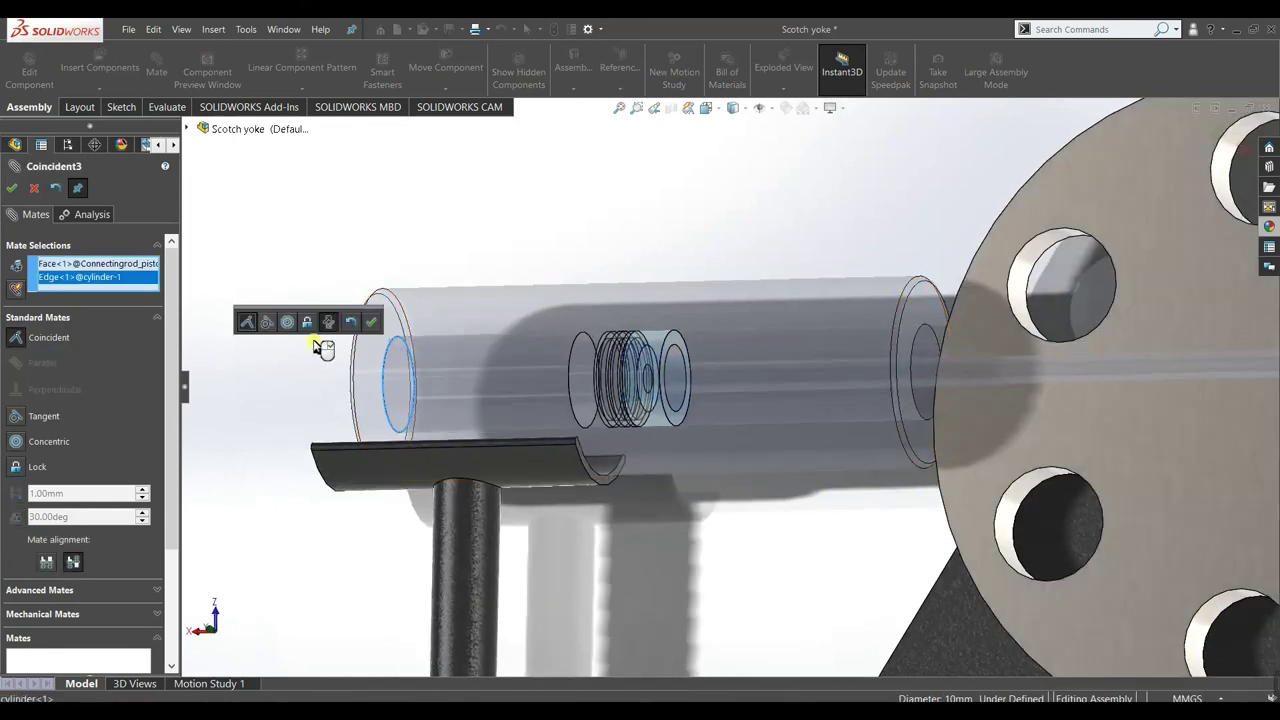
left_click(16, 441)
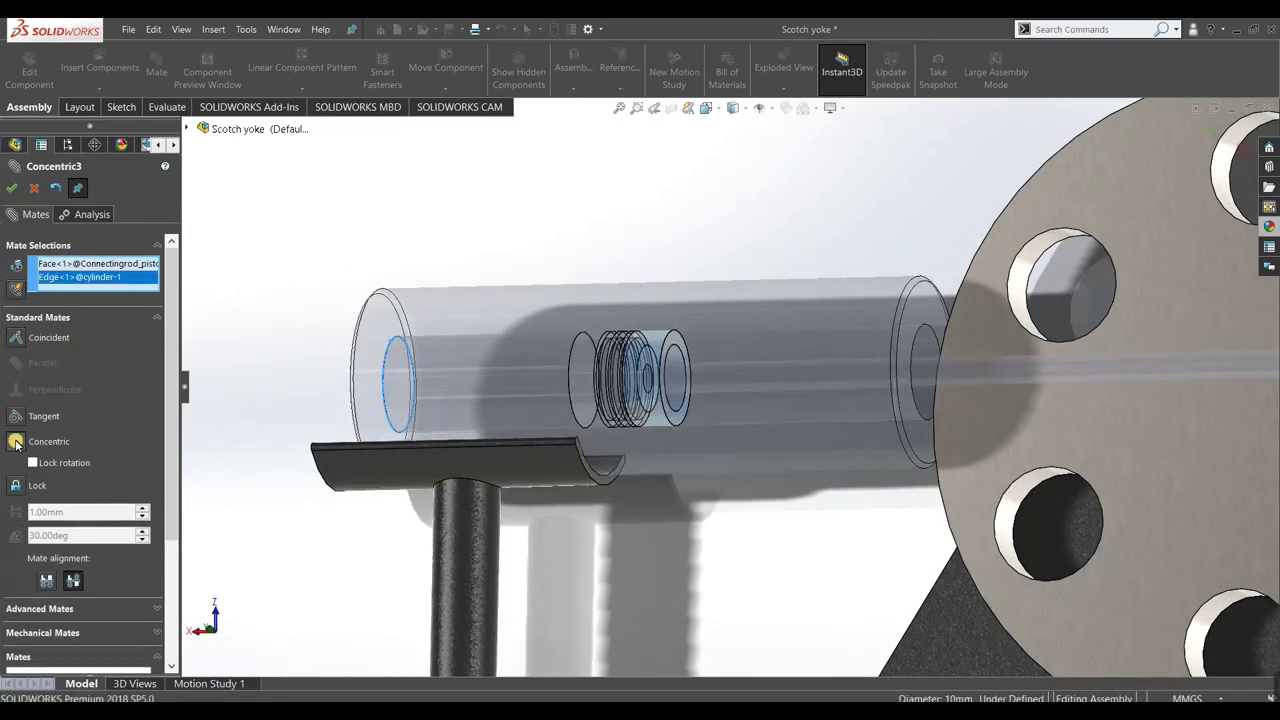
left_click(11, 189)
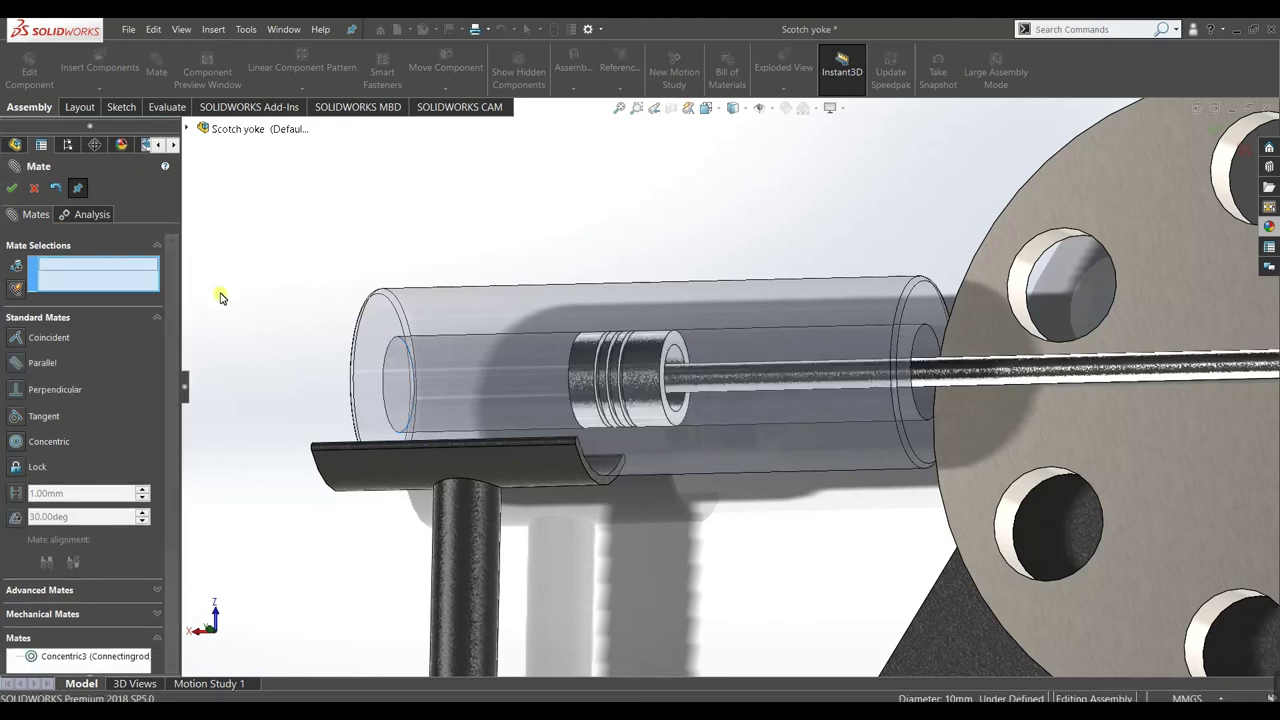
middle_click_drag(314, 363, 348, 398)
scroll(350, 400, "down", 10)
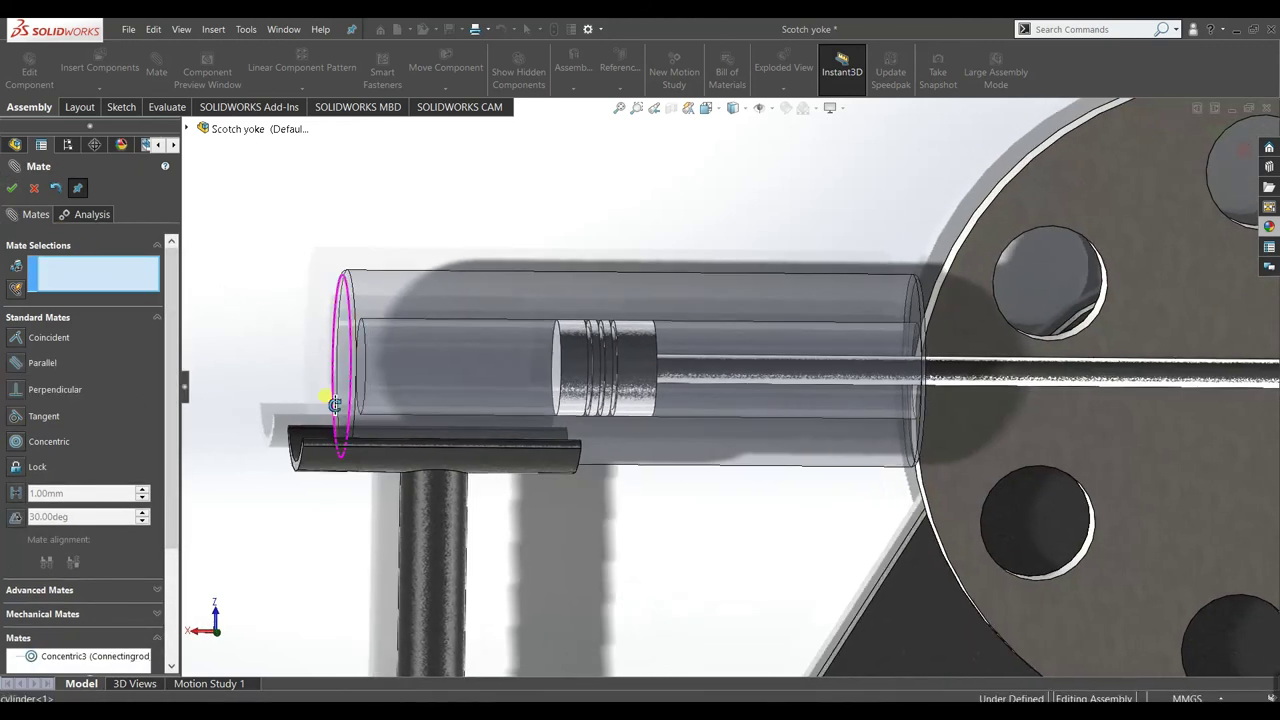
- Slide the cylinder along its axis while turning the crank wheel, positioning it so the bore covers the piston's full stroke
key("space")
scroll(508, 467, "up", 8)
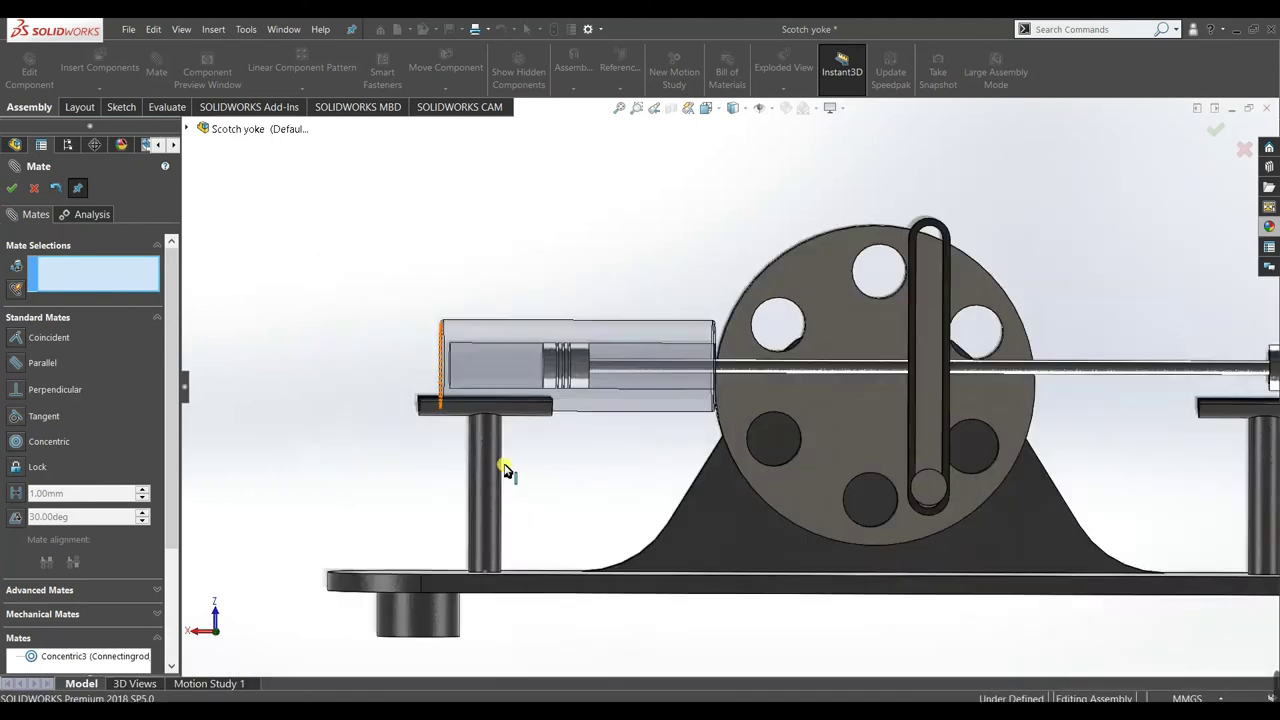
scroll(611, 395, "down", 2)
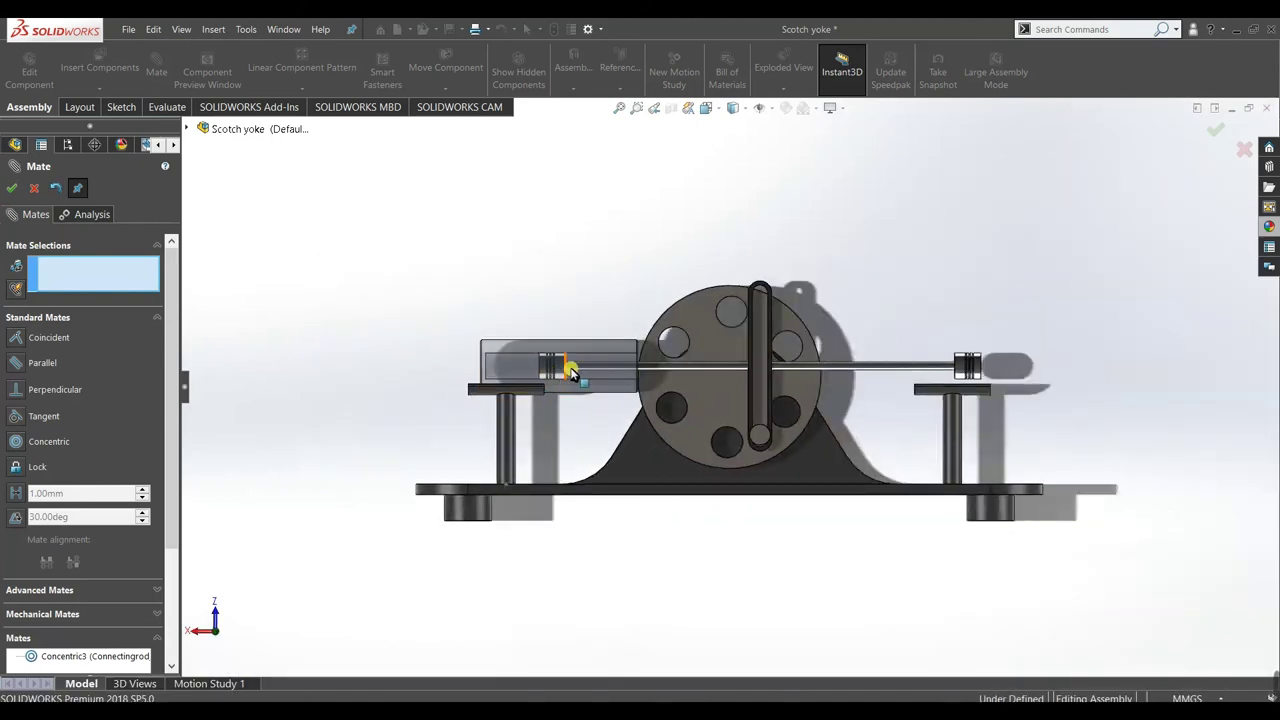
left_click_drag(576, 347, 510, 352)
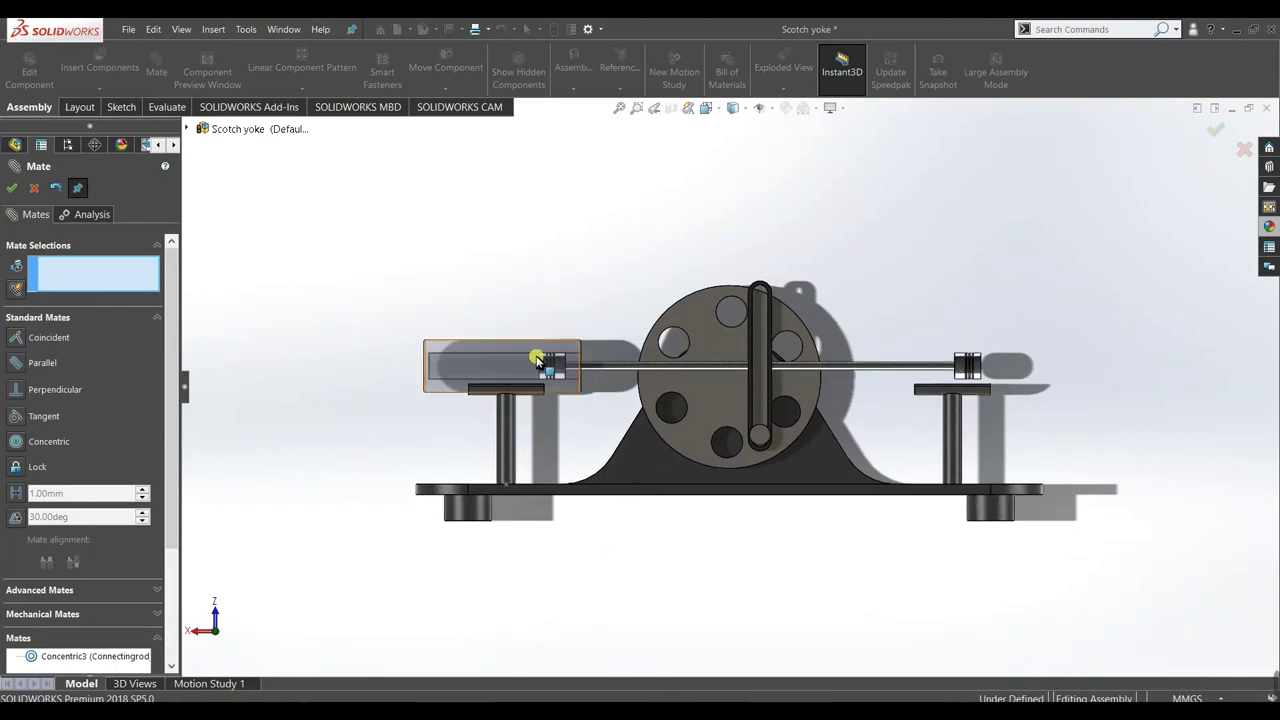
left_click_drag(666, 388, 760, 420)
left_click_drag(529, 380, 536, 372)
left_click_drag(718, 405, 660, 411)
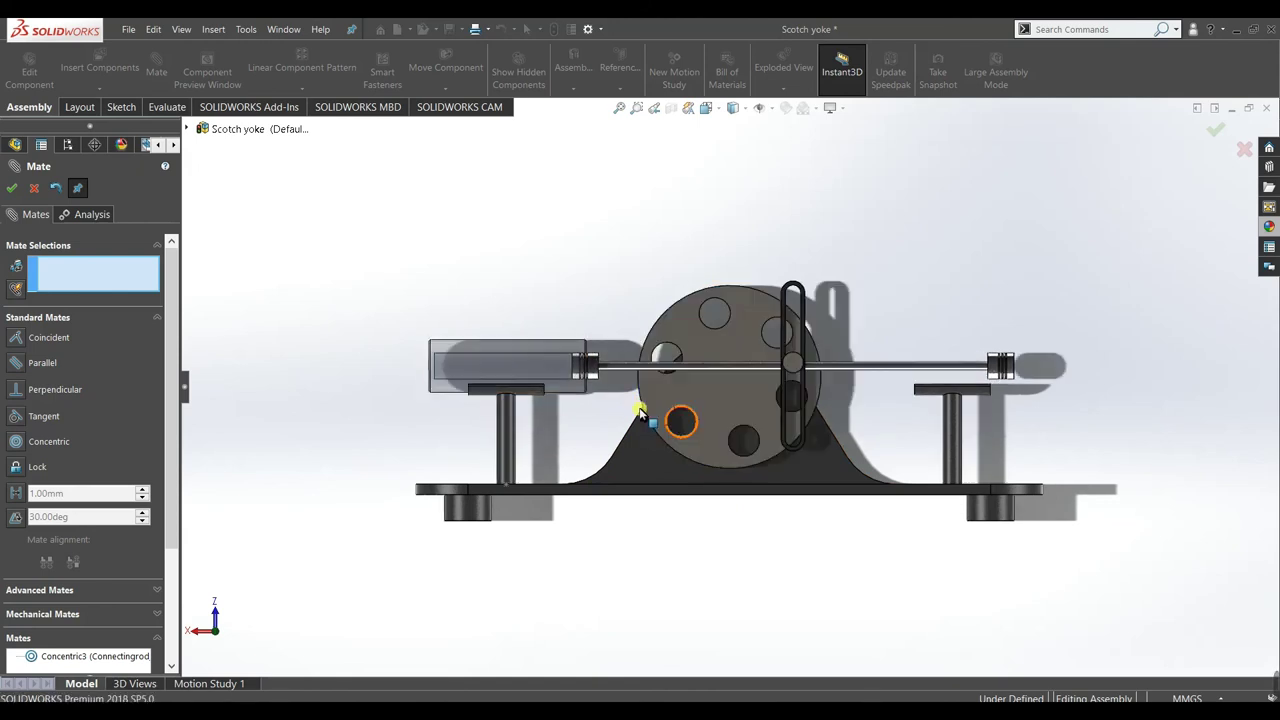
left_click_drag(547, 386, 560, 386)
left_click_drag(673, 396, 776, 412)
middle_click_drag(776, 412, 448, 388)
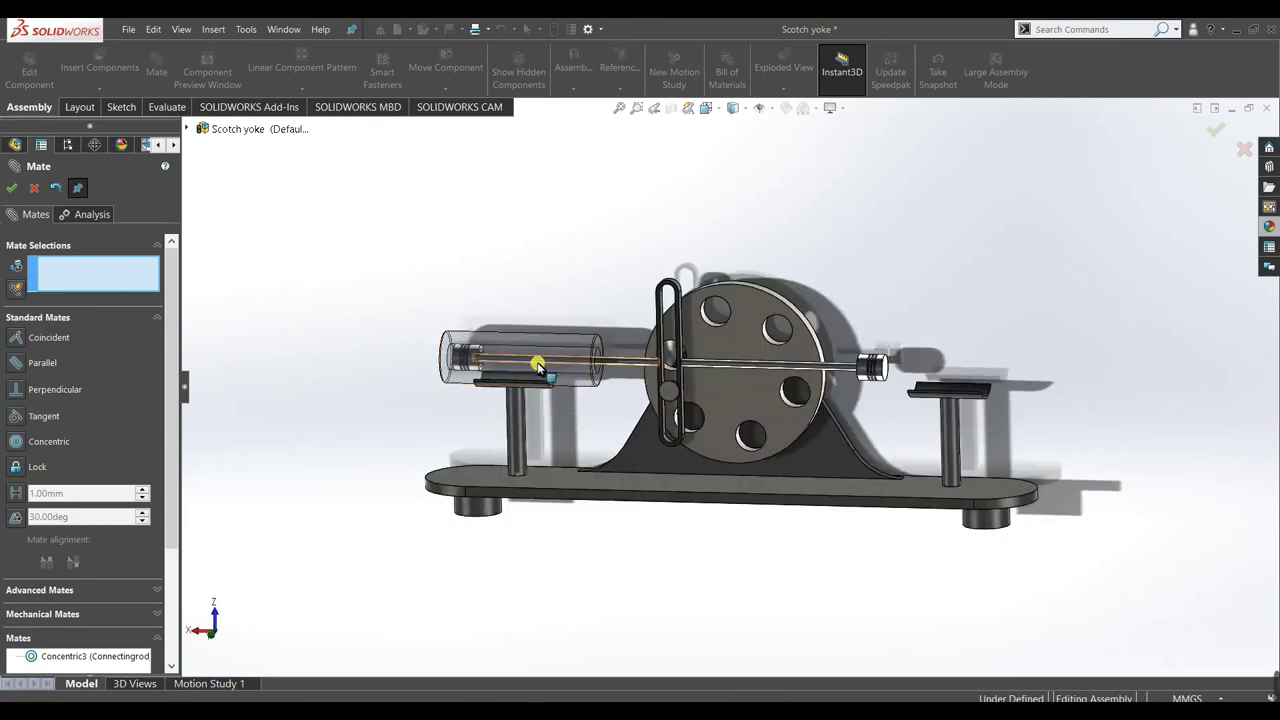
scroll(472, 360, "down", 3)
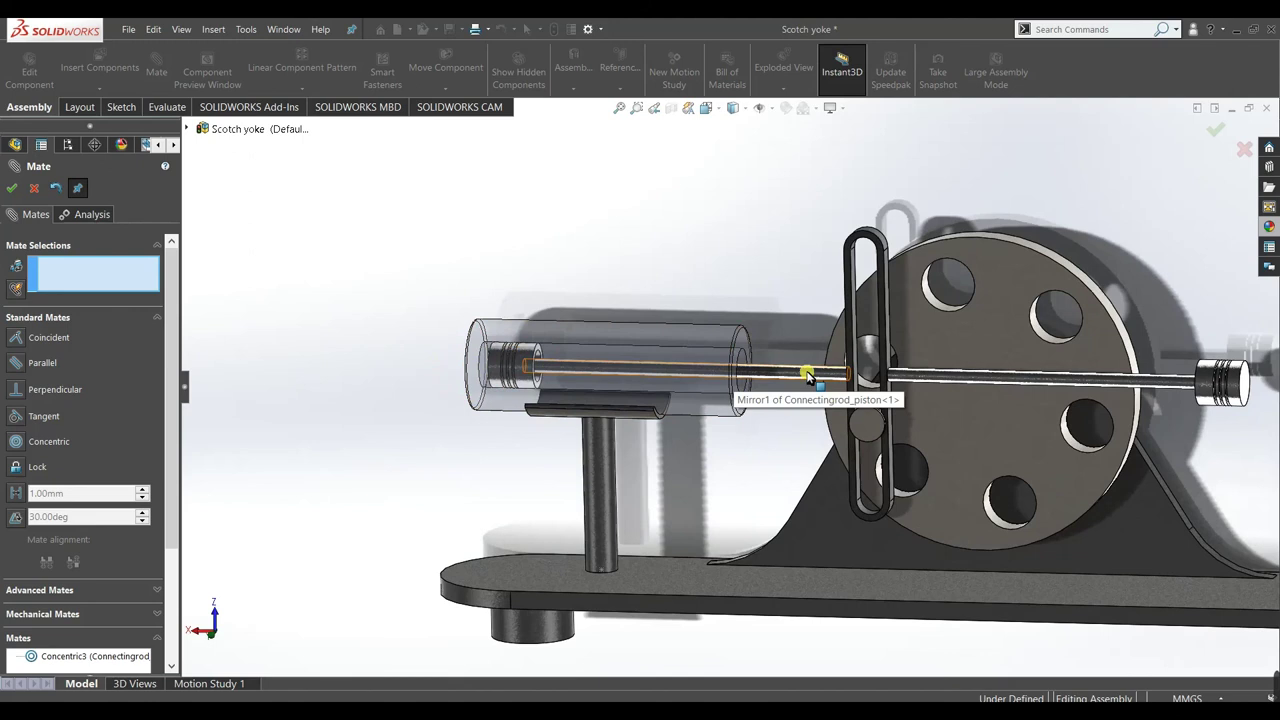
- Finish mating and fix the cylinder component in place
left_click(18, 189)
left_click(506, 329)
right_click(508, 330)
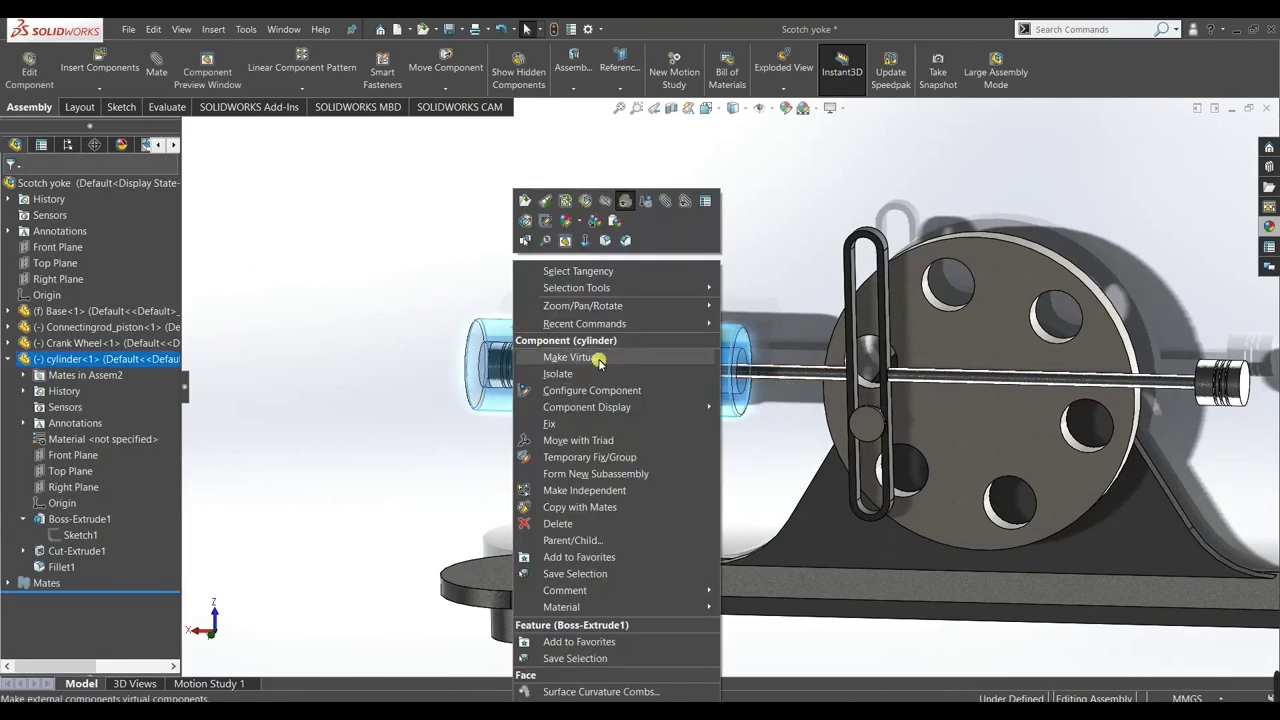
left_click(594, 424)
- Turn the crank wheel to check the piston's travel inside the fixed cylinder
scroll(625, 465, "up", 4)
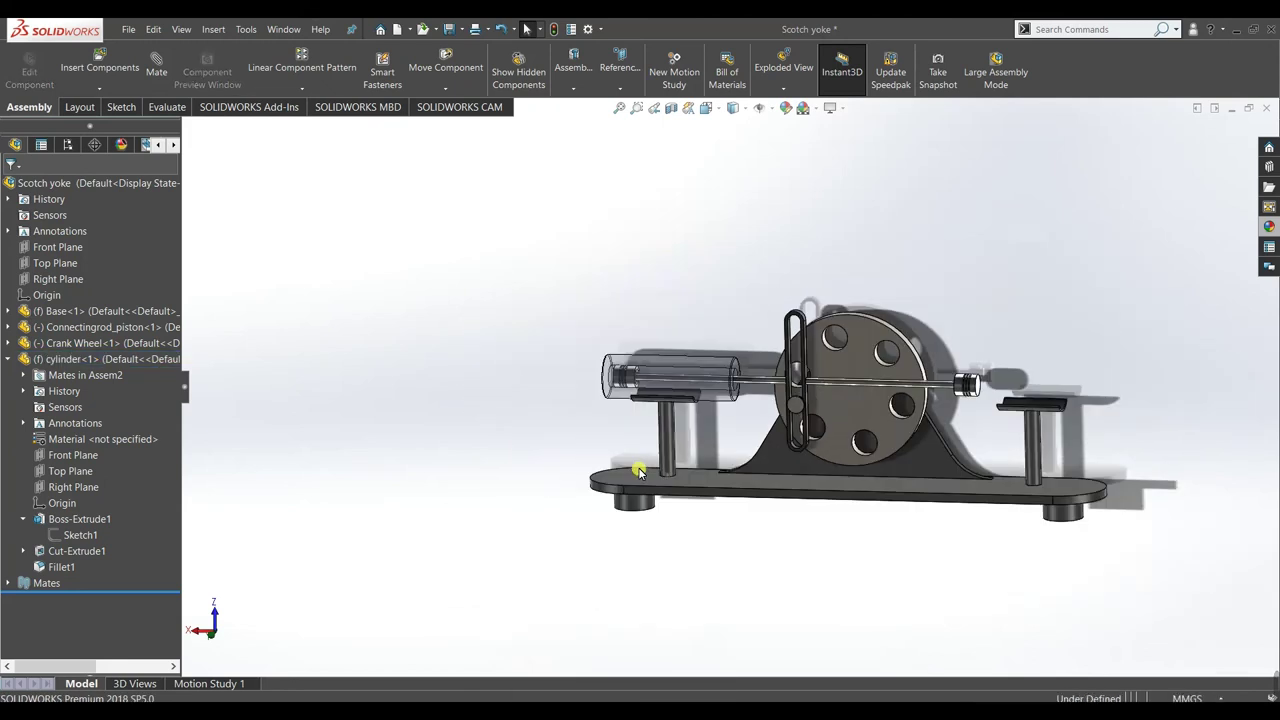
scroll(731, 537, "up", 1)
scroll(820, 330, "down", 5)
left_click_drag(820, 330, 679, 322)
left_click_drag(692, 503, 920, 400)
left_click_drag(755, 267, 905, 430)
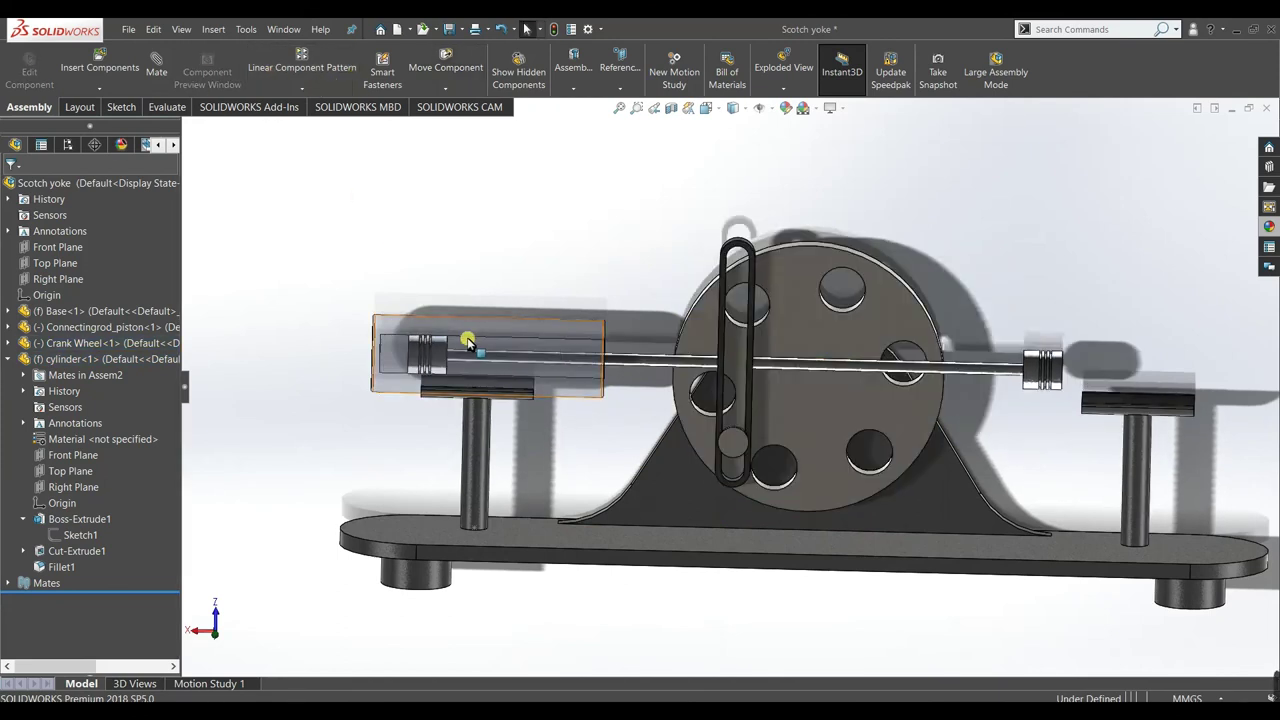
- Mirror the cylinder component about the base part's Right Plane
left_click(302, 88)
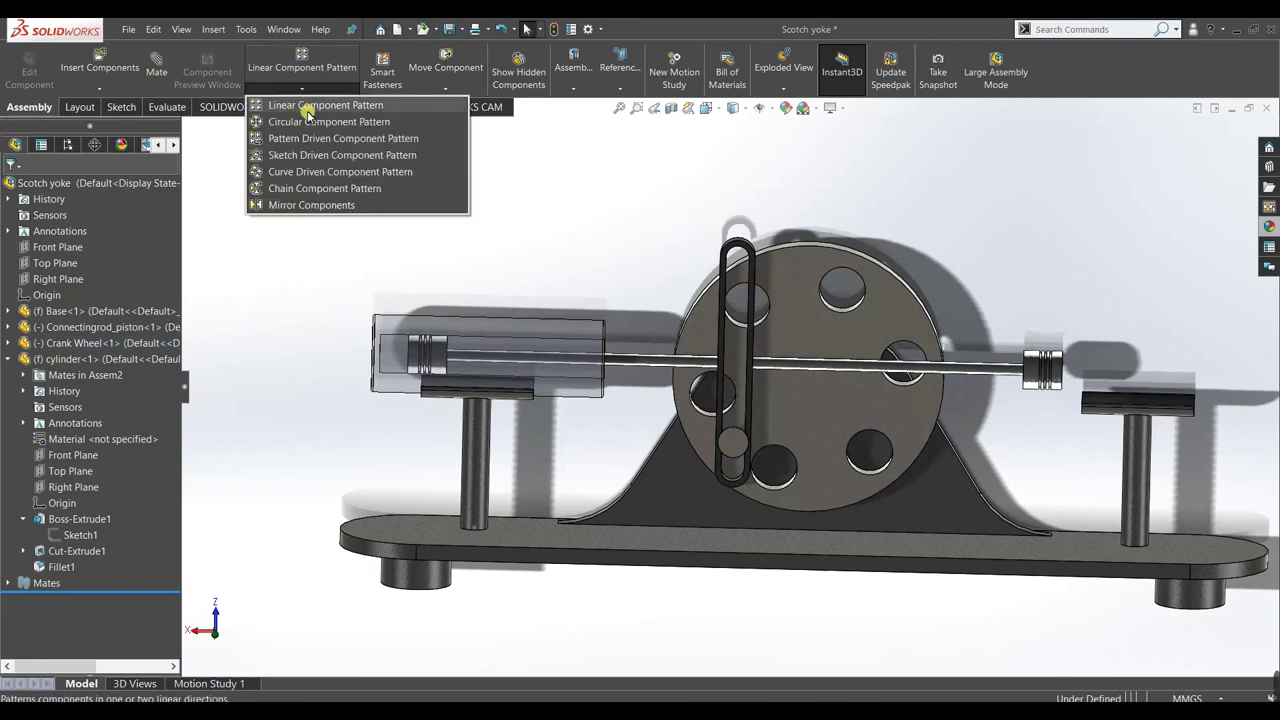
left_click(314, 204)
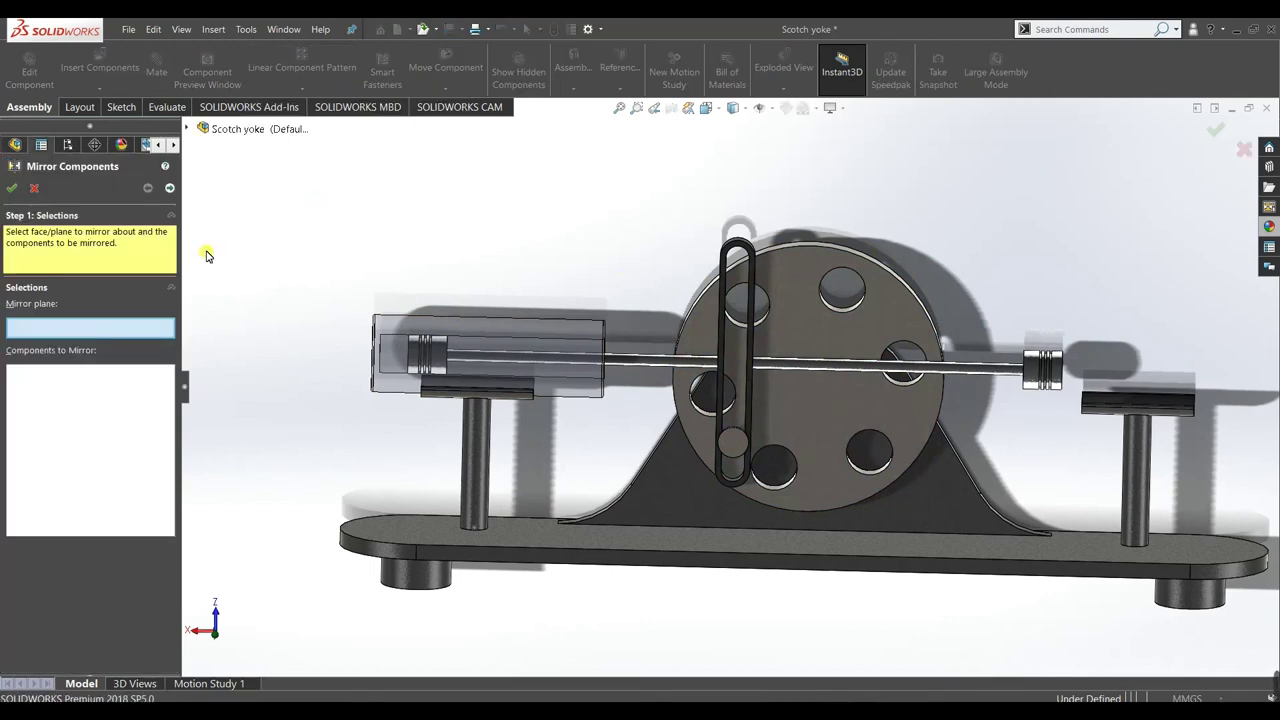
left_click(186, 128)
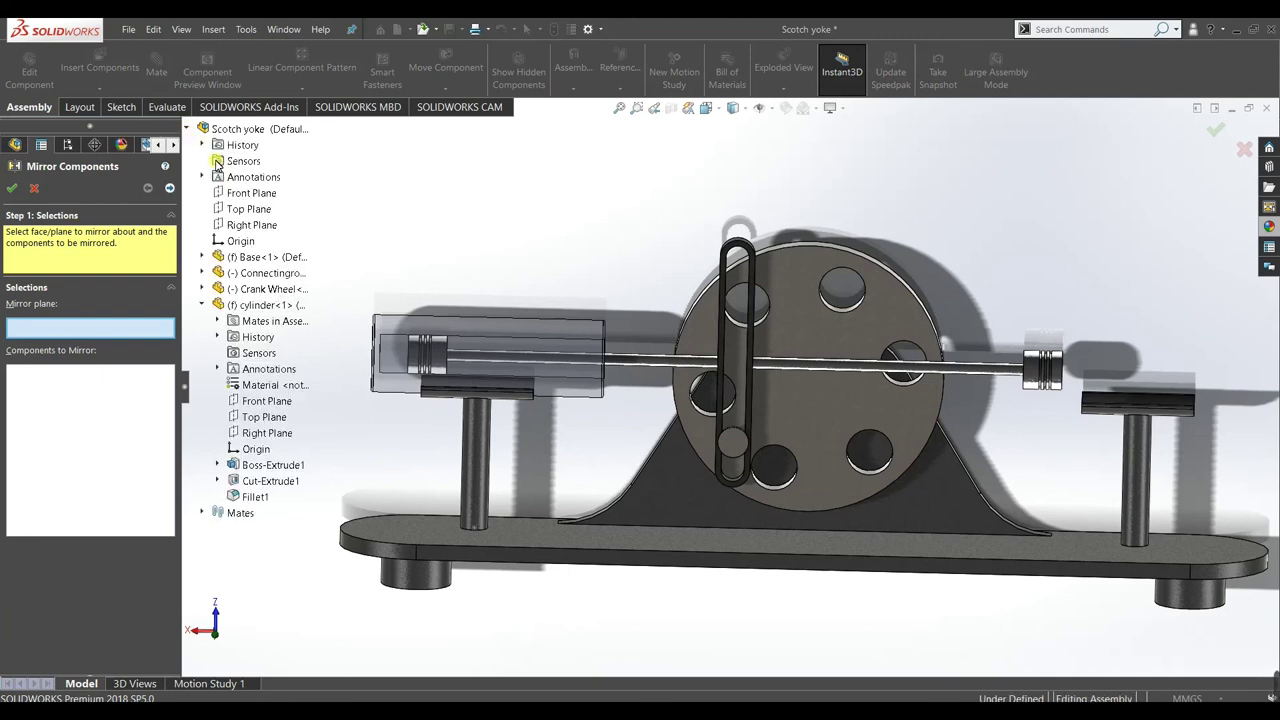
left_click(204, 257)
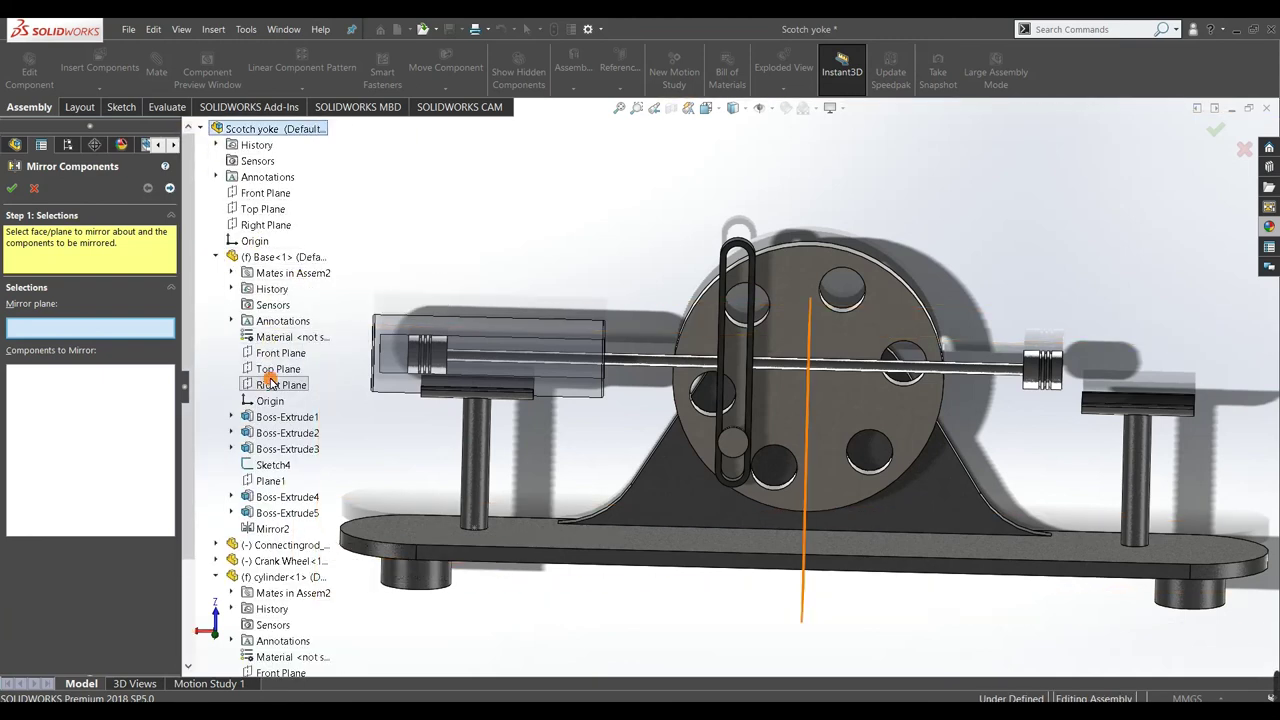
left_click(271, 383)
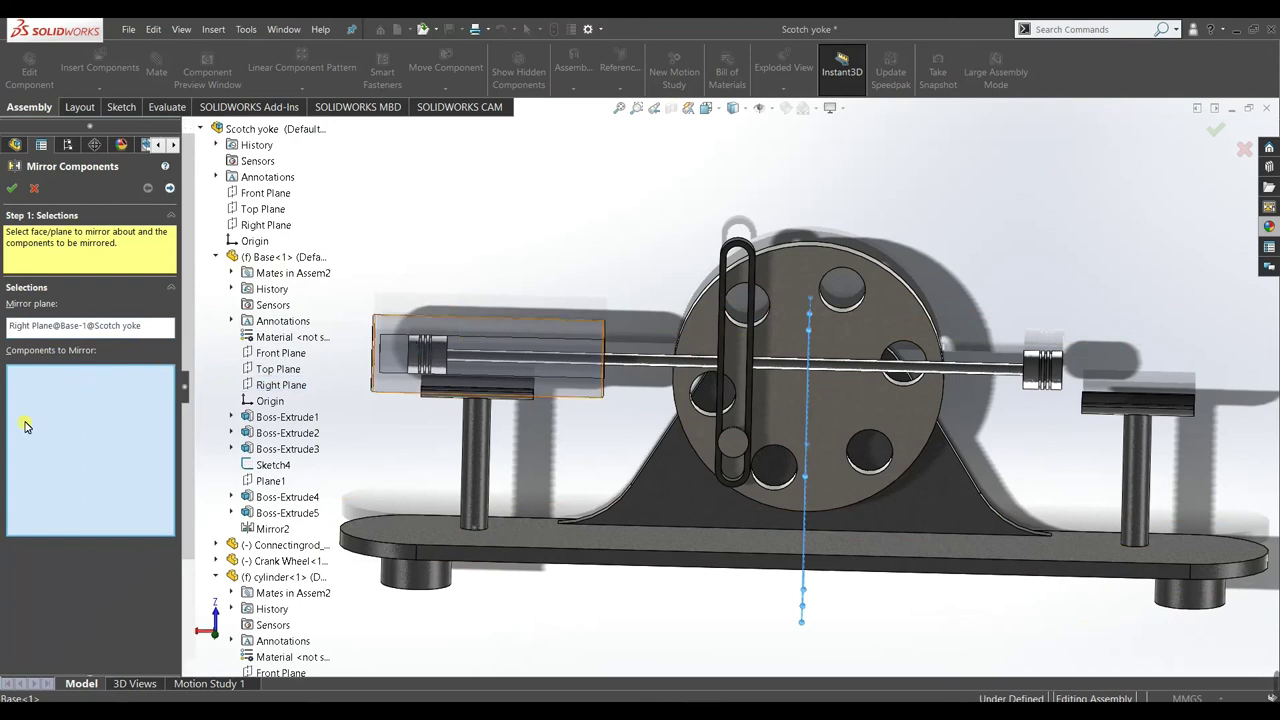
left_click(543, 326)
left_click(12, 192)
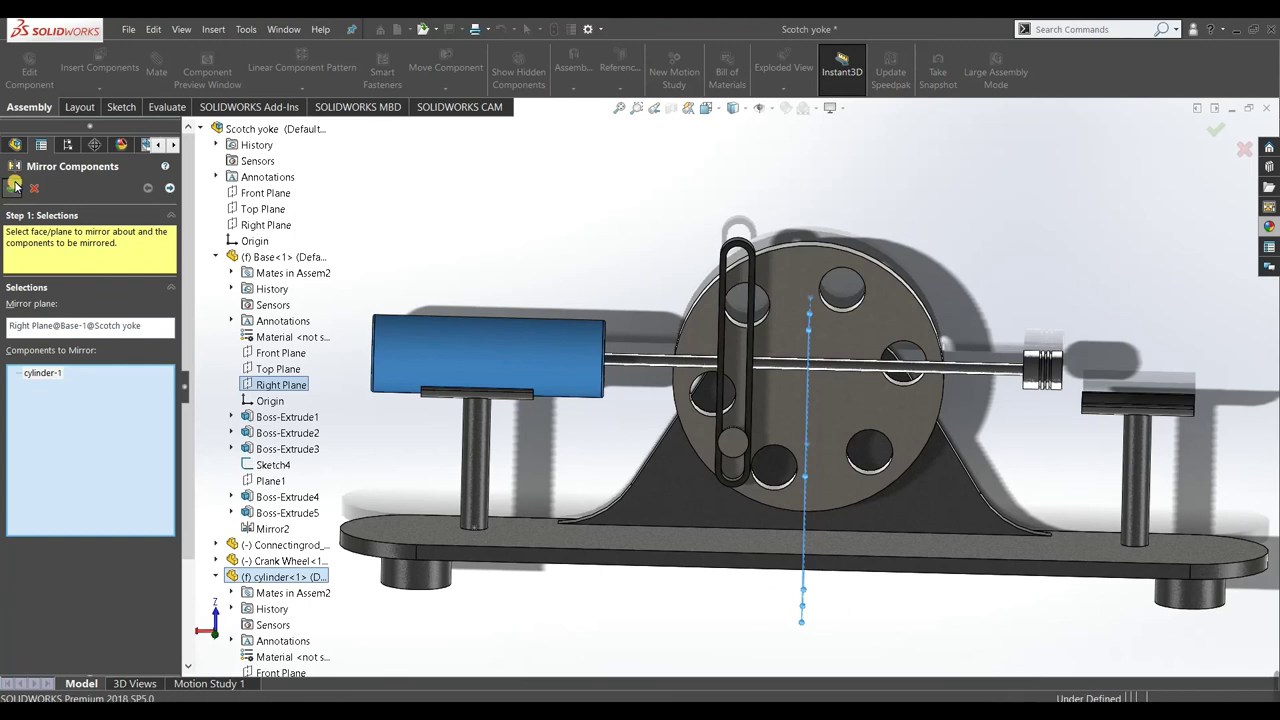
- Make the mirrored cylinder transparent
scroll(1087, 388, "down", 2)
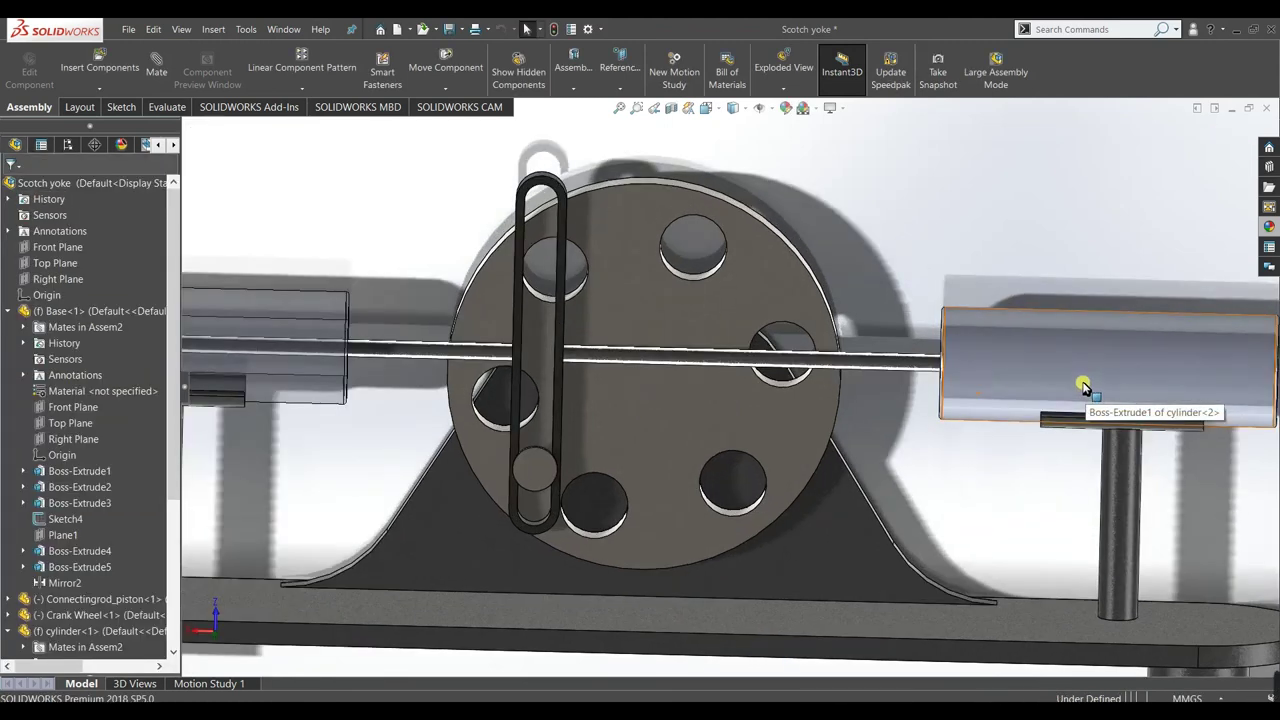
key("f")
right_click(1015, 362)
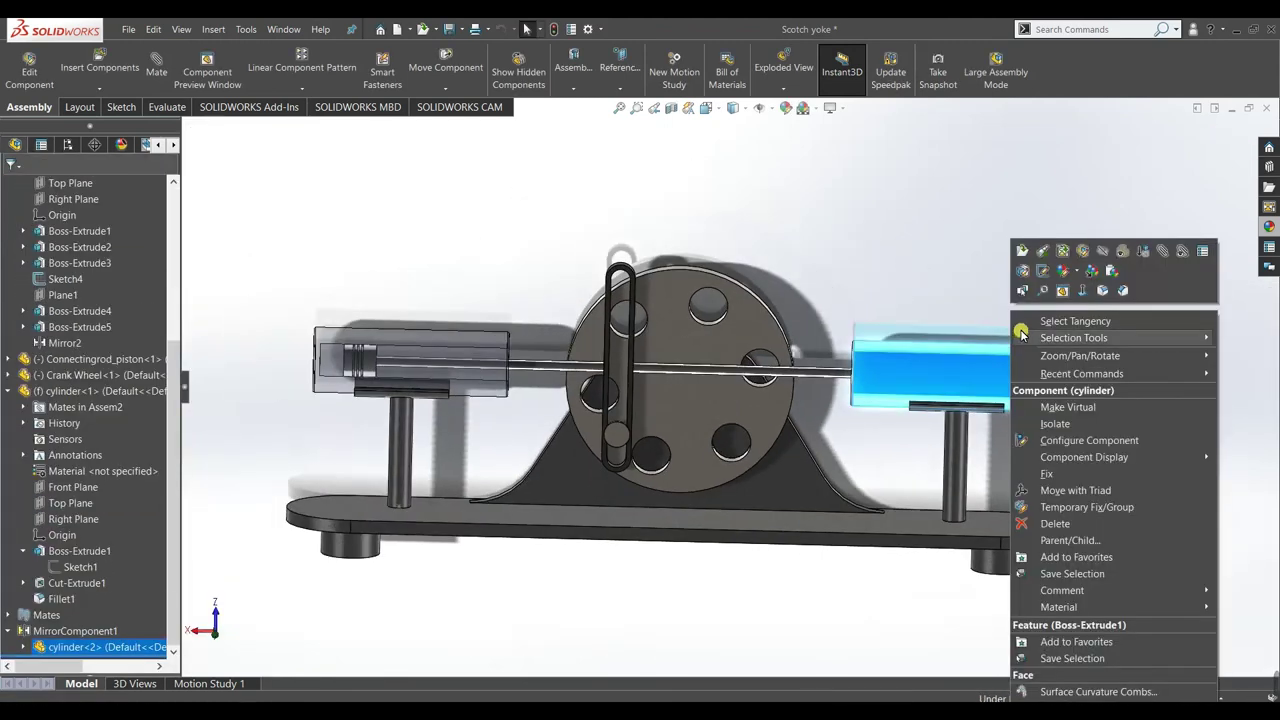
left_click(1121, 252)
left_click(946, 273)
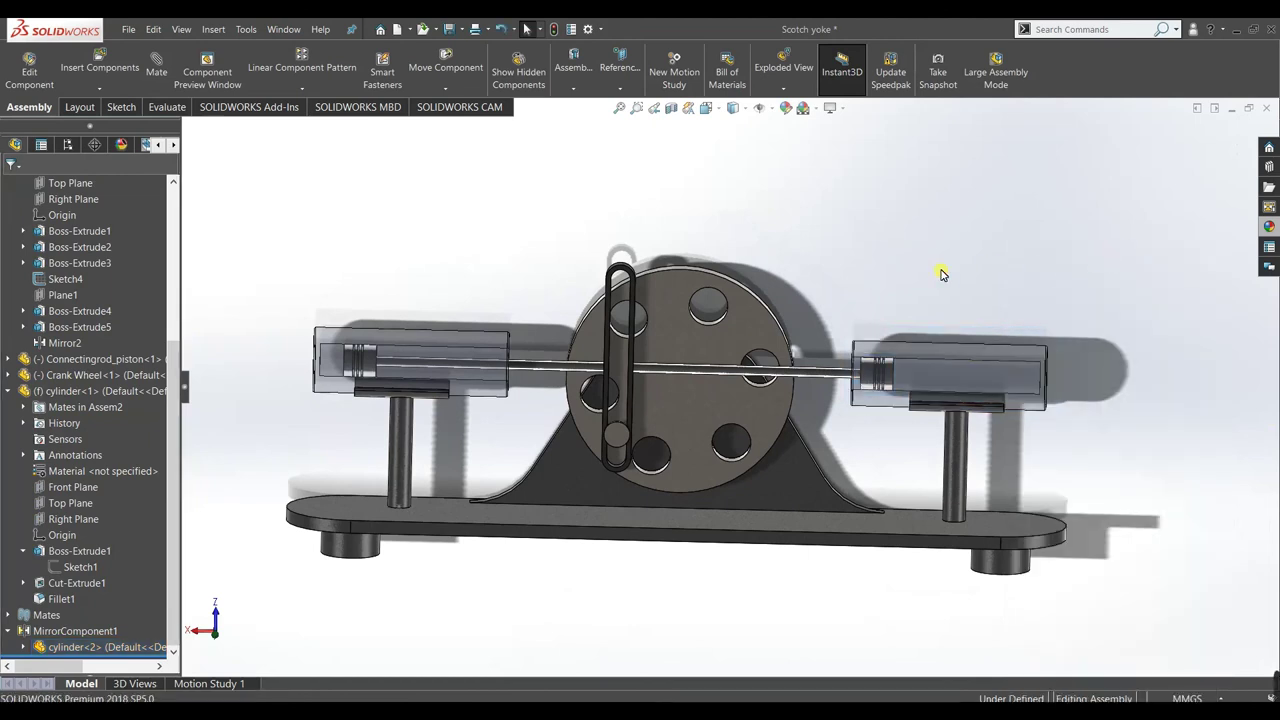
- Turn the crank wheel to check how both pistons move inside their cylinders
left_click_drag(663, 302, 740, 470)
left_click(818, 309)
middle_click_drag(818, 309, 690, 453)
scroll(698, 458, "up", 3)
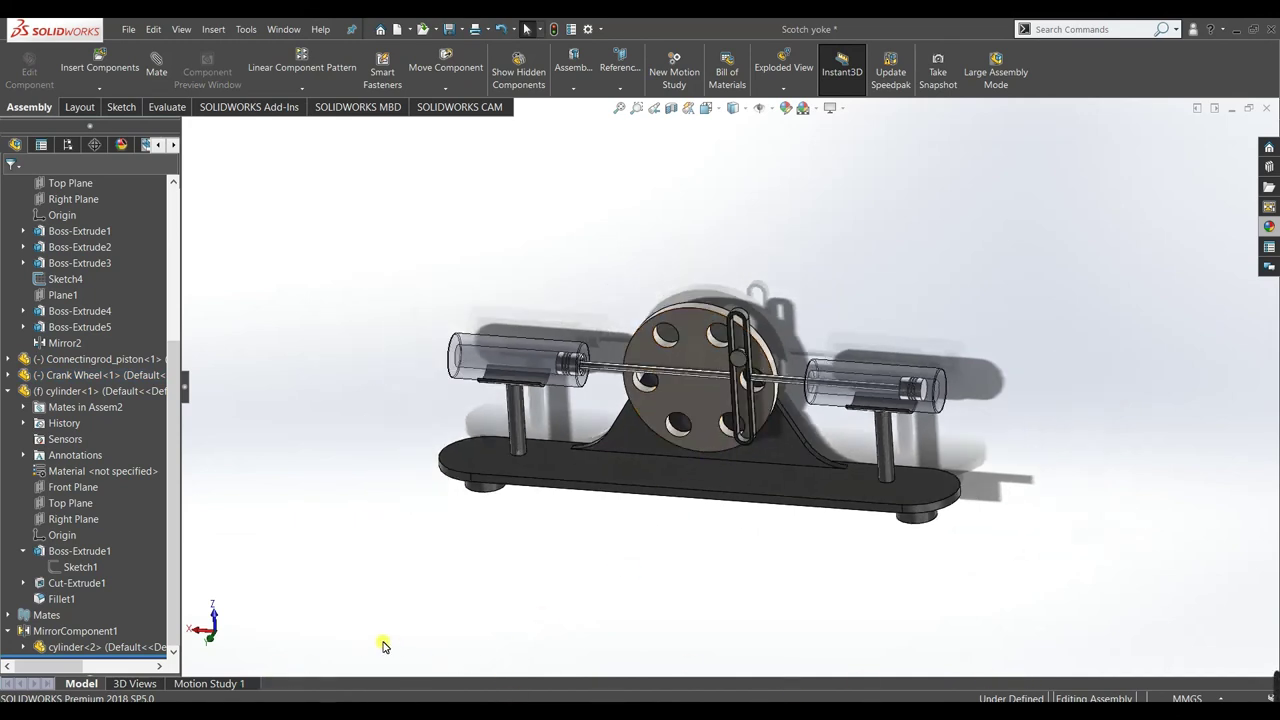
- In Motion Study 1, add a rotary motor on the crank wheel's front face at a constant 12 RPM, relative to the base
left_click(215, 684)
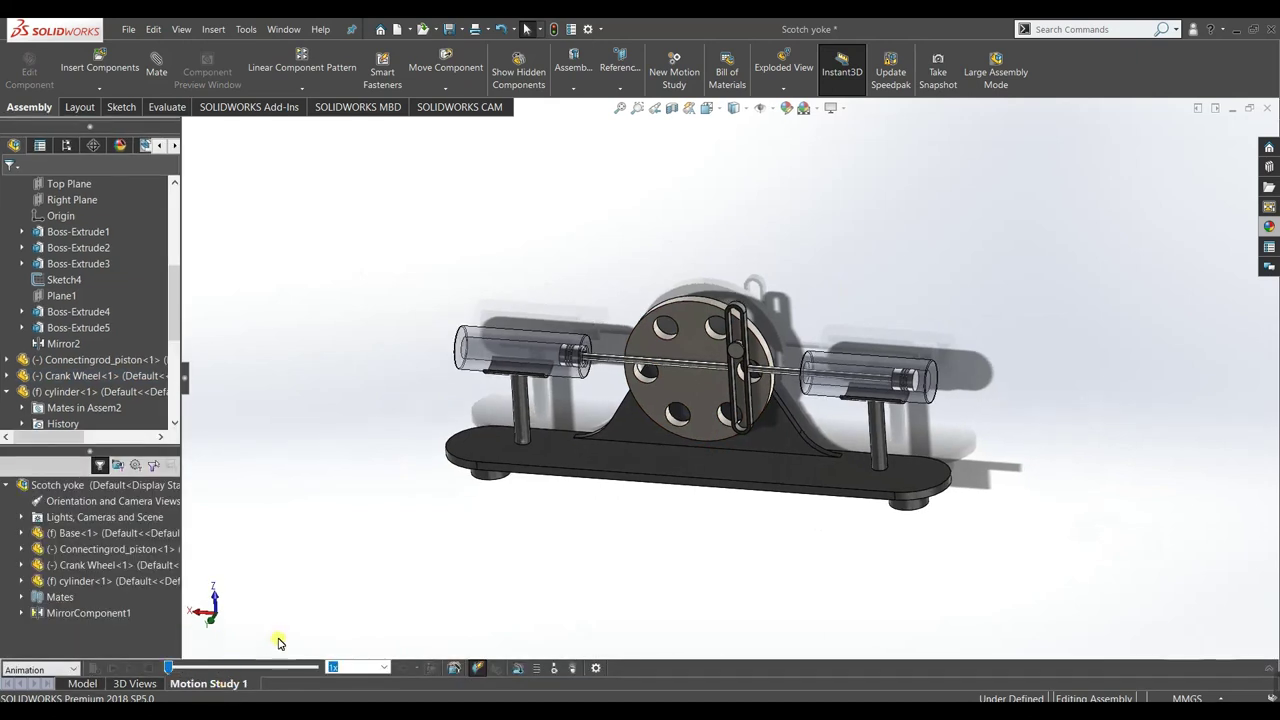
left_click(520, 668)
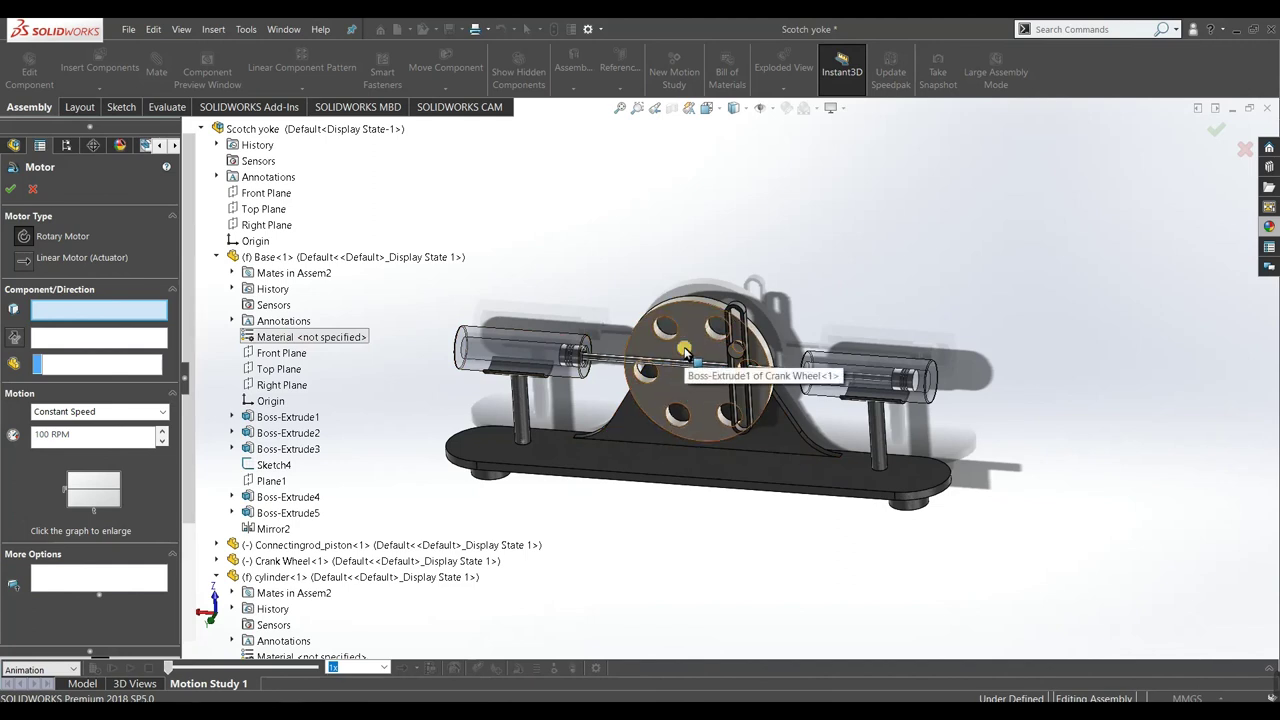
left_click(665, 350)
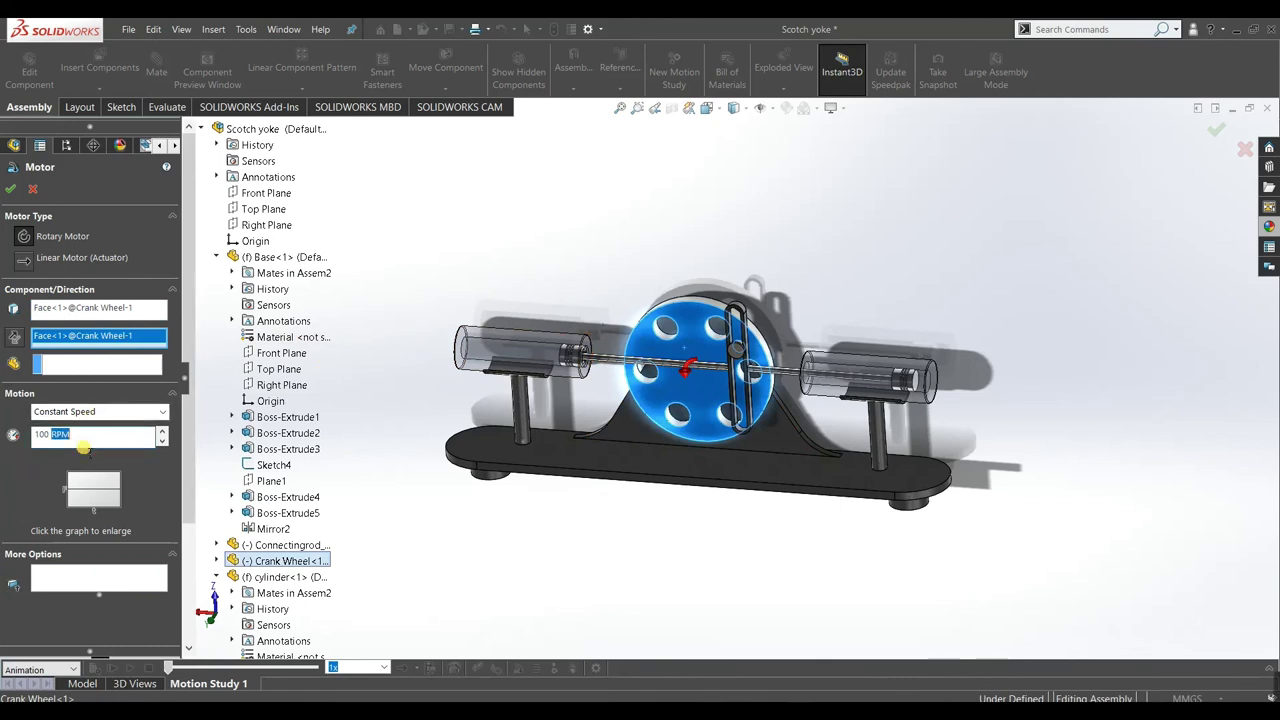
type("12")
key("Return")
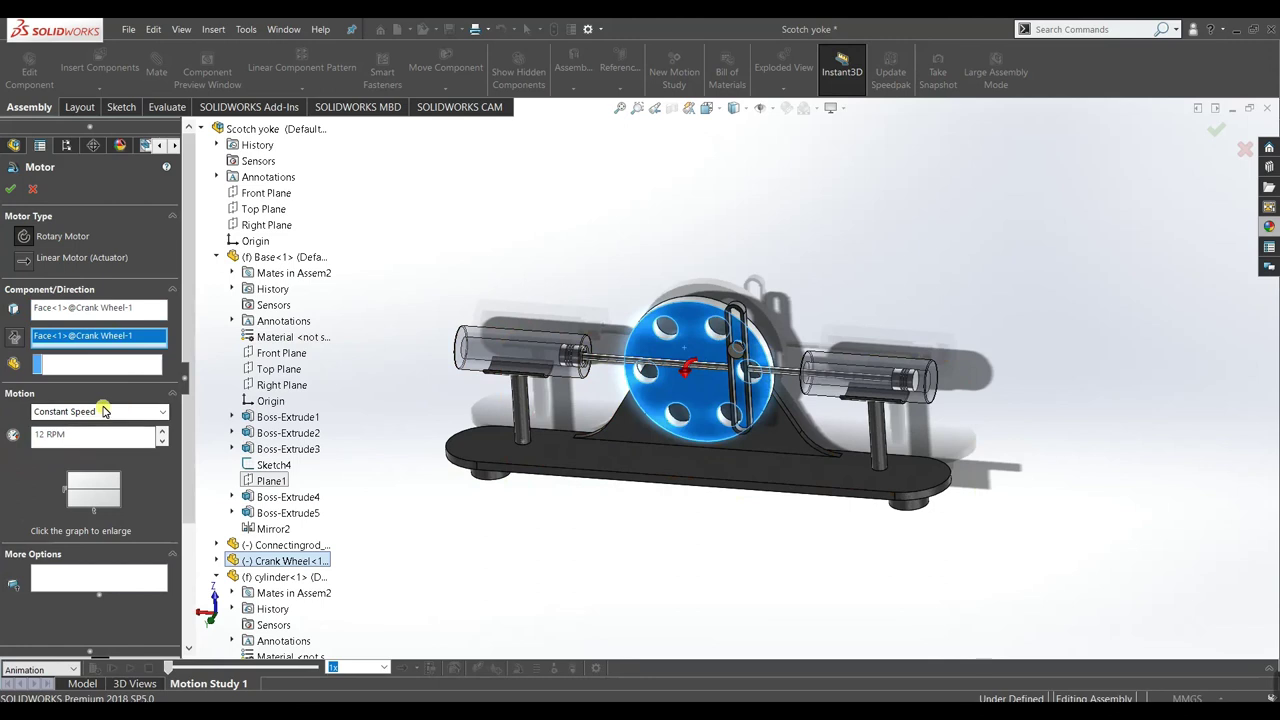
left_click(90, 413)
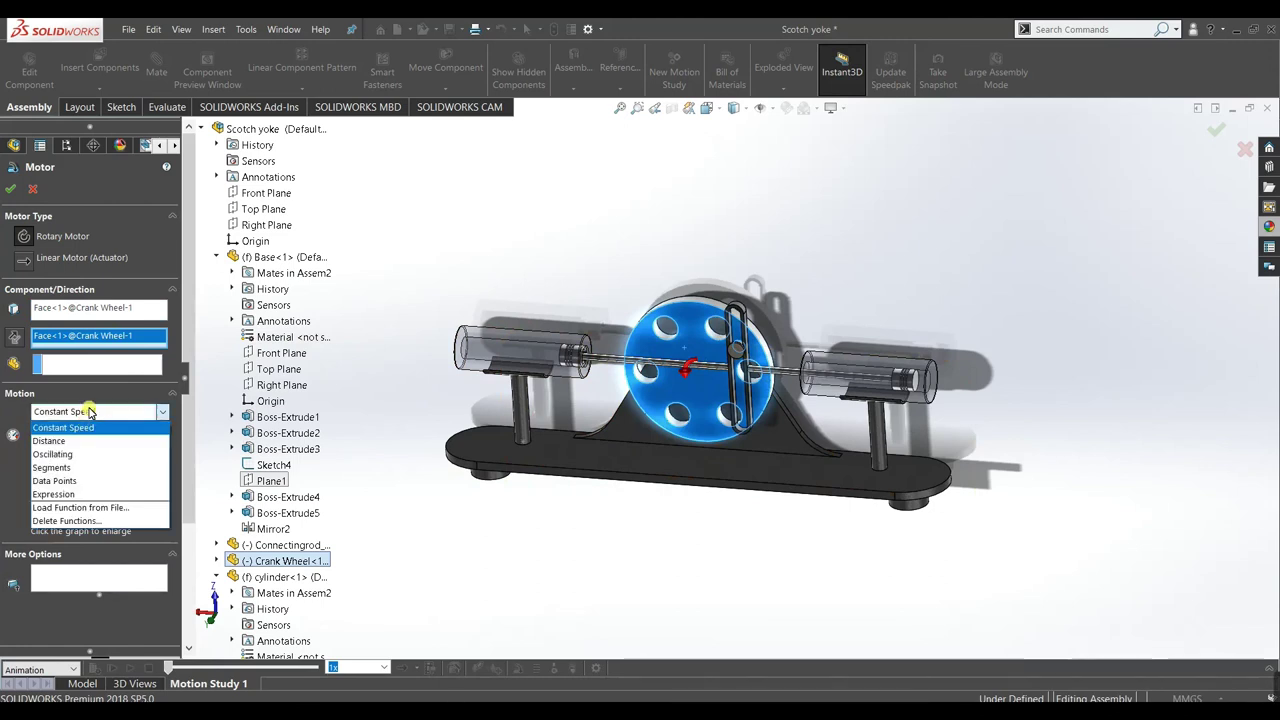
left_click(89, 412)
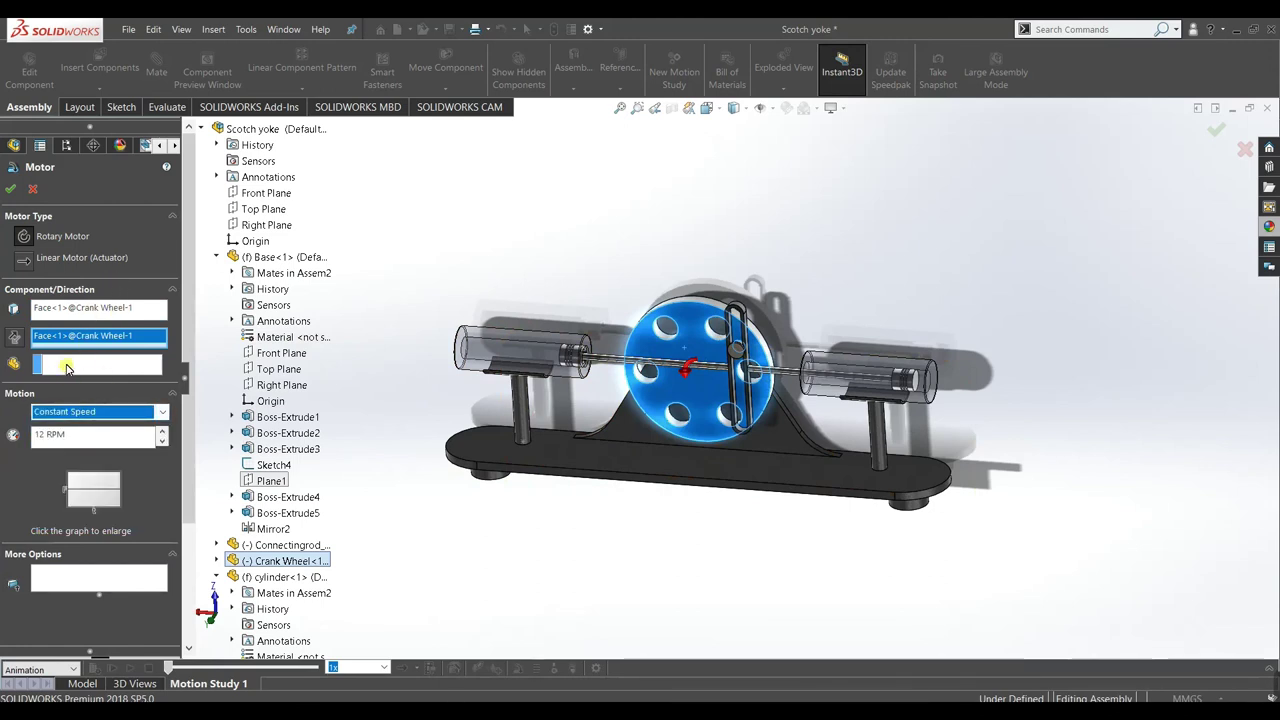
left_click(67, 369)
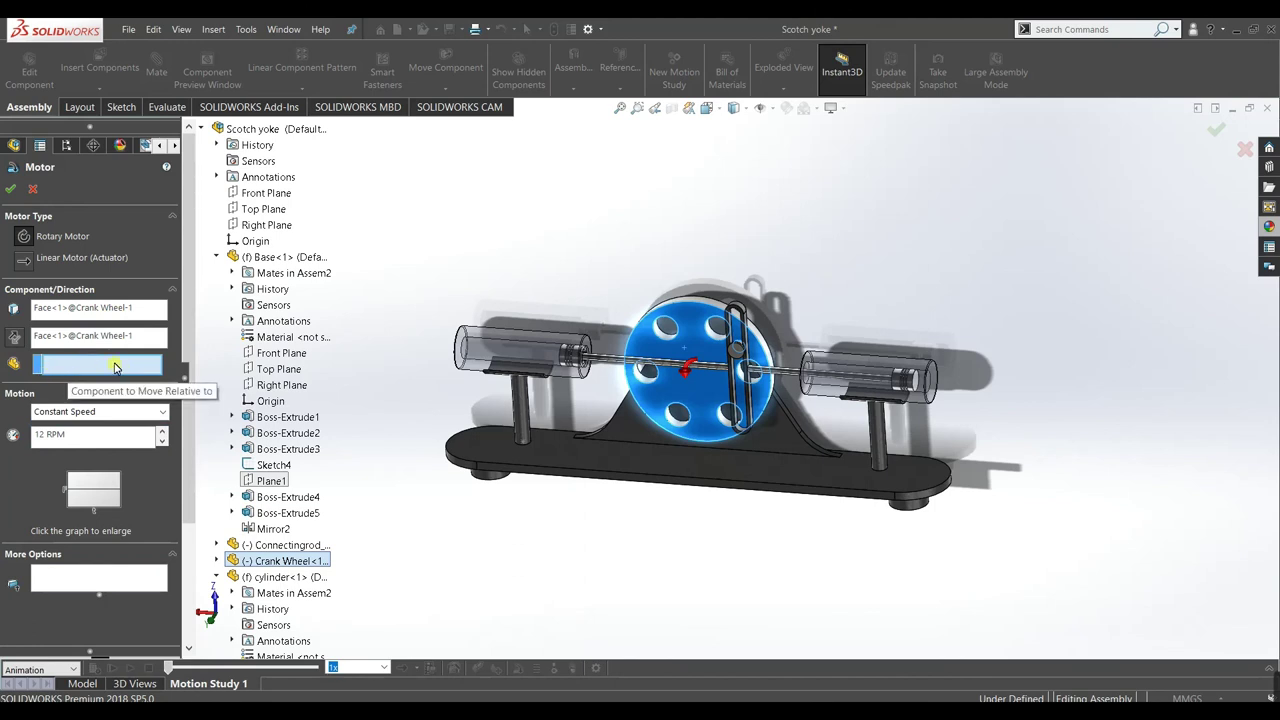
left_click(530, 455)
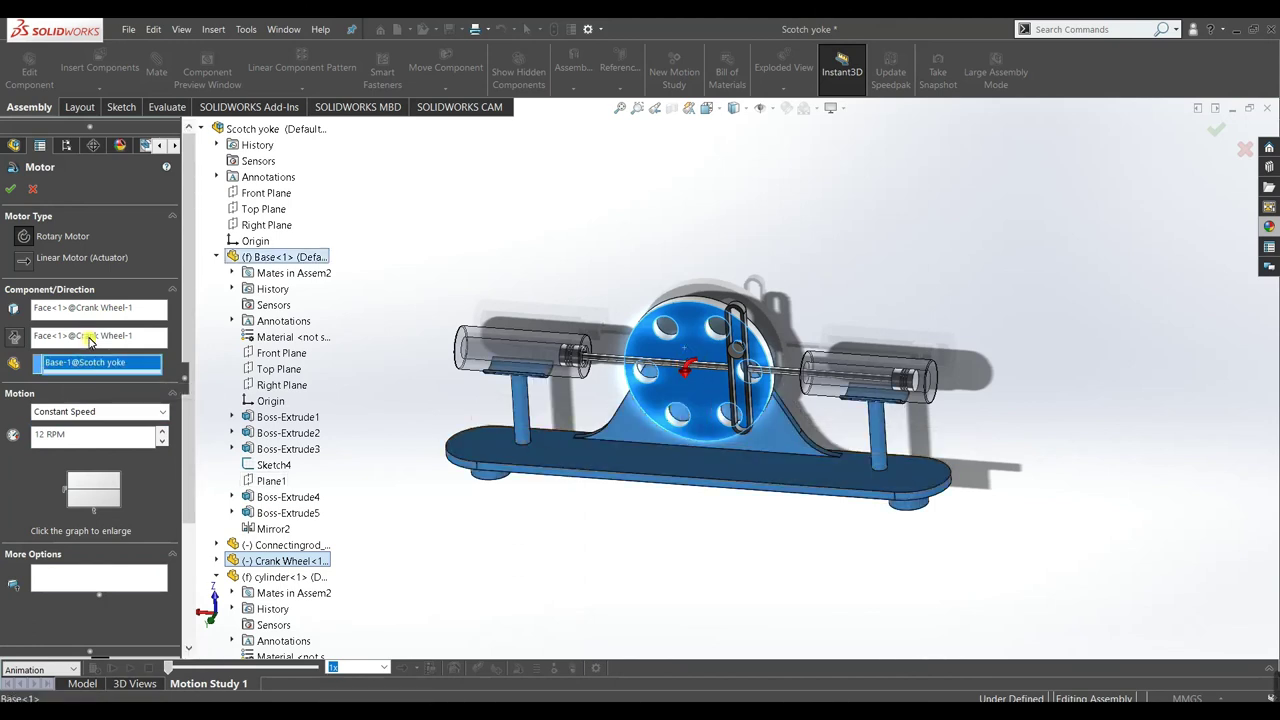
left_click(8, 190)
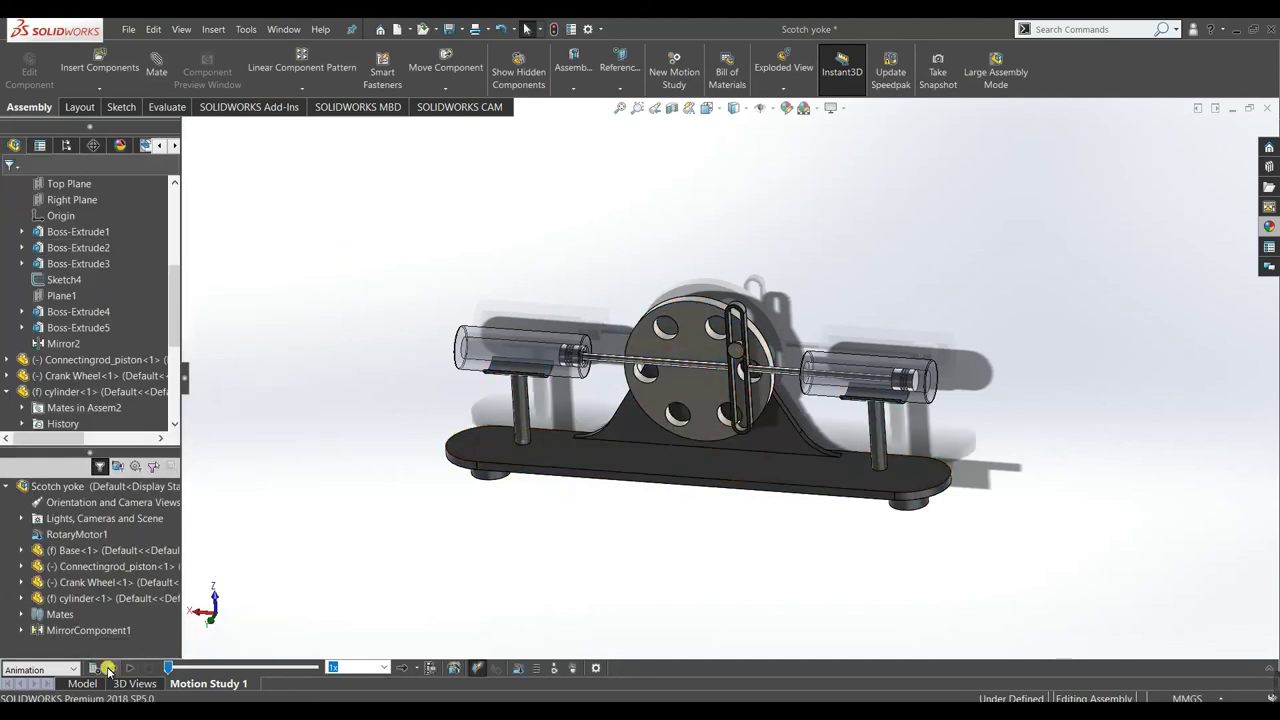
- Calculate the motion study and play back the mechanism's animation
left_click(91, 669)
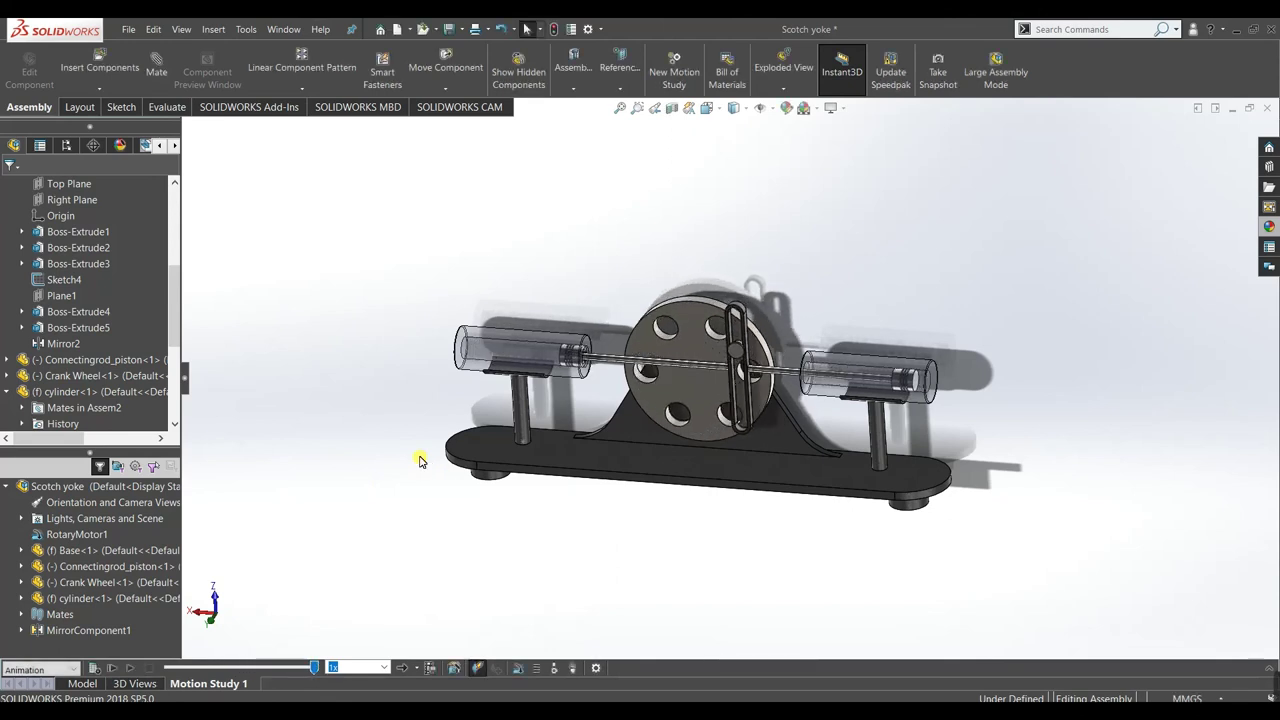
left_click(123, 666)
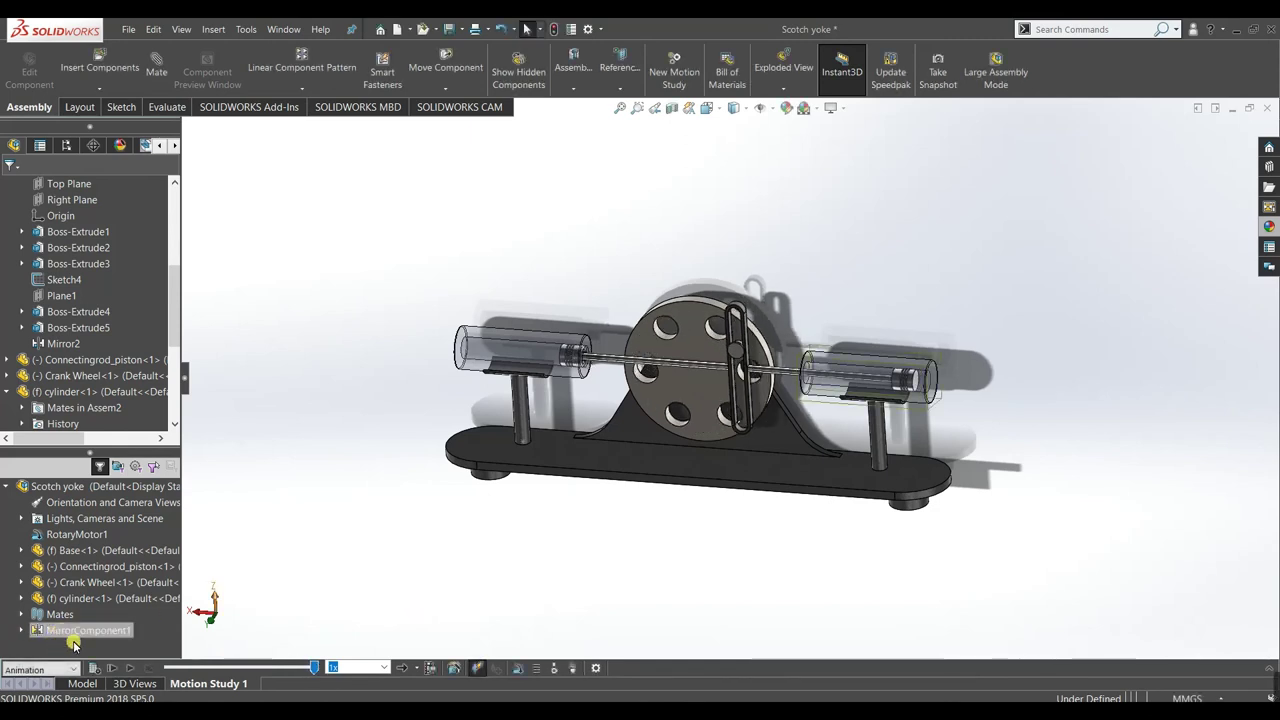
left_click(128, 668)
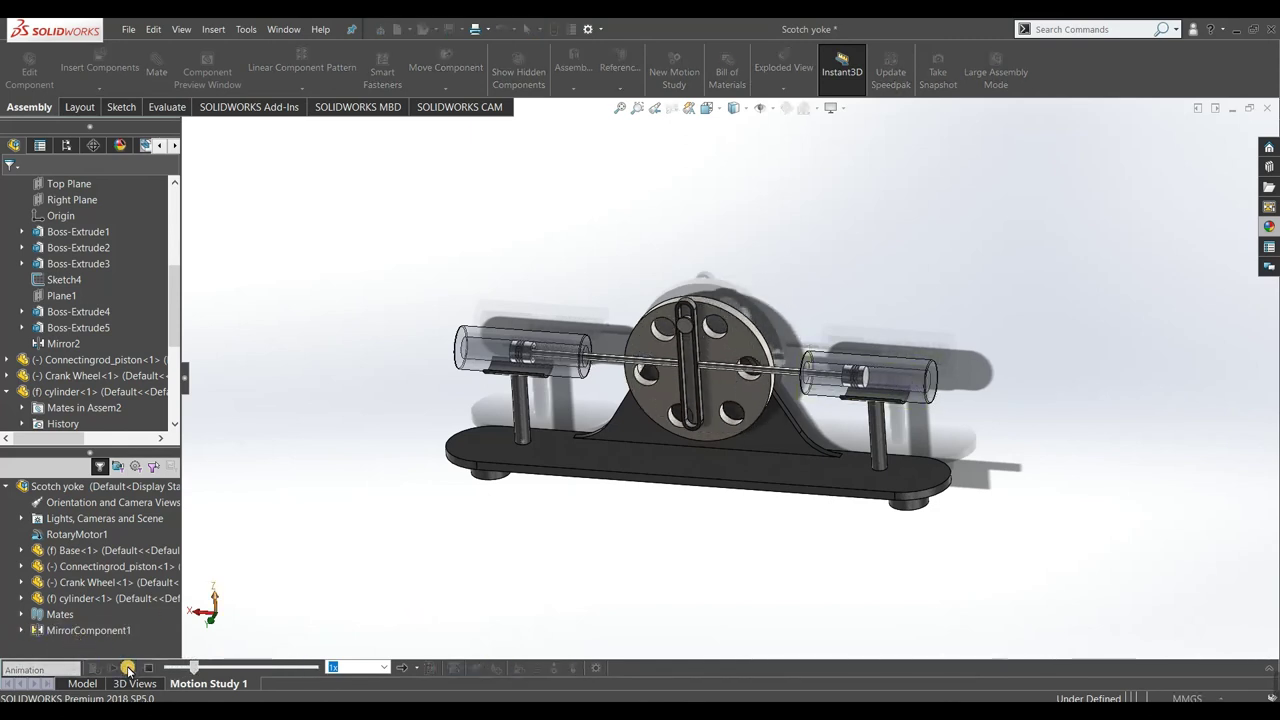